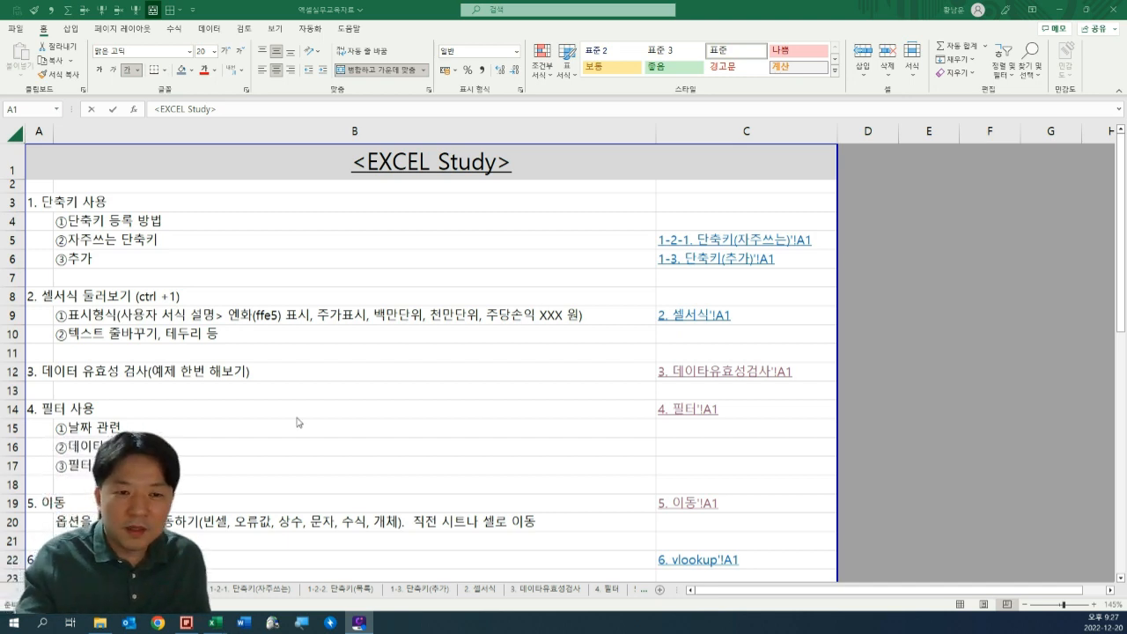
# Open the data validation sheet (3. 데이타유효성검사) through its link in the table of contents.
pyautogui.scroll(-2, 496, 364)
pyautogui.scroll(2, 190, 353)
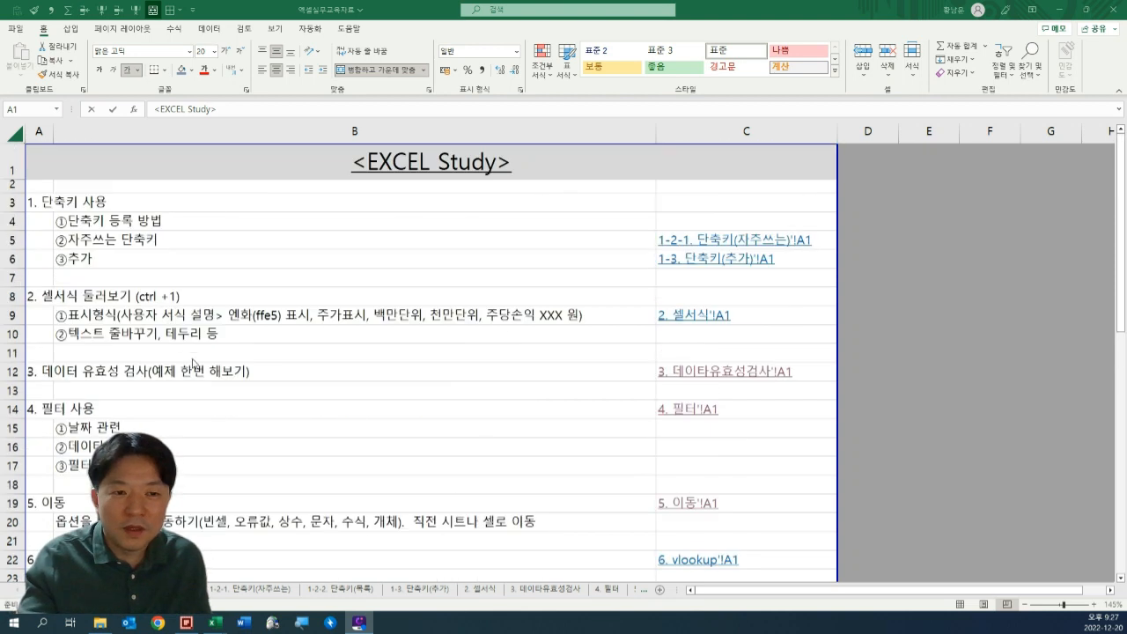
pyautogui.click(52, 376)
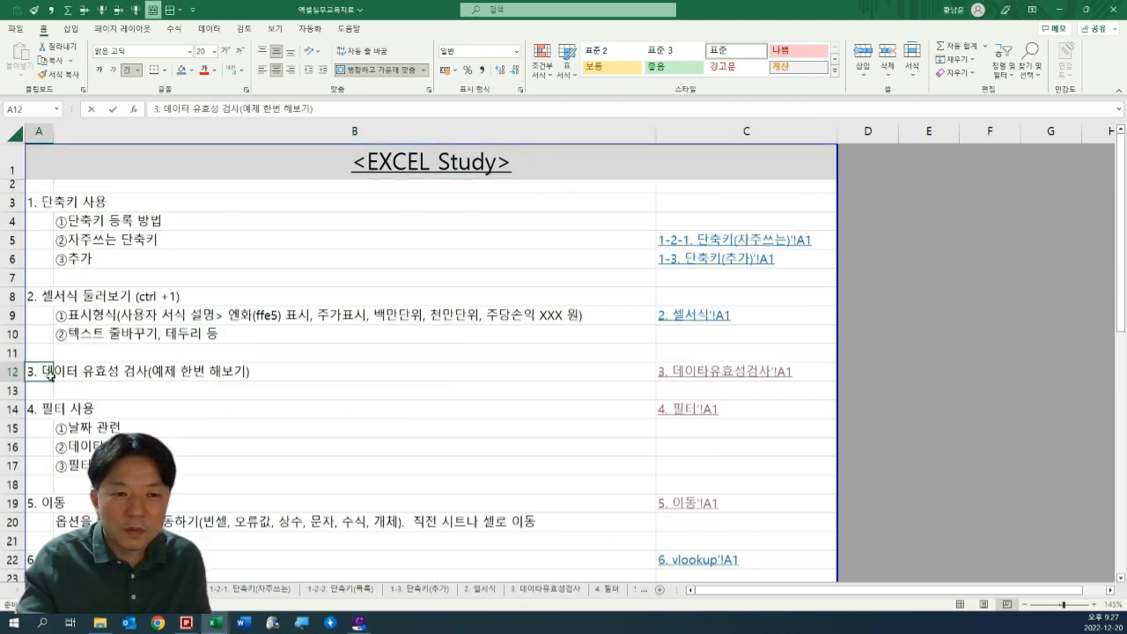
pyautogui.scroll(-1, 299, 354)
pyautogui.hotkey('shift', 'Right')
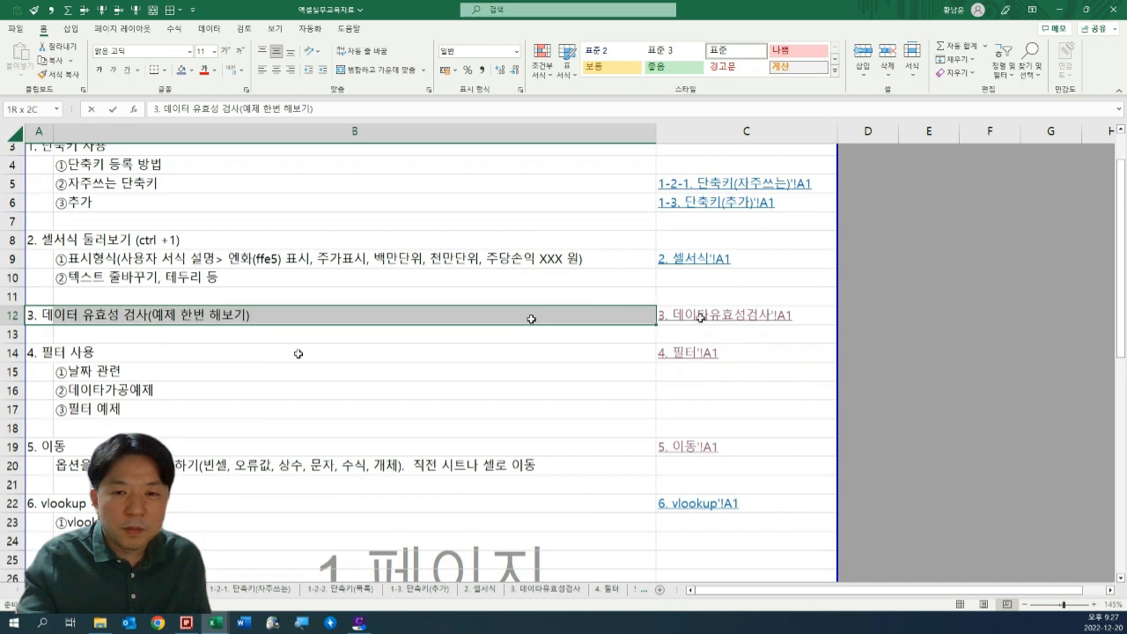
pyautogui.scroll(1, 261, 355)
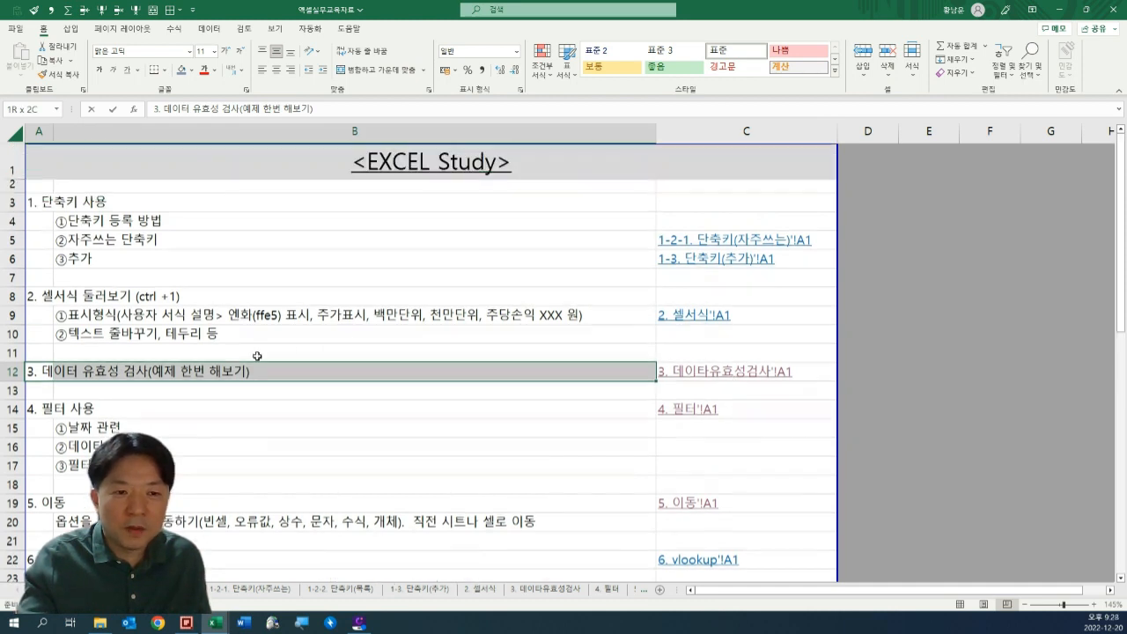
pyautogui.click(56, 373)
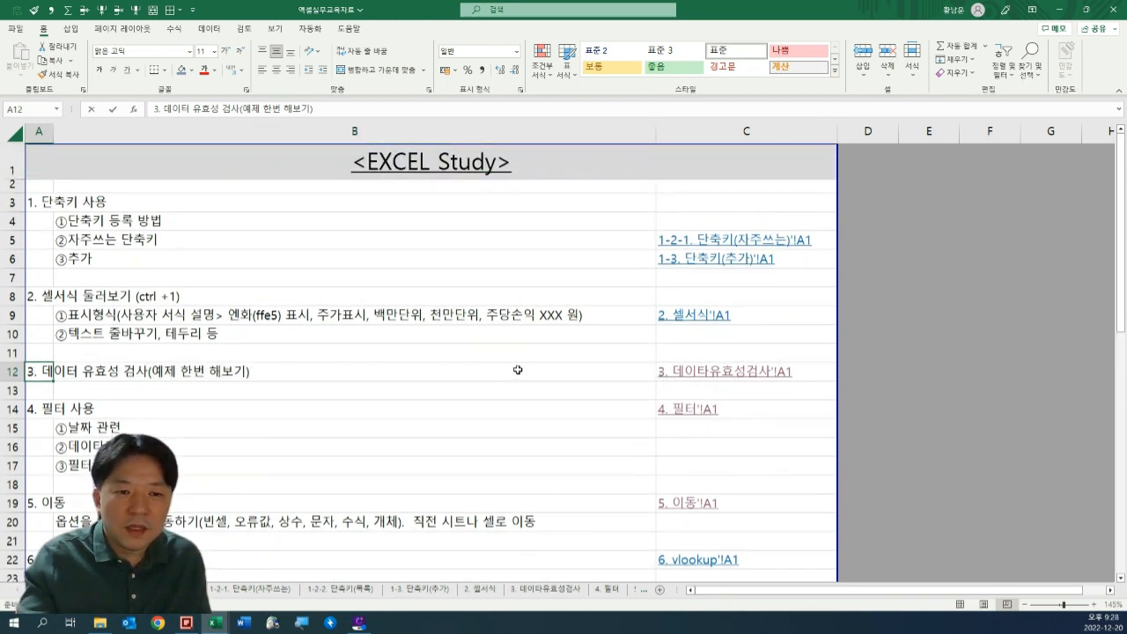
pyautogui.keyDown('shift'); pyautogui.click(744, 365); pyautogui.keyUp('shift')
pyautogui.click(744, 370)
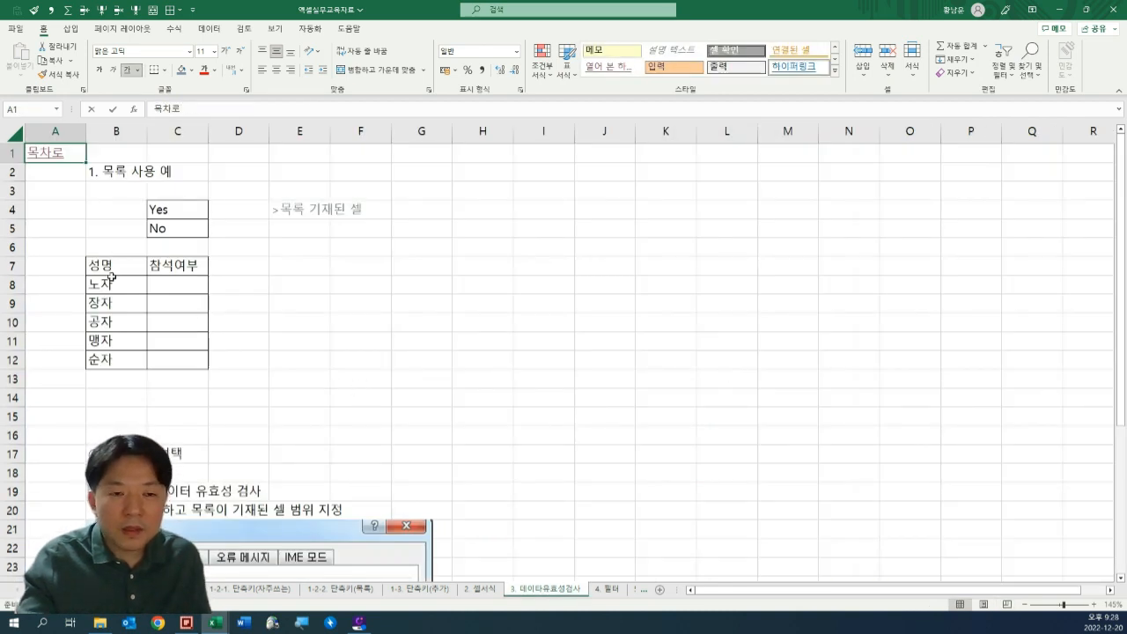
pyautogui.moveTo(161, 286); pyautogui.dragTo(176, 362)
pyautogui.click(298, 340)
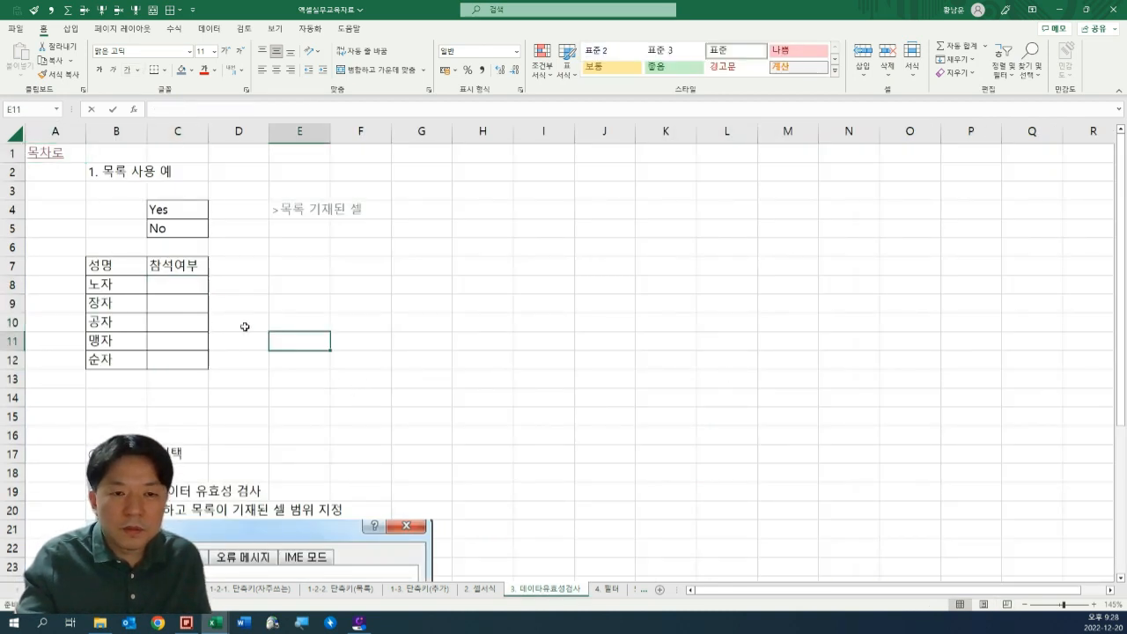
pyautogui.moveTo(185, 290); pyautogui.dragTo(192, 363)
pyautogui.moveTo(295, 354); pyautogui.dragTo(285, 346)
pyautogui.moveTo(241, 290); pyautogui.dragTo(285, 334)
pyautogui.moveTo(252, 374); pyautogui.dragTo(265, 292)
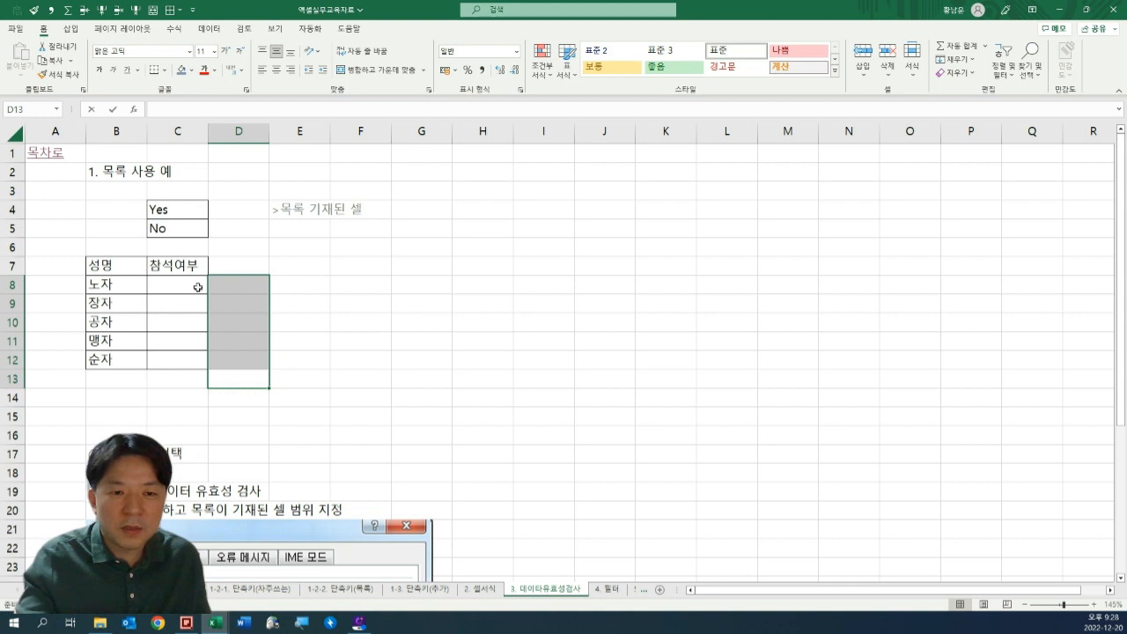
pyautogui.click(317, 268)
pyautogui.click(287, 300)
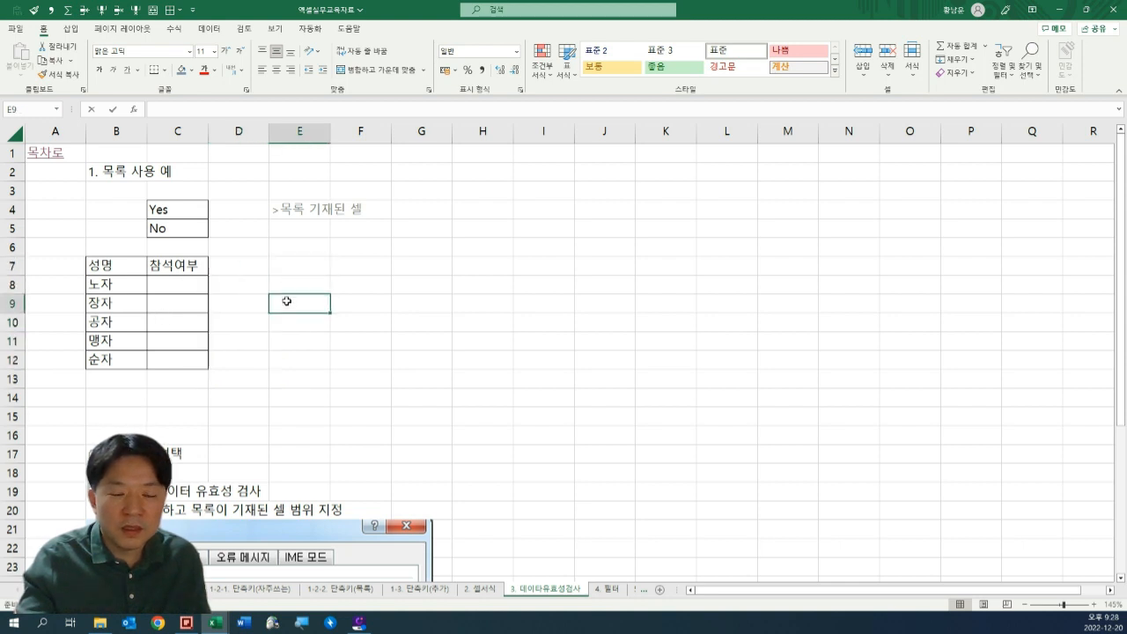
# Check the choices offered by the existing drop-down list in cell C8 without picking one.
pyautogui.moveTo(183, 290); pyautogui.dragTo(181, 360)
pyautogui.click(173, 289)
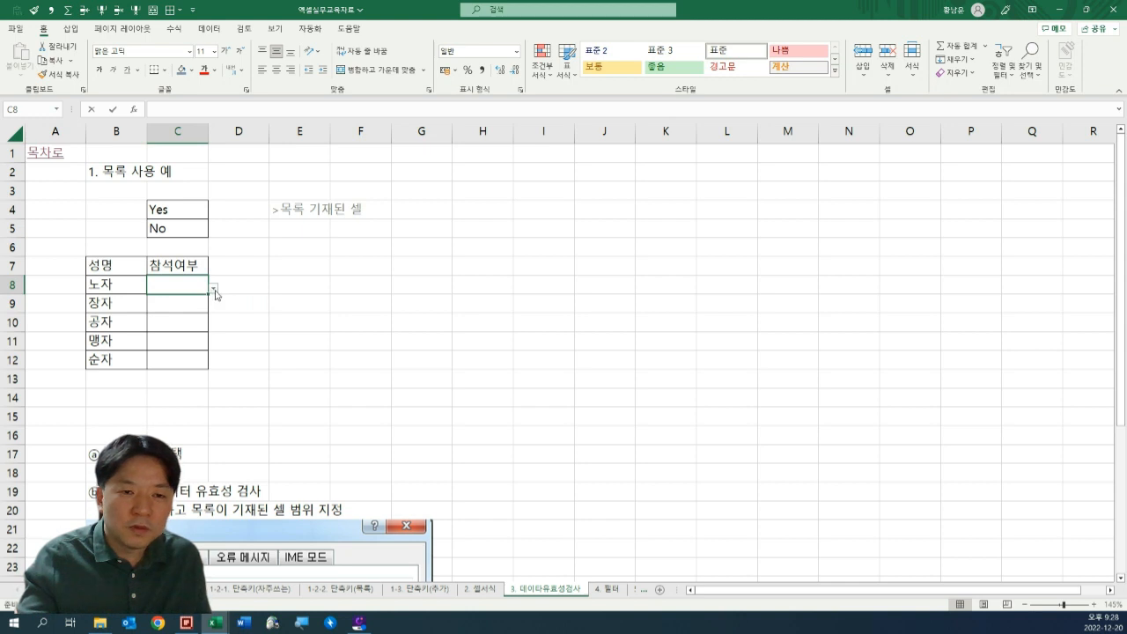
pyautogui.click(213, 288)
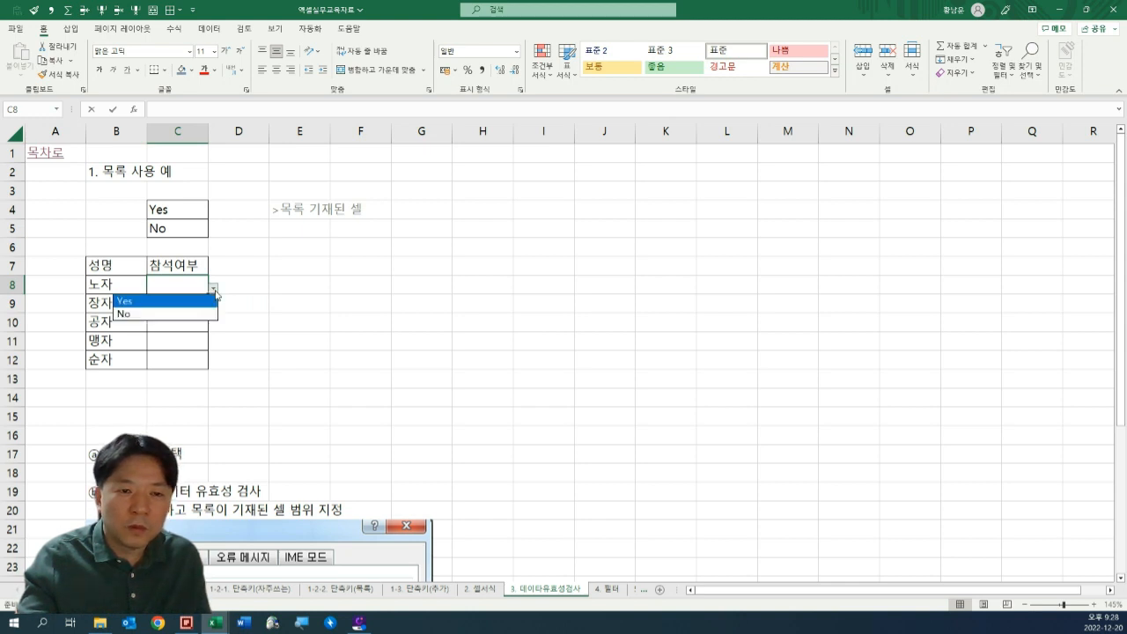
pyautogui.press('Down')
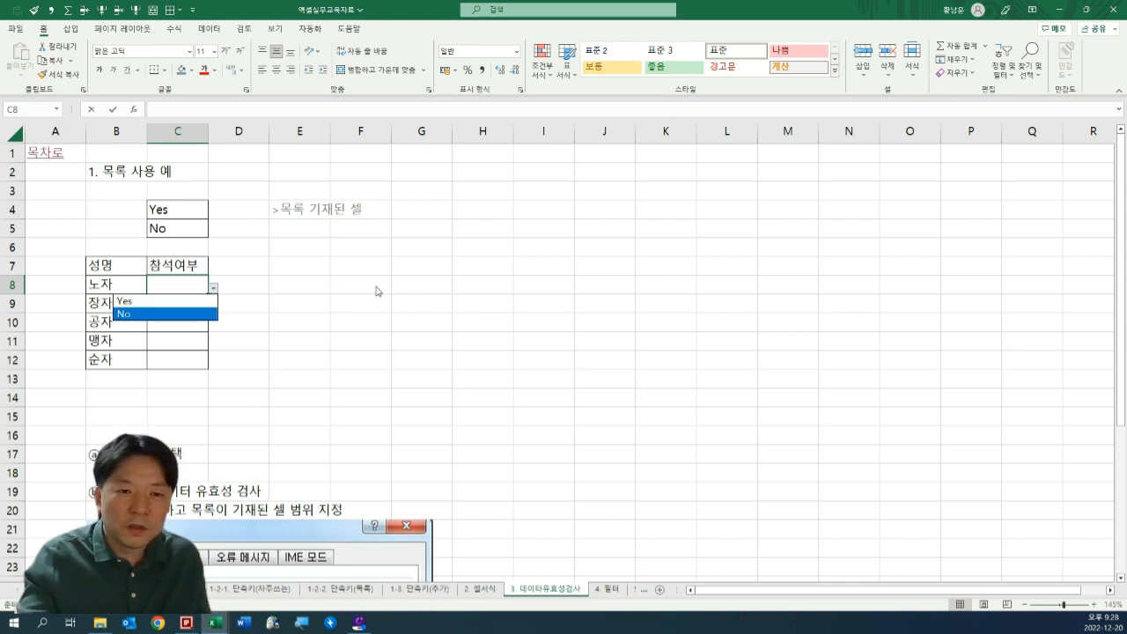
pyautogui.press('Escape')
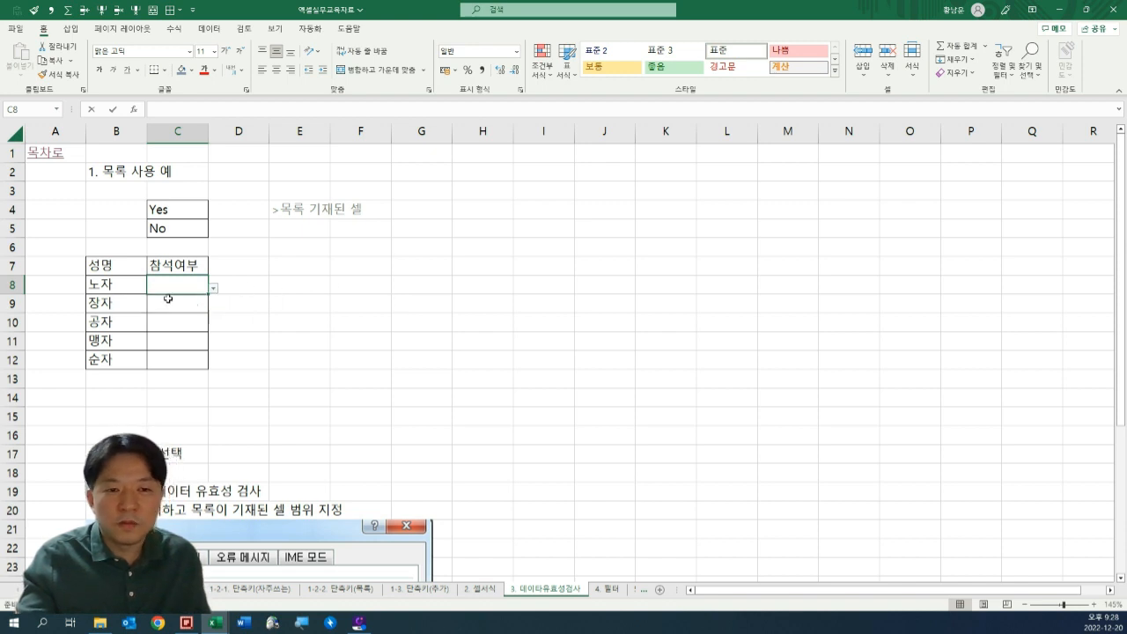
pyautogui.click(291, 305)
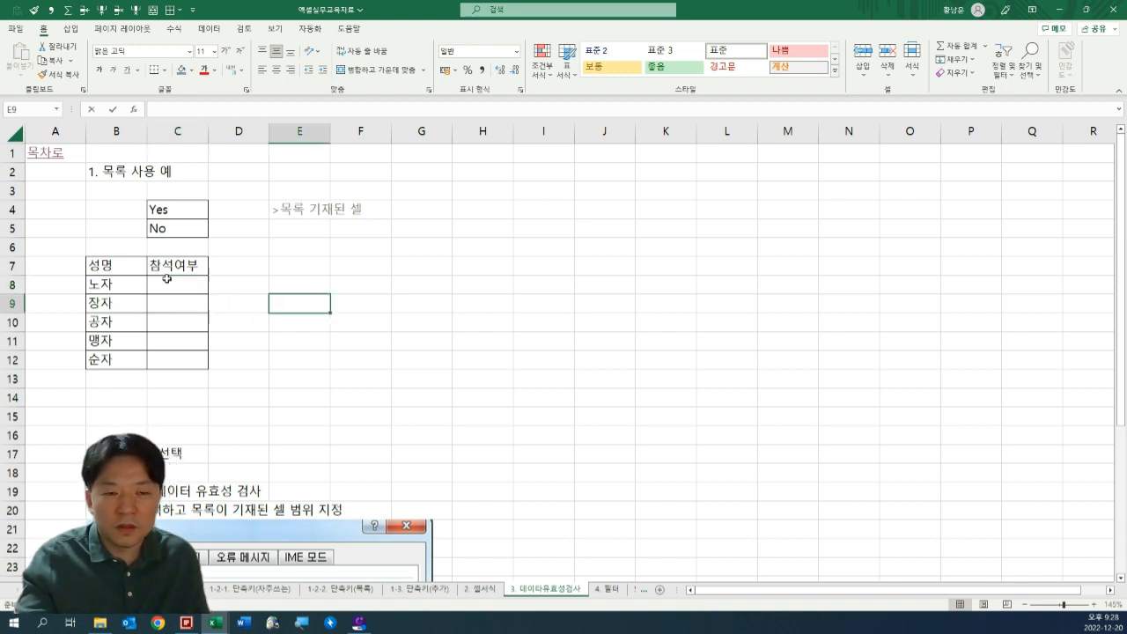
pyautogui.click(248, 279)
pyautogui.moveTo(163, 215); pyautogui.dragTo(167, 232)
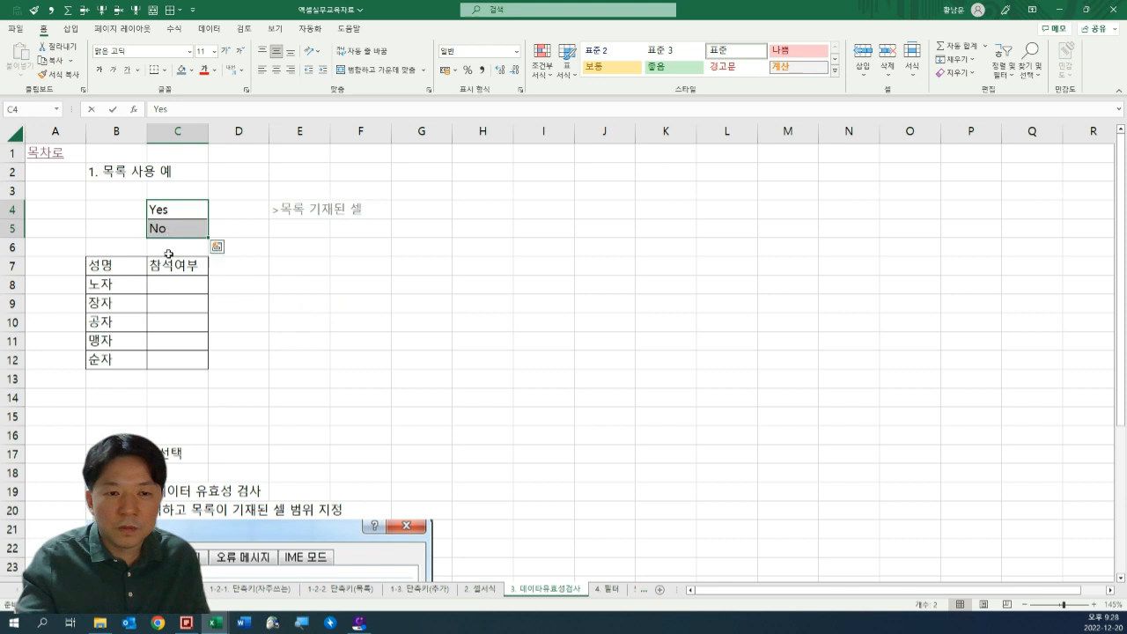
pyautogui.moveTo(164, 281)
pyautogui.mouseDown()
pyautogui.moveTo(168, 344)
pyautogui.moveTo(166, 264)
pyautogui.mouseUp()
pyautogui.hotkey('ctrl', 'c')
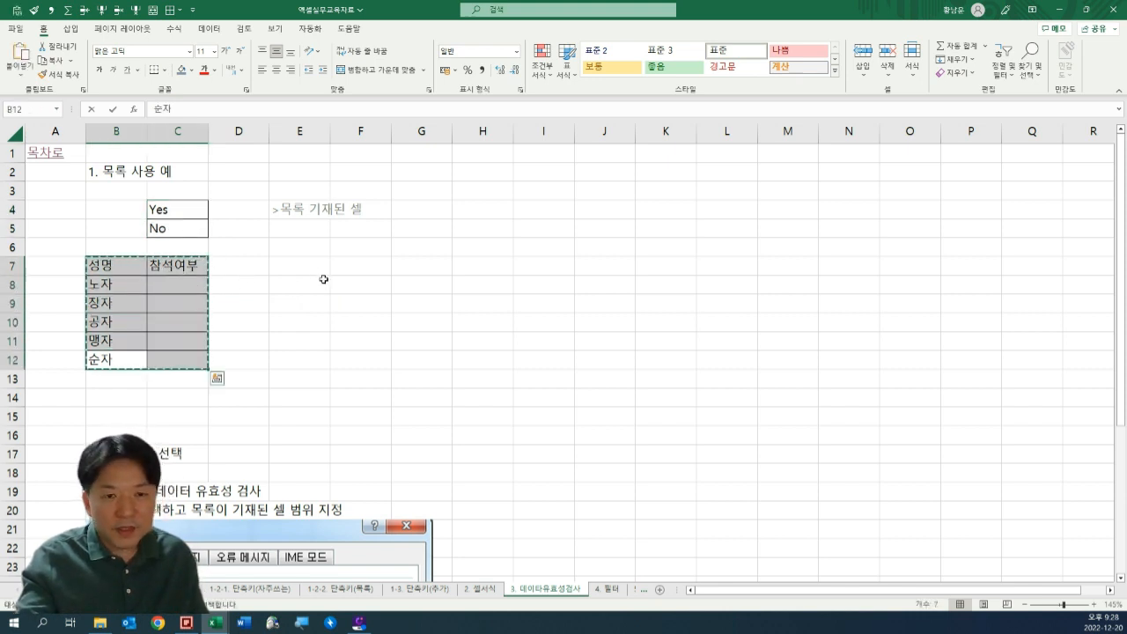
pyautogui.click(304, 270)
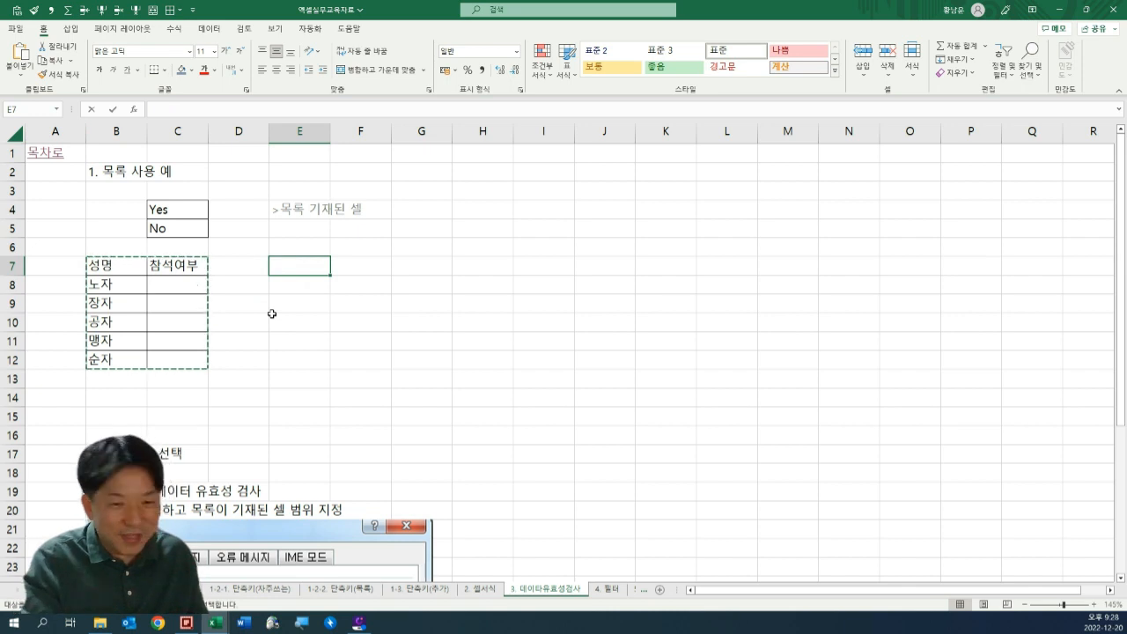
pyautogui.press('Left')
pyautogui.press('Escape')
pyautogui.press('Left')
pyautogui.press('Down')
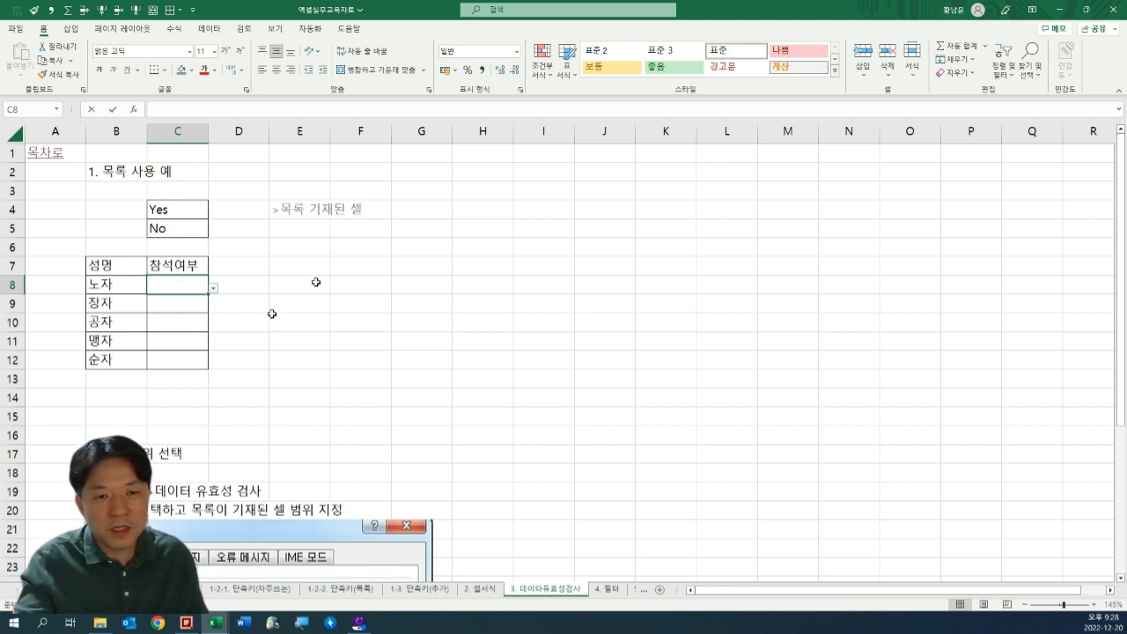
# Copy the attendance table B7:C12 and paste its contents without borders starting at E7.
pyautogui.moveTo(125, 268); pyautogui.dragTo(166, 353)
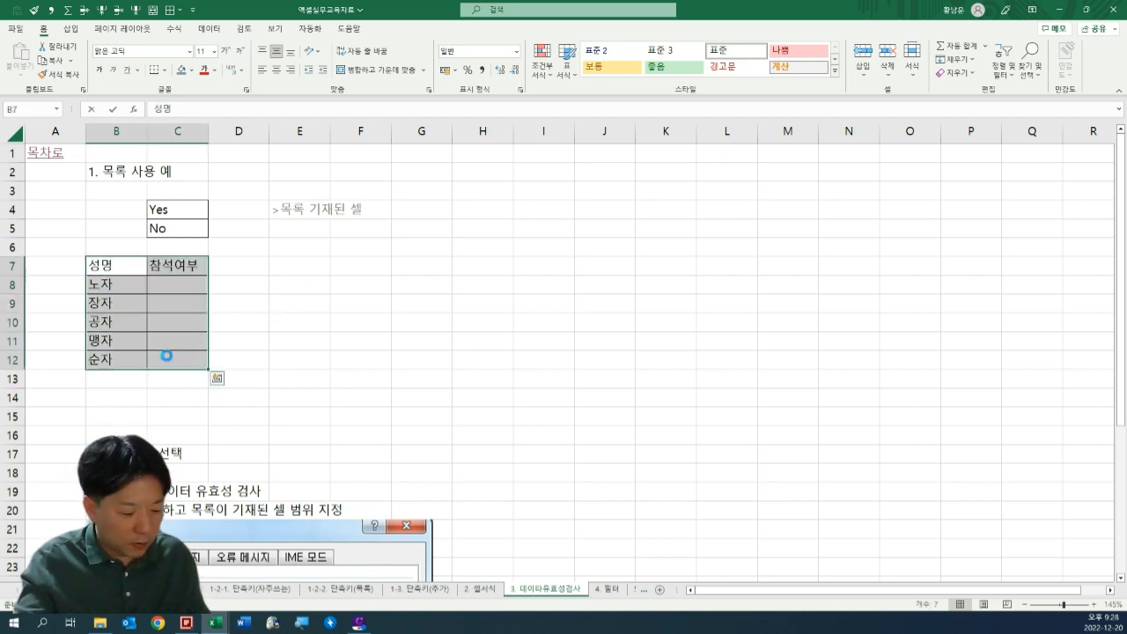
pyautogui.hotkey('ctrl', 'c')
pyautogui.click(279, 269)
pyautogui.hotkey('ctrl', 'v')
pyautogui.click(304, 395)
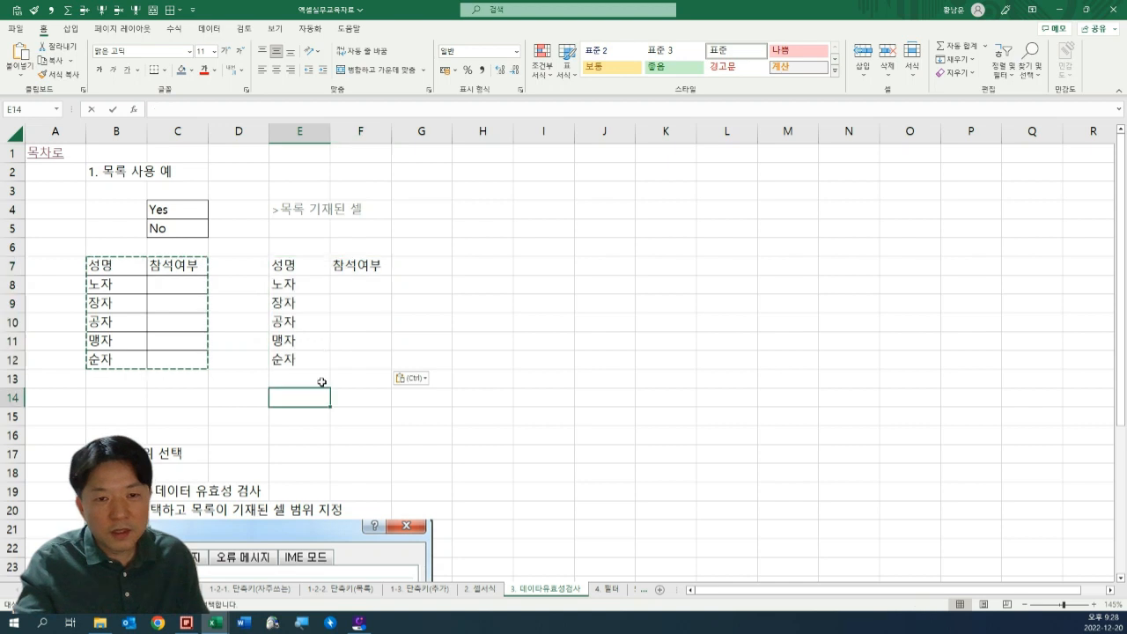
# Apply an outside border to the copied table in E7:F12.
pyautogui.click(296, 267)
pyautogui.moveTo(309, 361); pyautogui.dragTo(326, 347)
pyautogui.moveTo(354, 264); pyautogui.dragTo(353, 360)
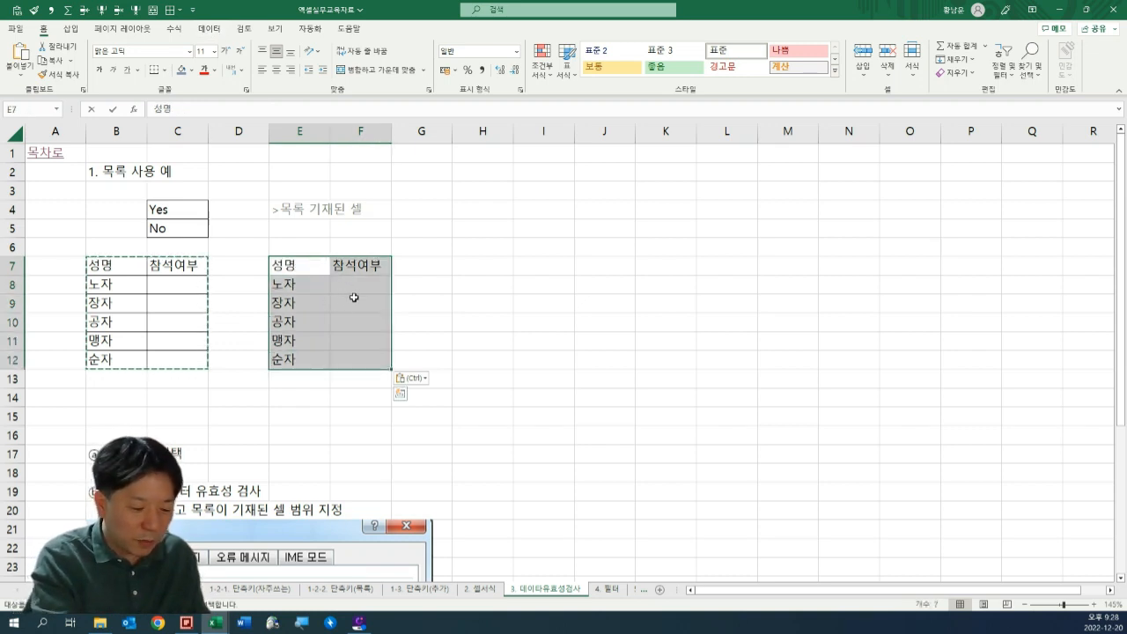
pyautogui.hotkey('alt', '0')
pyautogui.press('9')
pyautogui.press('s')
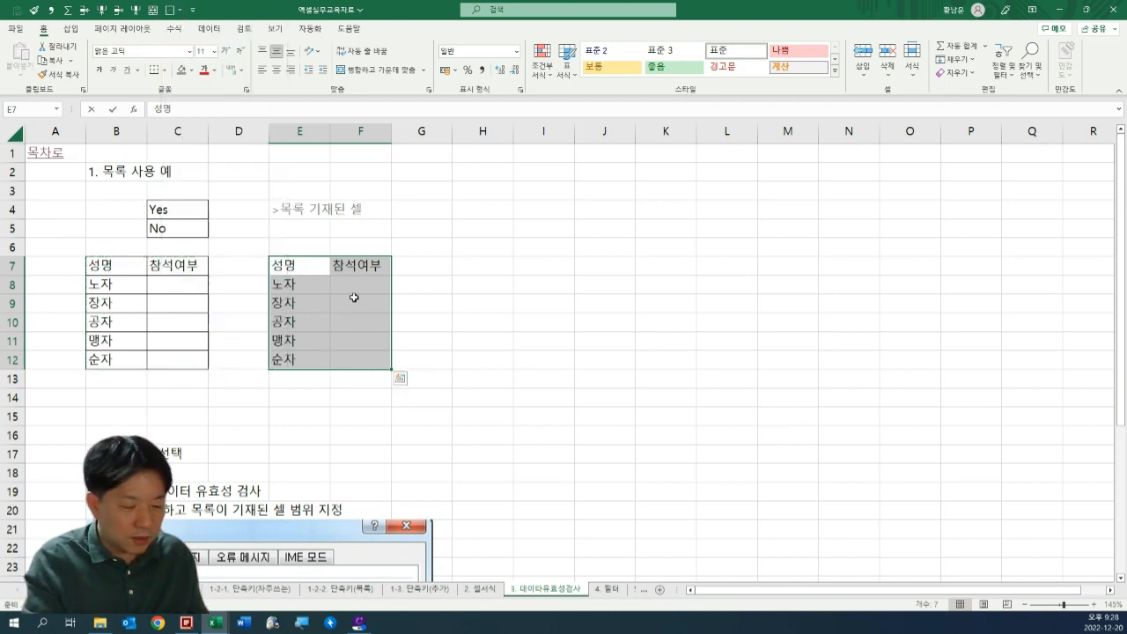
# Apply all borders to the copied table in E7:F12.
pyautogui.press('Right')
pyautogui.press('Left')
pyautogui.hotkey('shift', 'Right')
pyautogui.hotkey('shift', 'Down')
pyautogui.hotkey('shift', 'Down')
pyautogui.hotkey('shift', 'Down')
pyautogui.hotkey('shift', 'Down')
pyautogui.hotkey('shift', 'Down')
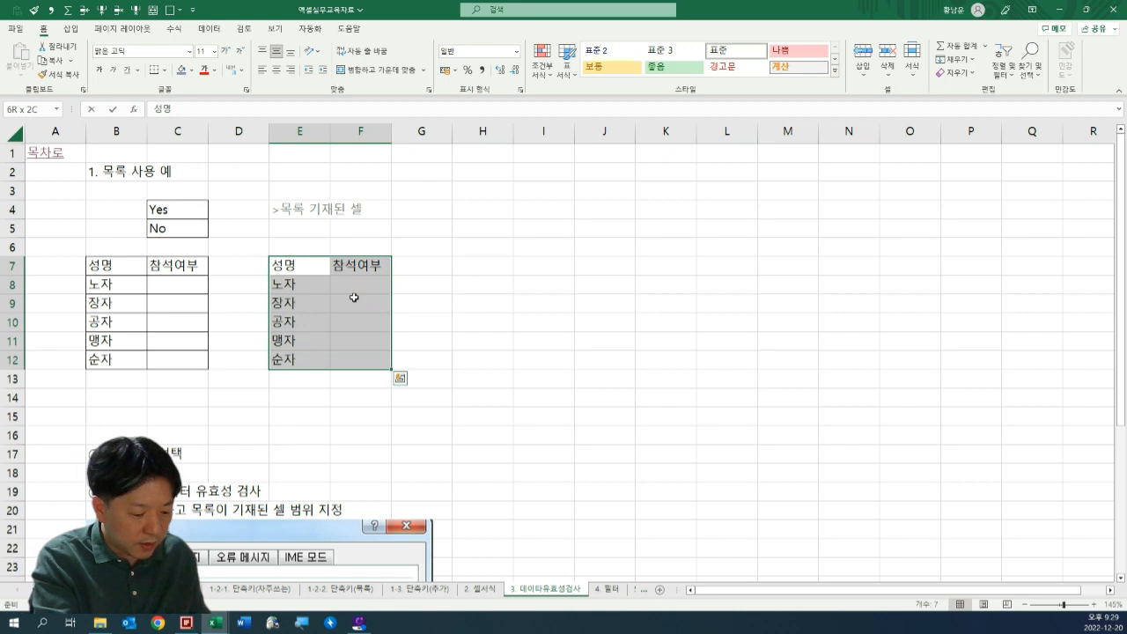
pyautogui.hotkey('alt', '0')
pyautogui.press('9')
pyautogui.press('a')
pyautogui.press('Down')
pyautogui.press('Down')
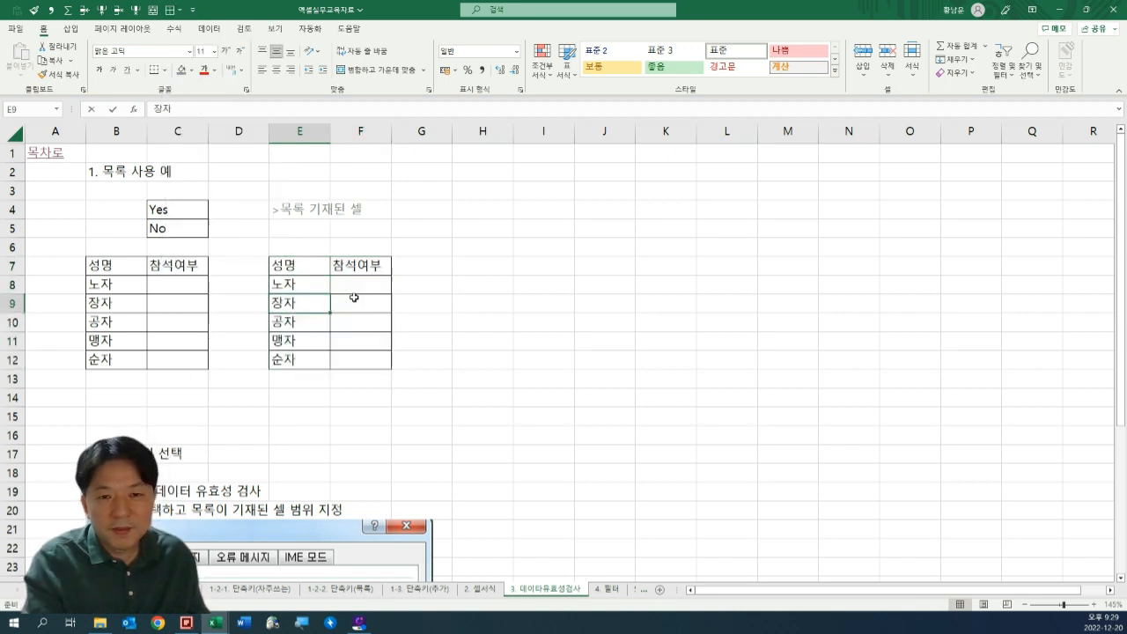
pyautogui.click(463, 323)
pyautogui.moveTo(295, 284); pyautogui.dragTo(313, 358)
pyautogui.click(363, 286)
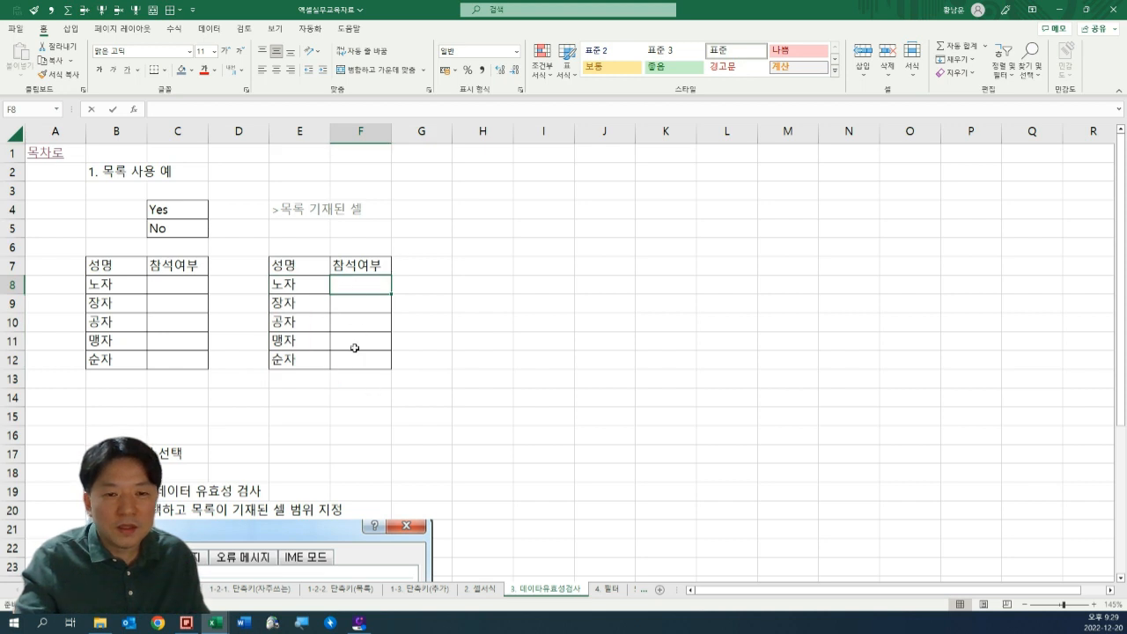
pyautogui.moveTo(315, 263); pyautogui.dragTo(373, 360)
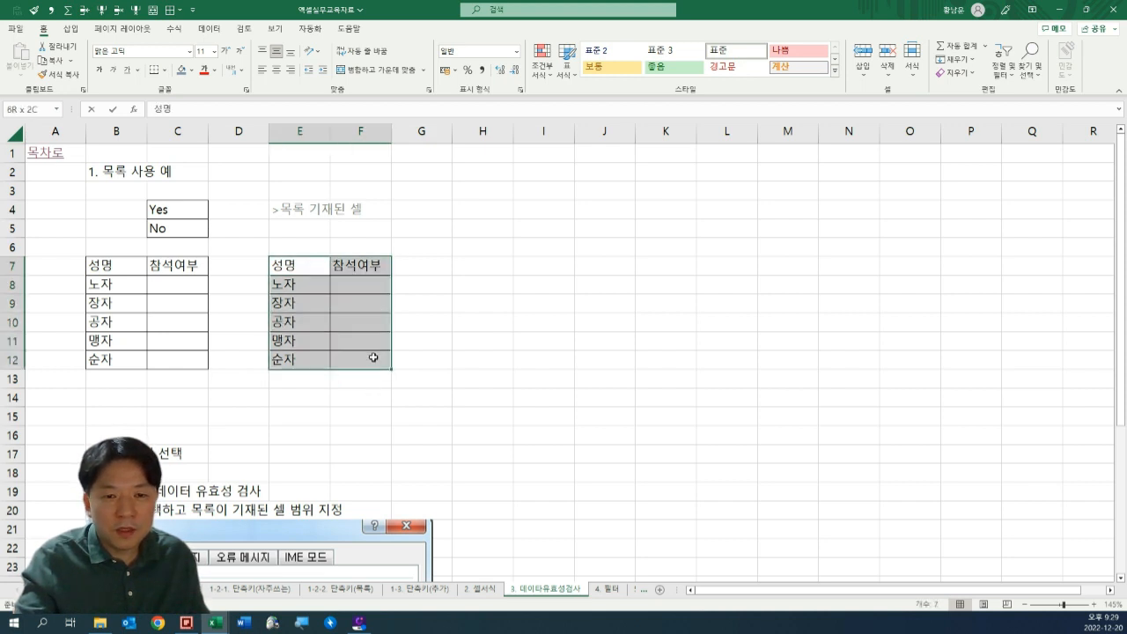
# Add data validation of type 목록 (list) to F8:F12 with the source =$C$4:$C$5.
pyautogui.click(357, 291)
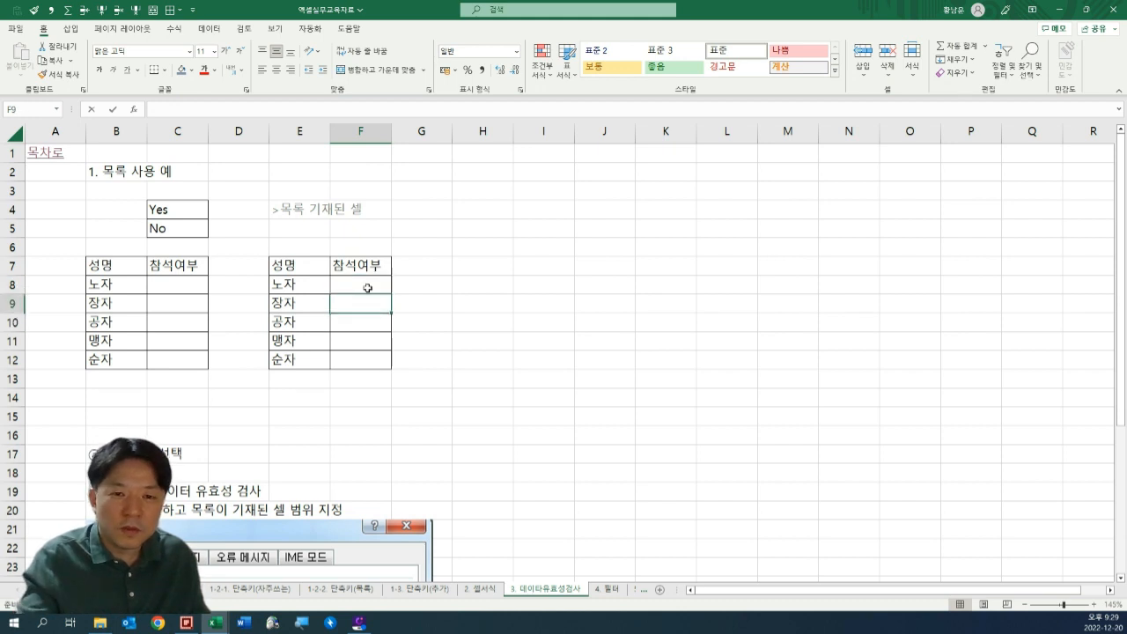
pyautogui.keyDown('shift'); pyautogui.click(368, 363); pyautogui.keyUp('shift')
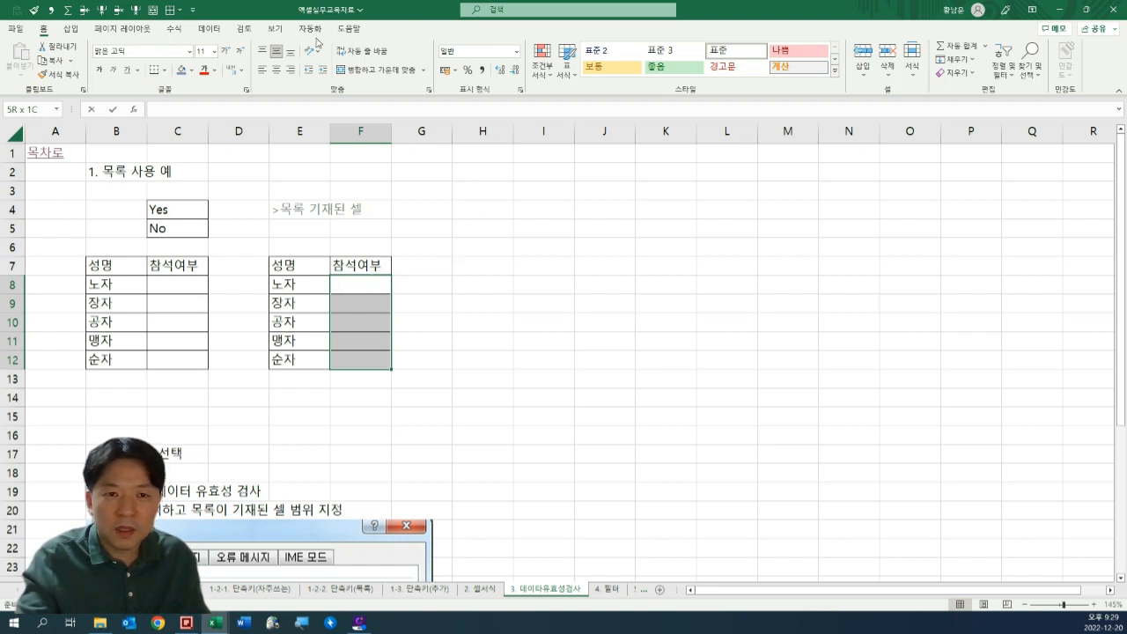
pyautogui.click(209, 29)
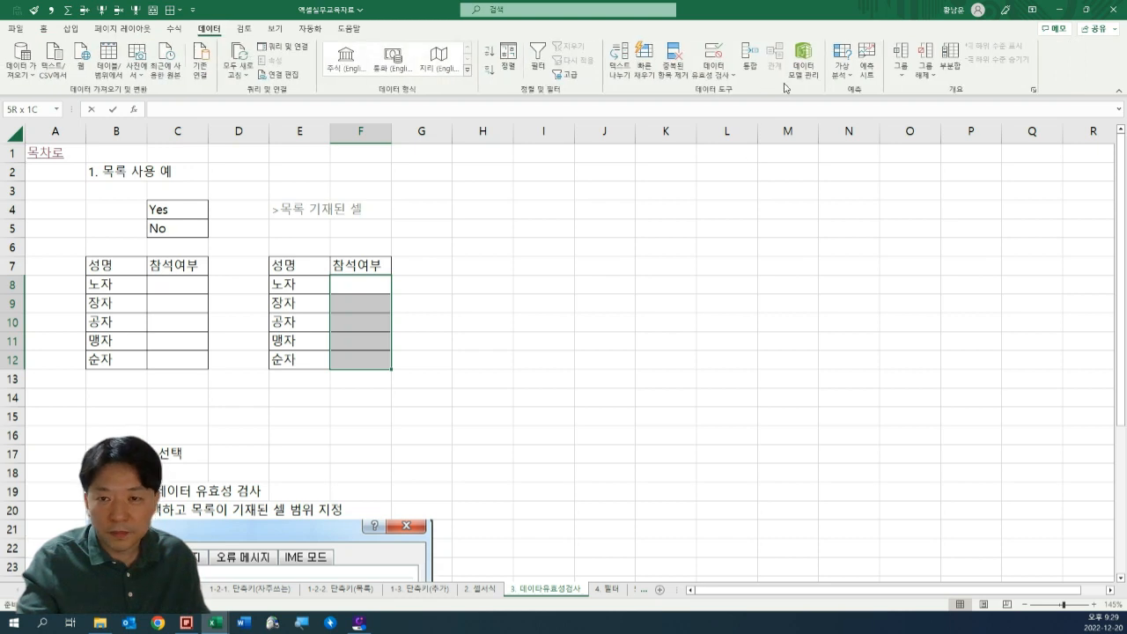
pyautogui.click(720, 82)
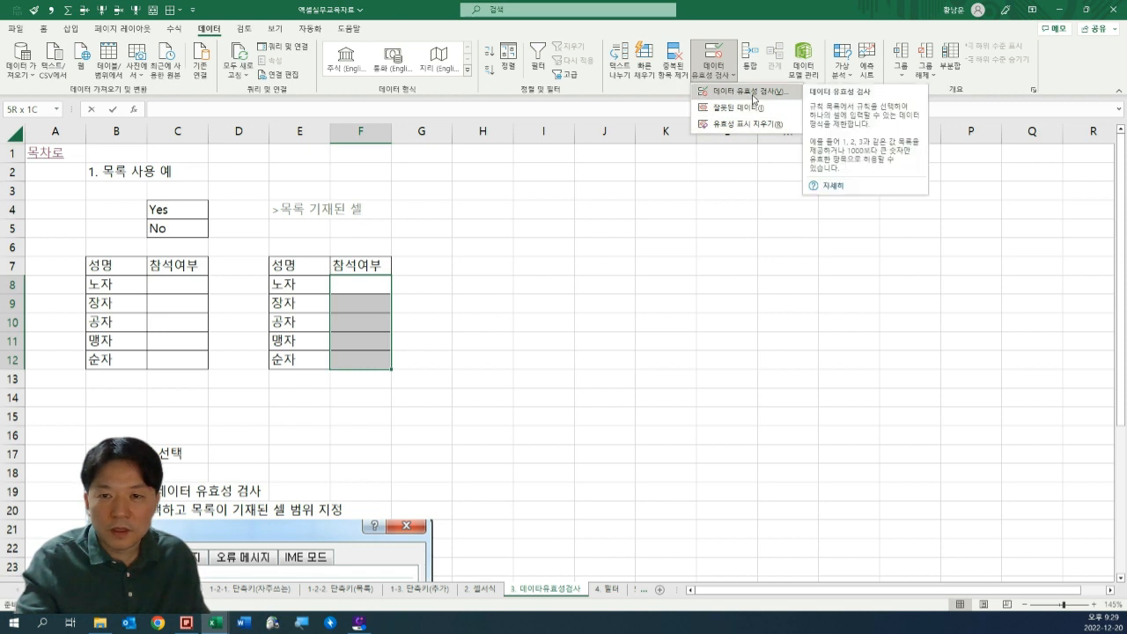
pyautogui.click(748, 91)
pyautogui.click(683, 328)
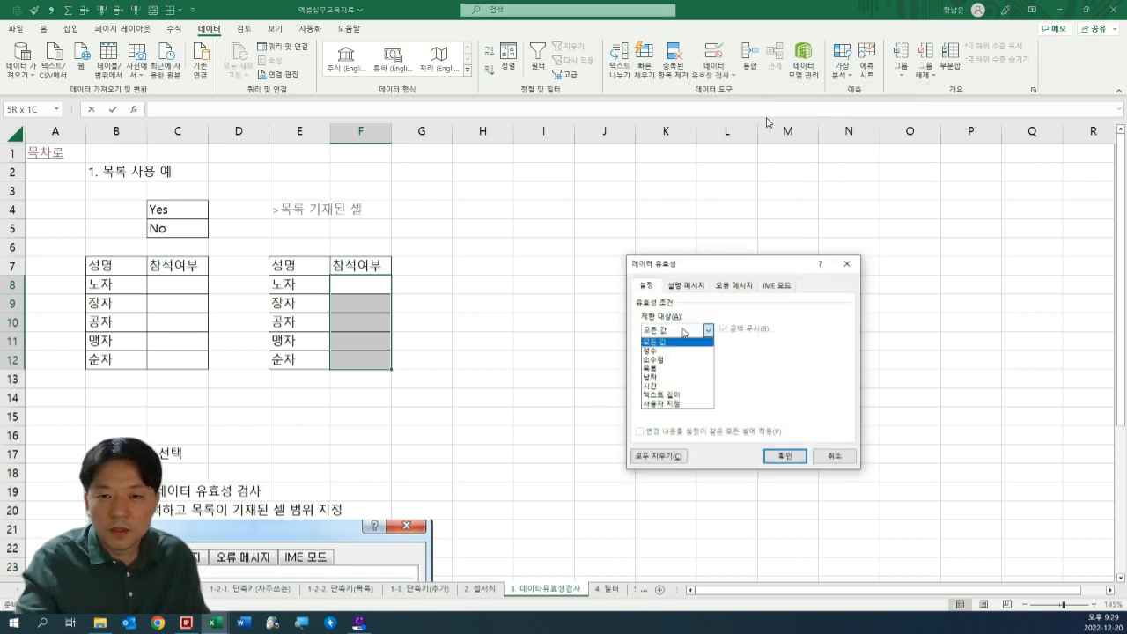
pyautogui.click(683, 370)
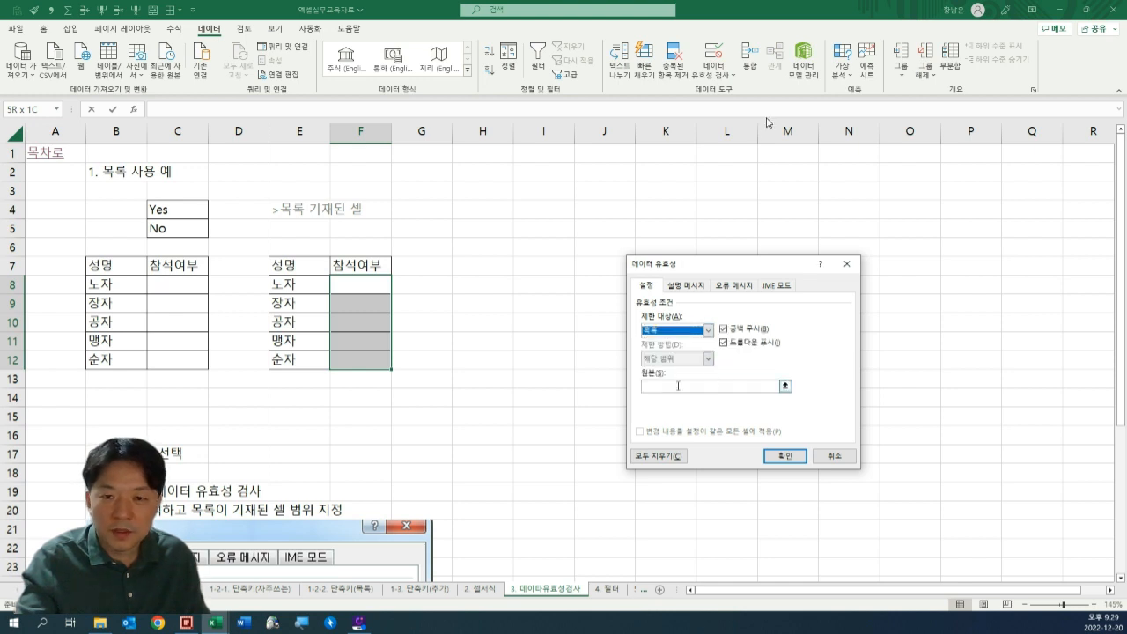
pyautogui.click(657, 385)
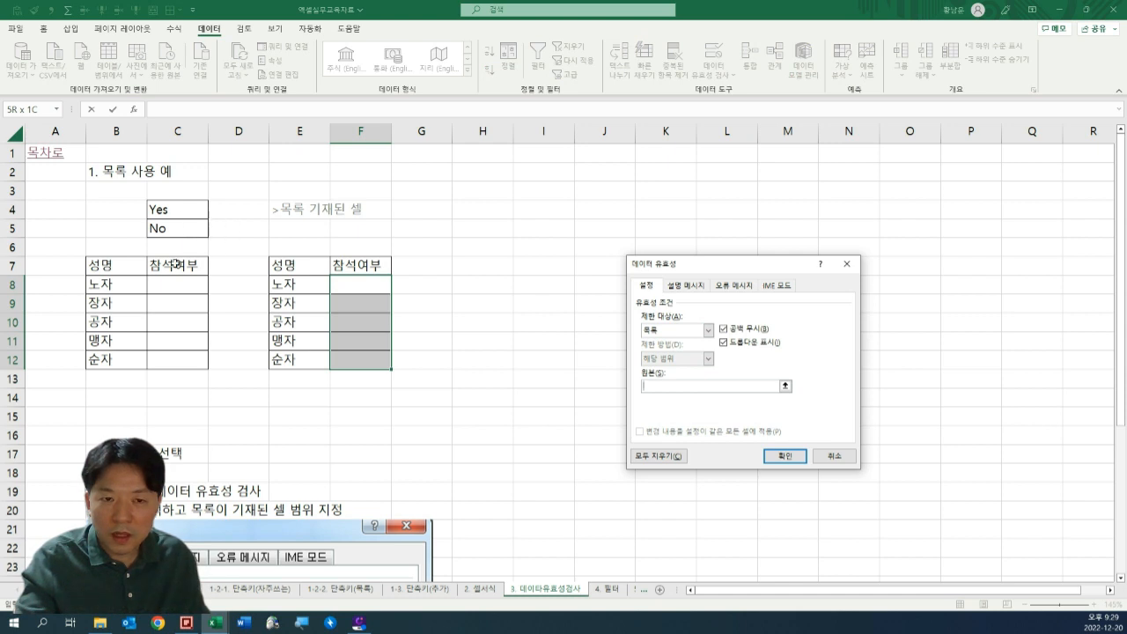
pyautogui.moveTo(172, 210); pyautogui.dragTo(177, 226)
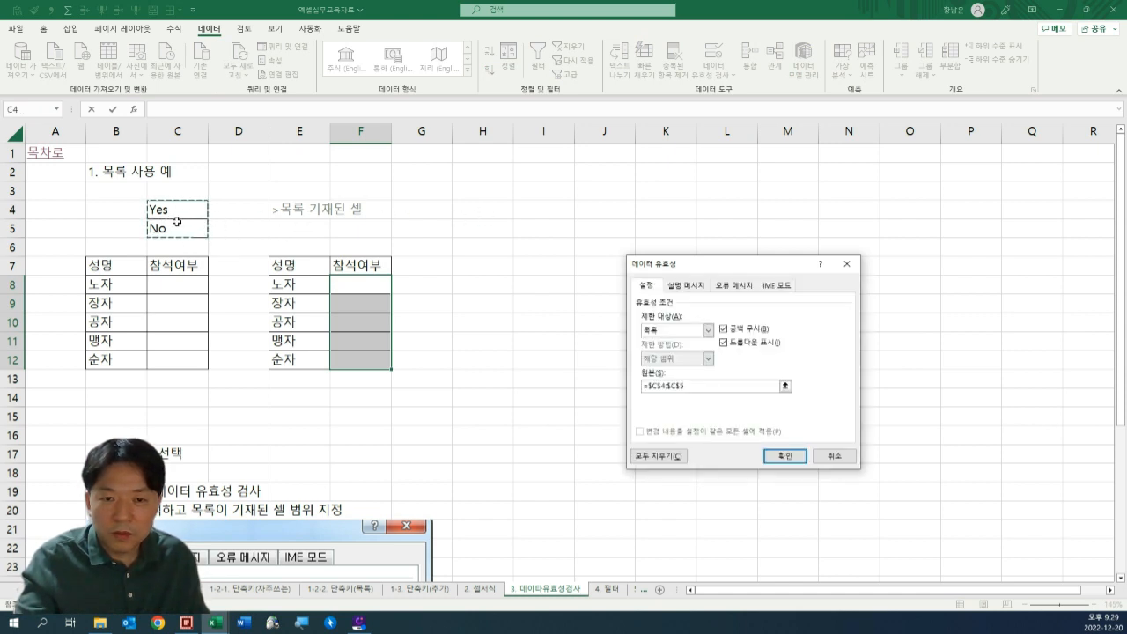
pyautogui.press('Return')
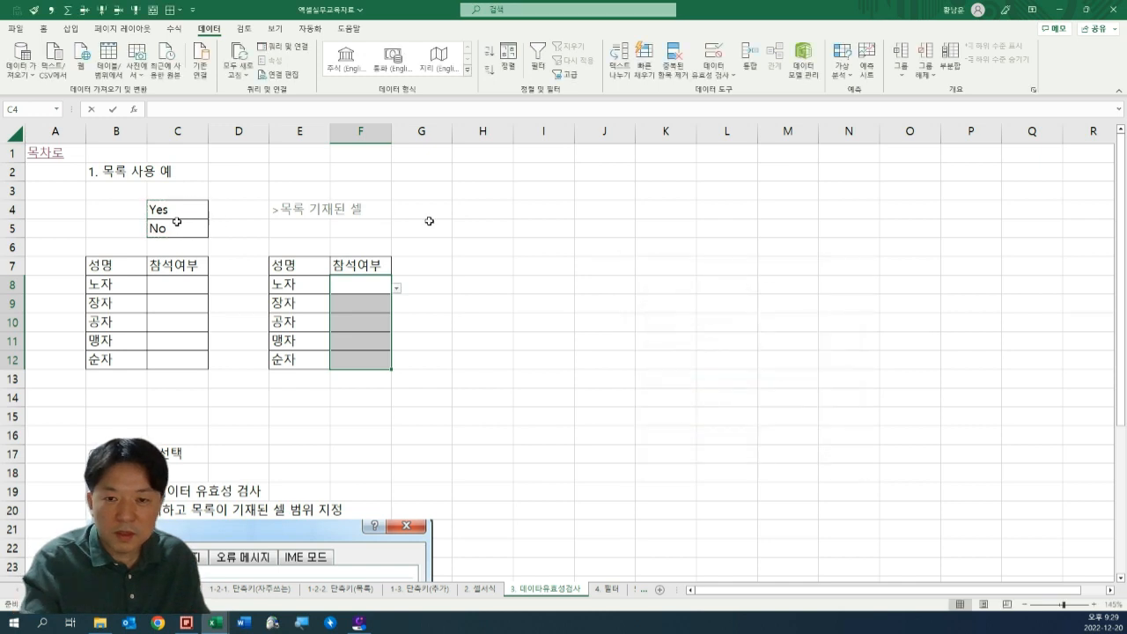
# Choose Yes for 노자 in F8 and No for 장자 in F9 from the drop-down lists.
pyautogui.click(567, 315)
pyautogui.click(386, 287)
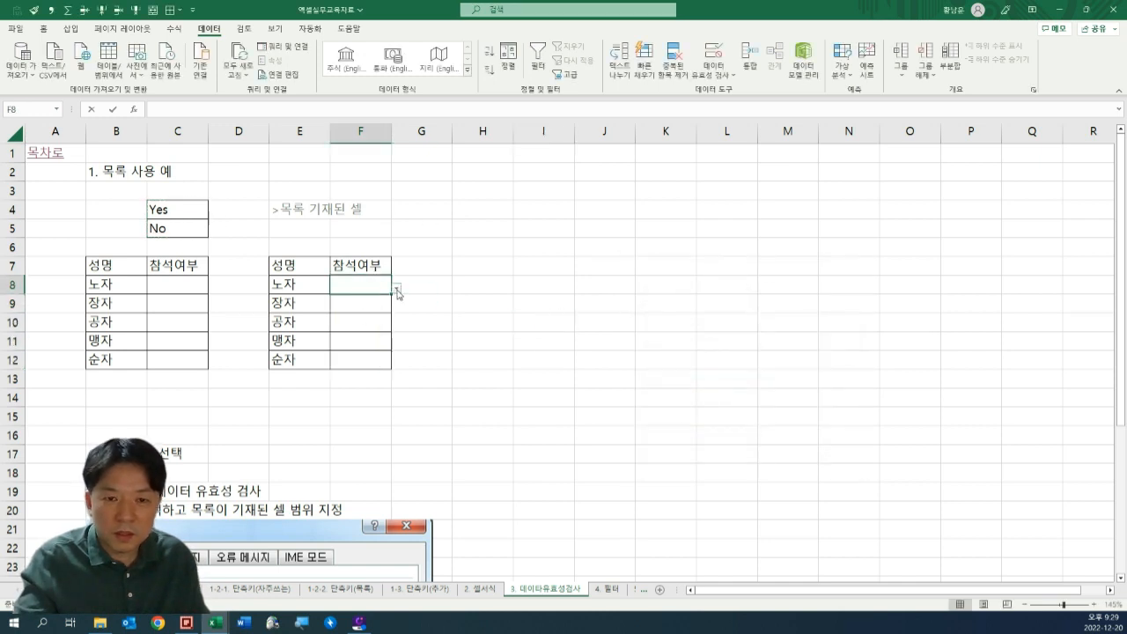
pyautogui.click(397, 289)
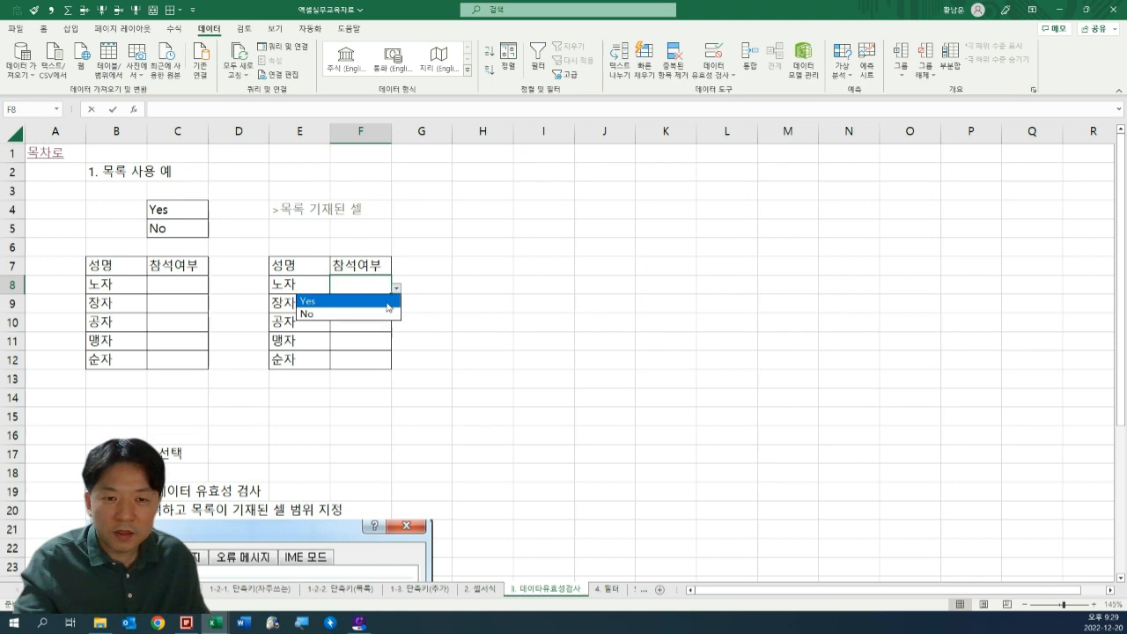
pyautogui.click(385, 302)
pyautogui.click(379, 303)
pyautogui.click(396, 307)
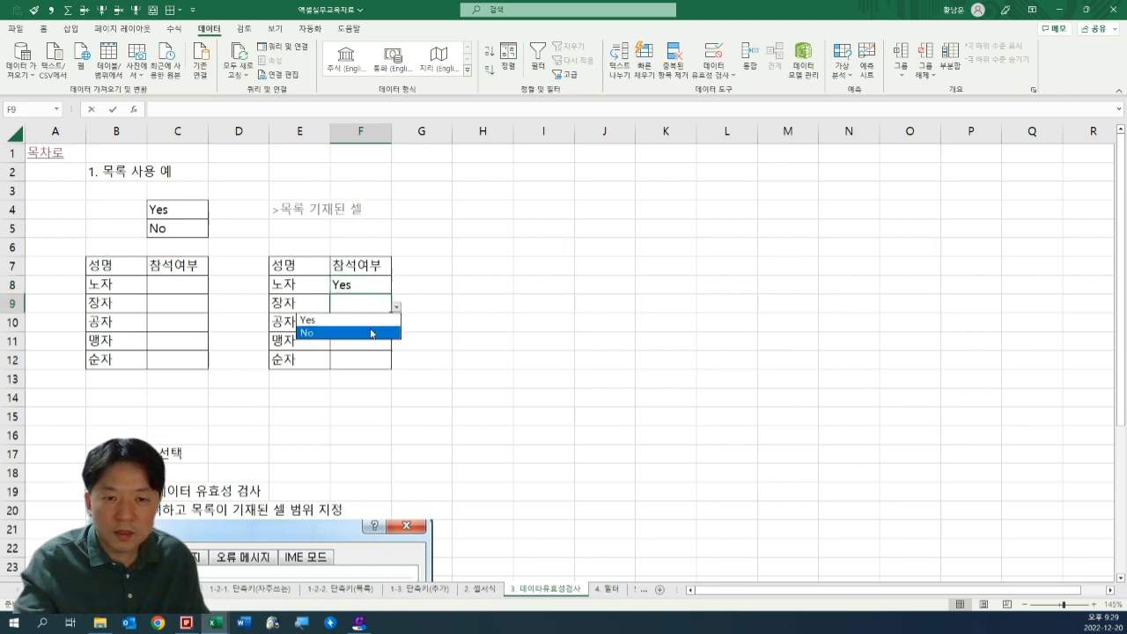
pyautogui.click(371, 332)
pyautogui.click(470, 350)
pyautogui.click(411, 343)
# Replace the list source of the data validation on F8:F12 with the directly entered items 예, 아니오.
pyautogui.moveTo(365, 285); pyautogui.dragTo(369, 365)
pyautogui.hotkey('ctrl', 'q')
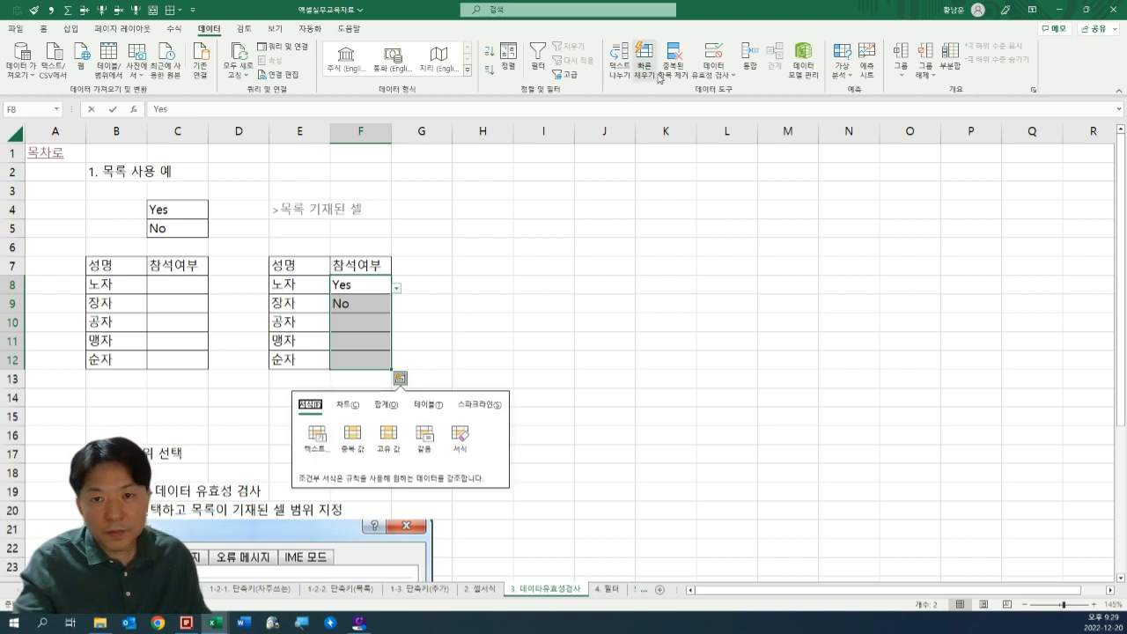
pyautogui.press('Escape')
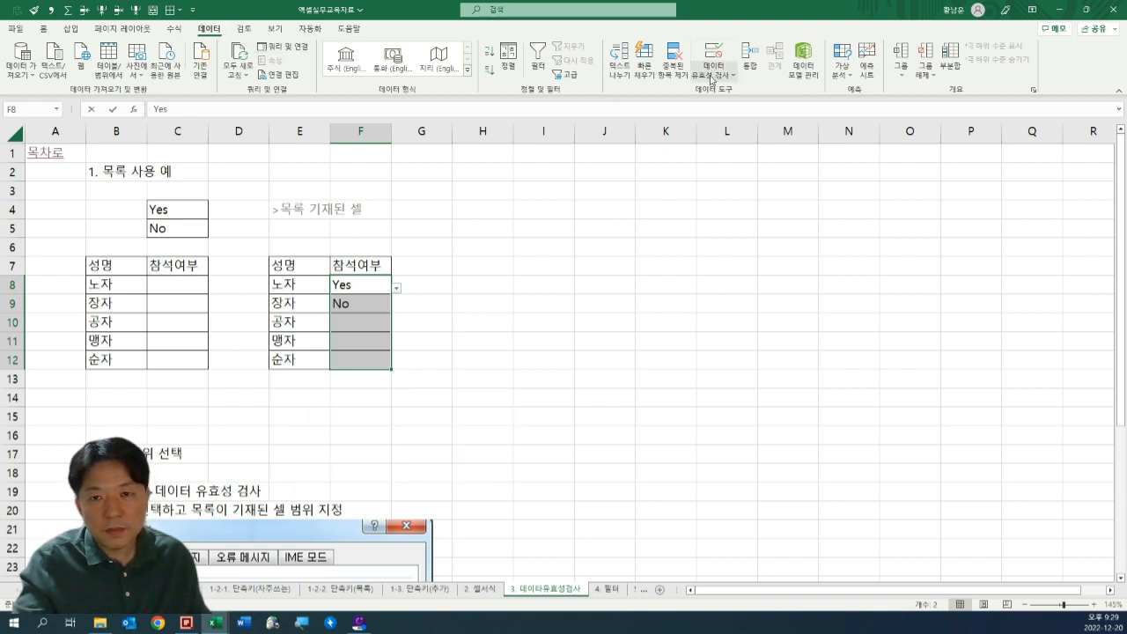
pyautogui.click(702, 68)
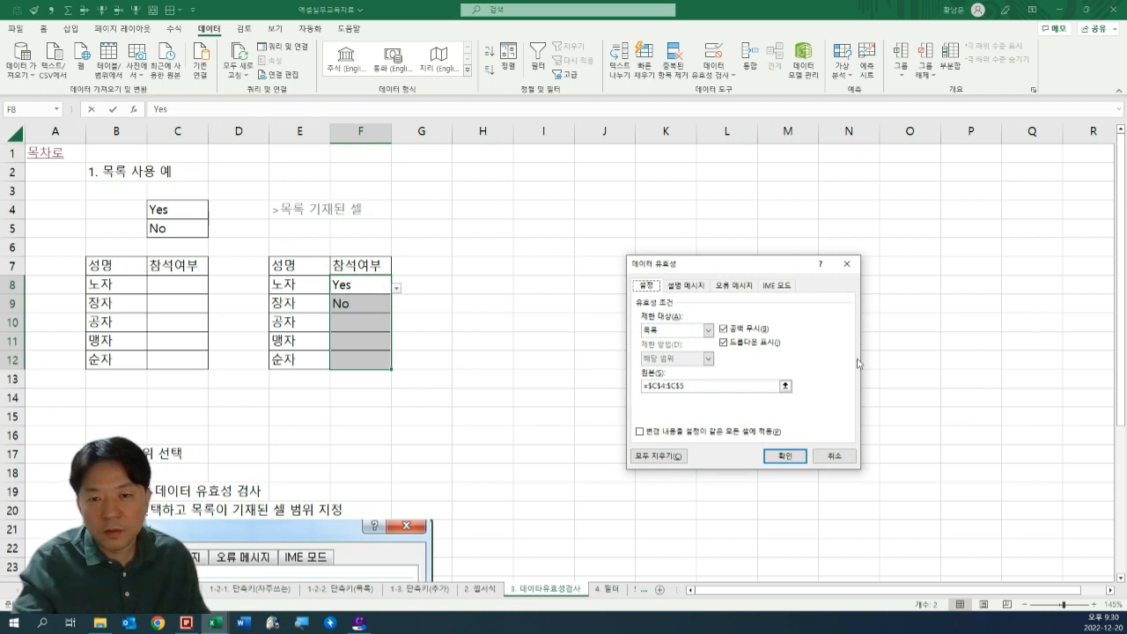
pyautogui.moveTo(691, 385); pyautogui.dragTo(642, 385)
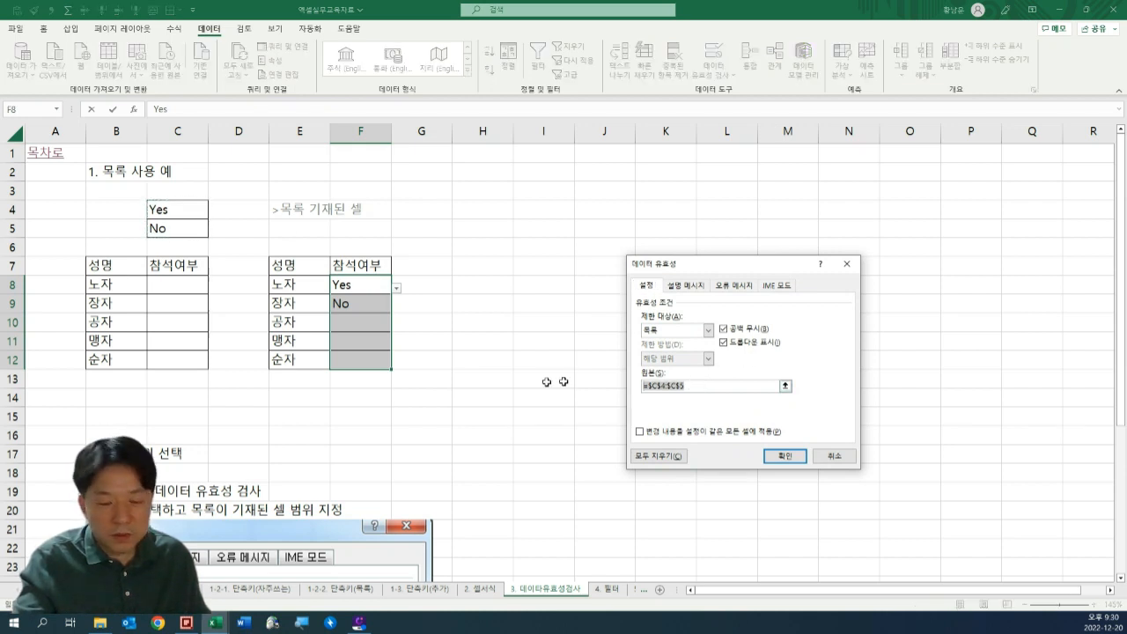
pyautogui.write('ㅇ')
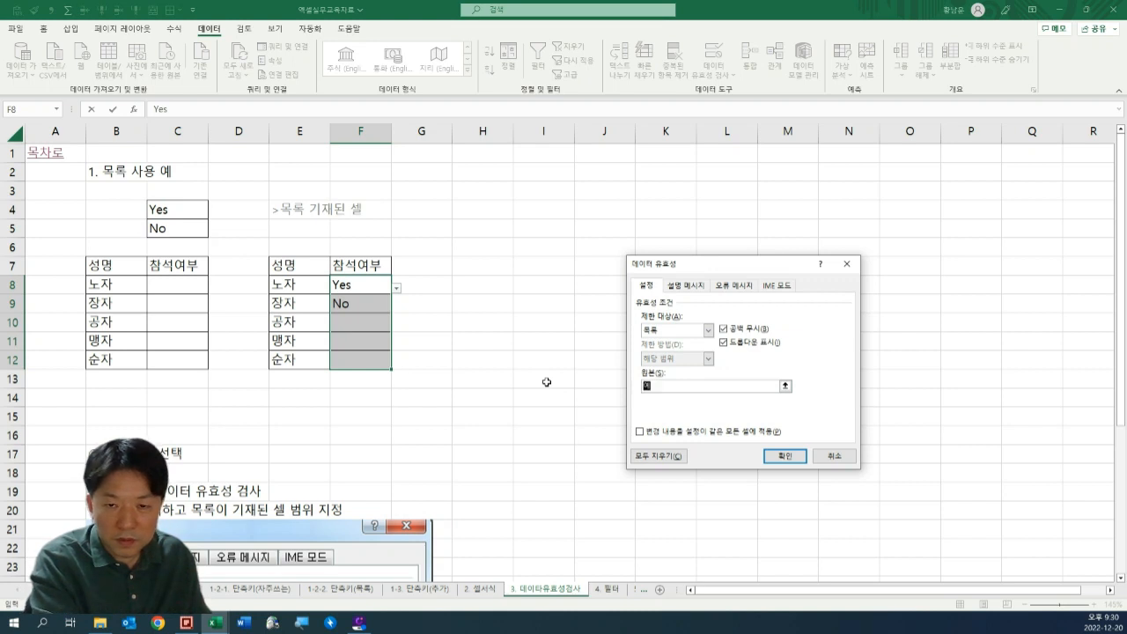
pyautogui.press('Return')
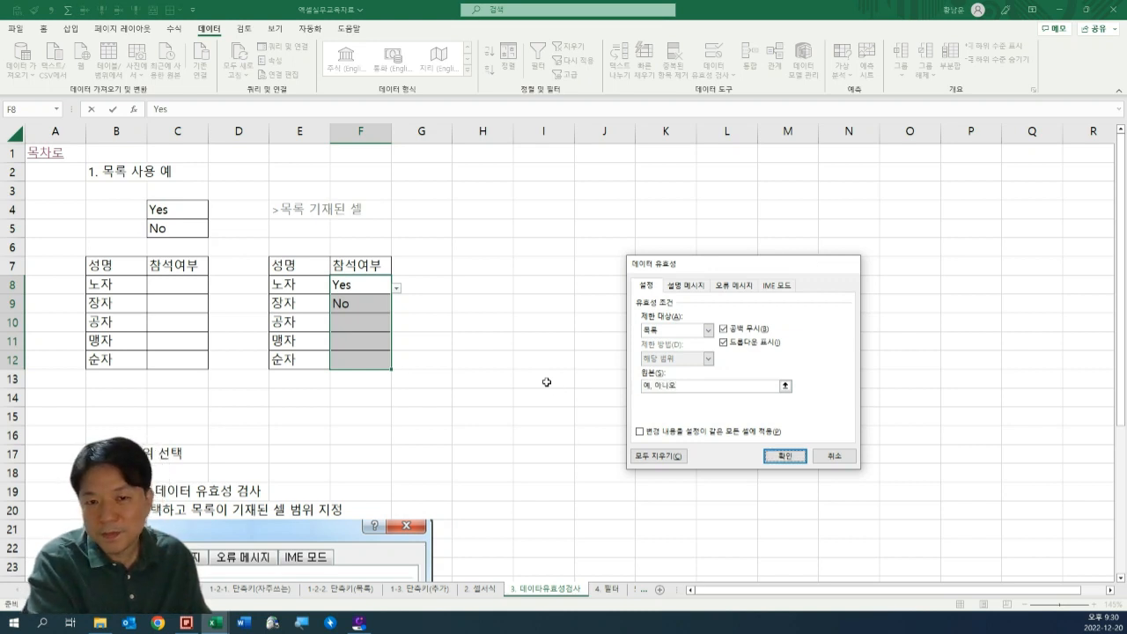
# Delete the existing Yes and No entries from F8:F9.
pyautogui.click(407, 340)
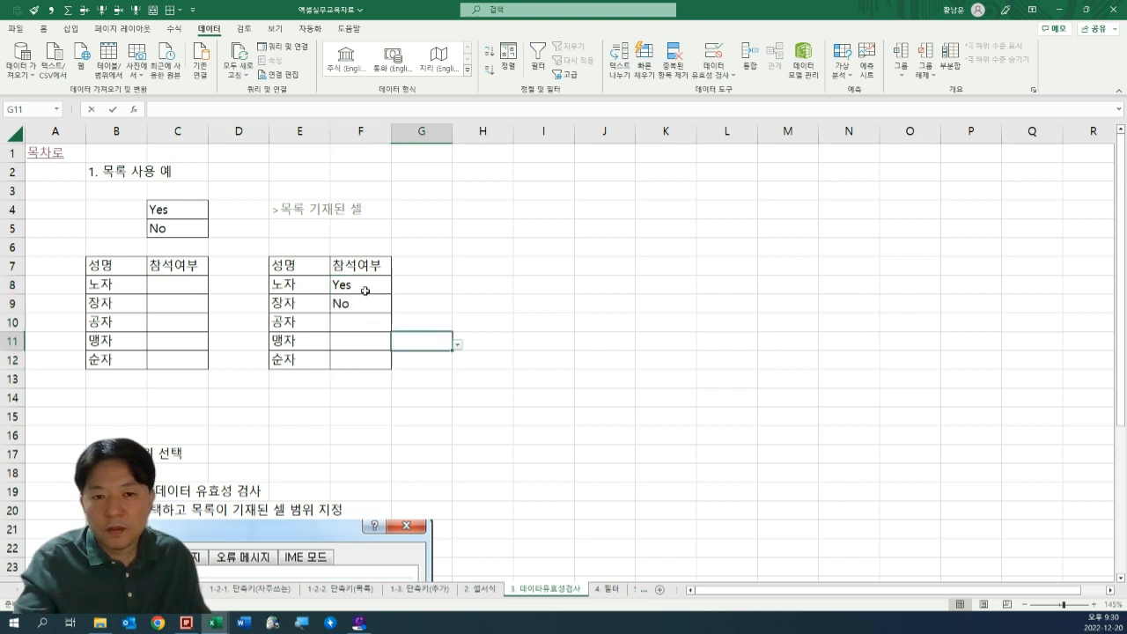
pyautogui.moveTo(365, 290); pyautogui.dragTo(367, 300)
pyautogui.press('Delete')
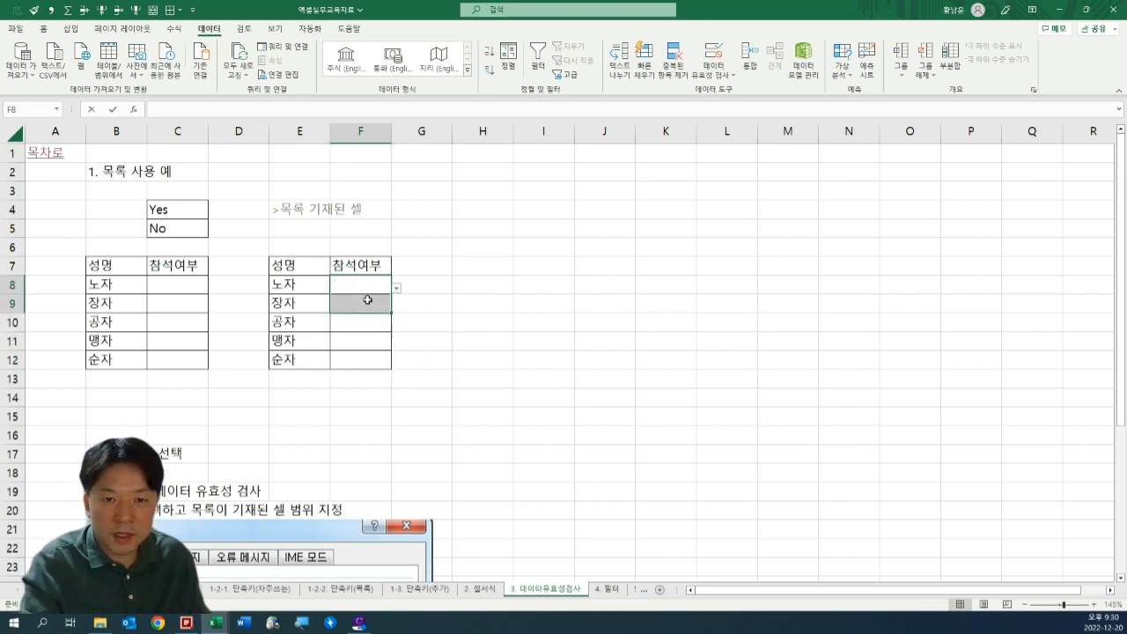
pyautogui.click(493, 288)
# Choose 예 for 노자 in F8 and 아니오 for 장자 in F9 from the drop-down lists.
pyautogui.click(361, 285)
pyautogui.click(396, 288)
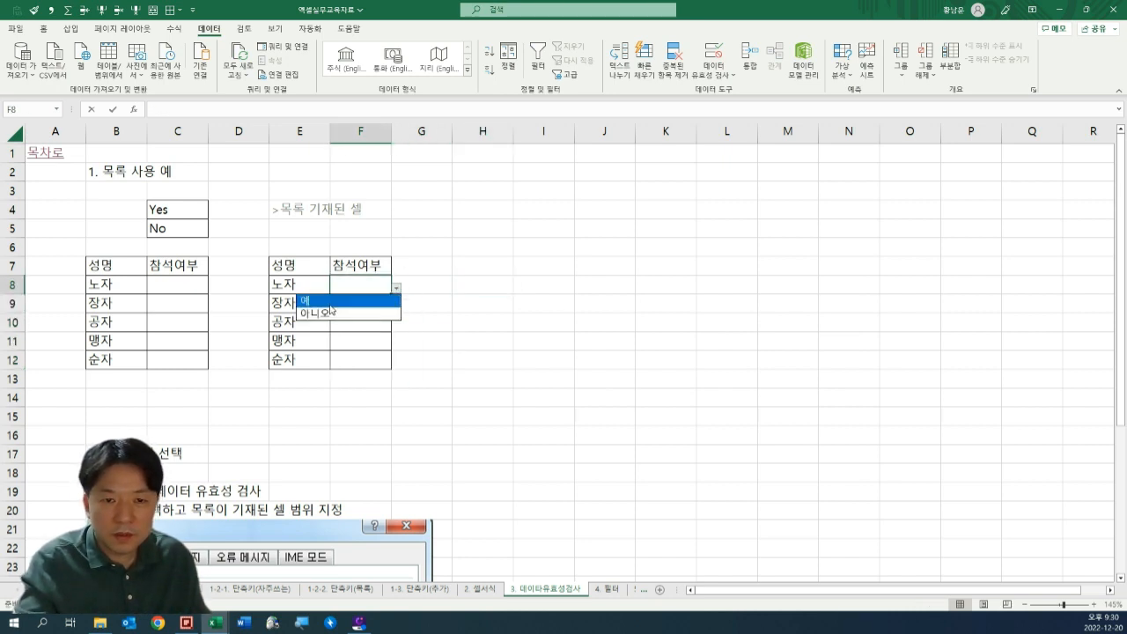
pyautogui.click(351, 301)
pyautogui.click(358, 302)
pyautogui.click(396, 307)
pyautogui.click(370, 332)
pyautogui.click(445, 322)
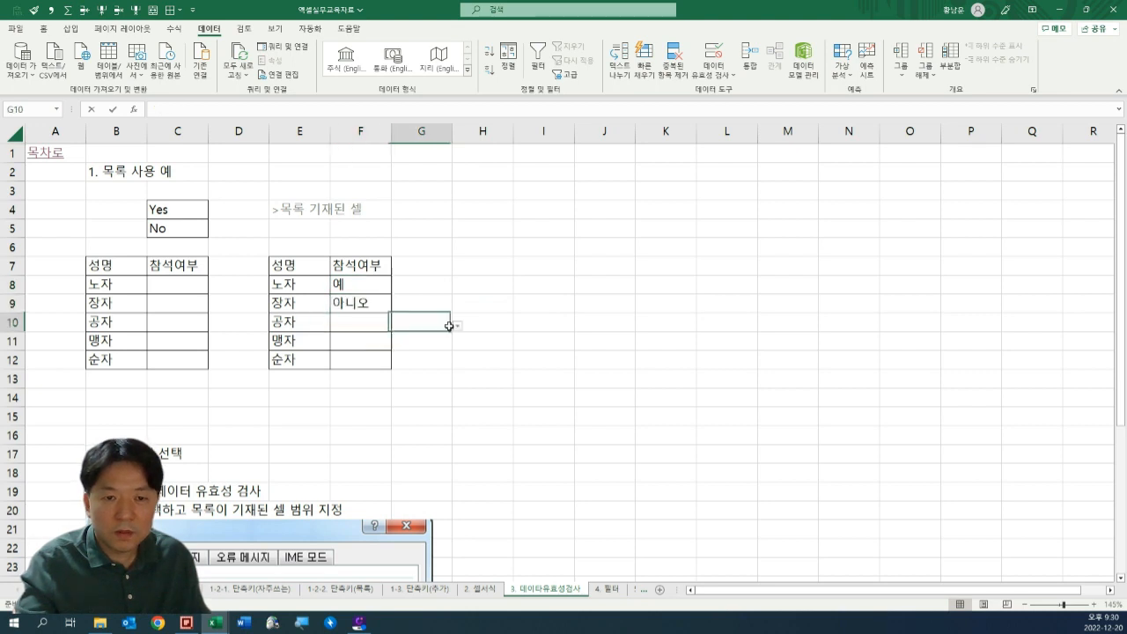
pyautogui.click(457, 302)
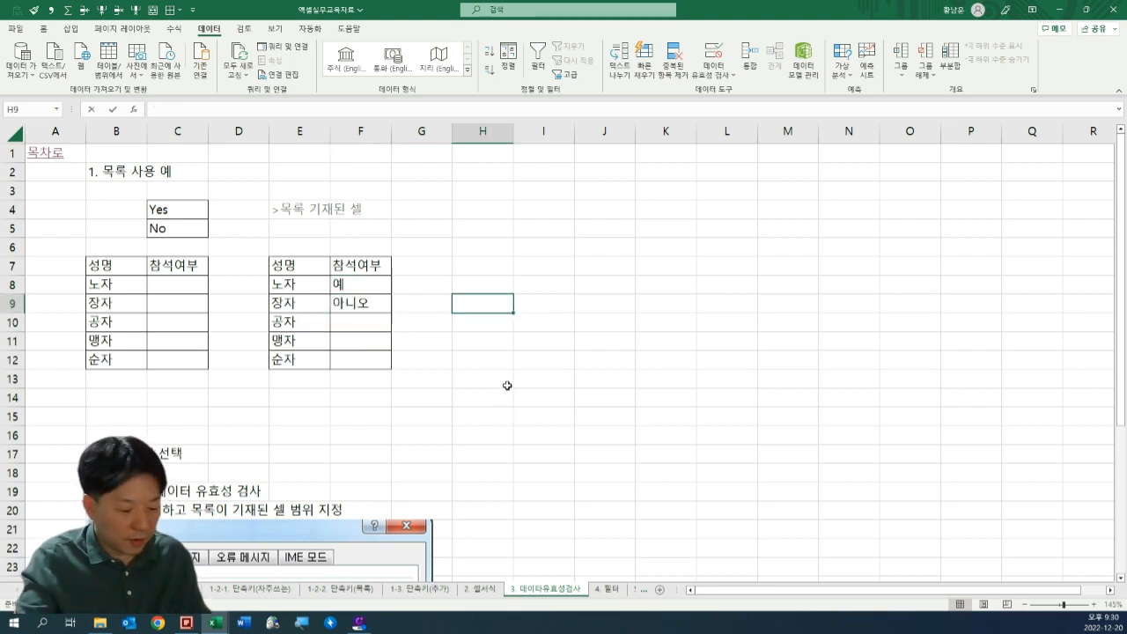
# Remove all borders from the copied attendance table in E7:F12.
pyautogui.hotkey('alt', '2')
pyautogui.moveTo(299, 267)
pyautogui.mouseDown()
pyautogui.moveTo(368, 362)
pyautogui.moveTo(379, 359)
pyautogui.mouseUp()
pyautogui.click(467, 340)
pyautogui.click(367, 287)
pyautogui.click(351, 364)
pyautogui.click(470, 342)
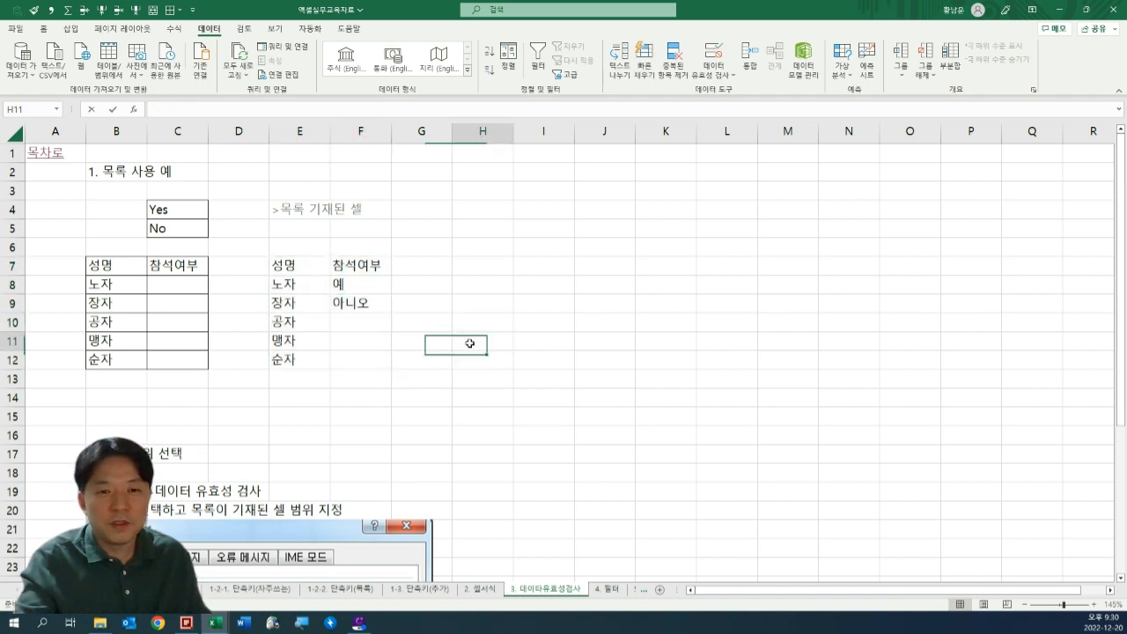
pyautogui.click(402, 403)
pyautogui.moveTo(295, 265); pyautogui.dragTo(423, 382)
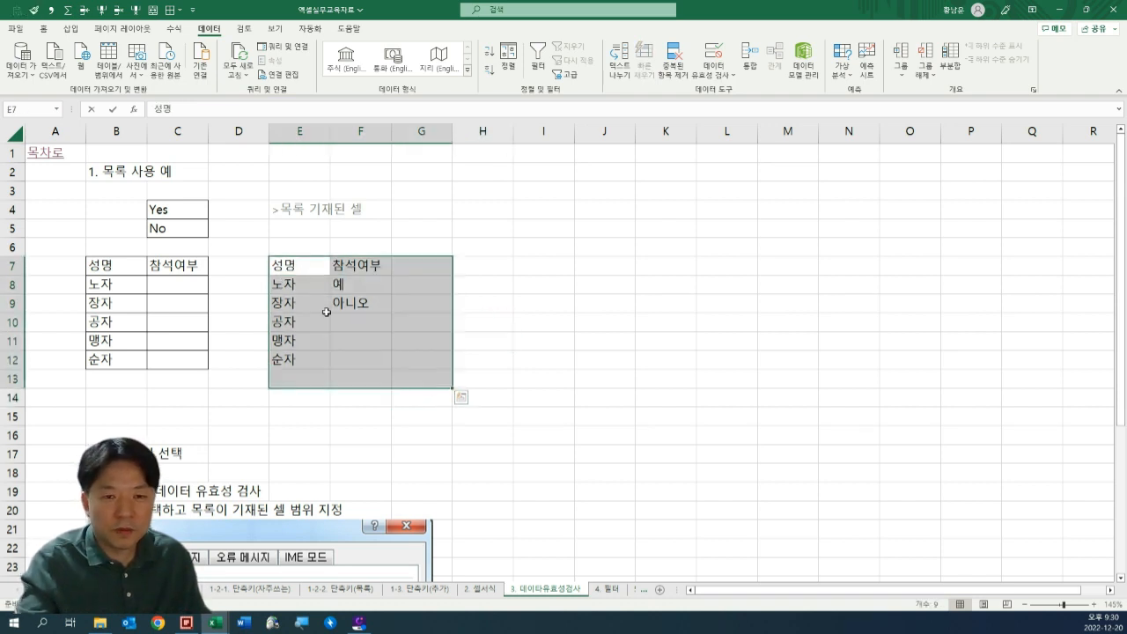
pyautogui.click(373, 299)
pyautogui.moveTo(361, 286); pyautogui.dragTo(361, 361)
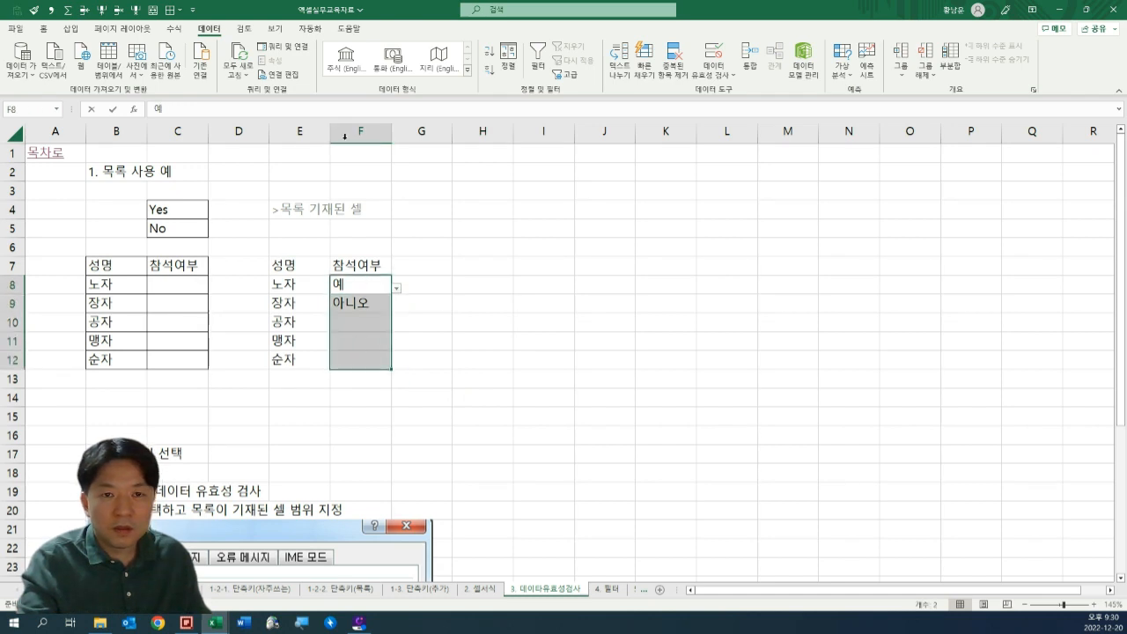
pyautogui.click(713, 69)
pyautogui.click(767, 123)
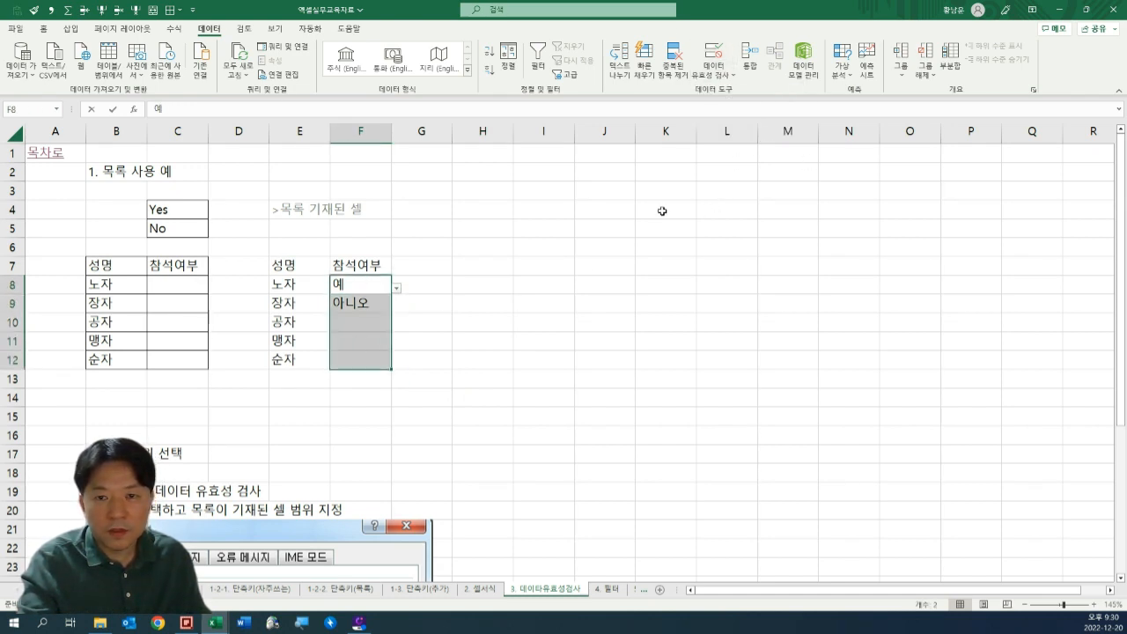
pyautogui.click(588, 265)
pyautogui.click(489, 286)
pyautogui.click(454, 336)
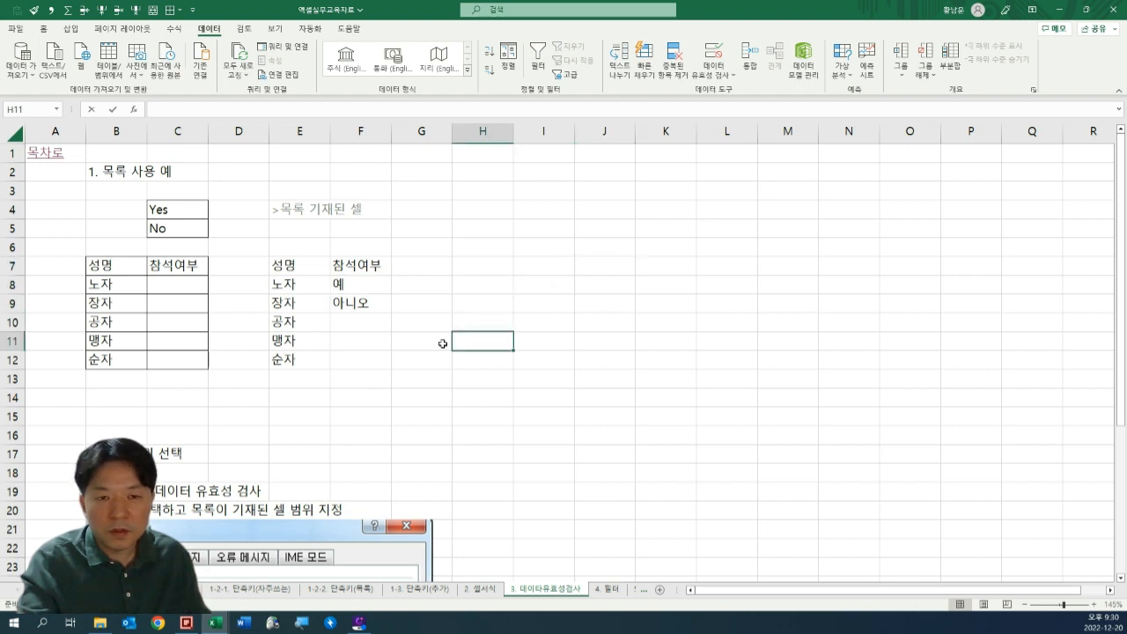
# Clear the copied attendance table together with its validation by copying blank cell F15 and pasting it over E6:G12.
pyautogui.click(373, 414)
pyautogui.hotkey('ctrl', 'c')
pyautogui.moveTo(298, 247); pyautogui.dragTo(432, 358)
pyautogui.hotkey('ctrl', 'v')
pyautogui.click(564, 359)
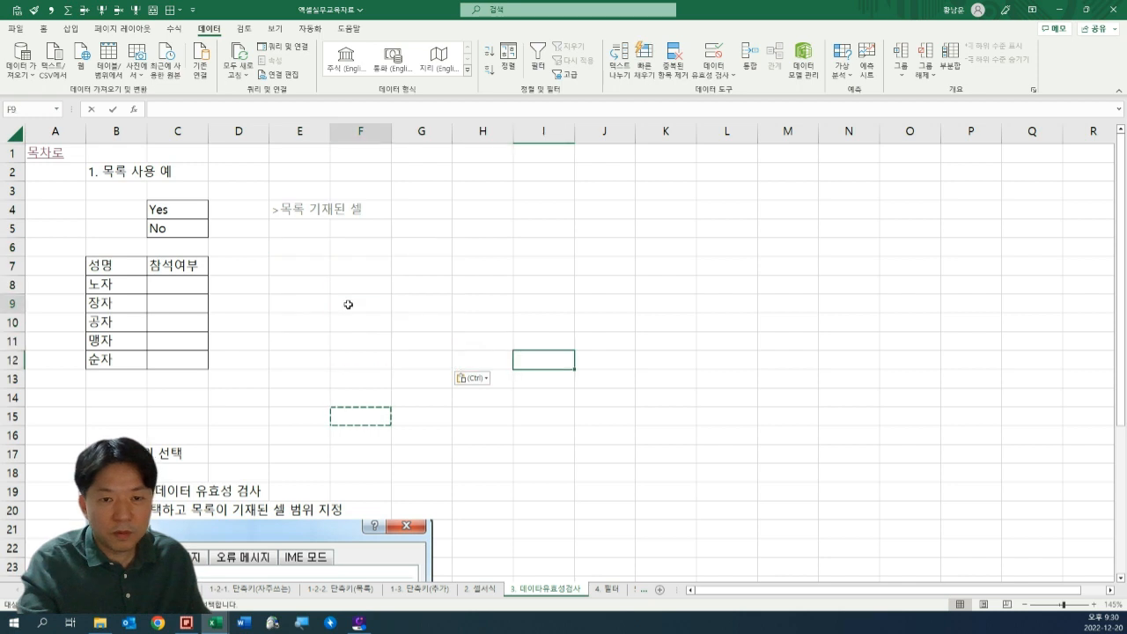
pyautogui.click(347, 302)
pyautogui.moveTo(288, 270); pyautogui.dragTo(363, 350)
pyautogui.click(361, 283)
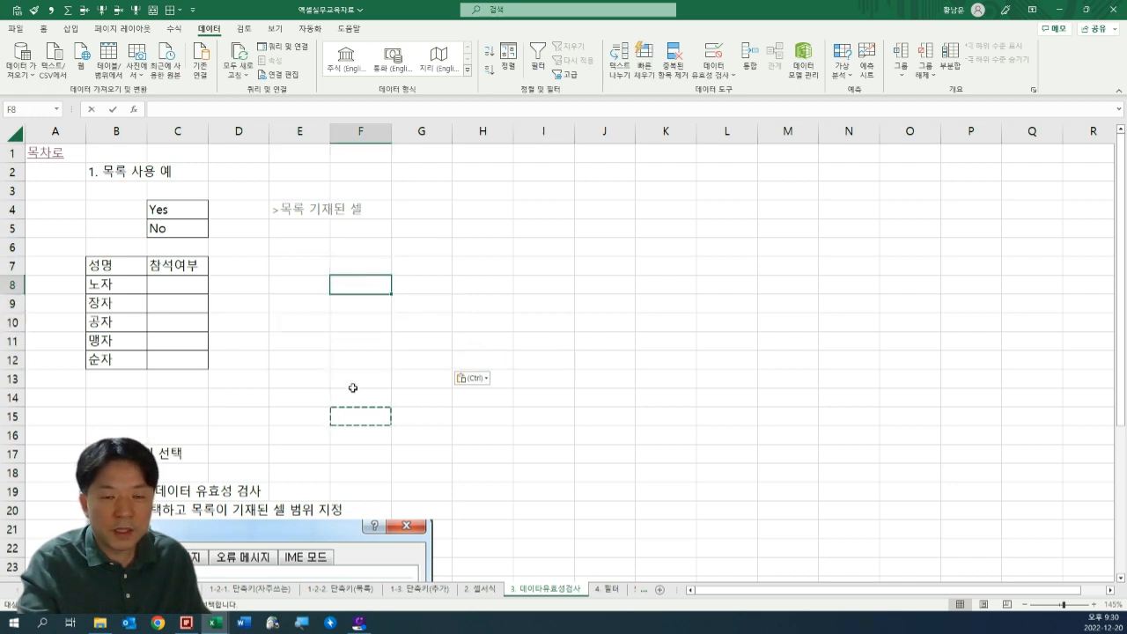
pyautogui.click(244, 392)
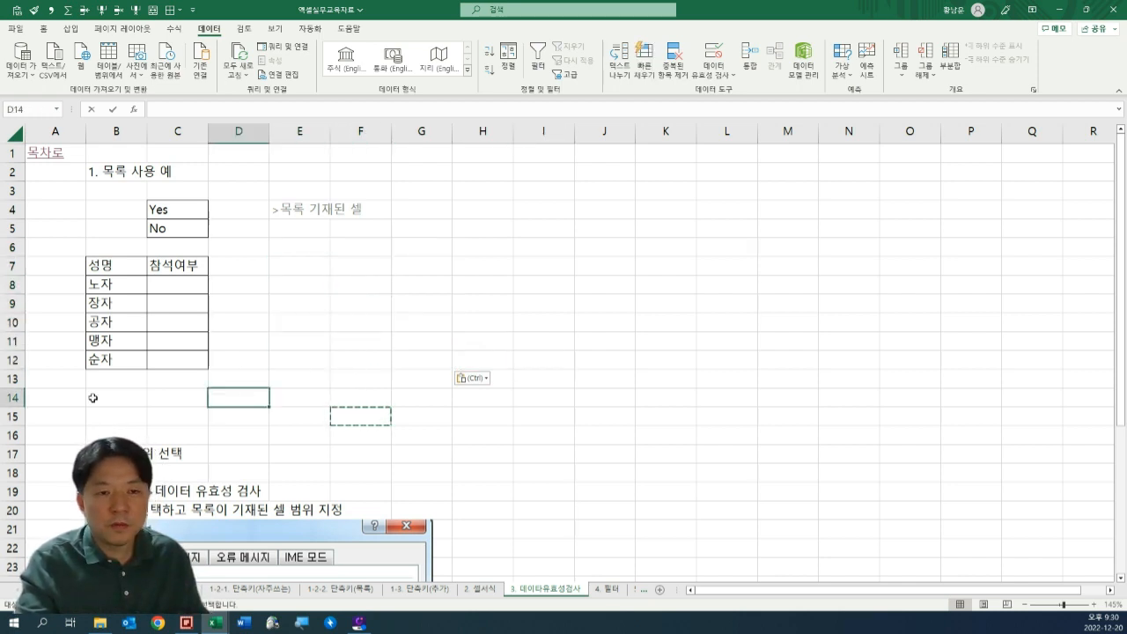
# Return to the <EXCEL Study> contents sheet and follow its link to the 4. 필터 sheet.
pyautogui.click(53, 183)
pyautogui.click(53, 152)
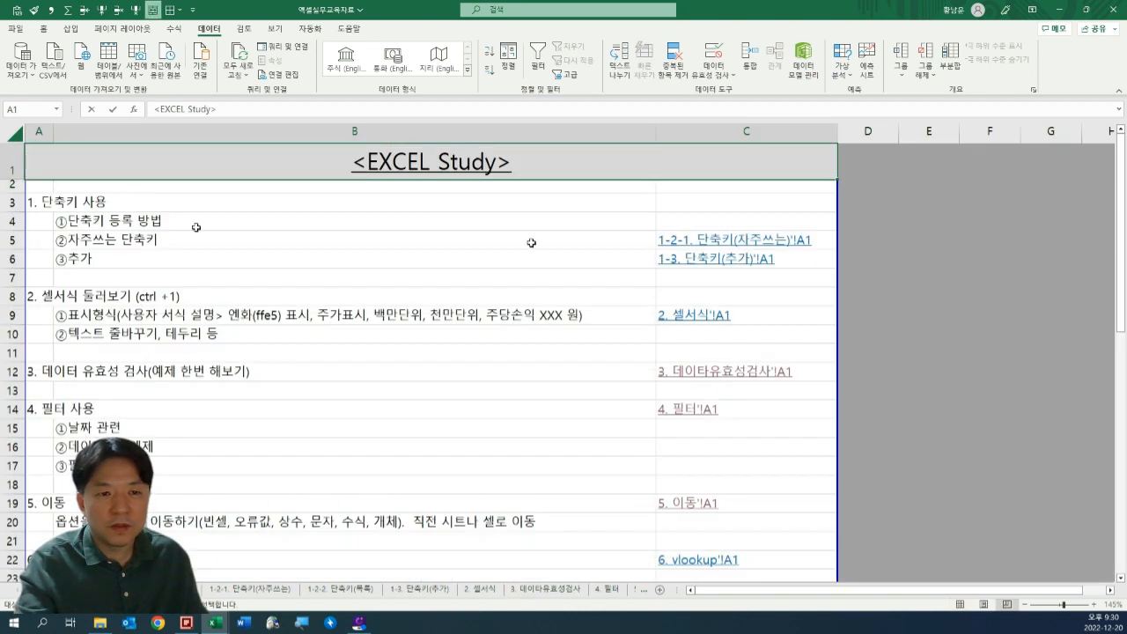
pyautogui.scroll(-1, 277, 321)
pyautogui.scroll(-3, 277, 320)
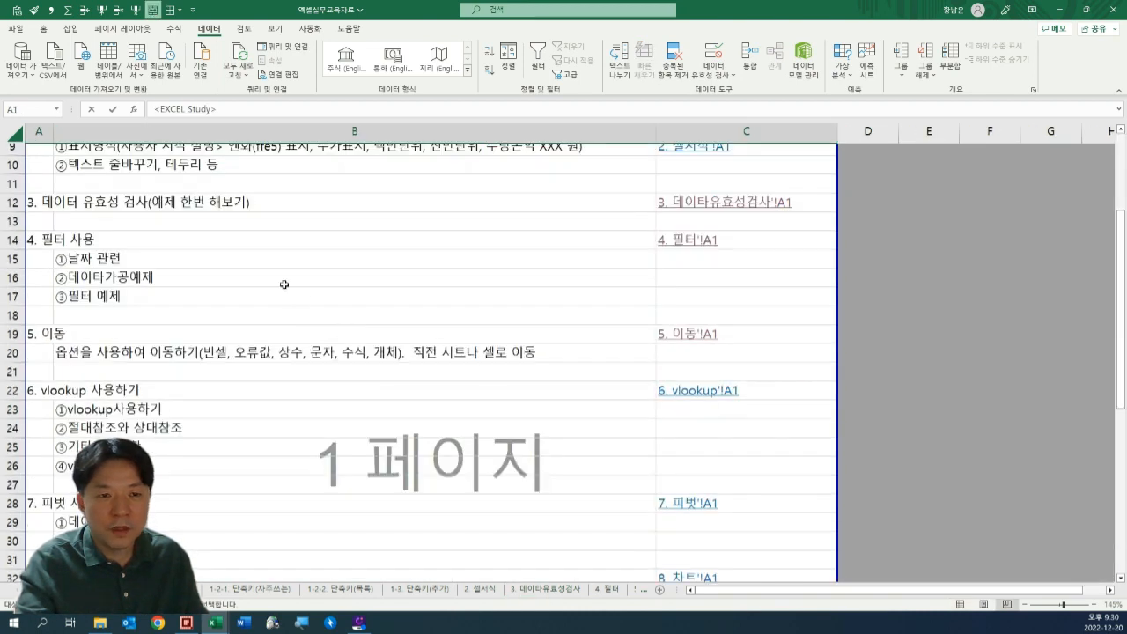
pyautogui.scroll(2, 284, 284)
pyautogui.click(57, 348)
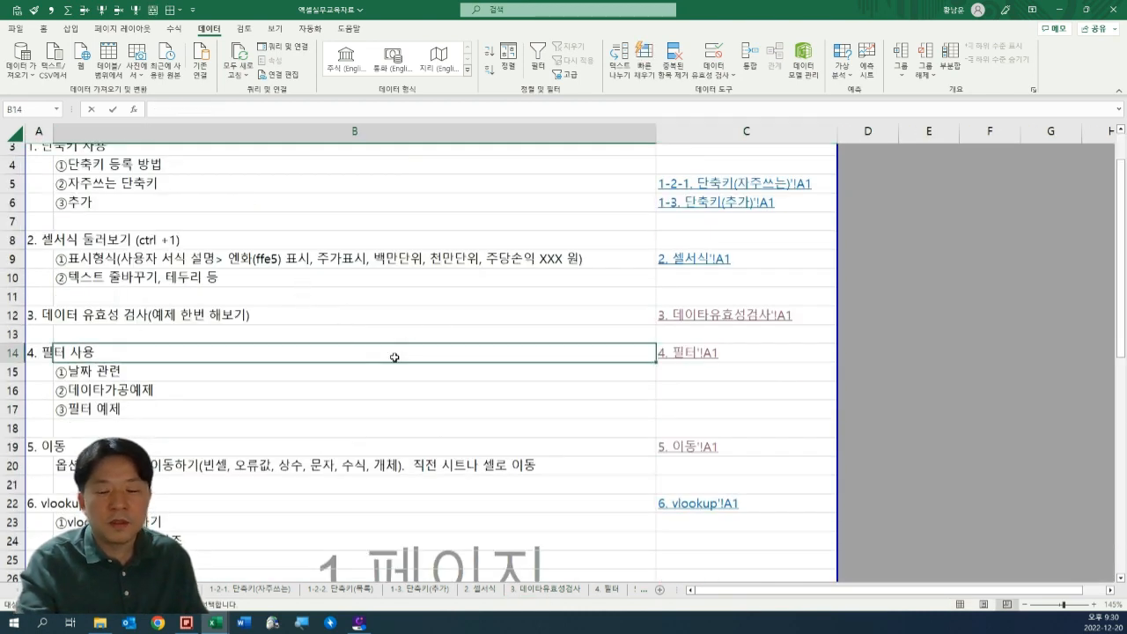
pyautogui.click(700, 356)
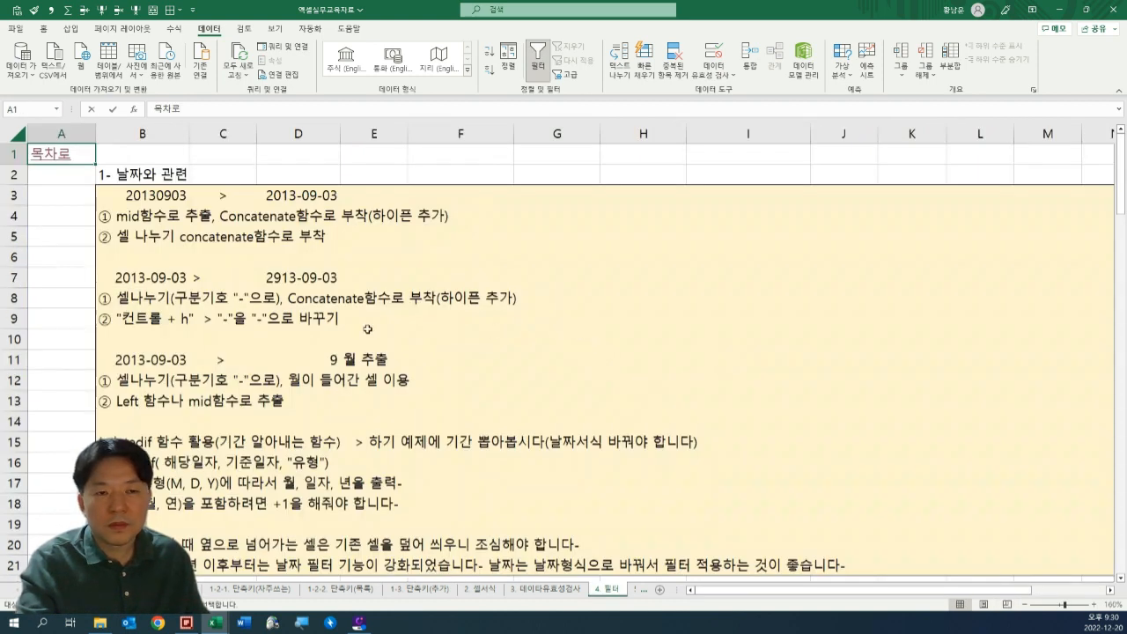
# Review the notes on cell splitting and date filters in rows 20 and 21, and skim the data-processing section below.
pyautogui.scroll(-1, 331, 320)
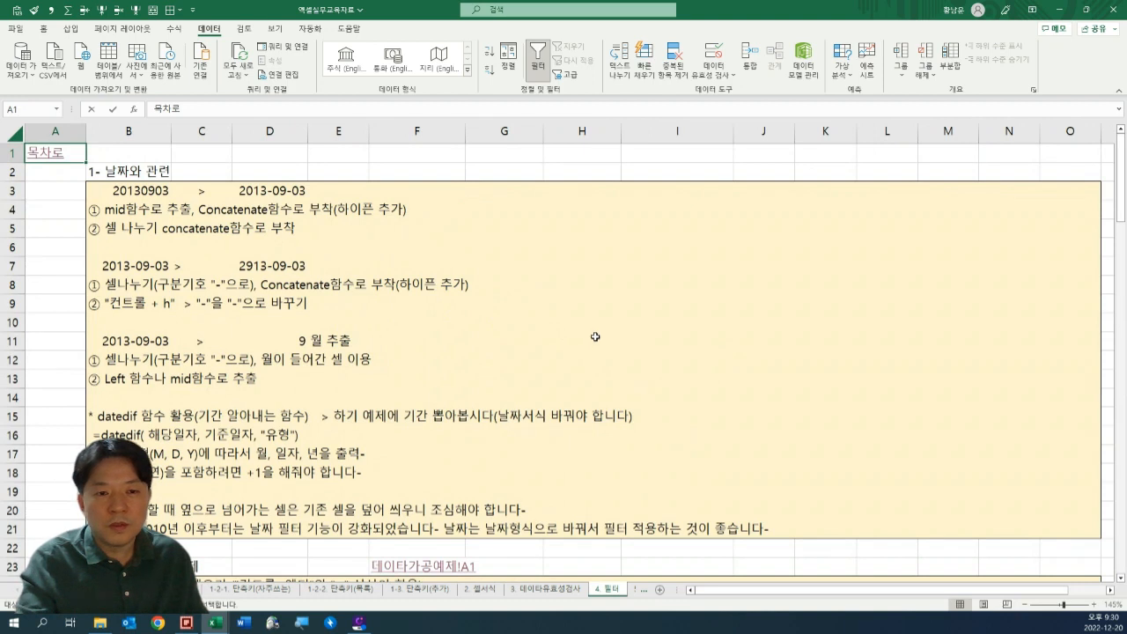
pyautogui.click(100, 187)
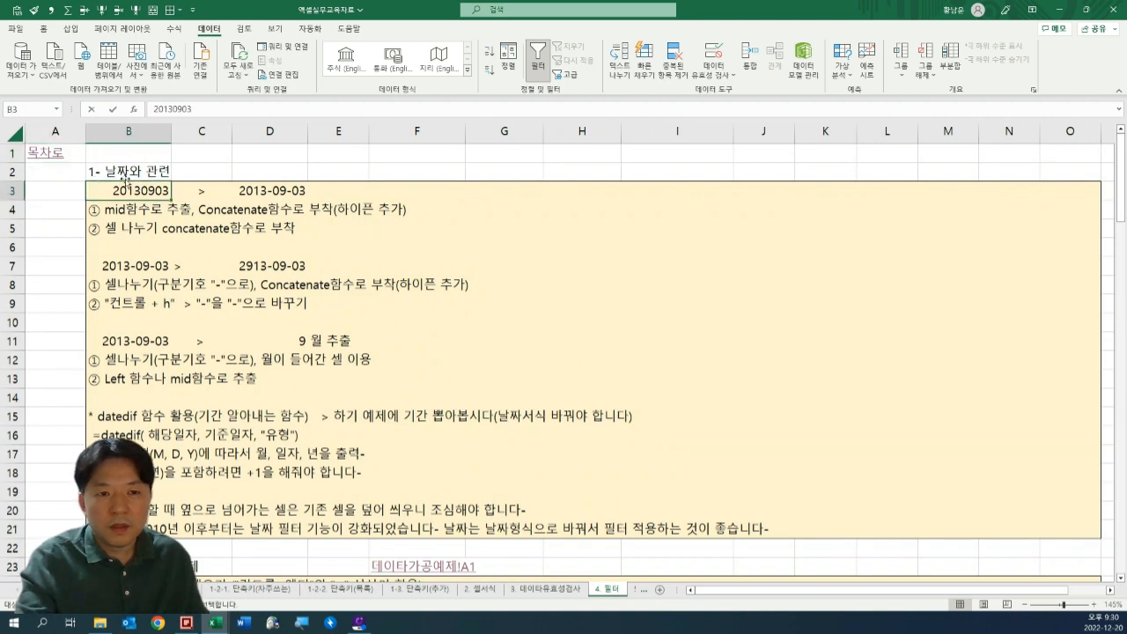
pyautogui.keyDown('shift'); pyautogui.click(662, 524); pyautogui.keyUp('shift')
pyautogui.moveTo(193, 525); pyautogui.dragTo(717, 509)
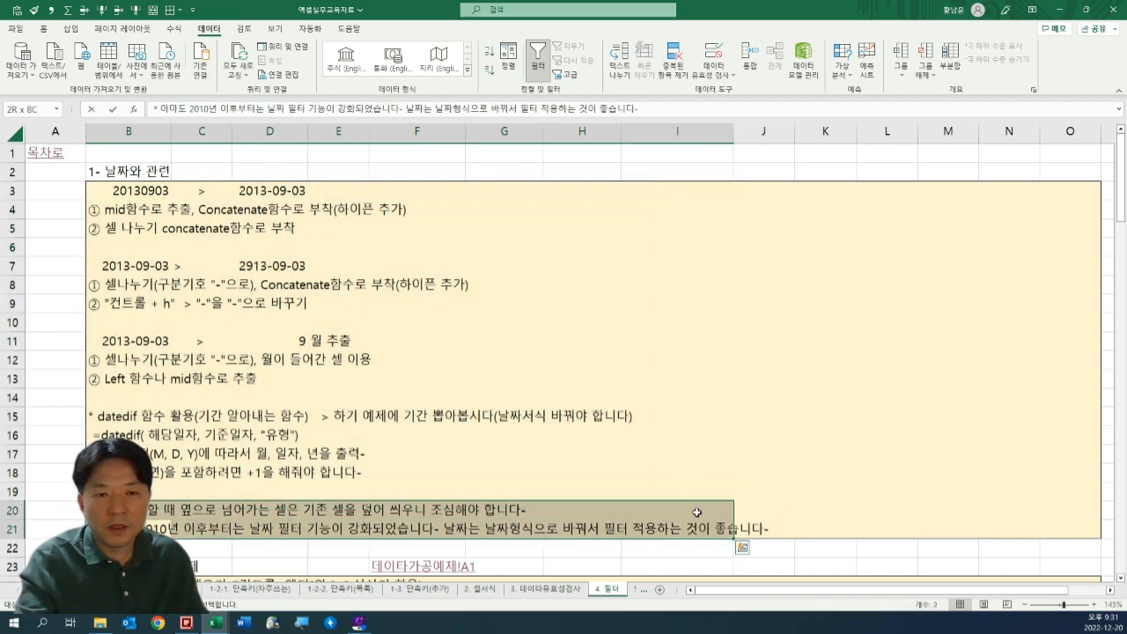
pyautogui.scroll(-3, 314, 414)
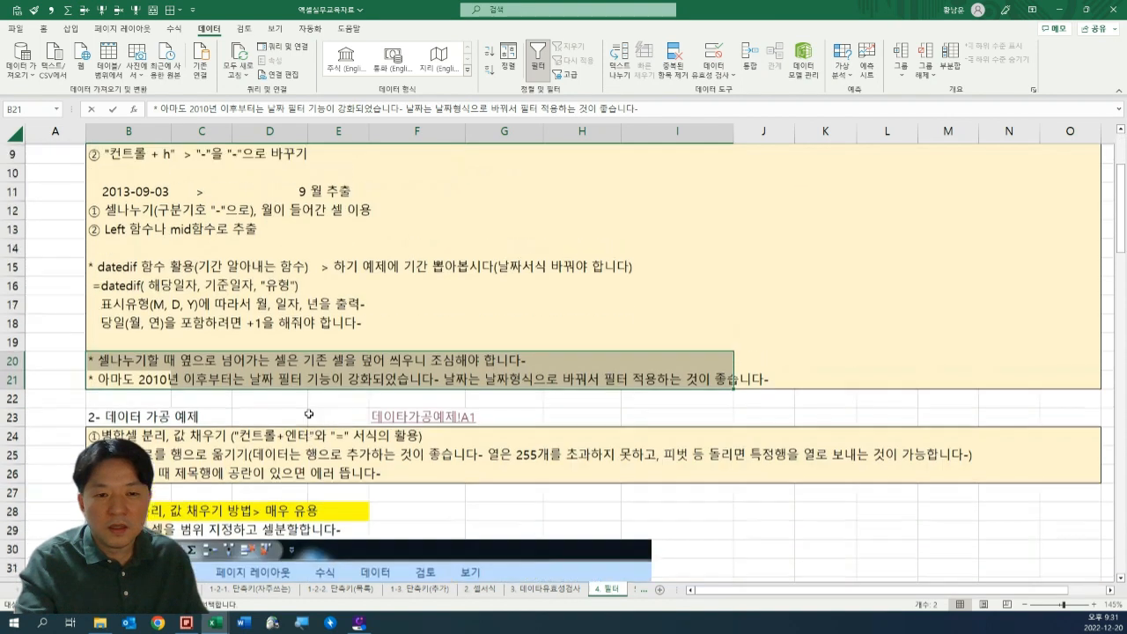
pyautogui.scroll(3, 310, 405)
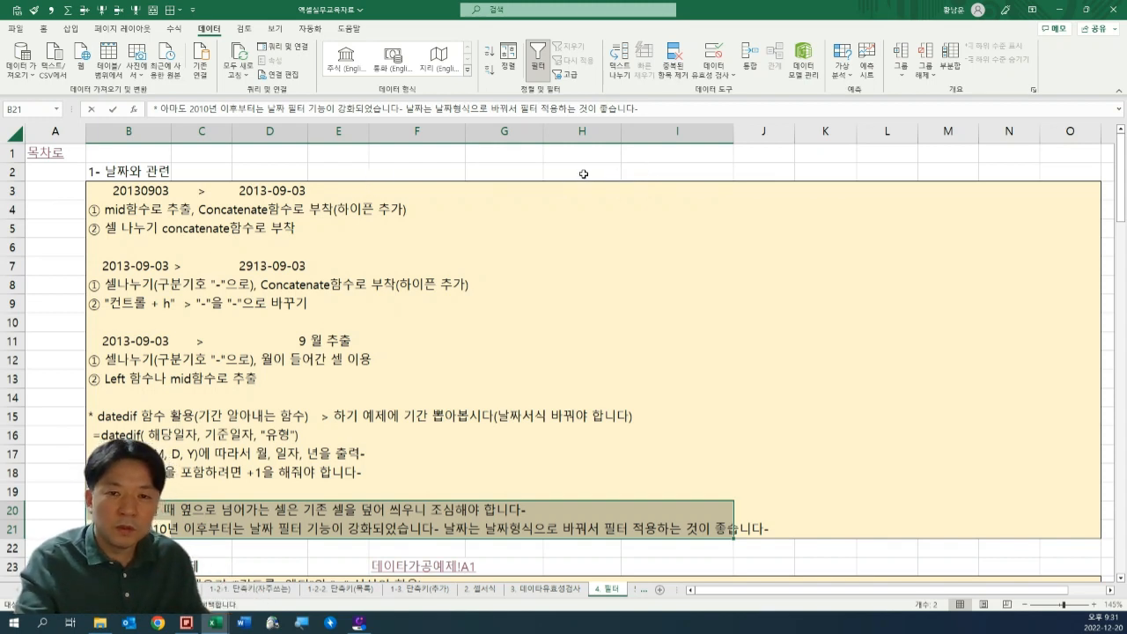
# Examine the date conversion example from 20130903 to 2013-09-03 in row 3 and the methods listed beneath it.
pyautogui.moveTo(583, 173); pyautogui.dragTo(580, 197)
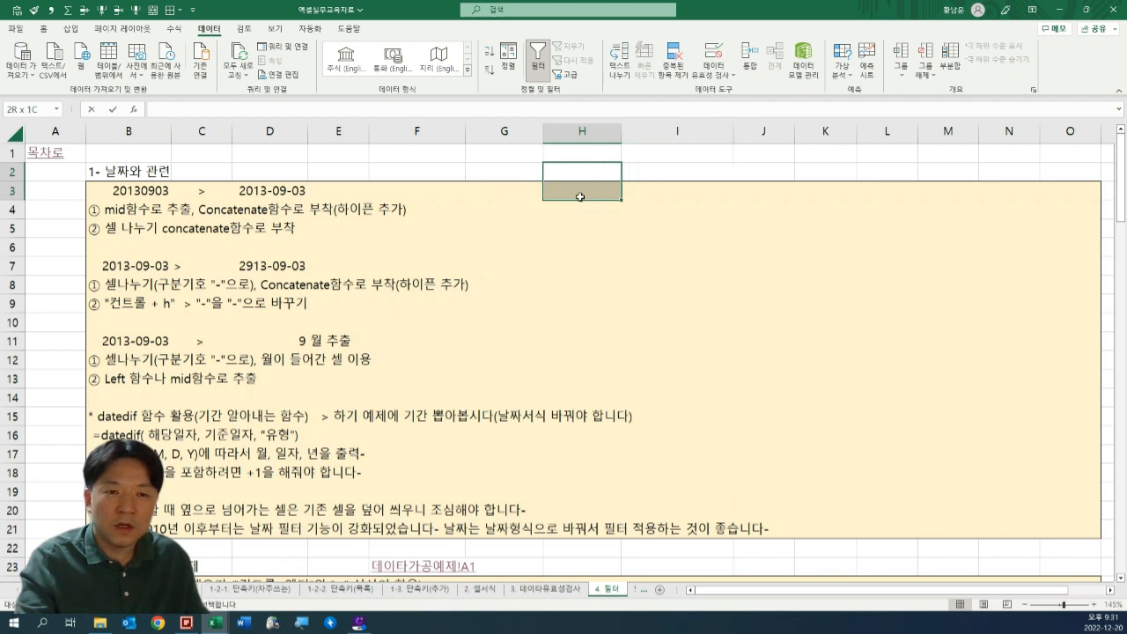
pyautogui.moveTo(138, 195); pyautogui.dragTo(478, 282)
pyautogui.click(274, 194)
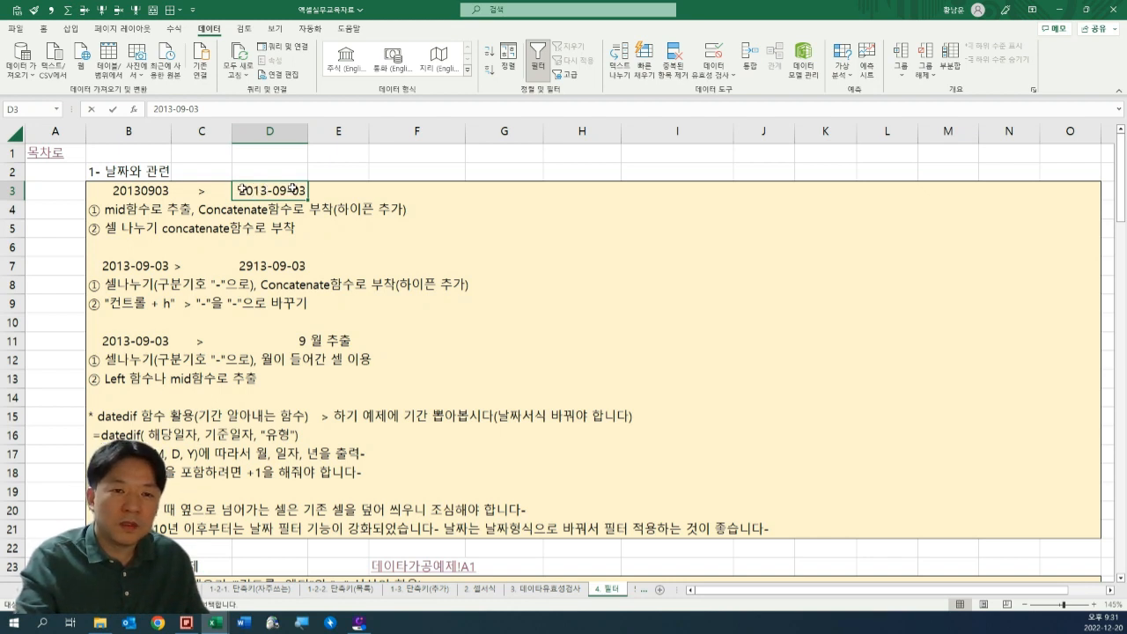
pyautogui.click(353, 197)
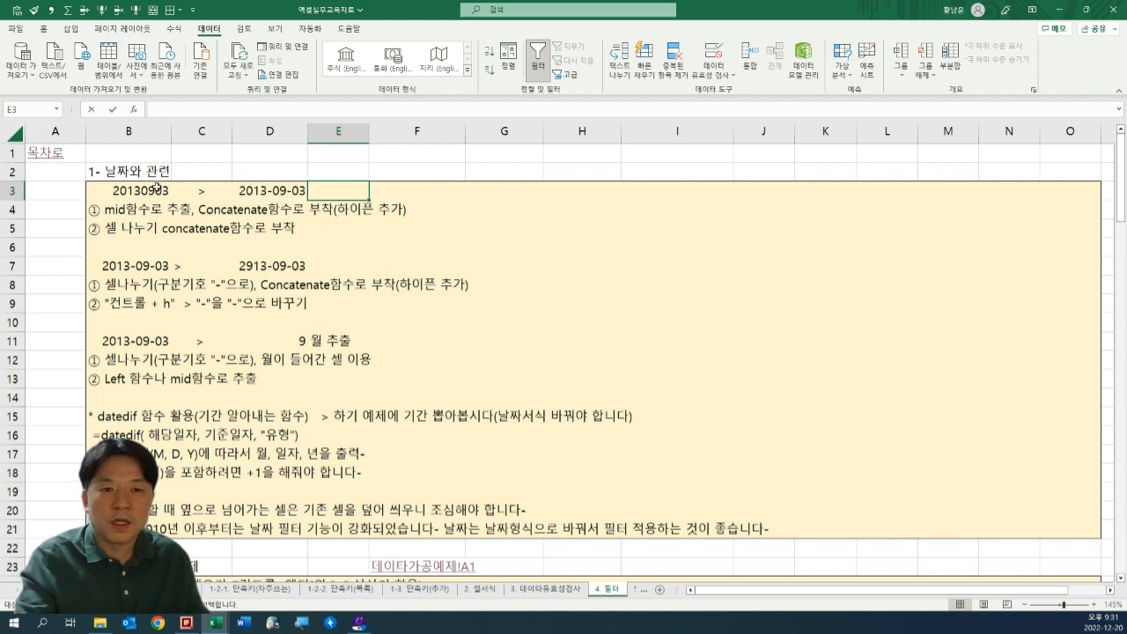
pyautogui.click(157, 187)
pyautogui.click(246, 188)
pyautogui.click(377, 180)
pyautogui.moveTo(377, 180); pyautogui.dragTo(373, 185)
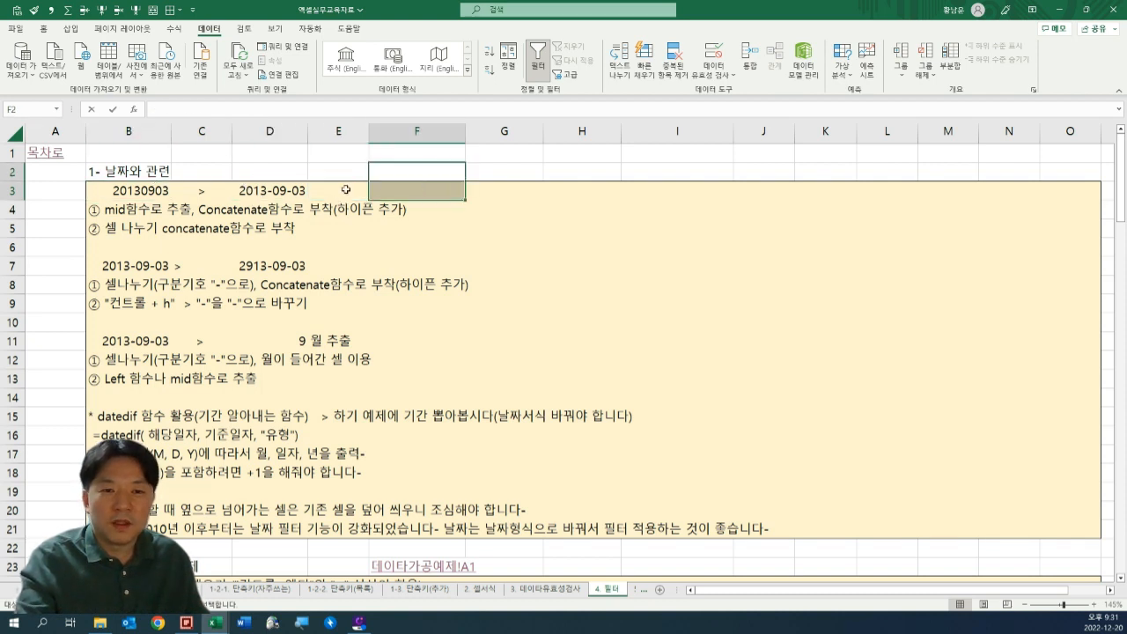
# Insert dots into the date in B3 so it reads 2013.09.03.
pyautogui.click(345, 189)
pyautogui.moveTo(281, 189)
pyautogui.mouseDown()
pyautogui.moveTo(330, 191)
pyautogui.moveTo(278, 194)
pyautogui.mouseUp()
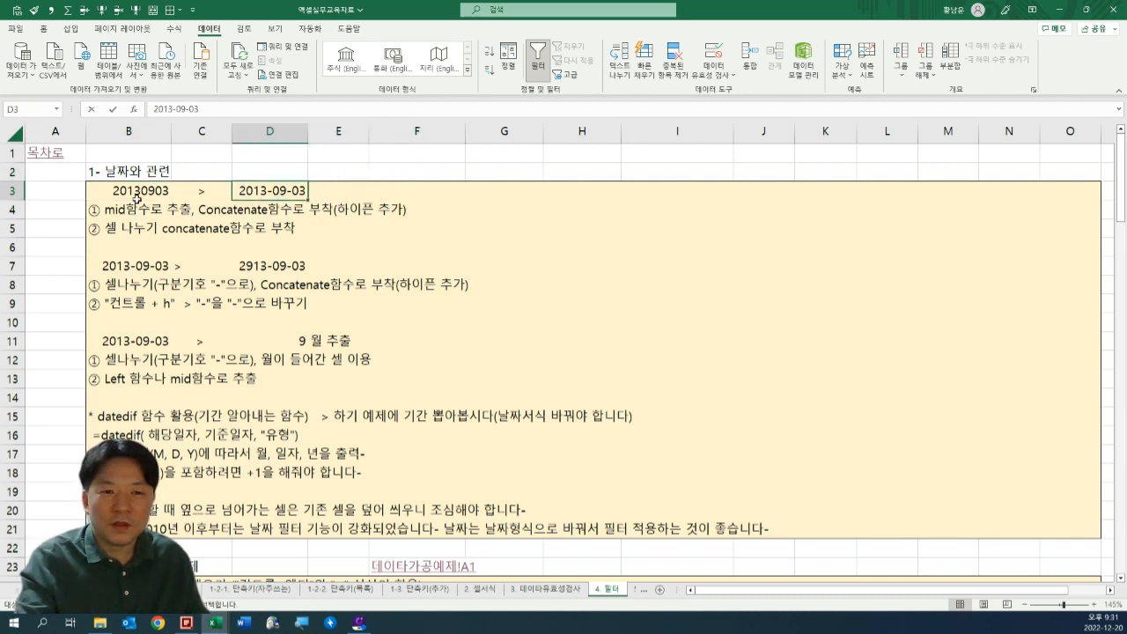
pyautogui.click(137, 197)
pyautogui.doubleClick(147, 192)
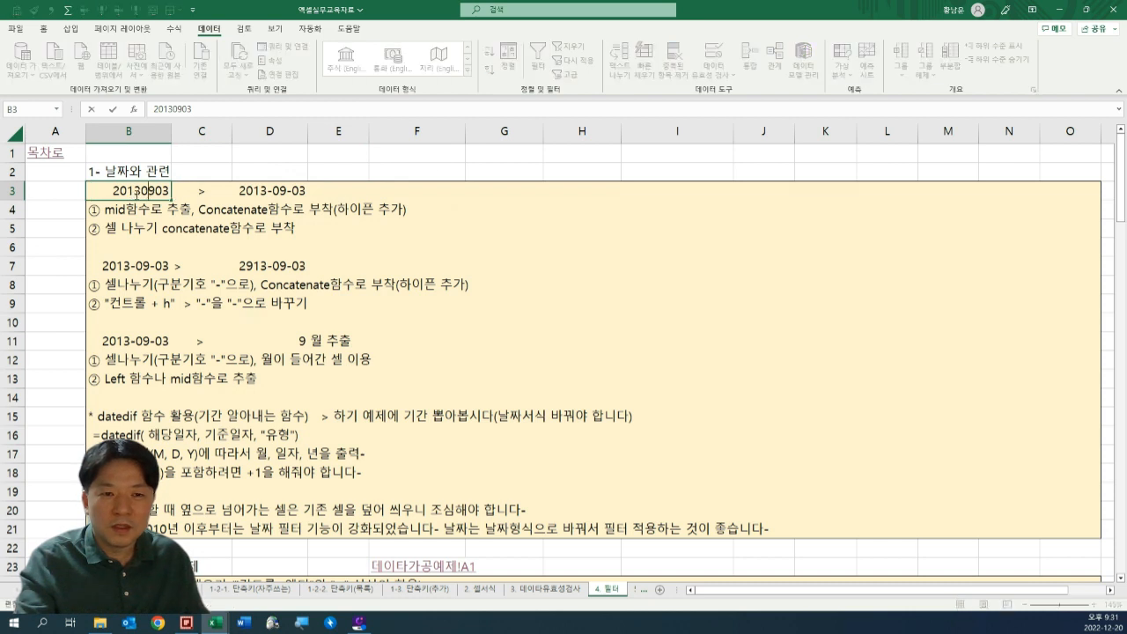
pyautogui.write('.')
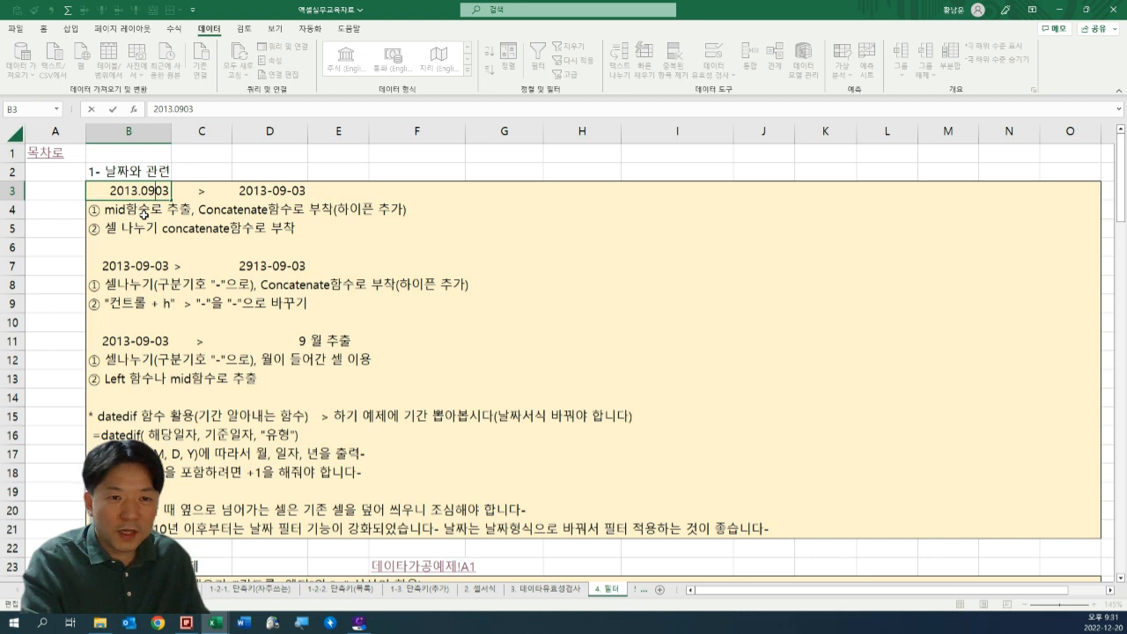
pyautogui.press('Right')
pyautogui.press('Right')
pyautogui.write('.')
pyautogui.hotkey('ctrl', 'Return')
# Compare the dotted date in B3 with the hyphenated date in D3 by inspecting each cell's contents.
pyautogui.press('Right')
pyautogui.press('Right')
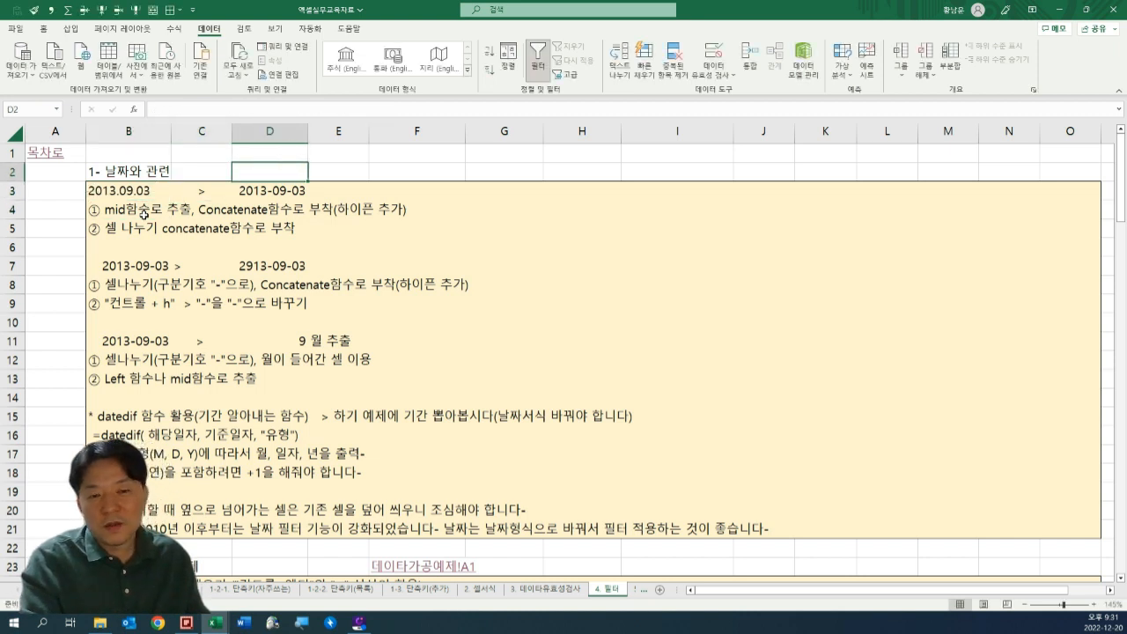
pyautogui.press('F2')
pyautogui.press('Escape')
pyautogui.press('Left')
pyautogui.press('Left')
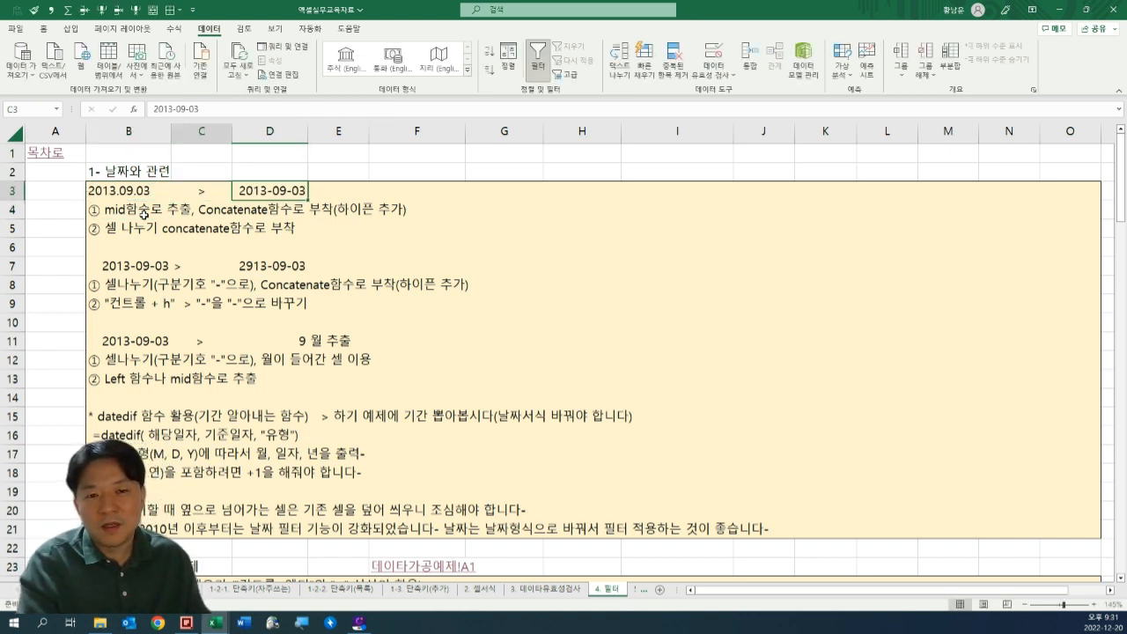
pyautogui.press('Right')
pyautogui.press('Right')
pyautogui.press('Left')
pyautogui.press('Left')
pyautogui.press('Left')
pyautogui.press('Right')
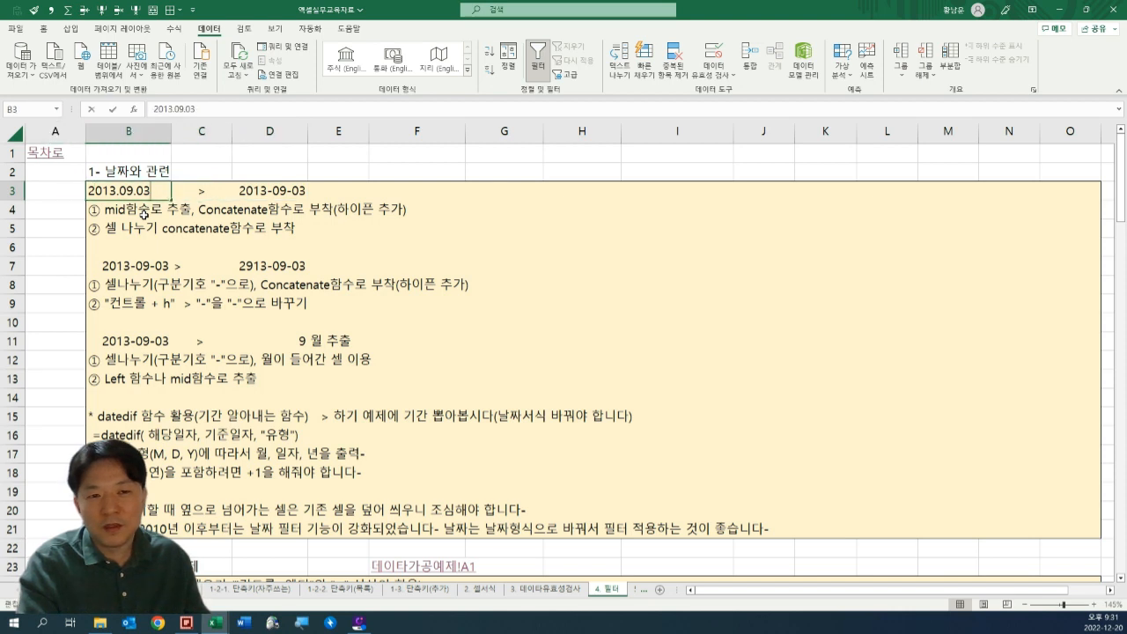
pyautogui.press('F2')
pyautogui.press('Escape')
pyautogui.press('Right')
pyautogui.press('Right')
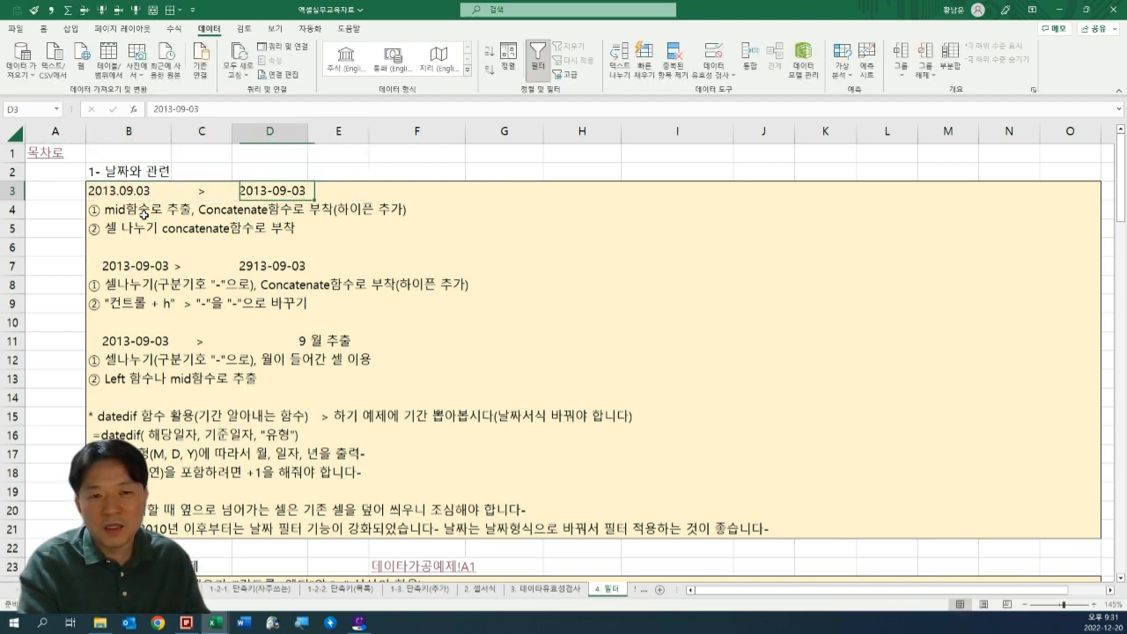
pyautogui.press('F2')
pyautogui.hotkey('shift', 'Home')
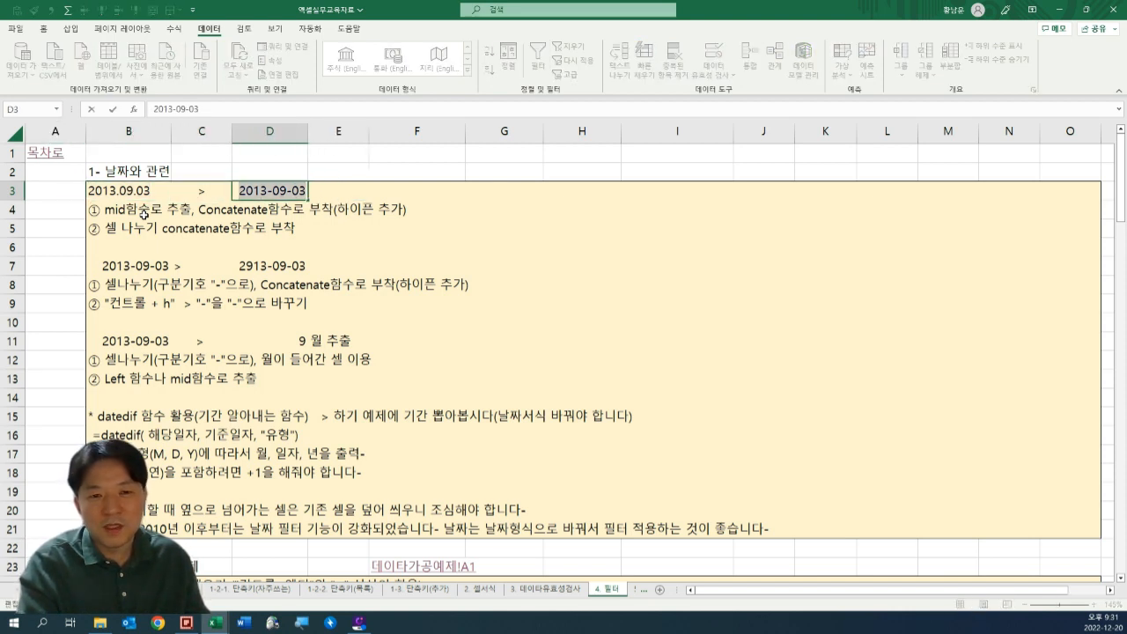
pyautogui.press('Escape')
pyautogui.press('Left')
pyautogui.press('Left')
pyautogui.press('Left')
pyautogui.press('Right')
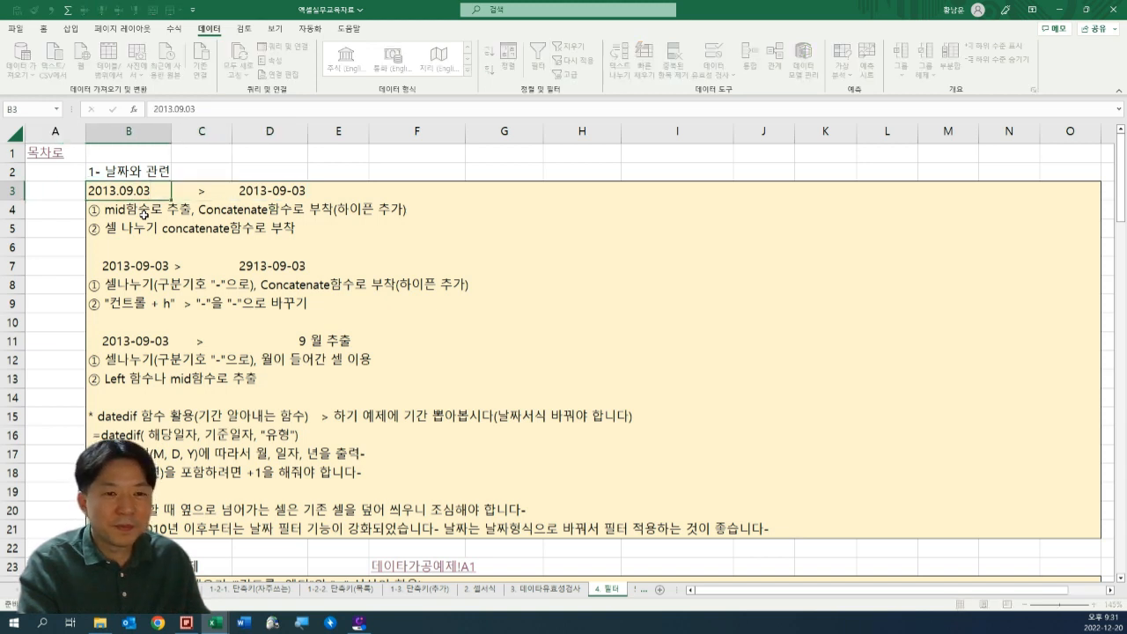
# Undo the dot edit in B3 and return to the beginning of the sheet.
pyautogui.press('Right')
pyautogui.hotkey('ctrl', 'z')
pyautogui.hotkey('ctrl', 'Home')
pyautogui.scroll(1, 144, 214)
pyautogui.press('Right')
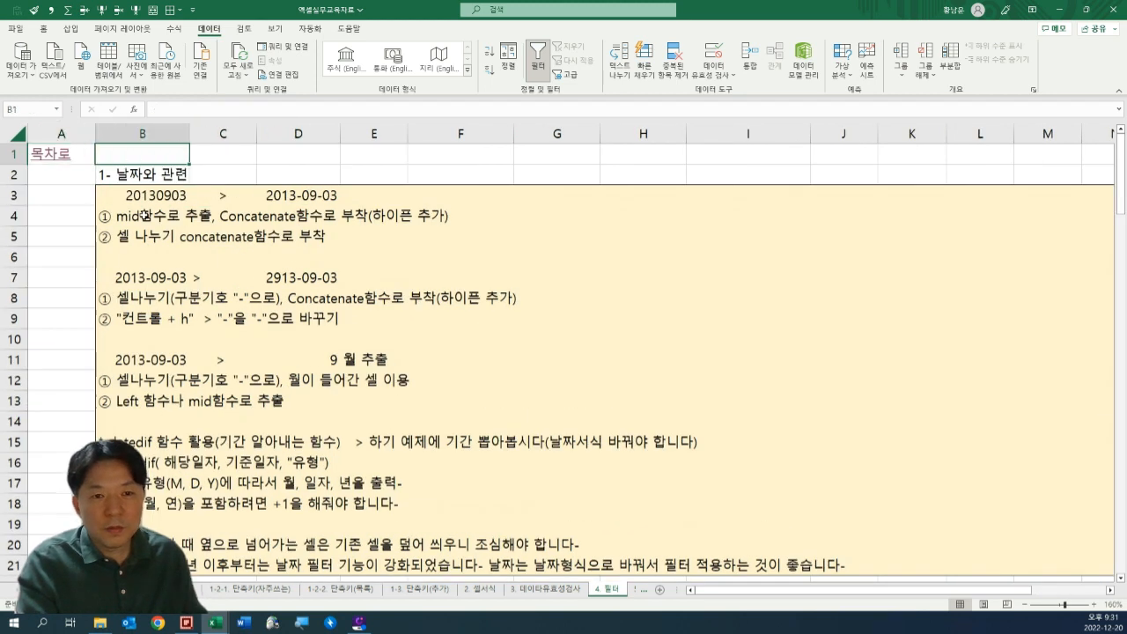
# Examine the source number in B3, the target format in D3 and the MID and Concatenate method described in row 4.
pyautogui.press('Right')
pyautogui.press('Down')
pyautogui.press('Left')
pyautogui.press('Down')
pyautogui.press('F2')
pyautogui.press('Escape')
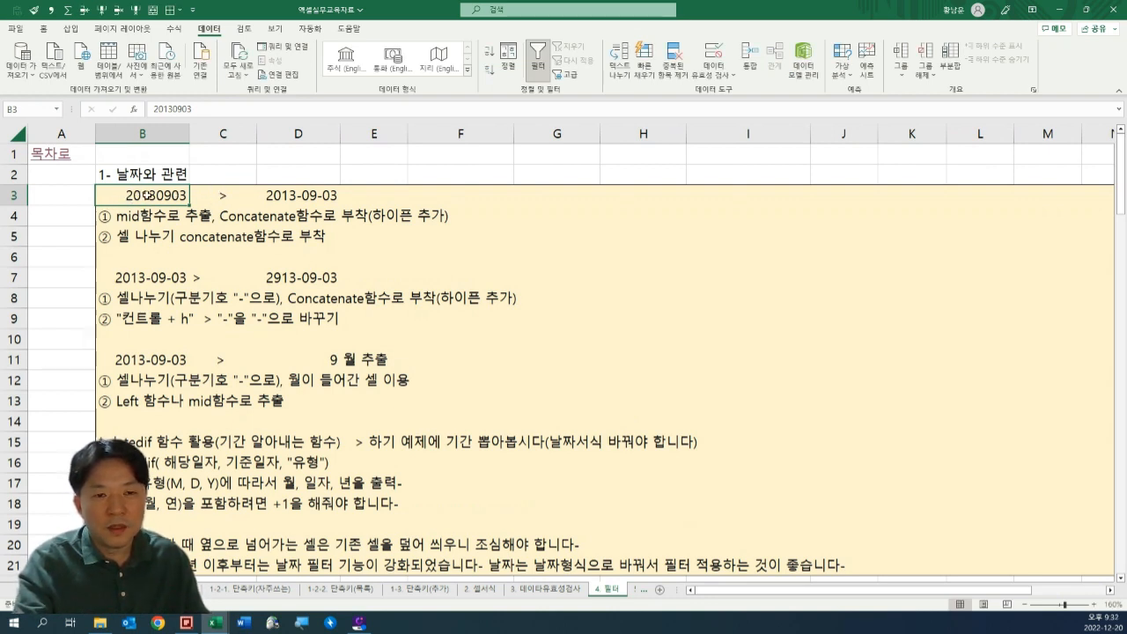
pyautogui.click(333, 195)
pyautogui.click(194, 201)
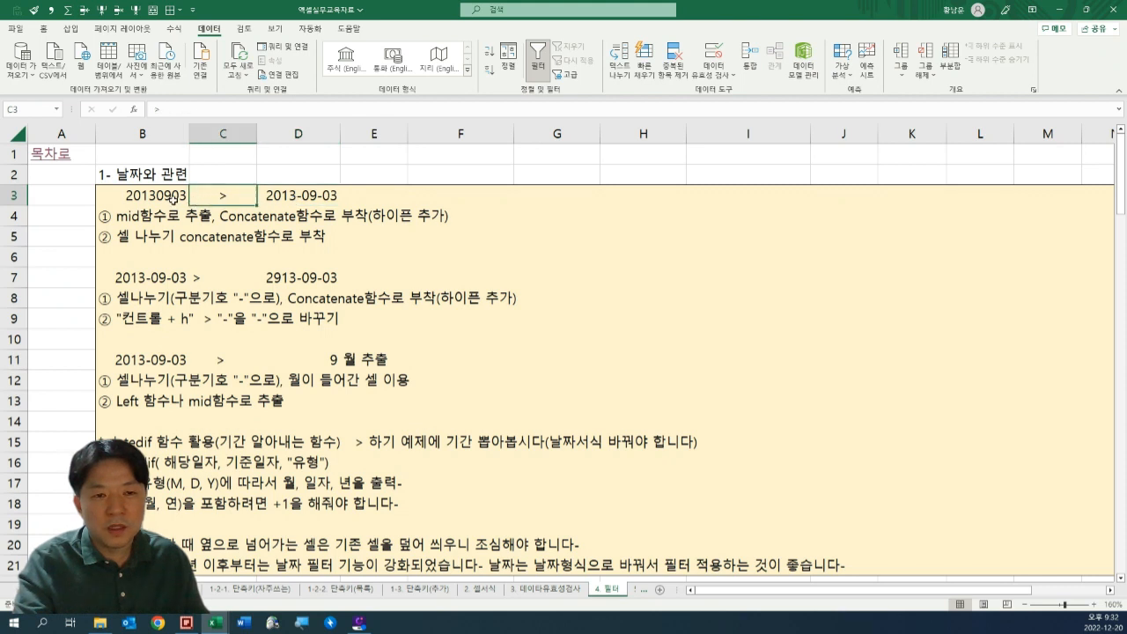
pyautogui.click(174, 199)
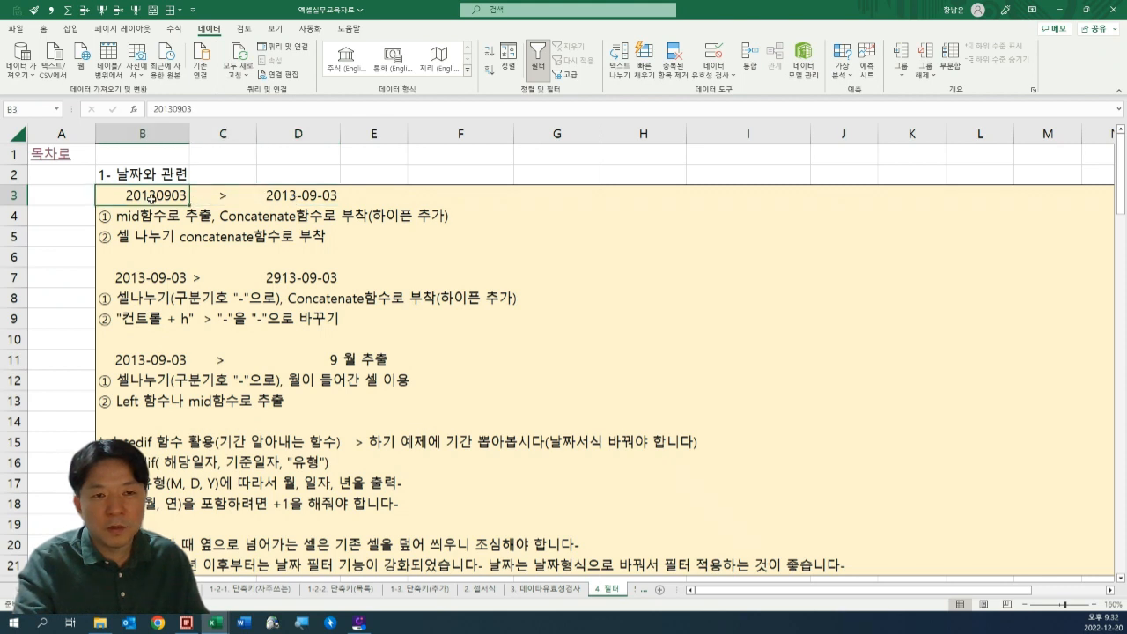
pyautogui.click(285, 180)
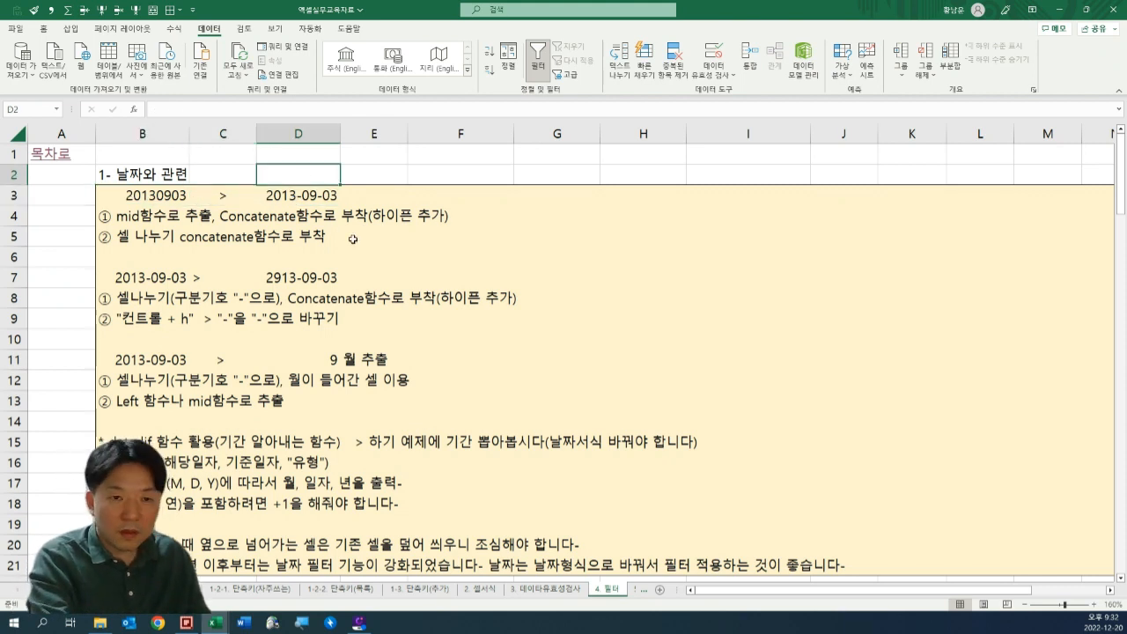
pyautogui.moveTo(140, 217); pyautogui.dragTo(463, 213)
# Enter the formula =LEFT(B3,4) in D2 to extract the year from the number in B3.
pyautogui.click(319, 180)
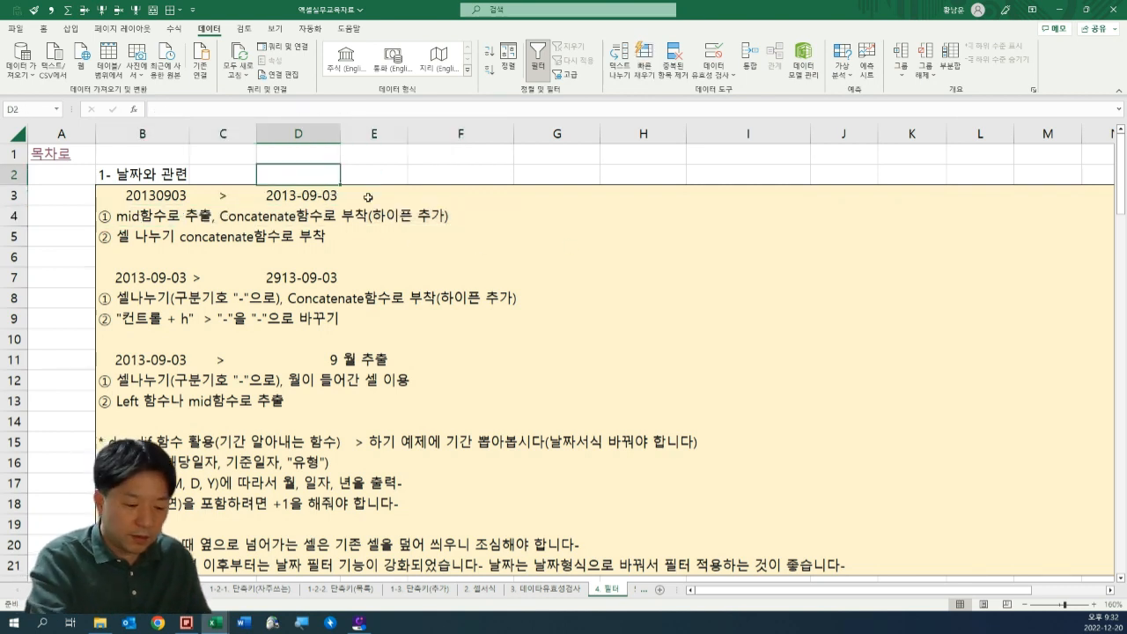
pyautogui.write('=')
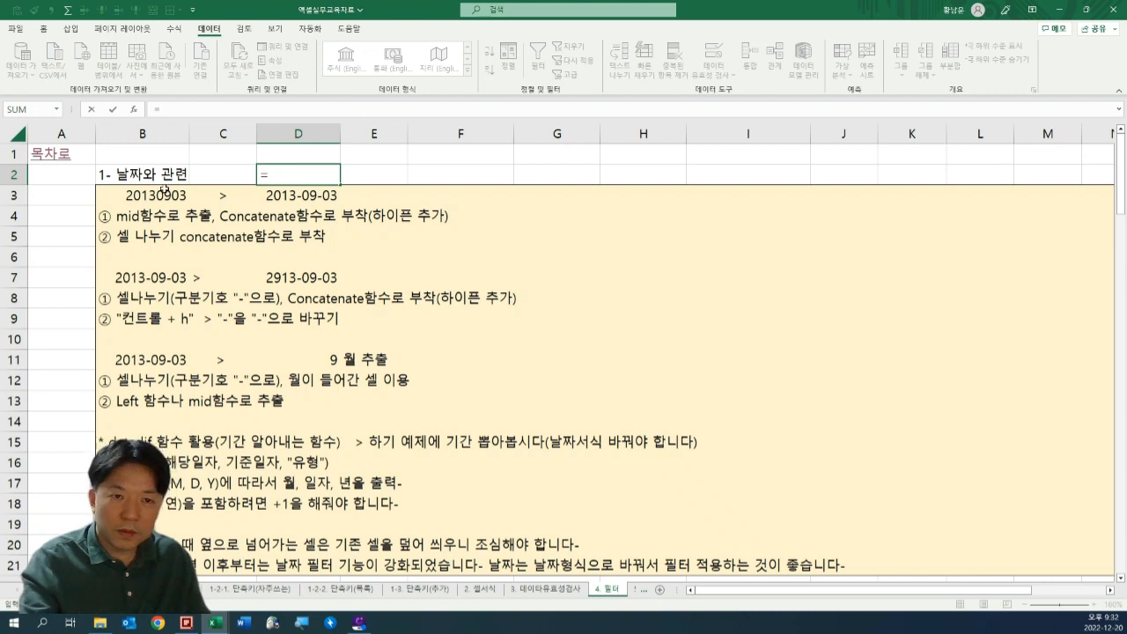
pyautogui.click(148, 195)
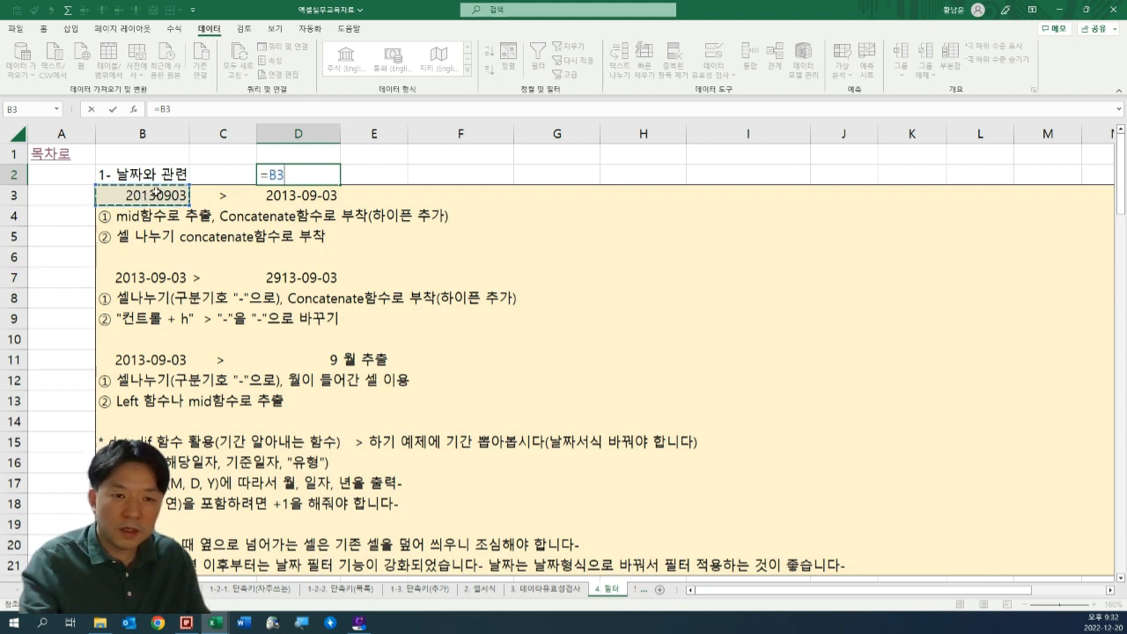
pyautogui.click(264, 175)
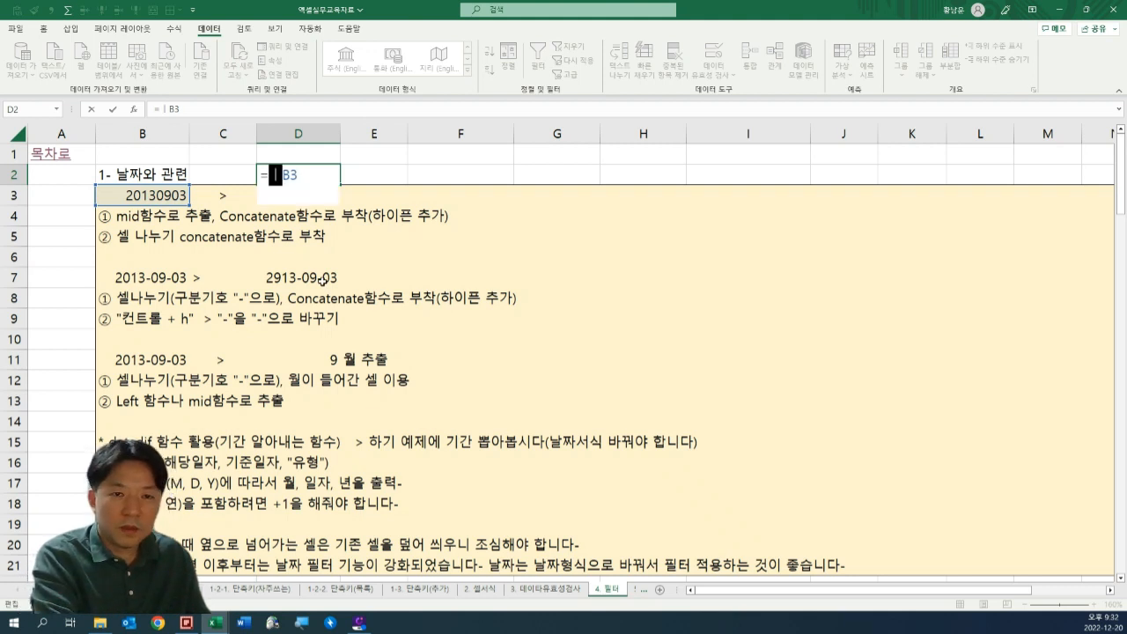
pyautogui.write('left')
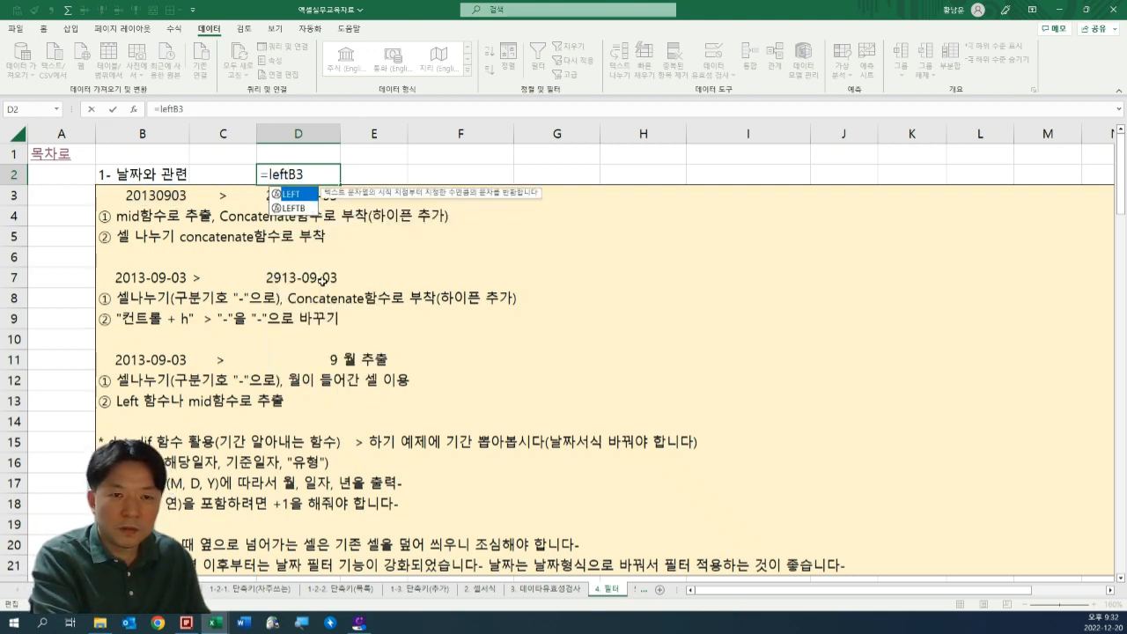
pyautogui.write('(')
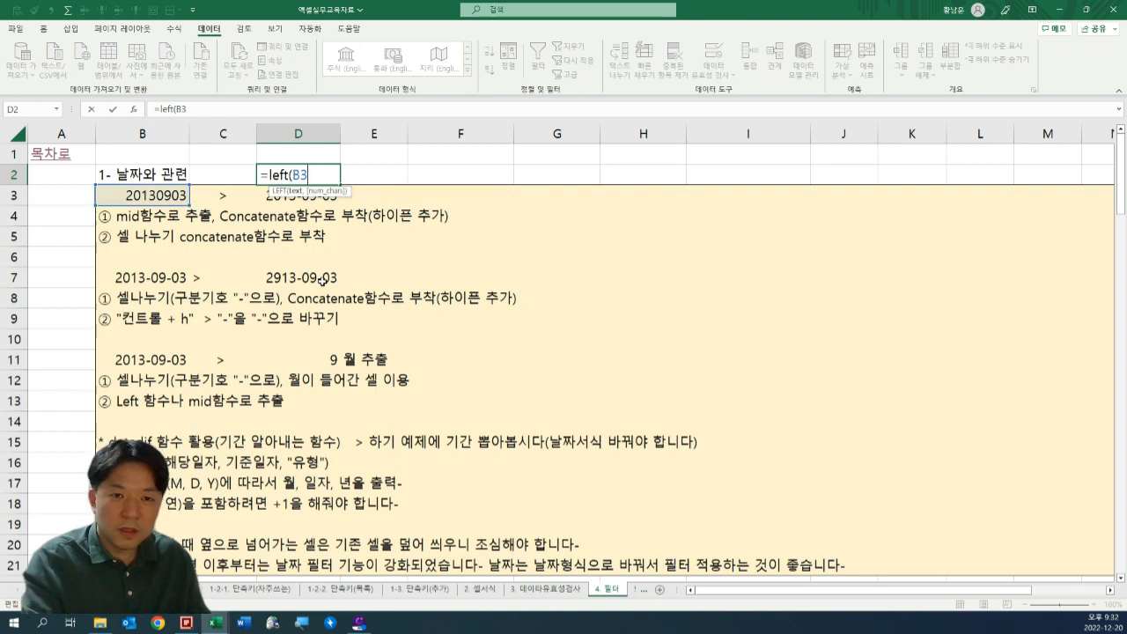
pyautogui.write(',')
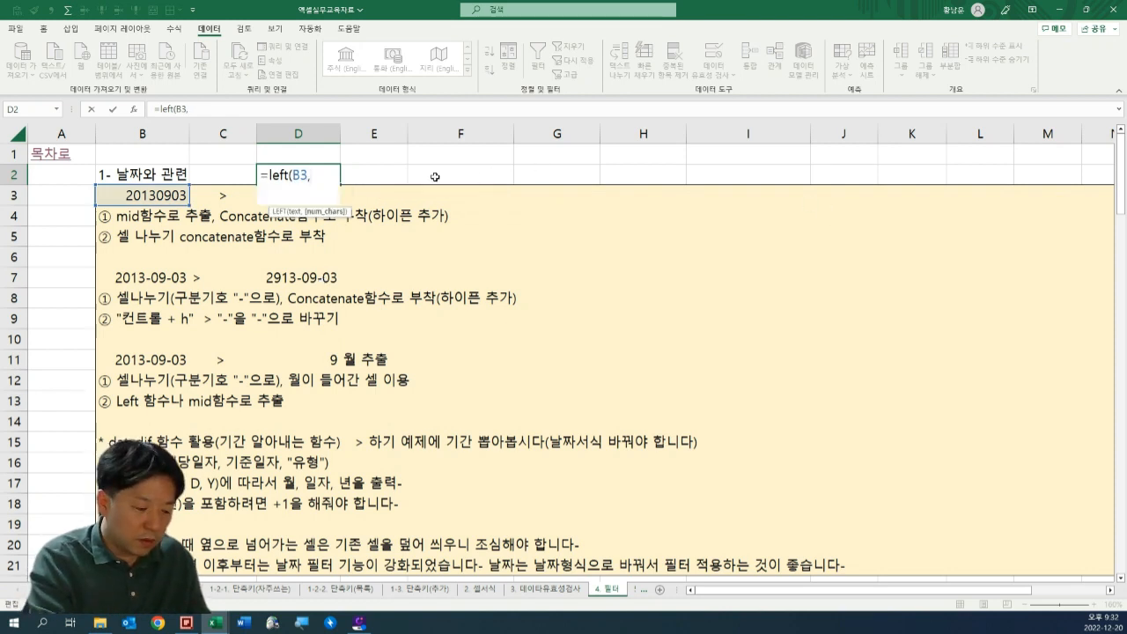
pyautogui.write('4)')
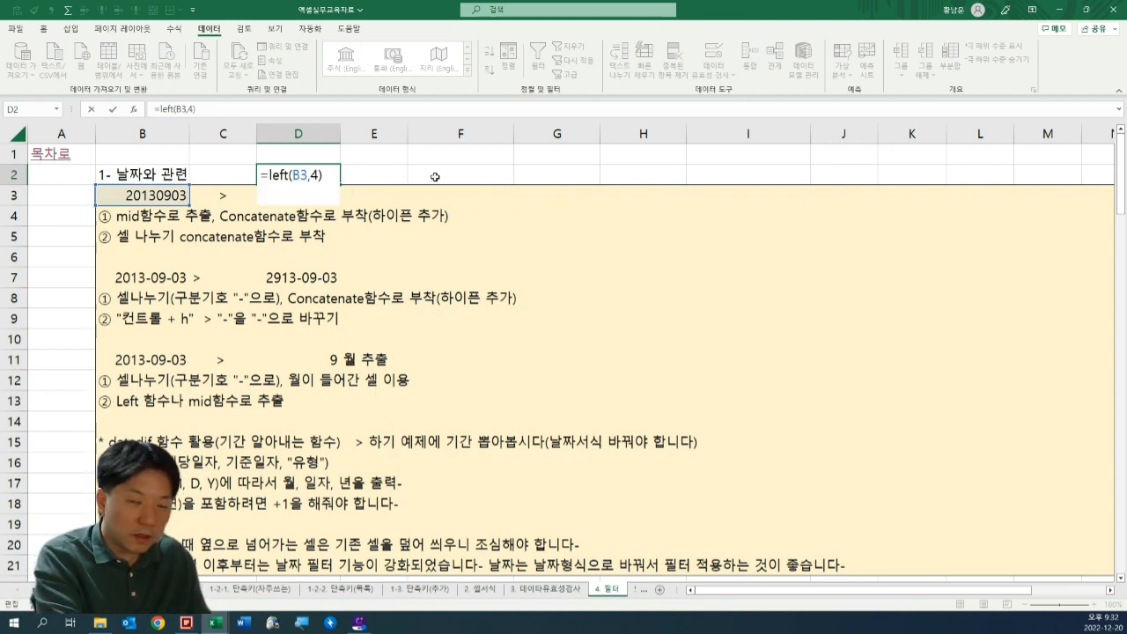
pyautogui.press('Return')
pyautogui.press('Up')
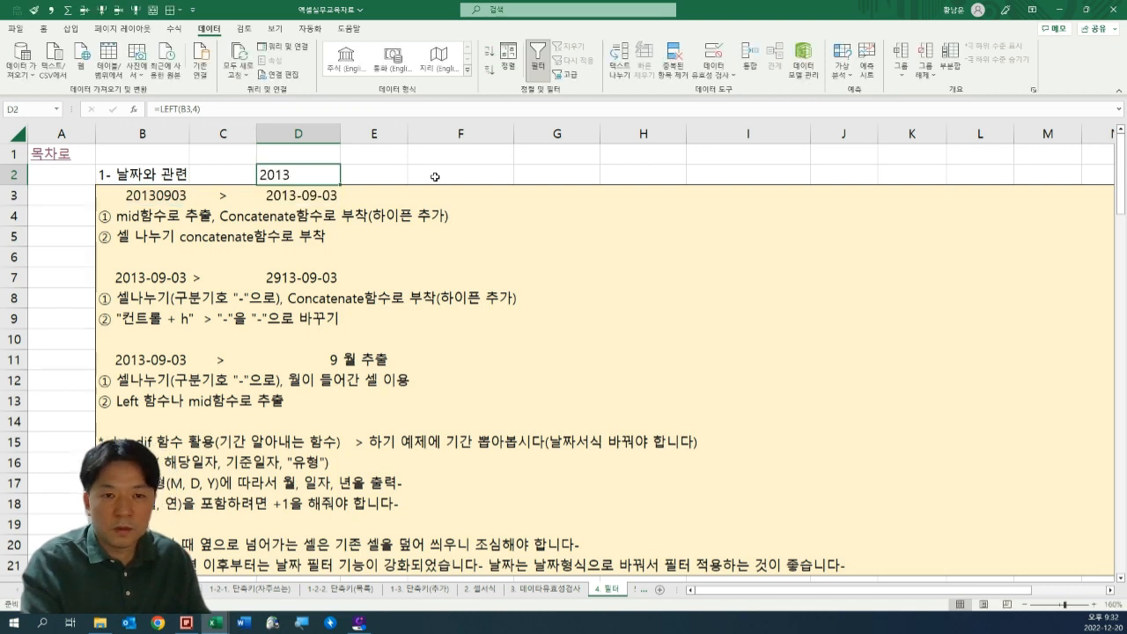
# Append &"-" to the LEFT formula in D2 so a hyphen follows the year.
pyautogui.press('F2')
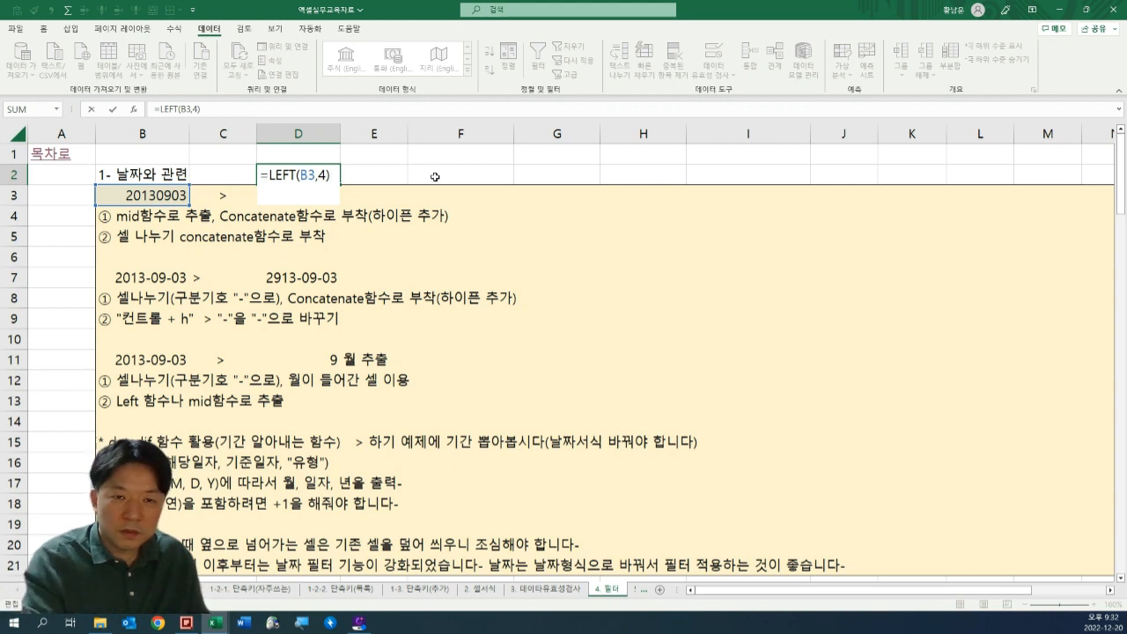
pyautogui.press('Return')
pyautogui.press('Up')
pyautogui.press('F2')
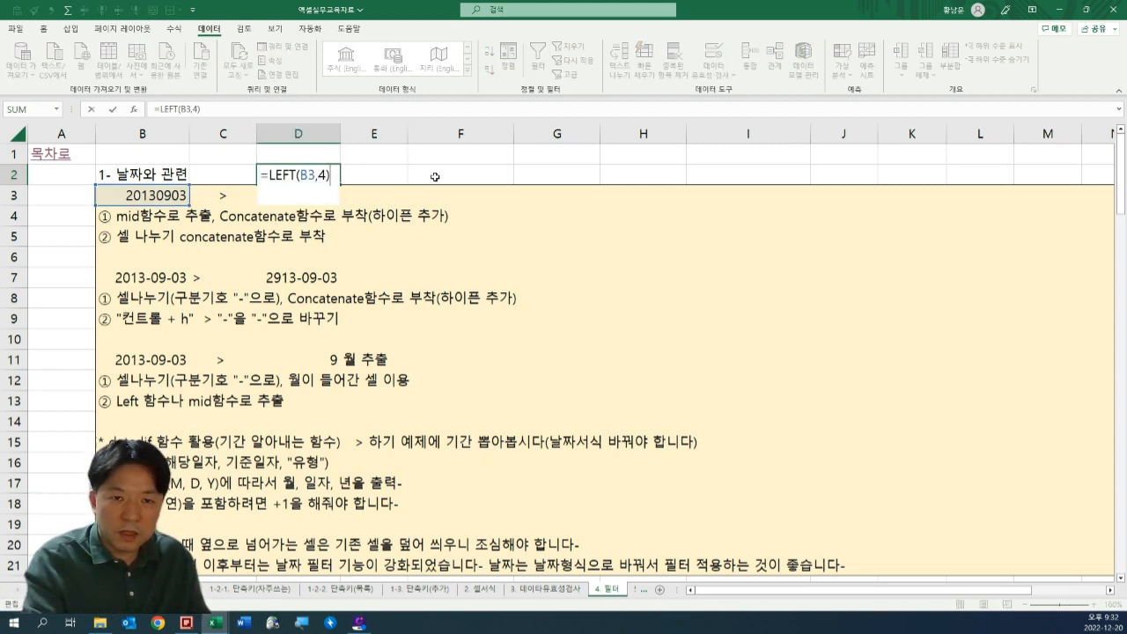
pyautogui.write('&"-')
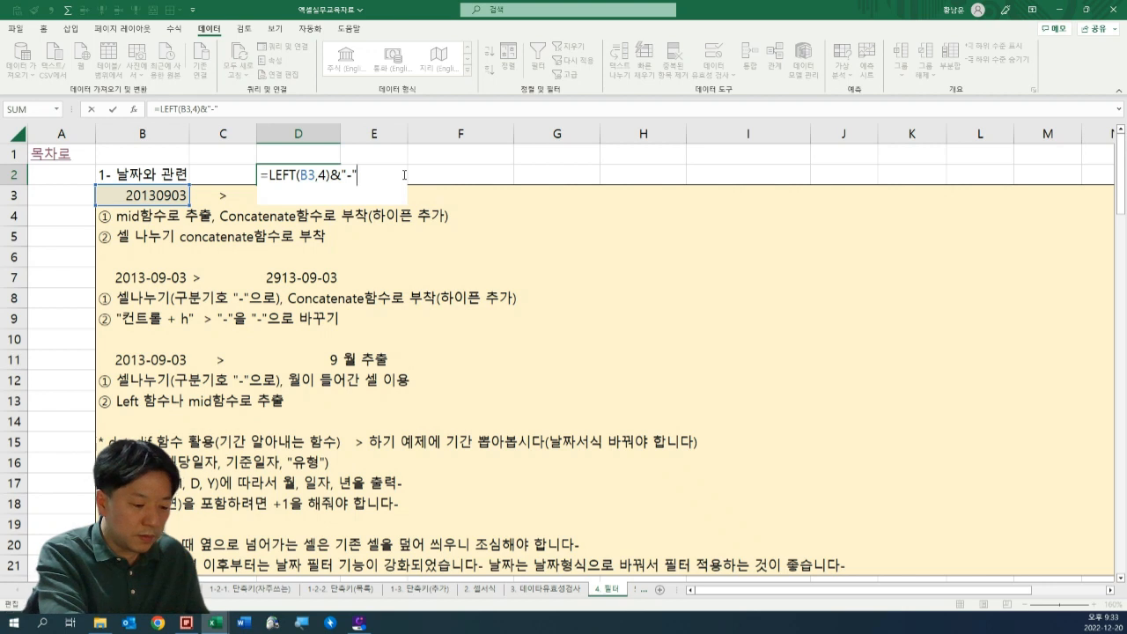
pyautogui.write('&')
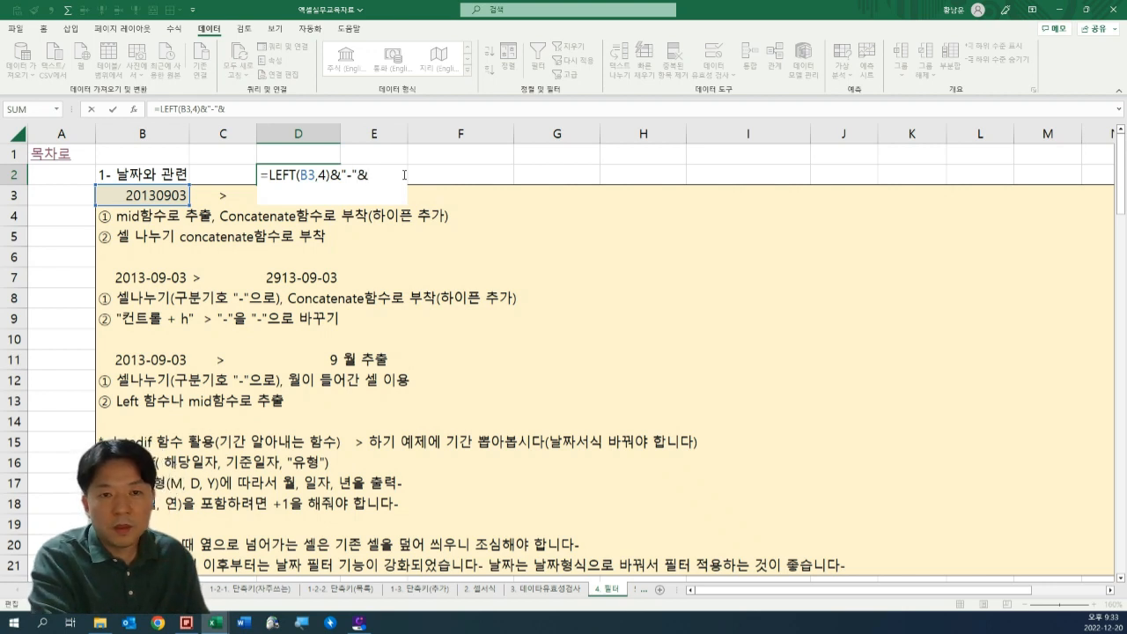
pyautogui.press('BackSpace')
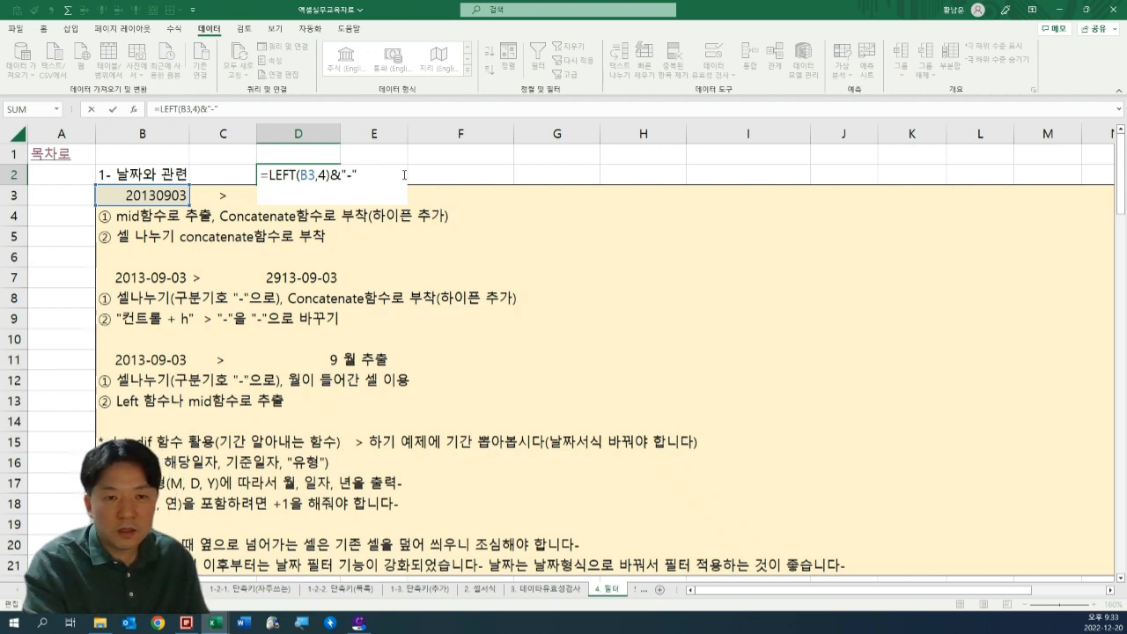
pyautogui.press('Return')
pyautogui.press('Up')
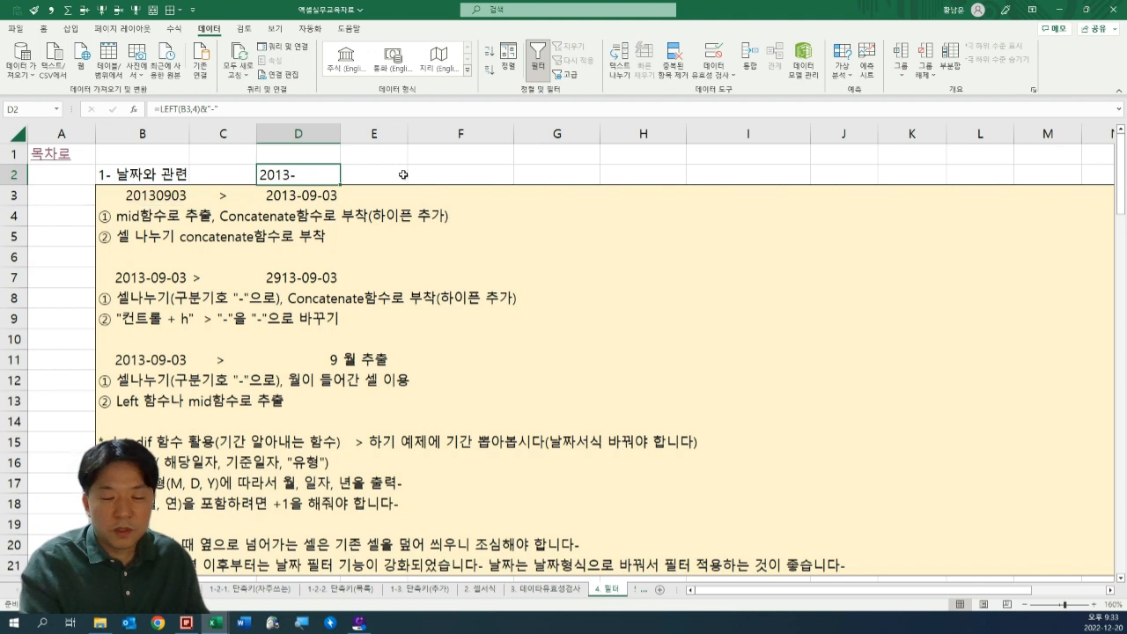
# Append MID(B3,5,2) to the D2 formula to extract the month from the number in B3.
pyautogui.click(144, 200)
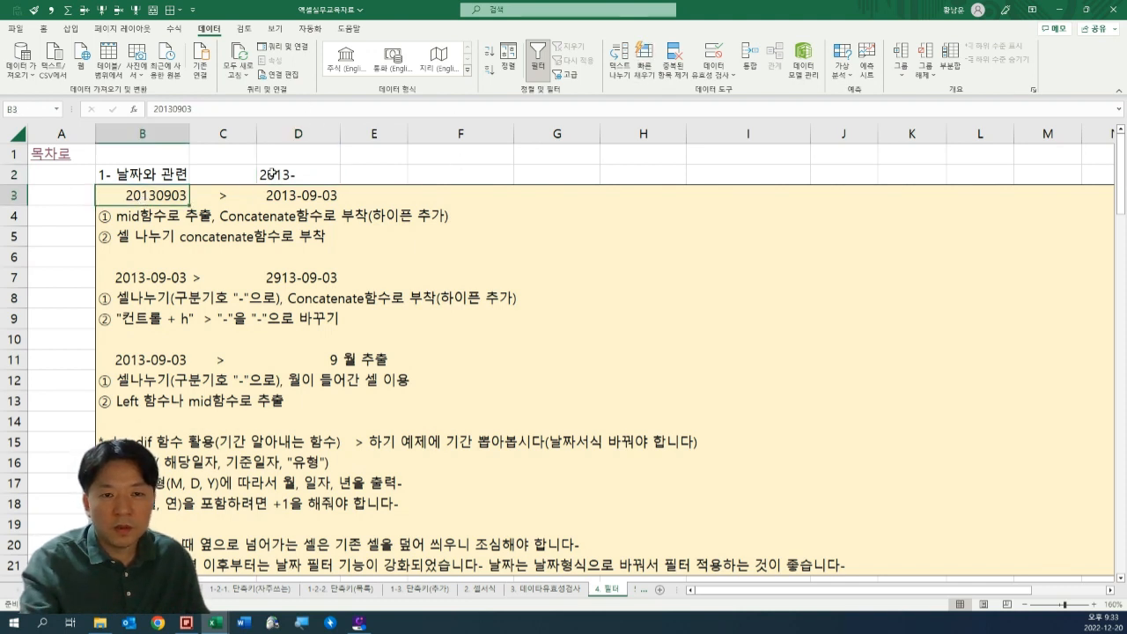
pyautogui.doubleClick(272, 173)
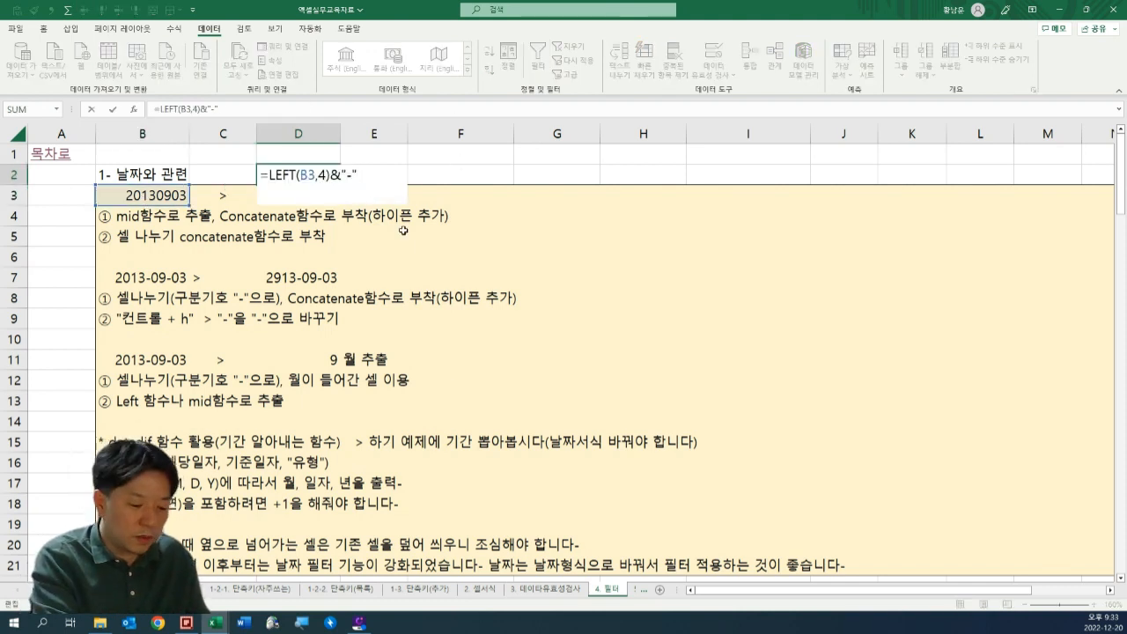
pyautogui.write('mid(')
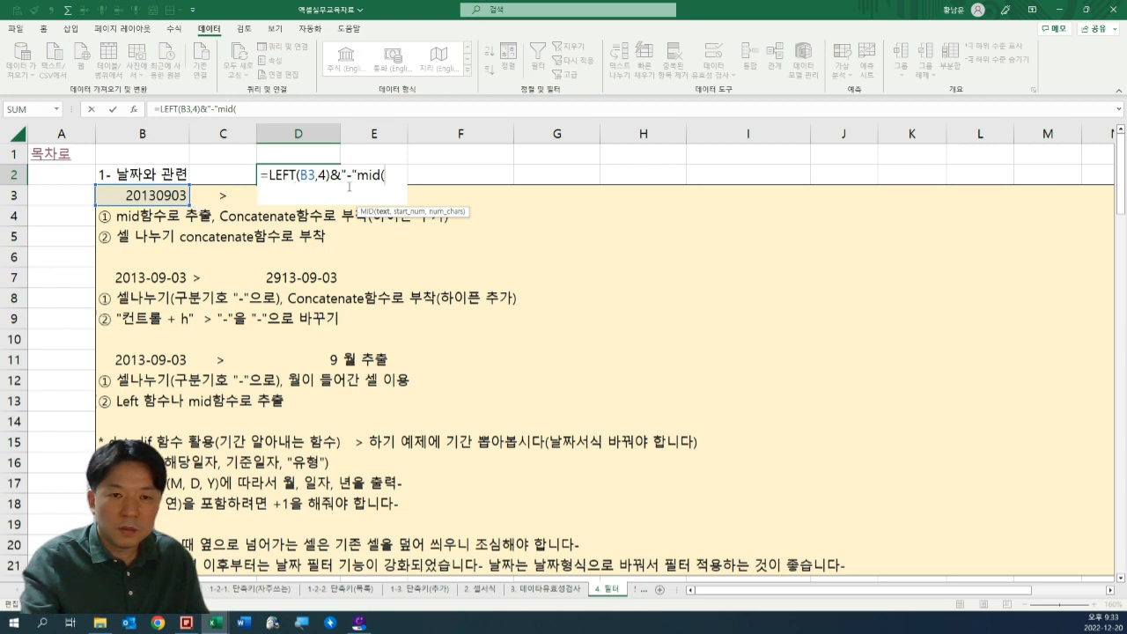
pyautogui.click(136, 195)
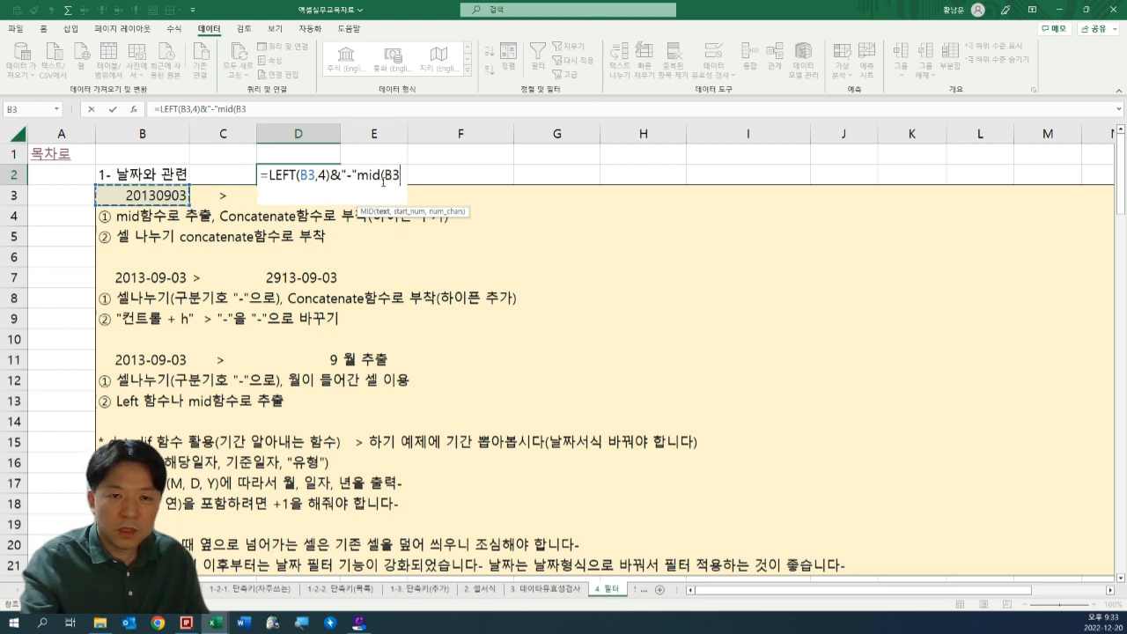
pyautogui.write(',')
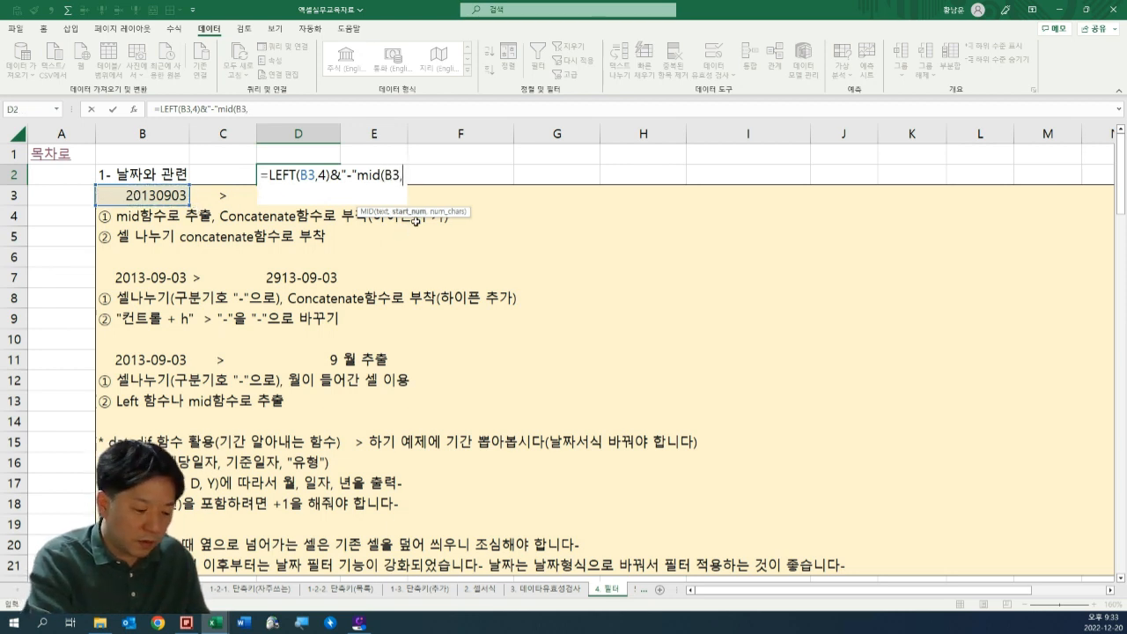
pyautogui.write('5,2')
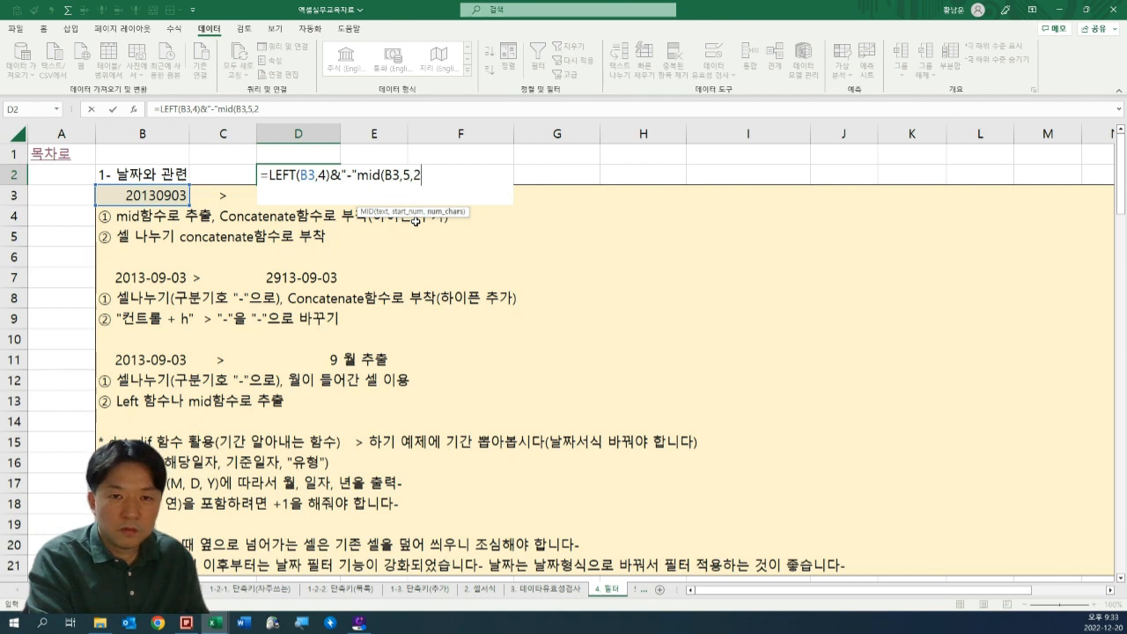
pyautogui.write(')')
pyautogui.press('Return')
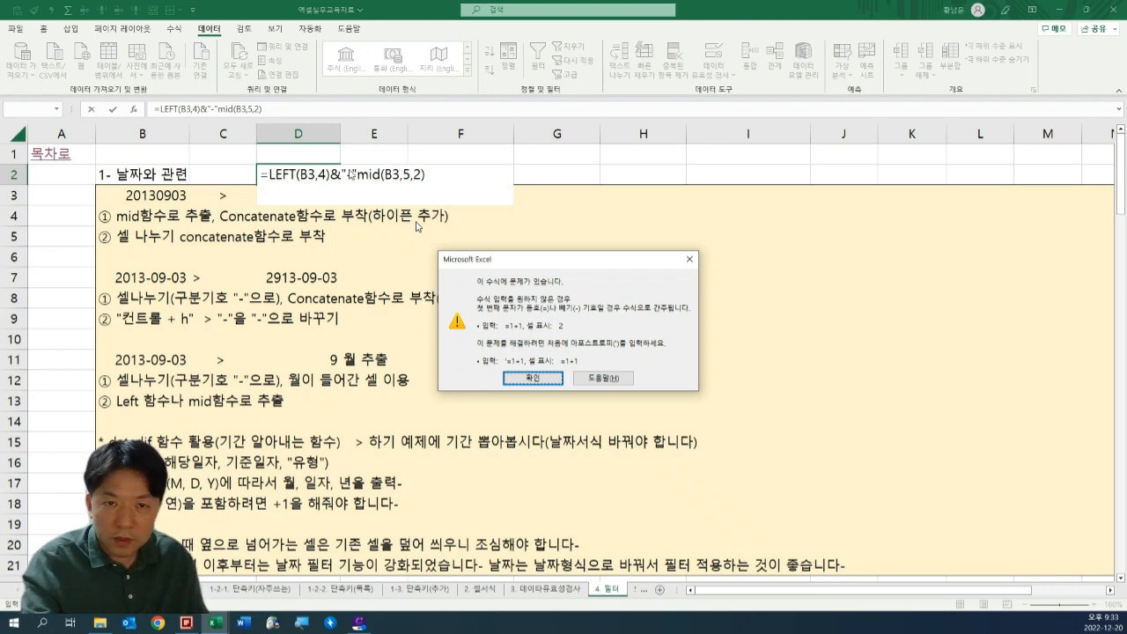
pyautogui.click(543, 381)
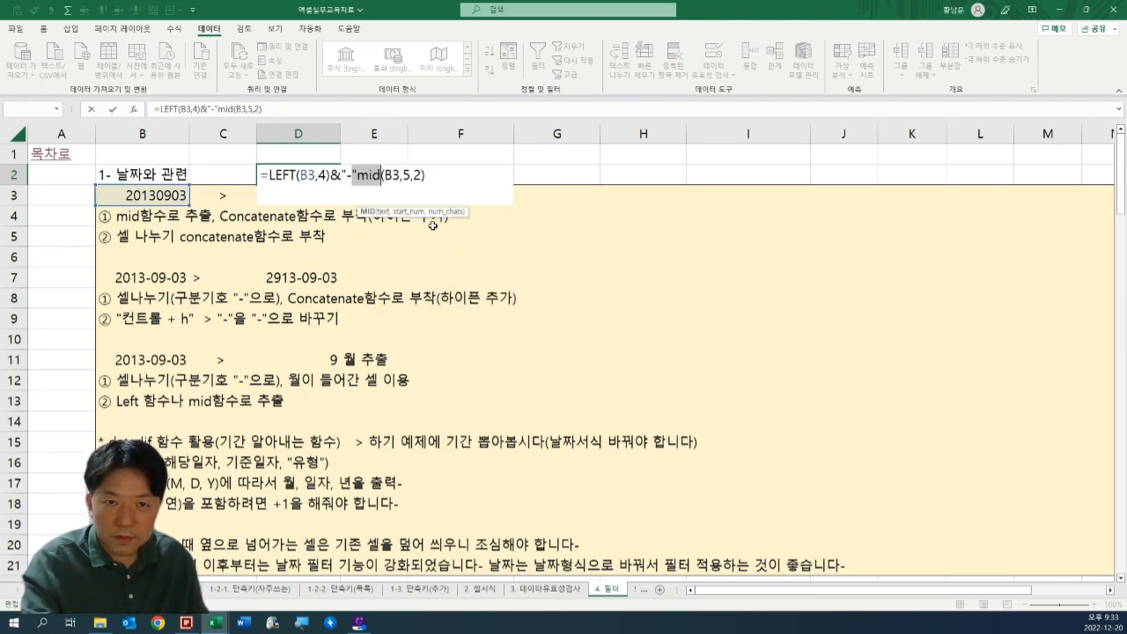
# Insert the missing & between the first hyphen and the MID function in D2.
pyautogui.click(357, 175)
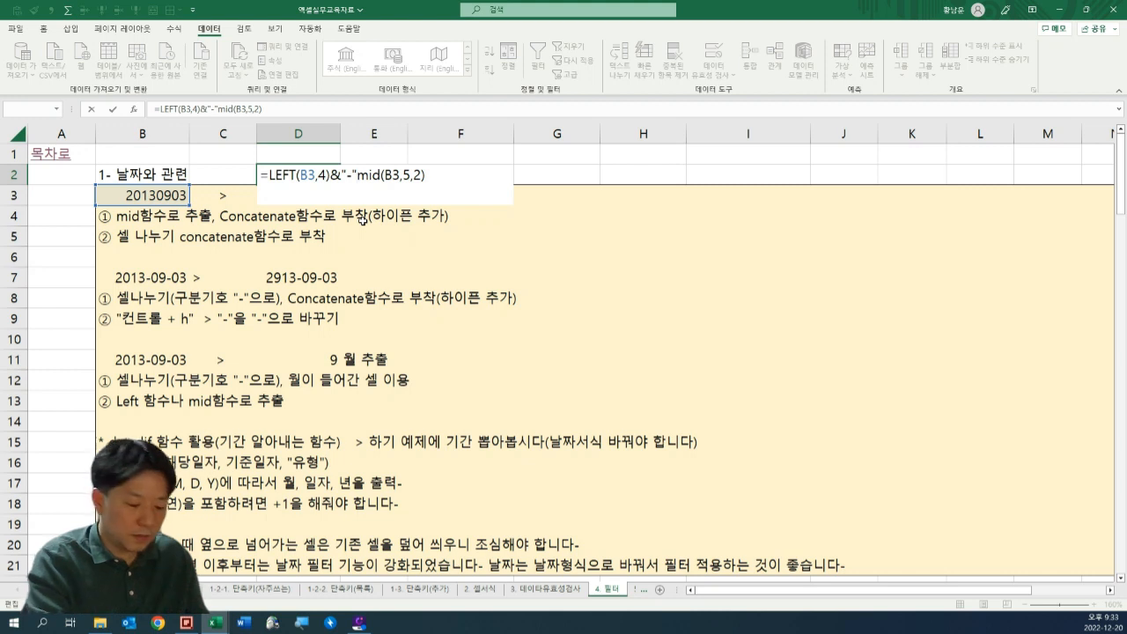
pyautogui.write('&')
pyautogui.press('Return')
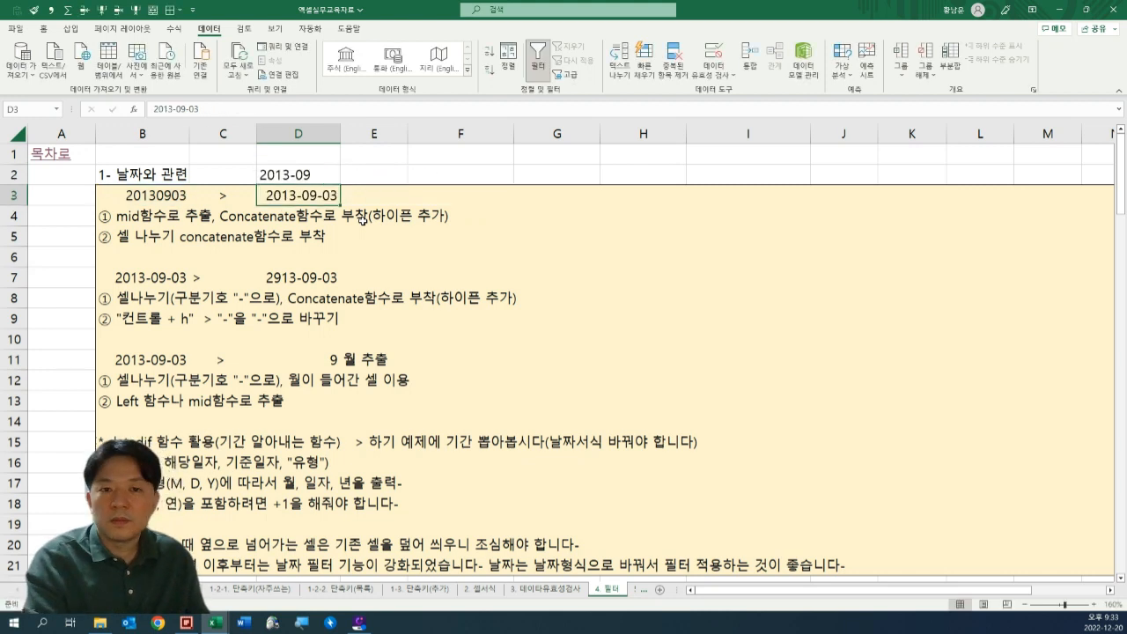
# Append &"-" after the MID function in D2 so a hyphen follows the month.
pyautogui.press('Up')
pyautogui.press('F2')
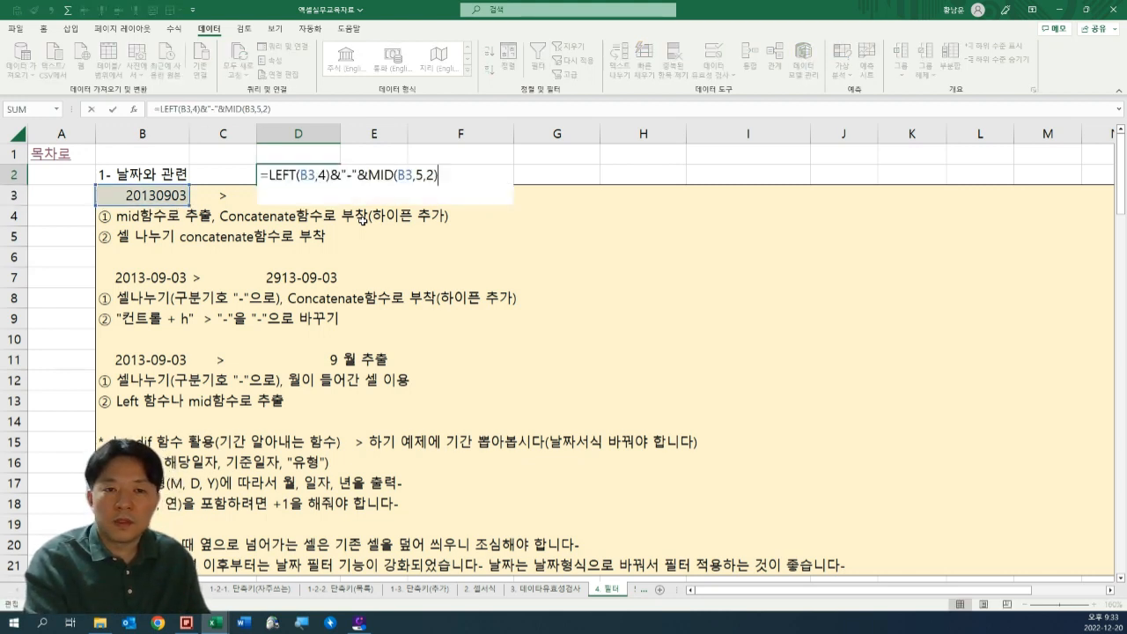
pyautogui.write('&"-')
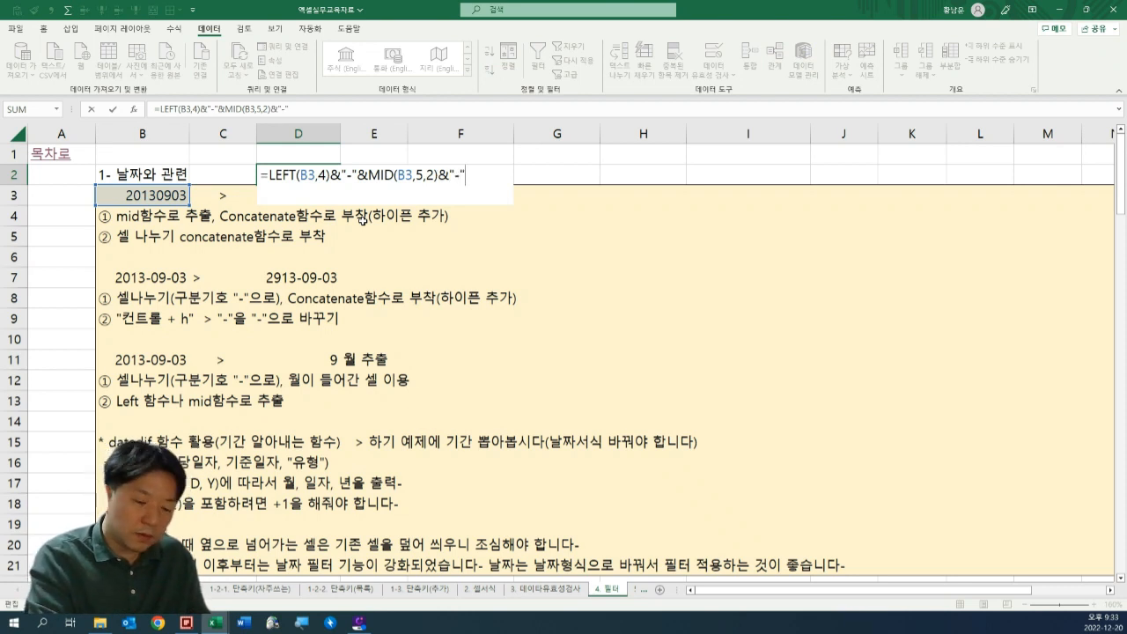
pyautogui.press('Return')
# Append RIGHT(B3,2) to the D2 formula to extract the day from the number in B3.
pyautogui.press('Up')
pyautogui.press('F2')
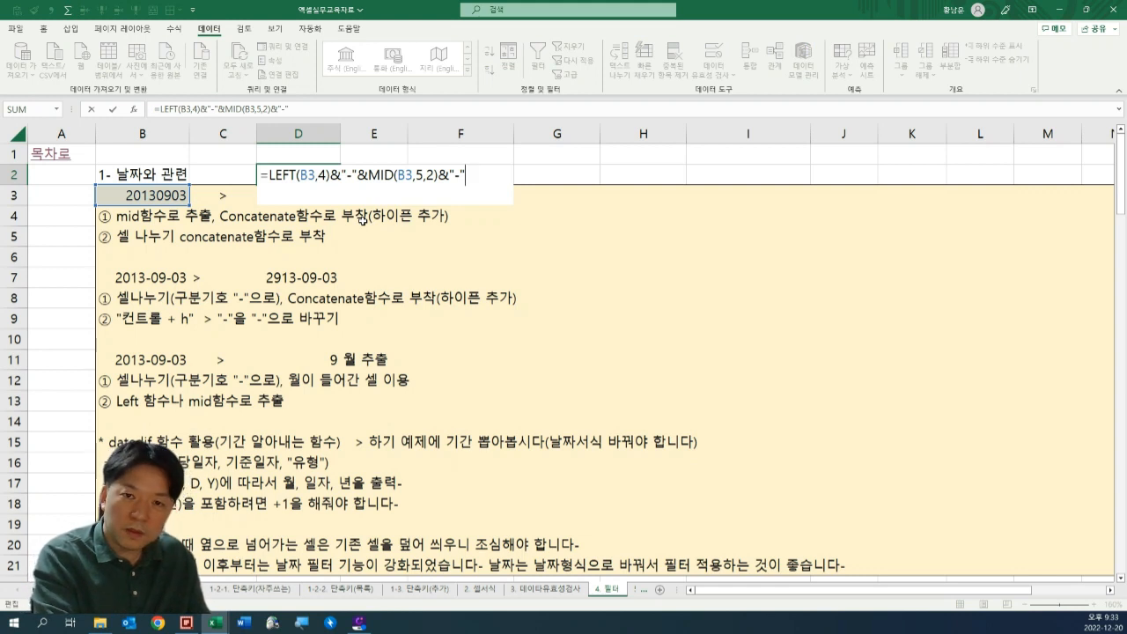
pyautogui.write('ri')
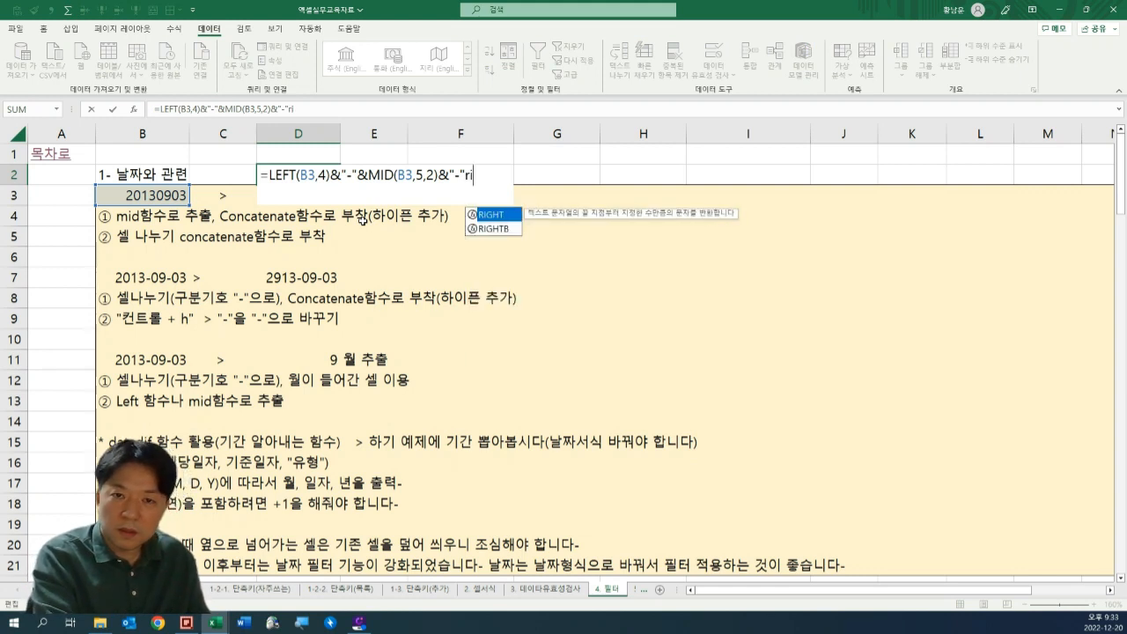
pyautogui.write('g')
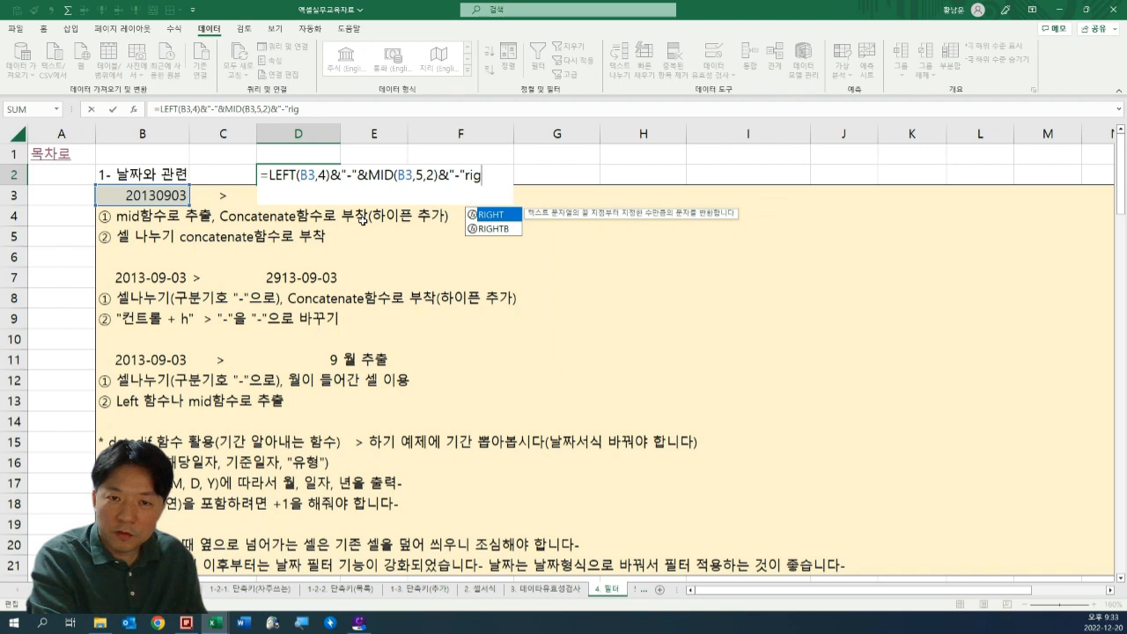
pyautogui.press('Tab')
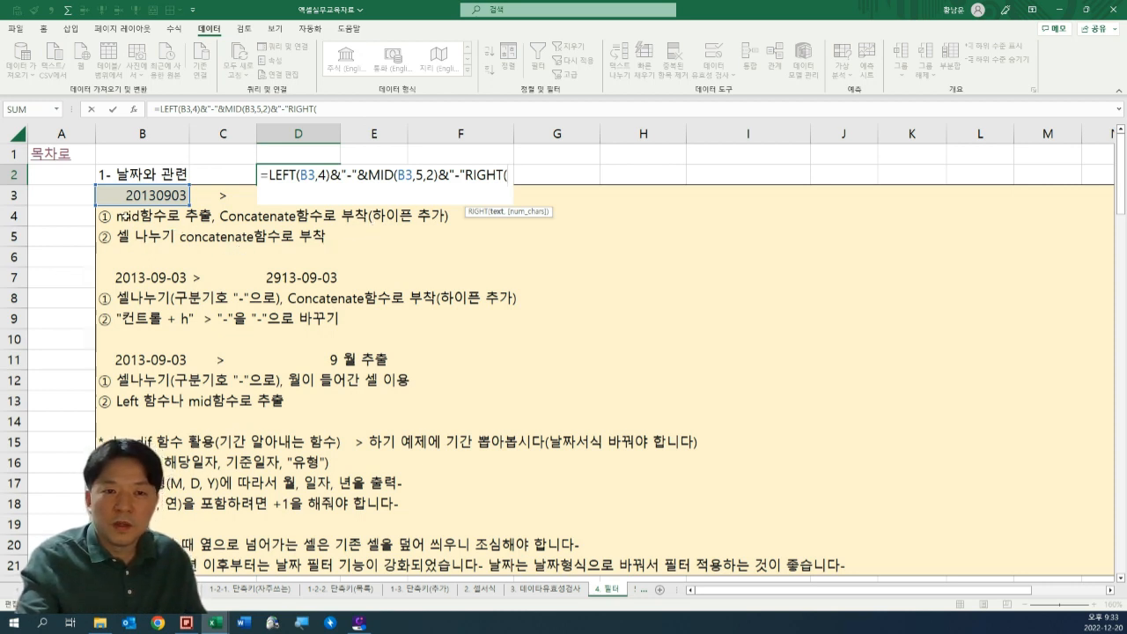
pyautogui.click(126, 202)
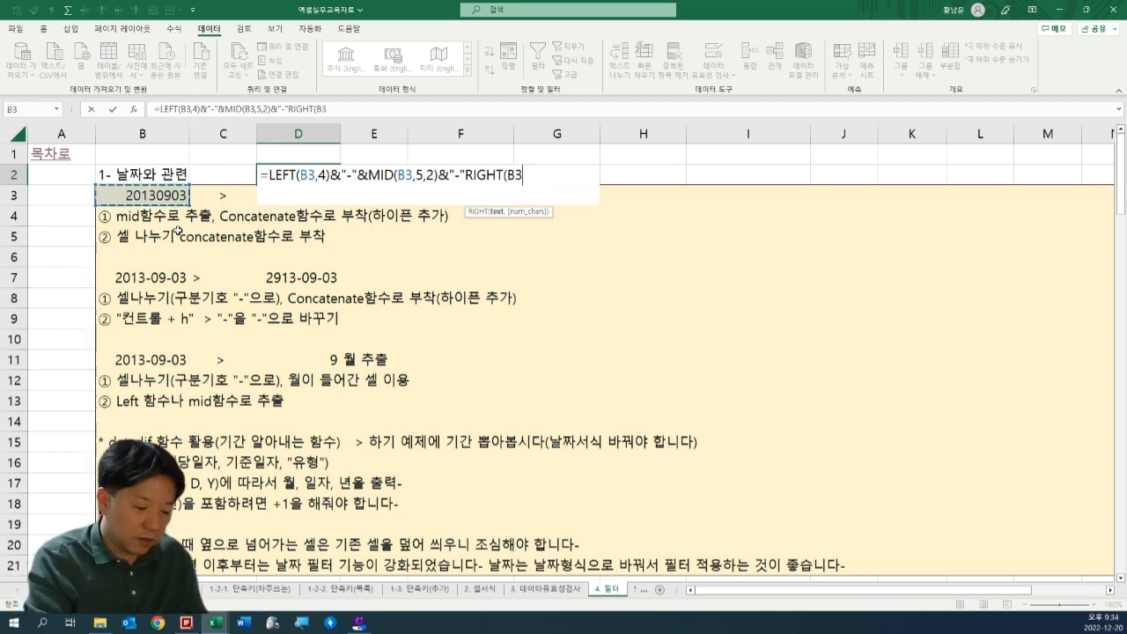
pyautogui.write(',')
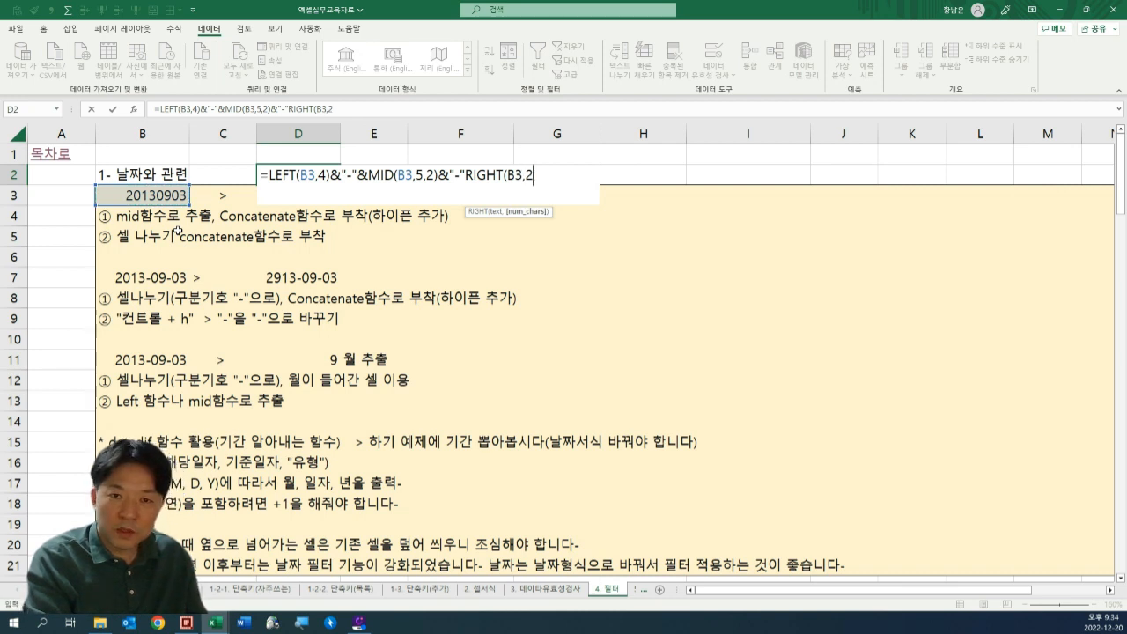
pyautogui.write('2)')
pyautogui.press('Return')
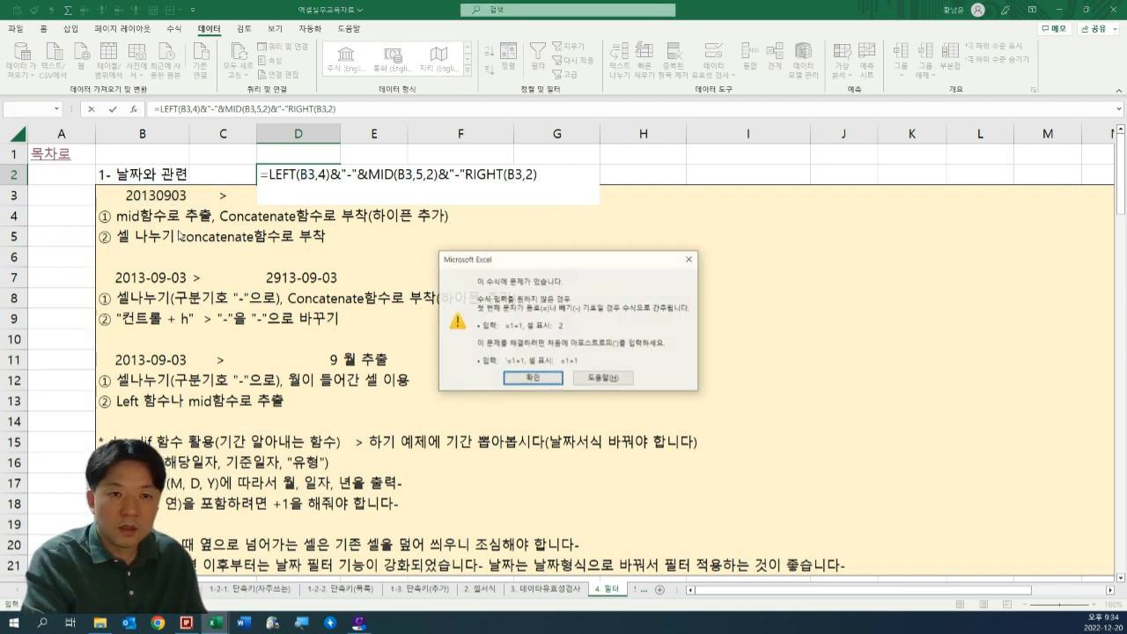
pyautogui.press('Return')
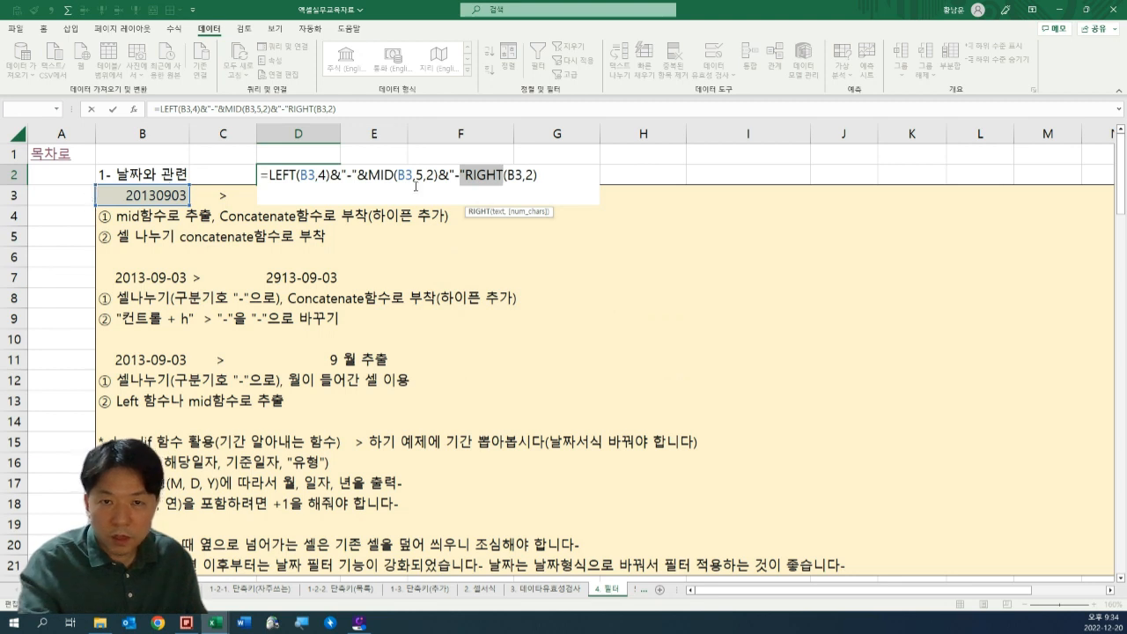
# Insert the missing & between the second hyphen and the RIGHT function in D2.
pyautogui.click(466, 178)
pyautogui.write('&')
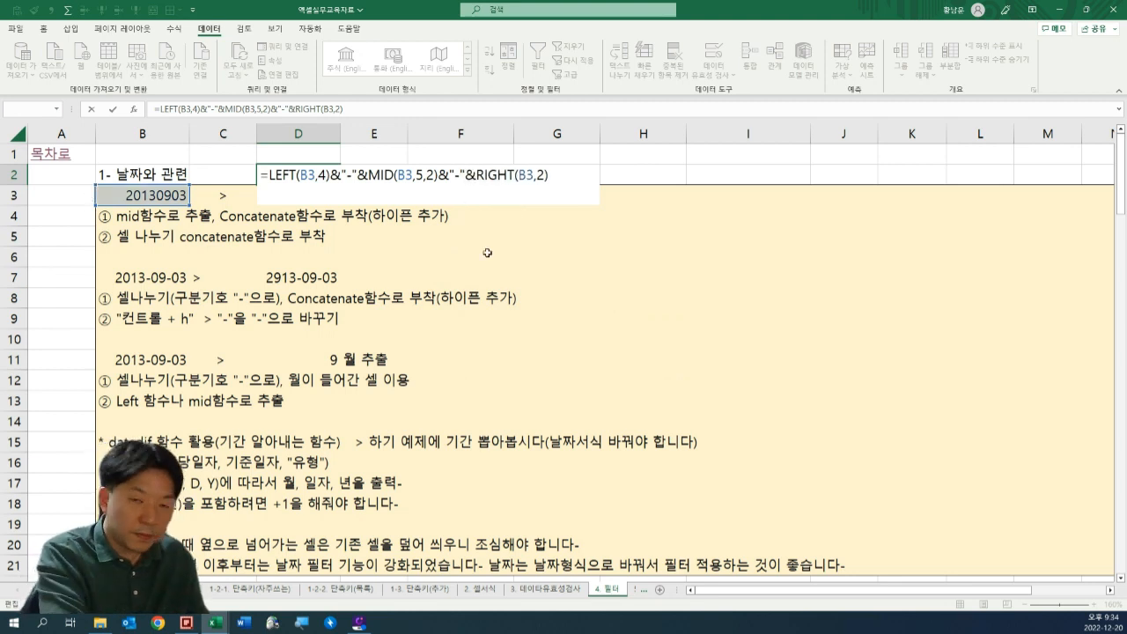
pyautogui.press('Return')
# Compare the formula result in D2 with the source number in B3 and the target date in D3.
pyautogui.press('Up')
pyautogui.press('Down')
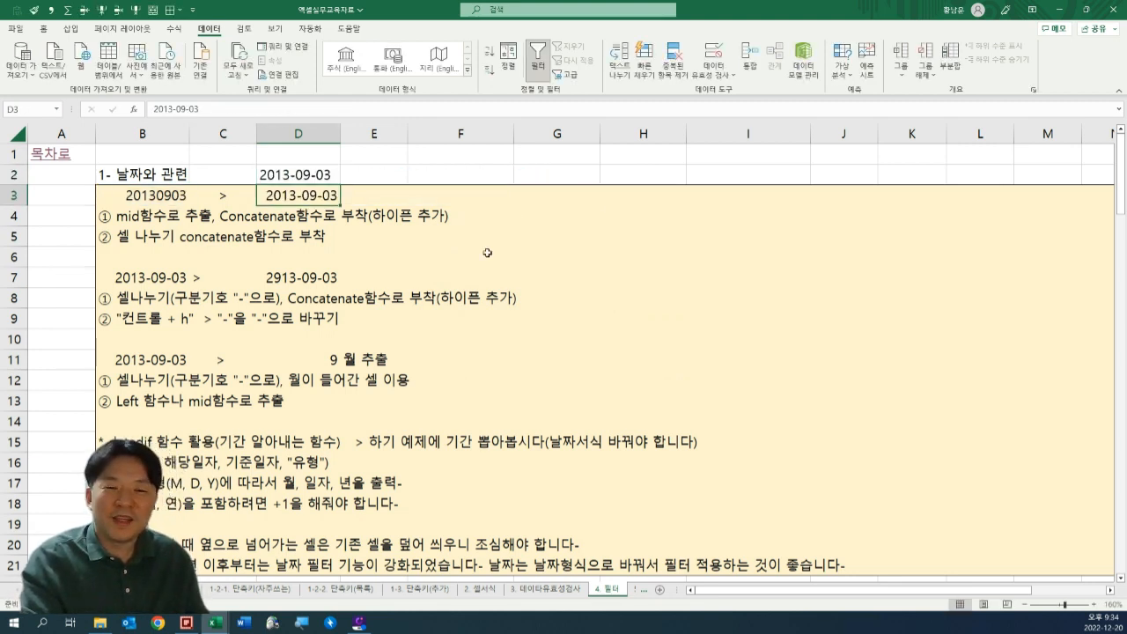
pyautogui.press('F2')
pyautogui.press('Escape')
pyautogui.press('Up')
pyautogui.press('Down')
pyautogui.press('Left')
pyautogui.press('Left')
pyautogui.press('F2')
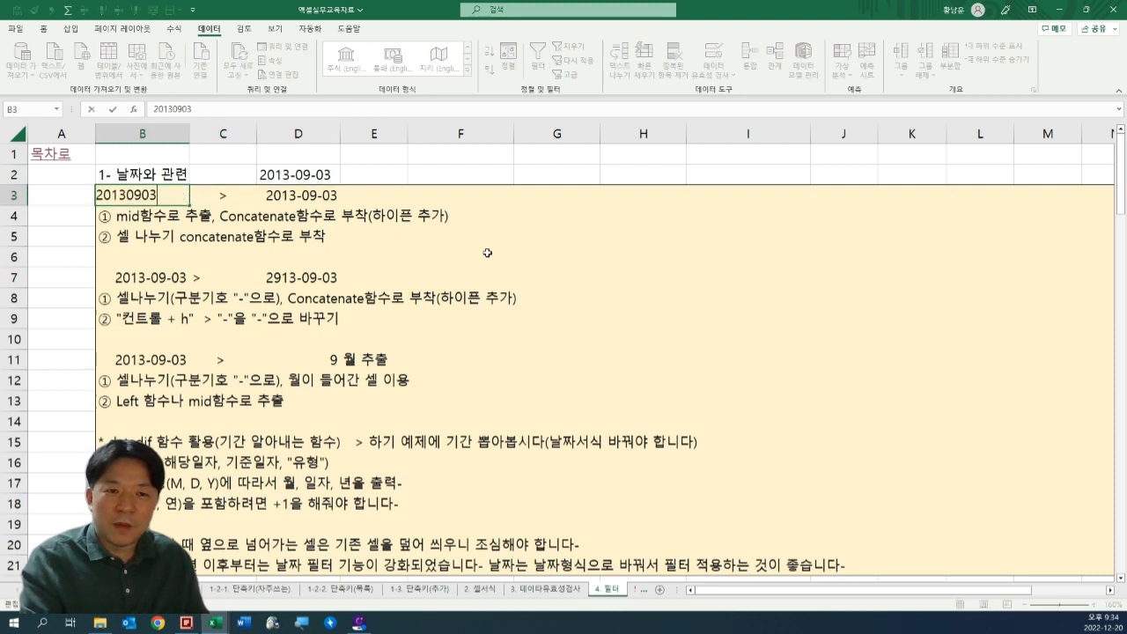
pyautogui.press('Escape')
pyautogui.press('Escape')
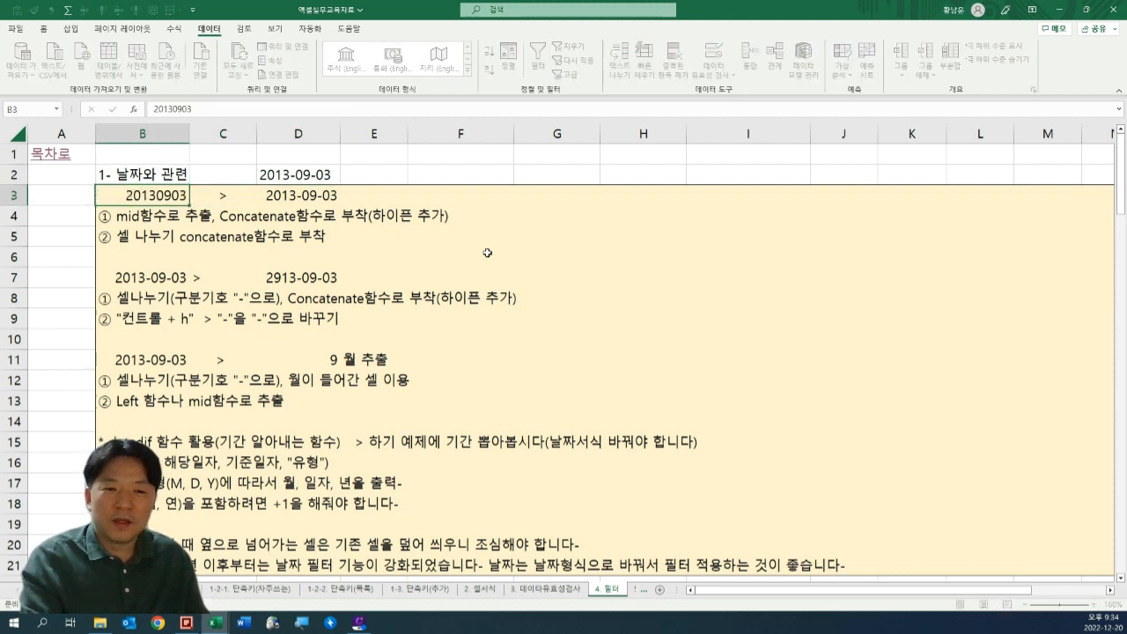
pyautogui.press('Right')
pyautogui.press('Right')
pyautogui.press('F2')
pyautogui.press('Escape')
pyautogui.press('F2')
pyautogui.press('Escape')
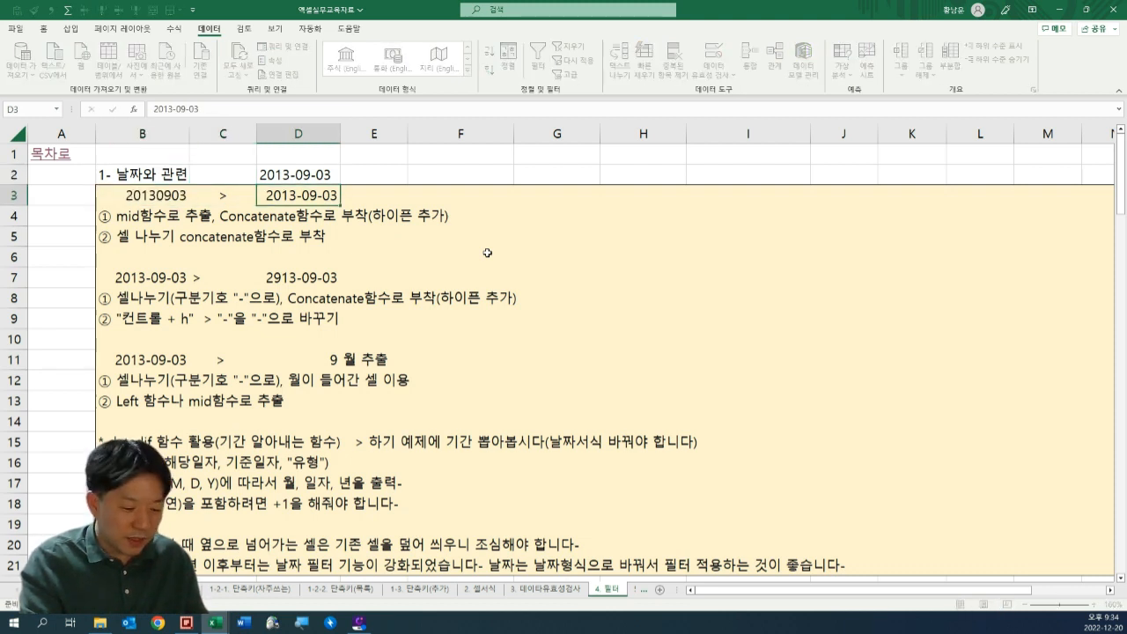
pyautogui.press('Right')
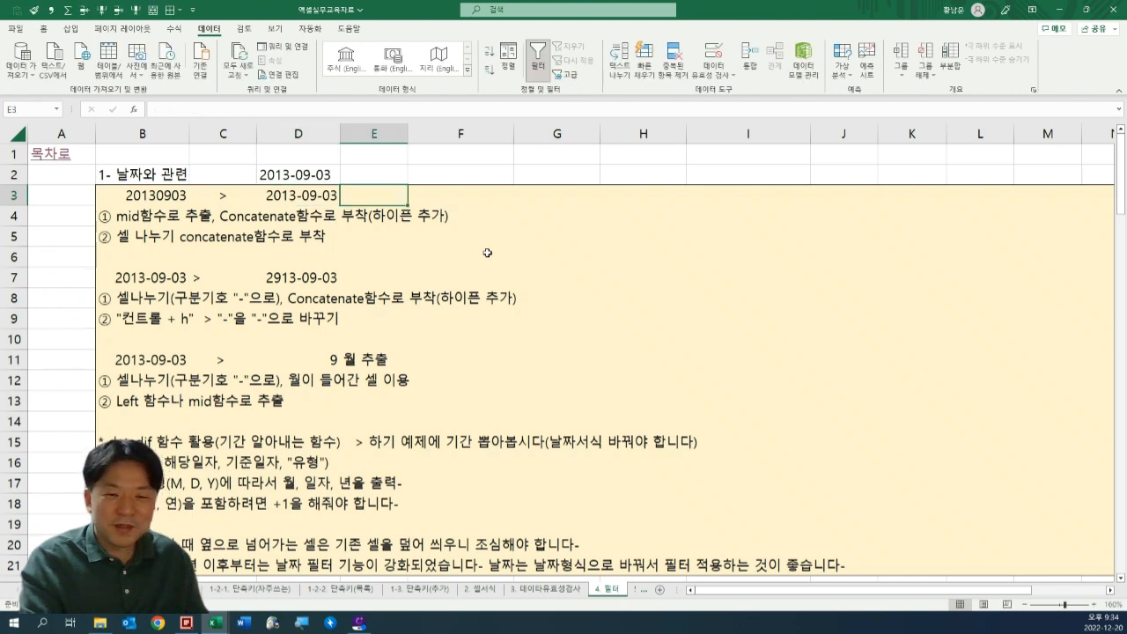
pyautogui.press('Left')
pyautogui.press('Right')
pyautogui.press('Right')
pyautogui.press('Right')
pyautogui.press('Left')
pyautogui.press('Left')
pyautogui.press('Left')
pyautogui.press('Left')
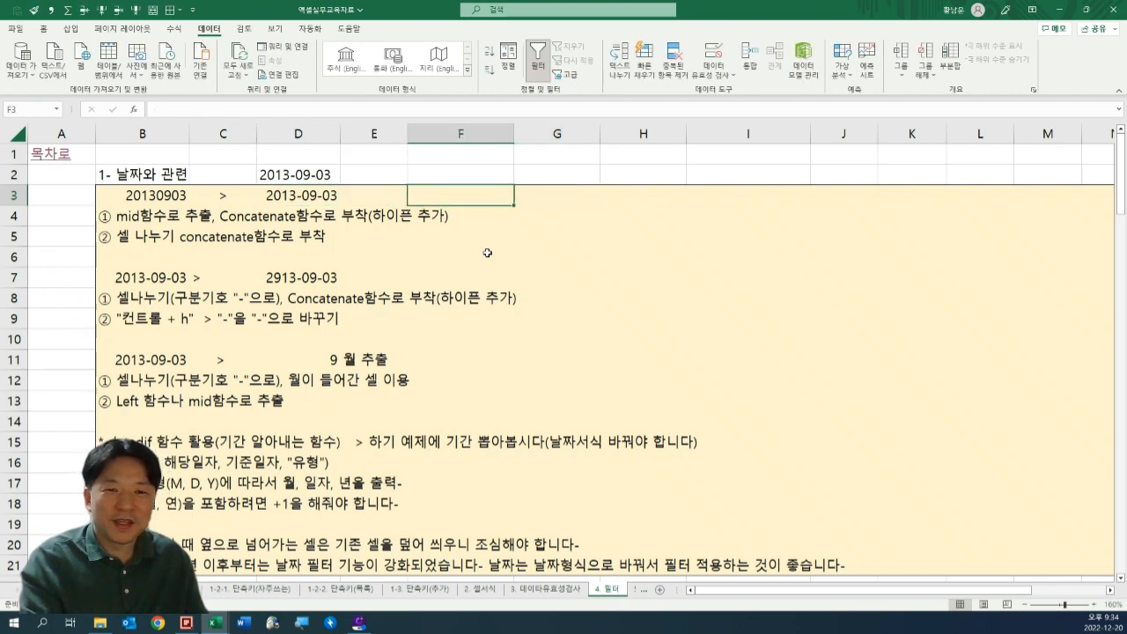
pyautogui.press('Right')
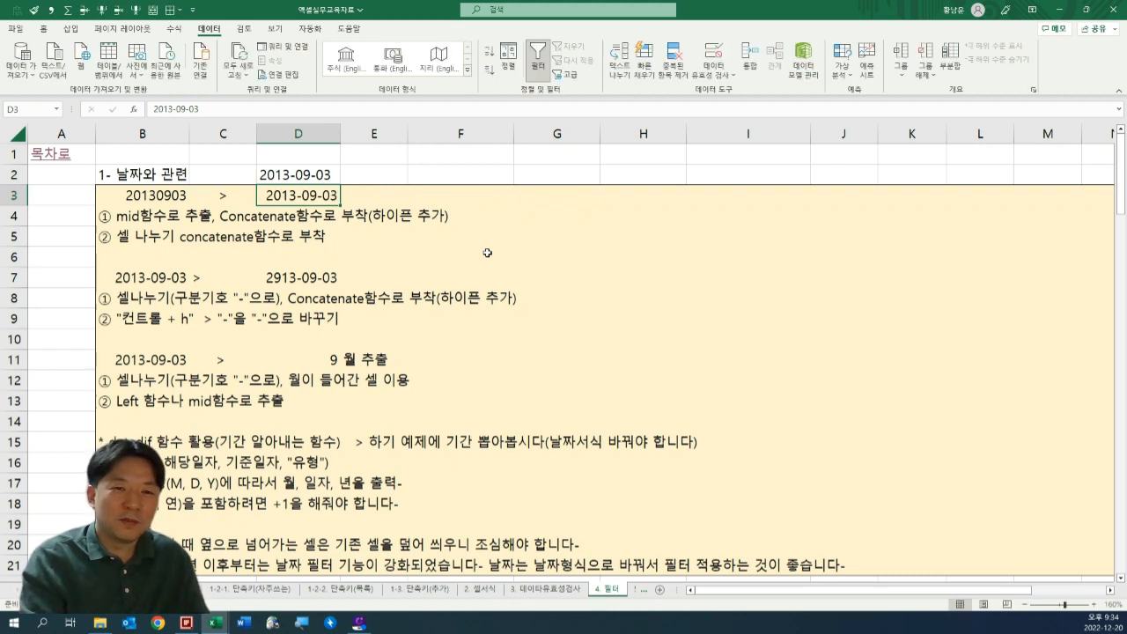
pyautogui.press('Up')
pyautogui.press('Right')
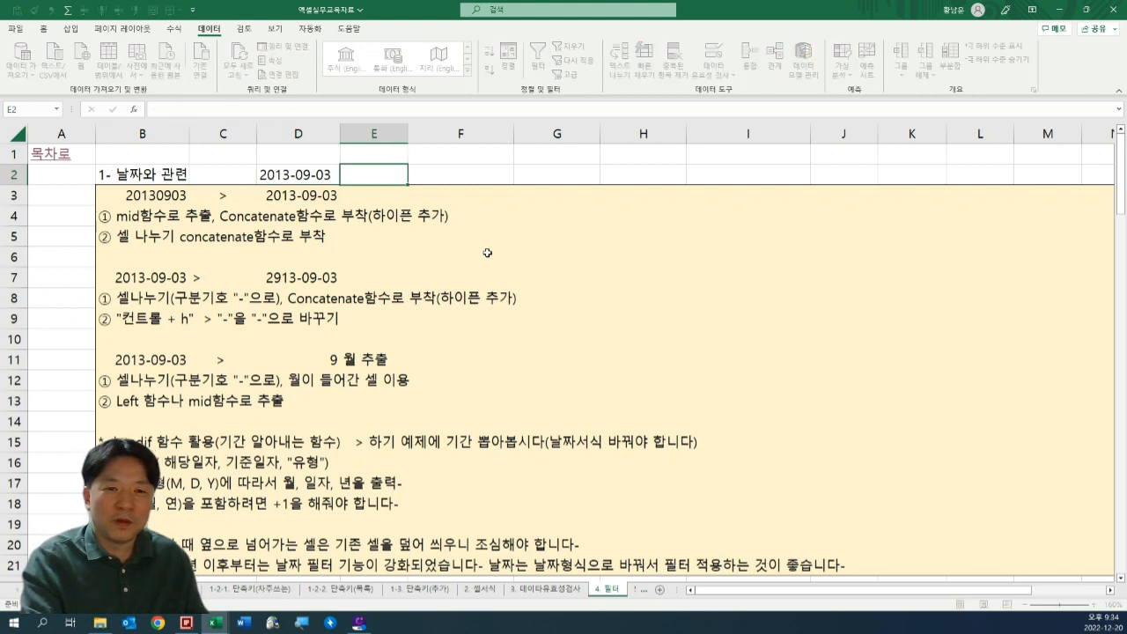
pyautogui.press('Right')
pyautogui.press('Left')
pyautogui.press('Down')
pyautogui.press('Left')
pyautogui.press('Left')
pyautogui.press('Left')
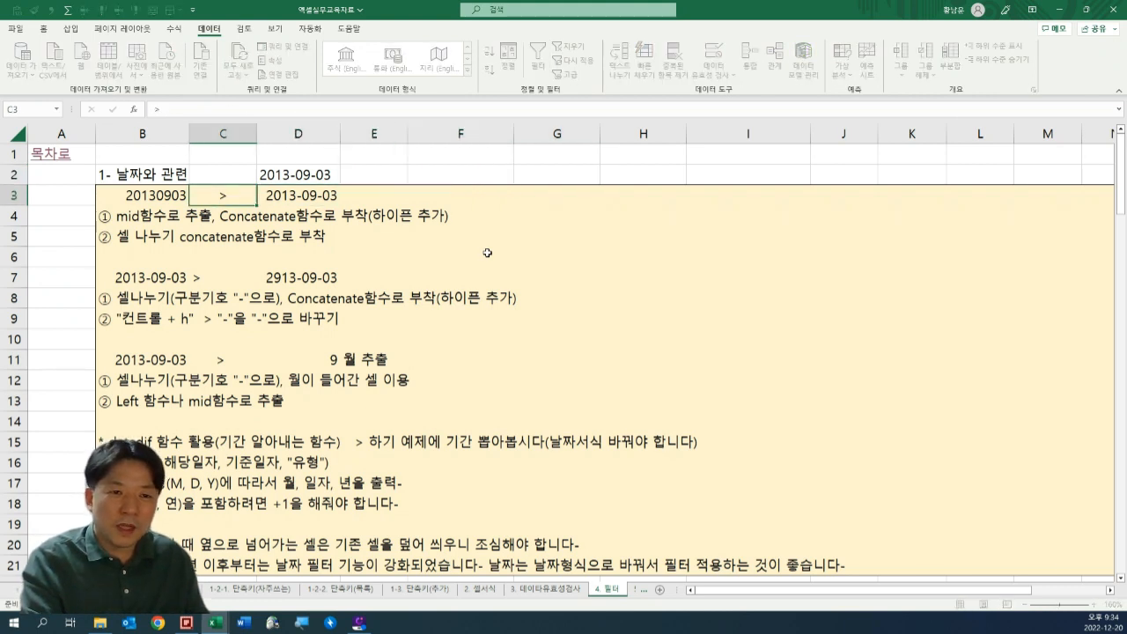
pyautogui.press('Right')
pyautogui.press('Right')
pyautogui.press('Right')
pyautogui.press('Right')
pyautogui.press('Up')
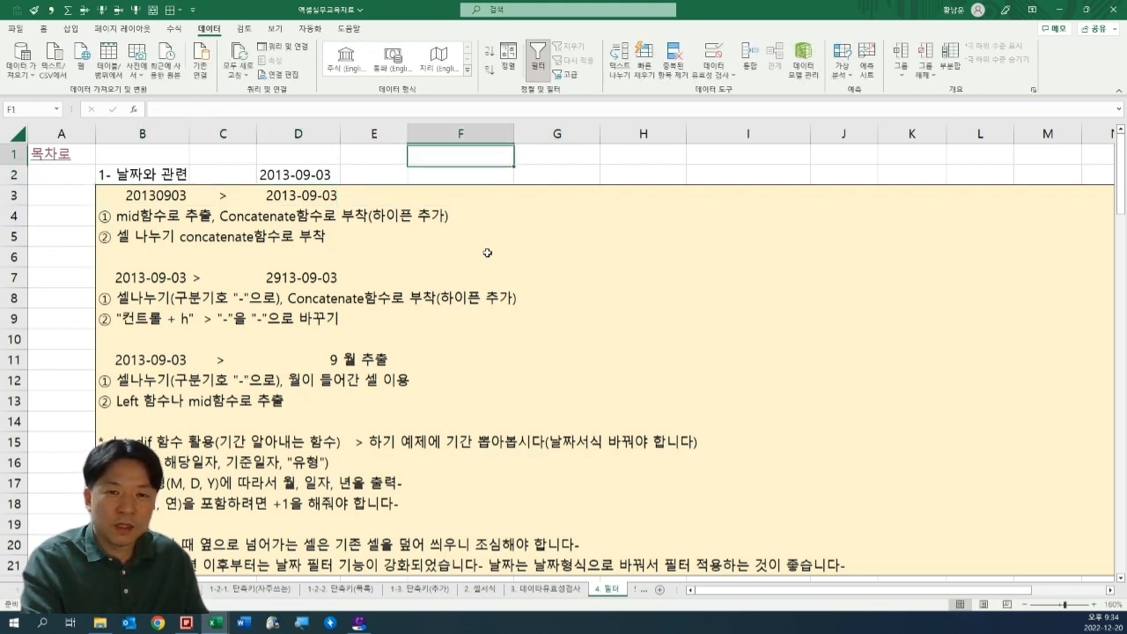
pyautogui.write('=SUM(')
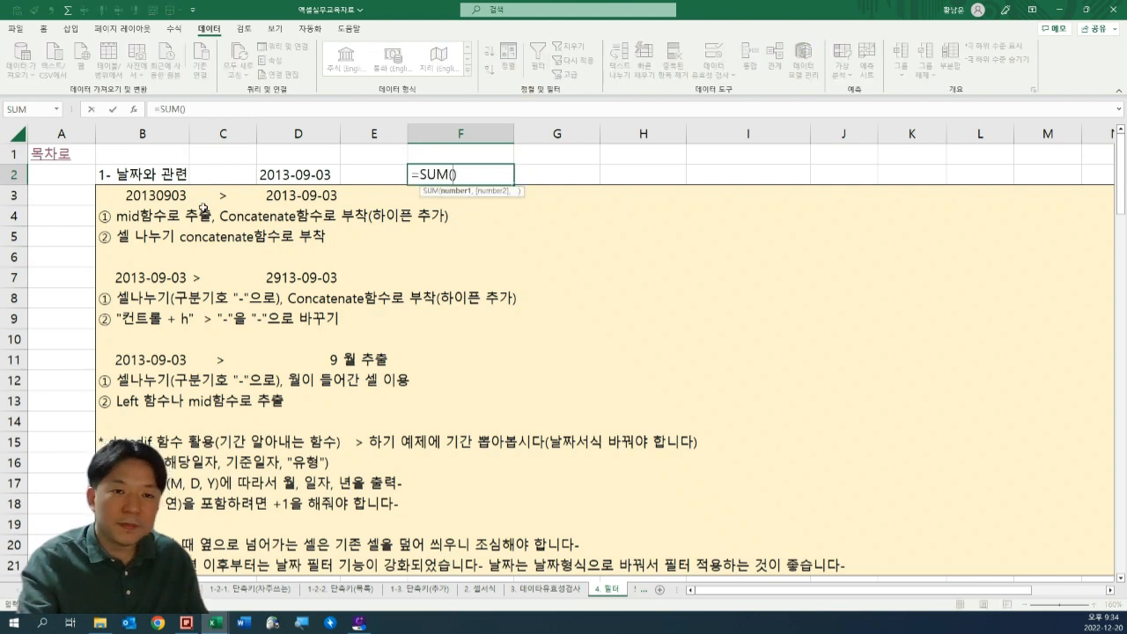
pyautogui.click(149, 199)
pyautogui.write(')')
pyautogui.press('Escape')
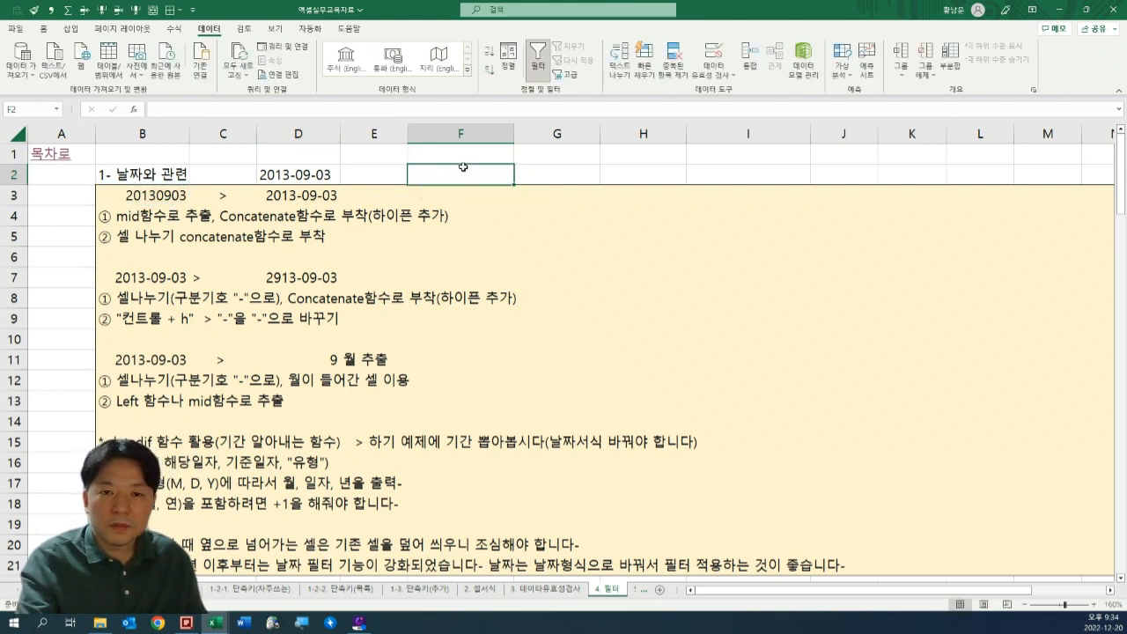
# Copy the number 20130903 from B3 into F2.
pyautogui.click(170, 197)
pyautogui.hotkey('ctrl', 'c')
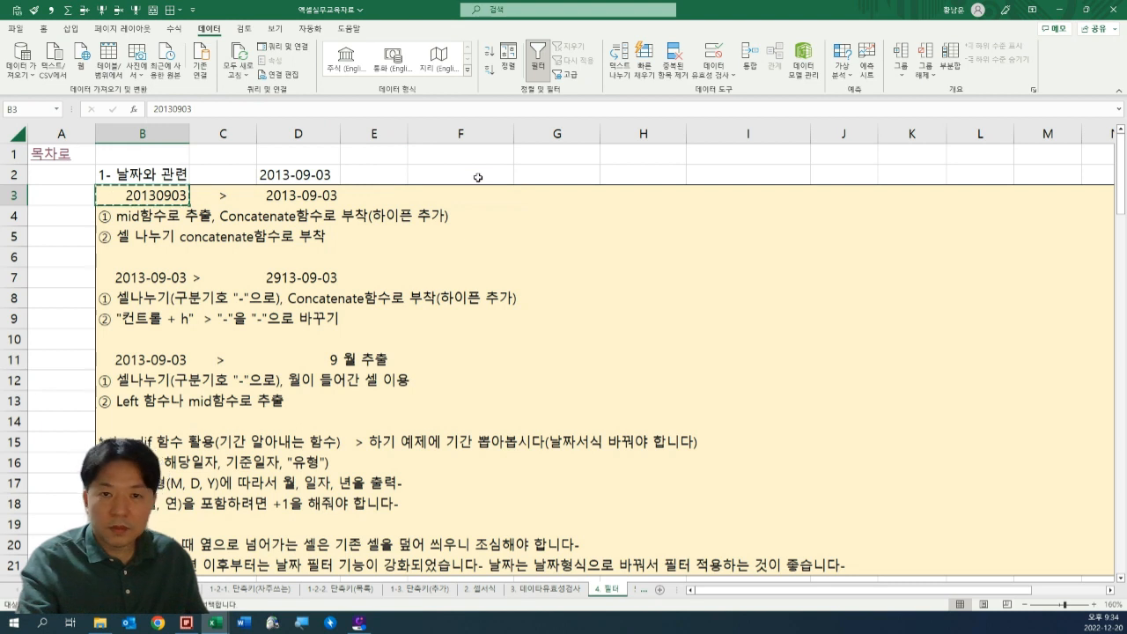
pyautogui.click(478, 175)
pyautogui.hotkey('ctrl', 'v')
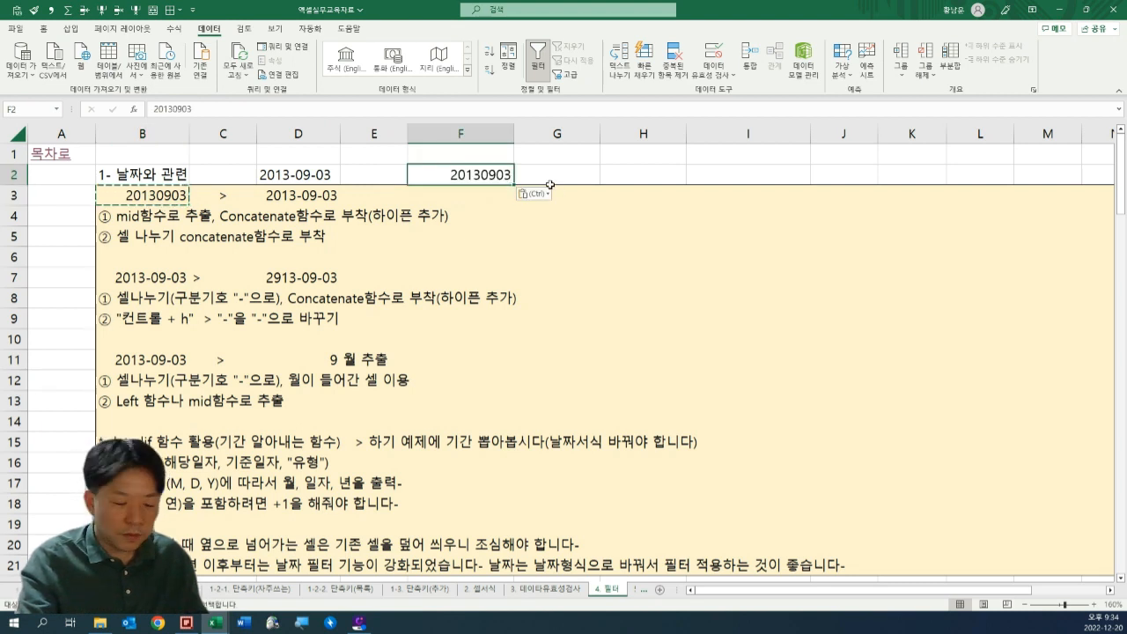
# Start Text to Columns on the number in F2 using fixed-width fields and proceed to setting the column breaks.
pyautogui.press('alt')
pyautogui.press('a')
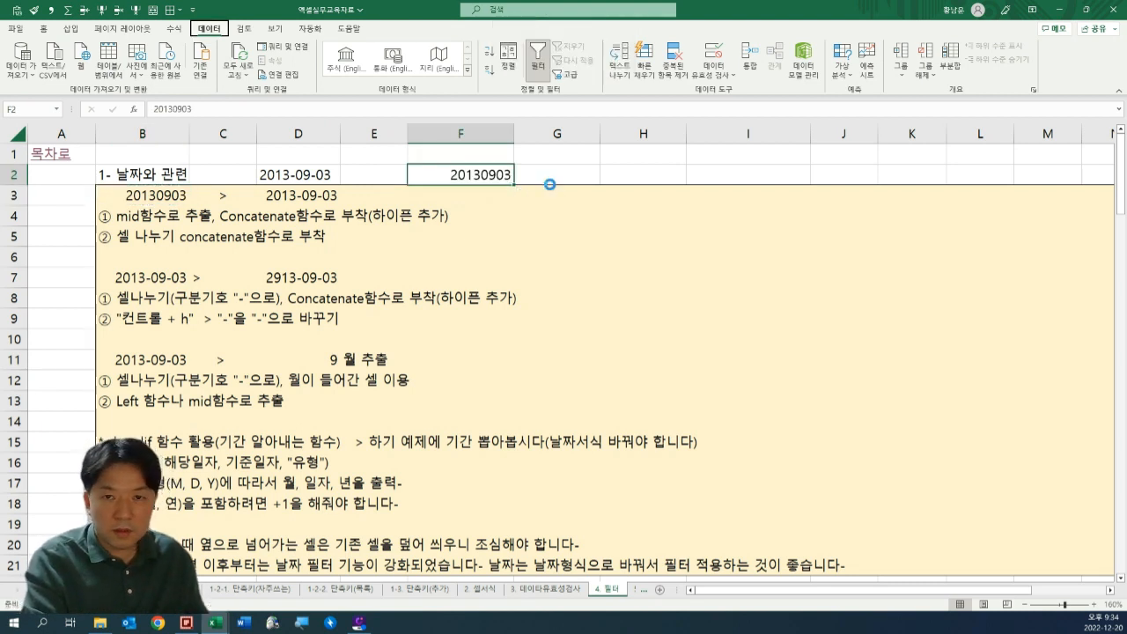
pyautogui.press('e')
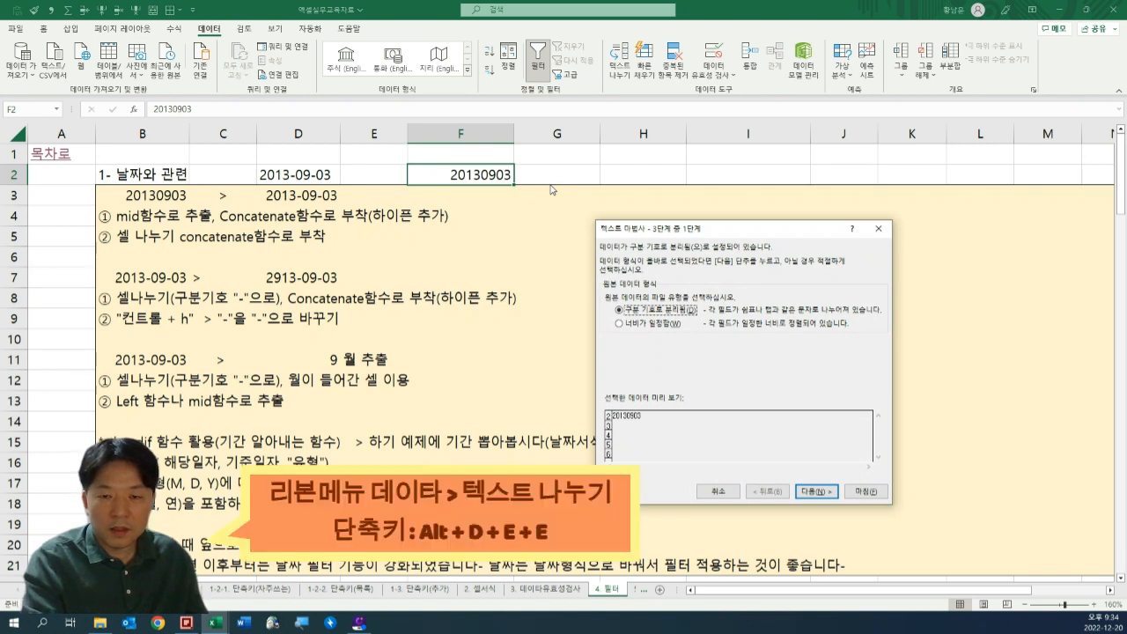
pyautogui.click(662, 326)
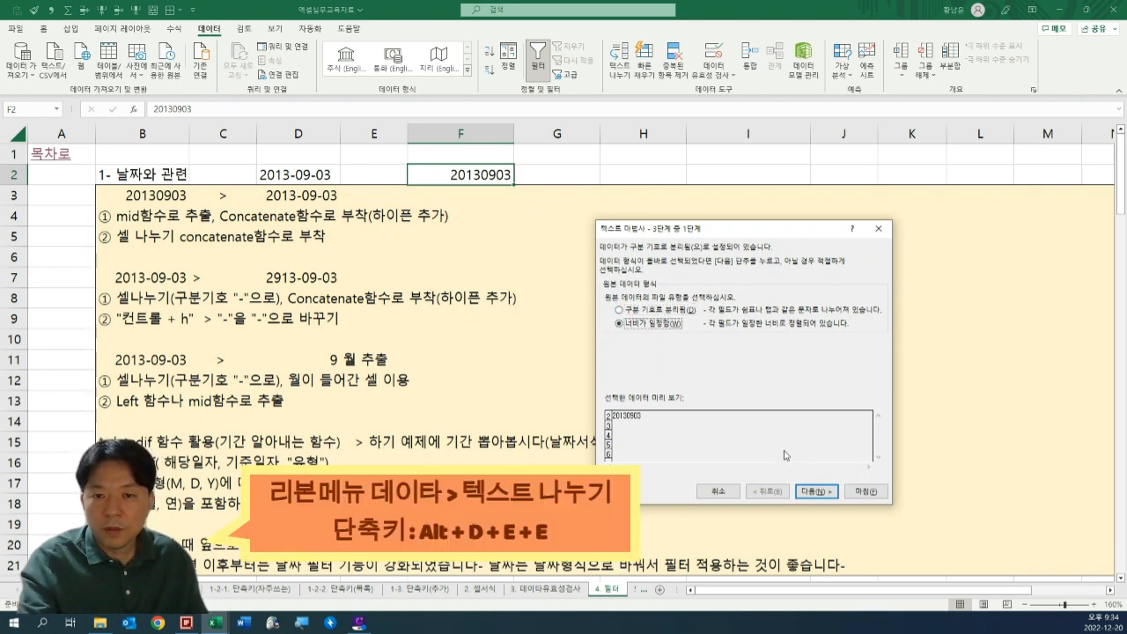
pyautogui.click(819, 491)
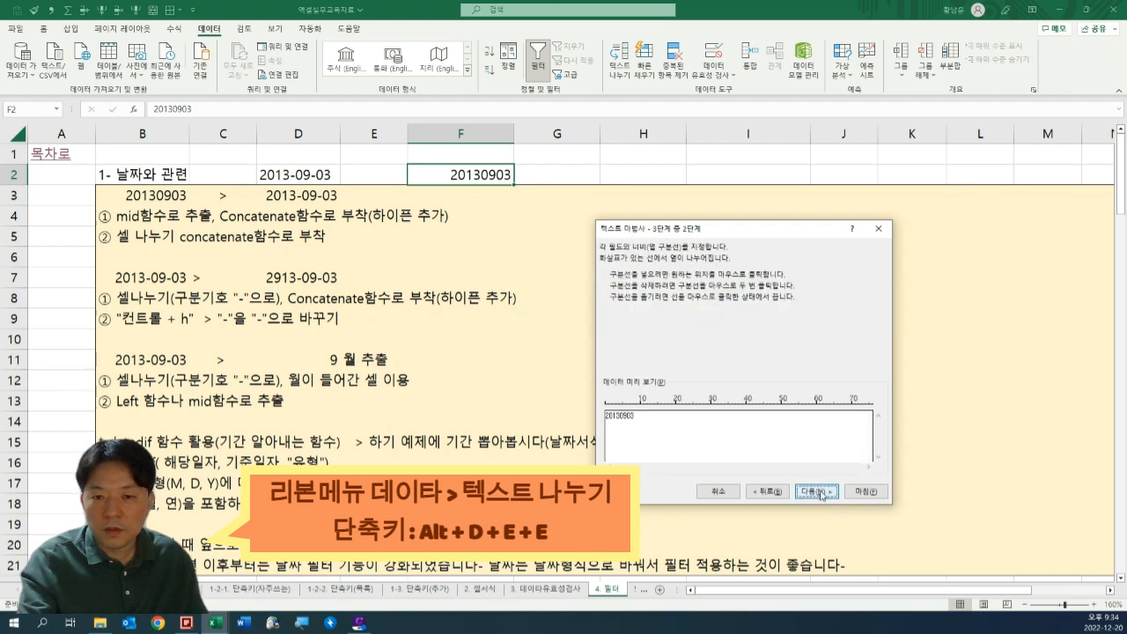
# Place column breaks after the fourth and sixth digits and finish splitting 20130903 into year, month and day cells.
pyautogui.click(622, 426)
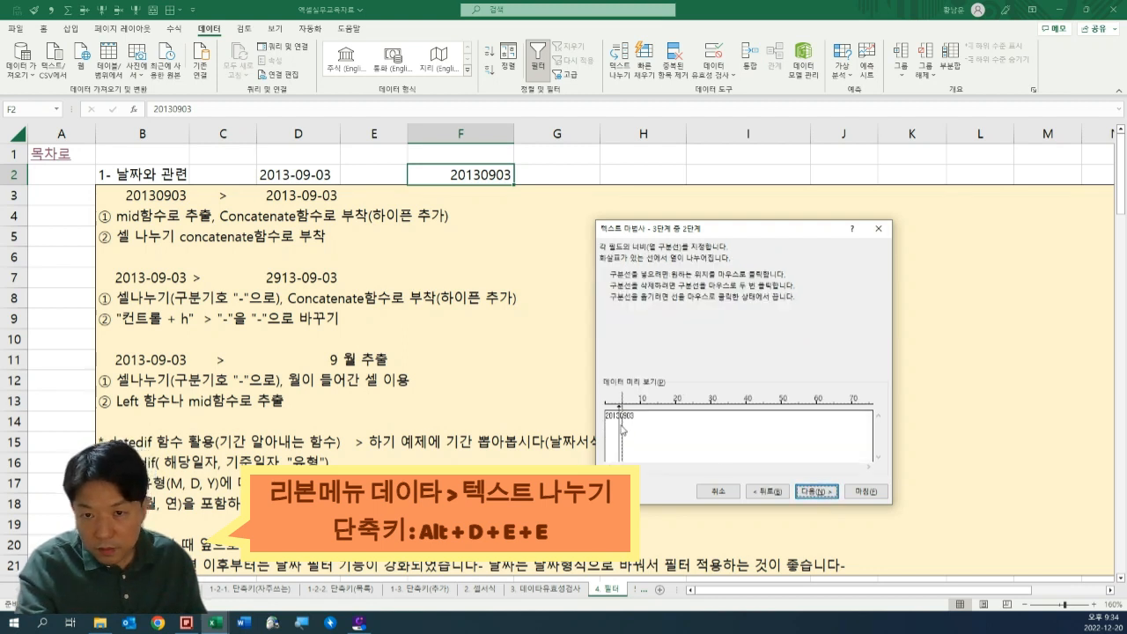
pyautogui.moveTo(622, 430); pyautogui.dragTo(620, 430)
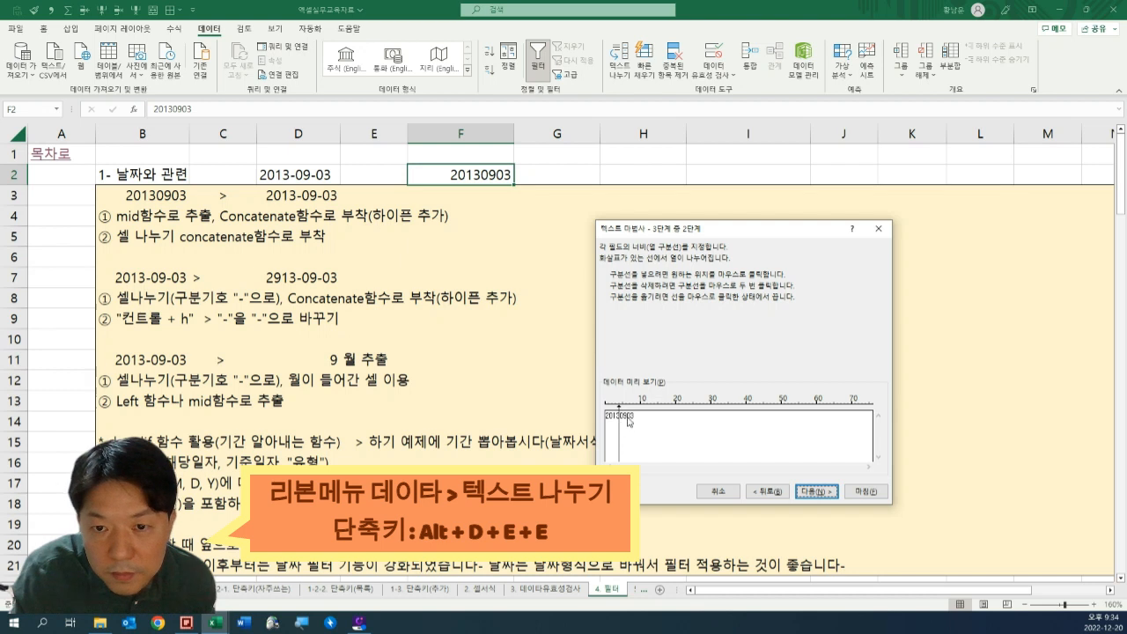
pyautogui.click(628, 423)
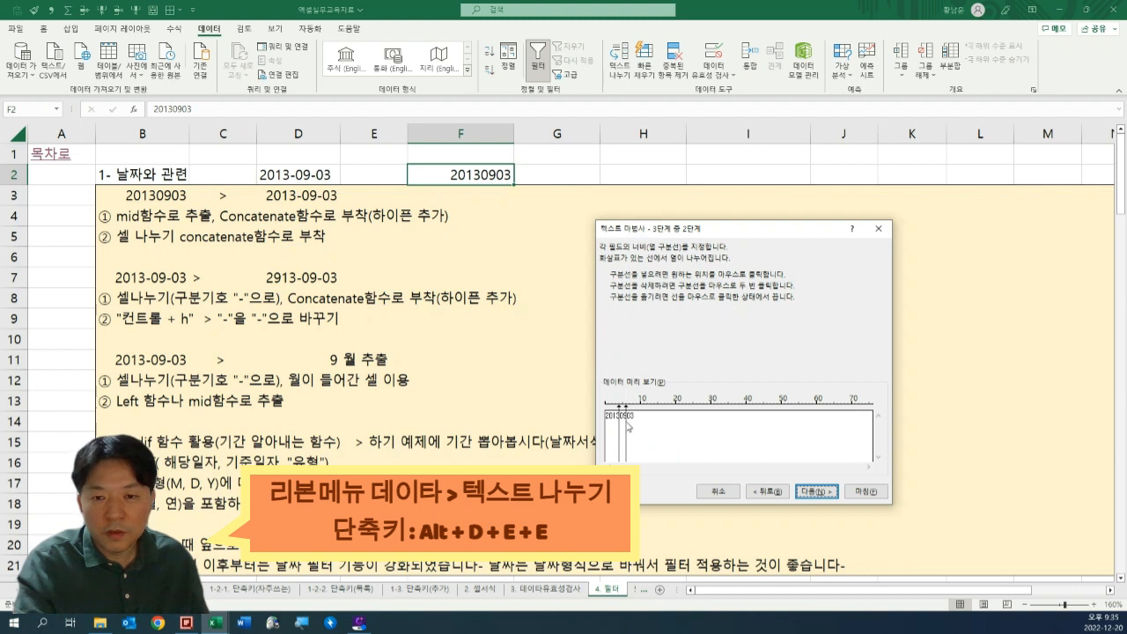
pyautogui.click(818, 494)
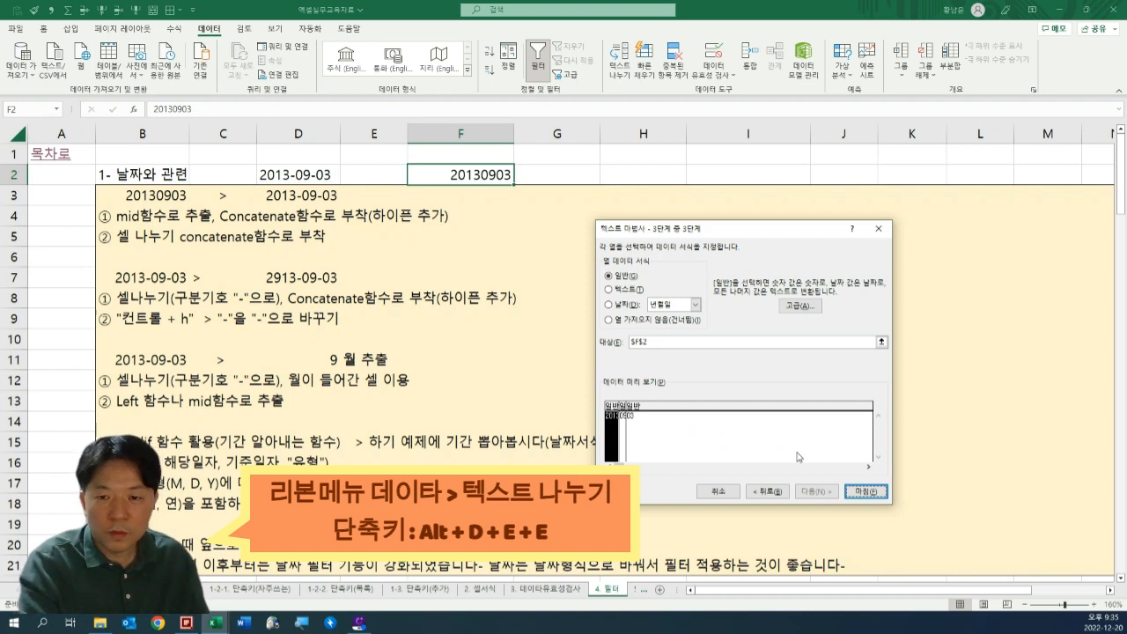
pyautogui.press('Return')
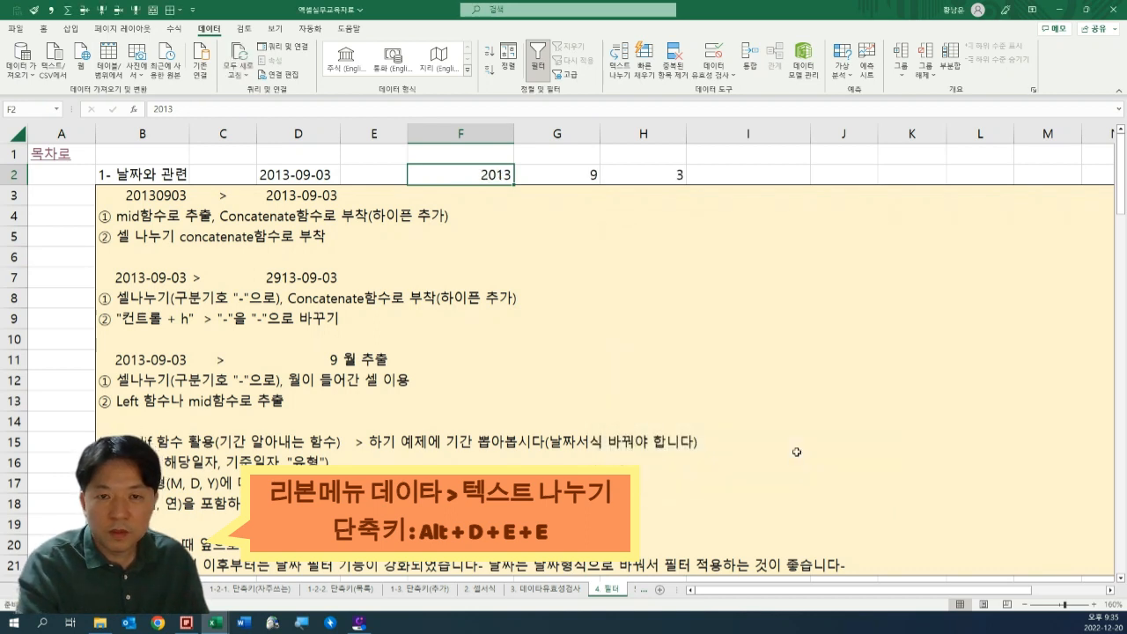
# Check the split year, month and day values, and clear cells F2:I2.
pyautogui.click(750, 178)
pyautogui.click(590, 175)
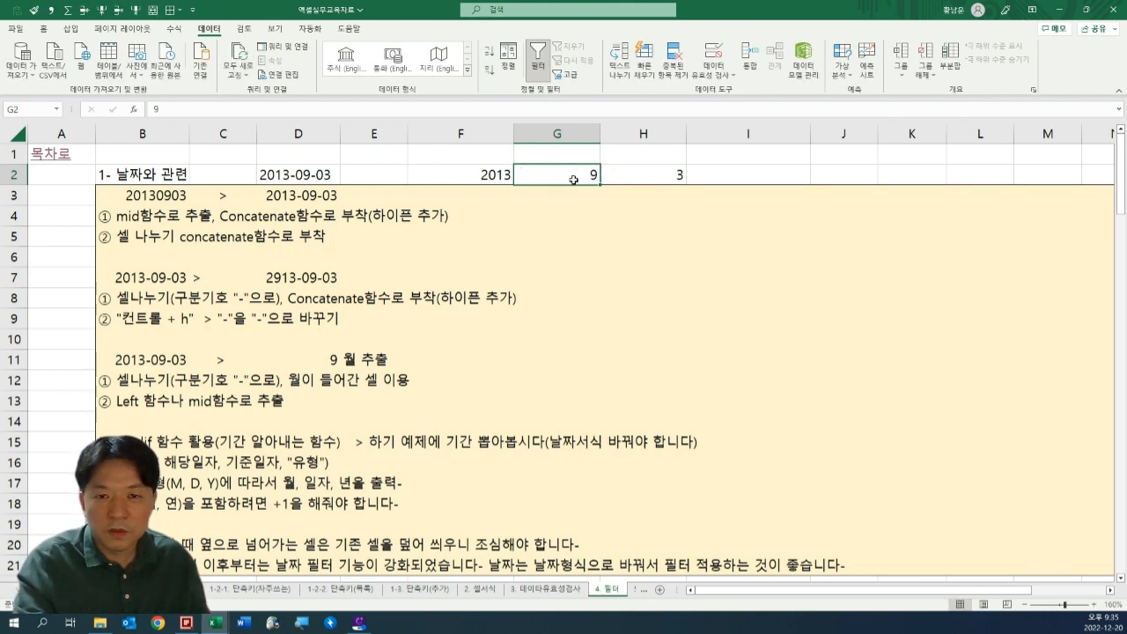
pyautogui.click(647, 171)
pyautogui.click(495, 175)
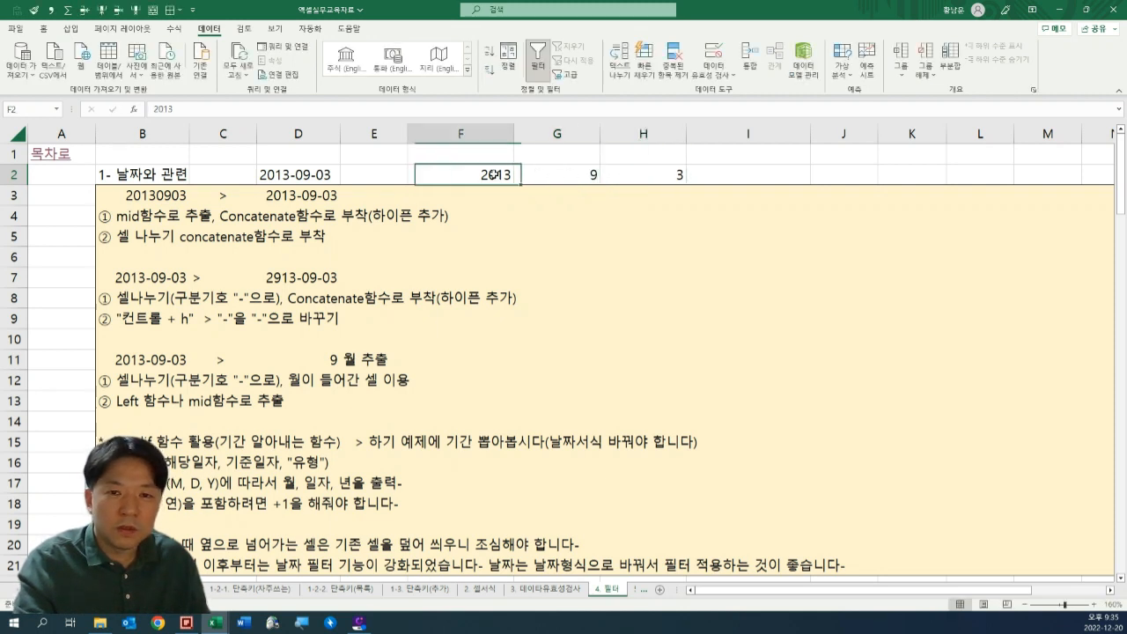
pyautogui.moveTo(495, 175); pyautogui.dragTo(697, 170)
pyautogui.press('Delete')
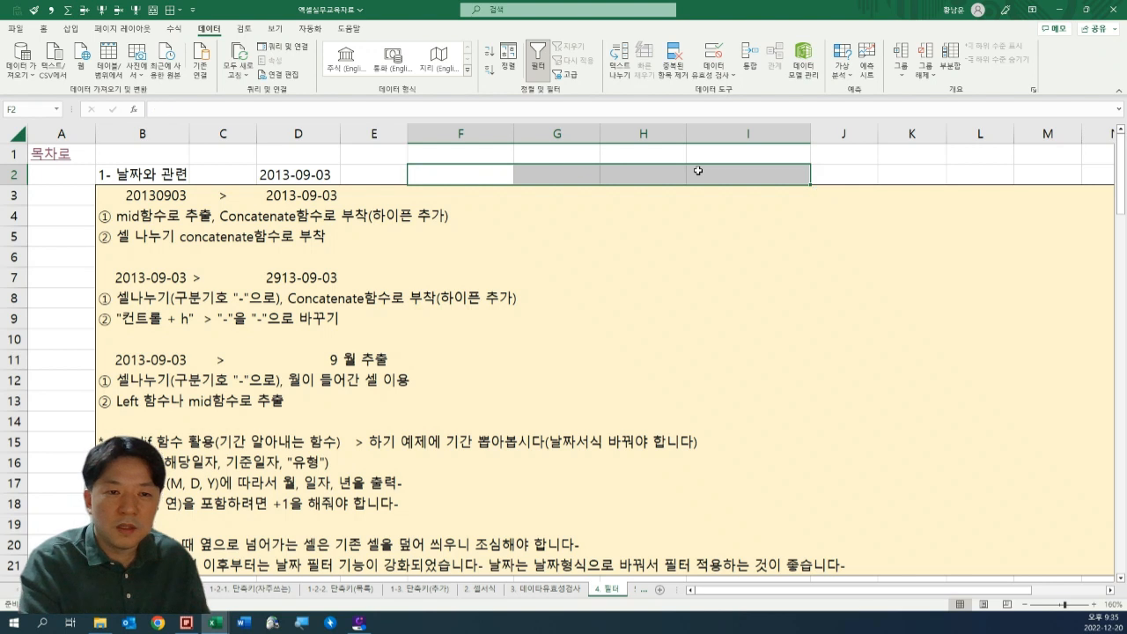
# Review the formula in D2 and compare its result with the target date in D3.
pyautogui.press('Left')
pyautogui.press('Left')
pyautogui.press('F2')
pyautogui.press('Return')
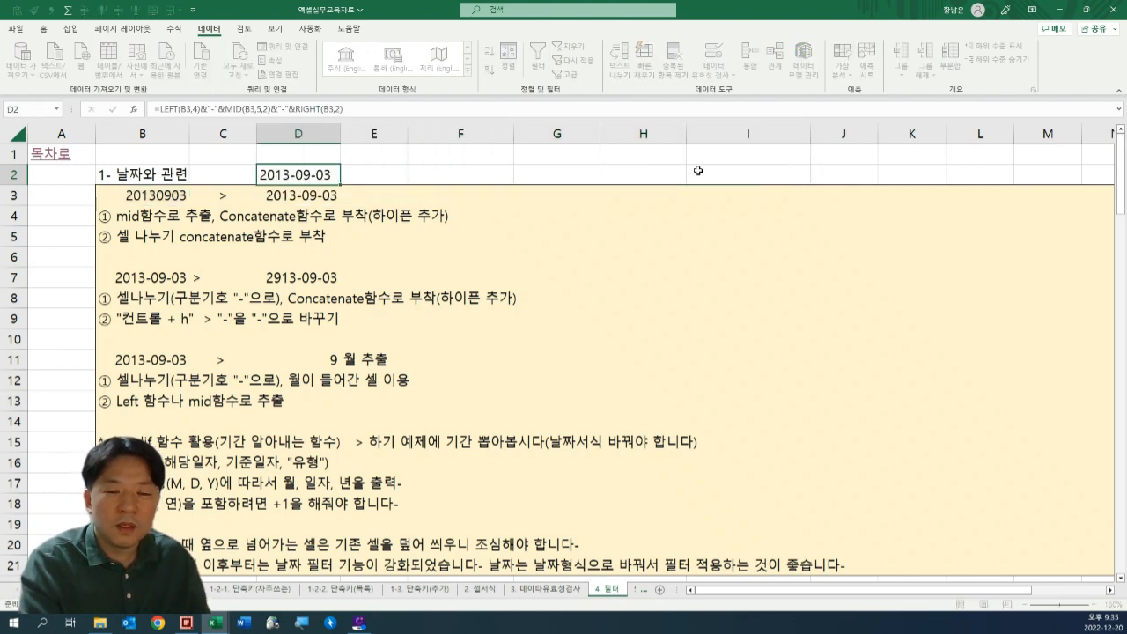
pyautogui.press('Down')
pyautogui.press('Up')
pyautogui.hotkey('shift', 'Up')
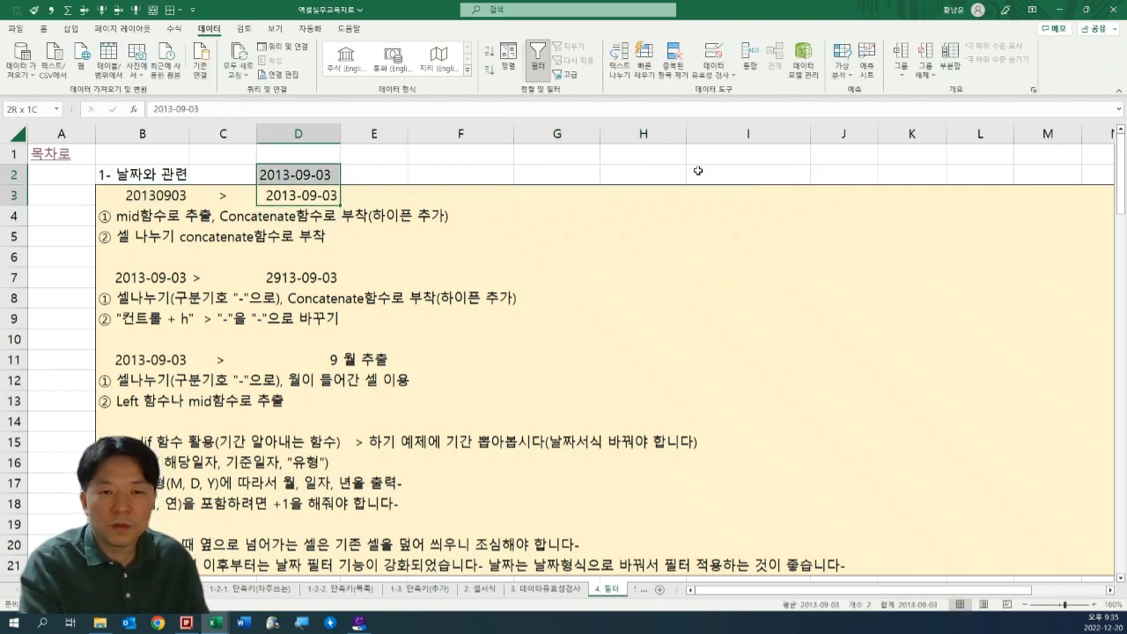
# Change the date in B7 to 2013.09.03, with periods in place of the hyphens.
pyautogui.moveTo(126, 302); pyautogui.dragTo(428, 301)
pyautogui.press('Up')
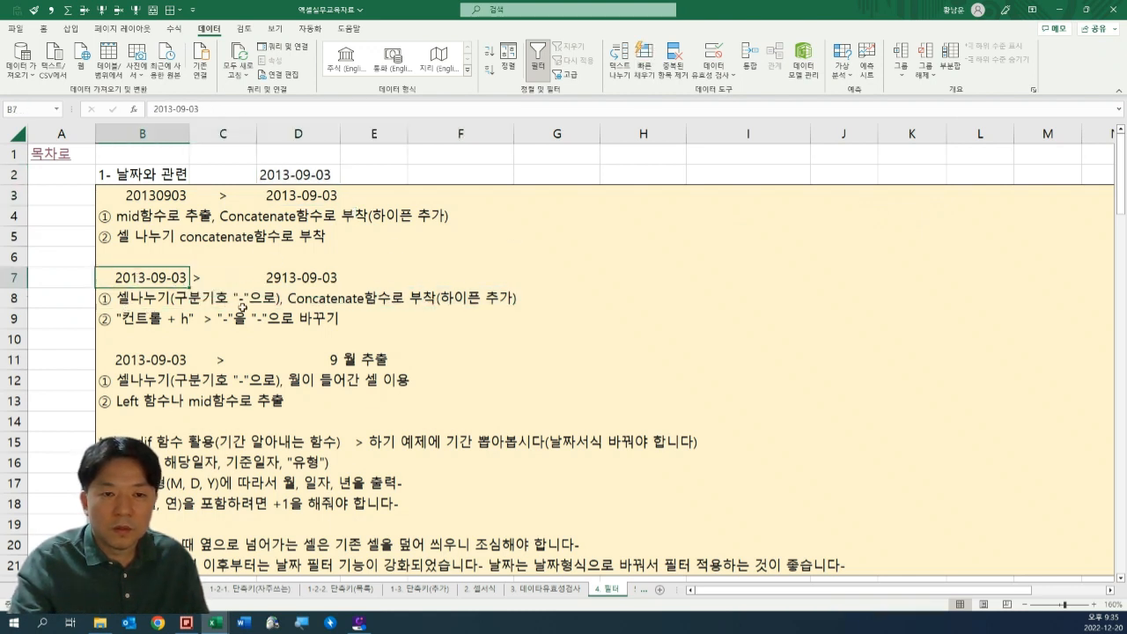
pyautogui.press('F2')
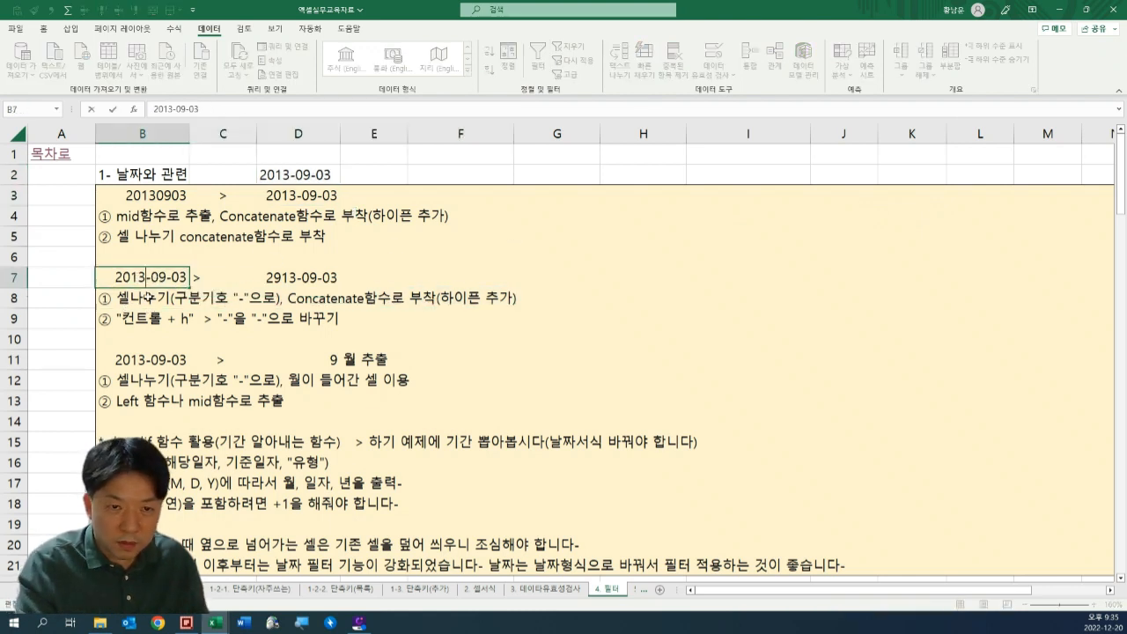
pyautogui.press('BackSpace')
pyautogui.write('.09')
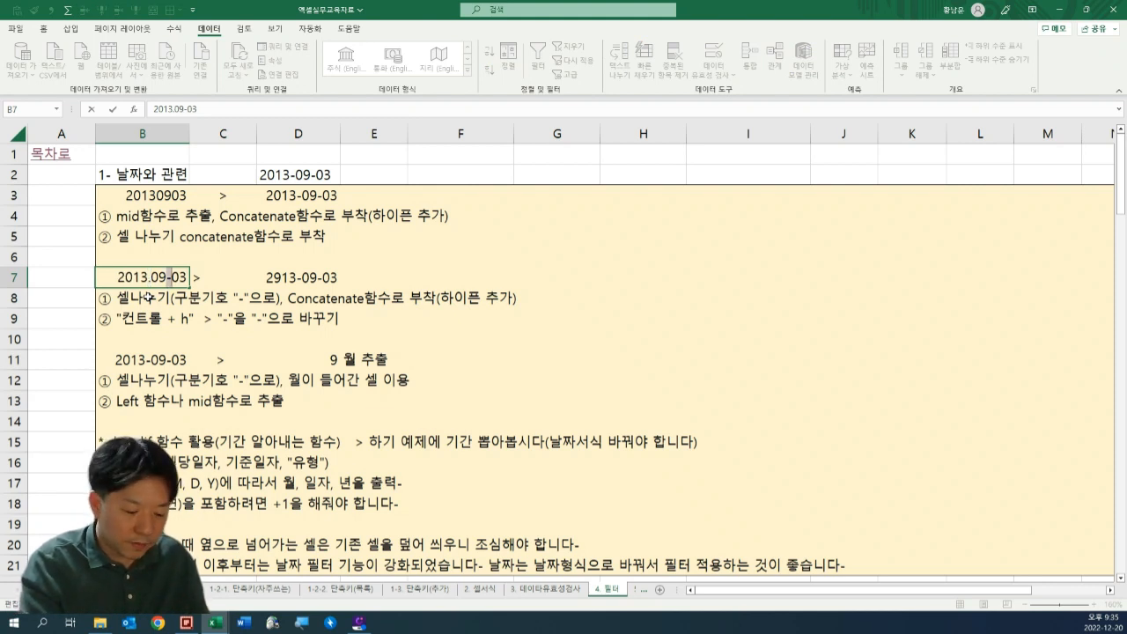
pyautogui.write('.')
pyautogui.hotkey('ctrl', 'Return')
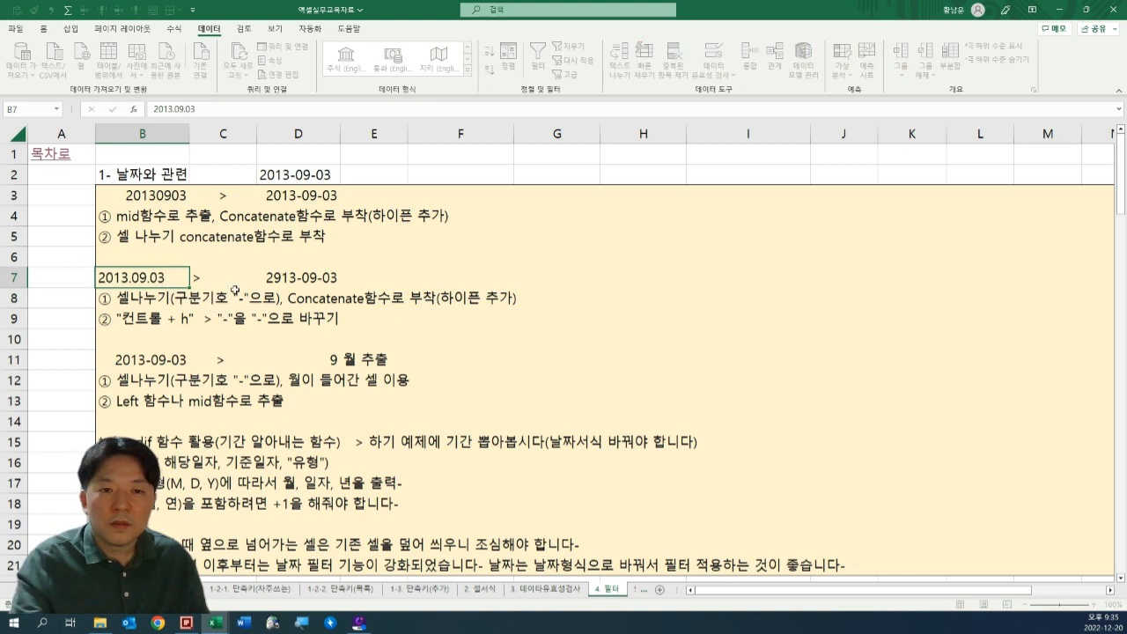
# Examine the period-separated date in B7 against the target date in D7 and the conversion notes below it.
pyautogui.press('Right')
pyautogui.press('Right')
pyautogui.click(151, 296)
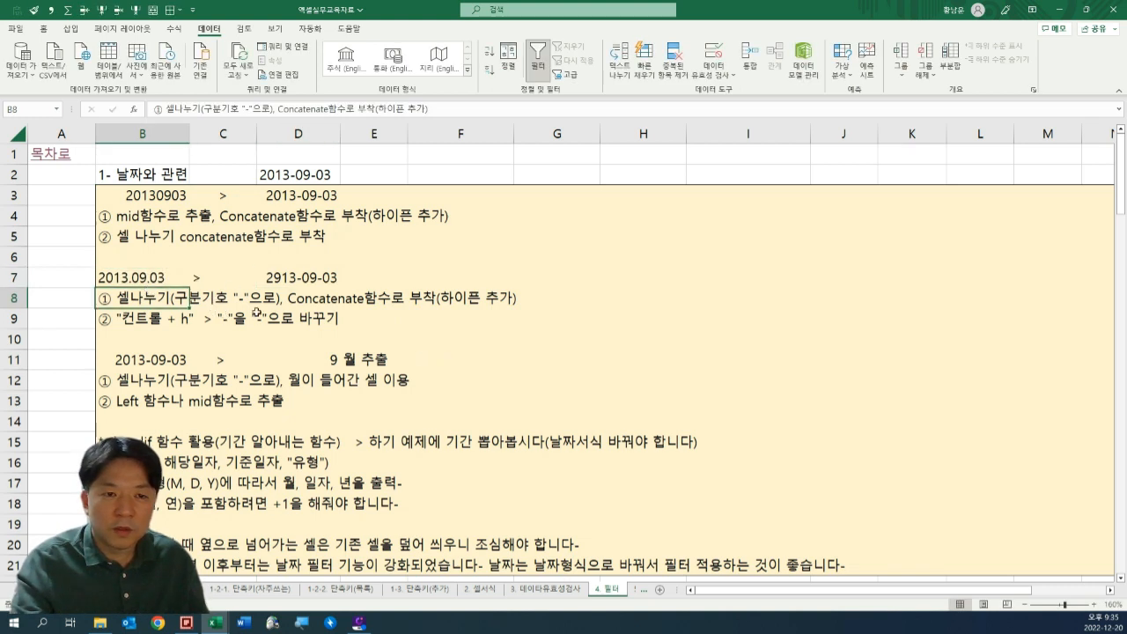
pyautogui.click(118, 274)
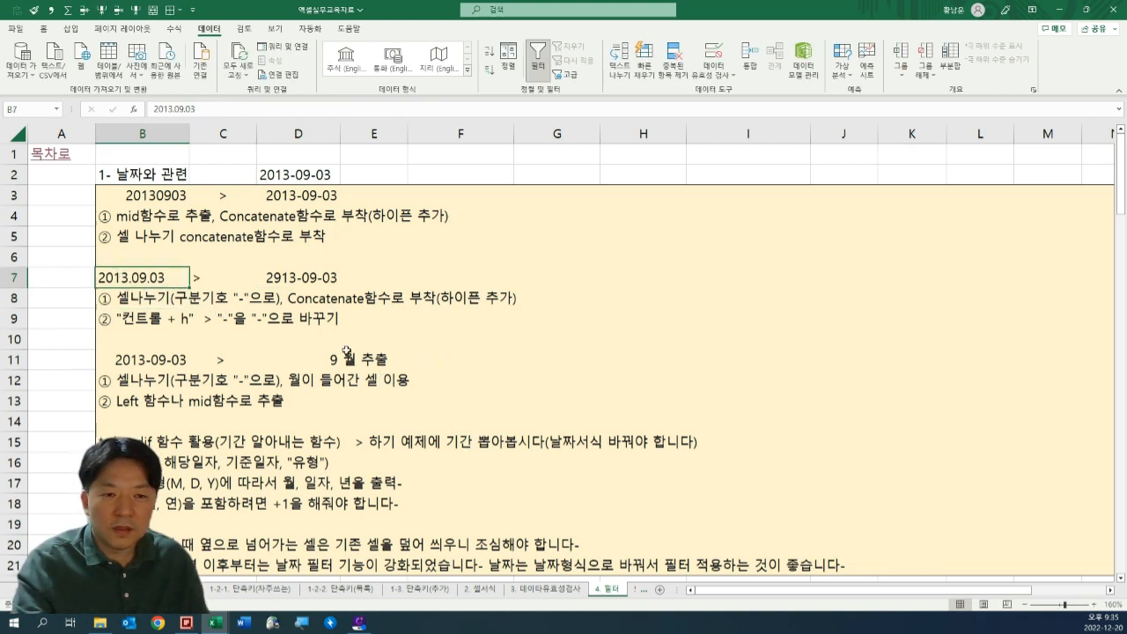
pyautogui.press('F2')
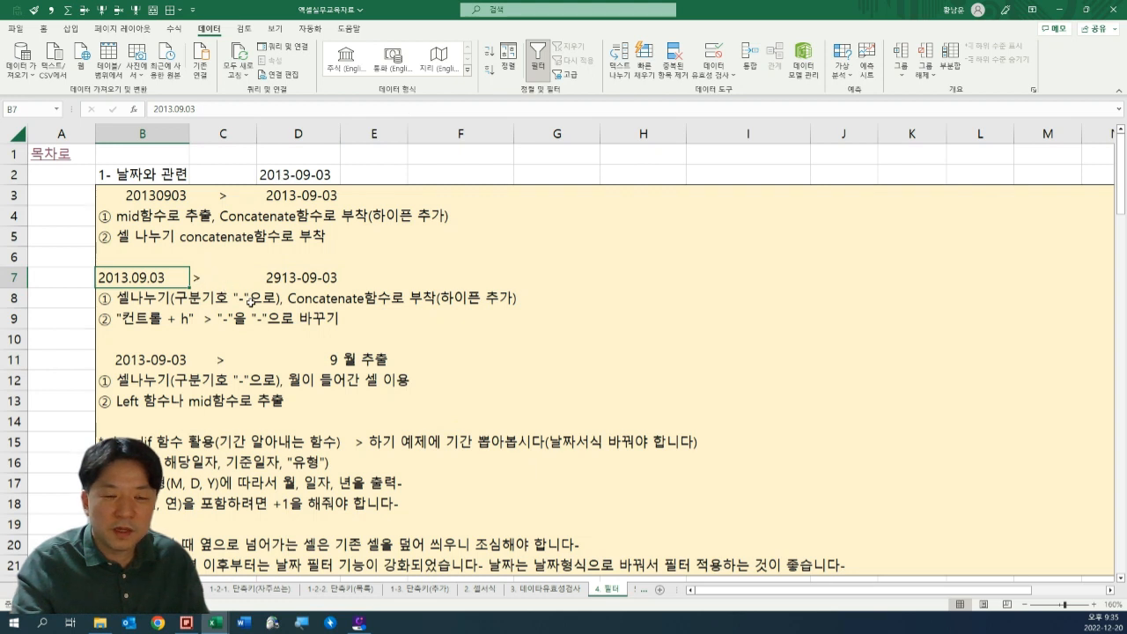
pyautogui.press('Escape')
pyautogui.press('F2')
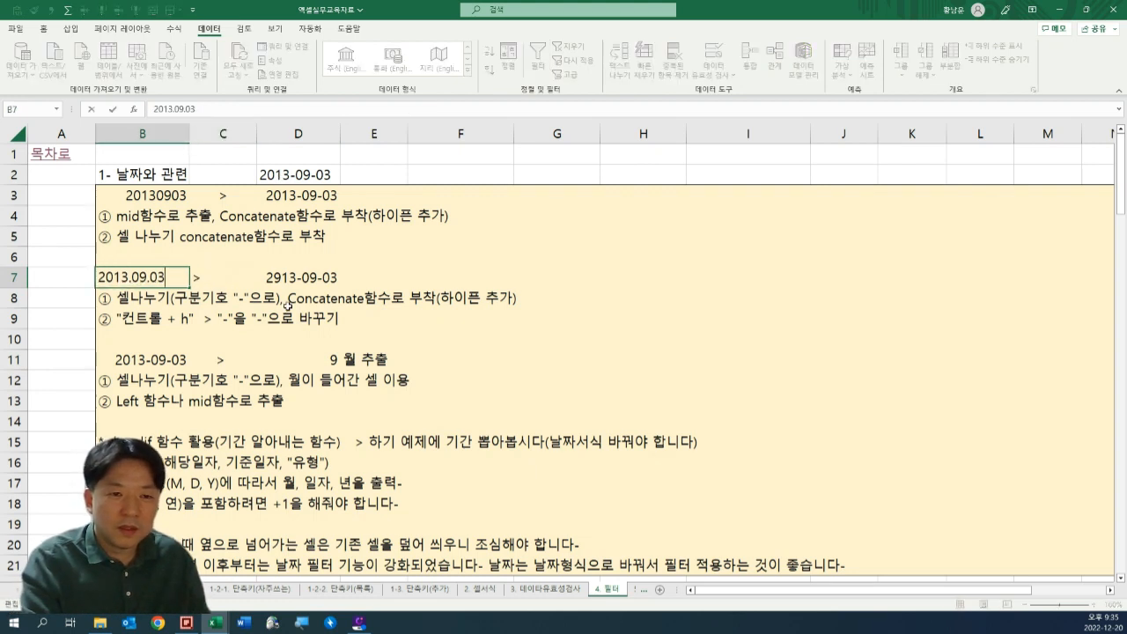
pyautogui.hotkey('shift', 'Home')
pyautogui.press('Escape')
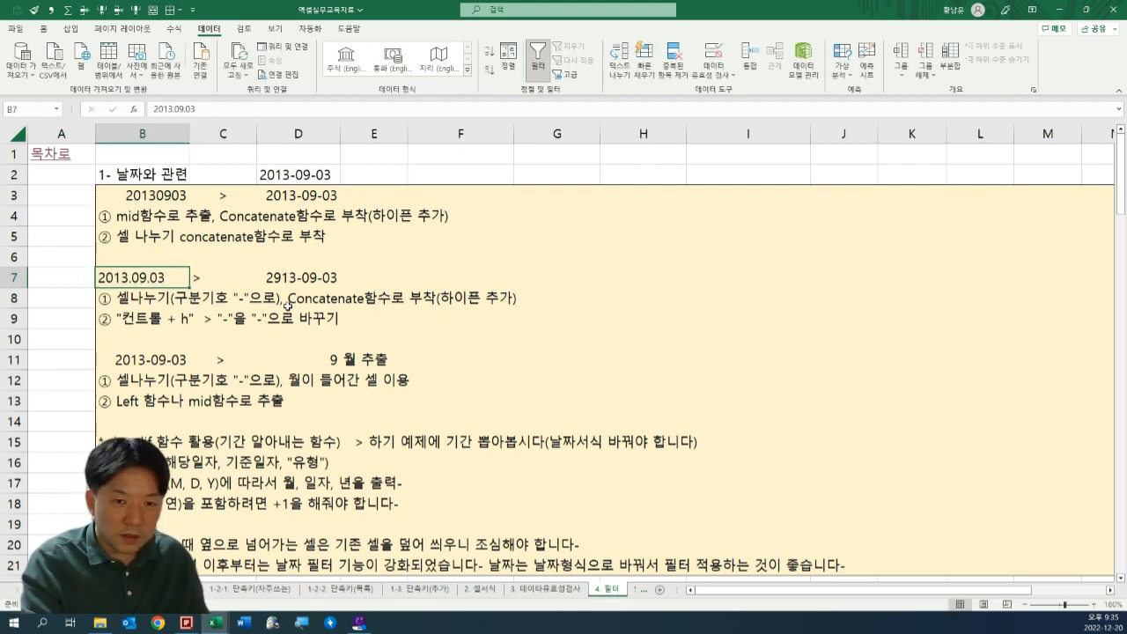
pyautogui.press('F2')
pyautogui.hotkey('shift', 'Home')
pyautogui.press('Escape')
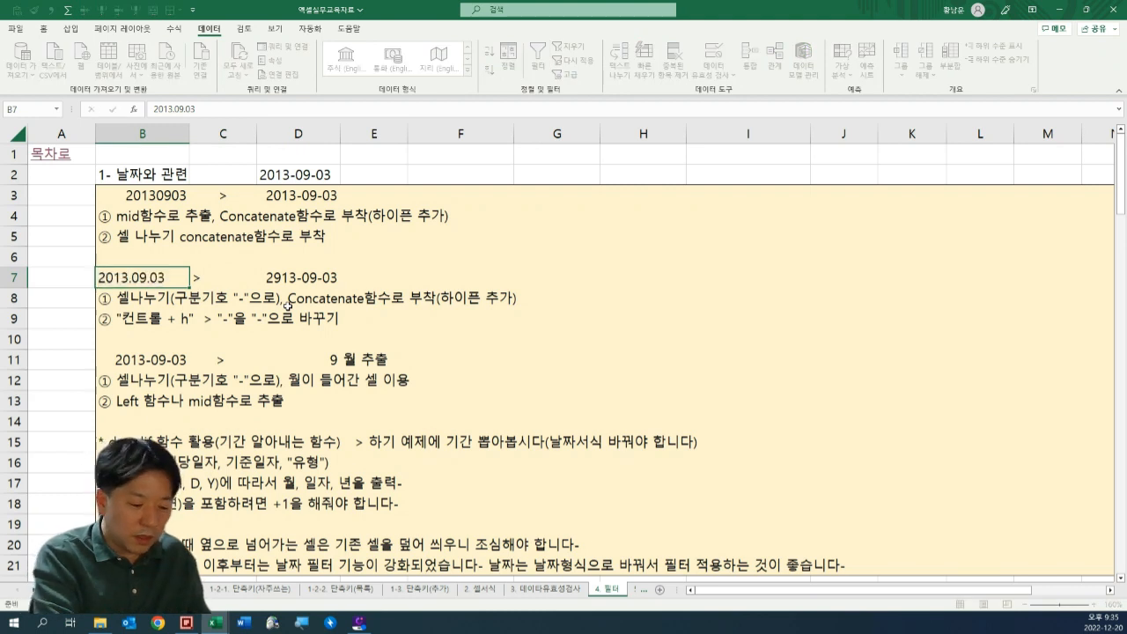
# Replace all periods with hyphens using Find and Replace to convert the date in B7, and close the dialog.
pyautogui.hotkey('ctrl', 'h')
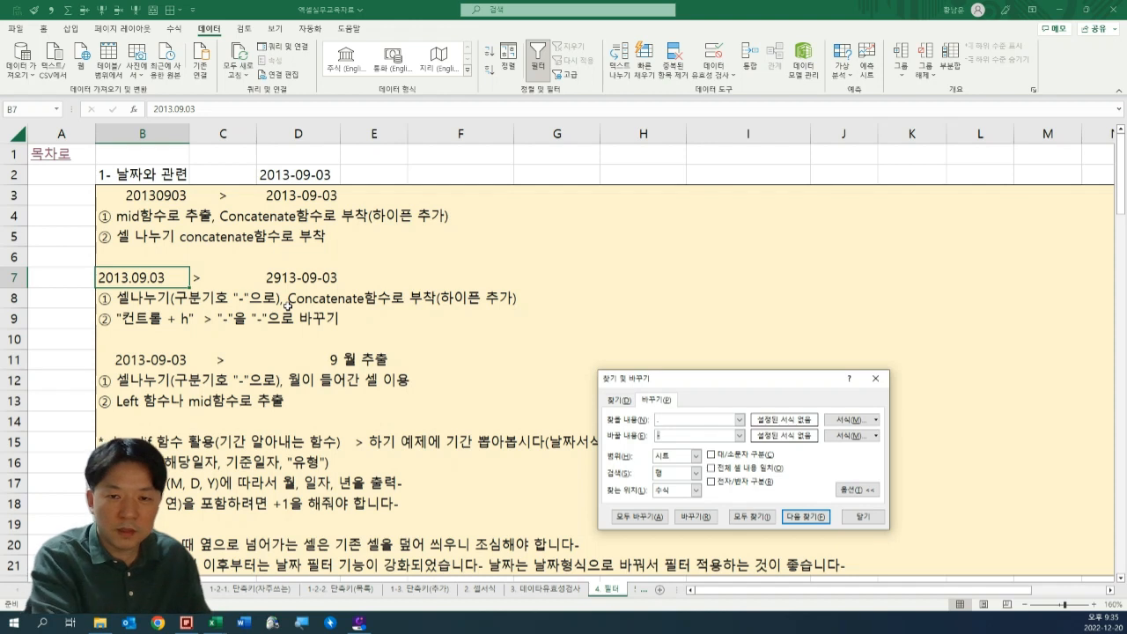
pyautogui.click(622, 399)
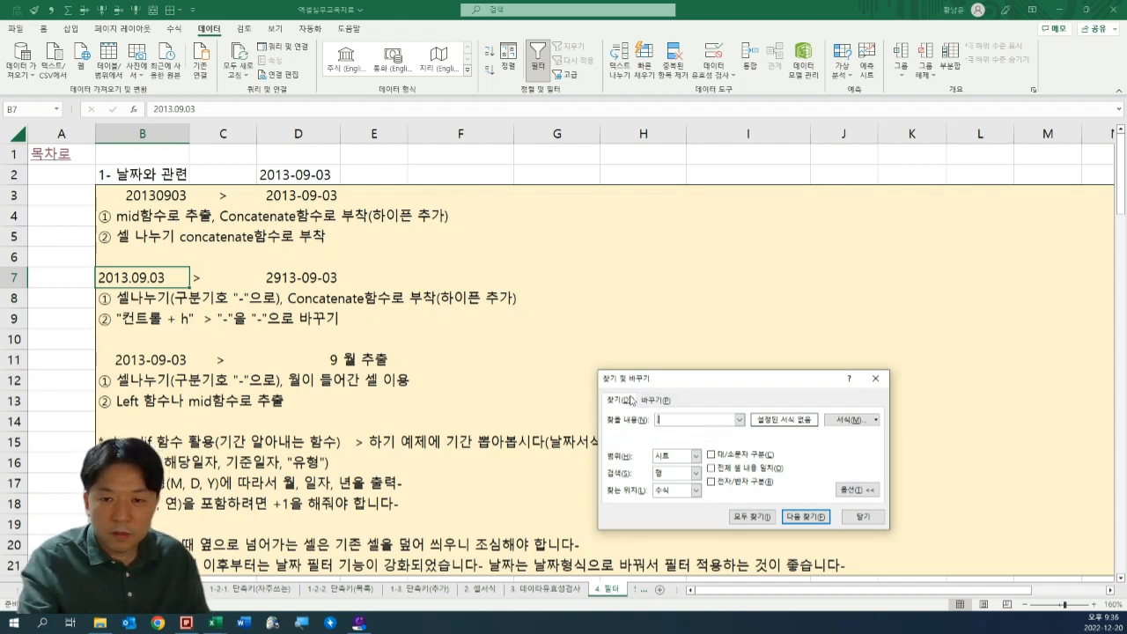
pyautogui.click(654, 399)
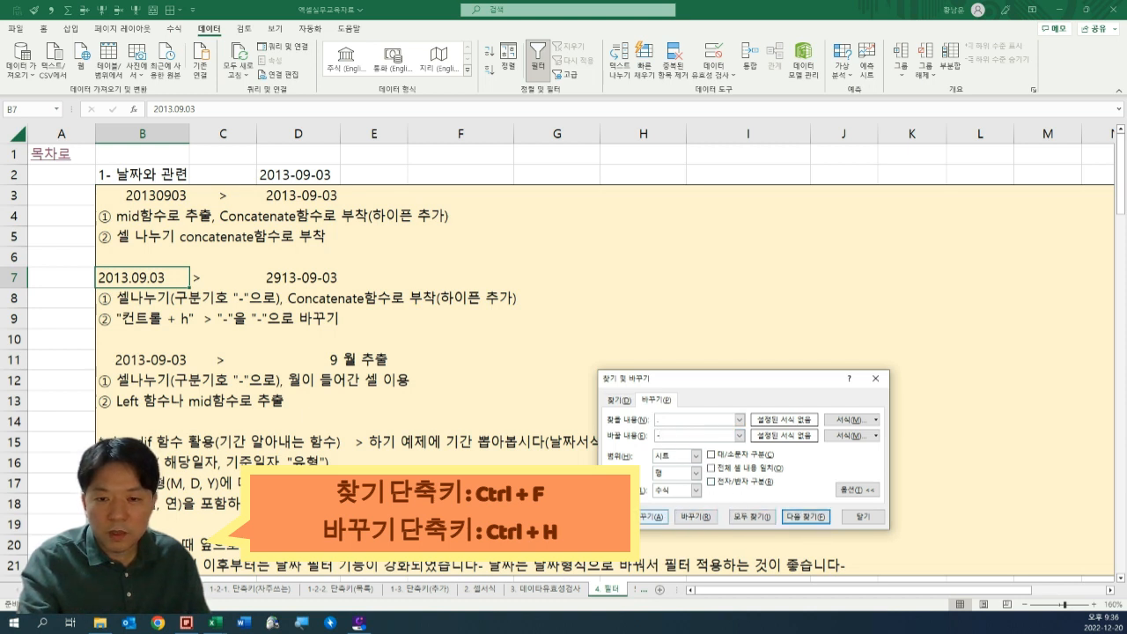
pyautogui.click(654, 517)
pyautogui.click(567, 344)
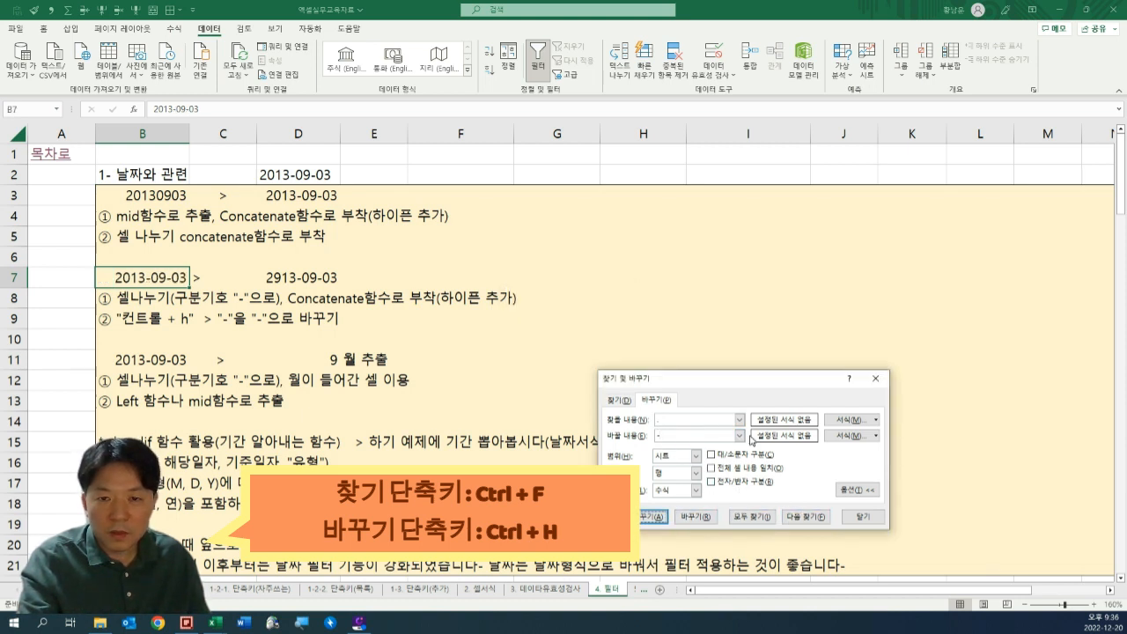
pyautogui.click(863, 517)
# Check the converted date in B7 and undo the replacement of periods with hyphens.
pyautogui.click(271, 315)
pyautogui.click(122, 277)
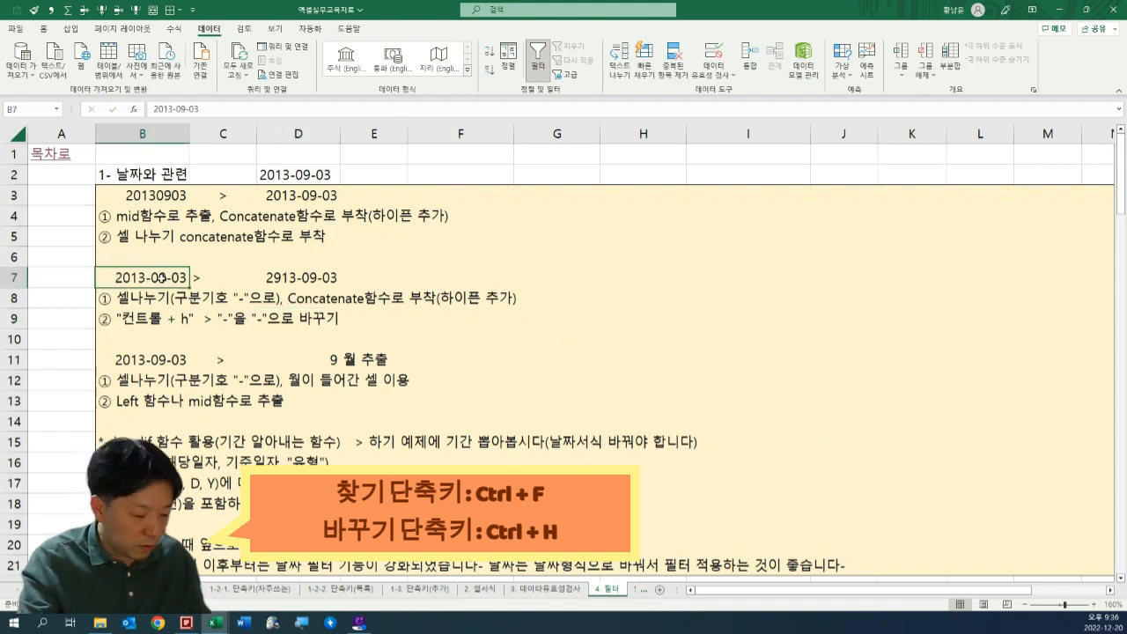
pyautogui.hotkey('ctrl', 'z')
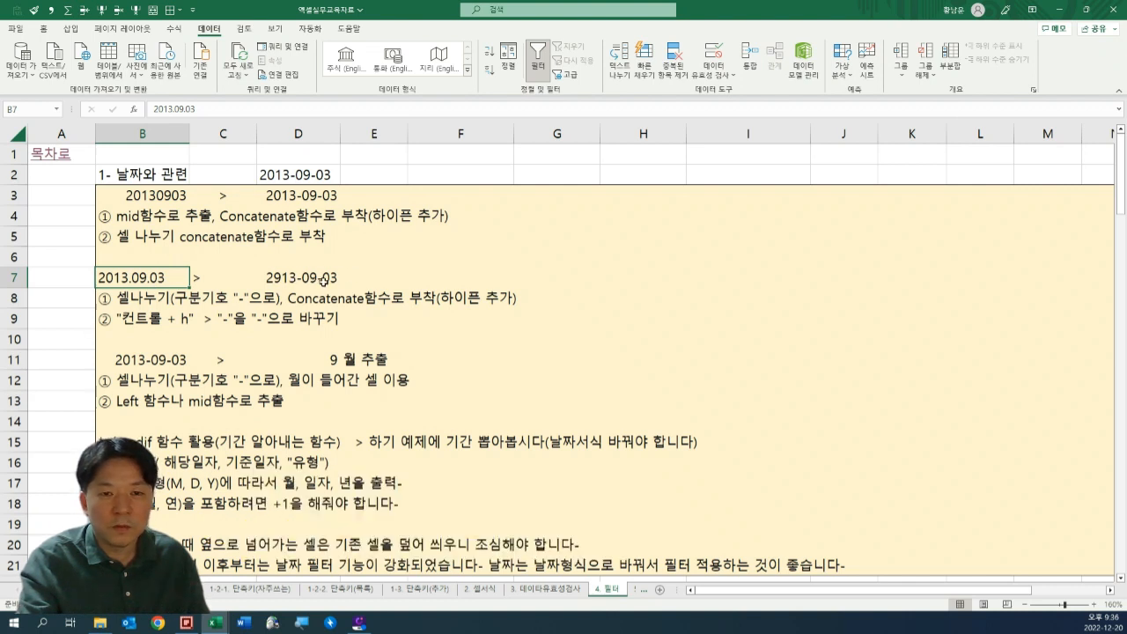
# Review the separator-conversion notes in rows 7 to 9, the month-extraction methods in rows 11 to 13 and the DATEDIF heading in B15.
pyautogui.click(434, 280)
pyautogui.scroll(1, 458, 293)
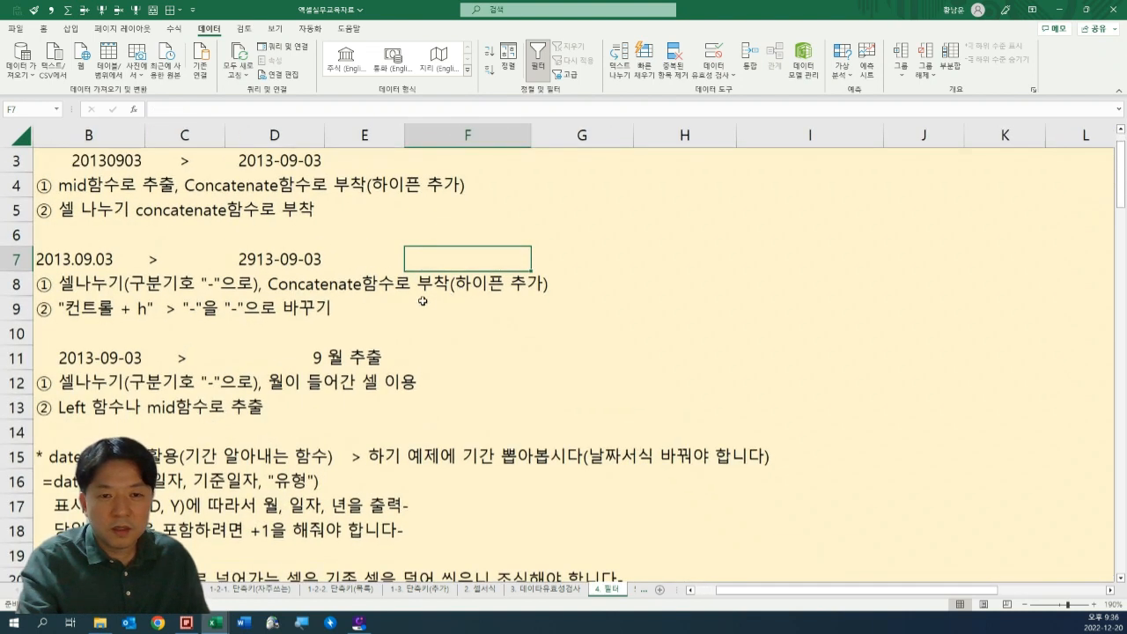
pyautogui.scroll(-1, 453, 321)
pyautogui.moveTo(375, 339); pyautogui.dragTo(52, 155)
pyautogui.click(226, 305)
pyautogui.scroll(-1, 227, 308)
pyautogui.scroll(1, 226, 309)
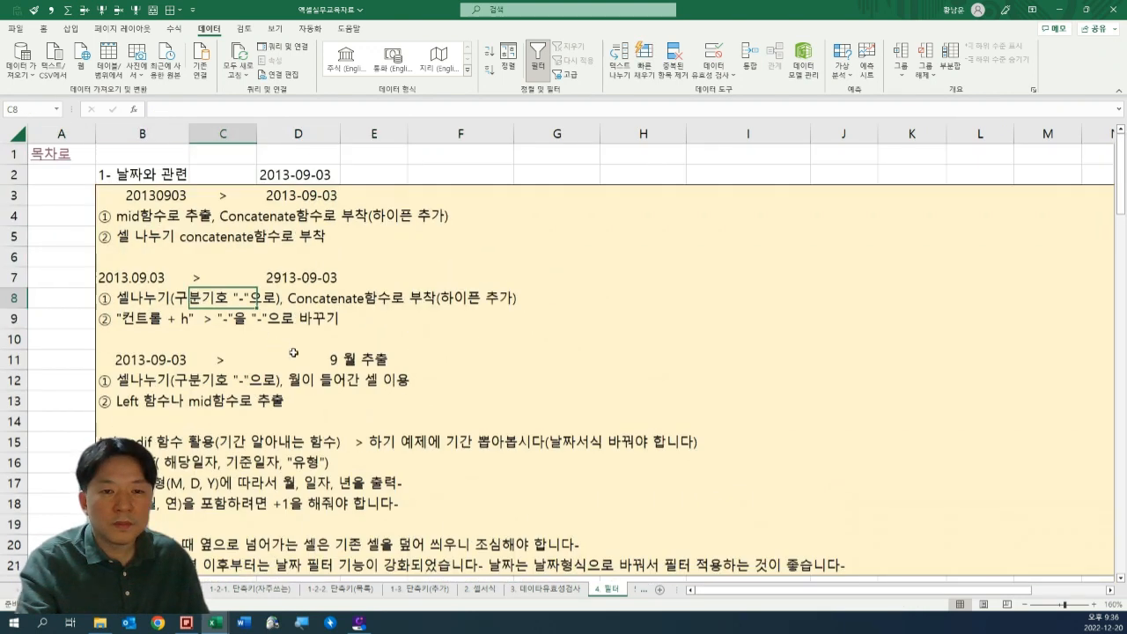
pyautogui.click(343, 359)
pyautogui.moveTo(343, 359); pyautogui.dragTo(99, 254)
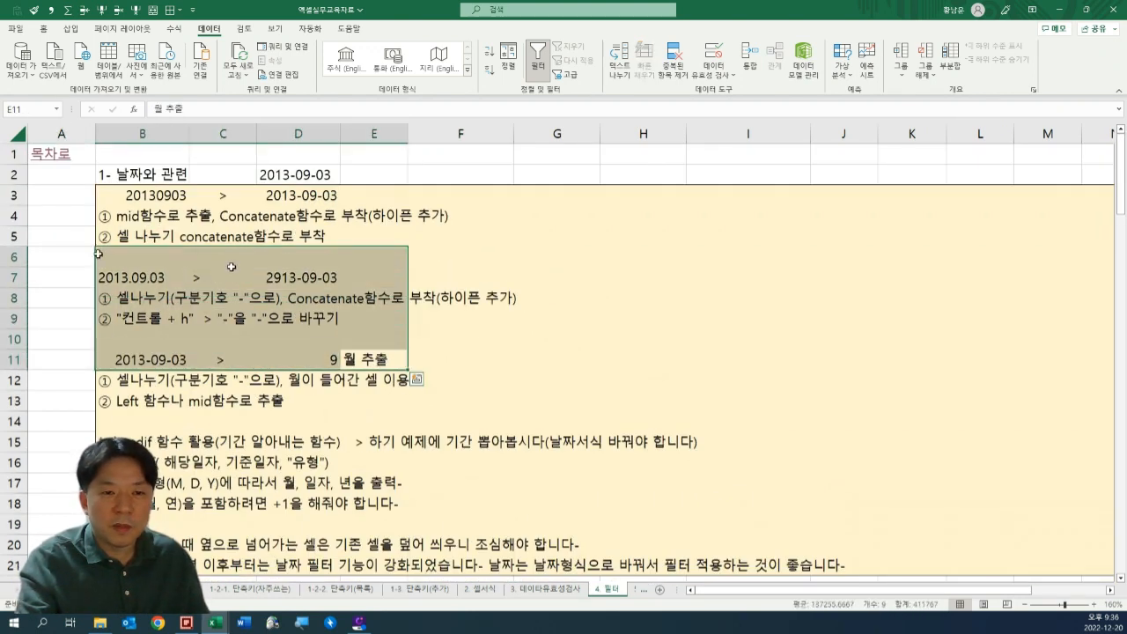
pyautogui.click(488, 303)
pyautogui.moveTo(106, 380); pyautogui.dragTo(564, 404)
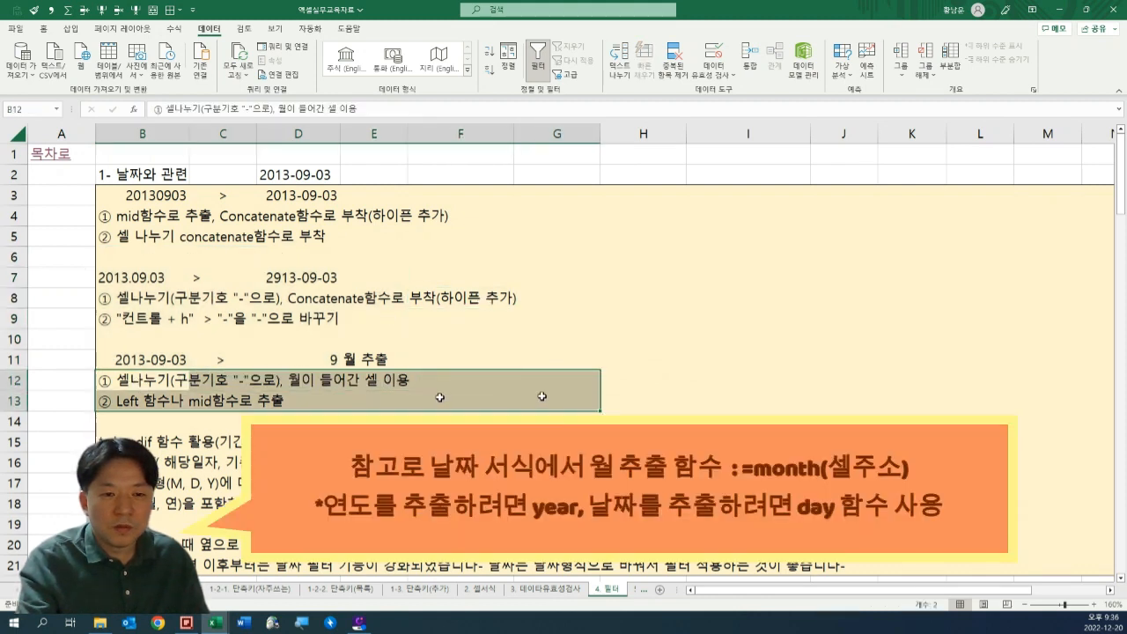
pyautogui.scroll(-2, 185, 364)
pyautogui.click(138, 323)
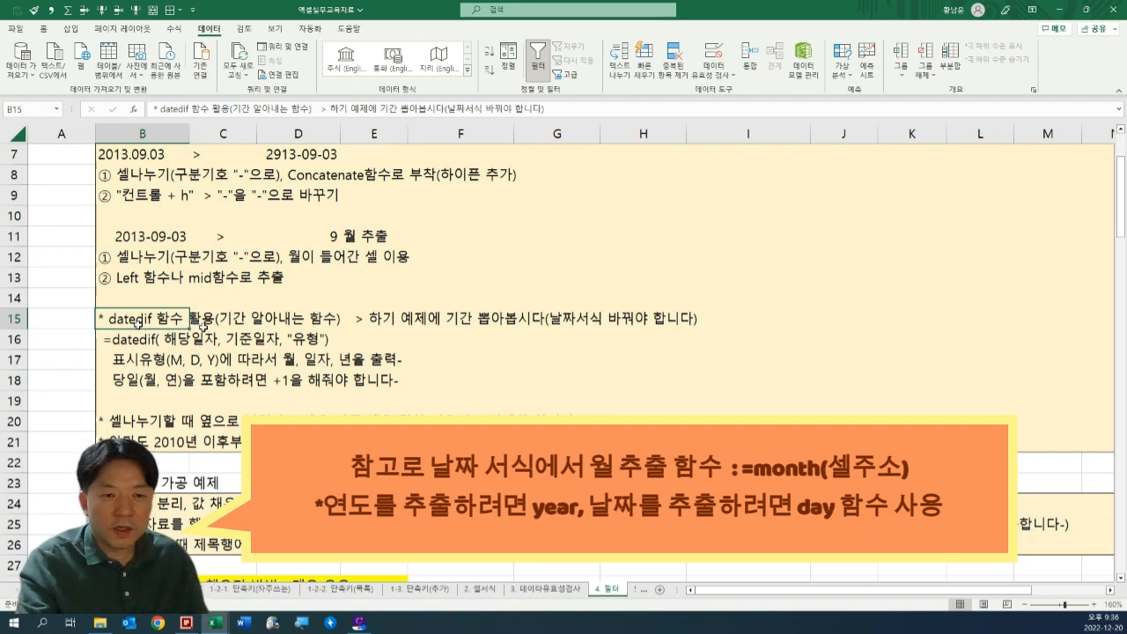
# Enter the date 2022-12-31 in cell F1 above the notes.
pyautogui.click(140, 300)
pyautogui.scroll(1, 218, 344)
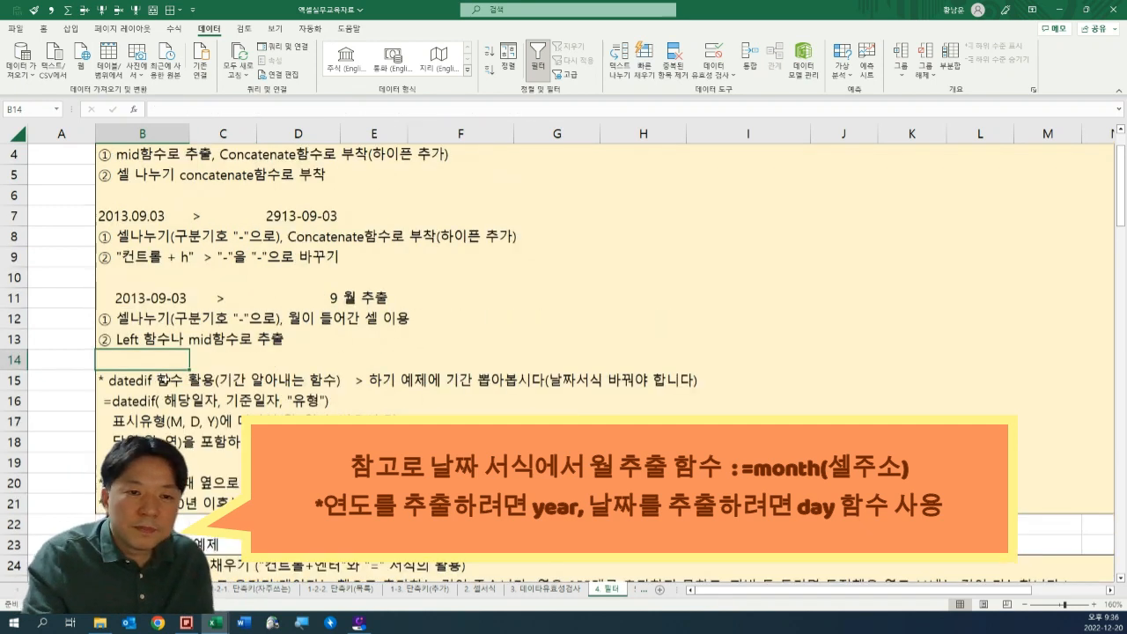
pyautogui.scroll(1, 352, 353)
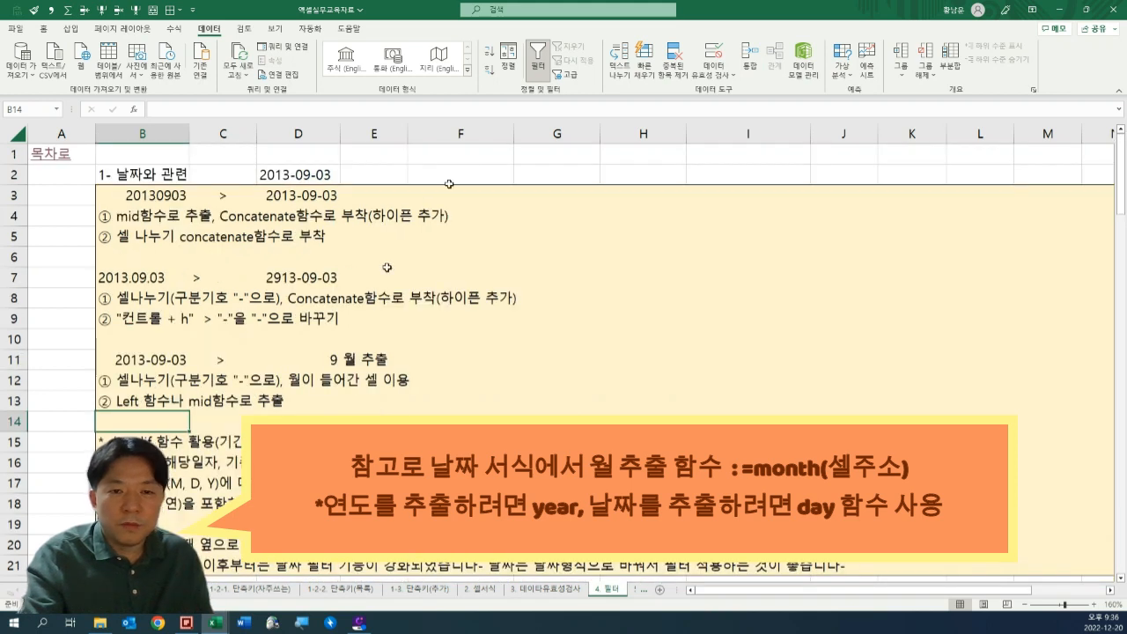
pyautogui.click(482, 169)
pyautogui.click(298, 177)
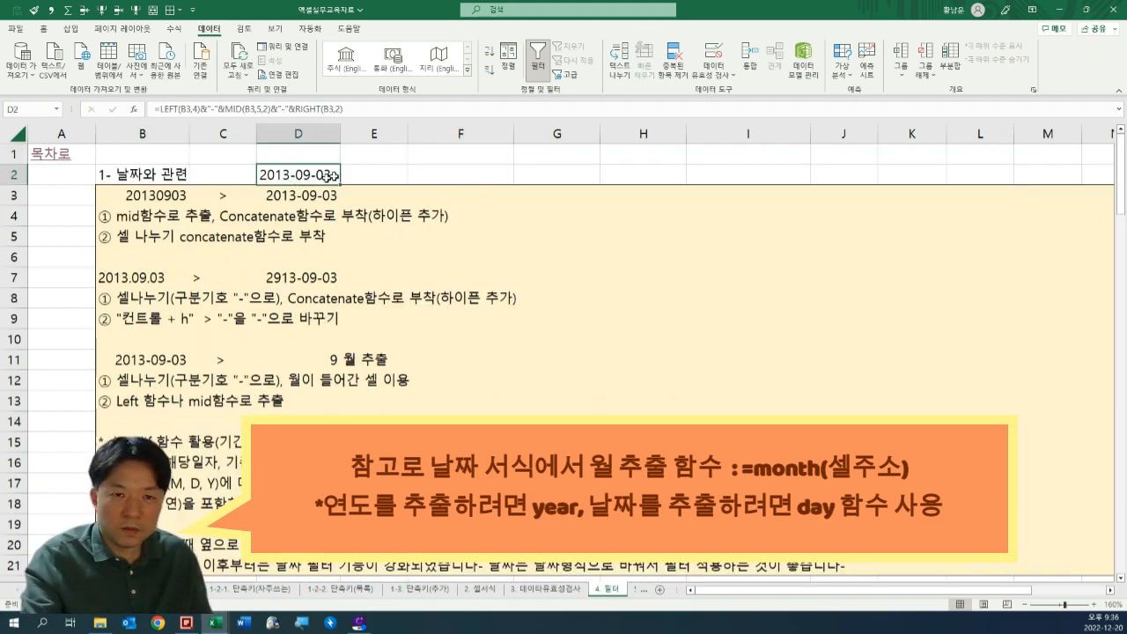
pyautogui.click(462, 156)
pyautogui.write('20')
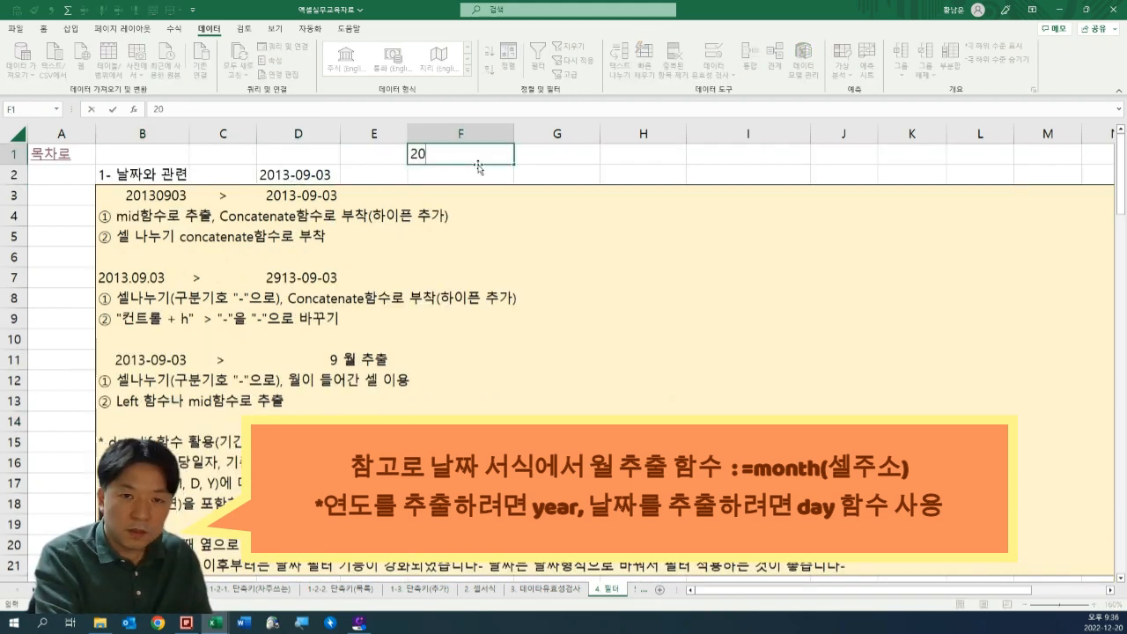
pyautogui.press('BackSpace')
pyautogui.press('BackSpace')
pyautogui.write('02')
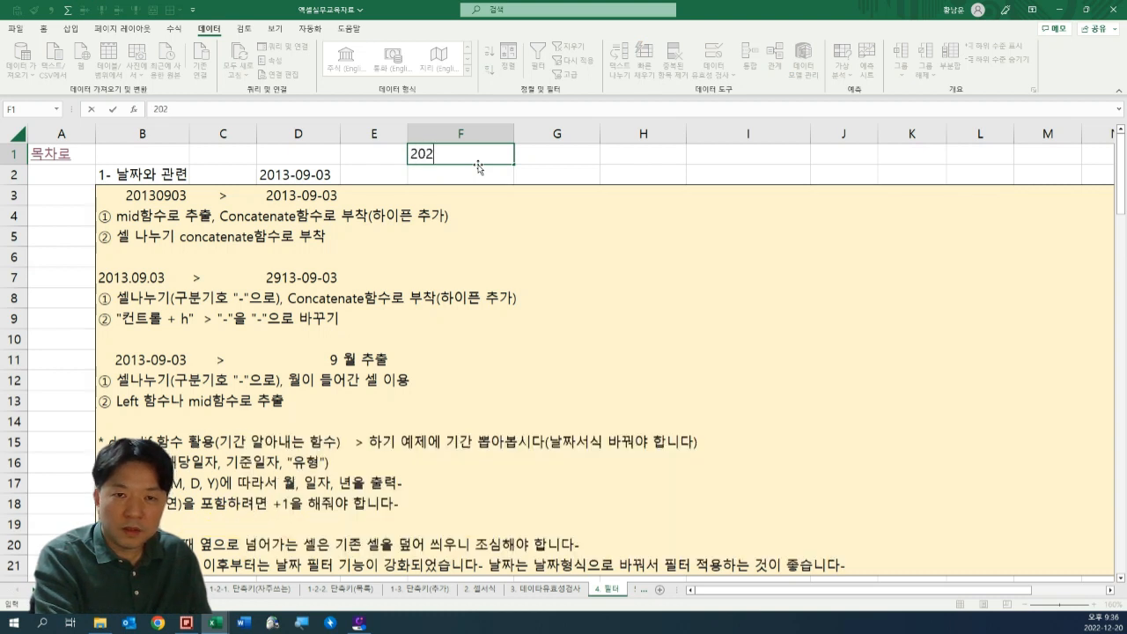
pyautogui.write('2-12-31')
pyautogui.press('Return')
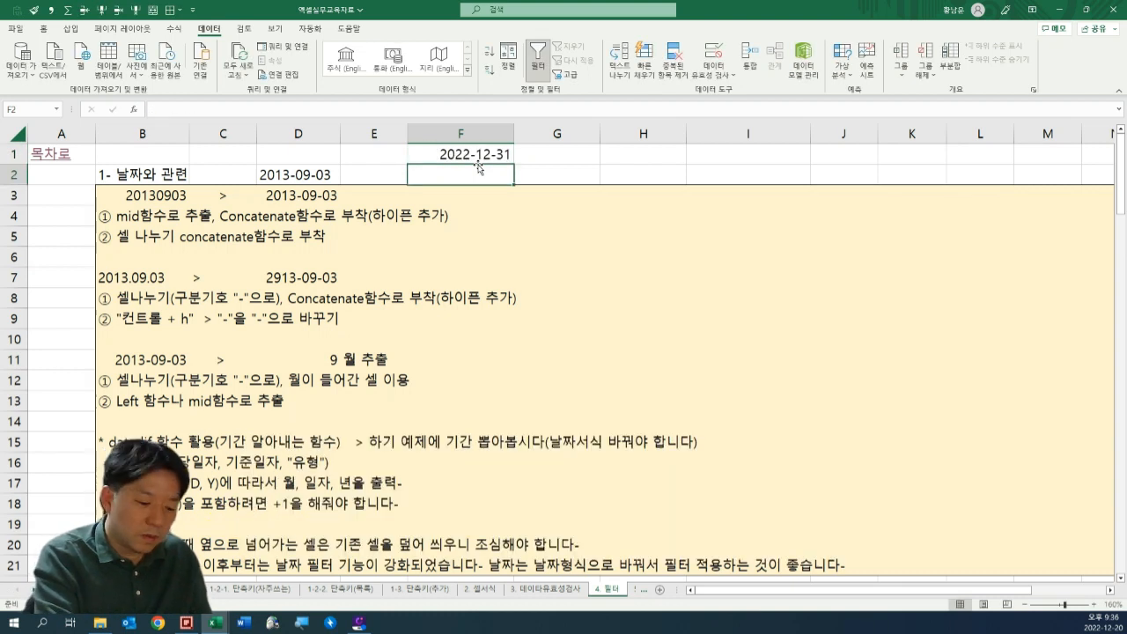
pyautogui.write('0')
pyautogui.write('022-12-15')
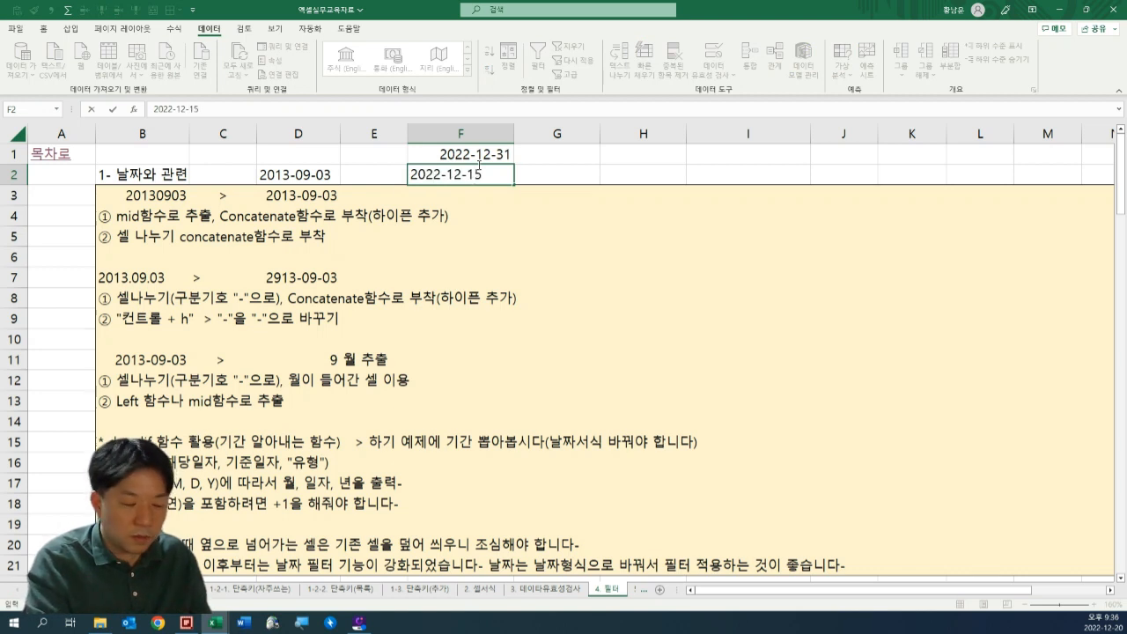
# Enter the date 2022-12-15 in cell F2.
pyautogui.press('Tab')
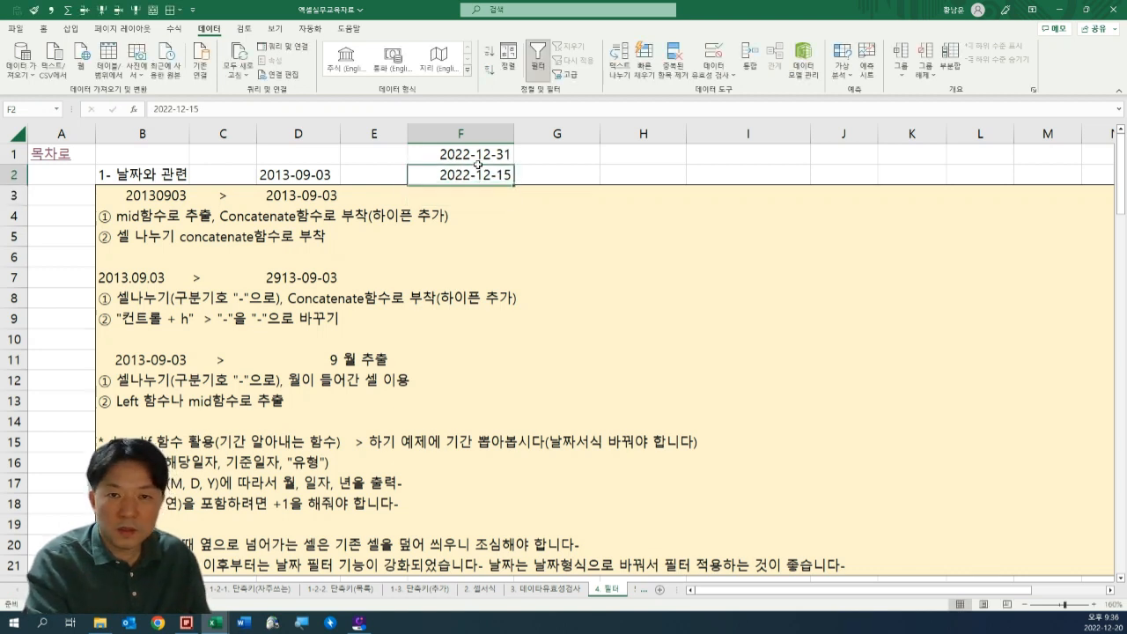
# Change the day of the date in F2 so it reads 2022-12-20.
pyautogui.press('Left')
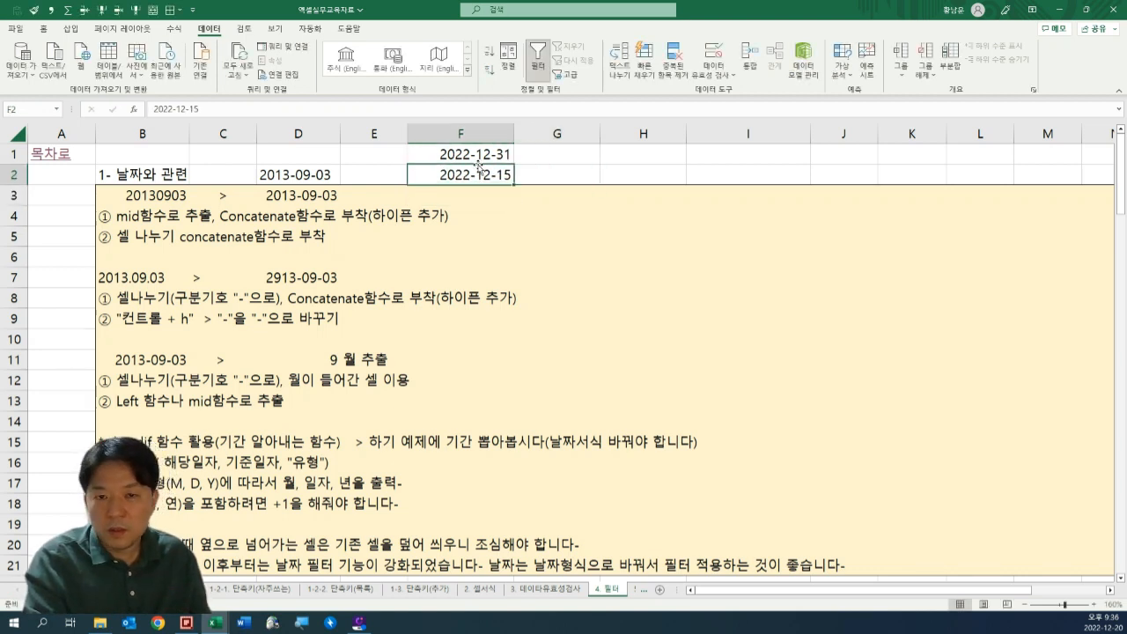
pyautogui.press('F2')
pyautogui.press('Left')
pyautogui.press('Left')
pyautogui.hotkey('shift', 'End')
pyautogui.write('20')
pyautogui.press('Tab')
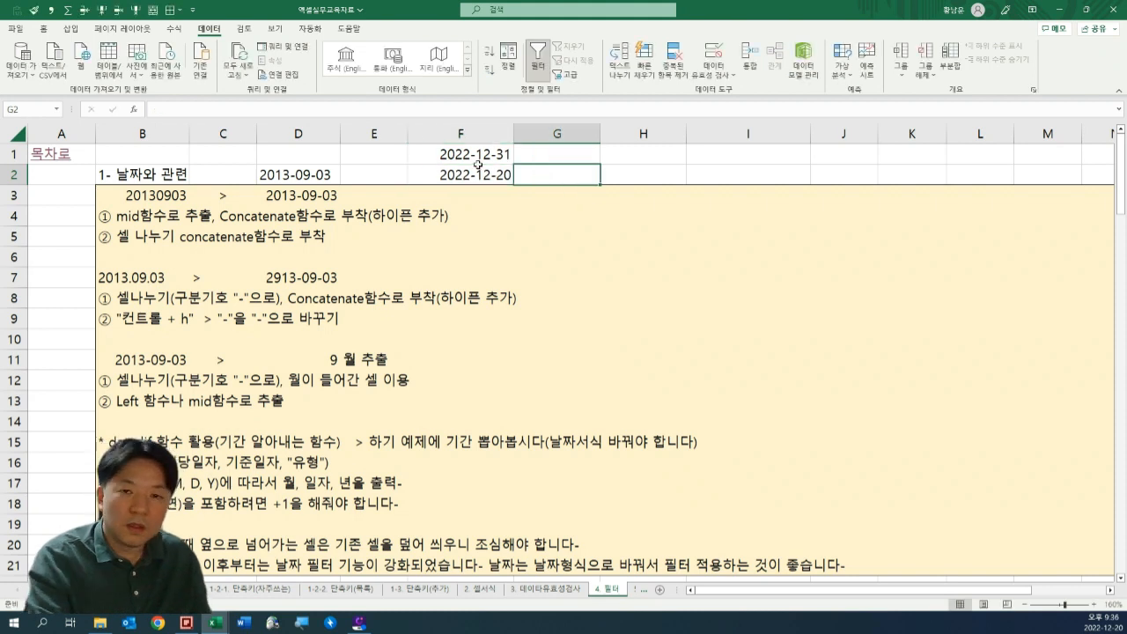
# Calculate the number of days between the two dates in G2 with =F1-F2, and check the formula's references.
pyautogui.write('=')
pyautogui.click(476, 168)
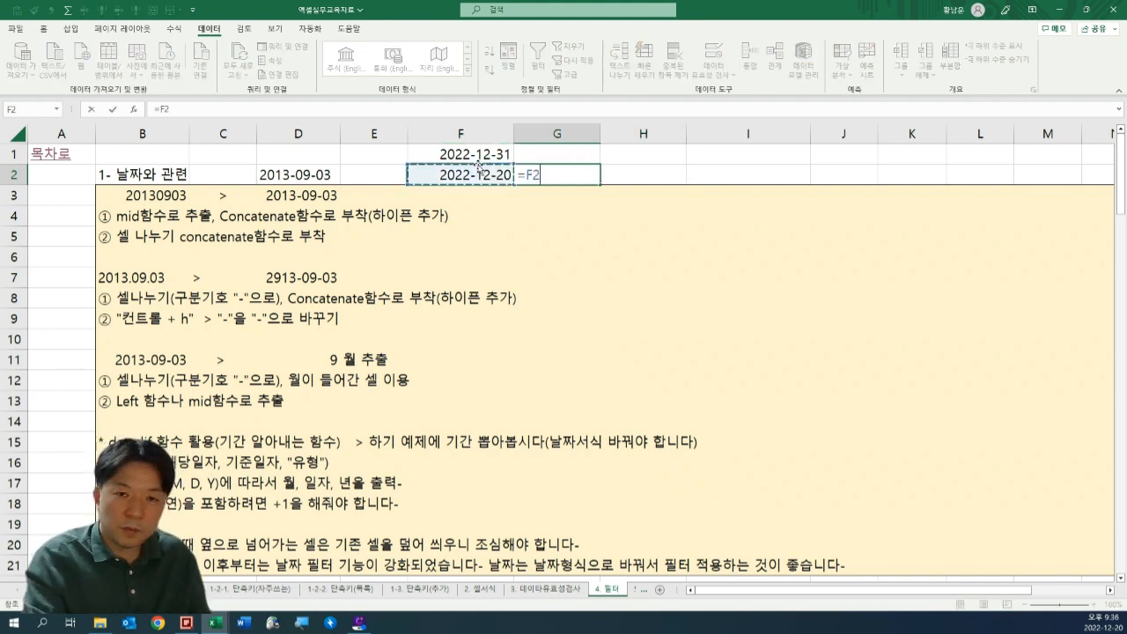
pyautogui.click(477, 162)
pyautogui.write('-')
pyautogui.click(478, 167)
pyautogui.press('Return')
pyautogui.press('Up')
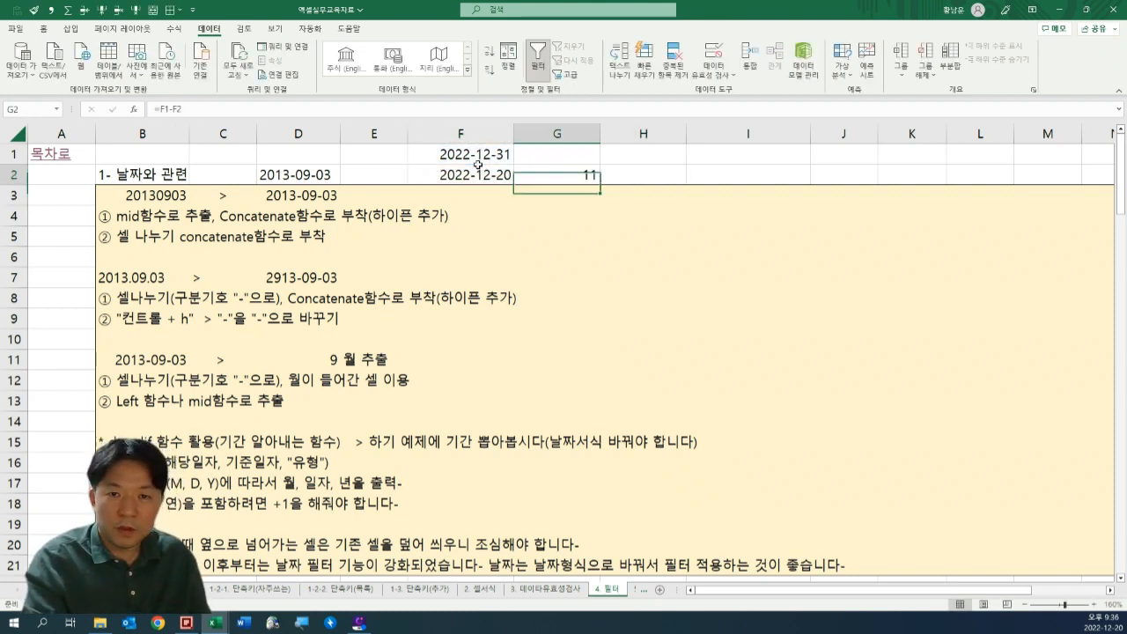
pyautogui.press('F2')
pyautogui.press('Escape')
pyautogui.press('F2')
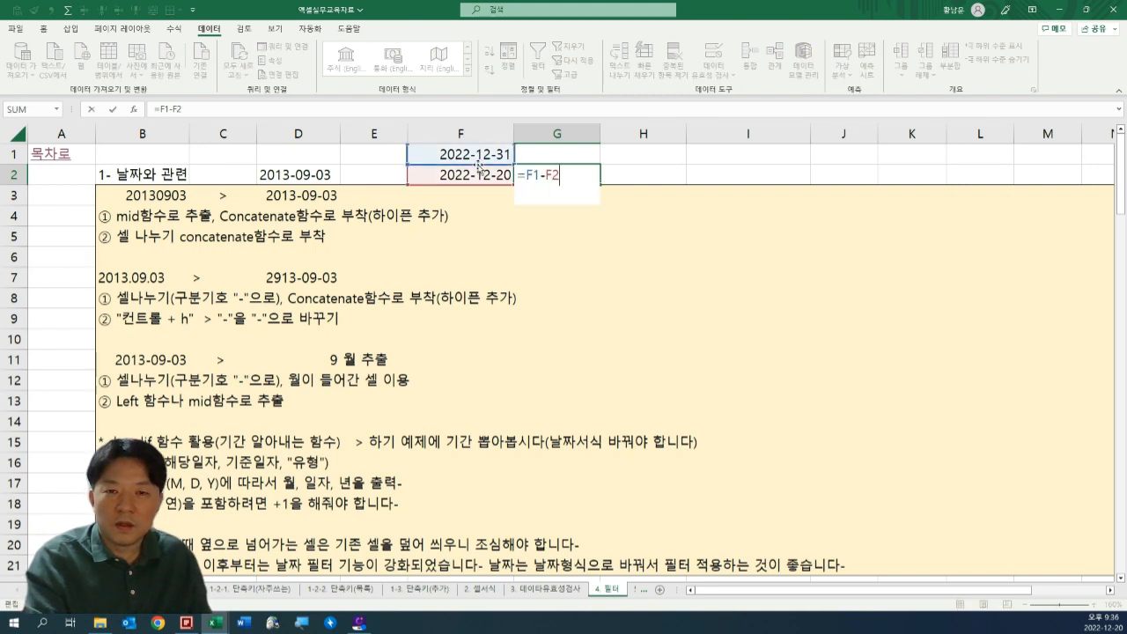
pyautogui.press('Escape')
# Convert the day difference to months in H2 with the formula =G2/30.
pyautogui.press('Right')
pyautogui.write('=')
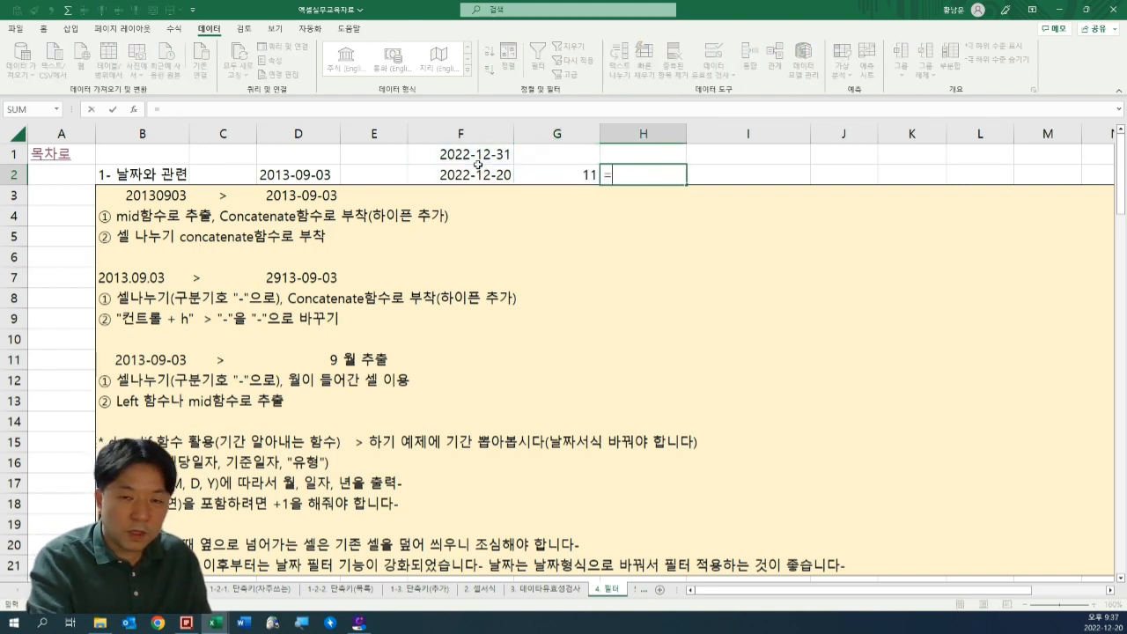
pyautogui.press('Left')
pyautogui.write('/')
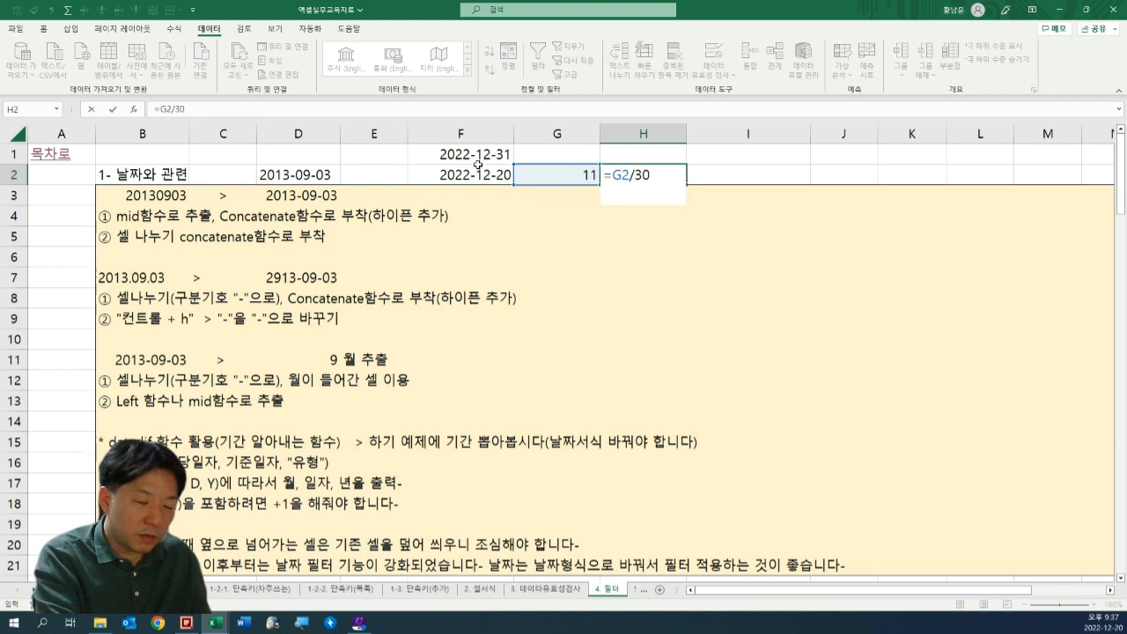
pyautogui.write('30')
pyautogui.hotkey('ctrl', 'Return')
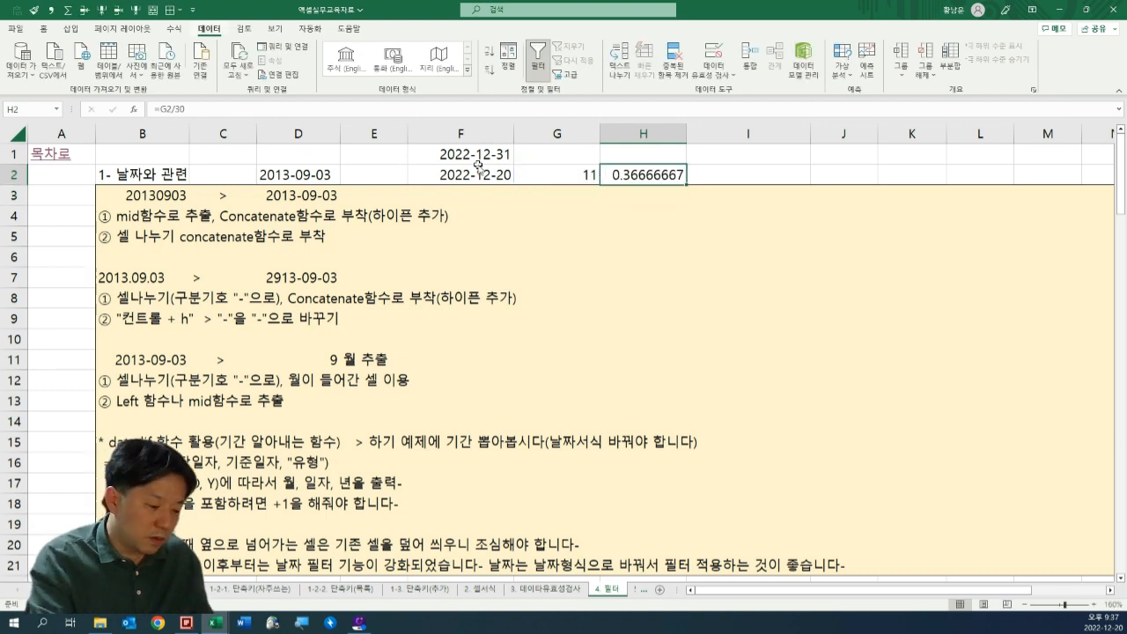
# Format the month result in H2 as a whole number without decimals.
pyautogui.hotkey('alt', '3')
pyautogui.press('Right')
pyautogui.press('Left')
pyautogui.hotkey('shift', 'Left')
pyautogui.hotkey('shift', 'Right')
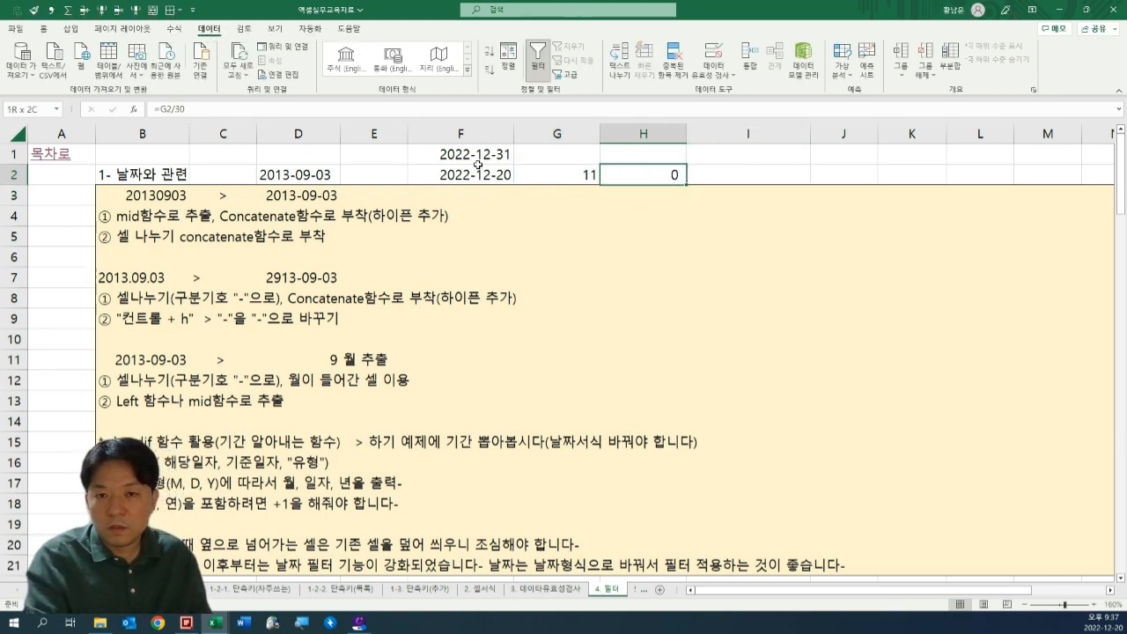
pyautogui.press('F2')
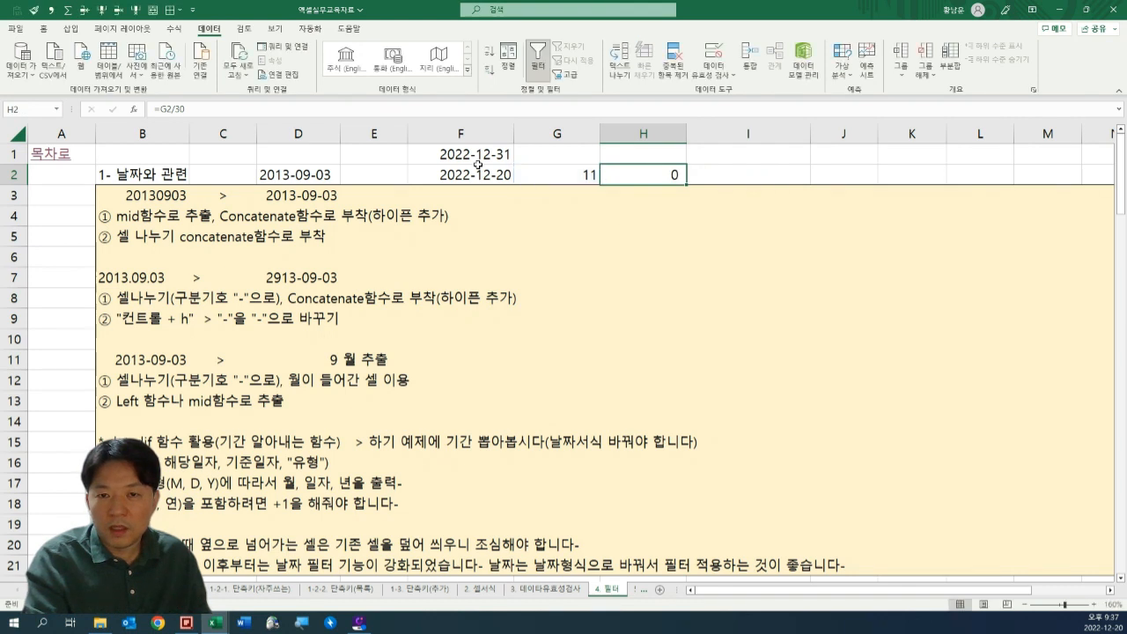
# Convert the day difference to years in I2 with =G2/365 and format it as a whole number.
pyautogui.press('Right')
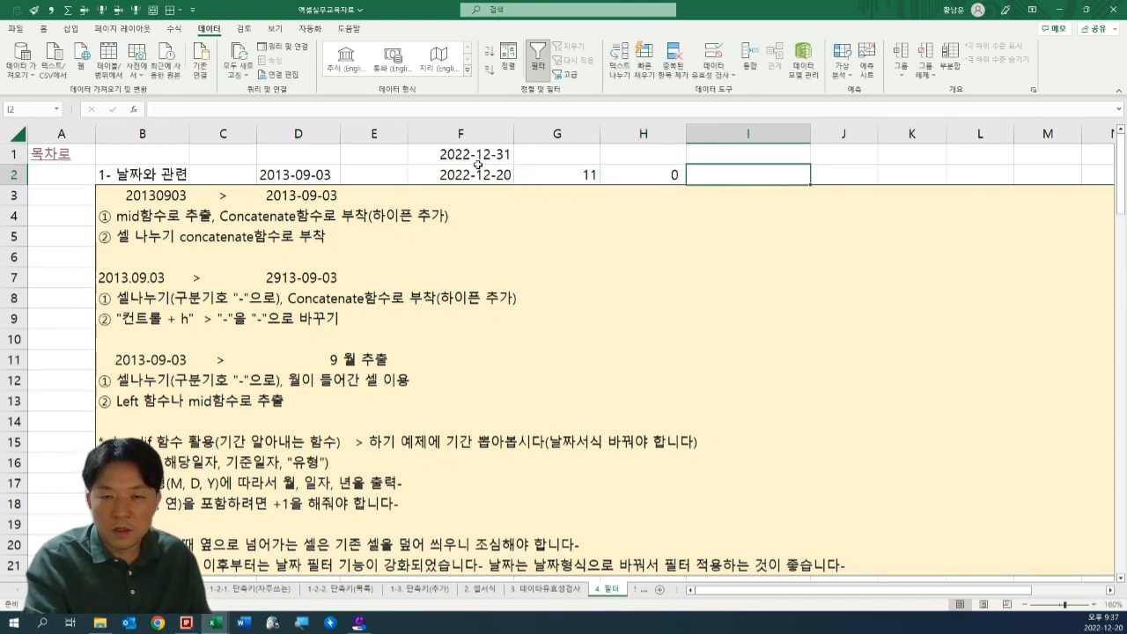
pyautogui.write('=')
pyautogui.press('Left')
pyautogui.press('Left')
pyautogui.write('/')
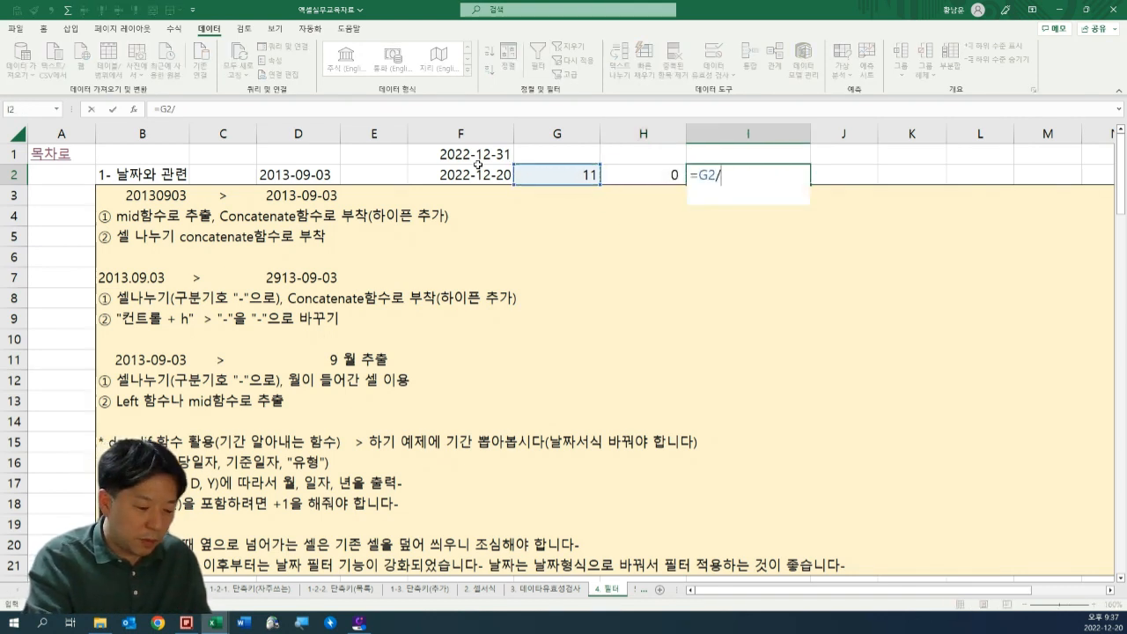
pyautogui.hotkey('ctrl', 'Return')
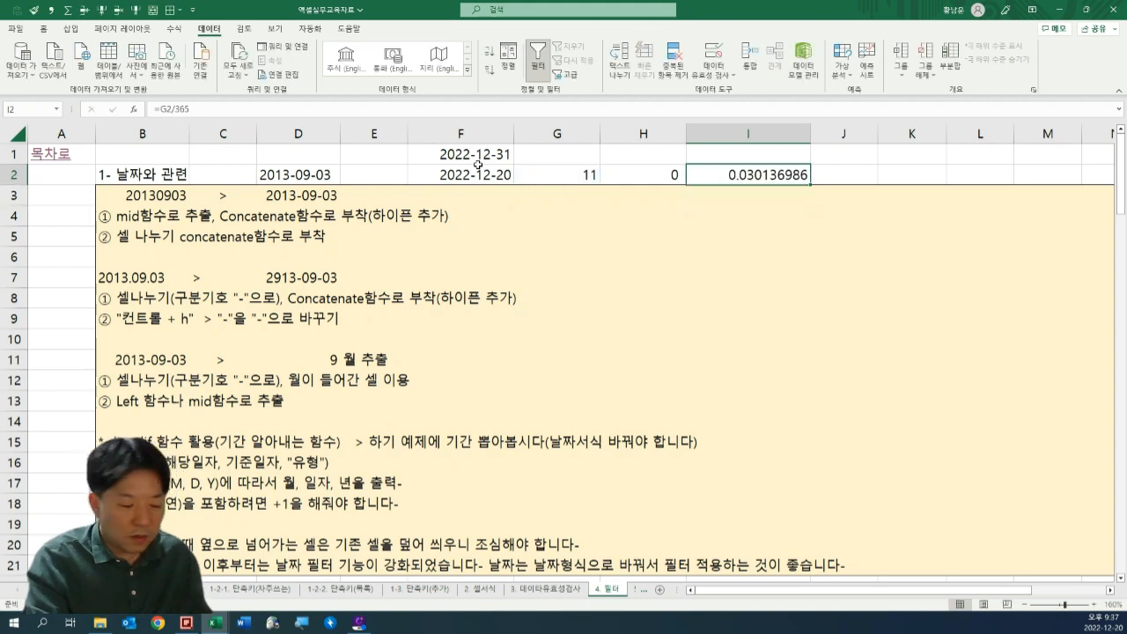
pyautogui.hotkey('ctrl', 'shift', '3')
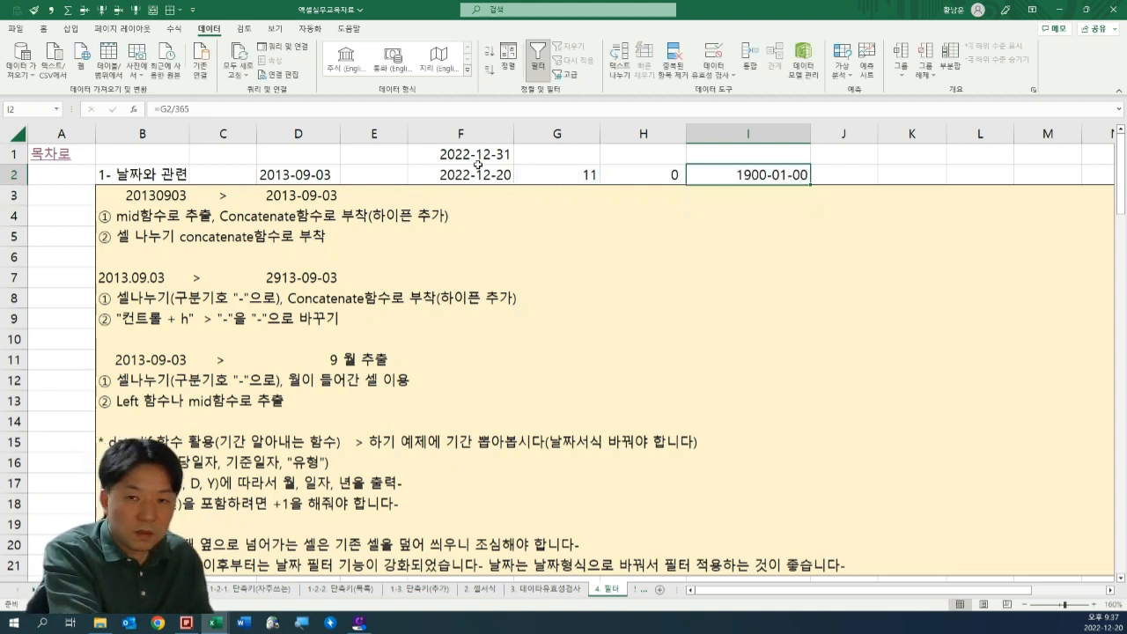
pyautogui.hotkey('ctrl', 'shift', '1')
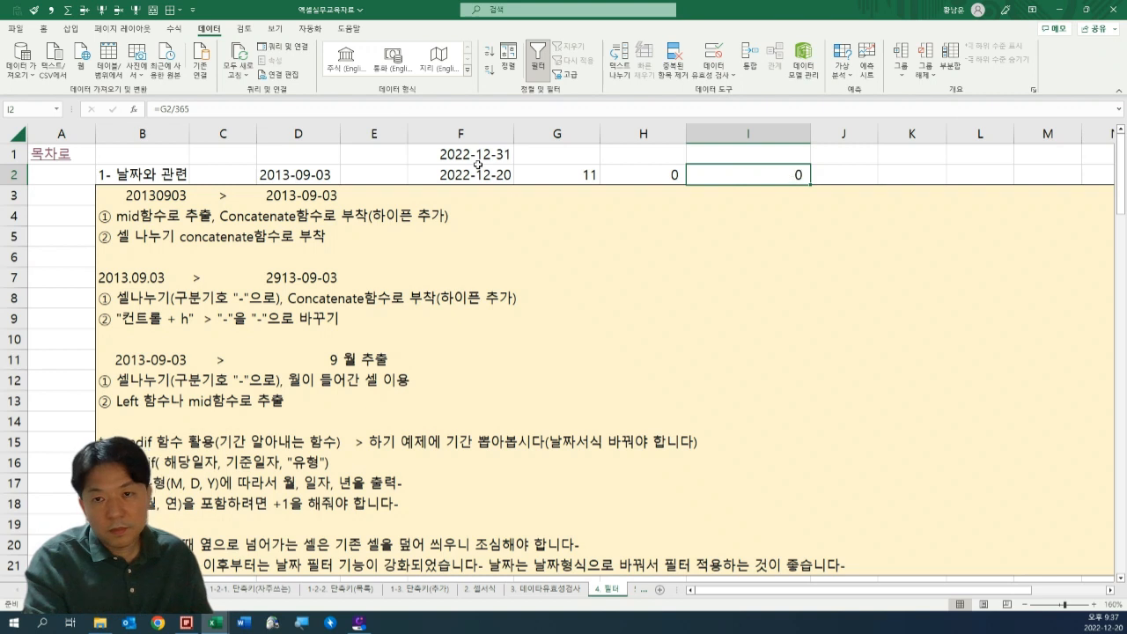
# Review the day-difference formula in G2 and the month and year conversions in H2 and I2.
pyautogui.press('Left')
pyautogui.press('Left')
pyautogui.press('F2')
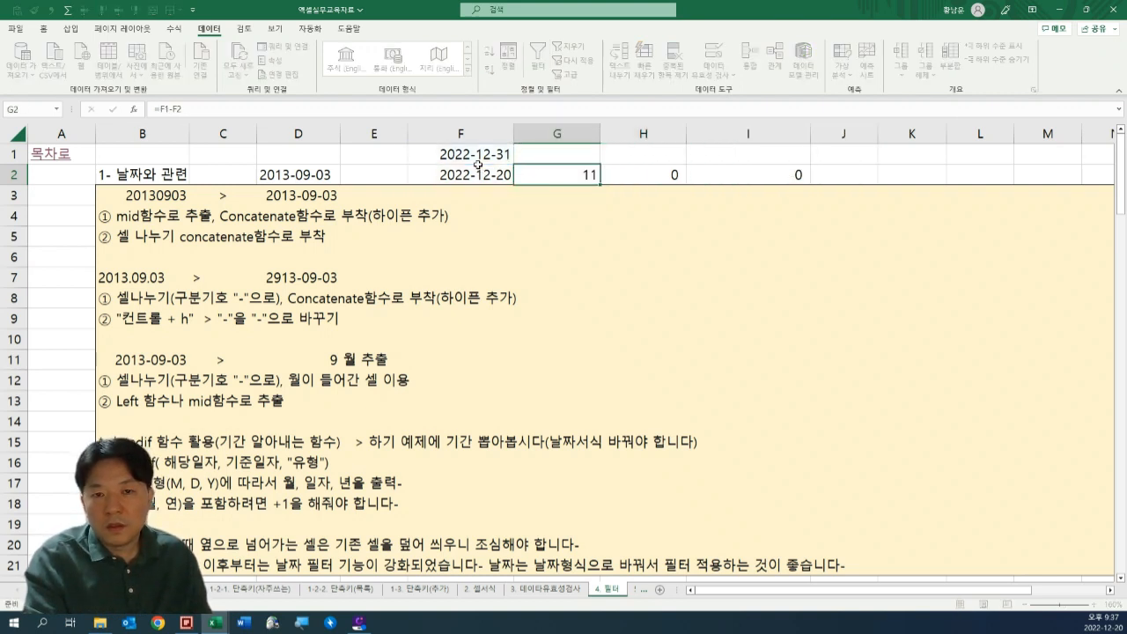
pyautogui.press('Right')
pyautogui.press('Left')
pyautogui.press('Right')
pyautogui.press('Right')
pyautogui.press('Left')
pyautogui.press('F2')
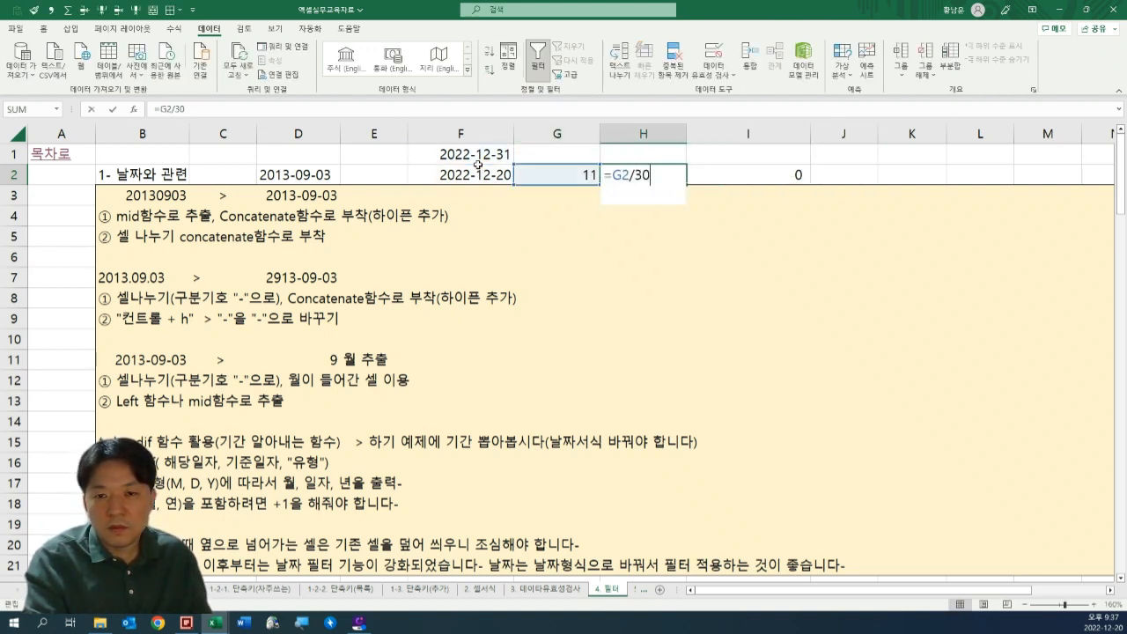
pyautogui.press('Escape')
pyautogui.press('Right')
pyautogui.press('Left')
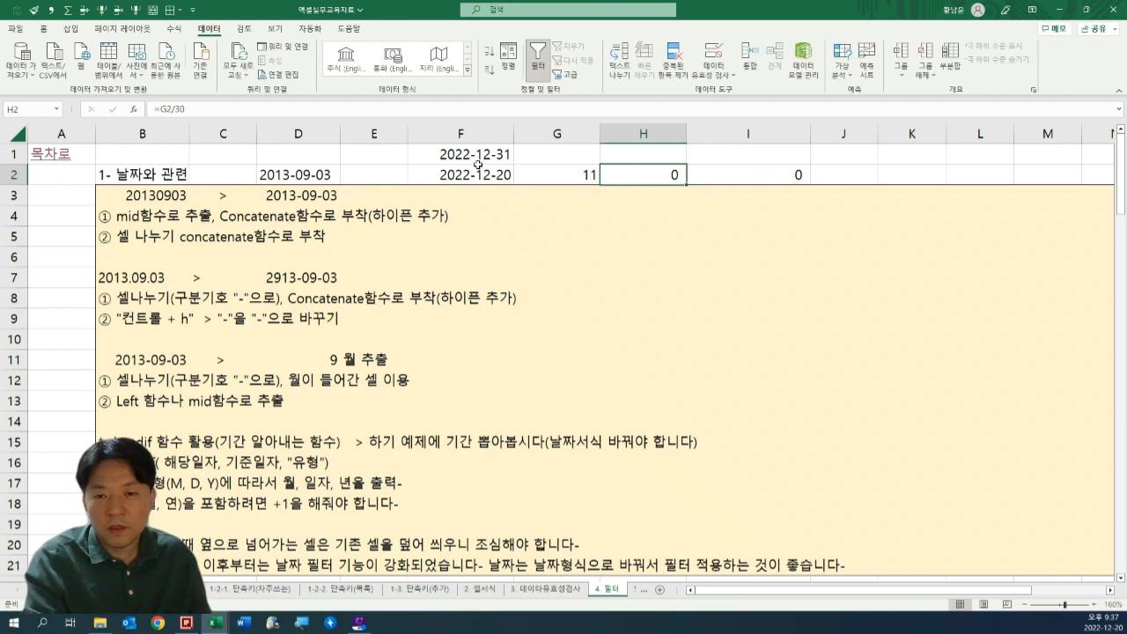
# Clear the month and year calculations from H2 and I2.
pyautogui.hotkey('shift', 'Right')
pyautogui.hotkey('shift', 'Right')
pyautogui.press('Delete')
pyautogui.press('Right')
pyautogui.press('Left')
pyautogui.press('Left')
# Examine the subtraction formula in G2 together with the end date in F1 and the start date in F2.
pyautogui.press('F2')
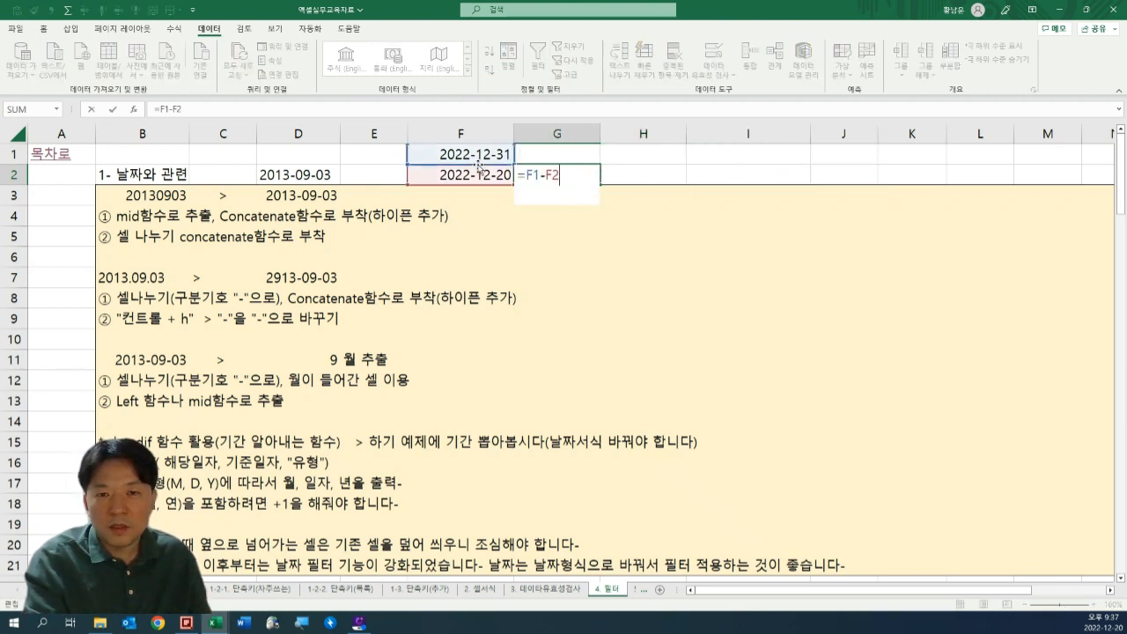
pyautogui.press('Escape')
pyautogui.press('F2')
pyautogui.press('Escape')
pyautogui.press('Left')
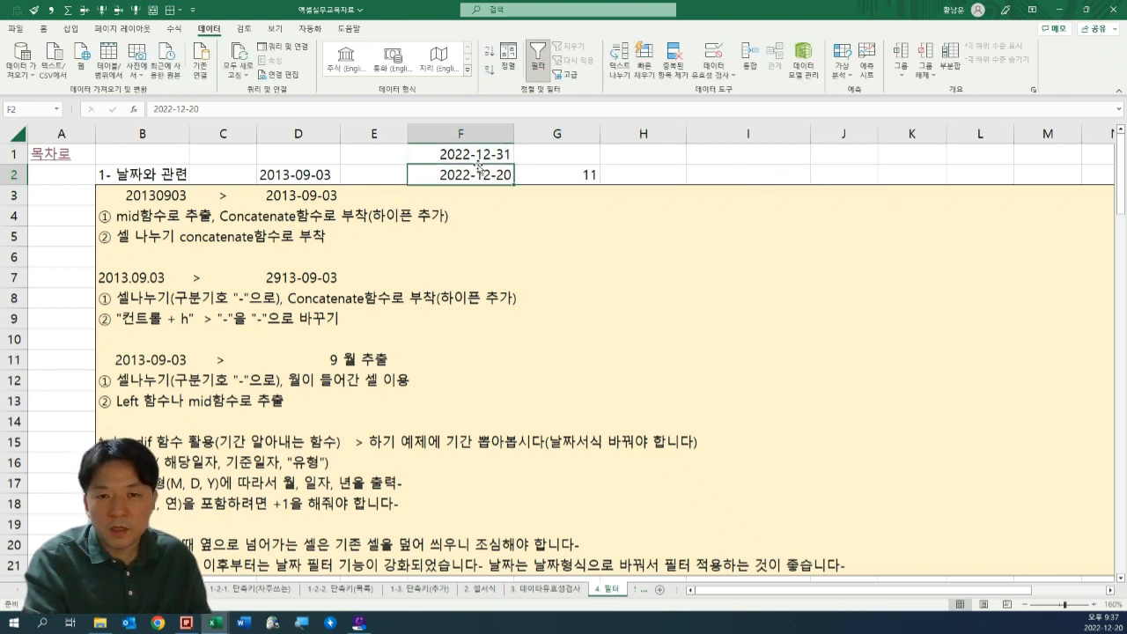
pyautogui.press('Right')
pyautogui.press('Left')
pyautogui.press('Right')
pyautogui.press('Left')
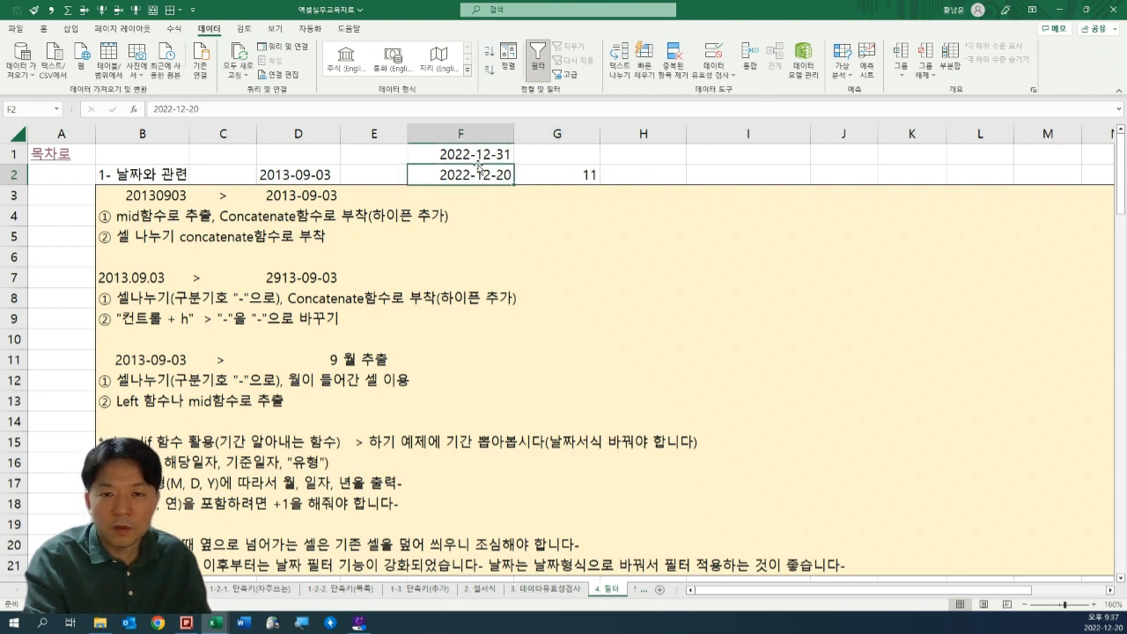
pyautogui.press('Up')
pyautogui.press('F2')
pyautogui.press('Escape')
pyautogui.press('F2')
pyautogui.press('Escape')
pyautogui.press('Down')
pyautogui.press('F2')
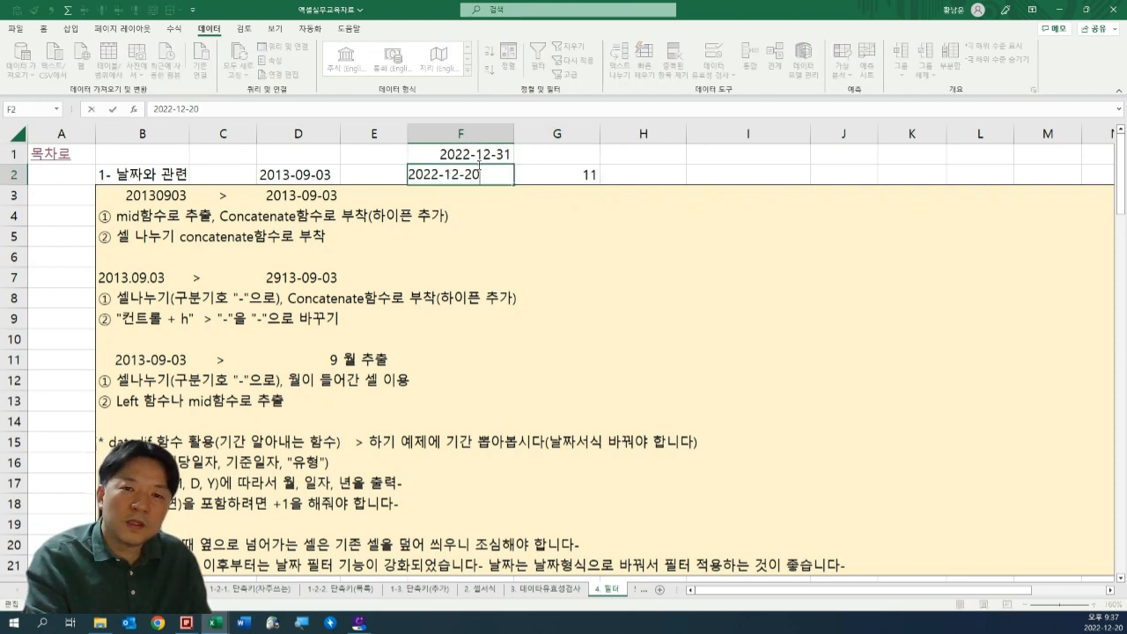
pyautogui.press('Escape')
pyautogui.press('Right')
pyautogui.press('Return')
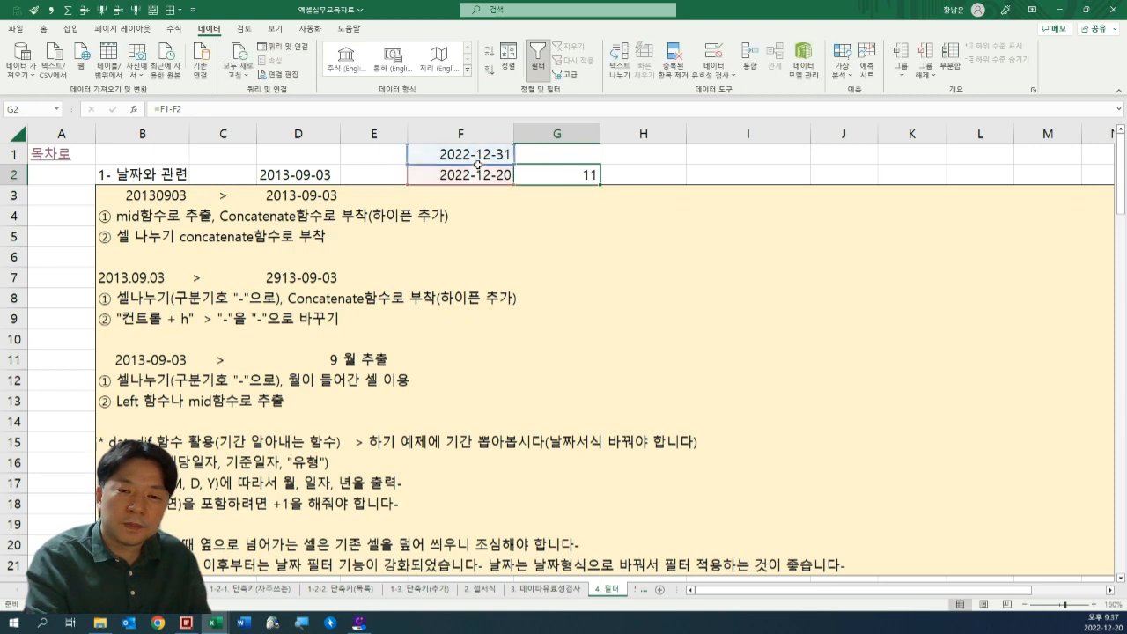
pyautogui.click(477, 167)
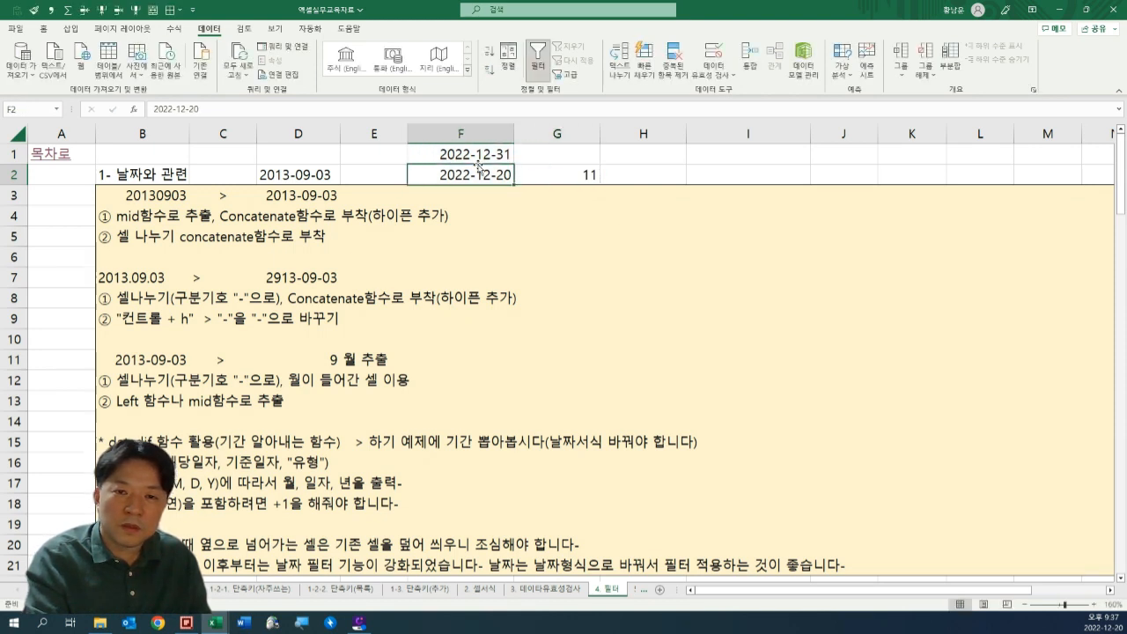
pyautogui.press('Right')
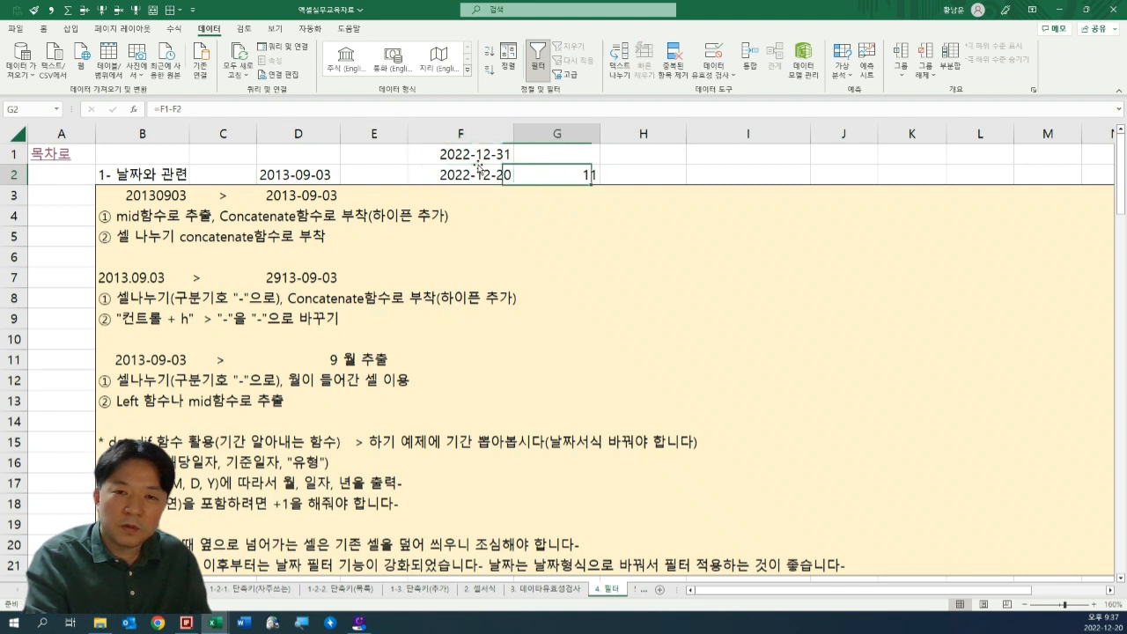
pyautogui.press('Left')
pyautogui.press('Up')
pyautogui.press('F2')
pyautogui.press('Return')
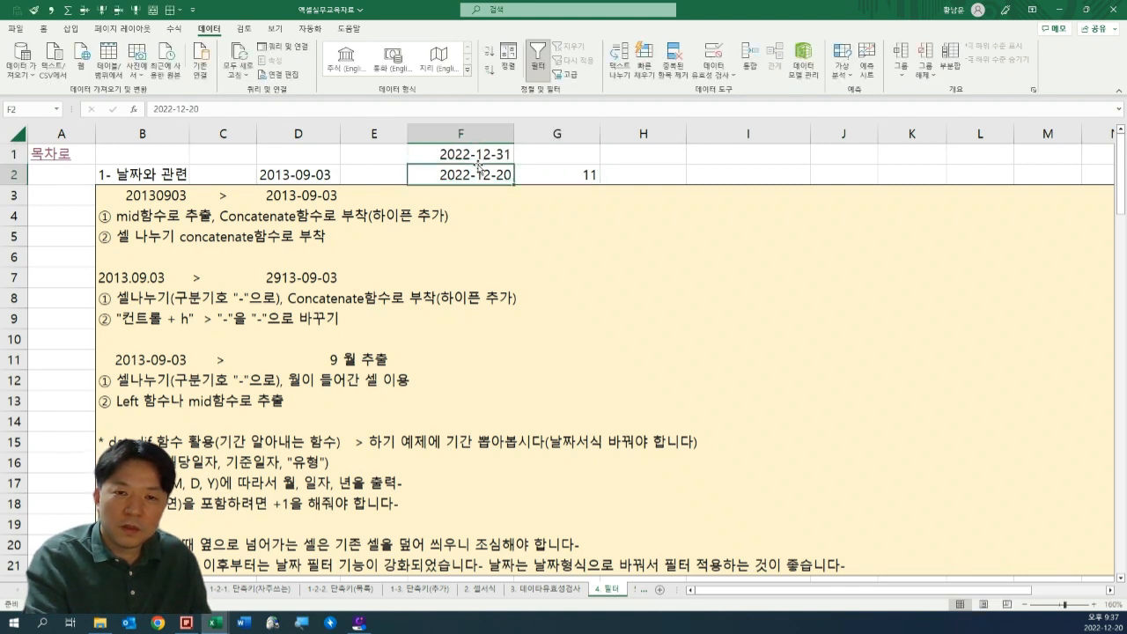
pyautogui.press('Right')
pyautogui.press('F2')
pyautogui.press('Escape')
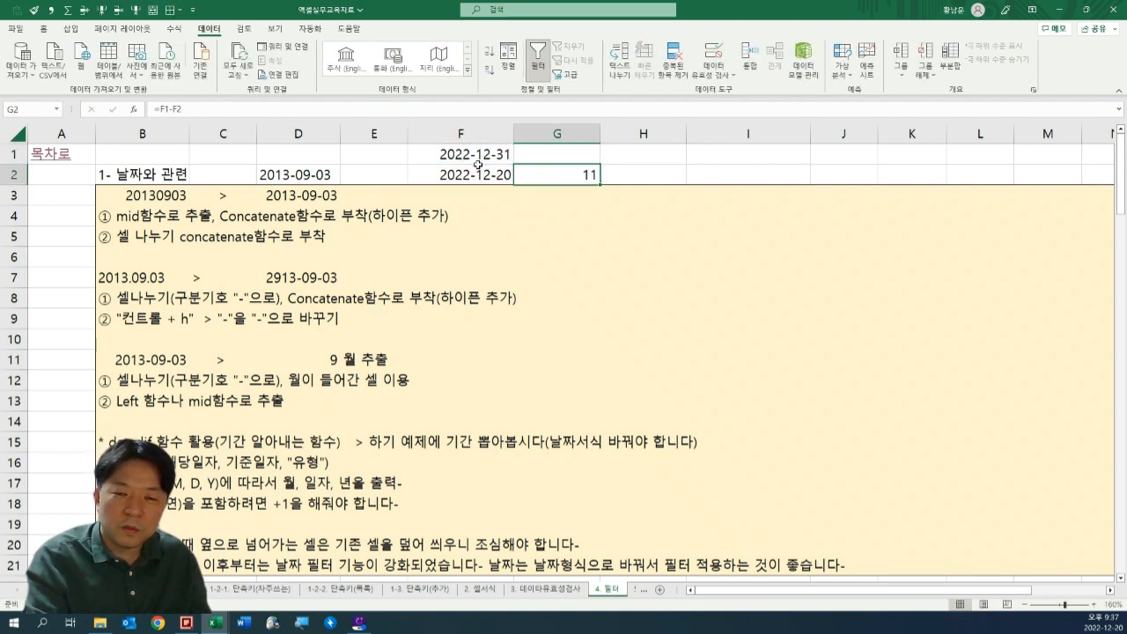
pyautogui.press('Right')
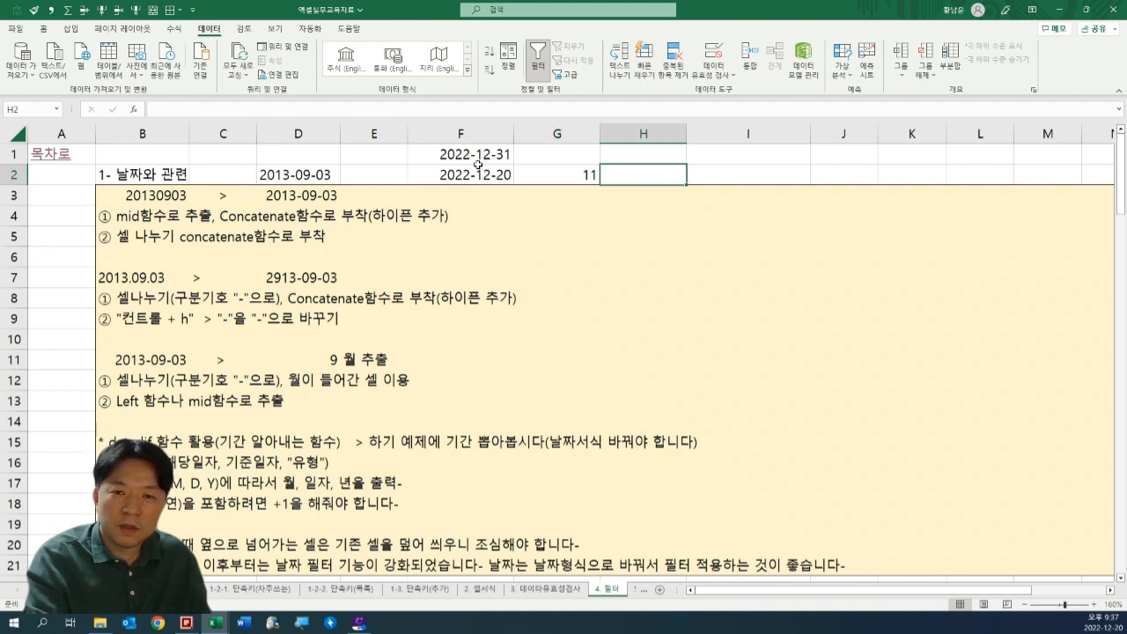
pyautogui.press('F2')
pyautogui.press('F2')
pyautogui.press('Escape')
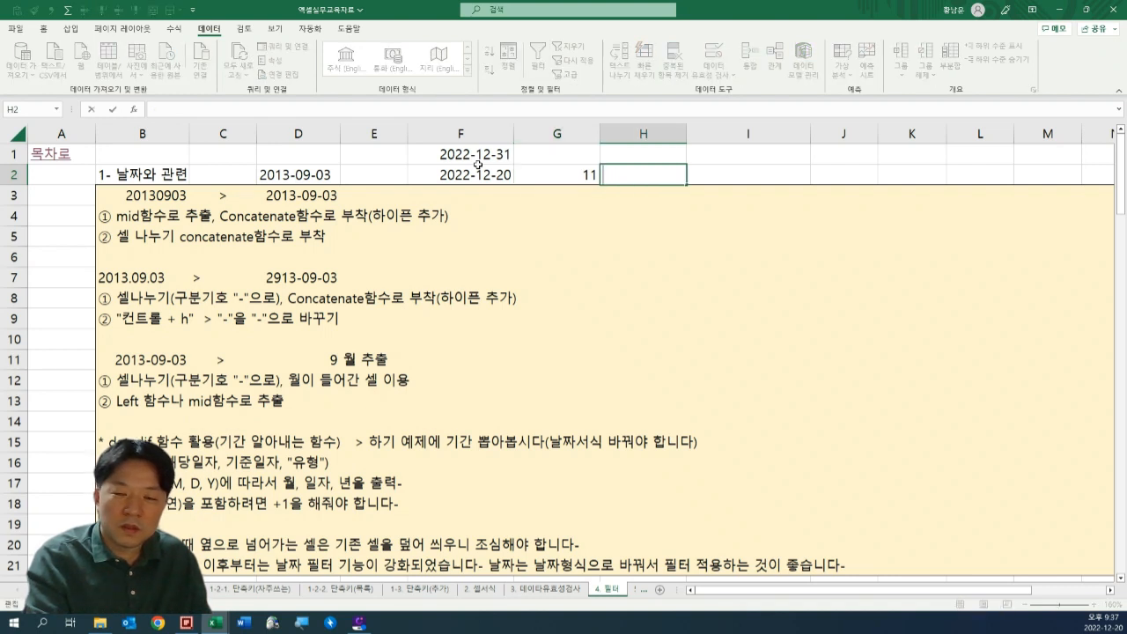
pyautogui.press('F2')
pyautogui.press('Escape')
pyautogui.press('F2')
pyautogui.press('Escape')
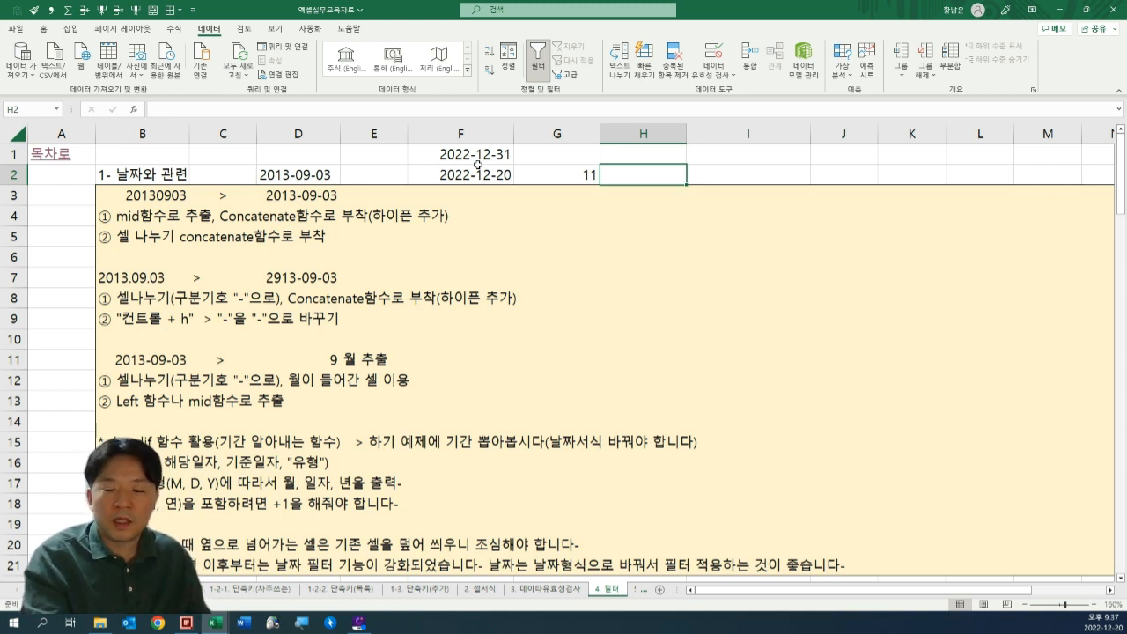
pyautogui.press('F2')
pyautogui.press('Escape')
pyautogui.press('Left')
pyautogui.press('Right')
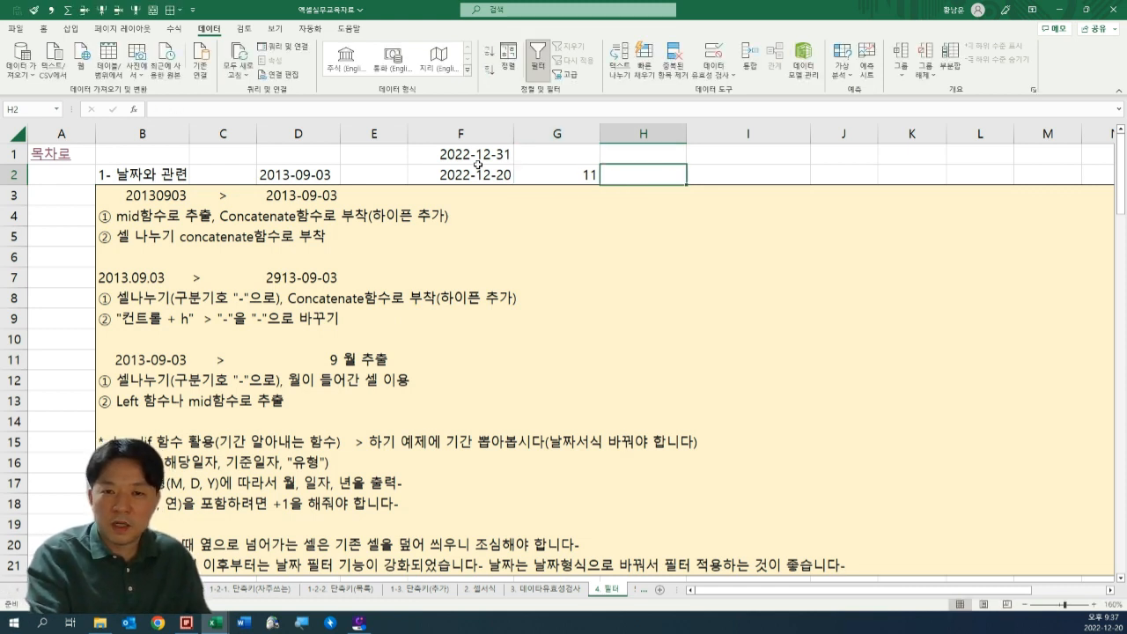
pyautogui.press('F2')
pyautogui.press('Escape')
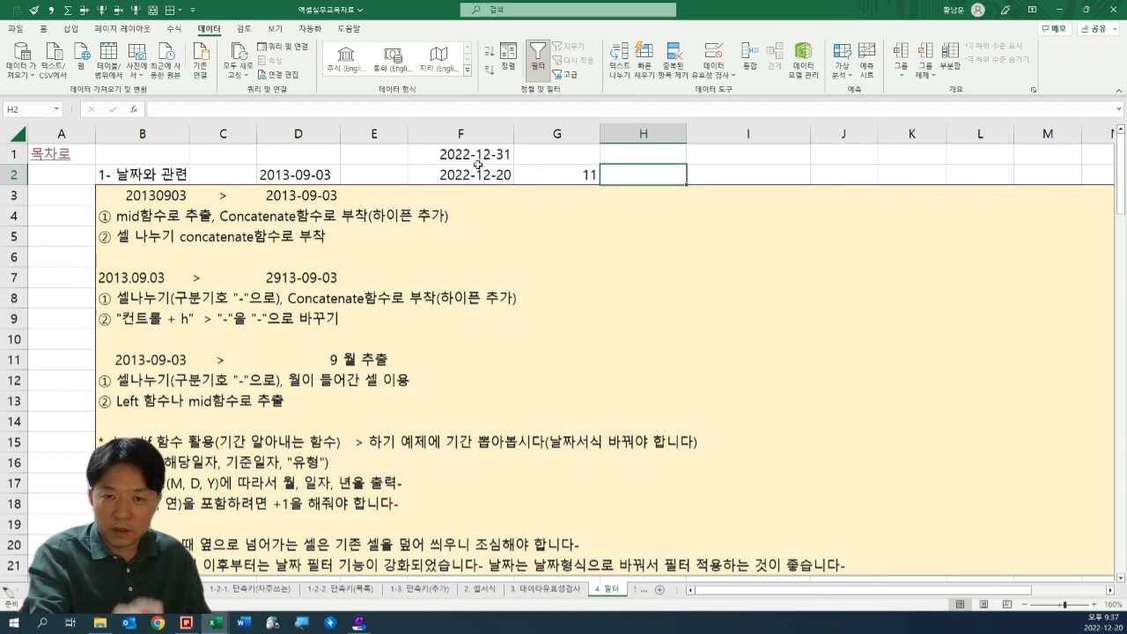
pyautogui.press('F2')
pyautogui.press('Escape')
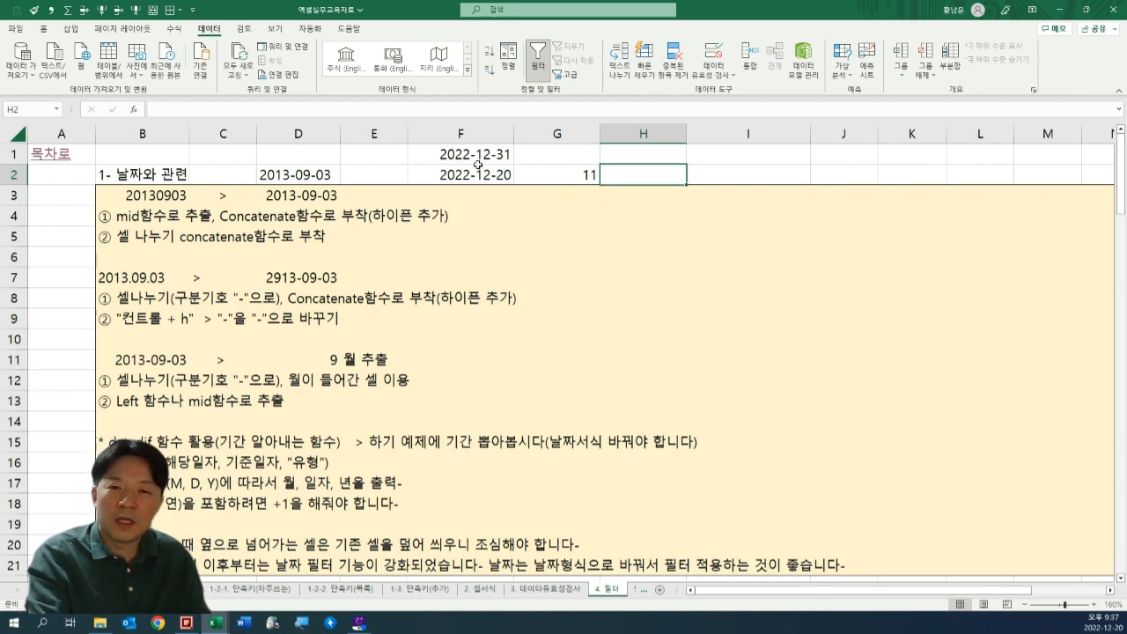
pyautogui.press('Left')
pyautogui.press('Right')
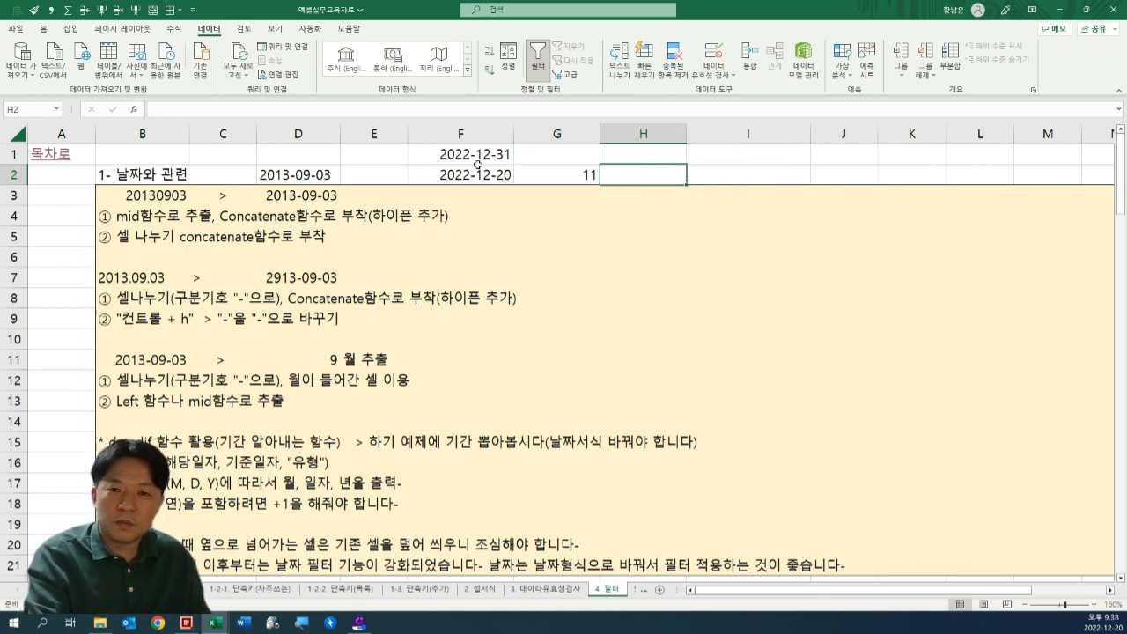
pyautogui.press('Left')
pyautogui.press('Left')
pyautogui.press('Left')
pyautogui.press('Right')
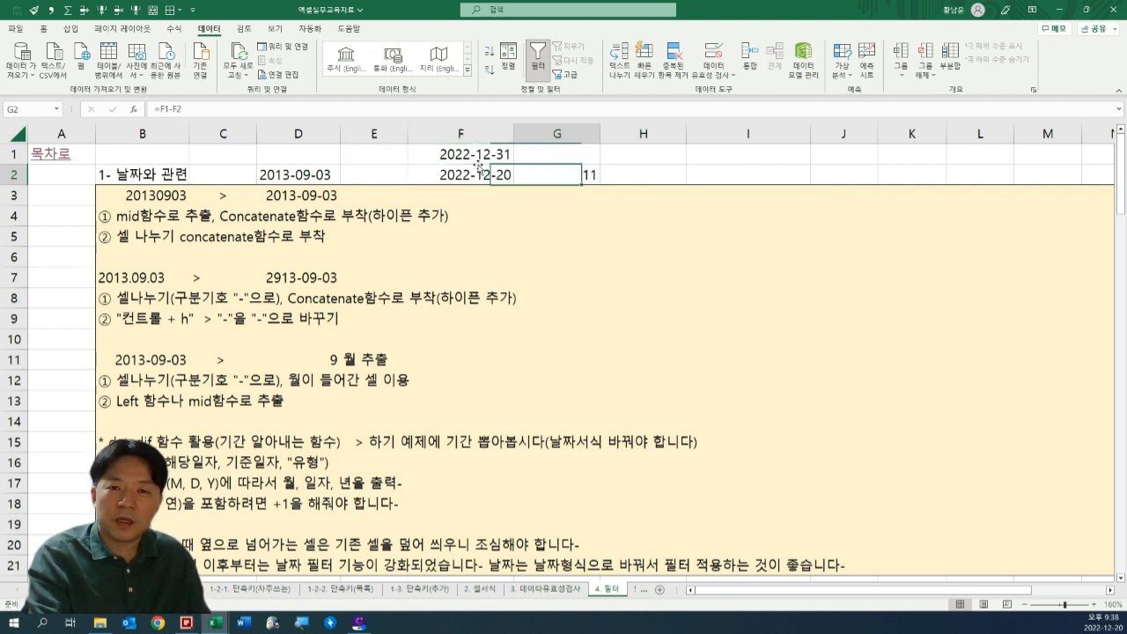
# Add 1 to the day-difference formula in G2 so it counts the start day, making it =F1-F2+1.
pyautogui.press('Right')
pyautogui.press('Right')
pyautogui.press('Left')
pyautogui.press('F2')
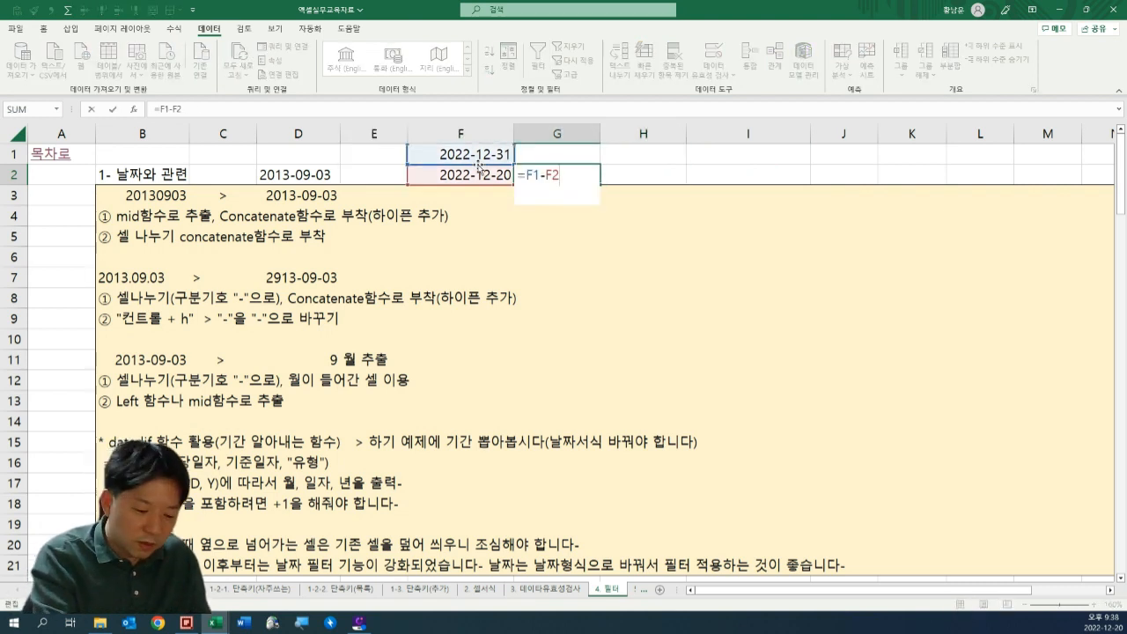
pyautogui.write('+1')
pyautogui.hotkey('ctrl', 'Return')
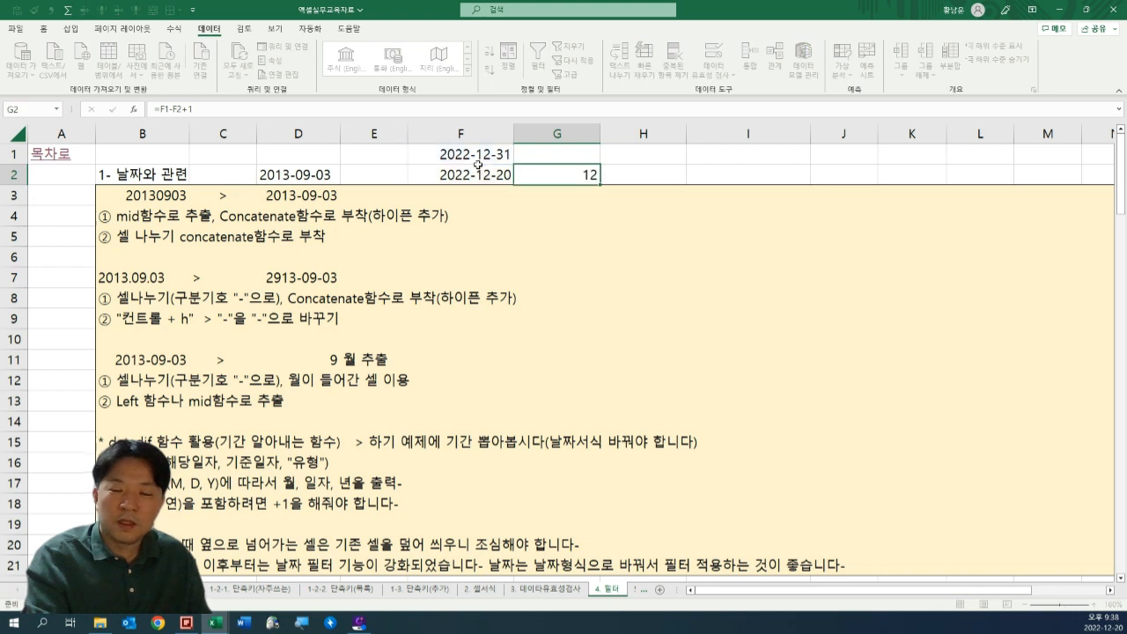
# Review the inclusive day-count formula in G2 together with the end date in F1.
pyautogui.press('Right')
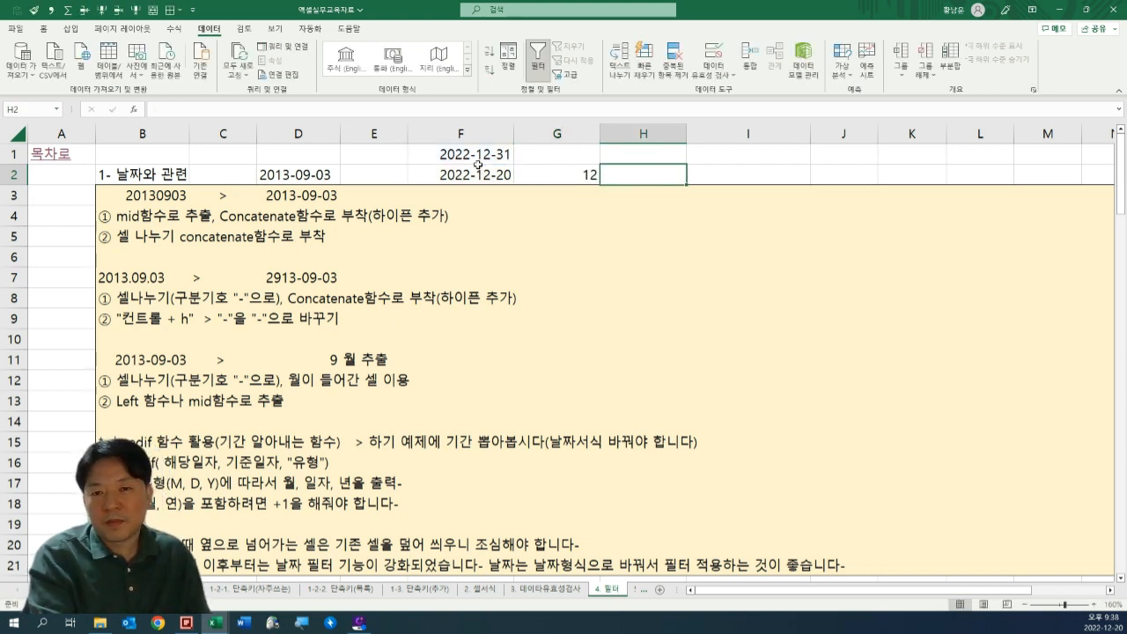
pyautogui.press('Left')
pyautogui.press('Left')
pyautogui.press('Up')
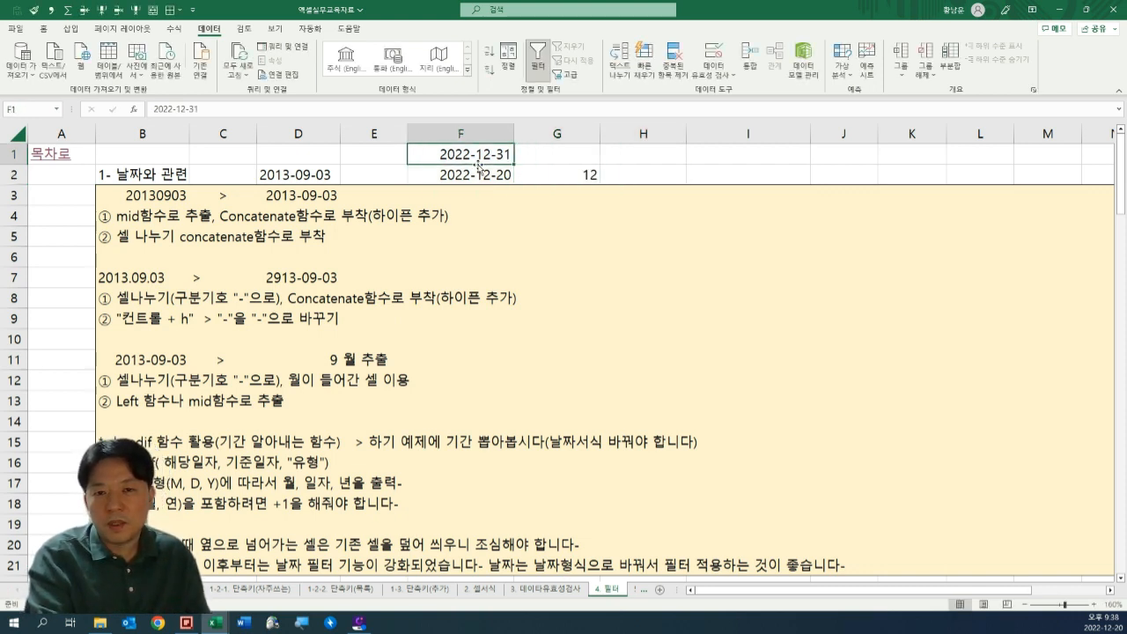
pyautogui.press('Right')
pyautogui.press('Down')
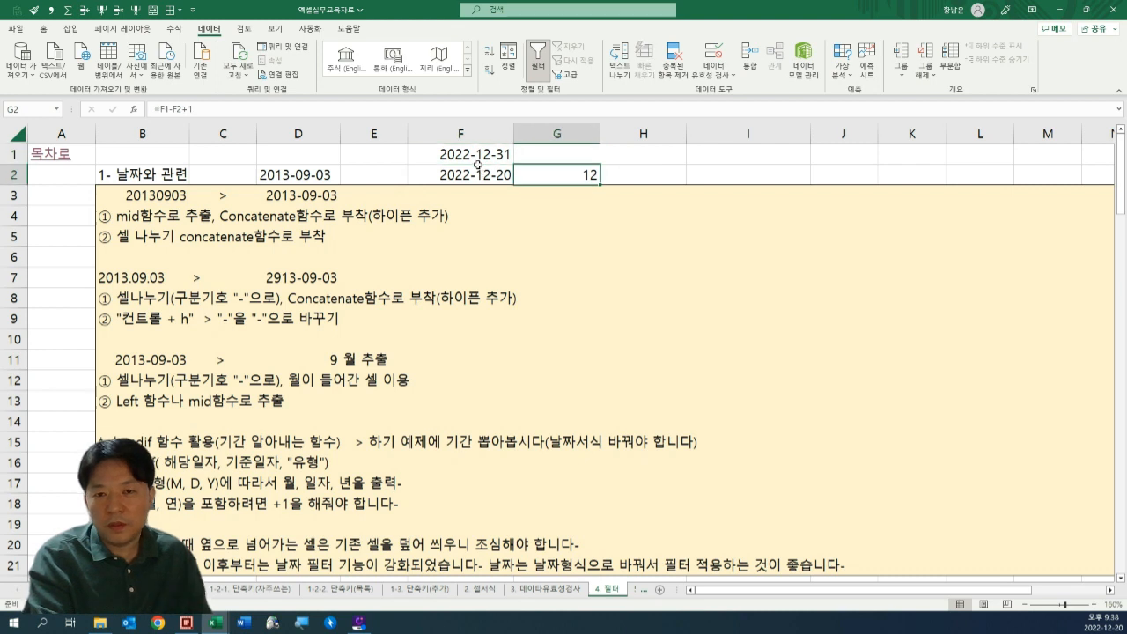
pyautogui.press('F2')
pyautogui.press('Return')
# Enter a DATEDIF formula in H2 with F2 as the start date and F1 as the end date.
pyautogui.press('Right')
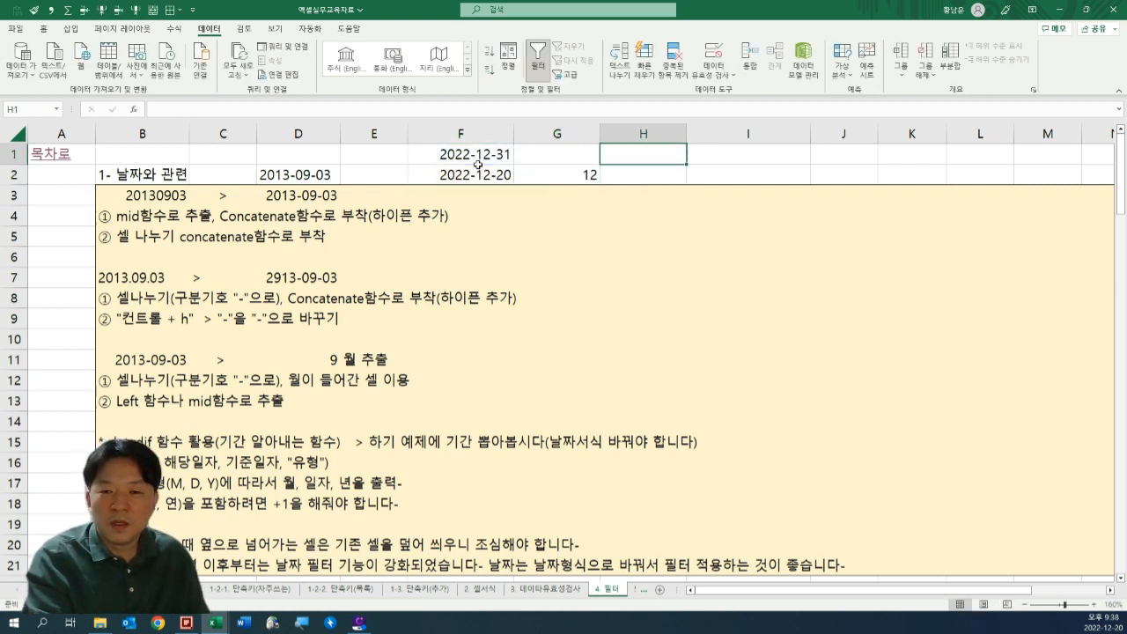
pyautogui.write('=')
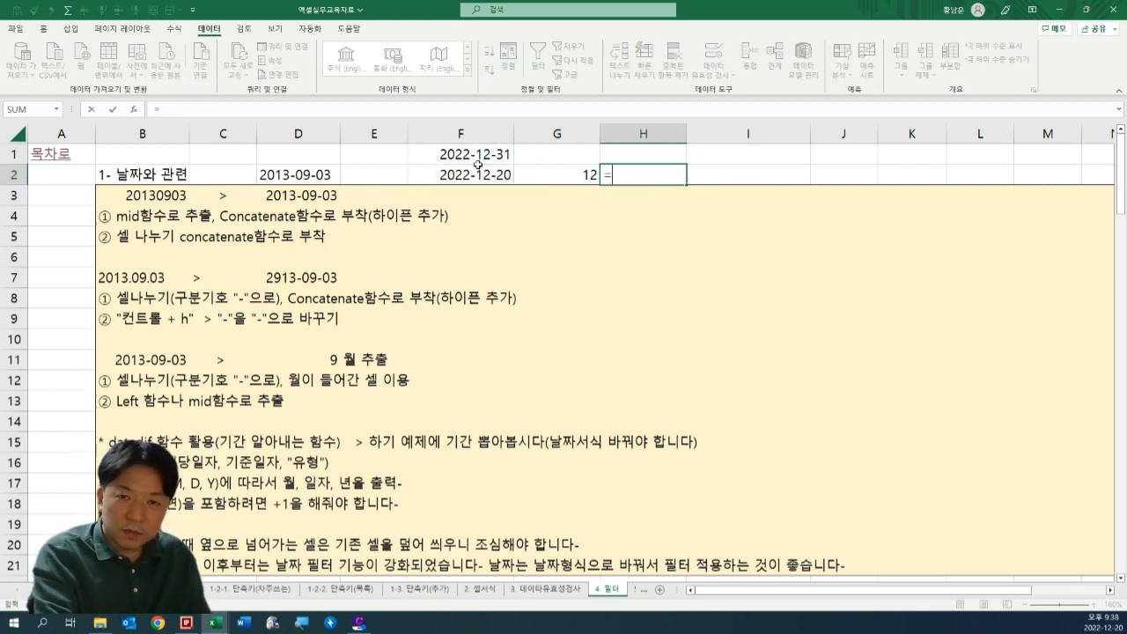
pyautogui.write('date')
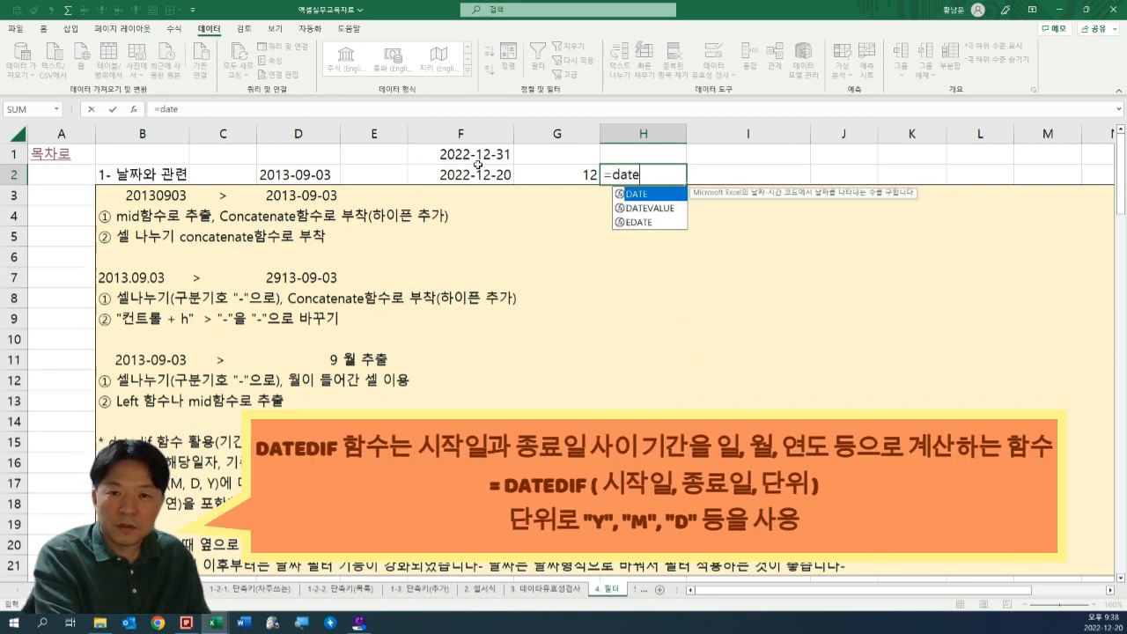
pyautogui.write('d')
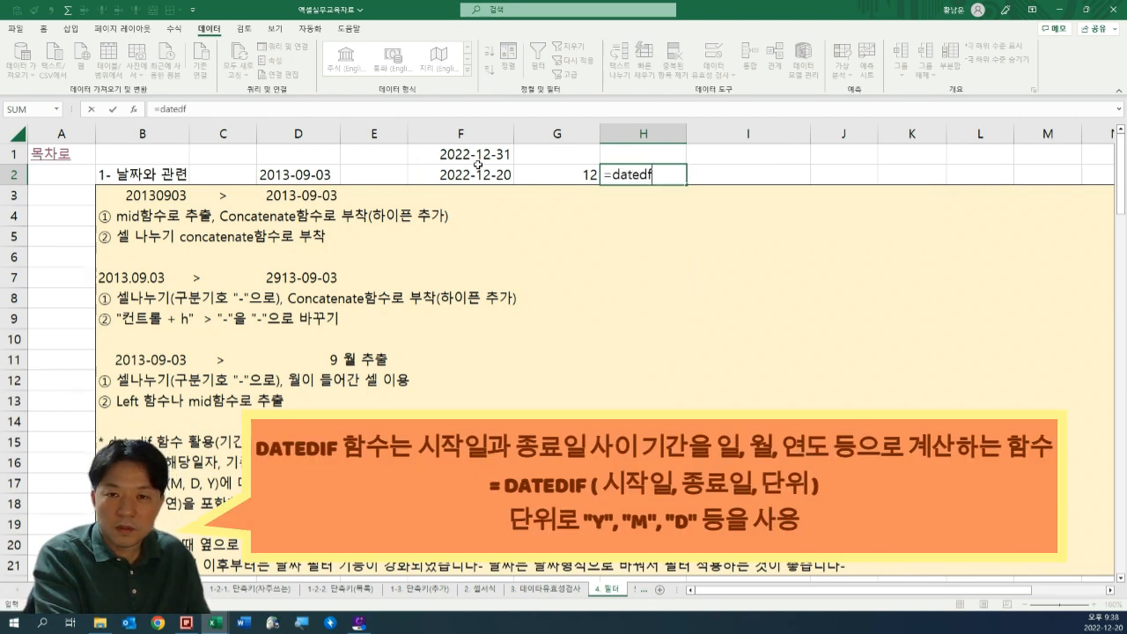
pyautogui.press('Tab')
pyautogui.press('Left')
pyautogui.press('F2')
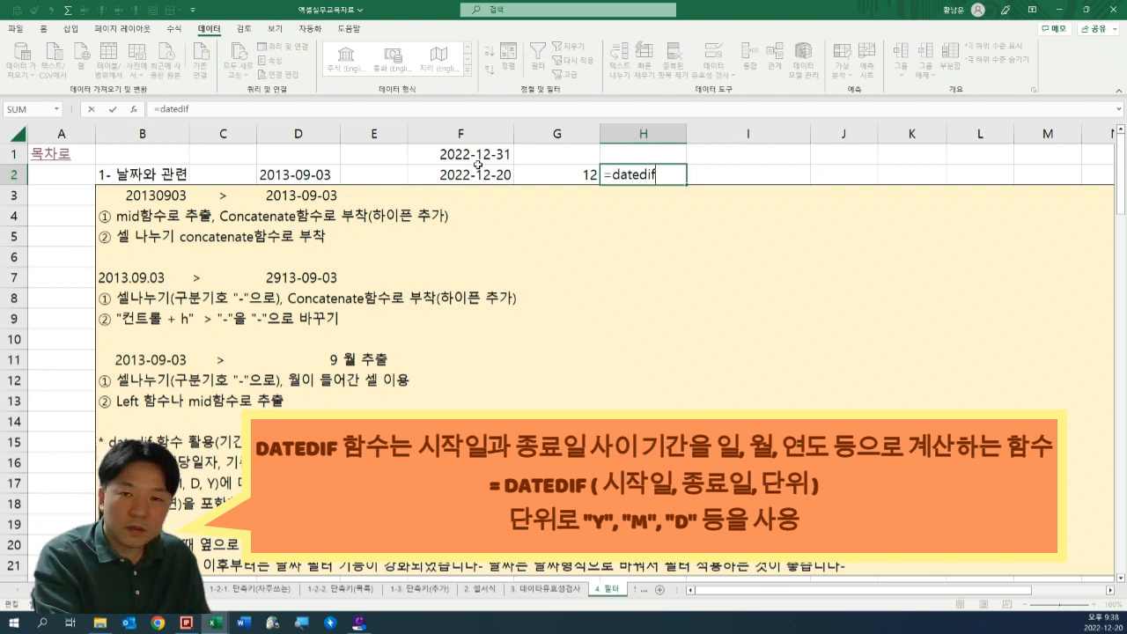
pyautogui.write('if(')
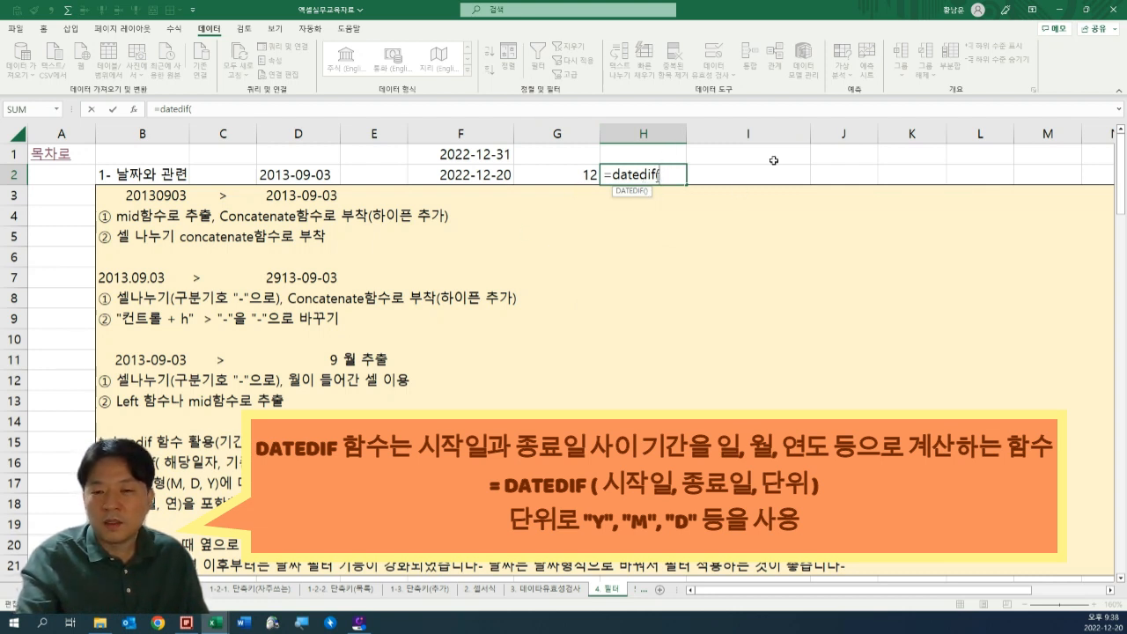
pyautogui.click(470, 172)
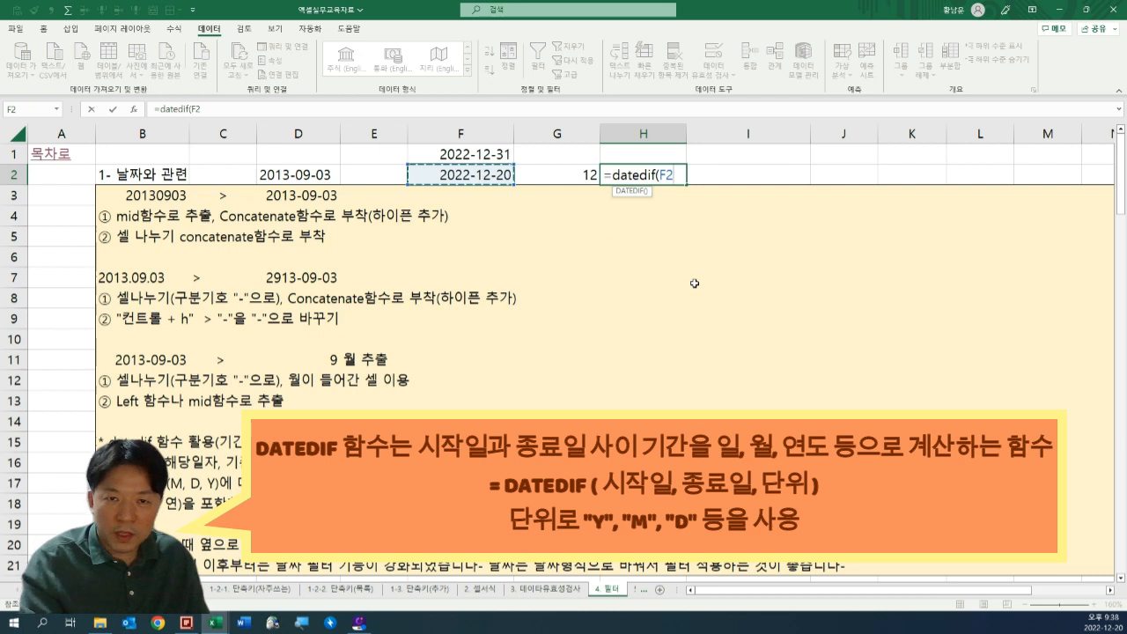
pyautogui.write(',')
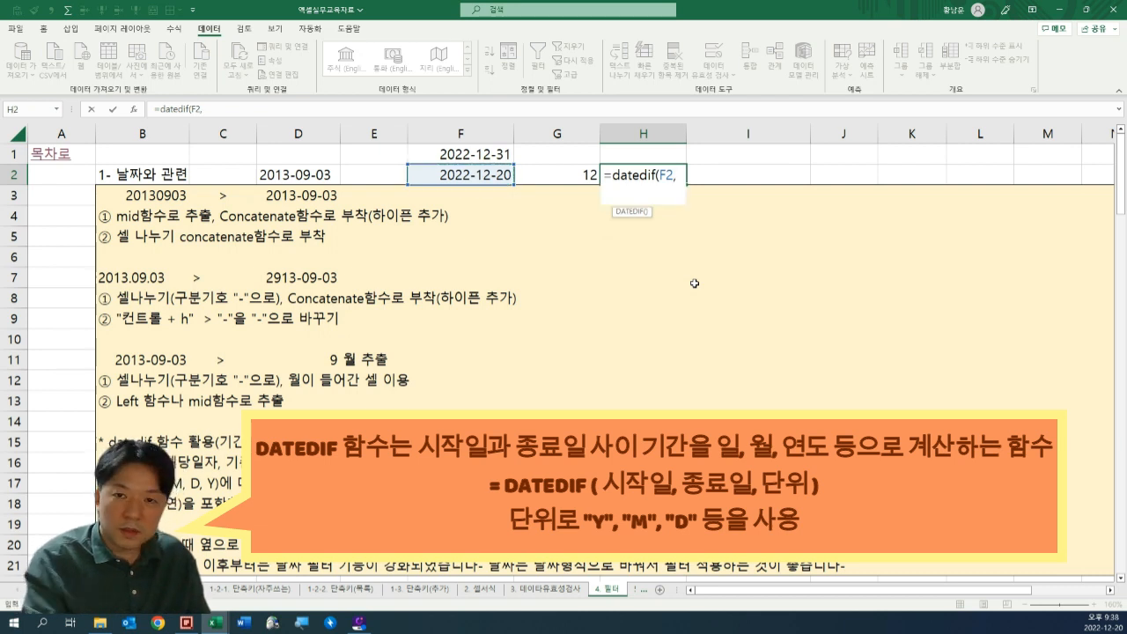
pyautogui.click(480, 156)
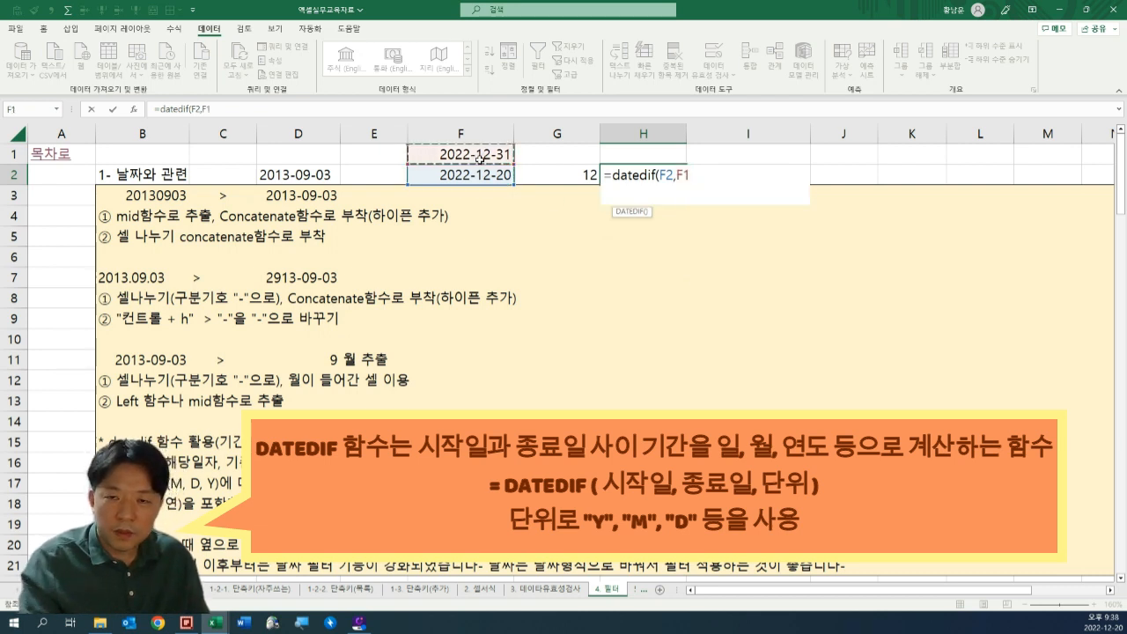
pyautogui.write(',"d')
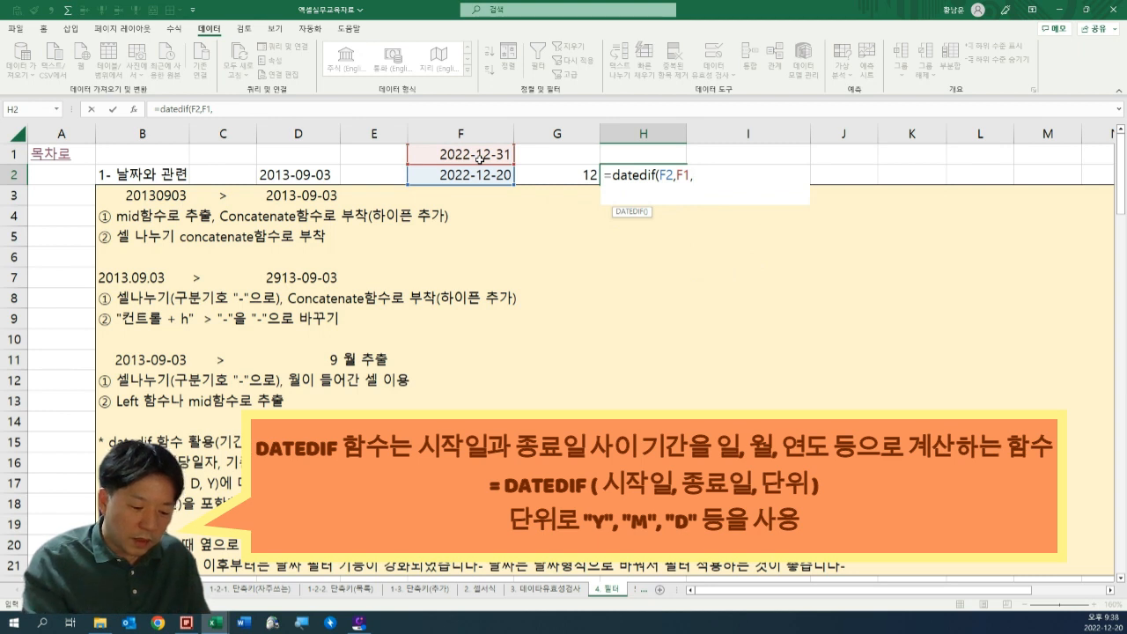
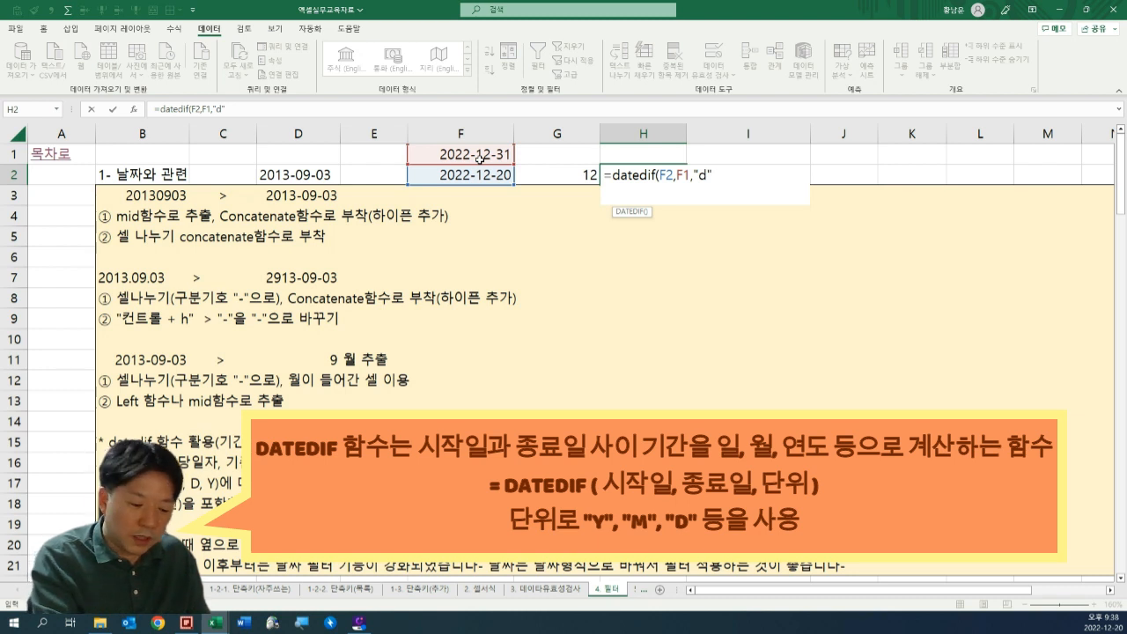
# Complete the DATEDIF formula in H2 with the day unit, making it =DATEDIF(F2,F1,"d").
pyautogui.write('"d")')
pyautogui.press('Return')
pyautogui.press('Up')
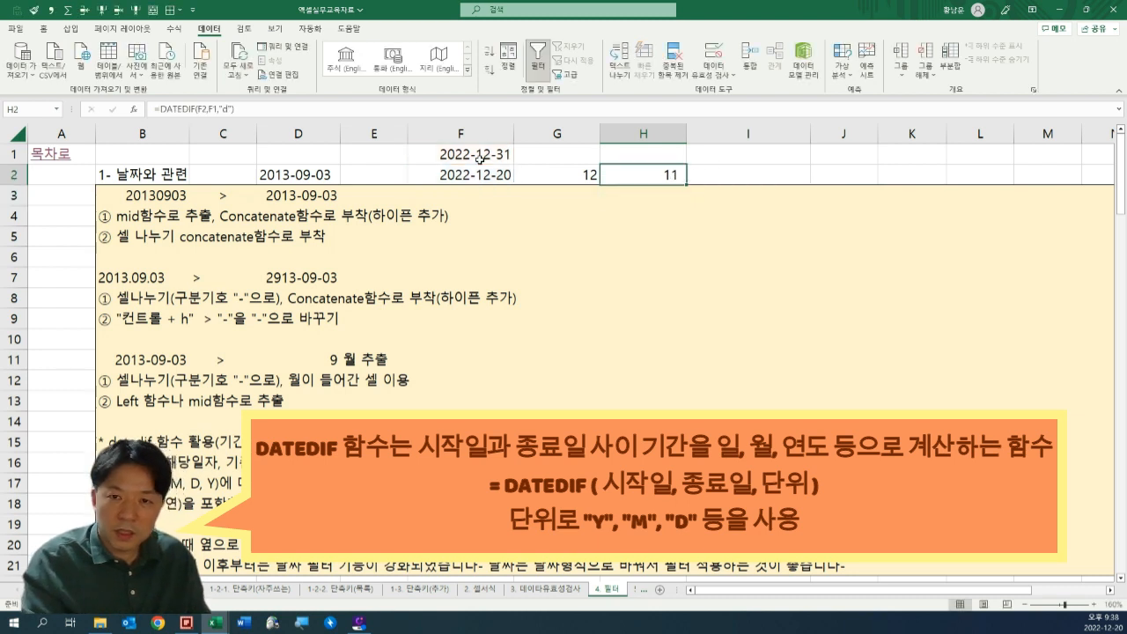
# Compare the DATEDIF formula in H2 with the subtraction formula in G2, checking the dates each refers to.
pyautogui.press('Escape')
pyautogui.press('Left')
pyautogui.press('F2')
pyautogui.press('Escape')
pyautogui.press('Right')
pyautogui.press('F2')
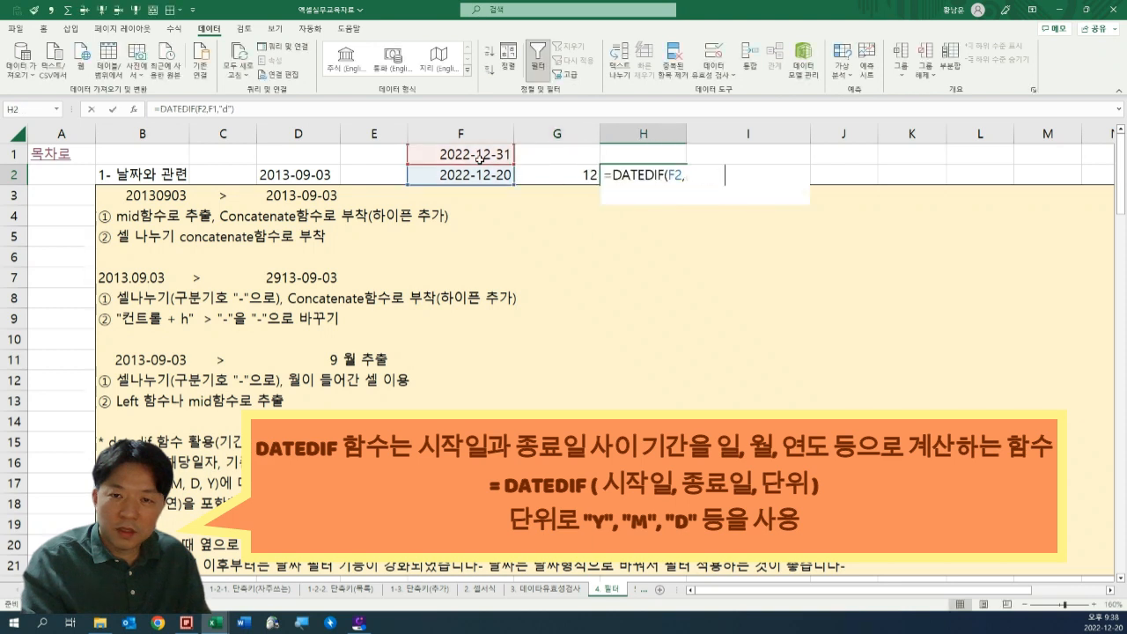
pyautogui.press('Escape')
pyautogui.press('F2')
pyautogui.press('Escape')
pyautogui.press('F2')
pyautogui.press('Escape')
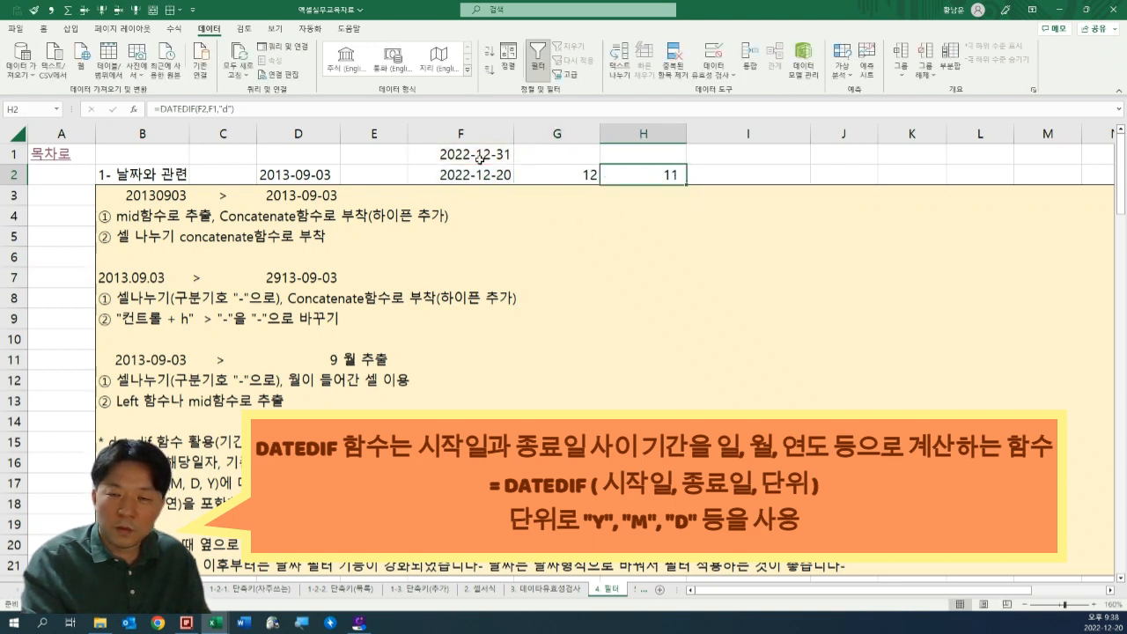
pyautogui.press('F2')
pyautogui.press('Escape')
pyautogui.press('F2')
pyautogui.press('Escape')
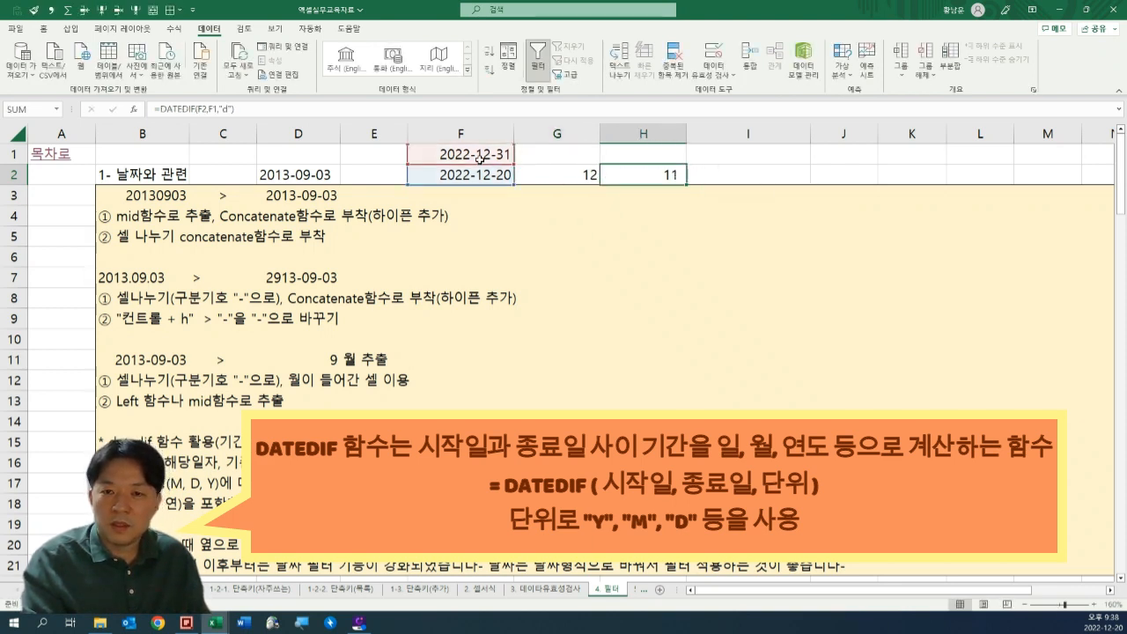
# Add 1 to the DATEDIF formula in H2 so it counts the start day.
pyautogui.press('F2')
pyautogui.write('+1')
pyautogui.hotkey('ctrl', 'Return')
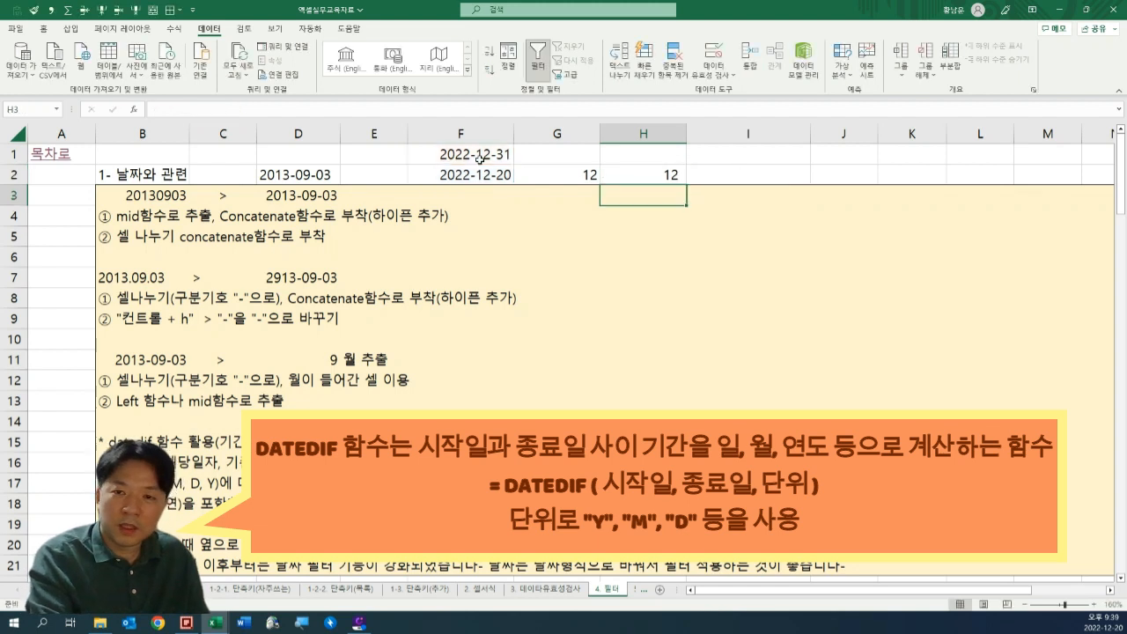
pyautogui.press('F2')
pyautogui.press('Escape')
# Change the DATEDIF unit in H2 to "m" so the formula counts months.
pyautogui.press('F2')
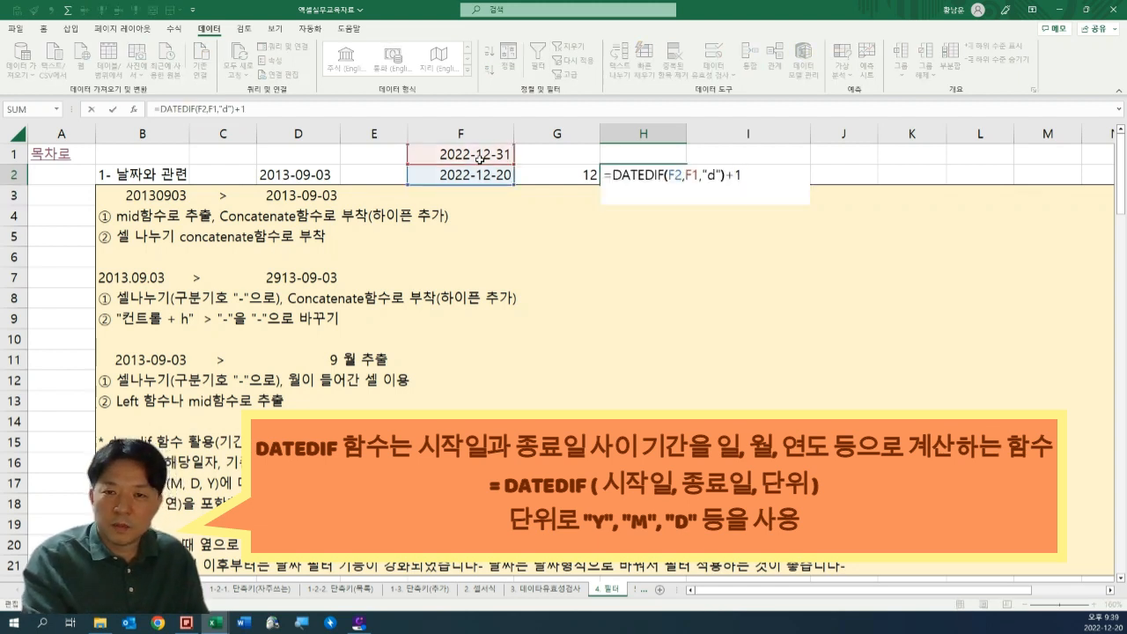
pyautogui.press('Left')
pyautogui.press('Left')
pyautogui.press('Left')
pyautogui.press('Left')
pyautogui.hotkey('shift', 'Left')
pyautogui.write('m')
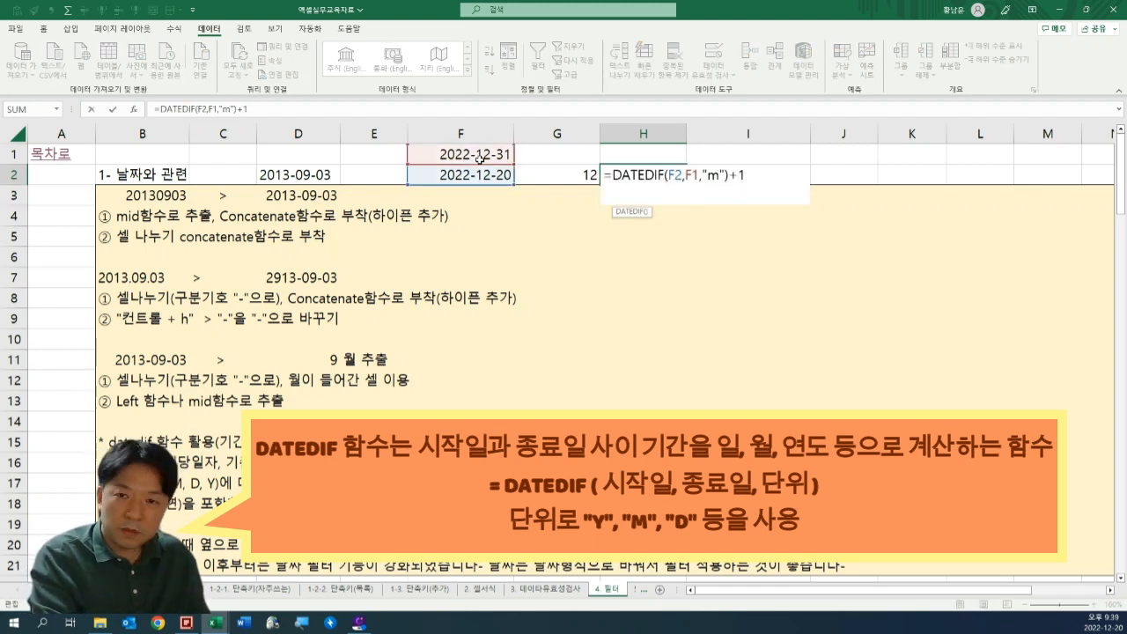
pyautogui.hotkey('ctrl', 'Return')
# Compare the month-based DATEDIF formula in H2 with the day-count formula in G2.
pyautogui.press('F2')
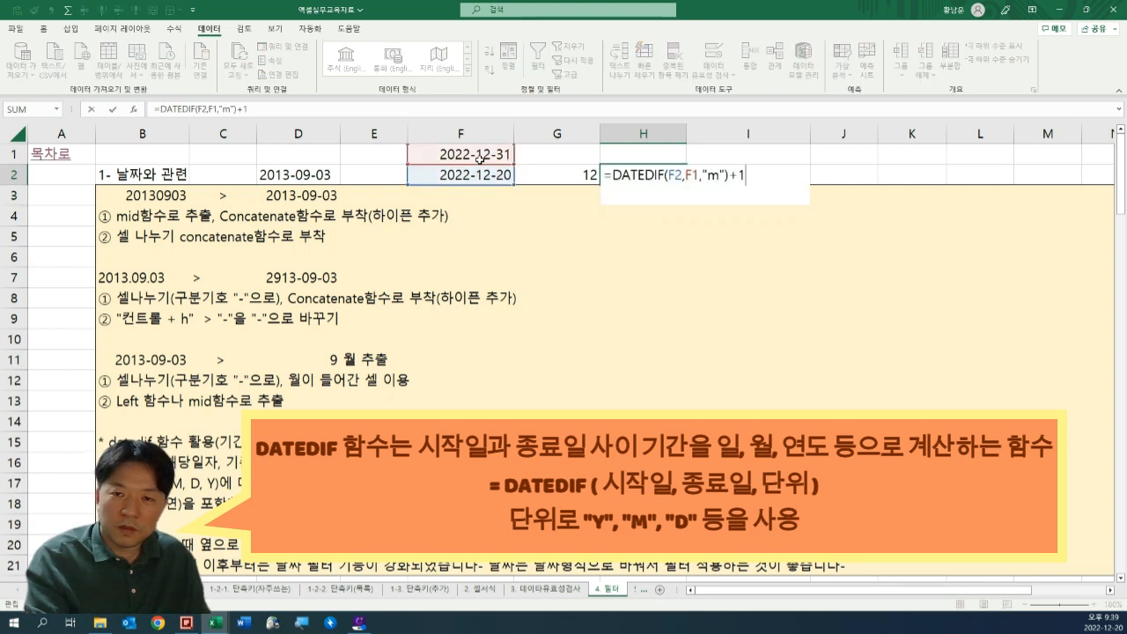
pyautogui.hotkey('shift', 'Tab')
pyautogui.press('F2')
pyautogui.press('Tab')
pyautogui.press('F2')
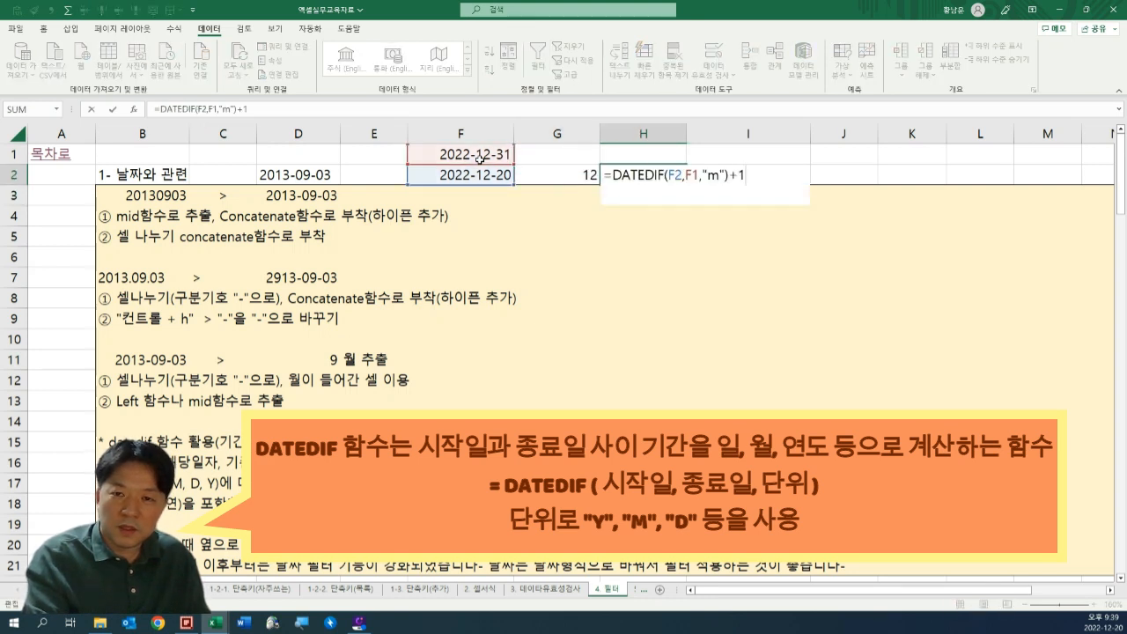
pyautogui.hotkey('shift', 'Tab')
pyautogui.press('F2')
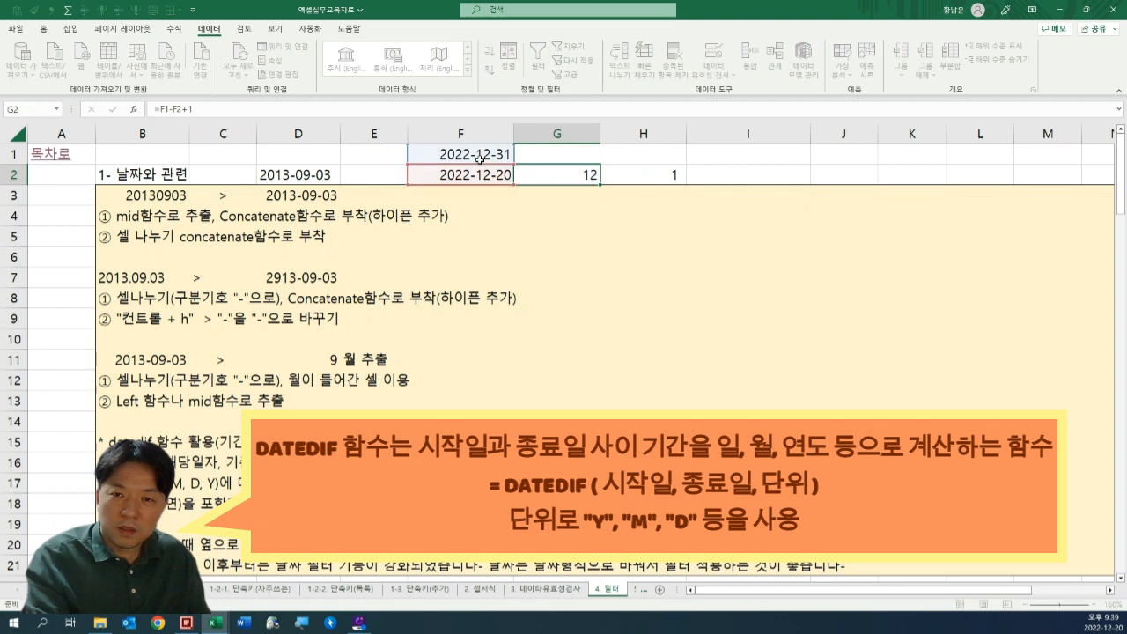
pyautogui.press('Tab')
# Change the start date in F2 to 2021-12-20.
pyautogui.hotkey('shift', 'Tab')
pyautogui.hotkey('shift', 'Tab')
pyautogui.press('F2')
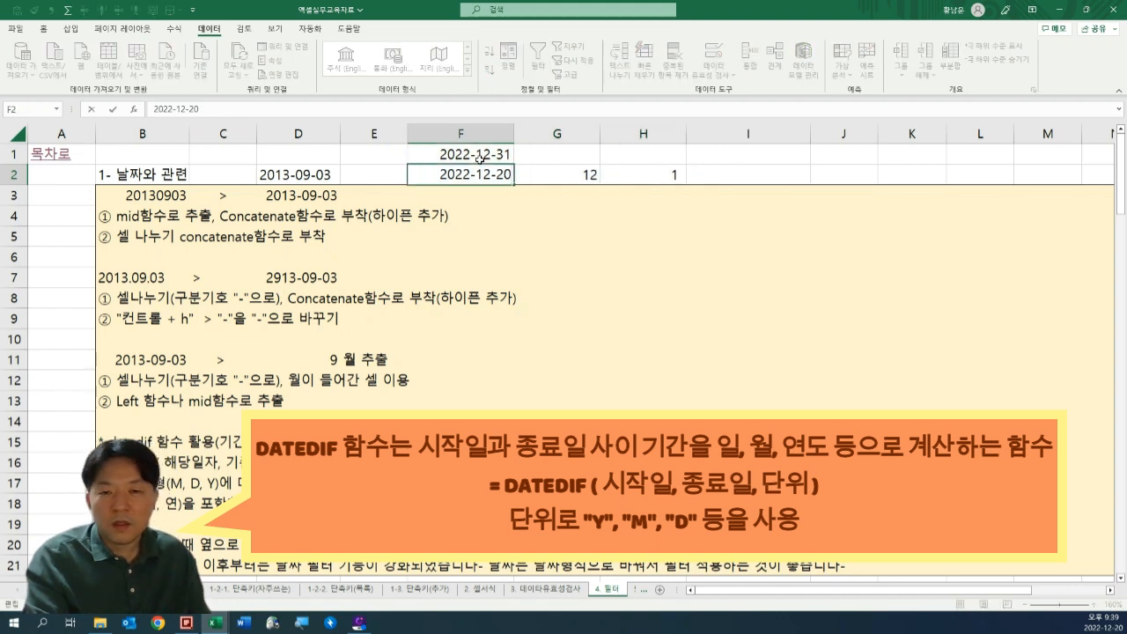
pyautogui.hotkey('shift', 'Right')
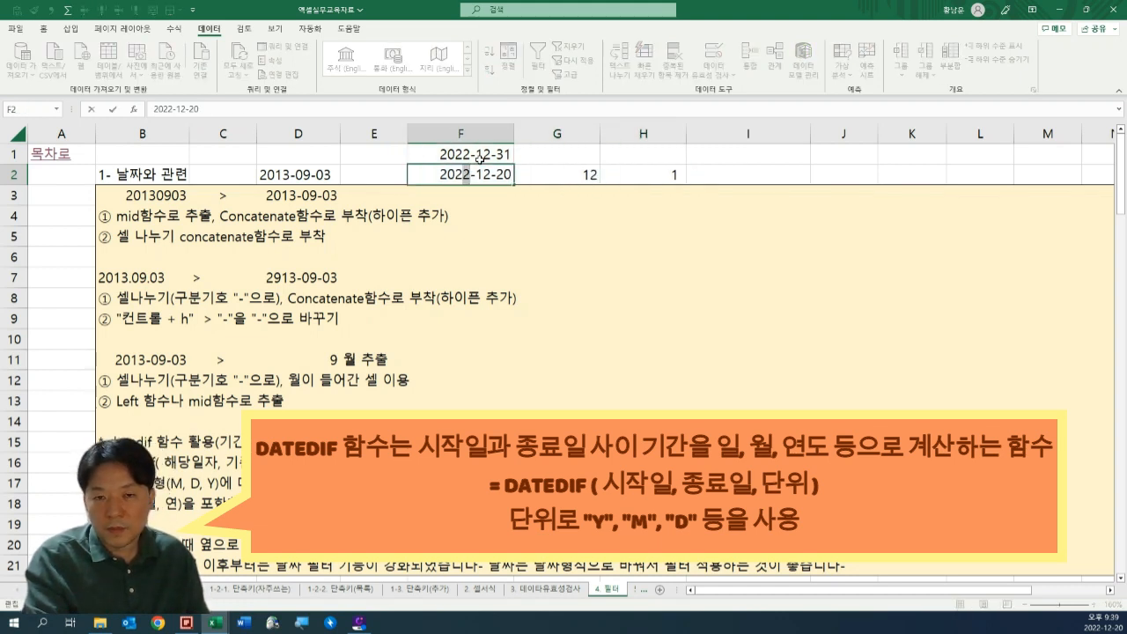
pyautogui.write('1')
pyautogui.hotkey('ctrl', 'Return')
pyautogui.press('Tab')
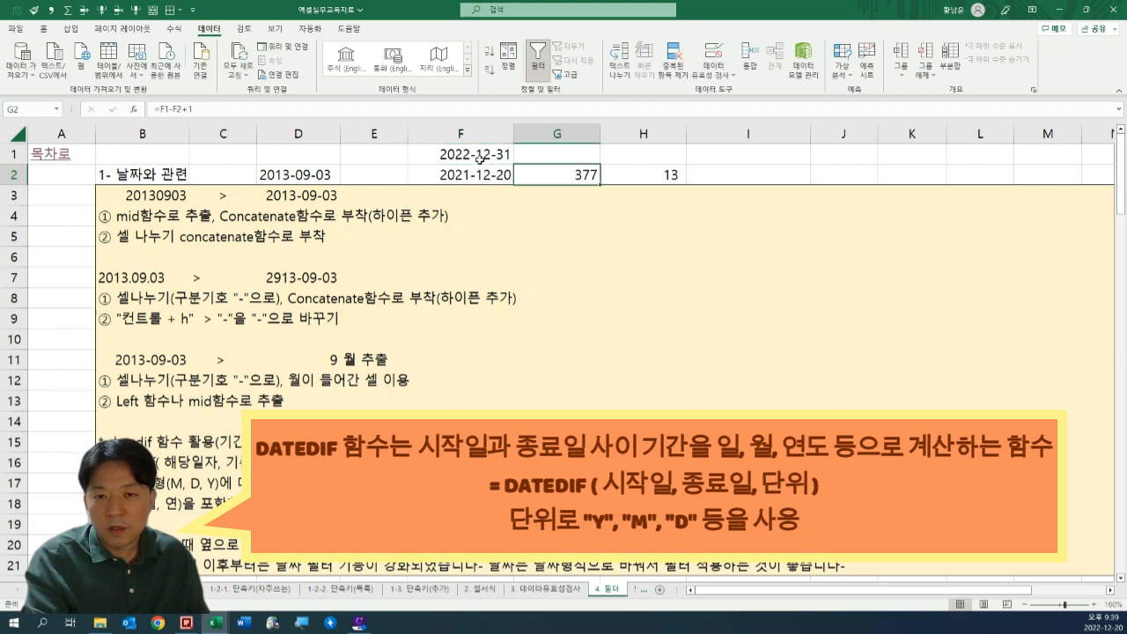
# Examine the month-based DATEDIF formula in H2 against the new start date in F2.
pyautogui.press('Tab')
pyautogui.press('F2')
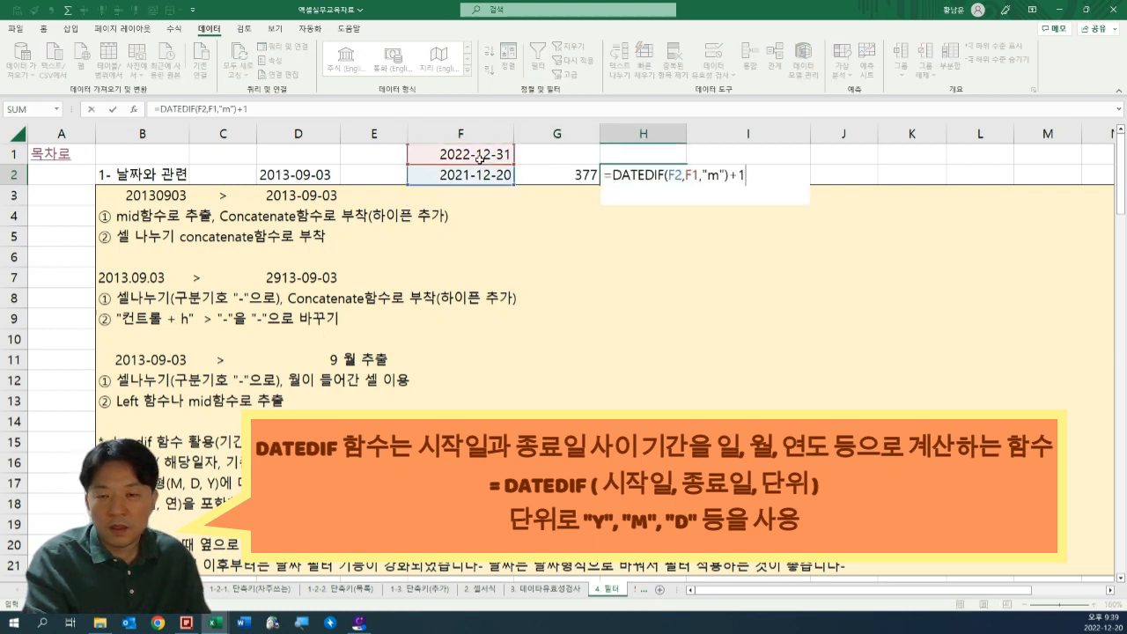
pyautogui.press('Left')
pyautogui.press('Left')
pyautogui.press('Right')
pyautogui.press('Right')
pyautogui.press('F2')
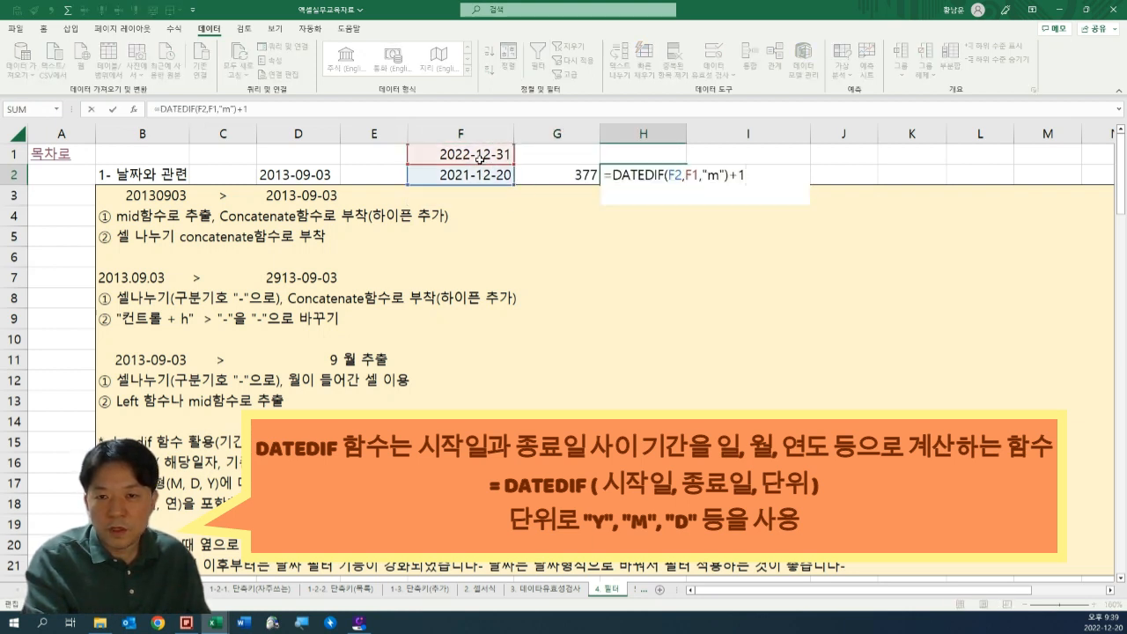
pyautogui.press('Escape')
# Change the start date in F2 to 2019-12-20.
pyautogui.press('Left')
pyautogui.press('Left')
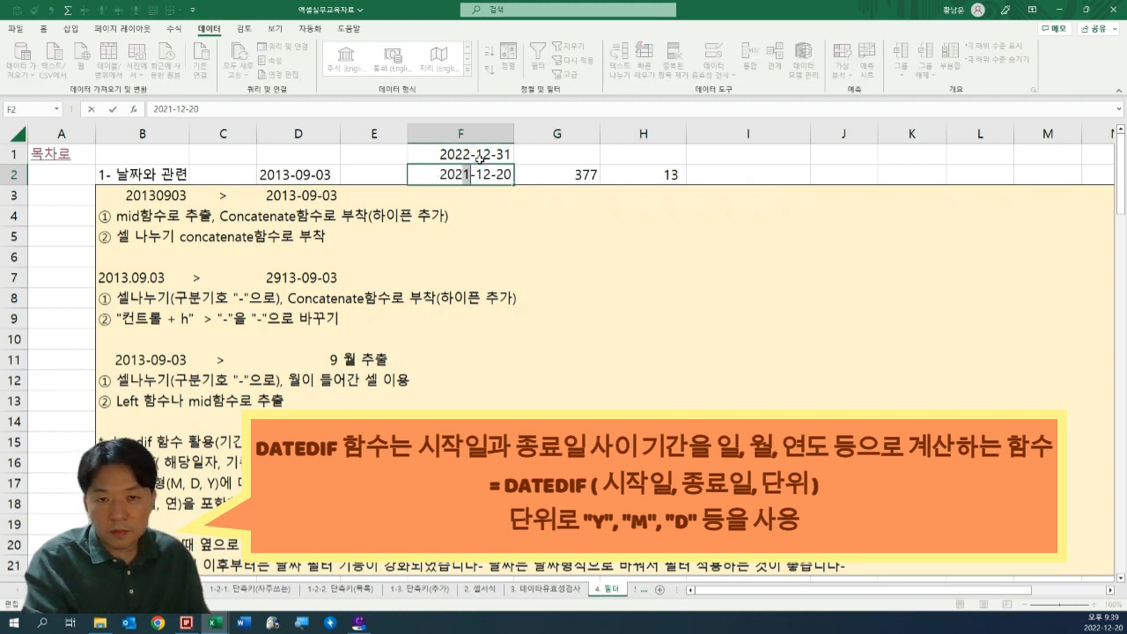
pyautogui.press('Left')
pyautogui.press('Left')
pyautogui.press('Left')
pyautogui.press('Left')
pyautogui.press('Left')
pyautogui.press('Left')
pyautogui.press('BackSpace')
pyautogui.press('BackSpace')
pyautogui.write('19')
pyautogui.hotkey('ctrl', 'Return')
# Change the DATEDIF unit in H2 to "y" so the formula counts years, and check the edited formula.
pyautogui.press('Right')
pyautogui.press('Right')
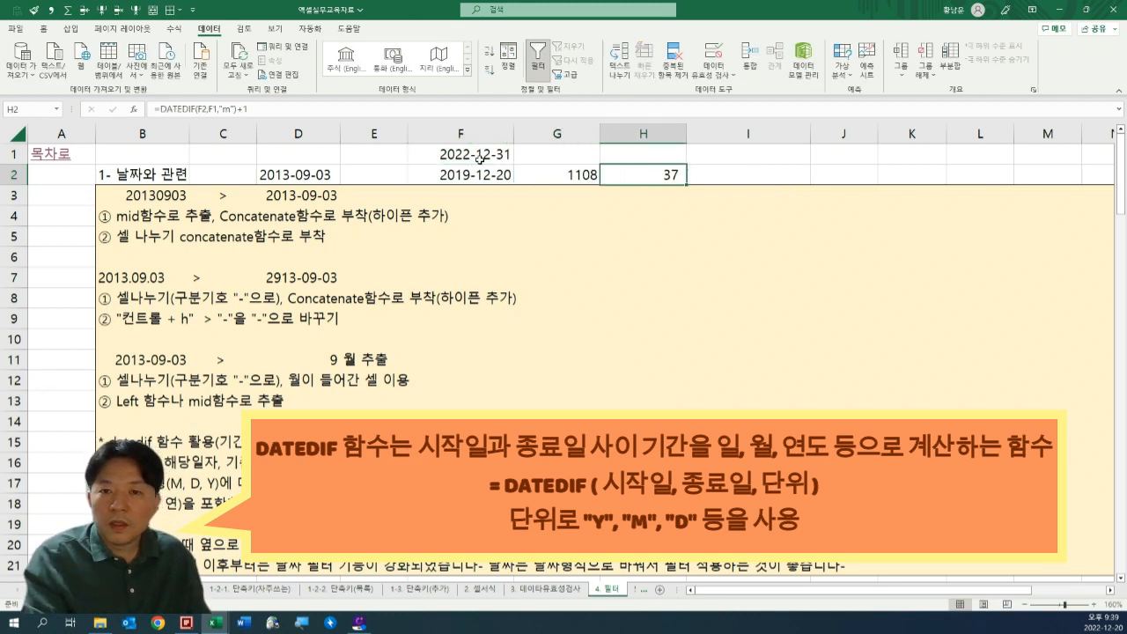
pyautogui.press('F2')
pyautogui.press('Left')
pyautogui.press('Left')
pyautogui.press('Left')
pyautogui.press('Left')
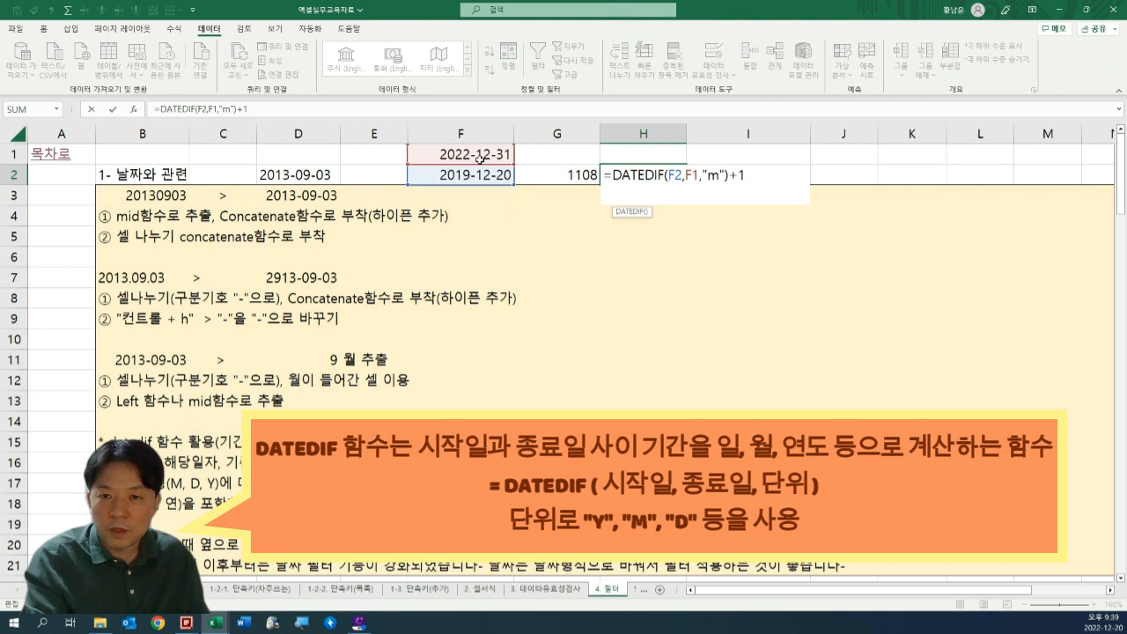
pyautogui.hotkey('shift', 'Left')
pyautogui.write('y')
pyautogui.hotkey('ctrl', 'Return')
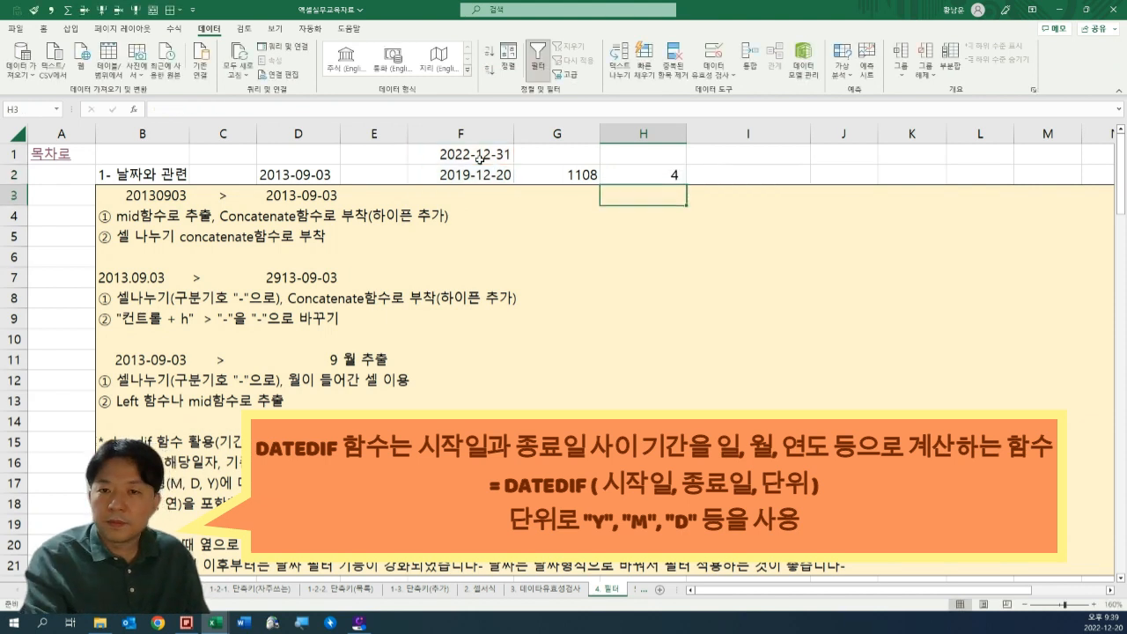
pyautogui.press('F2')
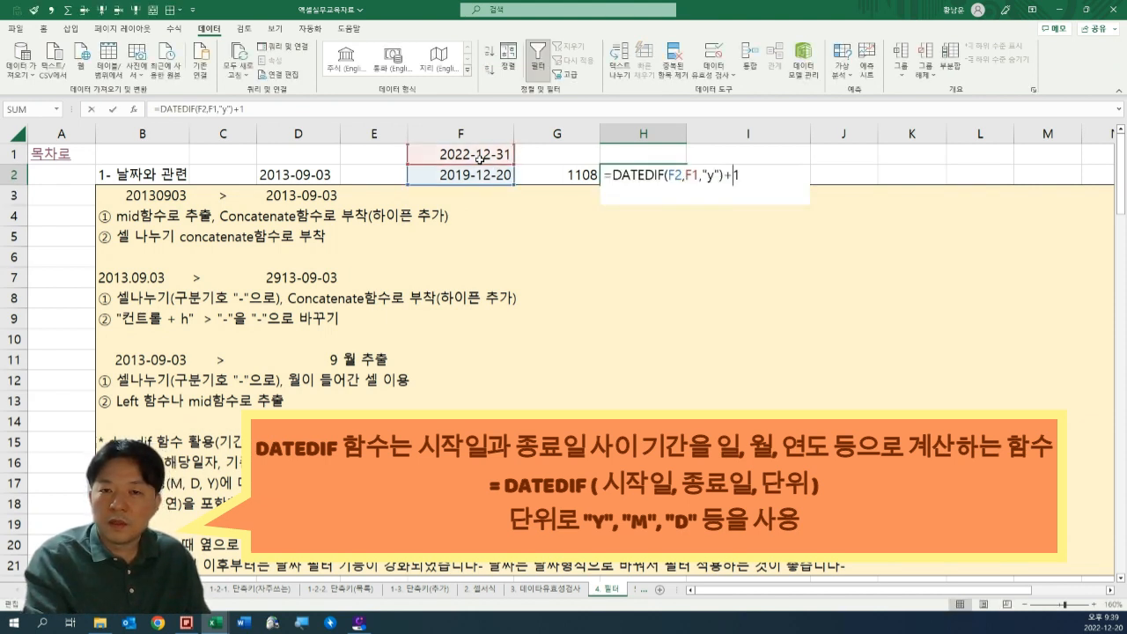
pyautogui.press('Escape')
# Check the day-count formula in G2 and enter a formula in I2 that divides G2 by 365 to convert it to years.
pyautogui.press('Left')
pyautogui.press('F2')
pyautogui.press('Escape')
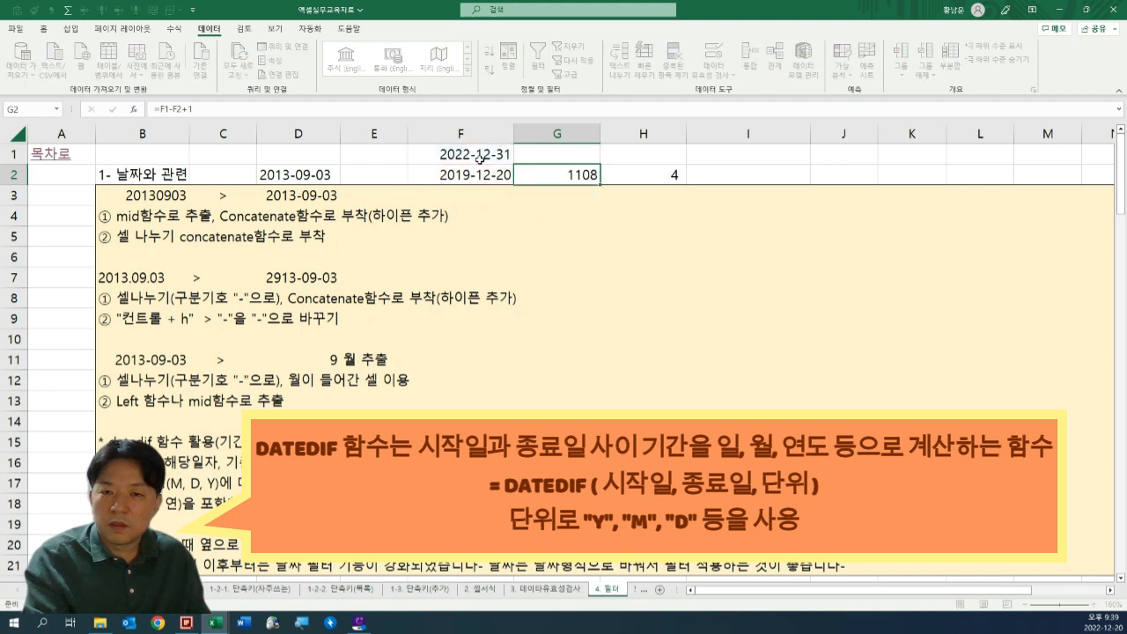
pyautogui.press('Right')
pyautogui.press('Right')
pyautogui.write('=')
pyautogui.press('Left')
pyautogui.press('Left')
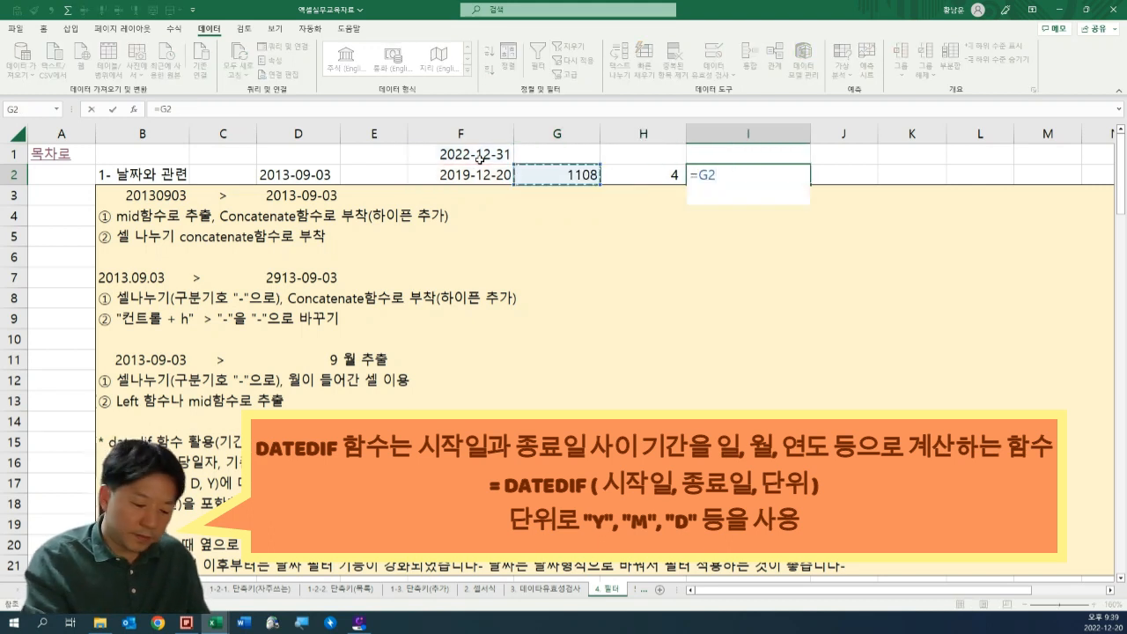
pyautogui.write('/365')
pyautogui.hotkey('ctrl', 'Return')
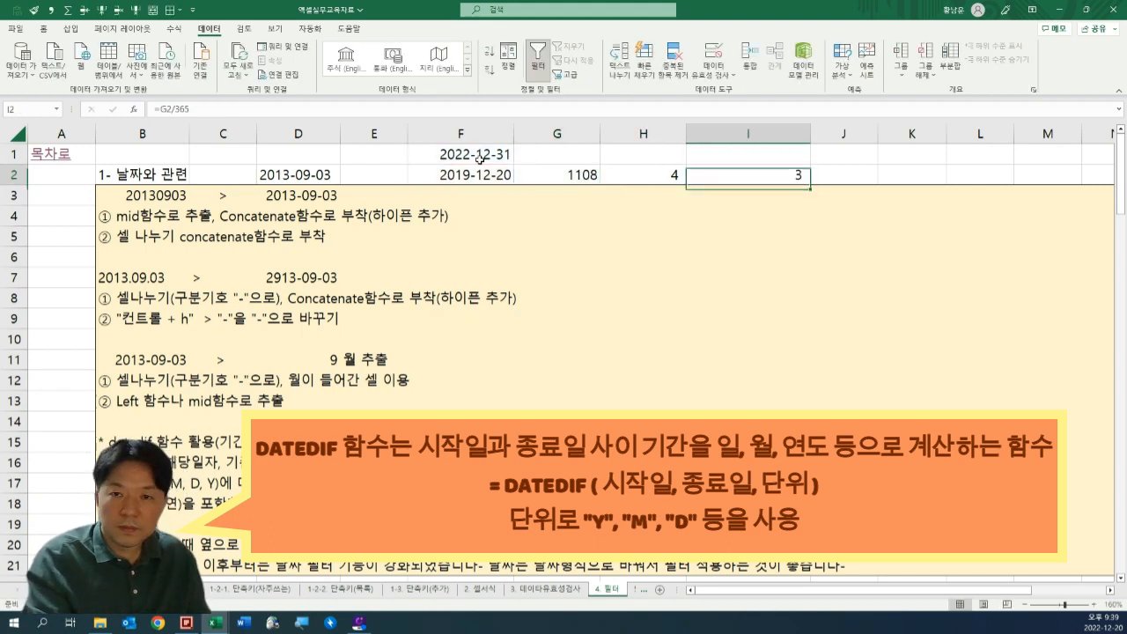
pyautogui.press('F2')
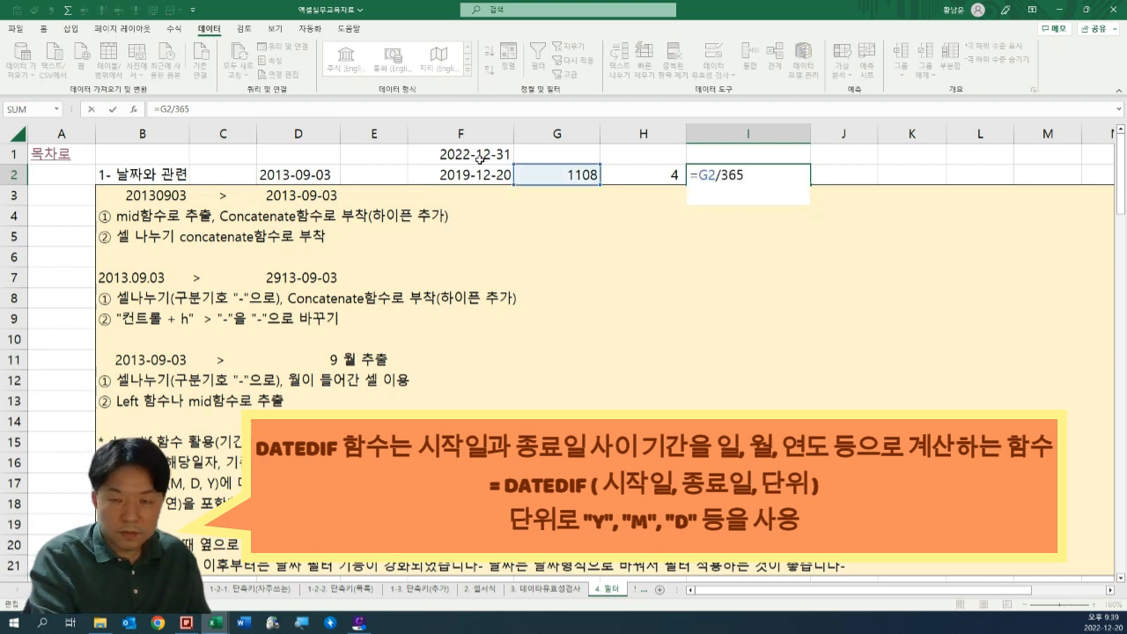
pyautogui.press('Return')
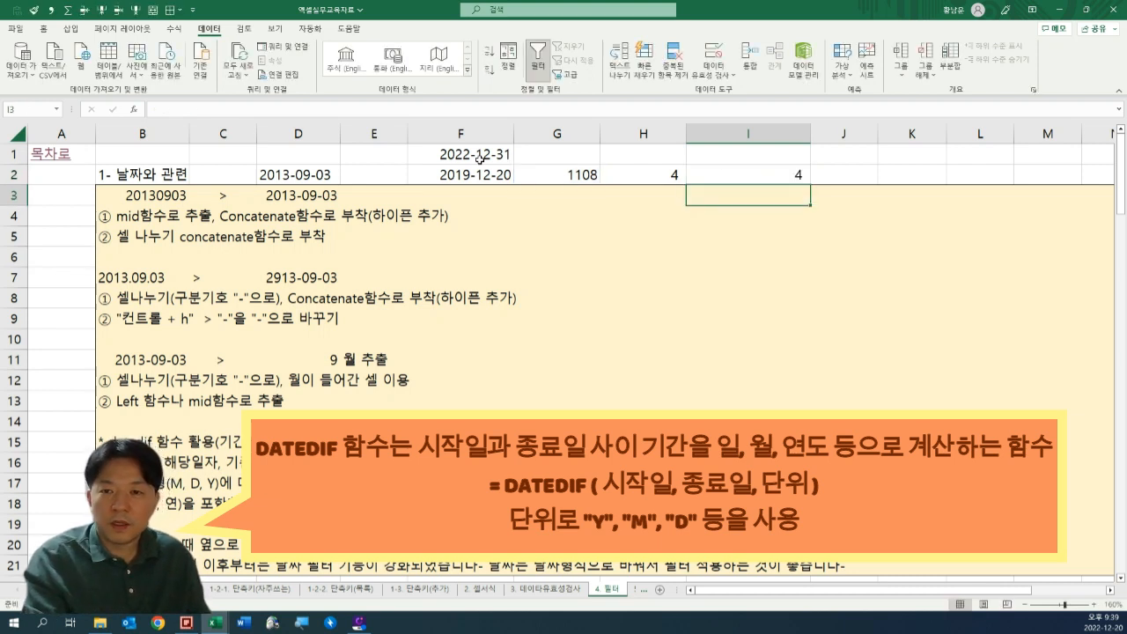
# Clear the year calculation in I2 and the subtraction formula in G2.
pyautogui.press('Up')
pyautogui.press('Left')
# Set the DATEDIF unit in H2 back to days, making the formula =DATEDIF(F2,F1,"d")+1.
pyautogui.press('Left')
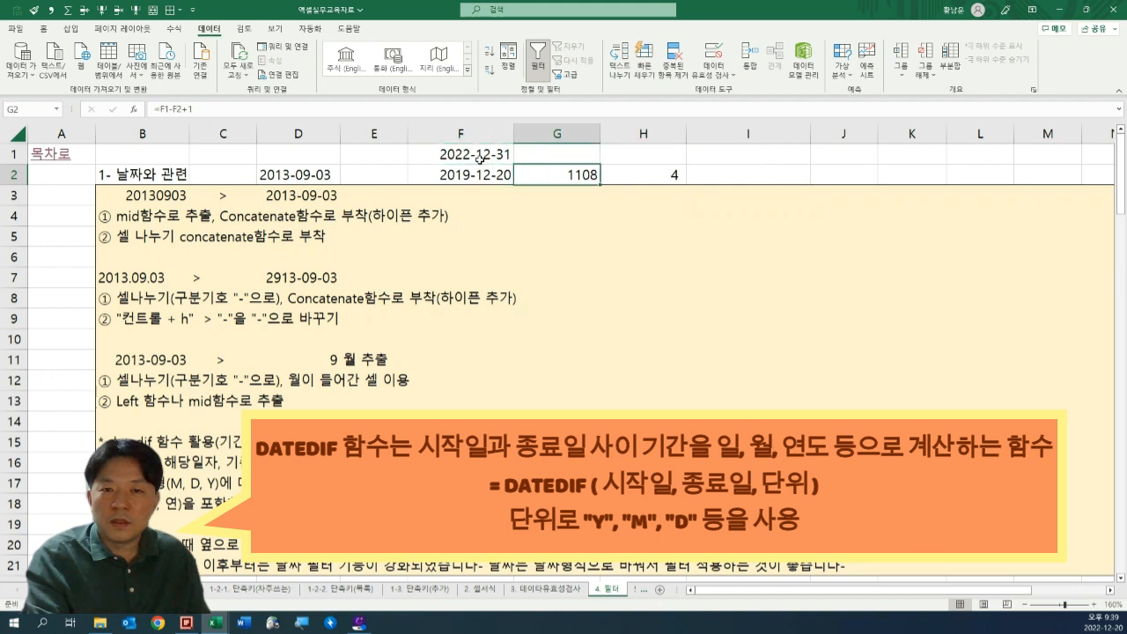
pyautogui.press('Right')
pyautogui.press('F2')
pyautogui.press('Left')
pyautogui.press('Left')
pyautogui.press('Left')
pyautogui.press('Left')
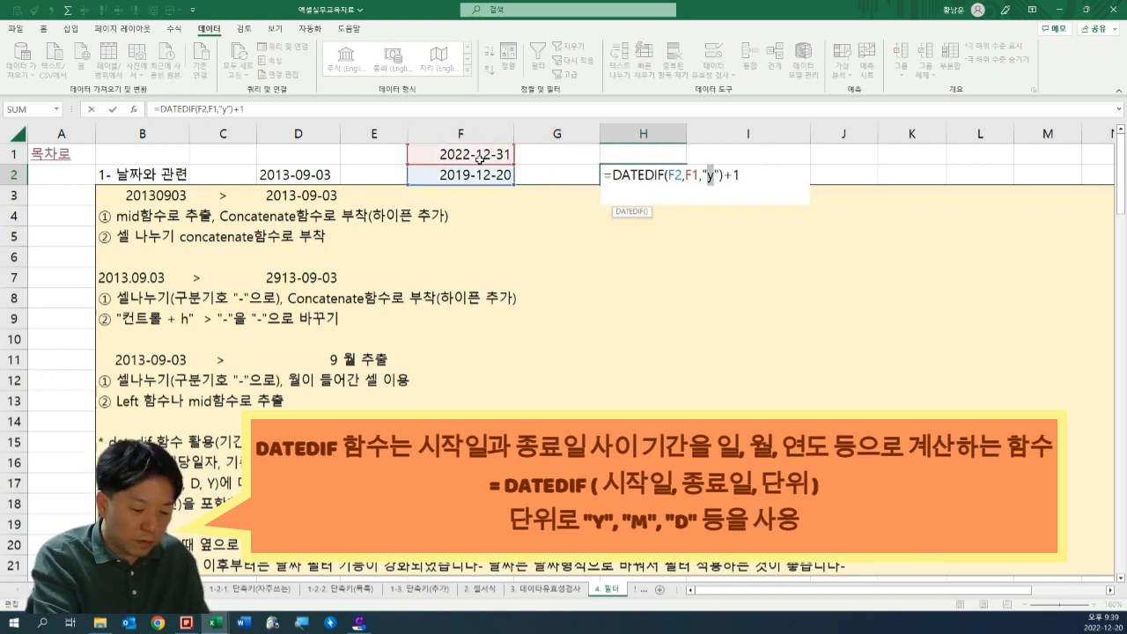
pyautogui.write('d')
pyautogui.press('Return')
pyautogui.press('Up')
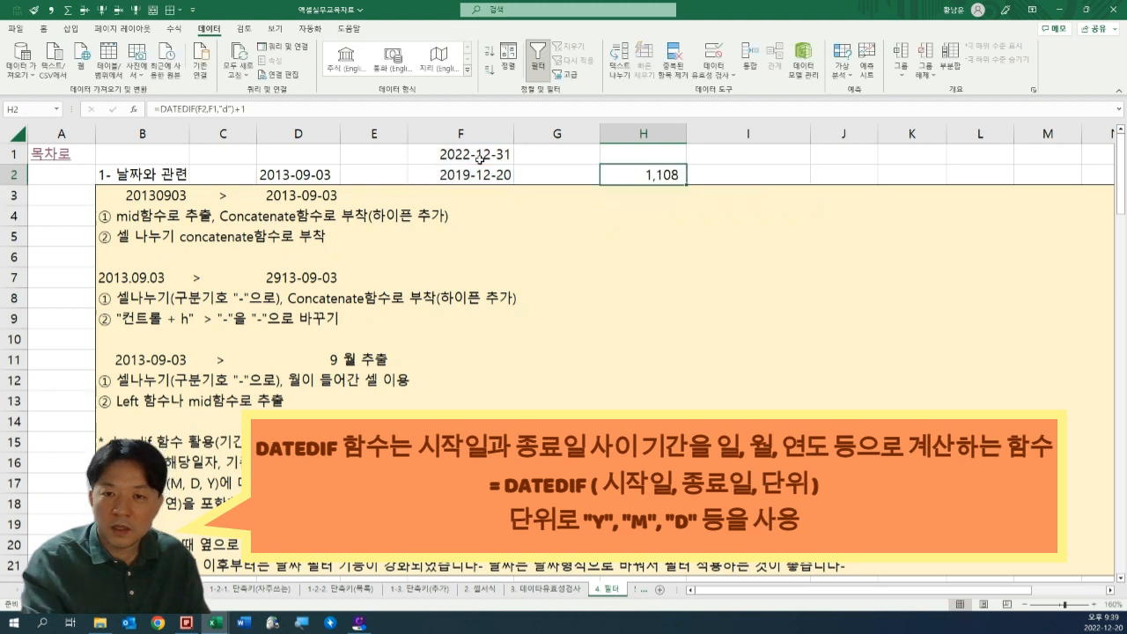
# Review the DATEDIF formula in H2 and its date references together with the DATEDIF usage notes in rows 15 to 18.
pyautogui.press('F2')
pyautogui.press('Escape')
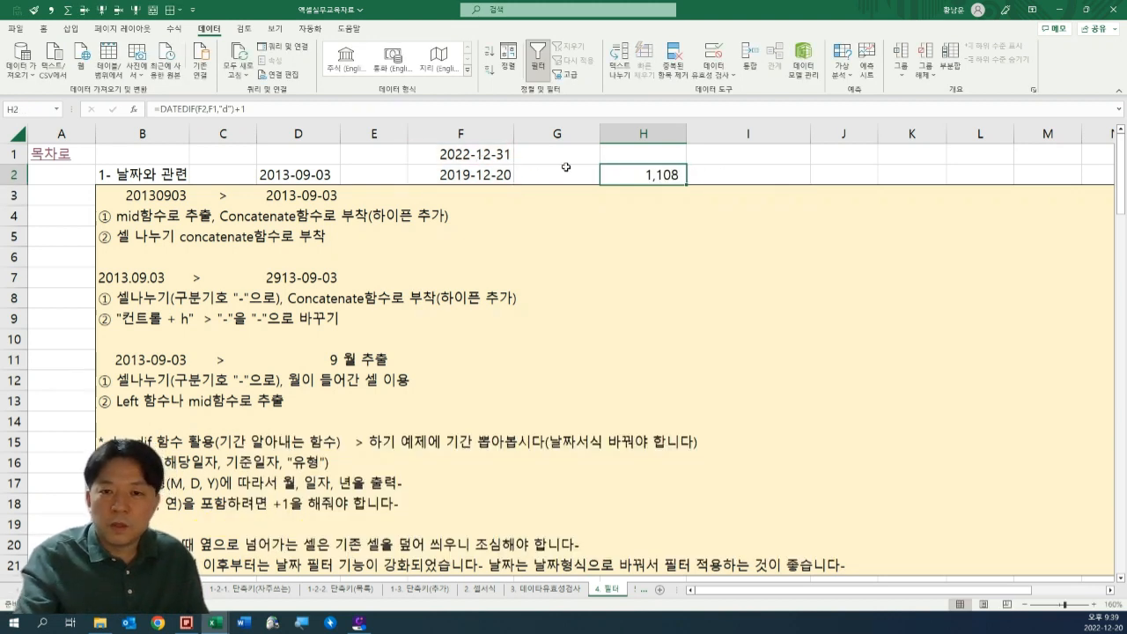
pyautogui.press('F2')
pyautogui.press('Escape')
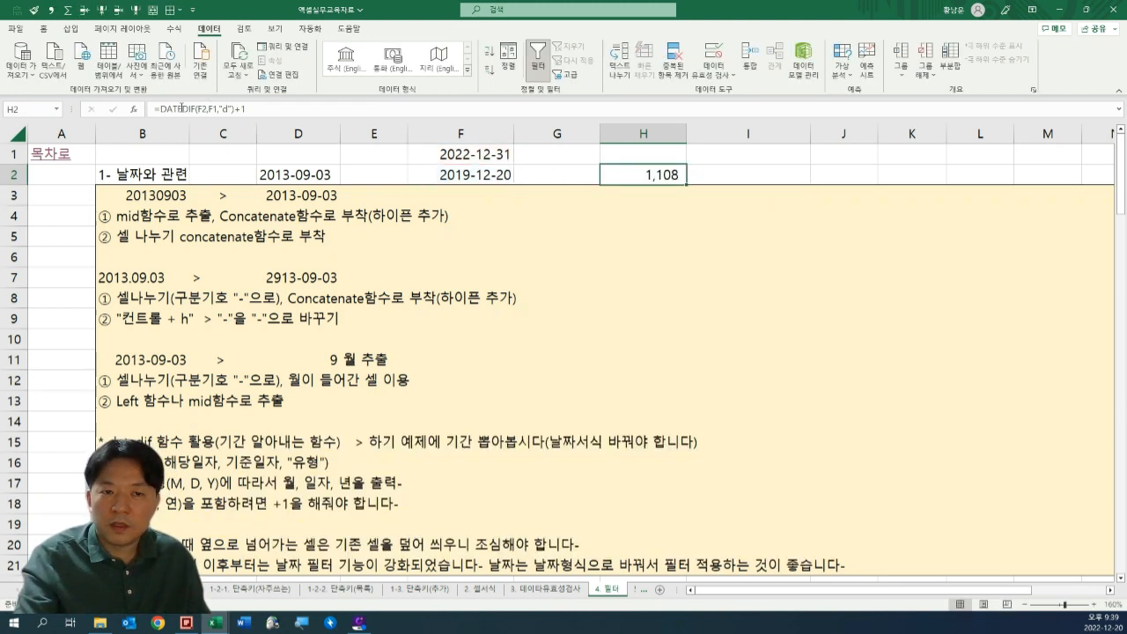
pyautogui.press('F2')
pyautogui.press('Escape')
pyautogui.press('F2')
pyautogui.press('Escape')
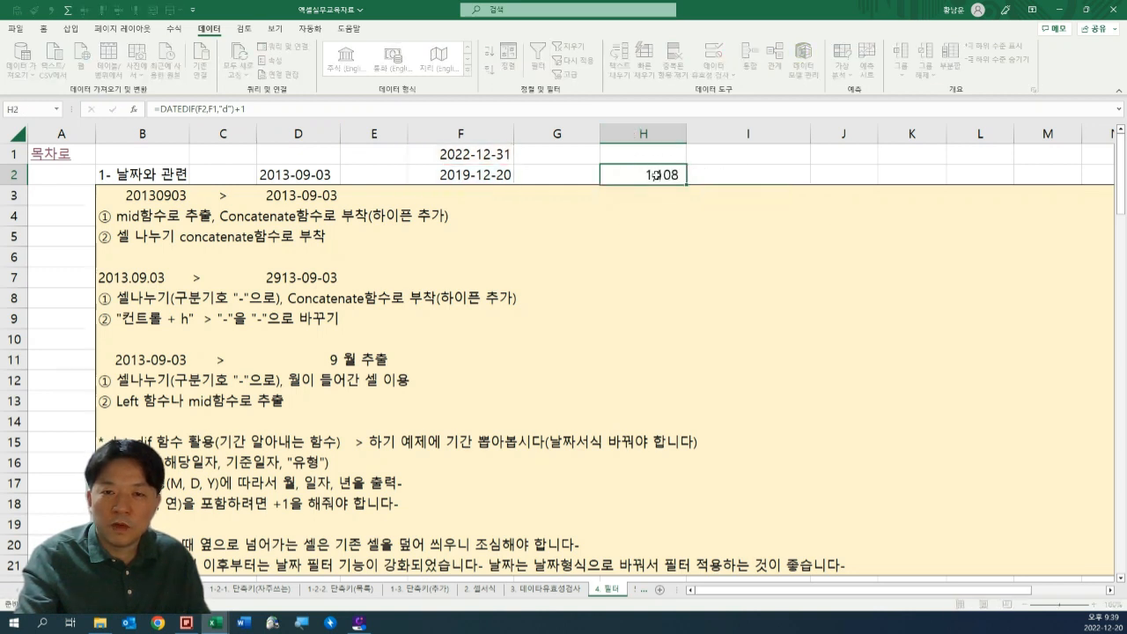
pyautogui.press('F2')
pyautogui.press('Escape')
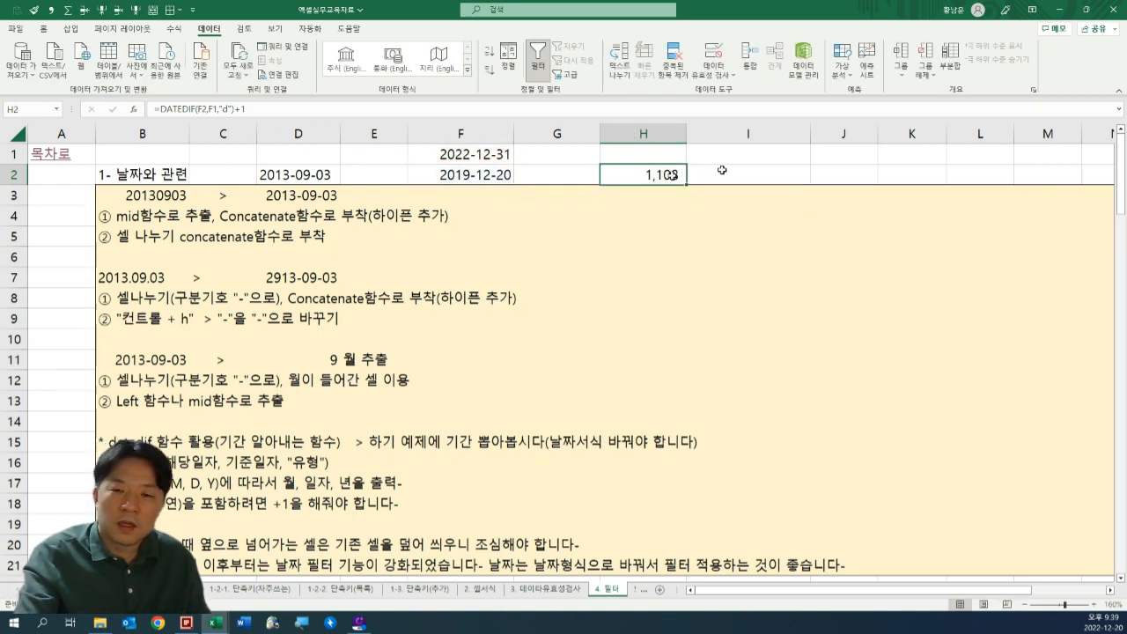
pyautogui.press('F2')
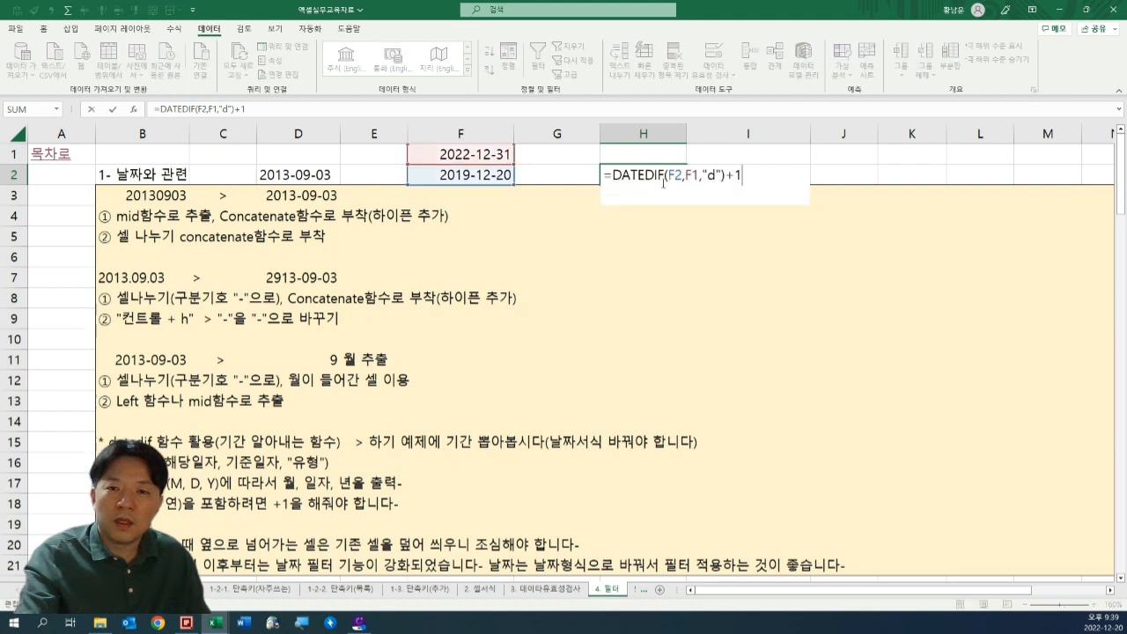
pyautogui.press('Escape')
pyautogui.scroll(-3, 662, 216)
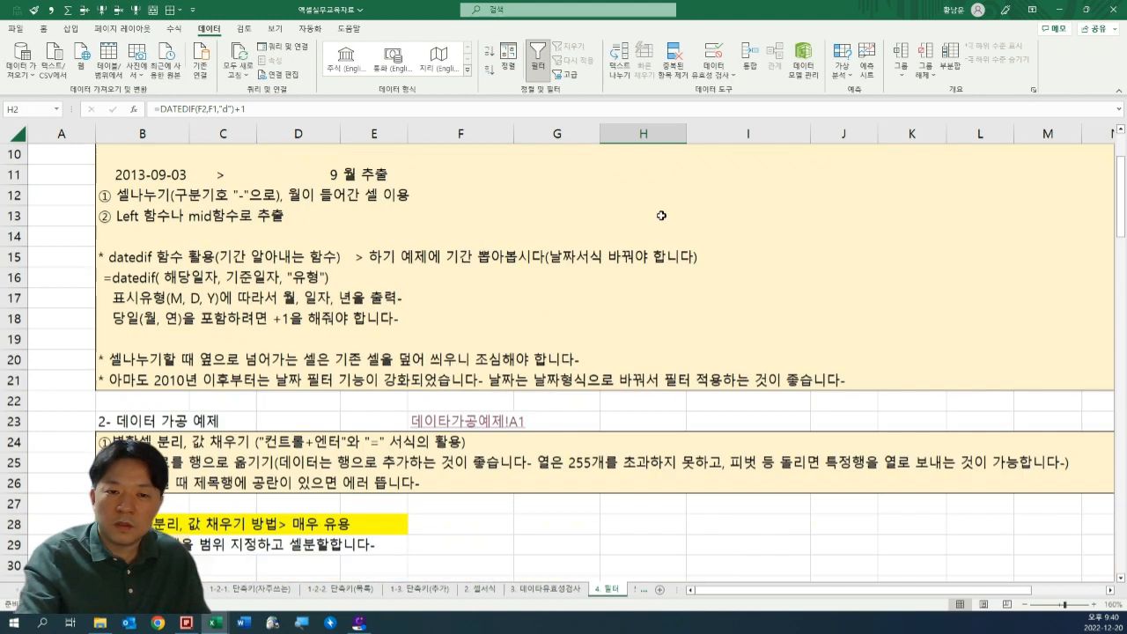
pyautogui.scroll(3, 700, 211)
pyautogui.scroll(-4, 526, 243)
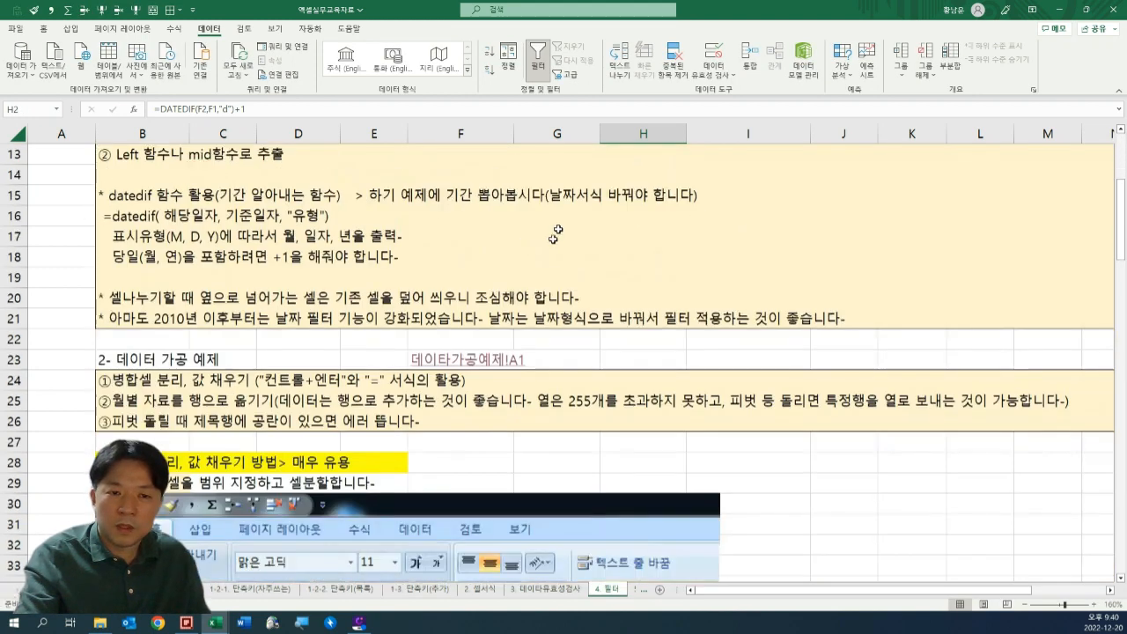
# Open the 데이타가공예제(원본) sheet referenced by the data-processing example in row 23.
pyautogui.scroll(-2, 391, 307)
pyautogui.click(185, 256)
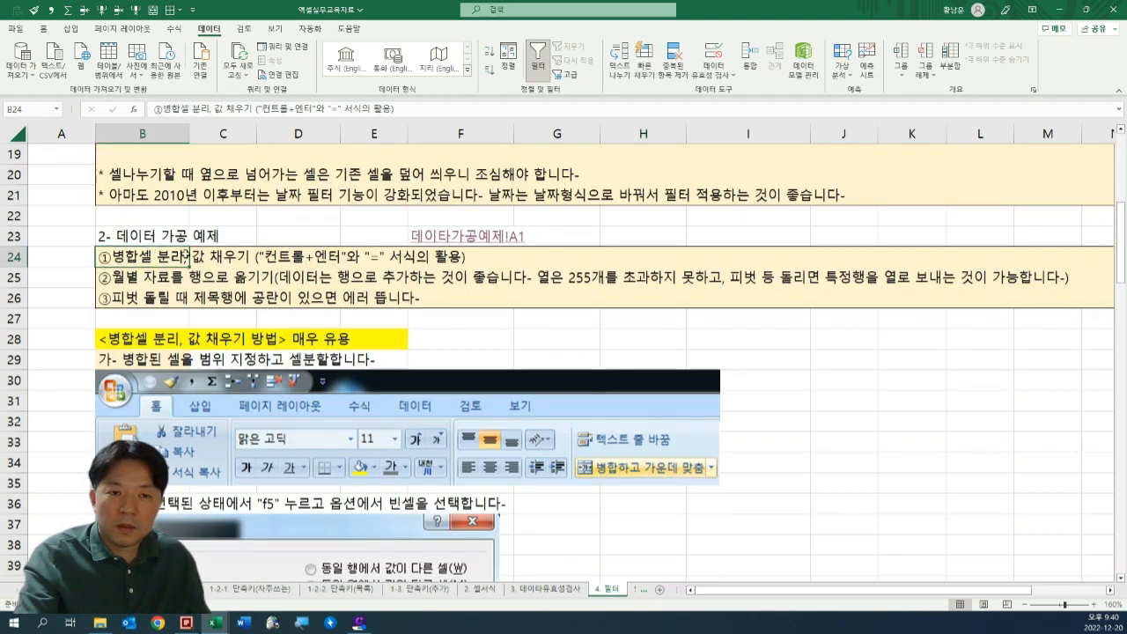
pyautogui.scroll(3, 374, 295)
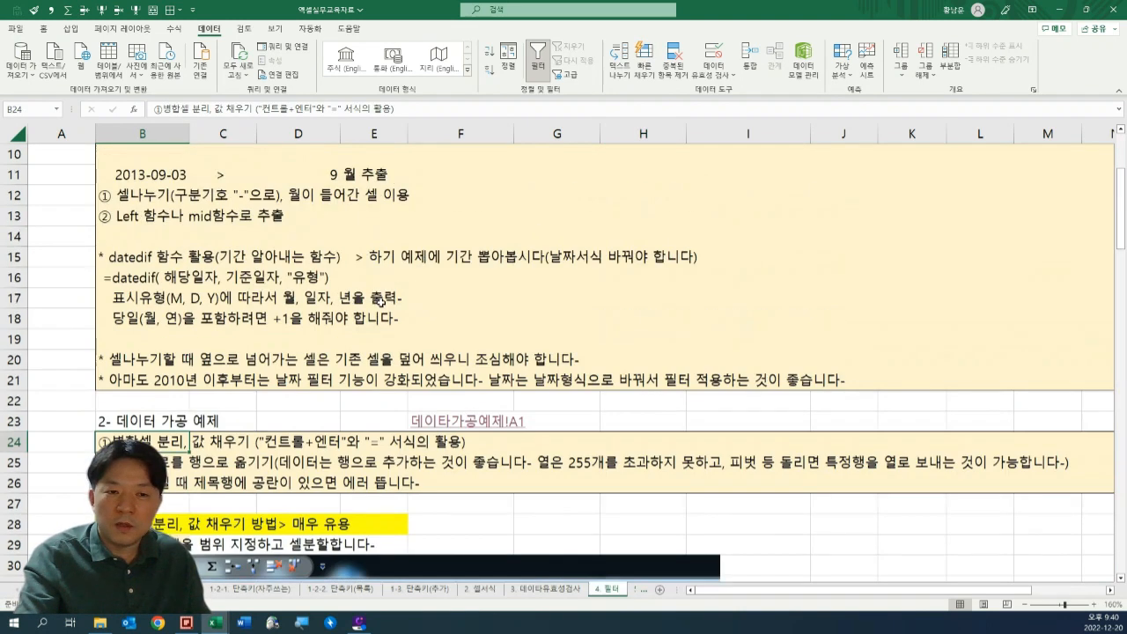
pyautogui.scroll(-2, 393, 301)
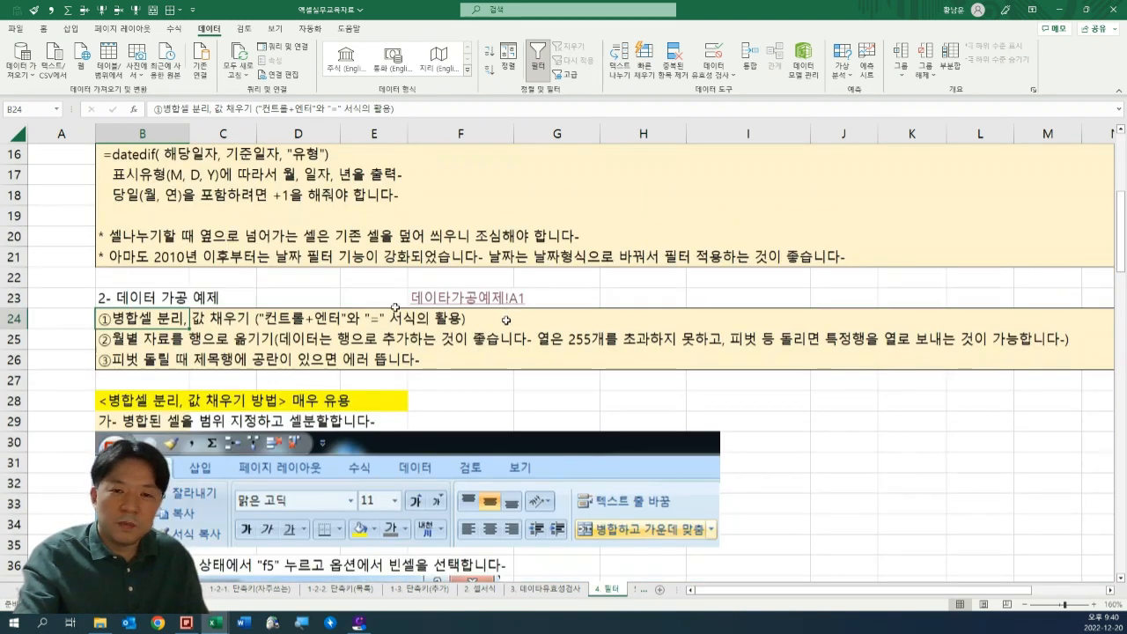
pyautogui.scroll(1, 395, 308)
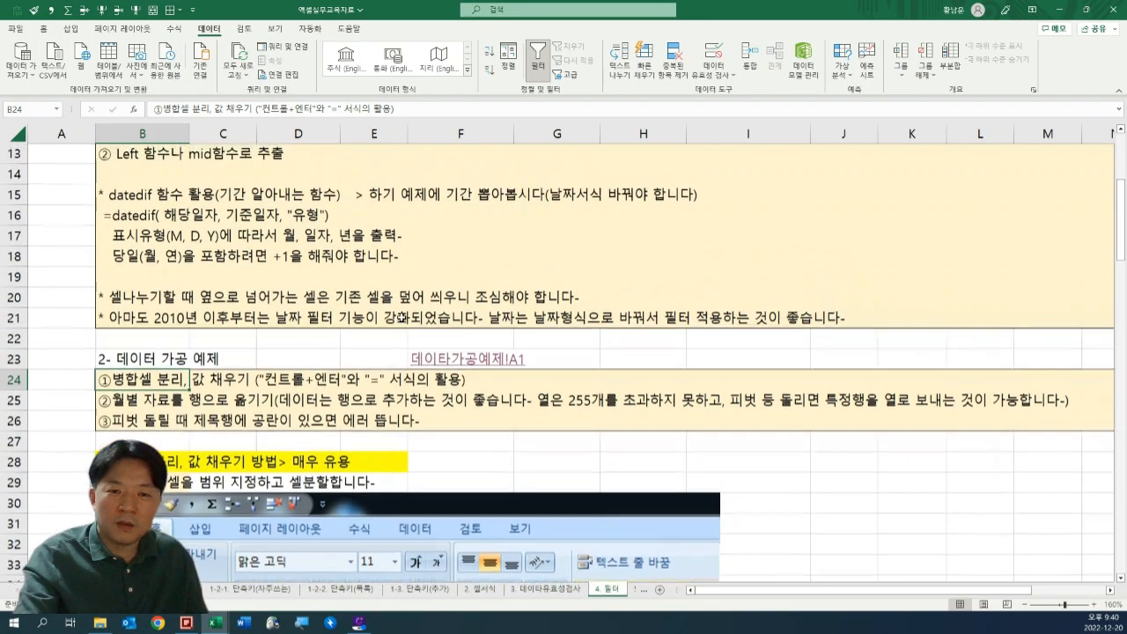
pyautogui.click(458, 361)
pyautogui.press('Return')
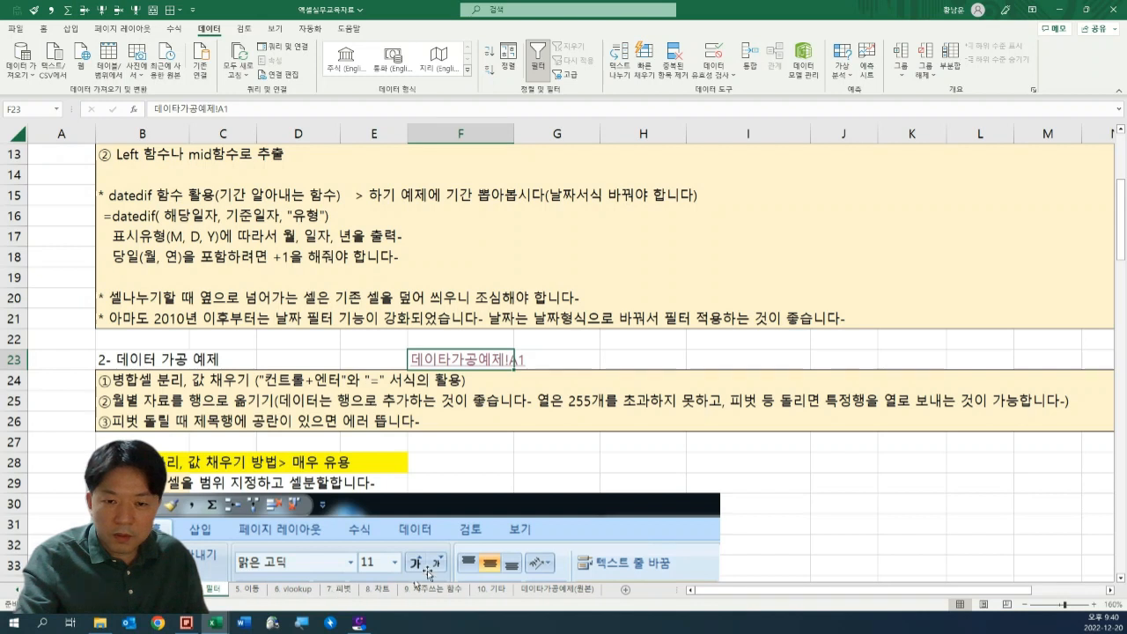
pyautogui.click(564, 590)
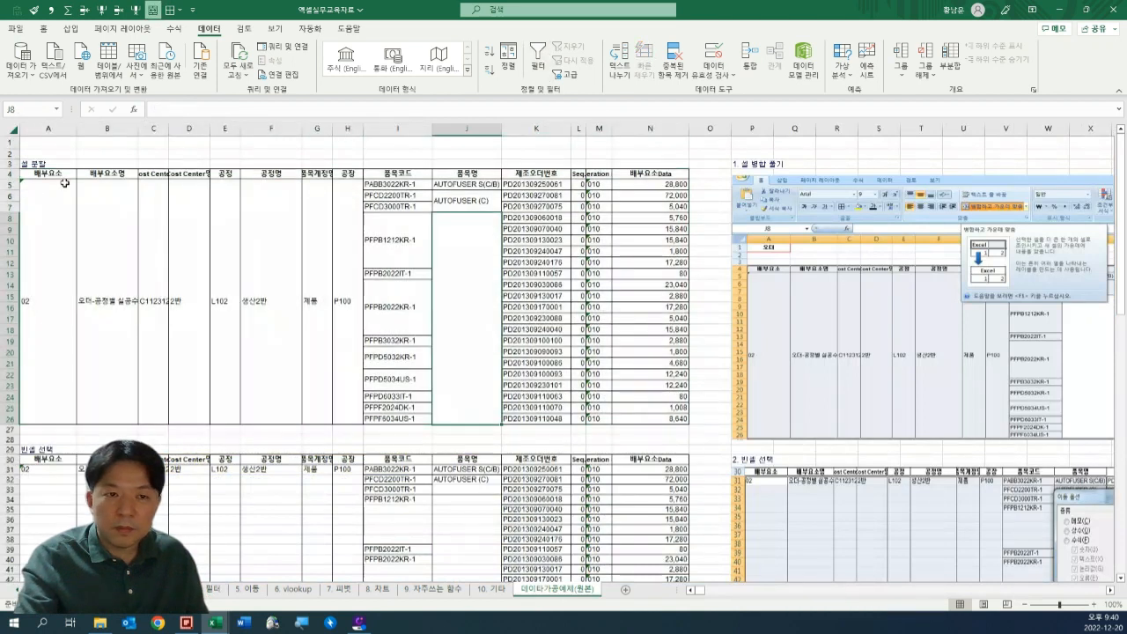
# Copy the merged-cell table A4:N26 and paste it into a new blank workbook starting at B3.
pyautogui.moveTo(41, 174); pyautogui.dragTo(666, 373)
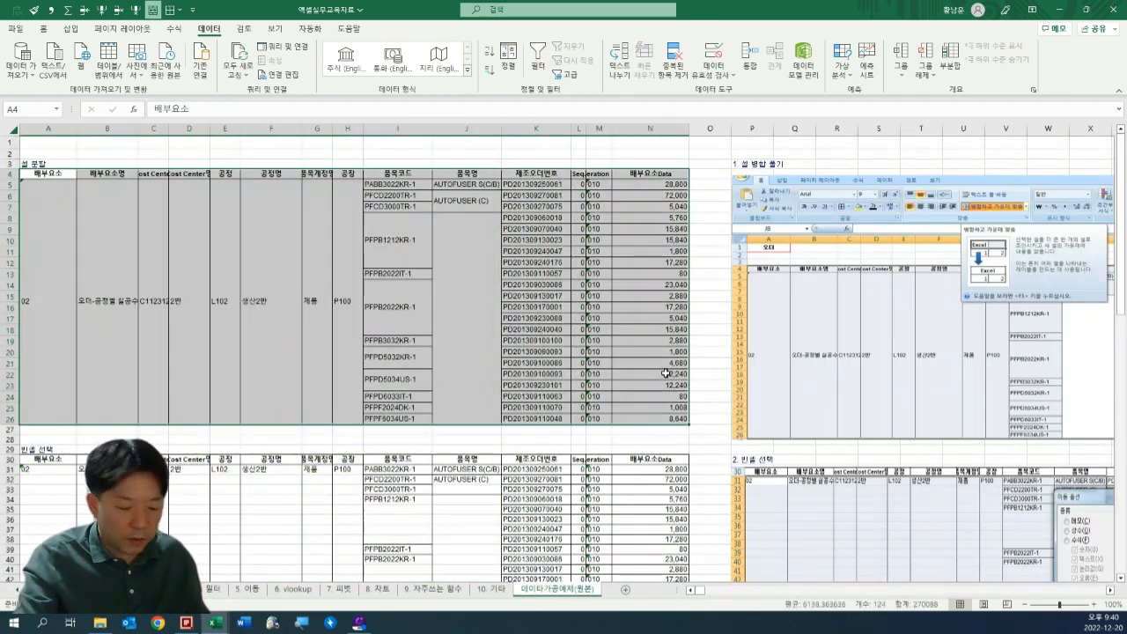
pyautogui.hotkey('ctrl', 'c')
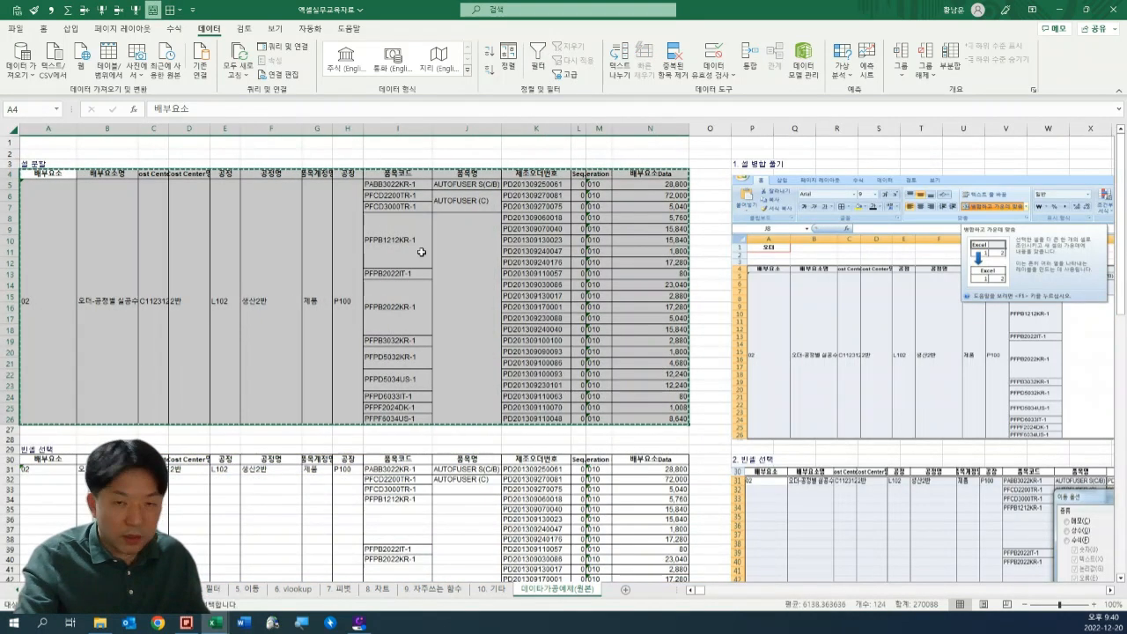
pyautogui.click(19, 30)
pyautogui.click(40, 88)
pyautogui.click(148, 118)
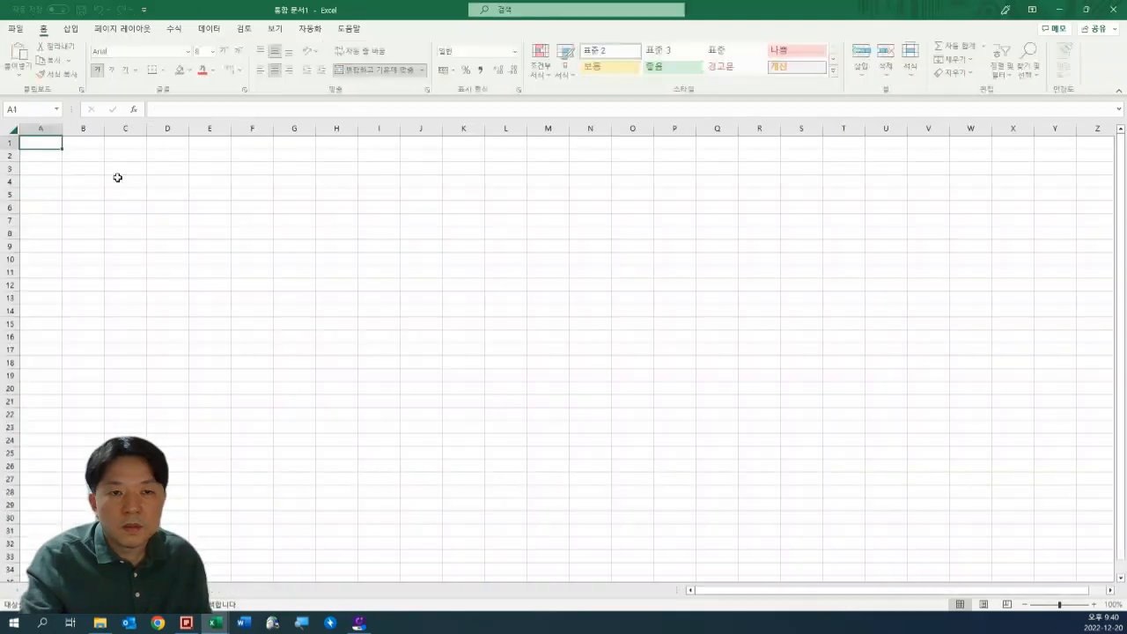
pyautogui.click(88, 166)
pyautogui.hotkey('ctrl', 'v')
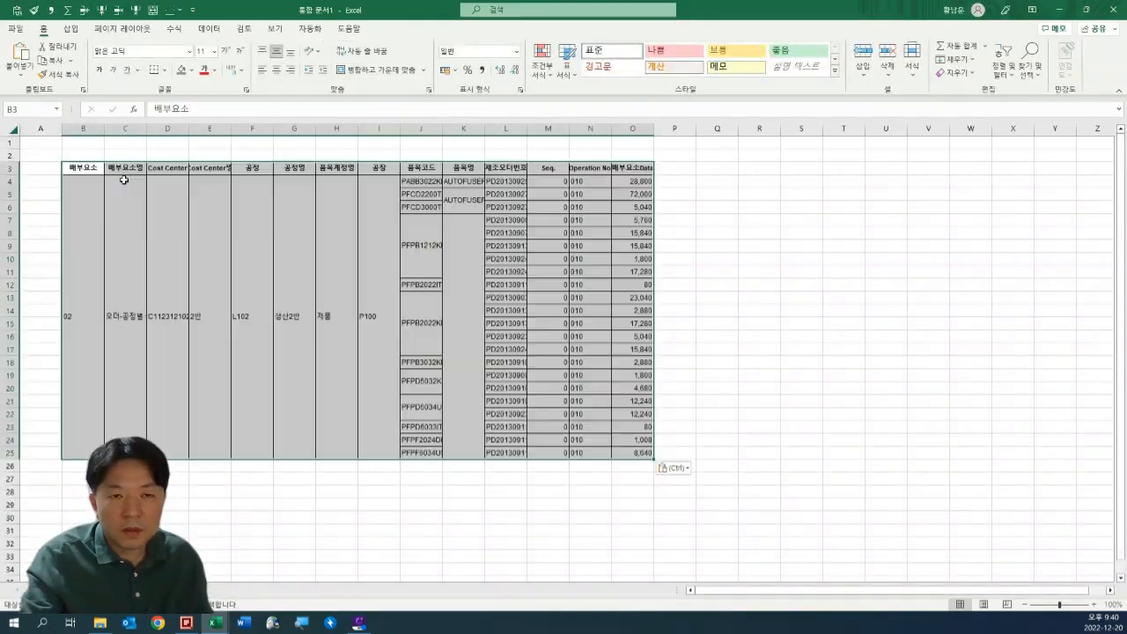
pyautogui.click(674, 285)
# Examine the merged cells in columns B to K of the pasted table at a larger zoom.
pyautogui.click(319, 281)
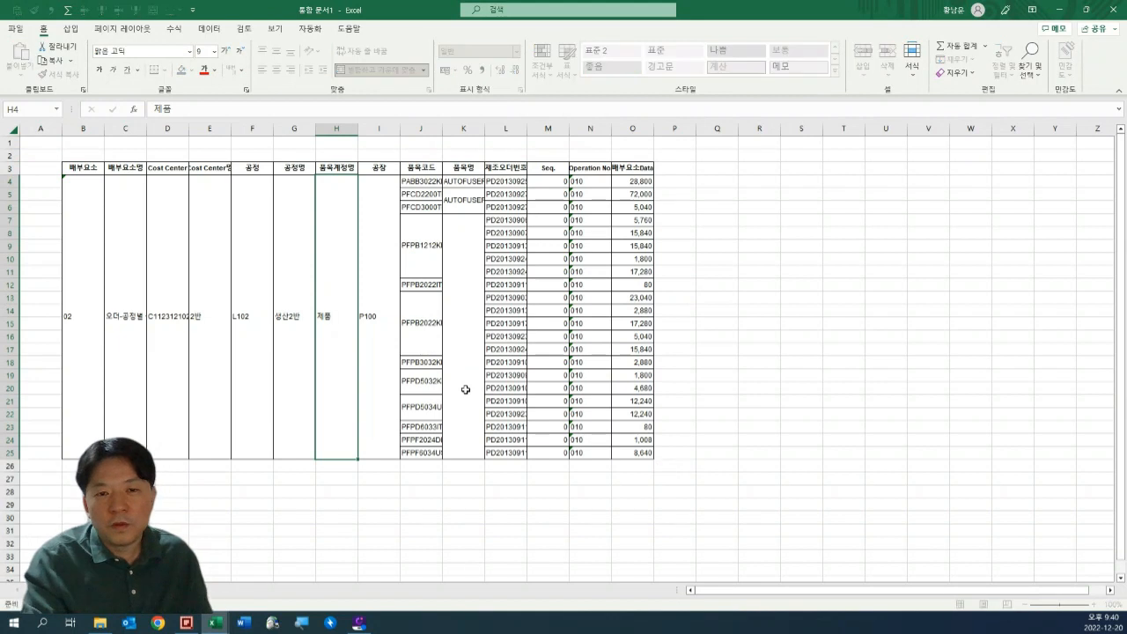
pyautogui.press('Right')
pyautogui.press('Escape')
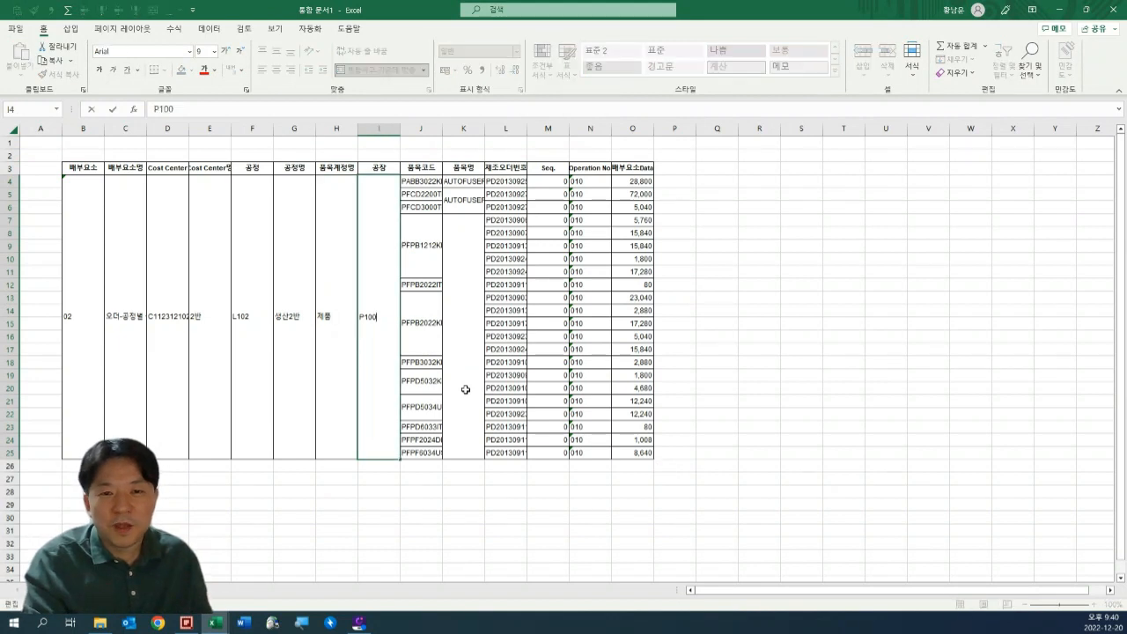
pyautogui.press('Left')
pyautogui.press('Left')
pyautogui.press('Left')
pyautogui.press('Left')
pyautogui.press('Left')
pyautogui.press('Left')
pyautogui.press('Left')
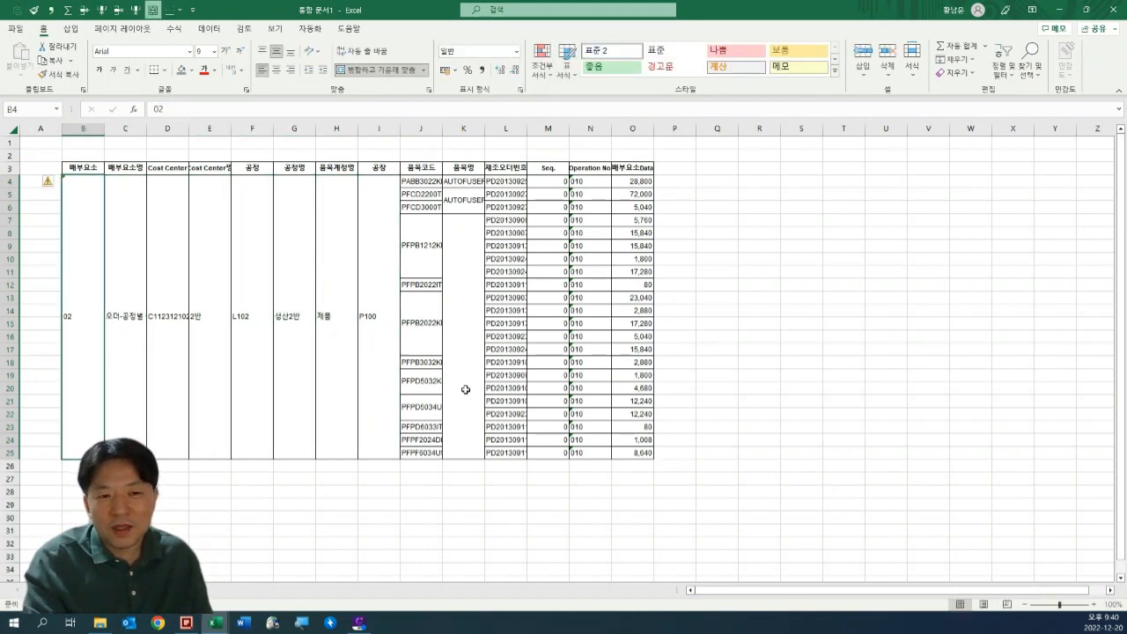
pyautogui.press('Right')
pyautogui.press('Left')
pyautogui.press('Right')
pyautogui.press('Right')
pyautogui.press('Right')
pyautogui.press('Right')
pyautogui.press('Right')
pyautogui.press('Right')
pyautogui.press('Right')
pyautogui.press('Right')
pyautogui.press('Right')
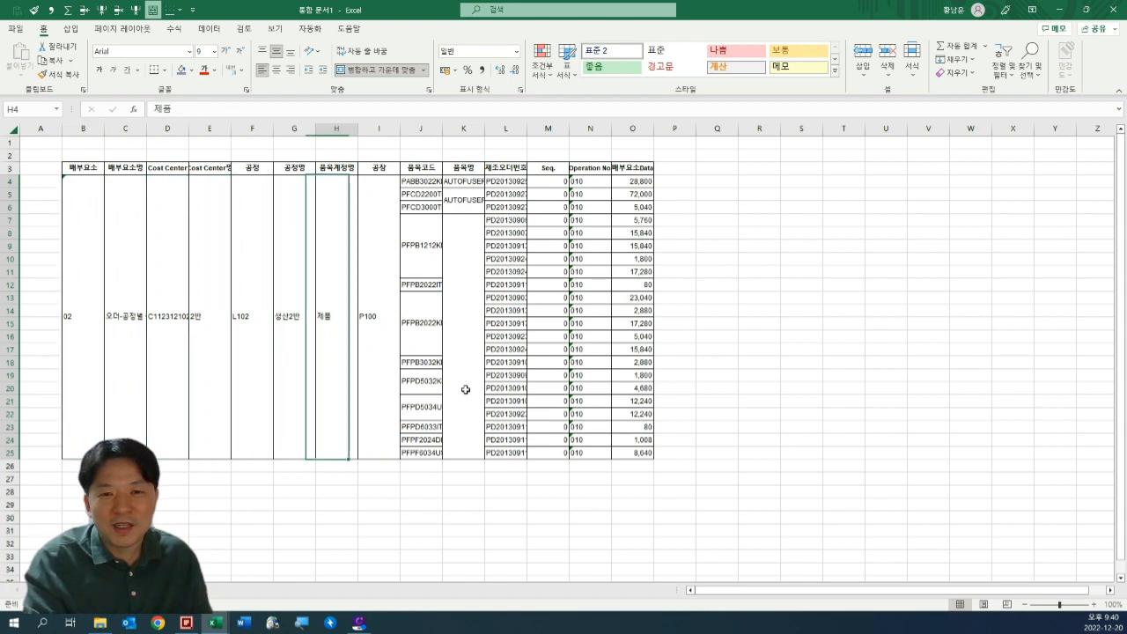
pyautogui.press('Down')
pyautogui.press('Down')
pyautogui.press('Down')
pyautogui.press('Down')
pyautogui.press('Up')
pyautogui.press('Up')
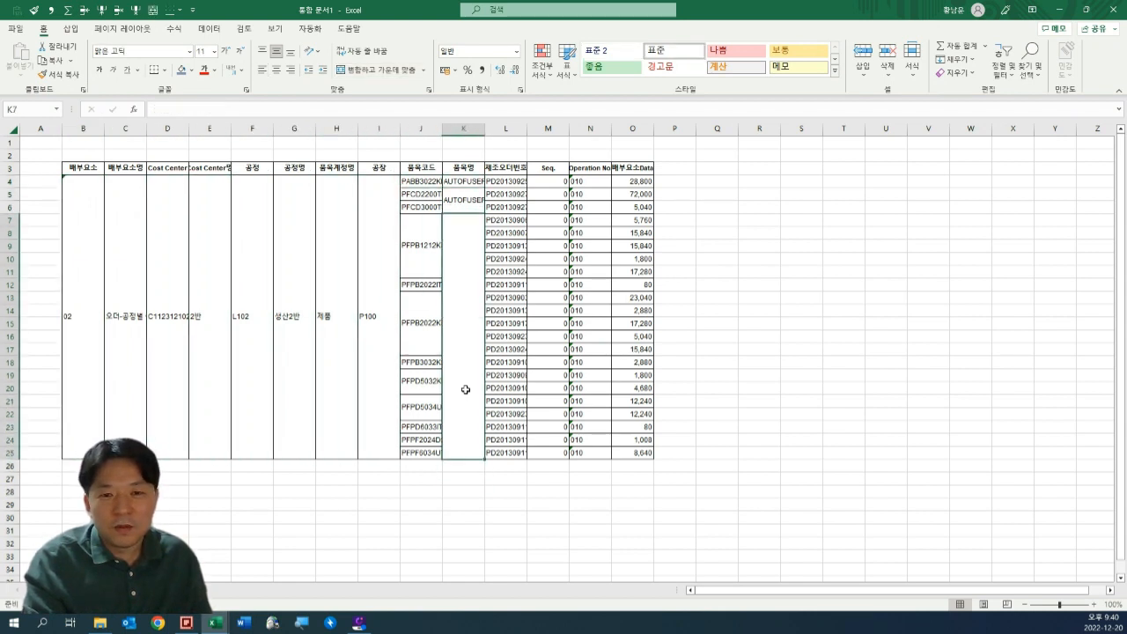
pyautogui.scroll(1, 555, 375)
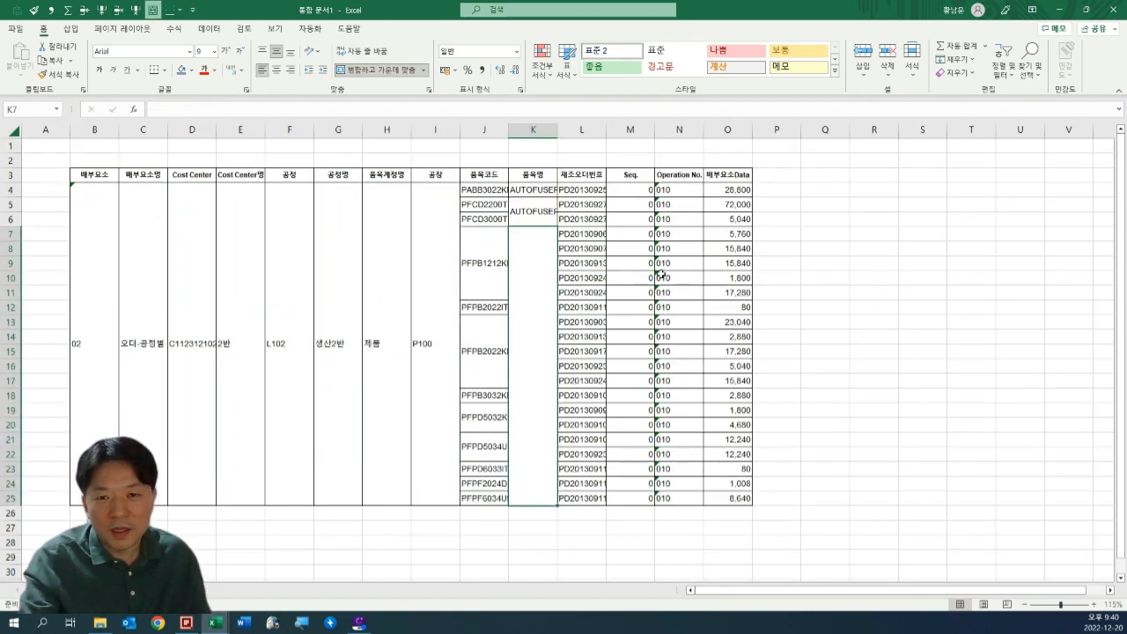
pyautogui.scroll(1, 638, 288)
pyautogui.click(388, 291)
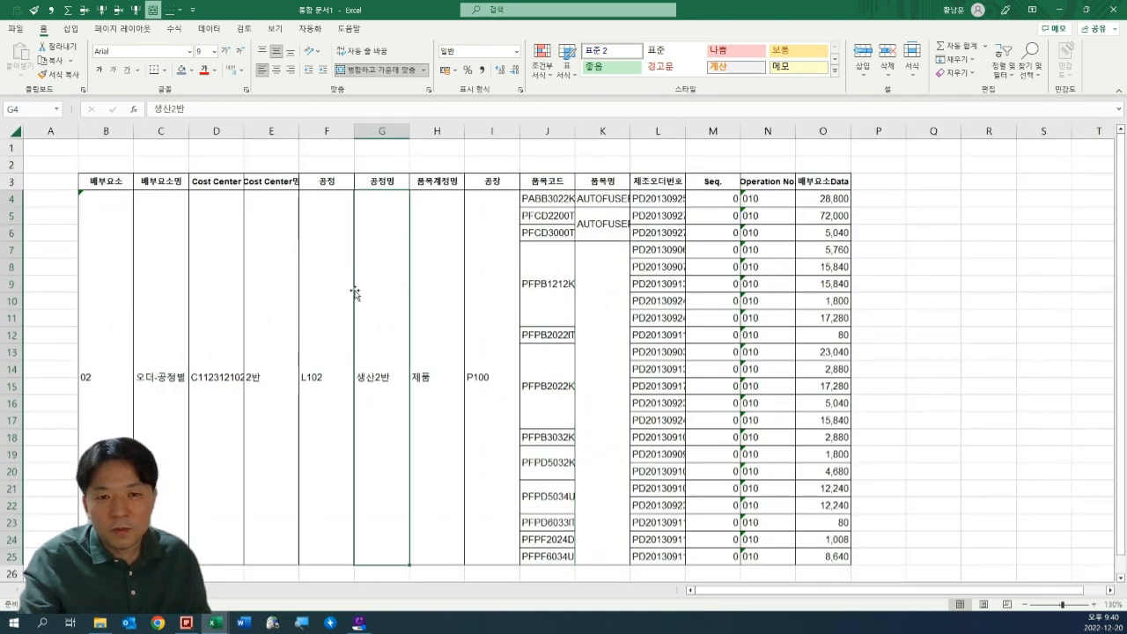
pyautogui.doubleClick(401, 362)
pyautogui.moveTo(115, 384); pyautogui.dragTo(517, 380)
pyautogui.click(550, 376)
pyautogui.click(590, 342)
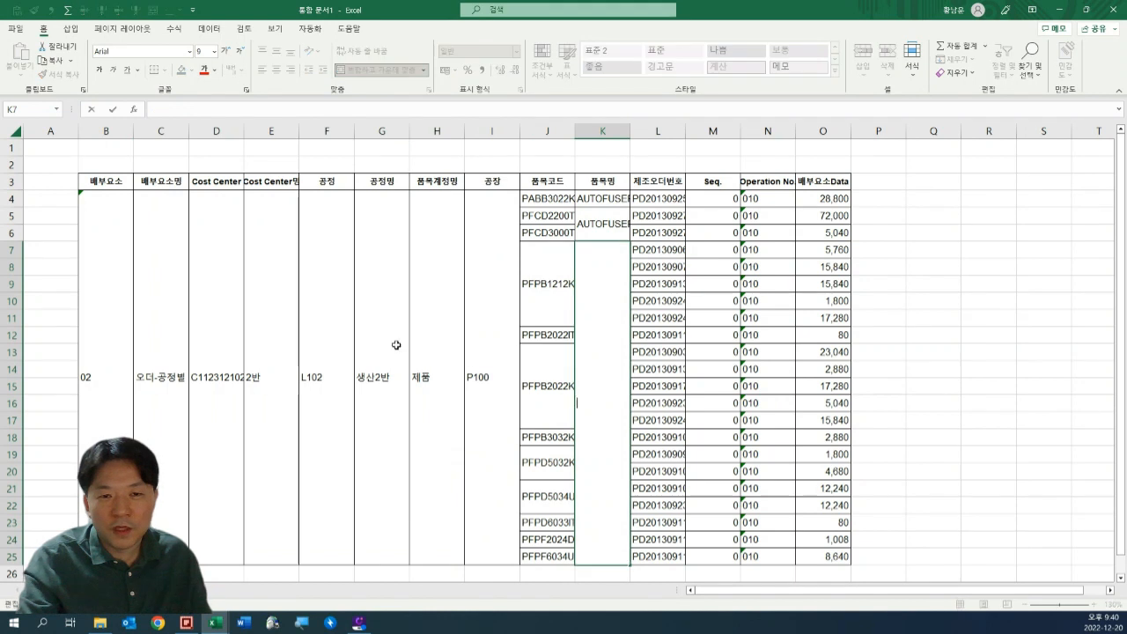
# Unmerge all merged cells in the table data range B4:O25.
pyautogui.moveTo(169, 297); pyautogui.dragTo(843, 301)
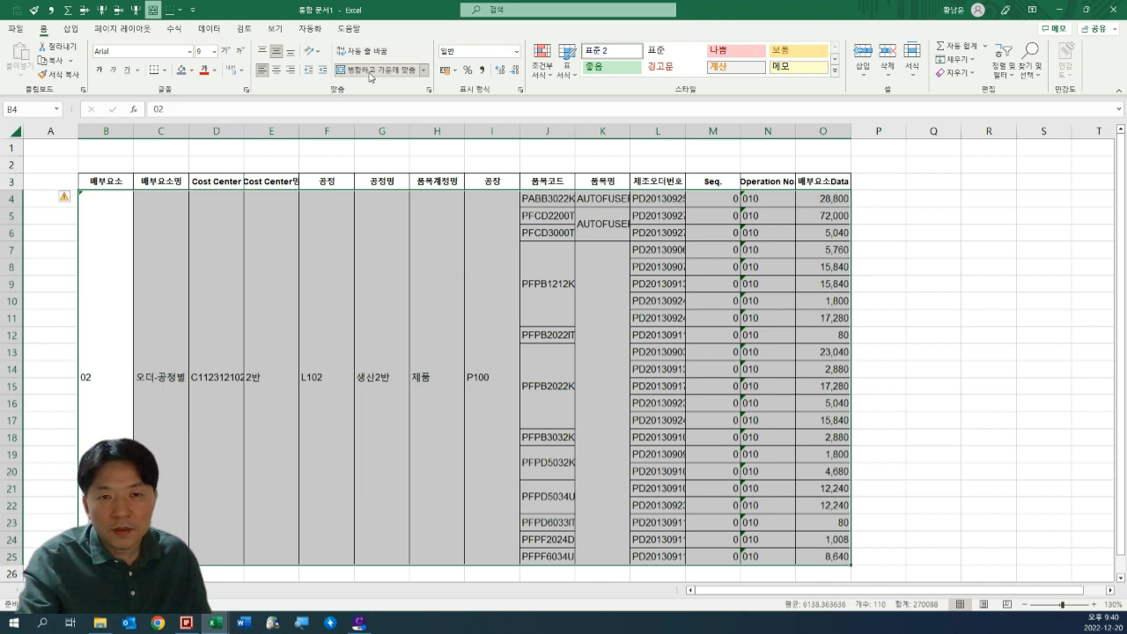
pyautogui.click(366, 280)
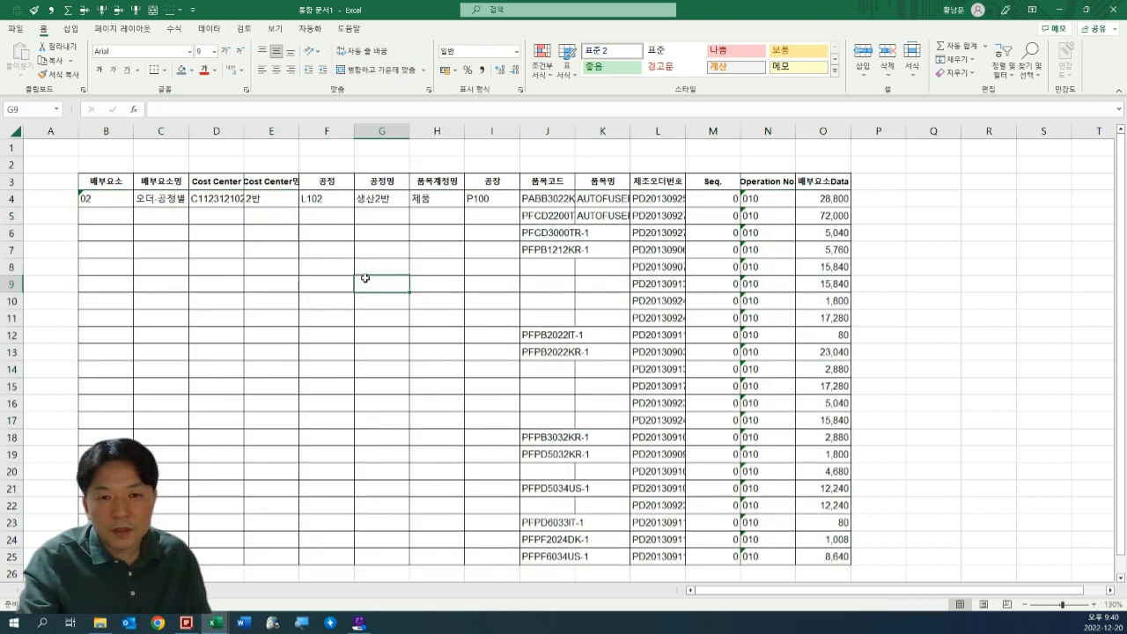
# Examine which cells in columns B to K of the unmerged table hold values and which are blank.
pyautogui.click(125, 205)
pyautogui.click(565, 249)
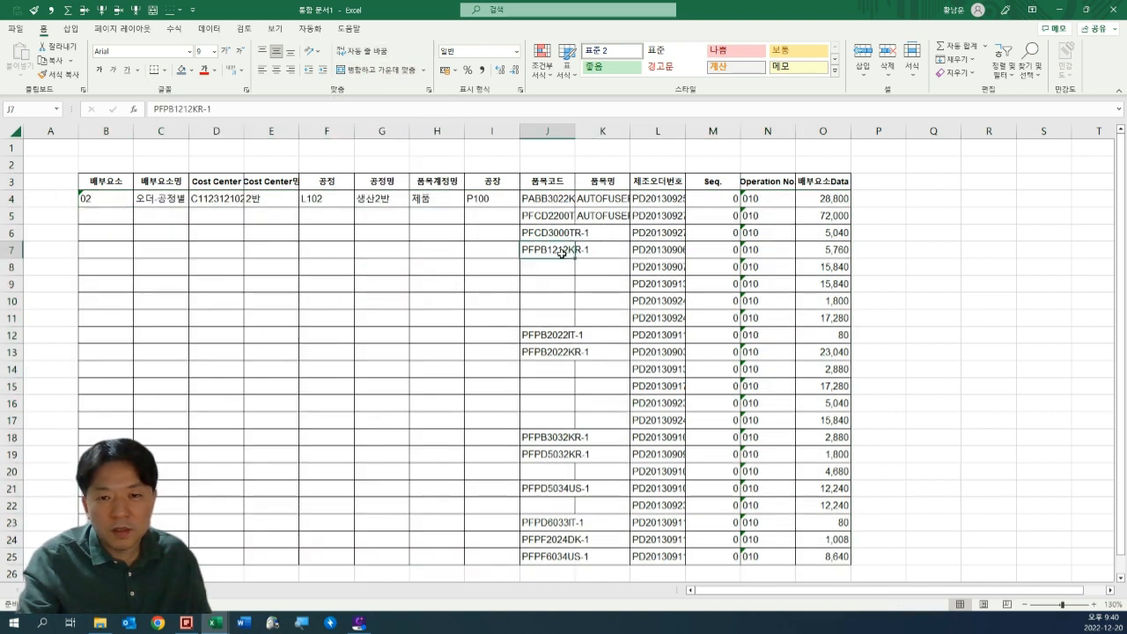
pyautogui.click(201, 225)
pyautogui.click(99, 216)
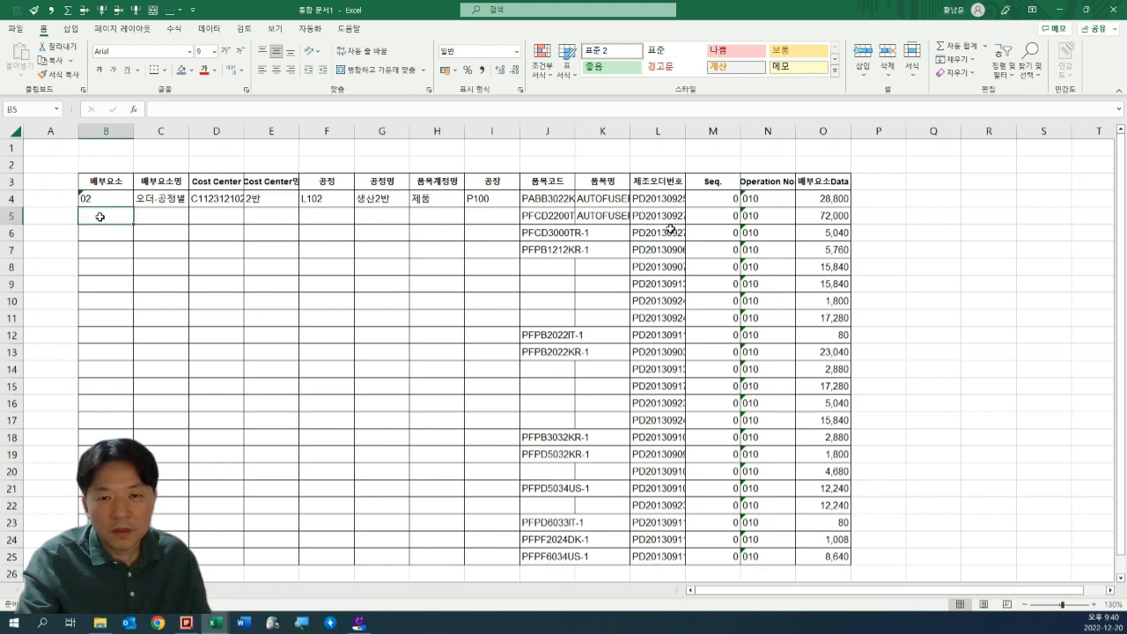
pyautogui.click(606, 216)
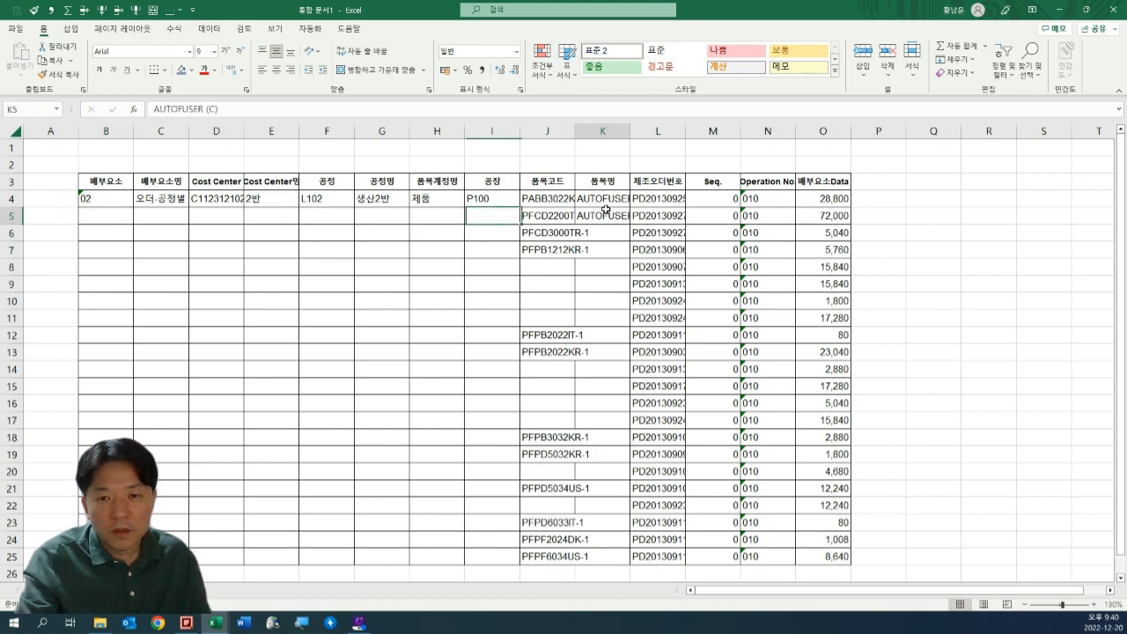
pyautogui.click(722, 200)
pyautogui.moveTo(109, 206); pyautogui.dragTo(603, 556)
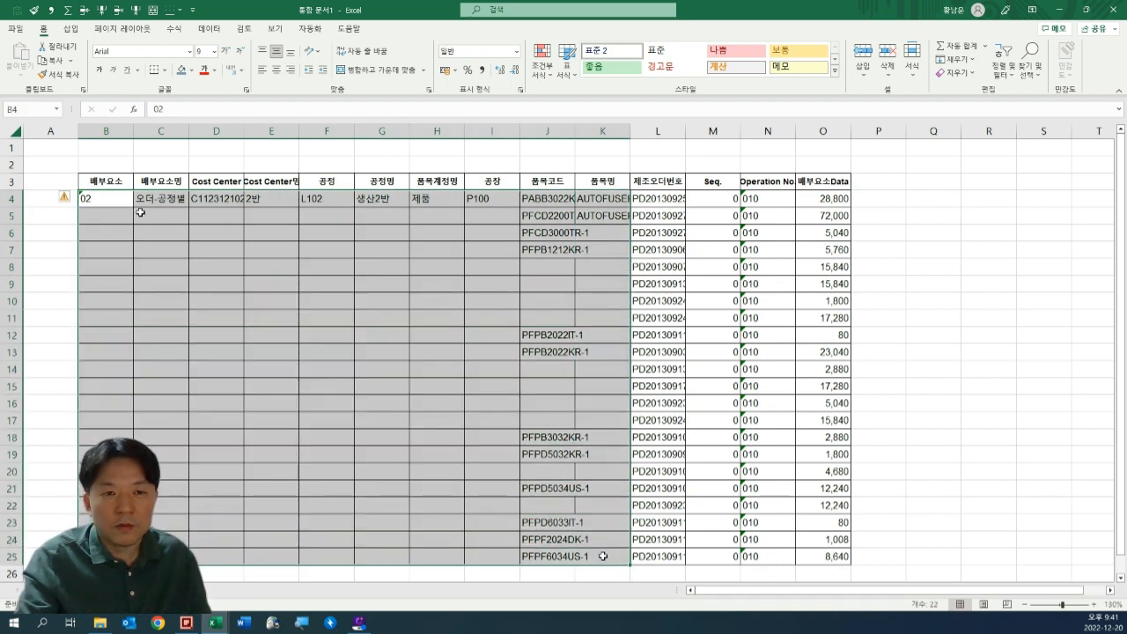
pyautogui.click(414, 249)
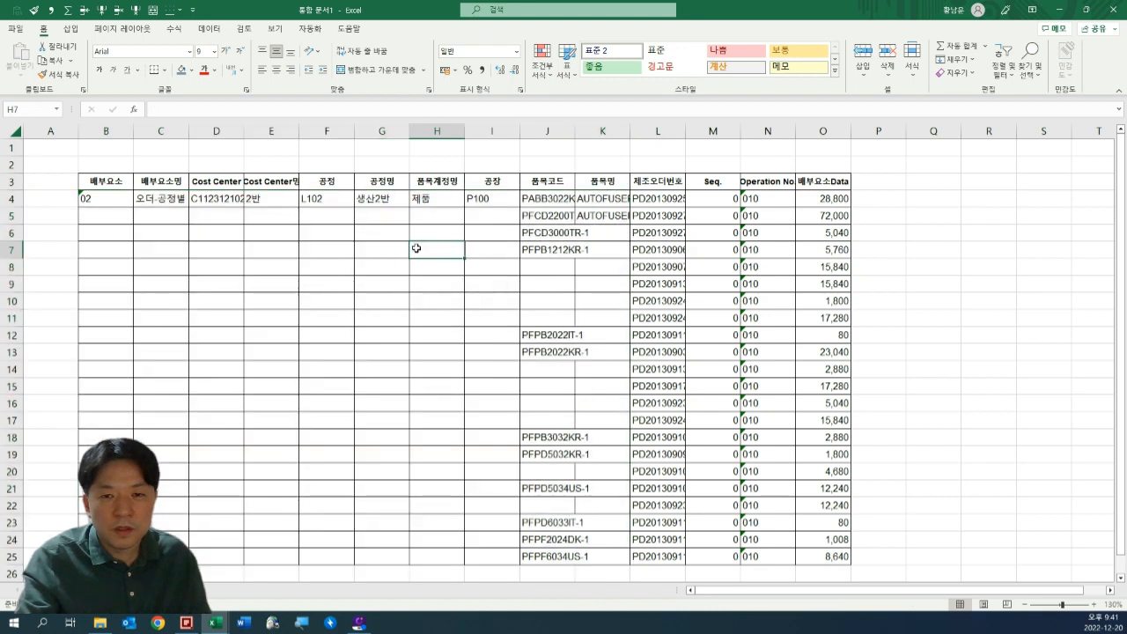
# Fill the row 4 values in B4:I4 down through row 25.
pyautogui.click(91, 197)
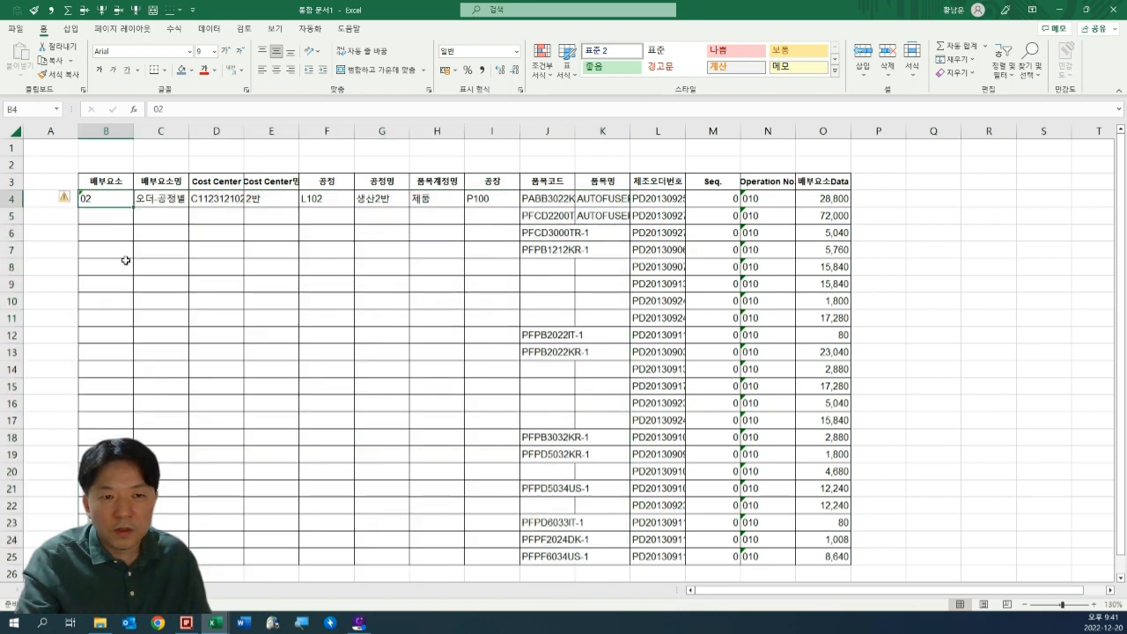
pyautogui.keyDown('shift'); pyautogui.click(467, 199); pyautogui.keyUp('shift')
pyautogui.moveTo(521, 206); pyautogui.dragTo(520, 566)
pyautogui.click(545, 369)
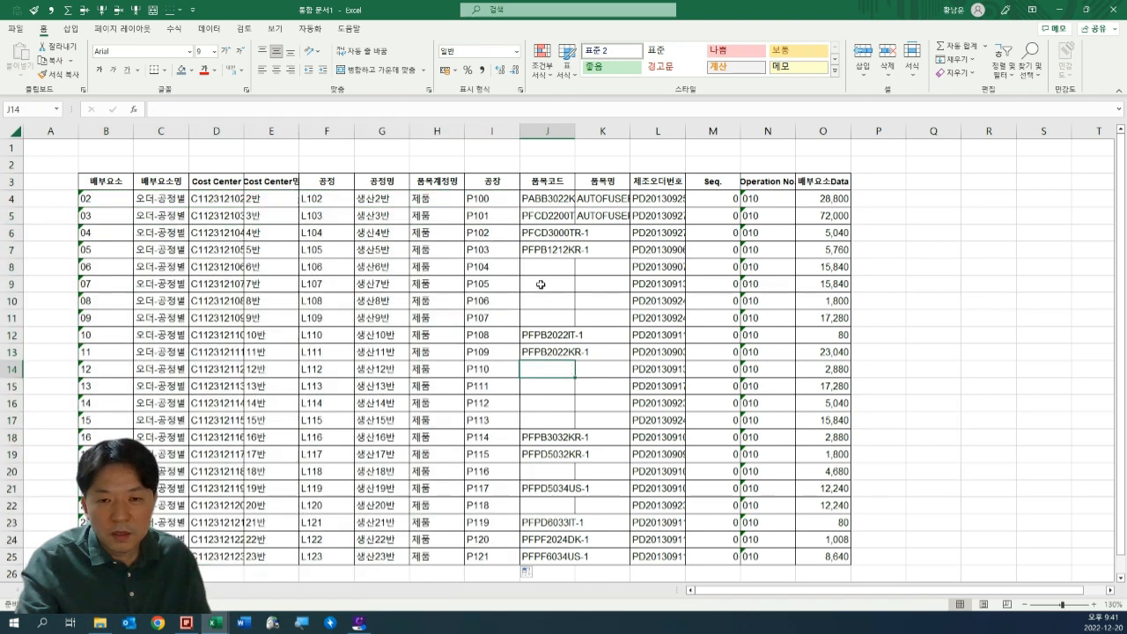
# Try filling the item code in J7 down through J25, and undo that fill.
pyautogui.click(540, 267)
pyautogui.click(542, 216)
pyautogui.click(547, 250)
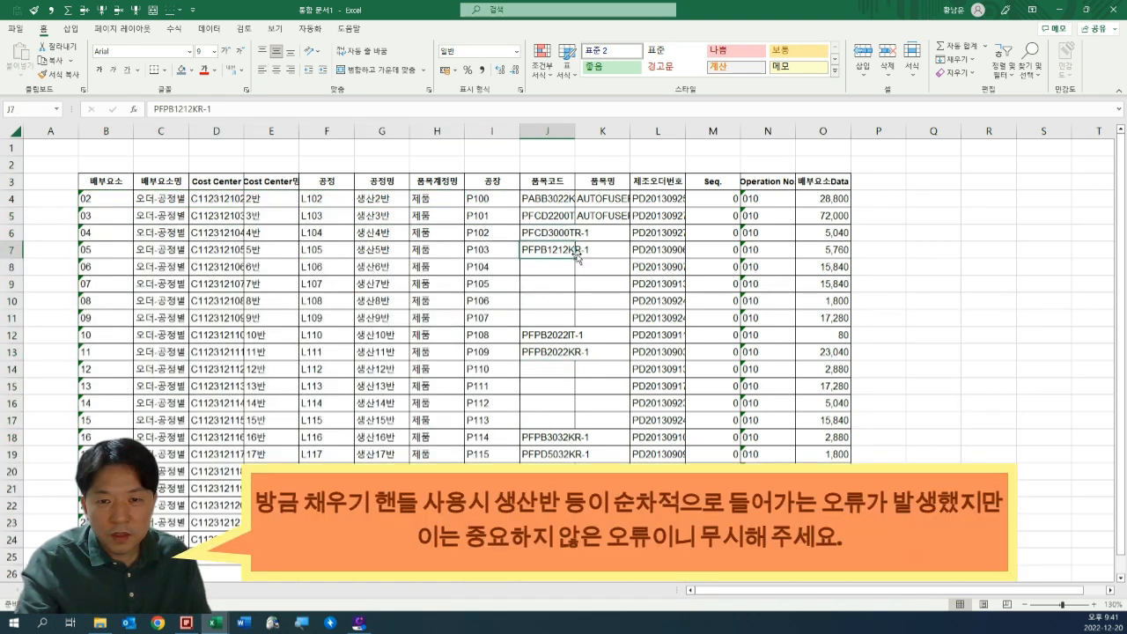
pyautogui.moveTo(576, 256); pyautogui.dragTo(578, 458)
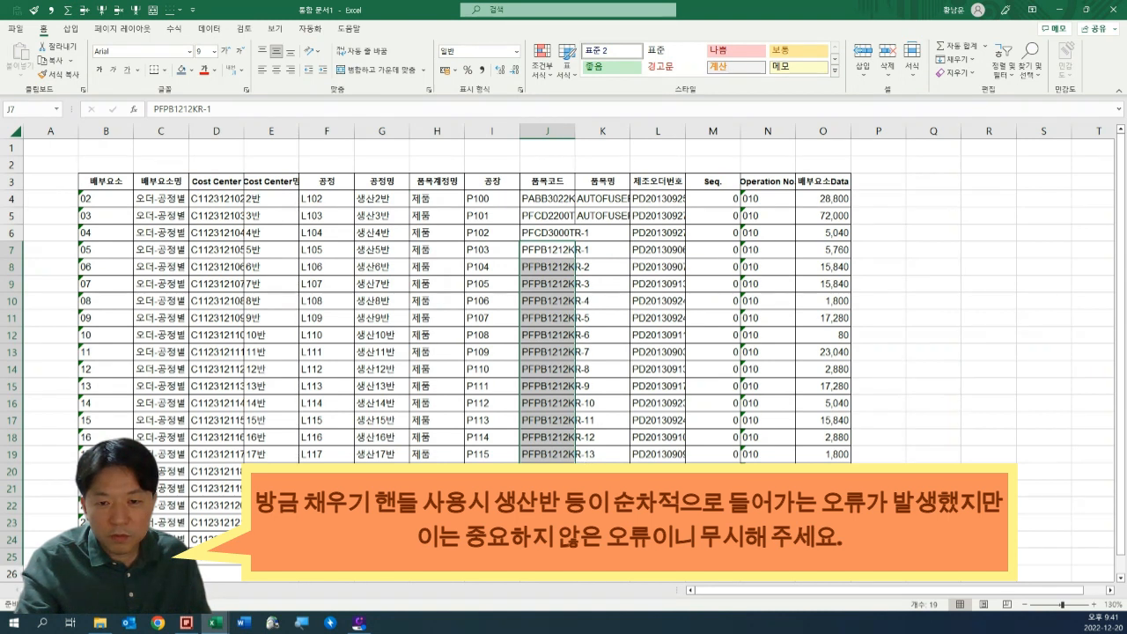
pyautogui.hotkey('ctrl', 'z')
pyautogui.click(590, 317)
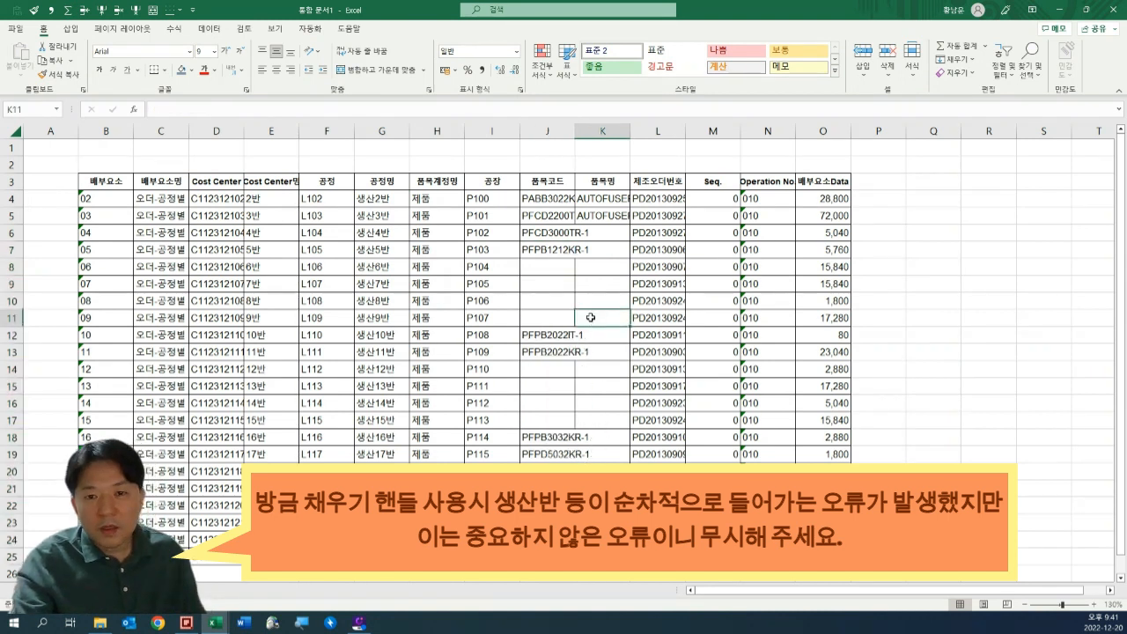
# Widen the 품목코드 column to fit its full codes and check the blank cells beneath each code.
pyautogui.moveTo(574, 128); pyautogui.dragTo(676, 128)
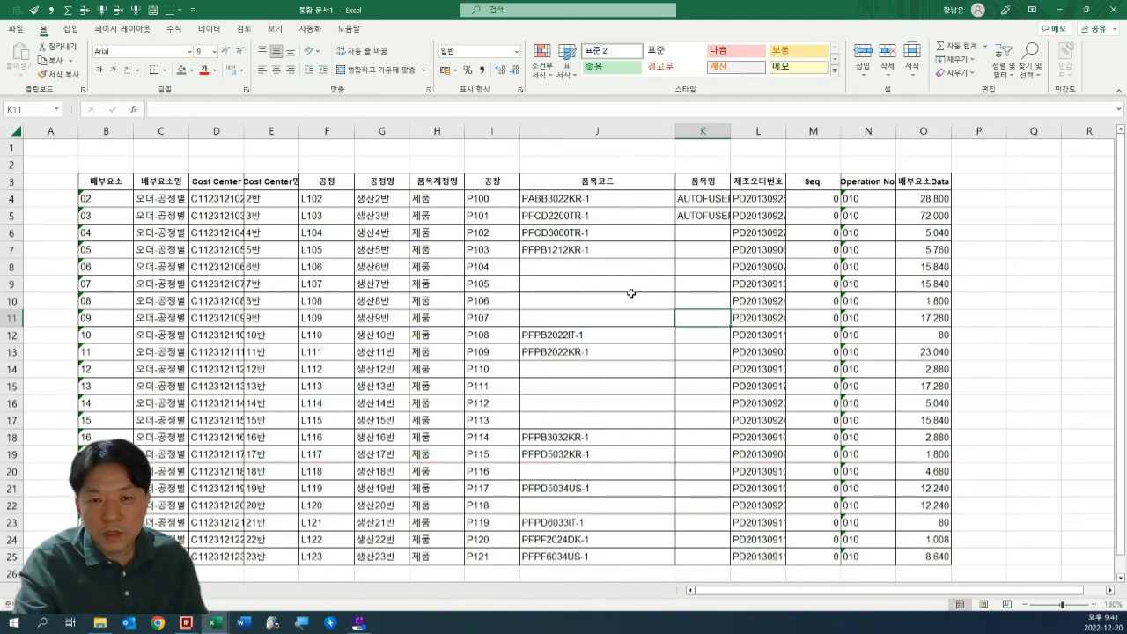
pyautogui.click(580, 264)
pyautogui.moveTo(580, 264); pyautogui.dragTo(577, 319)
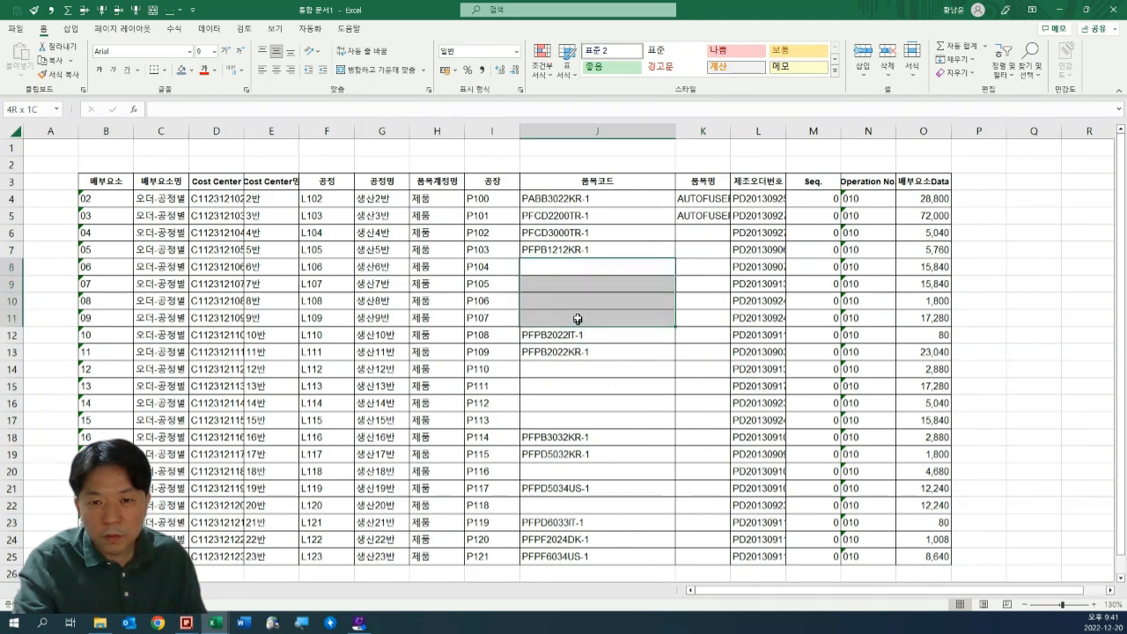
pyautogui.click(572, 249)
pyautogui.moveTo(573, 366); pyautogui.dragTo(586, 423)
pyautogui.click(574, 351)
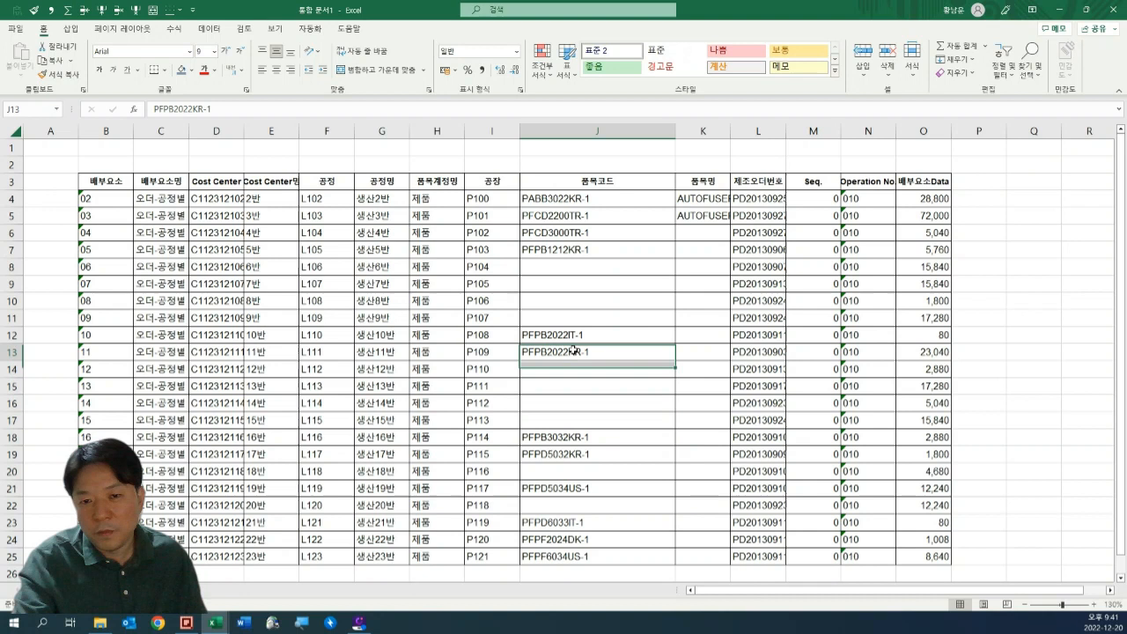
pyautogui.click(578, 463)
pyautogui.click(581, 199)
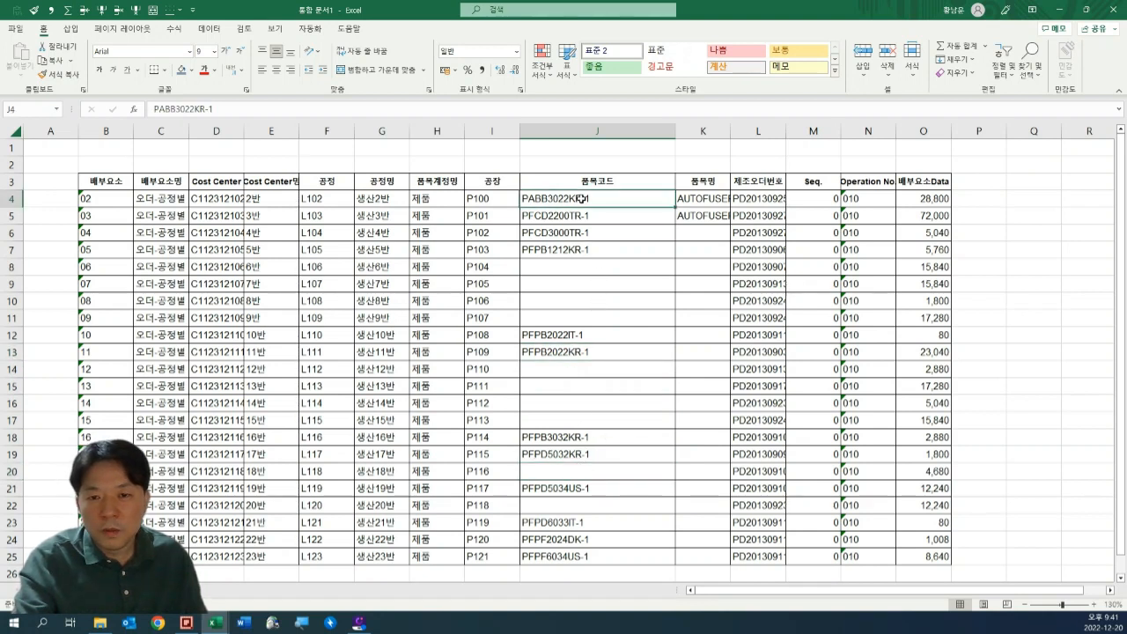
pyautogui.keyDown('shift'); pyautogui.click(696, 559); pyautogui.keyUp('shift')
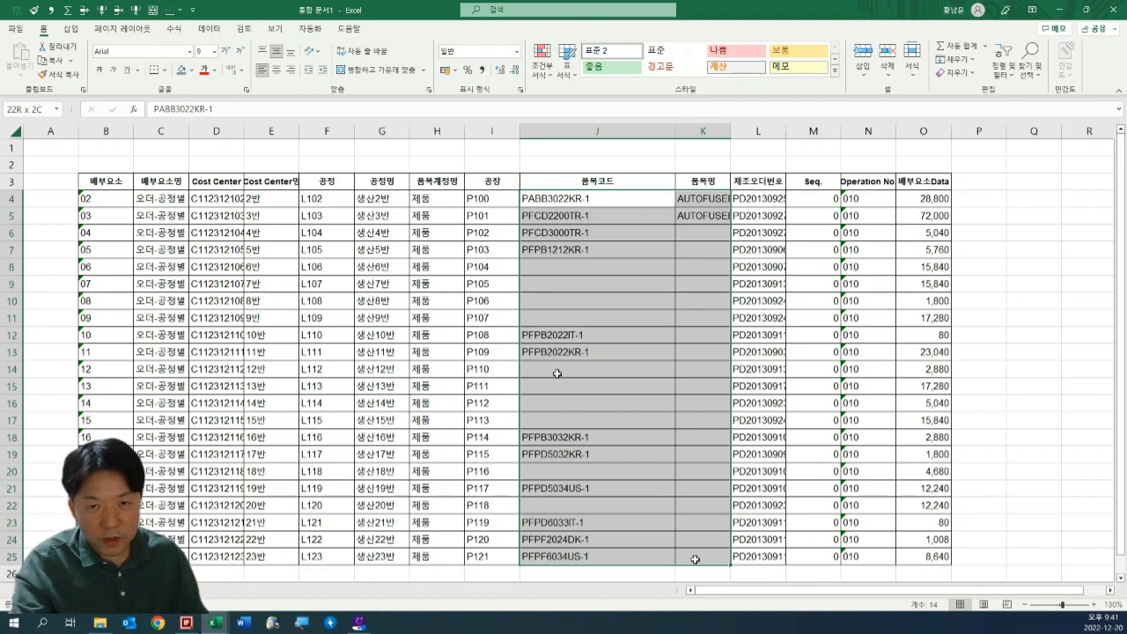
pyautogui.click(662, 149)
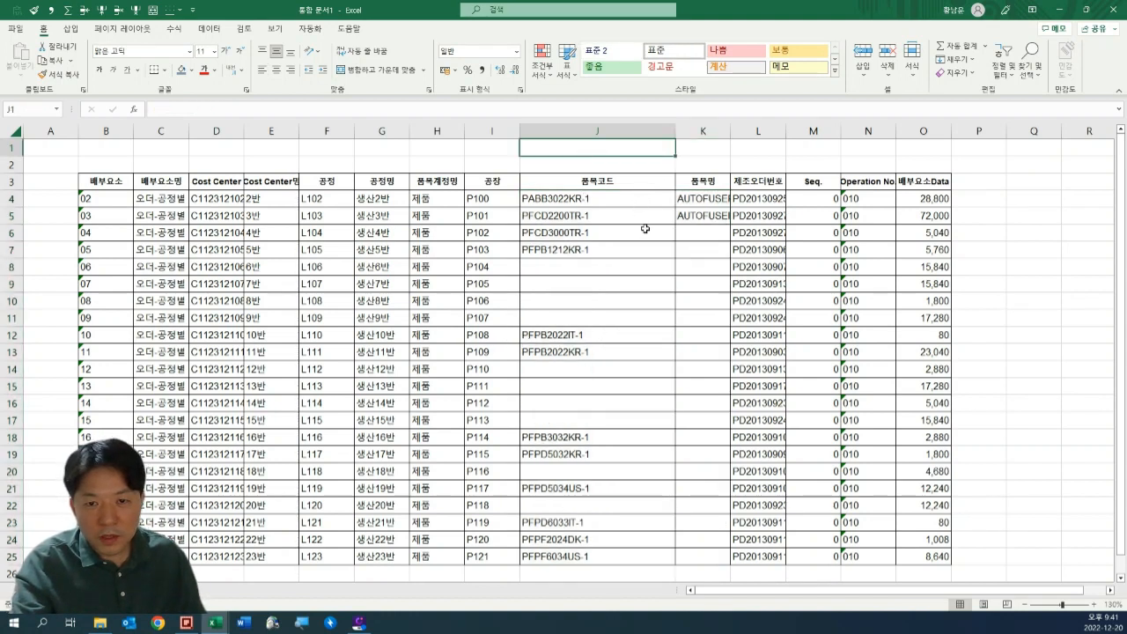
# Start a sample column in the empty area beside the table by entering a in Q5.
pyautogui.moveTo(964, 215); pyautogui.dragTo(997, 268)
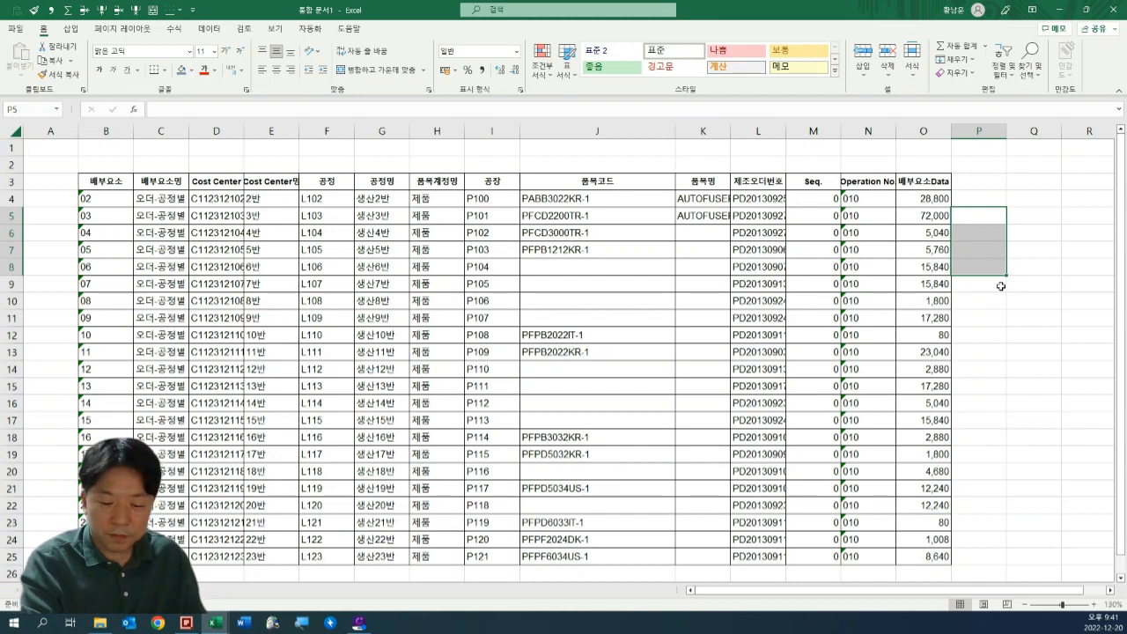
pyautogui.press('Up')
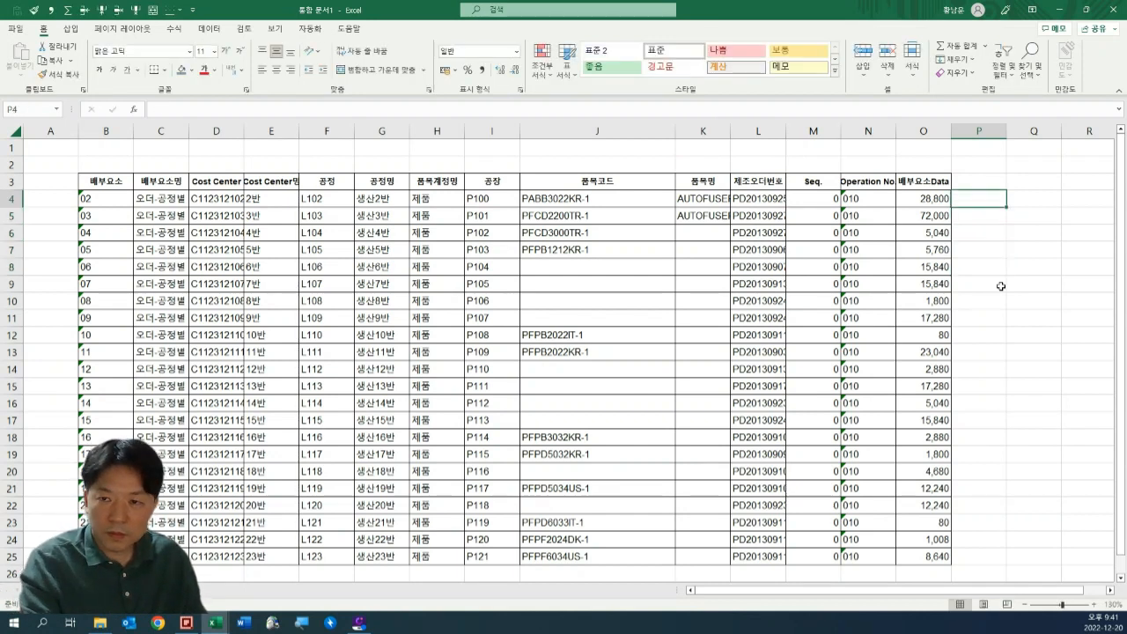
pyautogui.press('Right')
pyautogui.press('Right')
pyautogui.press('Right')
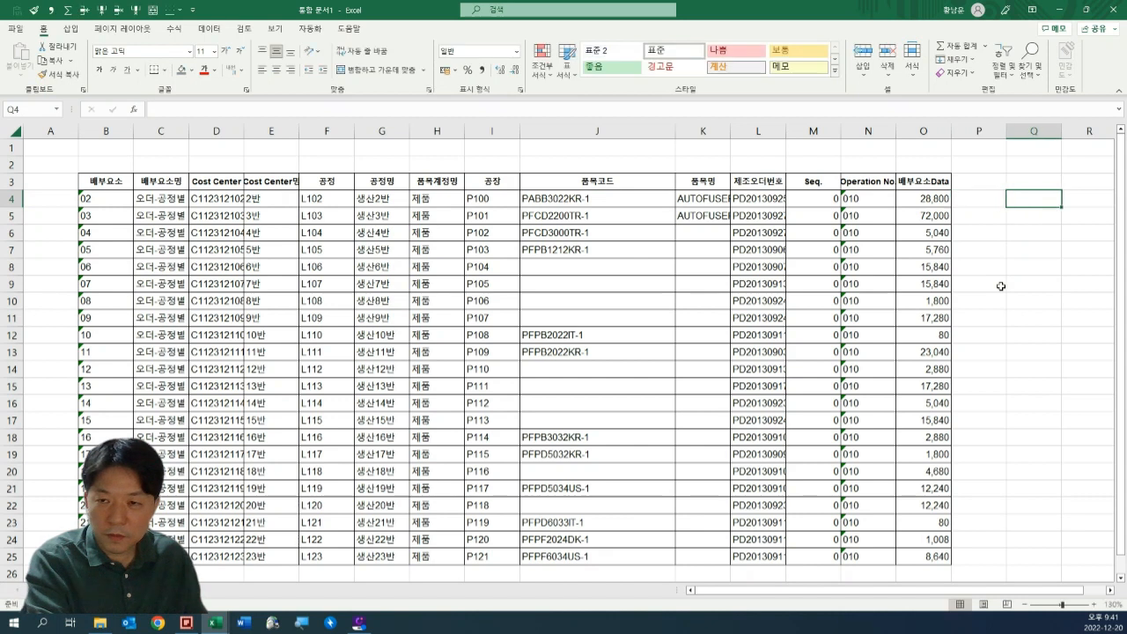
pyautogui.press('Right')
pyautogui.press('Right')
pyautogui.keyDown('ctrl'); pyautogui.scroll(2, 926, 302); pyautogui.keyUp('ctrl')
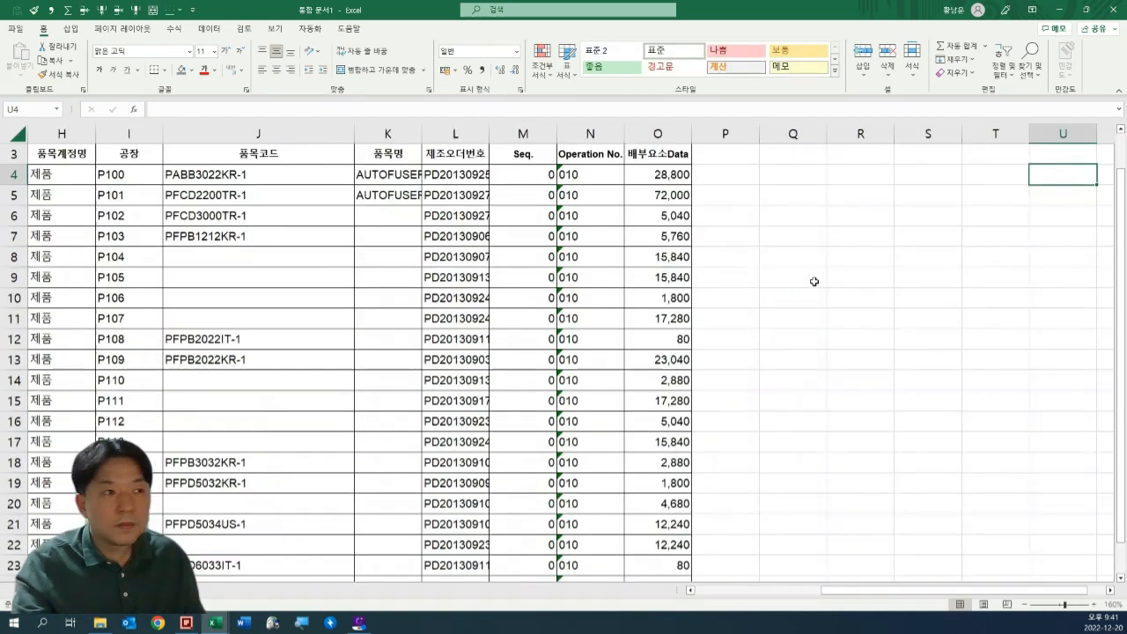
pyautogui.click(773, 231)
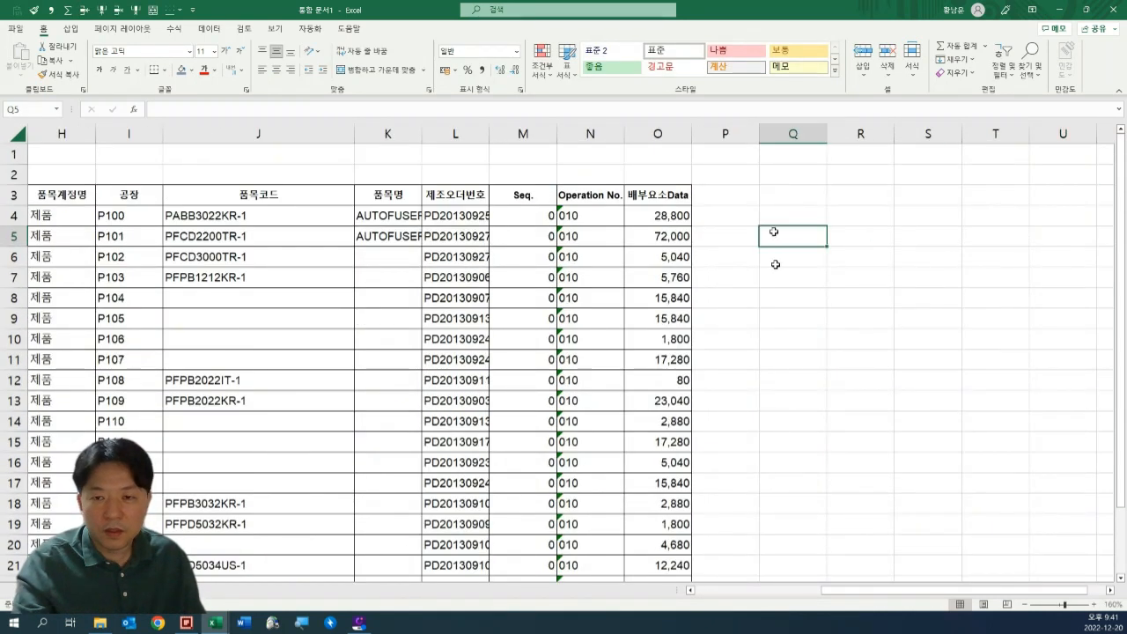
pyautogui.write('a')
pyautogui.press('Return')
pyautogui.press('Return')
pyautogui.press('Return')
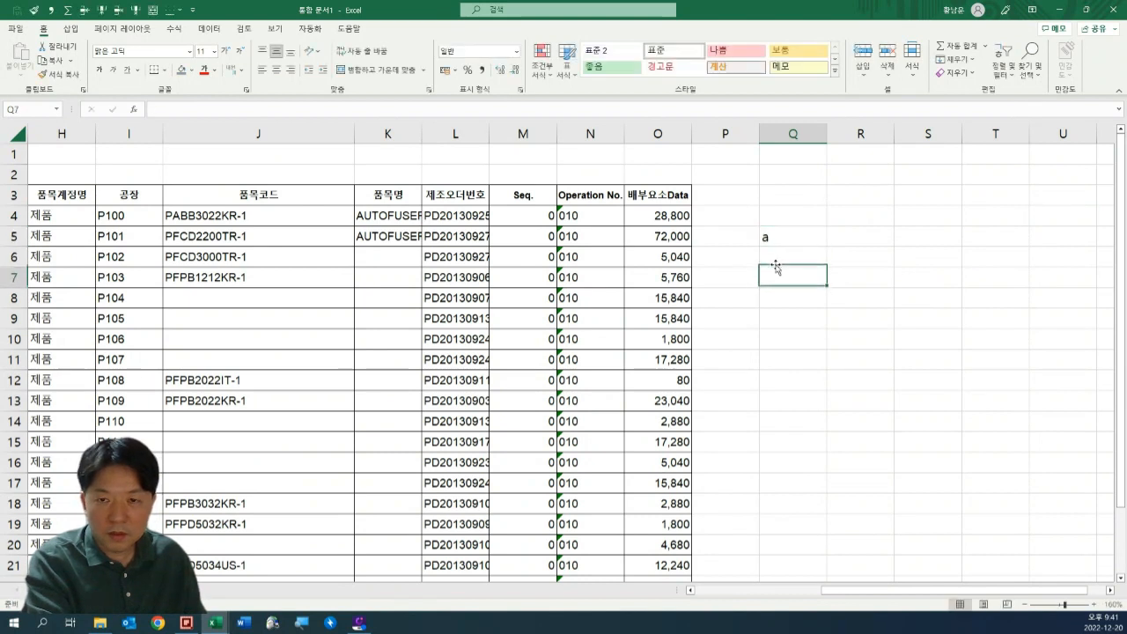
# Enter 가 in Q8 and 2 in Q13 of the sample column, leaving blank cells between the values.
pyautogui.write('가')
pyautogui.press('Return')
pyautogui.press('Return')
pyautogui.press('Return')
pyautogui.press('Return')
pyautogui.press('Return')
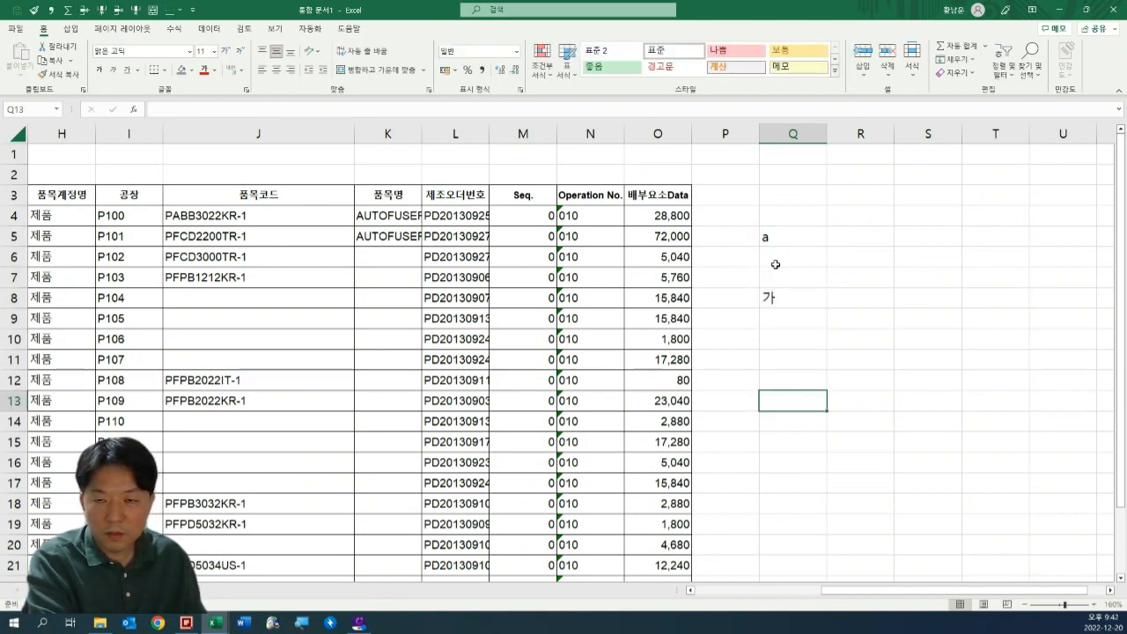
pyautogui.write('1')
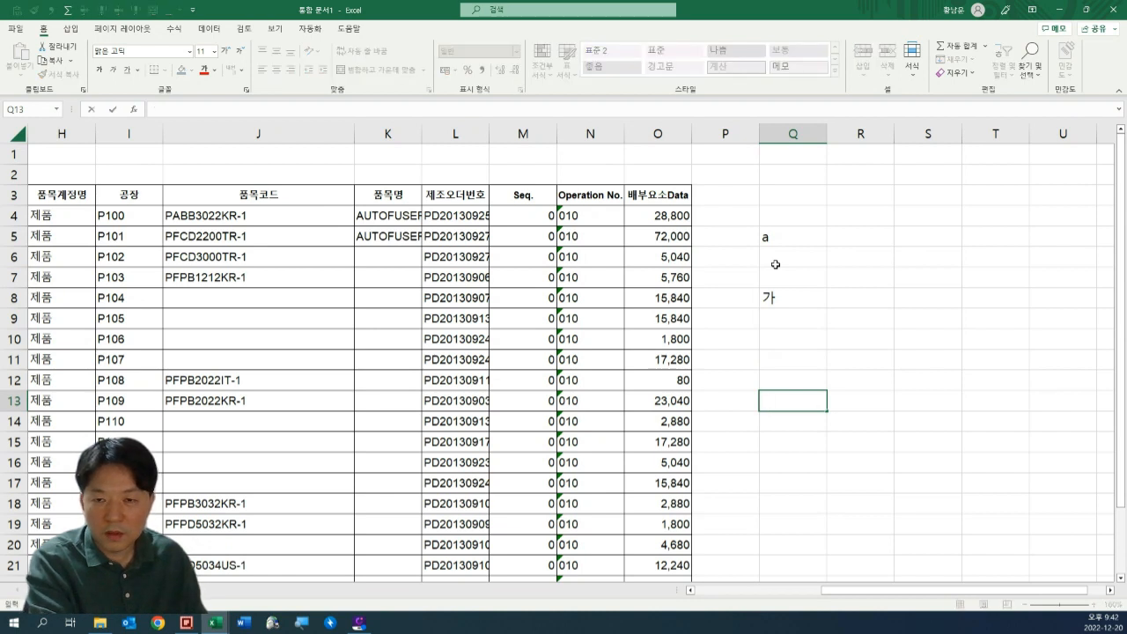
pyautogui.hotkey('ctrl', 'Return')
# Apply all borders to the sample range Q5:Q16.
pyautogui.moveTo(800, 239); pyautogui.dragTo(819, 466)
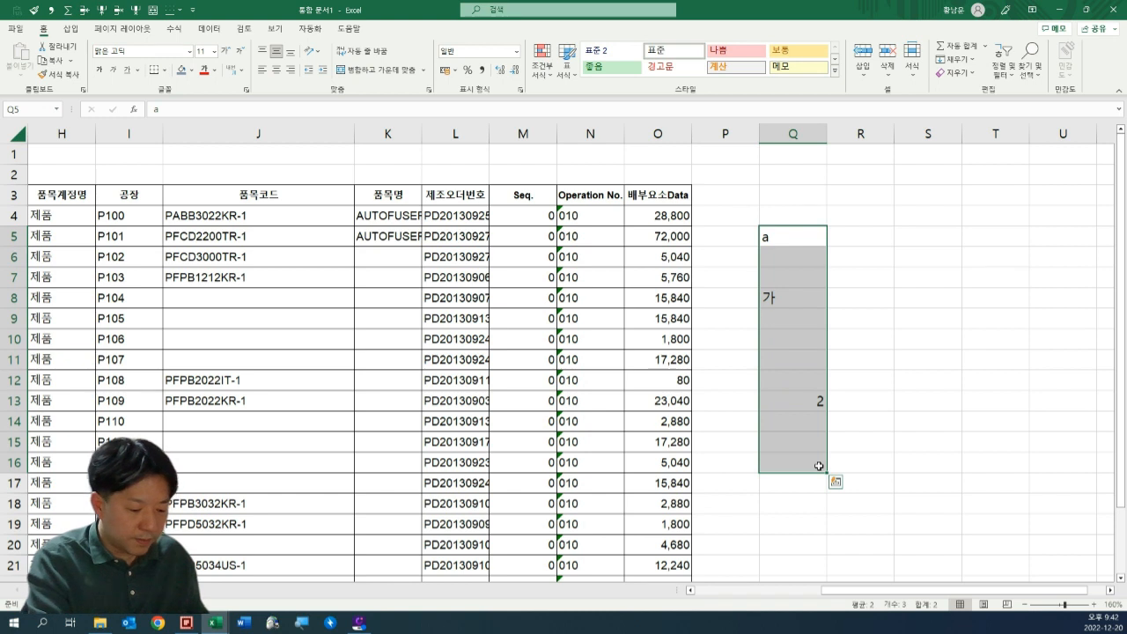
pyautogui.hotkey('alt', '0')
pyautogui.press('9')
pyautogui.press('a')
pyautogui.press('Up')
pyautogui.press('Down')
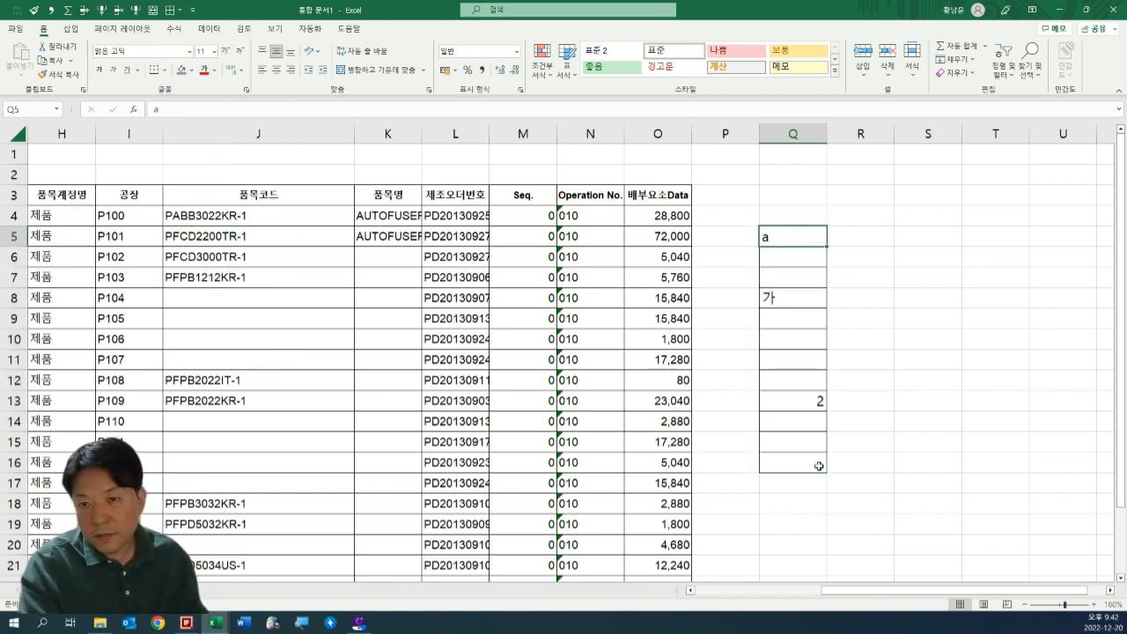
# Center the contents of the sample range Q5:Q16 horizontally.
pyautogui.hotkey('shift', 'Down')
pyautogui.hotkey('shift', 'Down')
pyautogui.hotkey('shift', 'Down')
pyautogui.keyDown('shift'); pyautogui.click(798, 462); pyautogui.keyUp('shift')
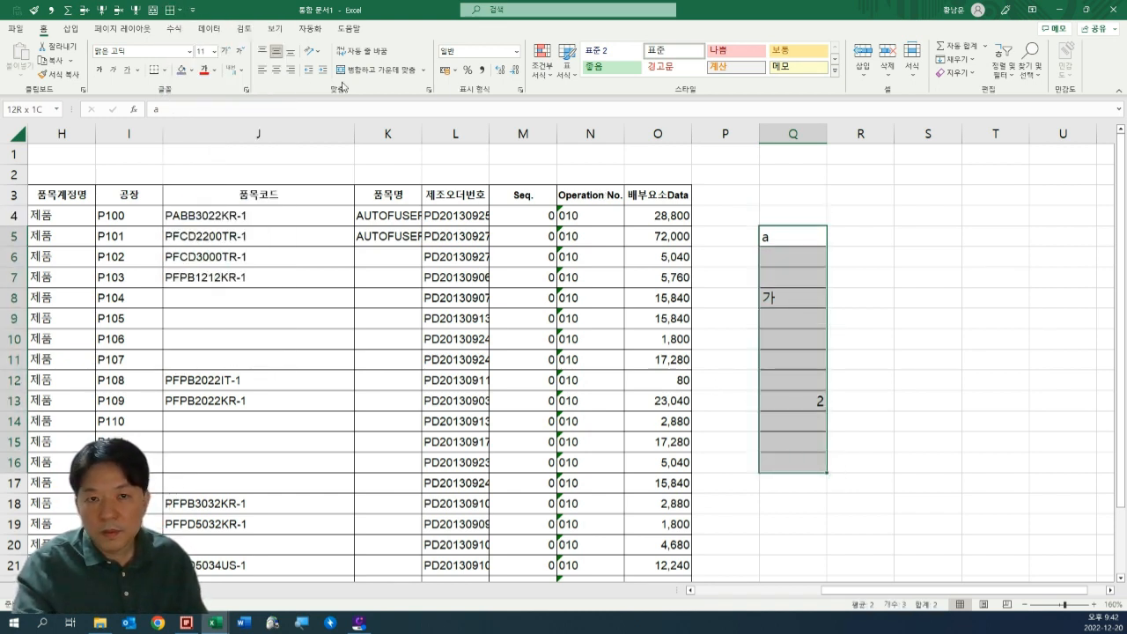
pyautogui.click(277, 70)
pyautogui.click(896, 299)
pyautogui.click(791, 256)
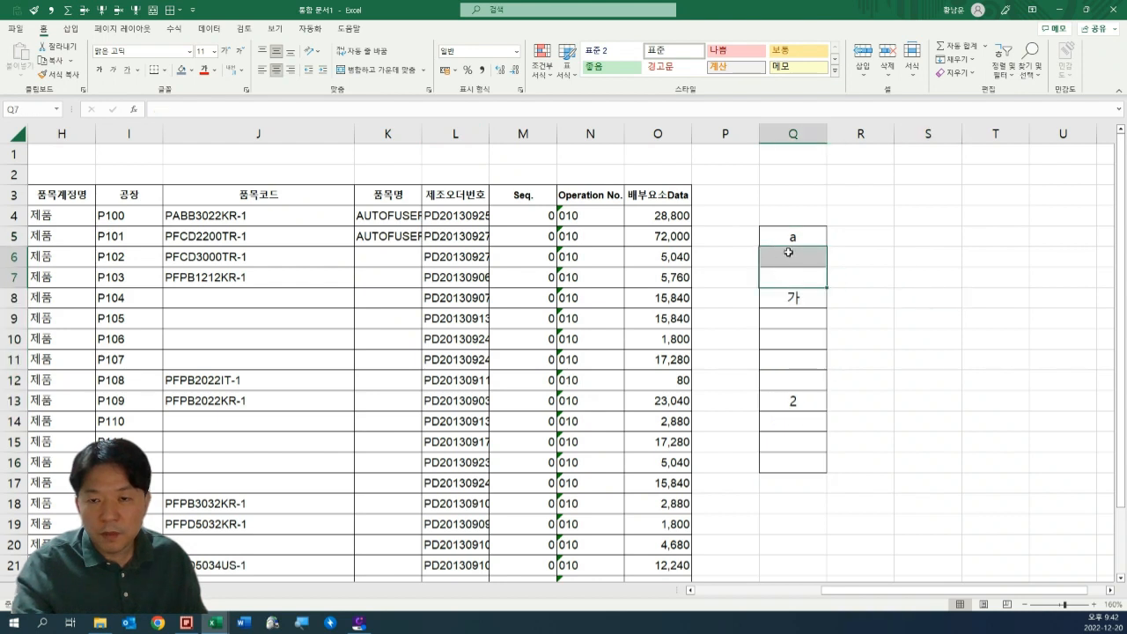
# Fill the value a from Q5 into the blank cells Q6:Q7.
pyautogui.moveTo(798, 236); pyautogui.dragTo(821, 462)
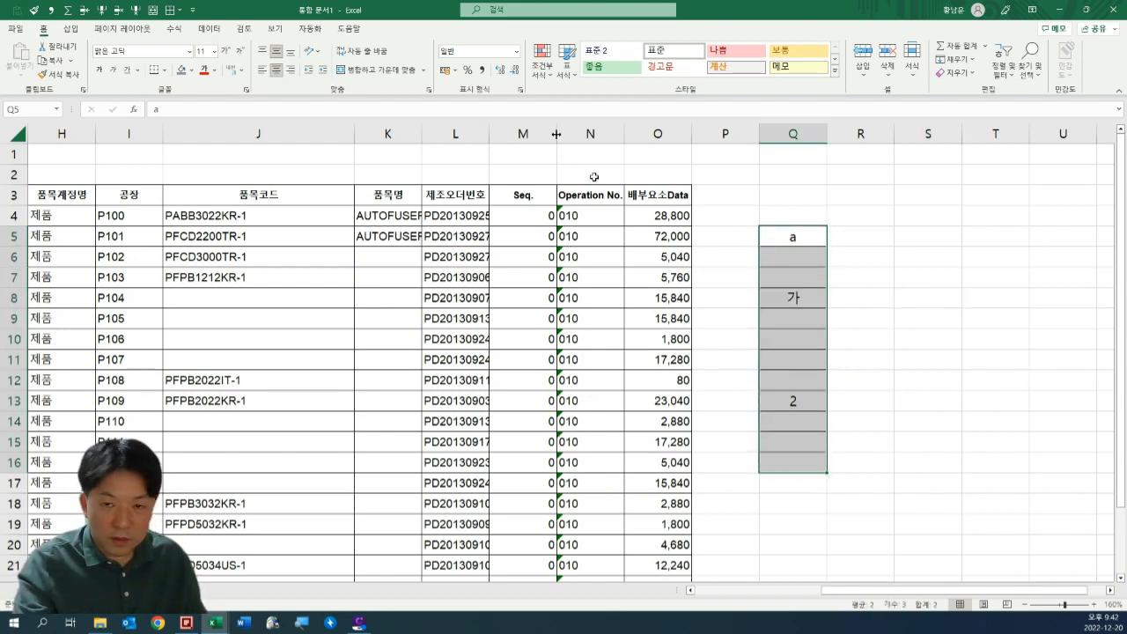
pyautogui.click(794, 275)
pyautogui.moveTo(808, 235); pyautogui.dragTo(813, 266)
pyautogui.press('Return')
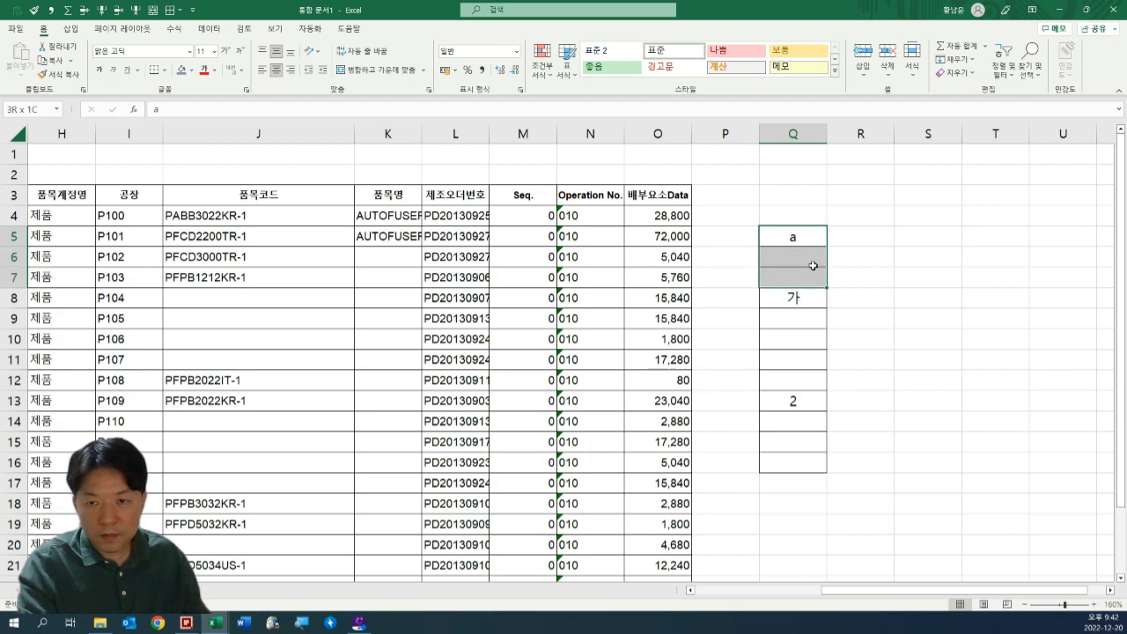
pyautogui.press('F2')
pyautogui.hotkey('ctrl', 'Return')
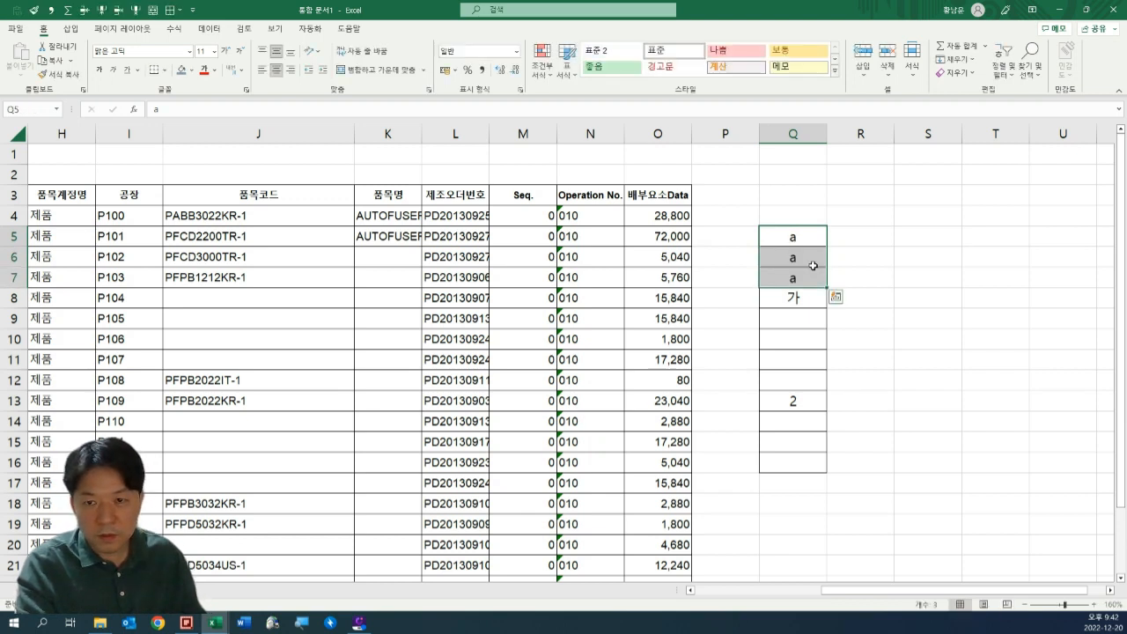
# Fill the value 가 from Q8 into the blank cells through Q12.
pyautogui.hotkey('ctrl', 'Down')
pyautogui.hotkey('shift', 'Down')
pyautogui.hotkey('shift', 'Down')
pyautogui.hotkey('shift', 'Down')
pyautogui.hotkey('shift', 'Down')
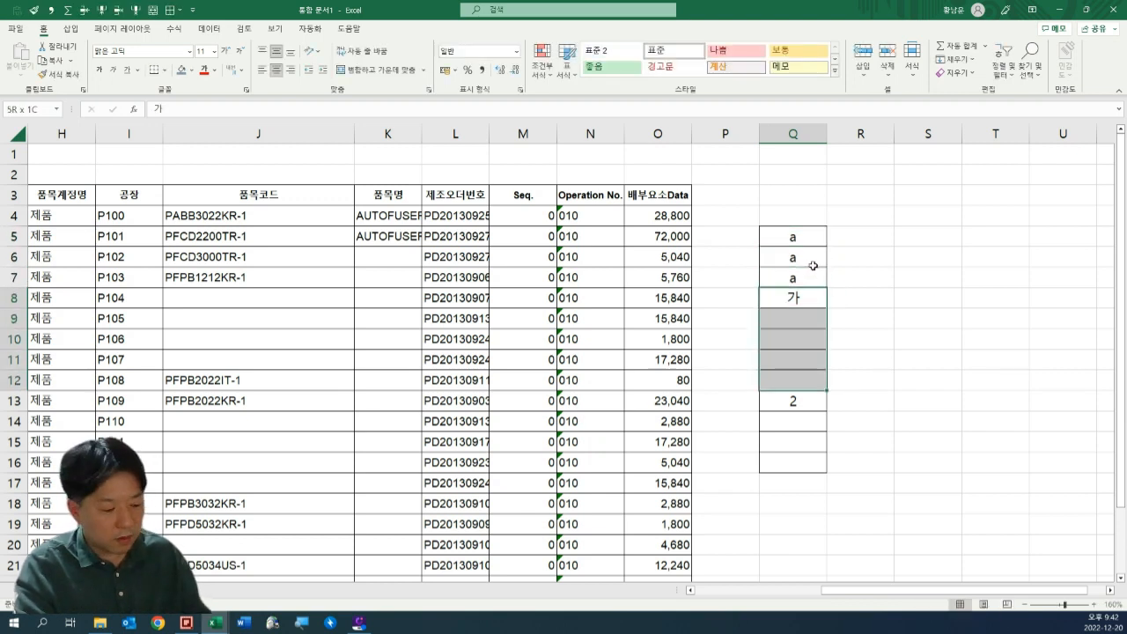
pyautogui.press('F2')
pyautogui.hotkey('ctrl', 'Return')
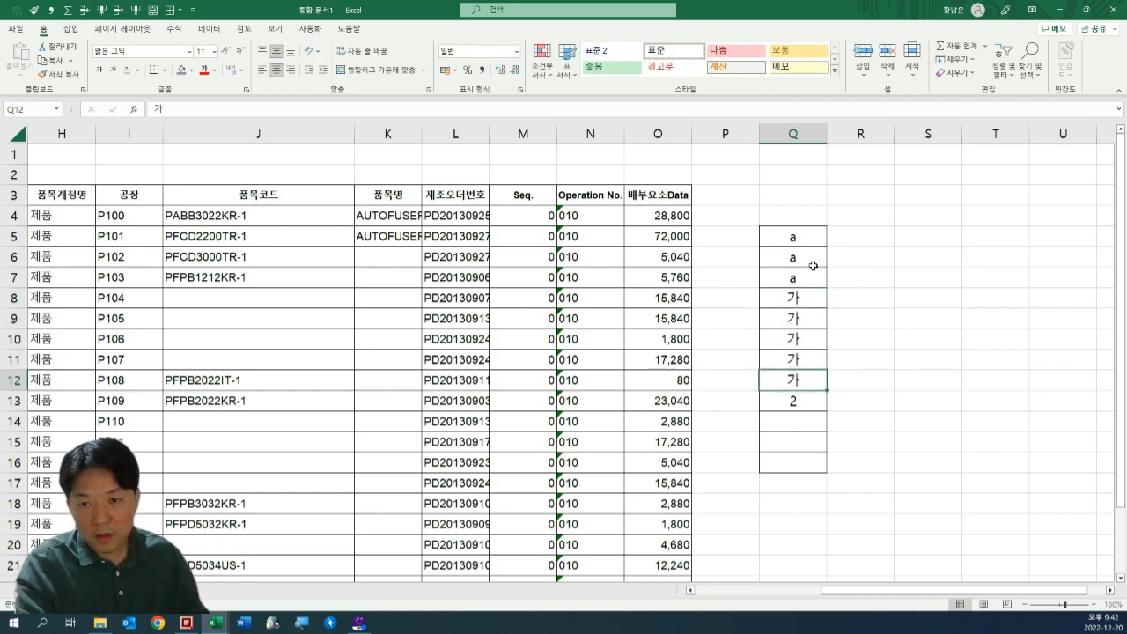
# Fill the value 2 from Q13 into the blank cells through Q16.
pyautogui.hotkey('ctrl', 'Down')
pyautogui.hotkey('shift', 'Down')
pyautogui.hotkey('shift', 'Down')
pyautogui.hotkey('shift', 'Down')
pyautogui.press('F2')
pyautogui.hotkey('ctrl', 'Return')
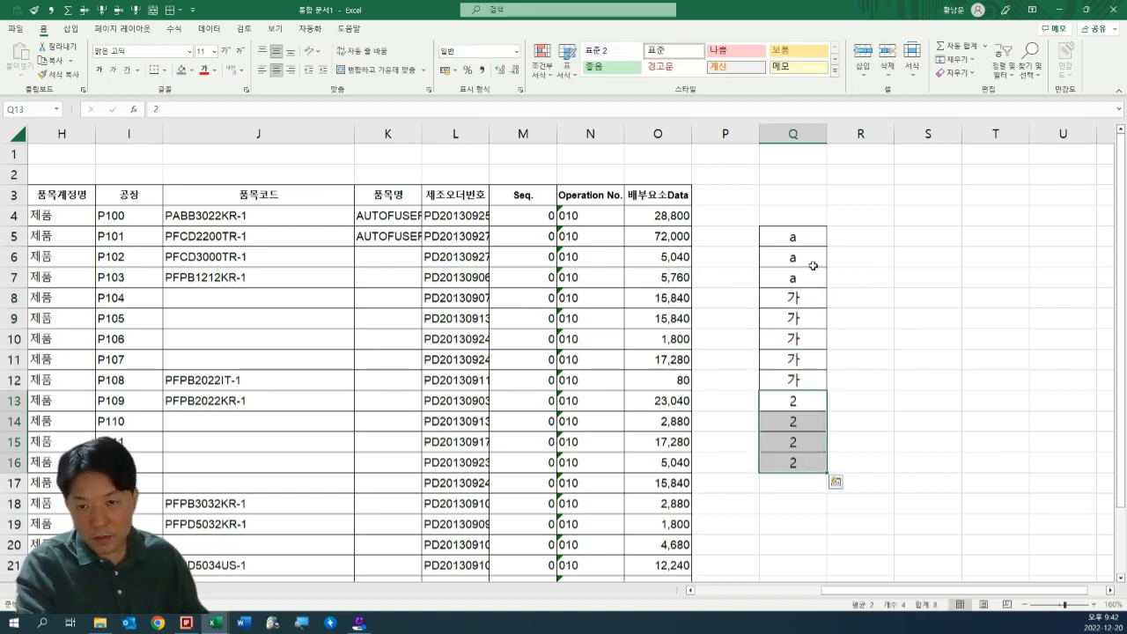
# Undo the three manual fills in the sample column Q5:Q16.
pyautogui.press('Up')
pyautogui.press('Right')
pyautogui.hotkey('ctrl', 'z')
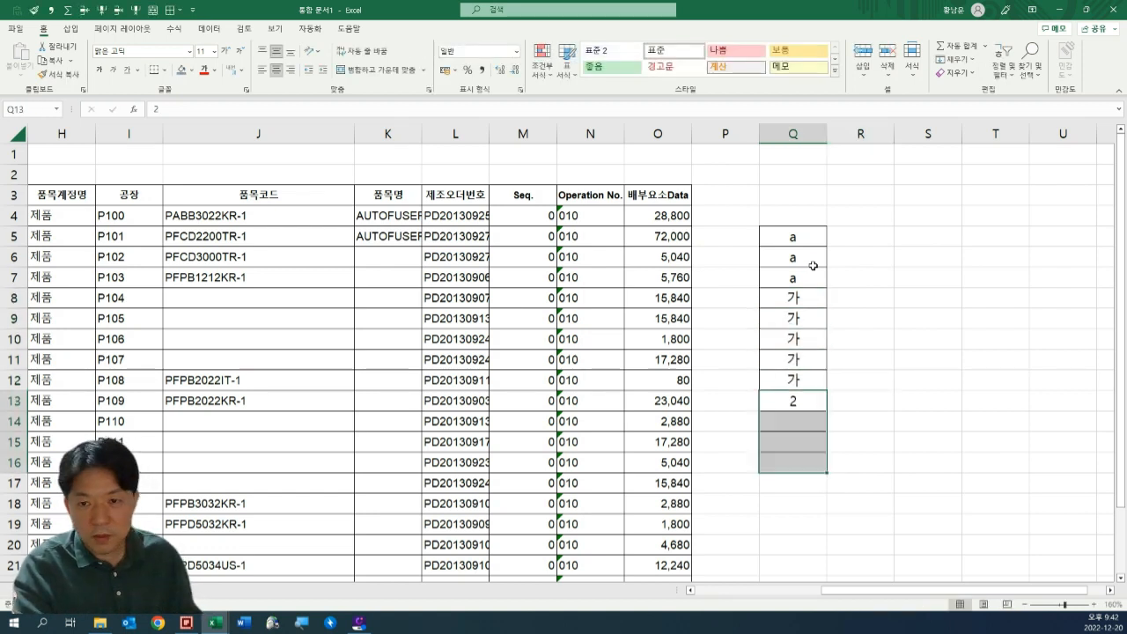
pyautogui.hotkey('ctrl', 'z')
pyautogui.hotkey('ctrl', 'z')
pyautogui.hotkey('ctrl', 'z')
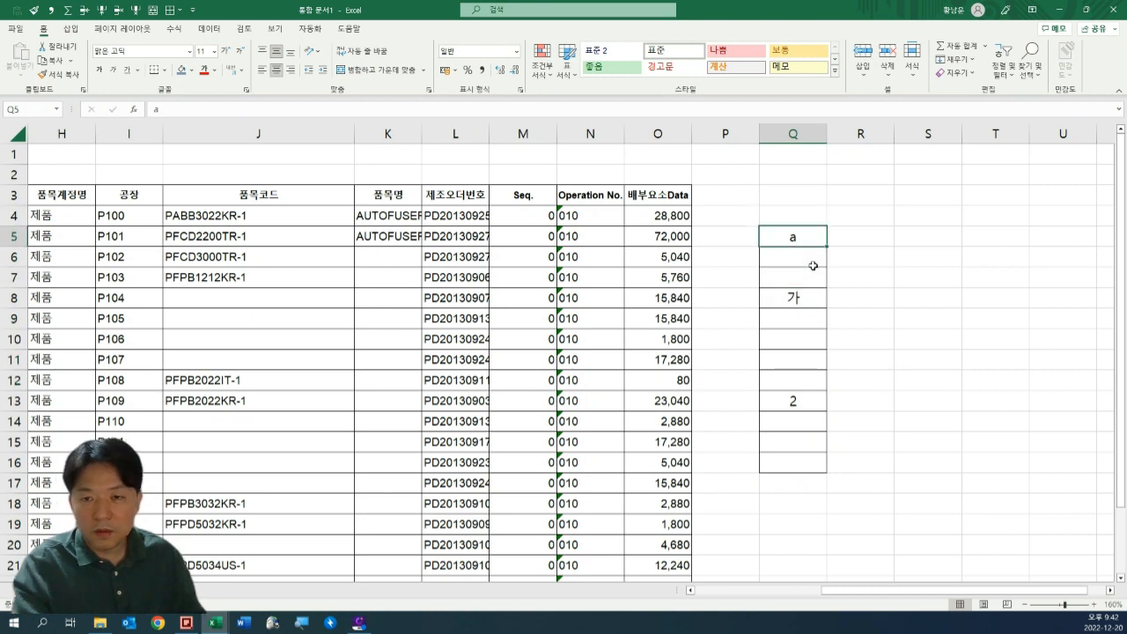
# Select only the blank cells within Q5:Q16 using the blank cells (빈 셀) option of Go To Special.
pyautogui.keyDown('shift'); pyautogui.click(809, 450); pyautogui.keyUp('shift')
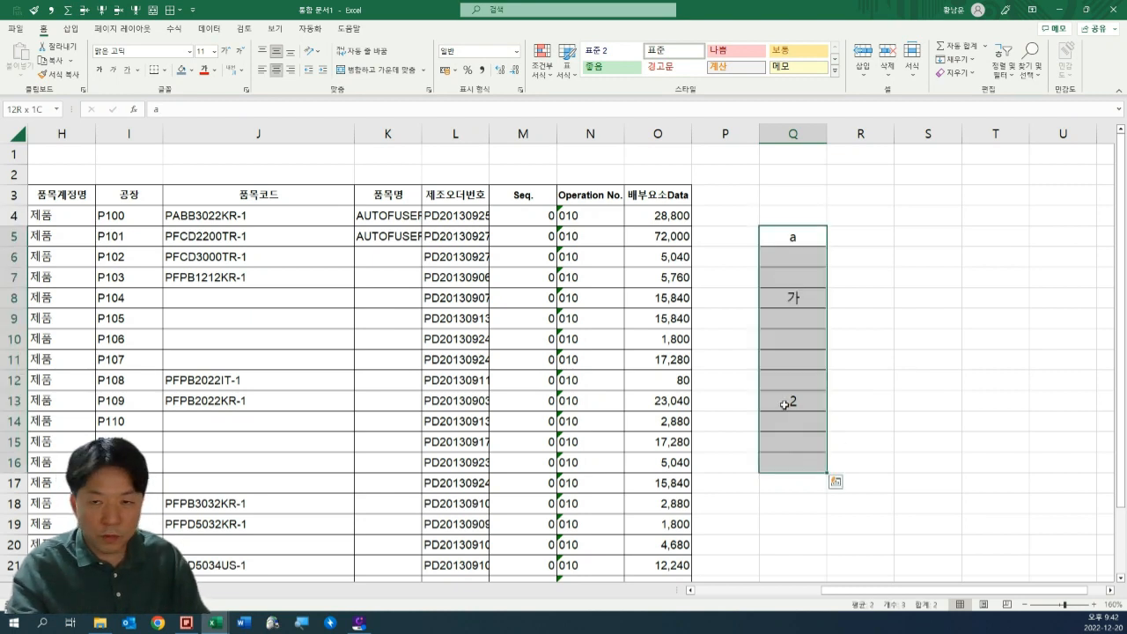
pyautogui.hotkey('ctrl', 'g')
pyautogui.click(691, 438)
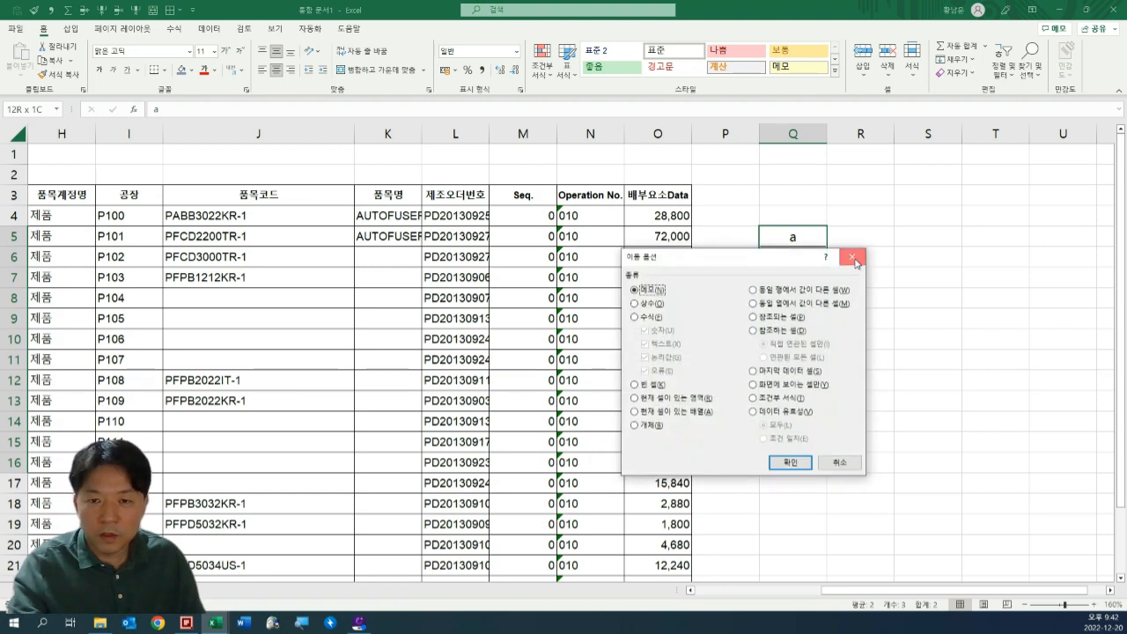
pyautogui.click(854, 262)
pyautogui.hotkey('ctrl', 'g')
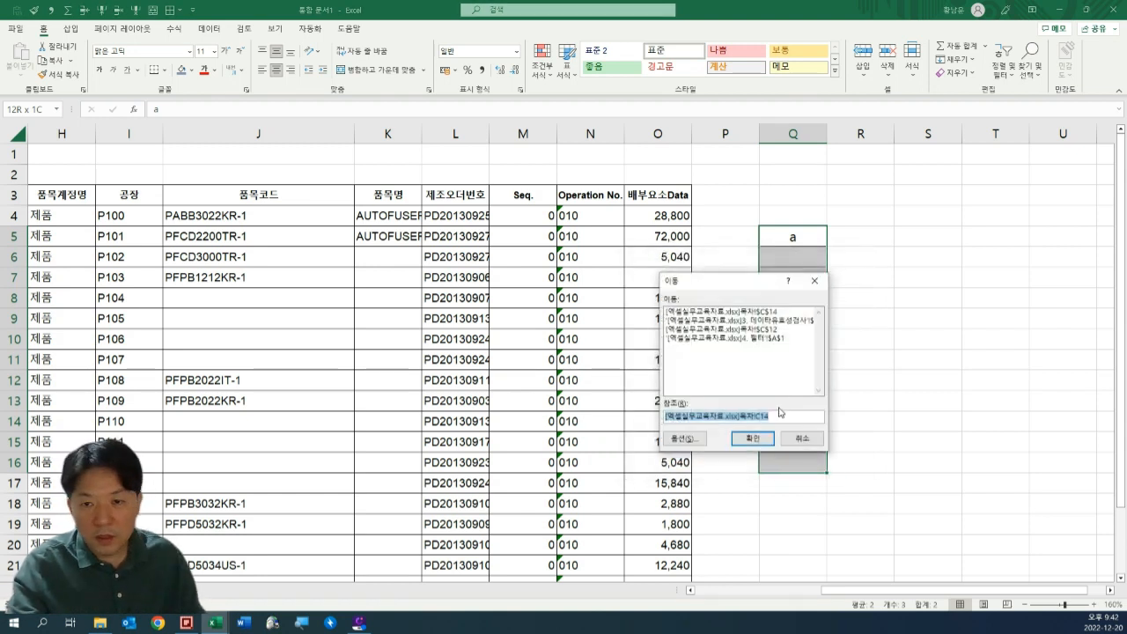
pyautogui.click(686, 439)
pyautogui.moveTo(681, 264); pyautogui.dragTo(500, 248)
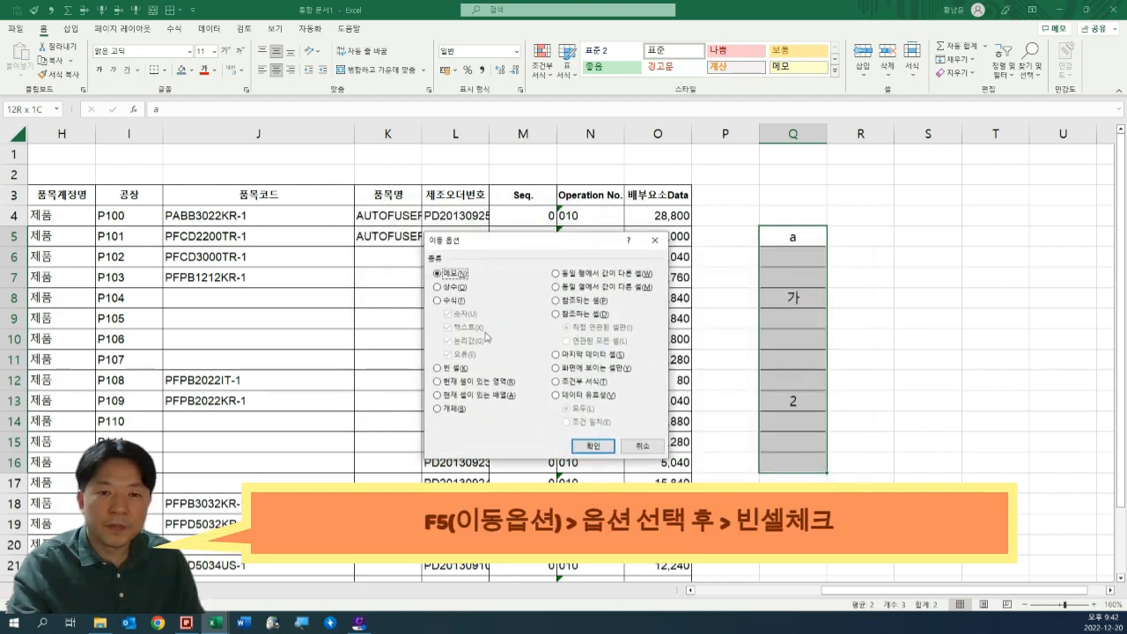
pyautogui.click(452, 370)
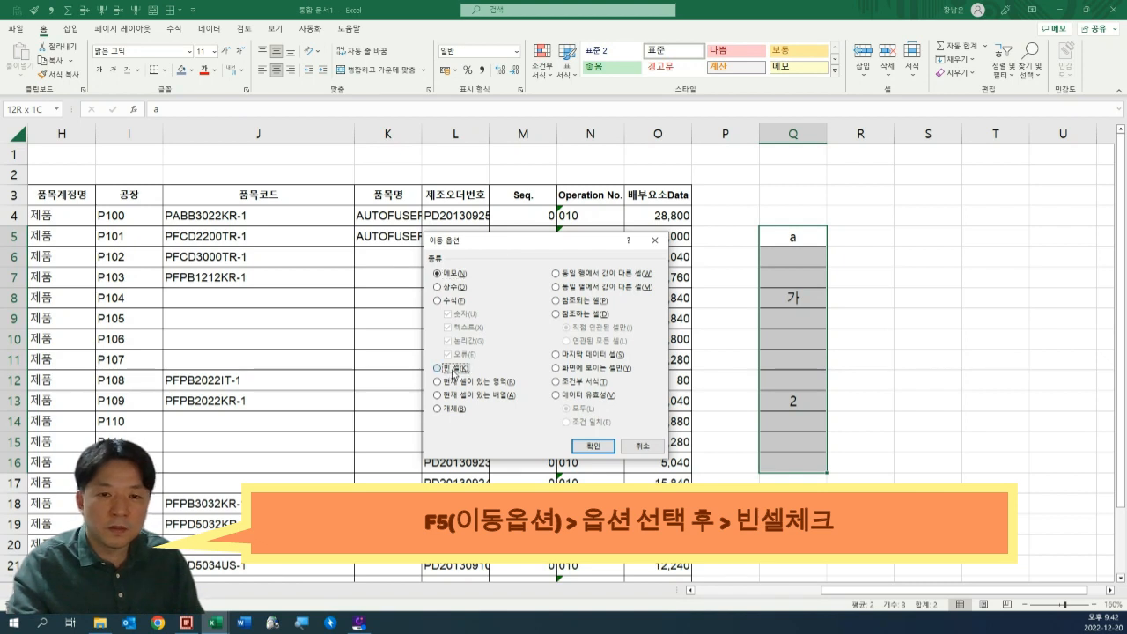
pyautogui.click(594, 446)
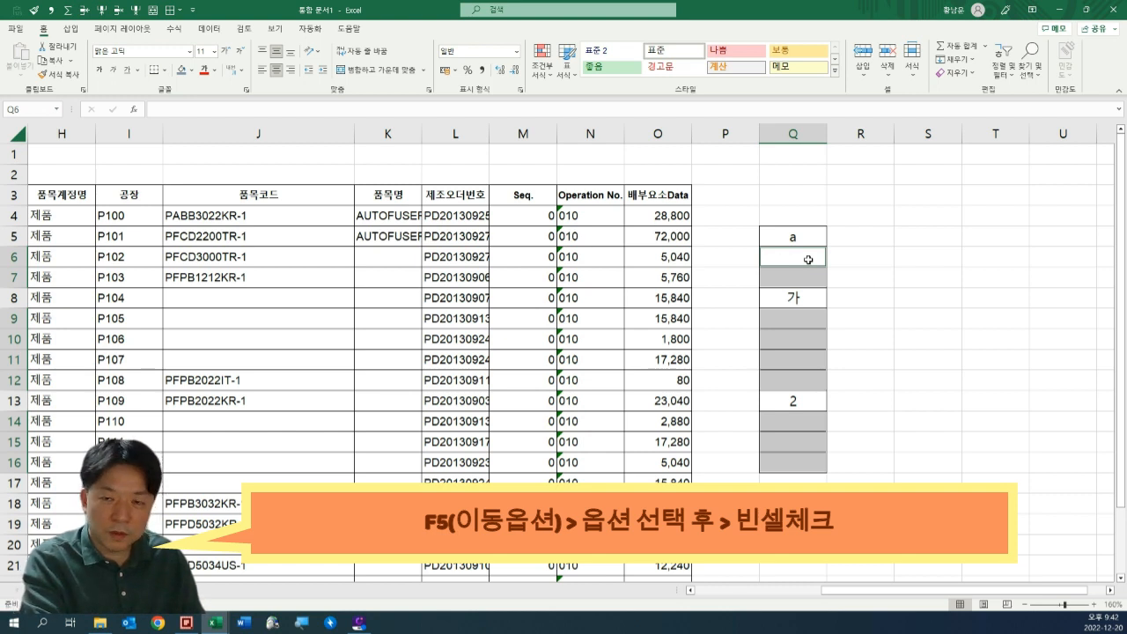
# Fill the selected blanks with relative references to the cell above, entering =Q5 in Q6 and applying =Q6 from Q7 across the selection.
pyautogui.write('=')
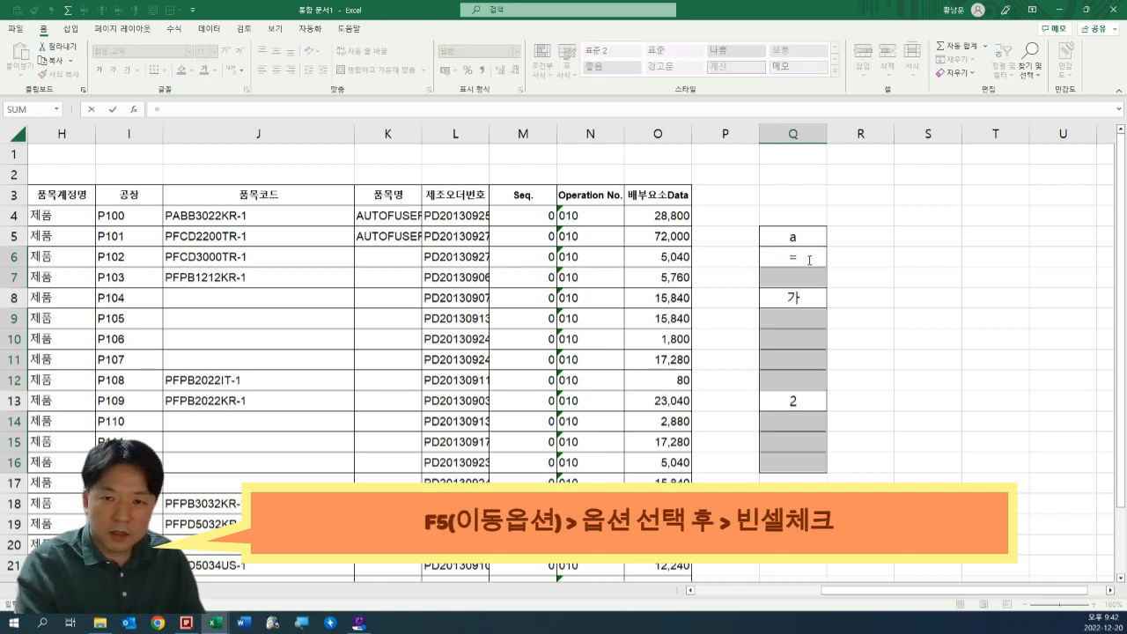
pyautogui.press('Up')
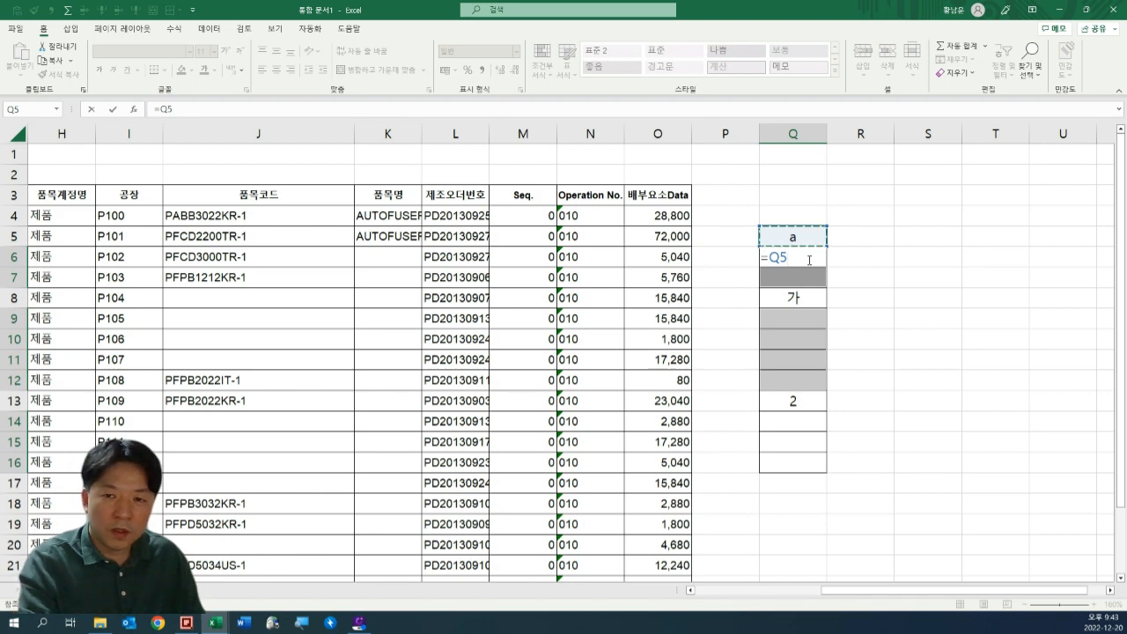
pyautogui.press('Return')
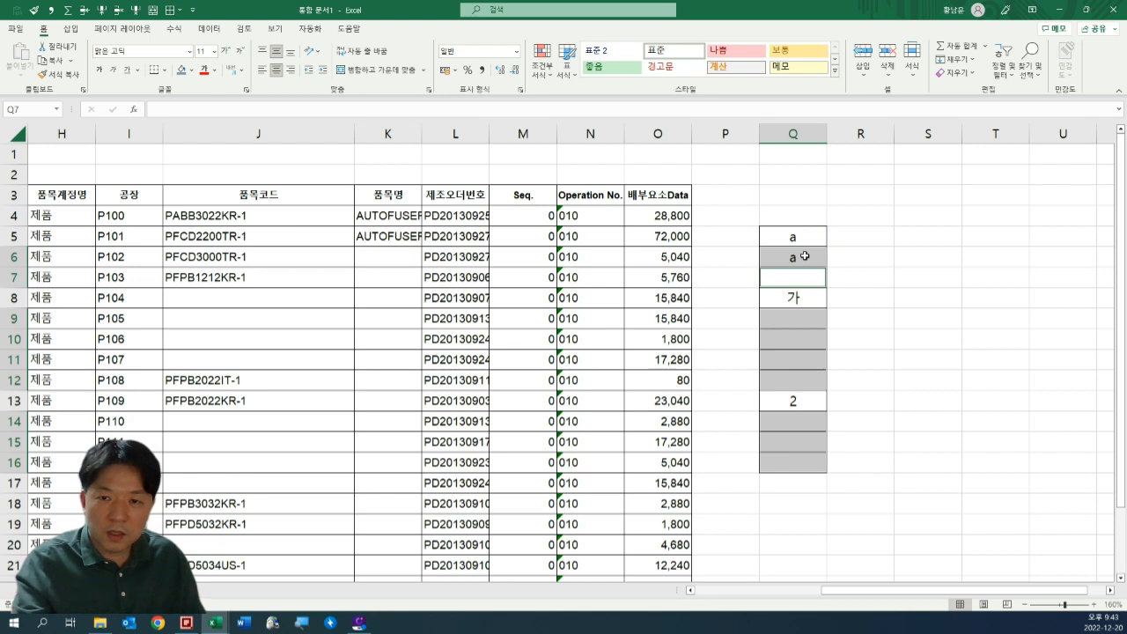
pyautogui.write('=')
pyautogui.click(804, 256)
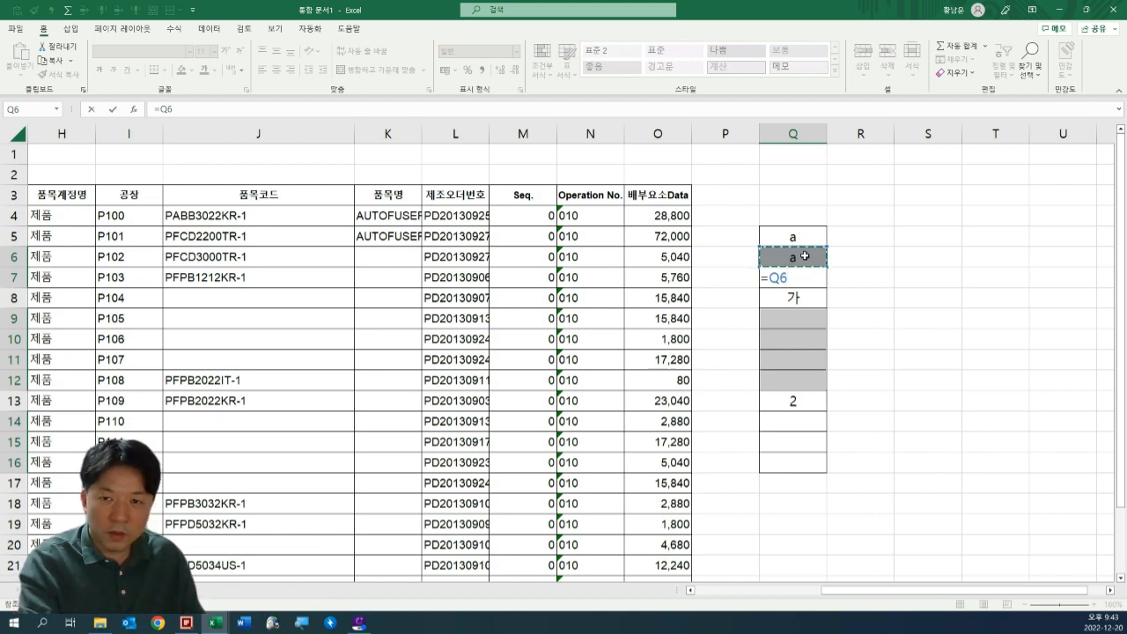
pyautogui.hotkey('ctrl', 'Return')
pyautogui.press('Right')
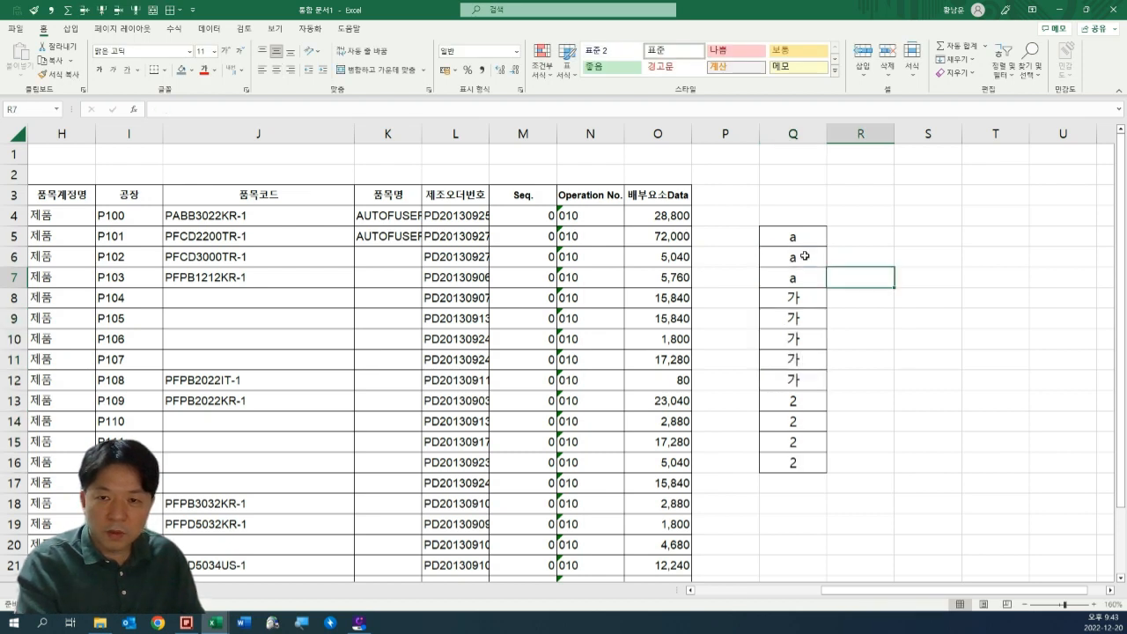
# Inspect the formula in Q9 to check which cell it references.
pyautogui.press('Left')
pyautogui.press('Down')
pyautogui.press('Down')
pyautogui.press('F2')
pyautogui.press('Escape')
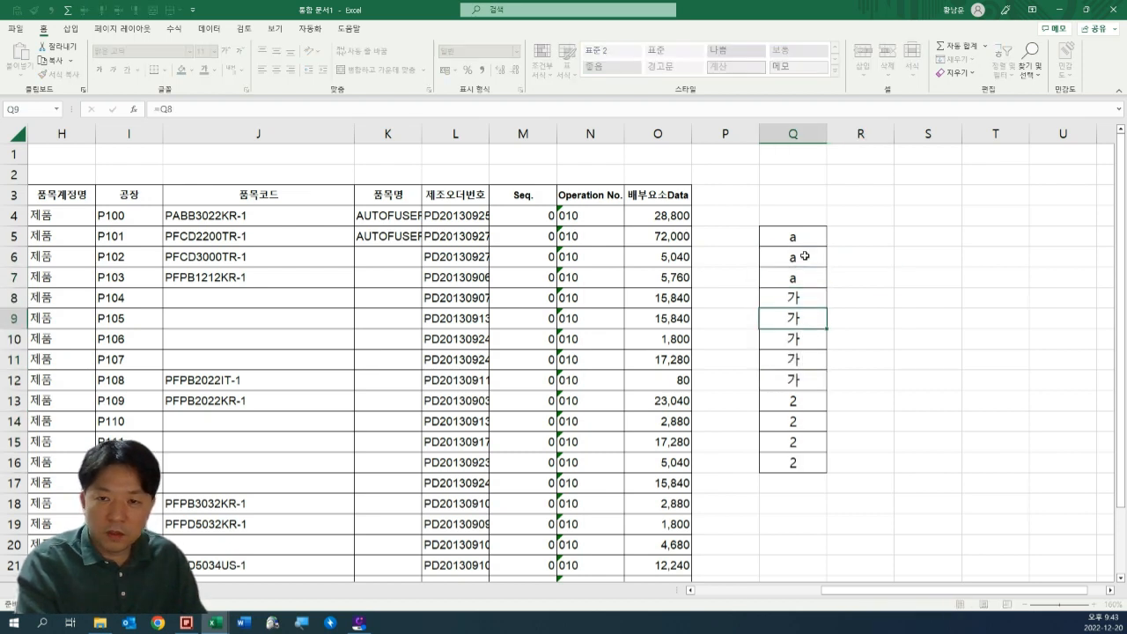
# Inspect the formulas further down column Q, through Q15, to check that each one references the cell above.
pyautogui.press('Down')
pyautogui.press('Down')
pyautogui.press('Down')
pyautogui.press('Up')
pyautogui.press('Up')
pyautogui.press('Up')
pyautogui.press('Up')
pyautogui.press('Up')
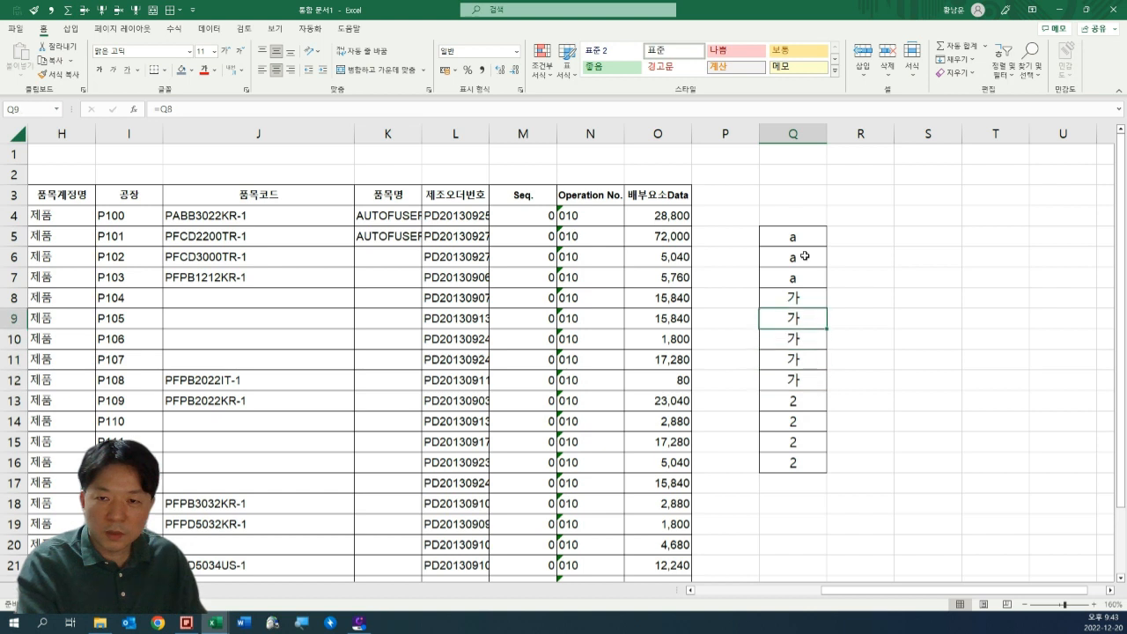
pyautogui.press('Down')
pyautogui.press('Down')
pyautogui.press('Down')
pyautogui.press('Down')
pyautogui.press('Down')
pyautogui.press('Down')
pyautogui.press('Down')
pyautogui.press('Down')
pyautogui.press('Down')
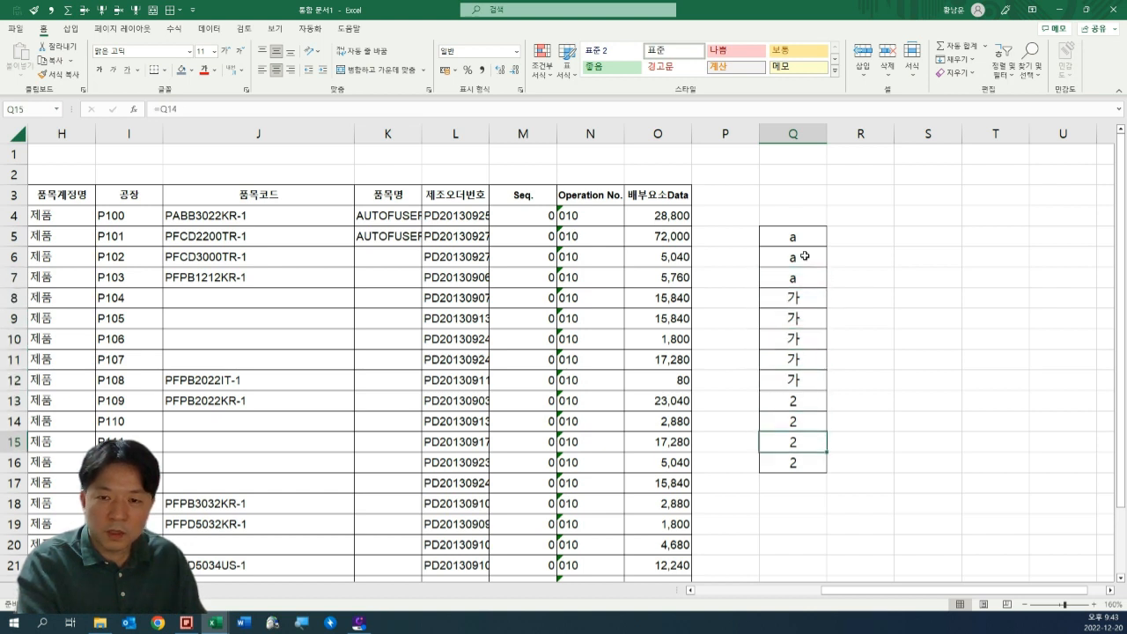
pyautogui.press('F2')
pyautogui.press('Escape')
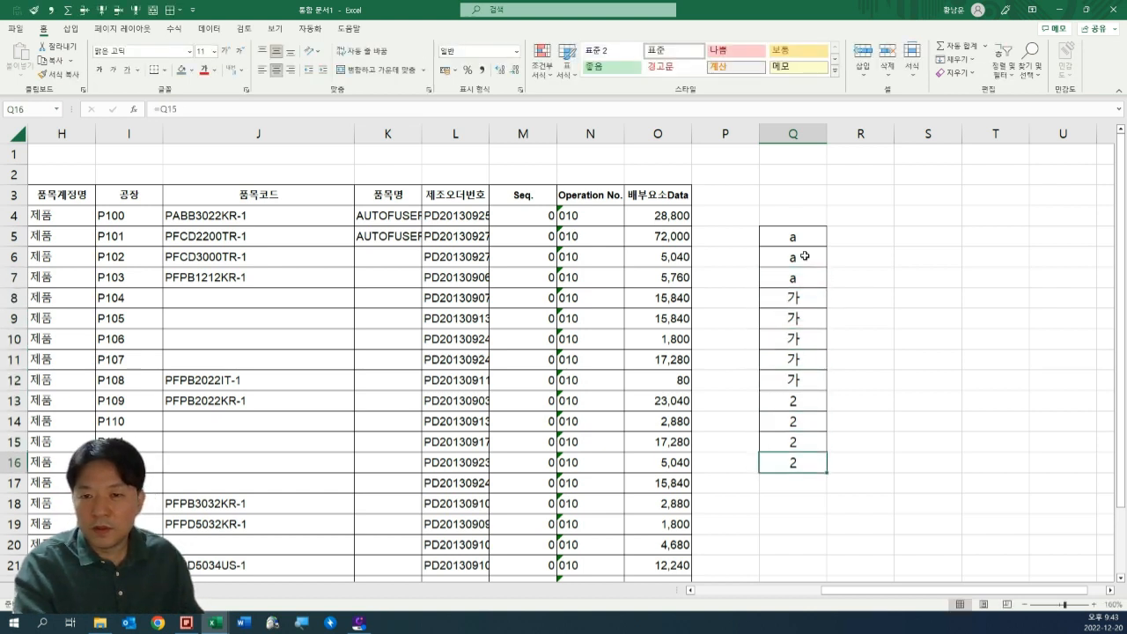
# Convert the formulas in Q5:Q16 to static values and check cells in the column.
pyautogui.hotkey('shift', 'Up')
pyautogui.hotkey('shift', 'Up')
pyautogui.hotkey('shift', 'Up')
pyautogui.hotkey('shift', 'Up')
pyautogui.hotkey('shift', 'Up')
pyautogui.hotkey('shift', 'Up')
pyautogui.hotkey('shift', 'Up')
pyautogui.hotkey('shift', 'Up')
pyautogui.hotkey('shift', 'Up')
pyautogui.hotkey('shift', 'Up')
pyautogui.hotkey('shift', 'Up')
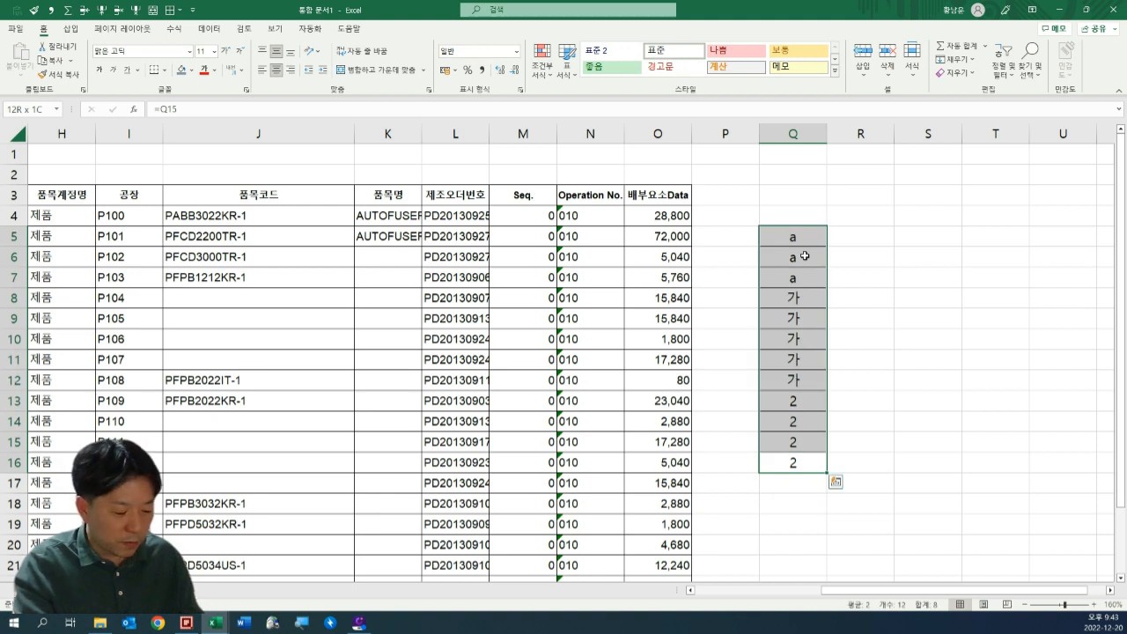
pyautogui.write('2')
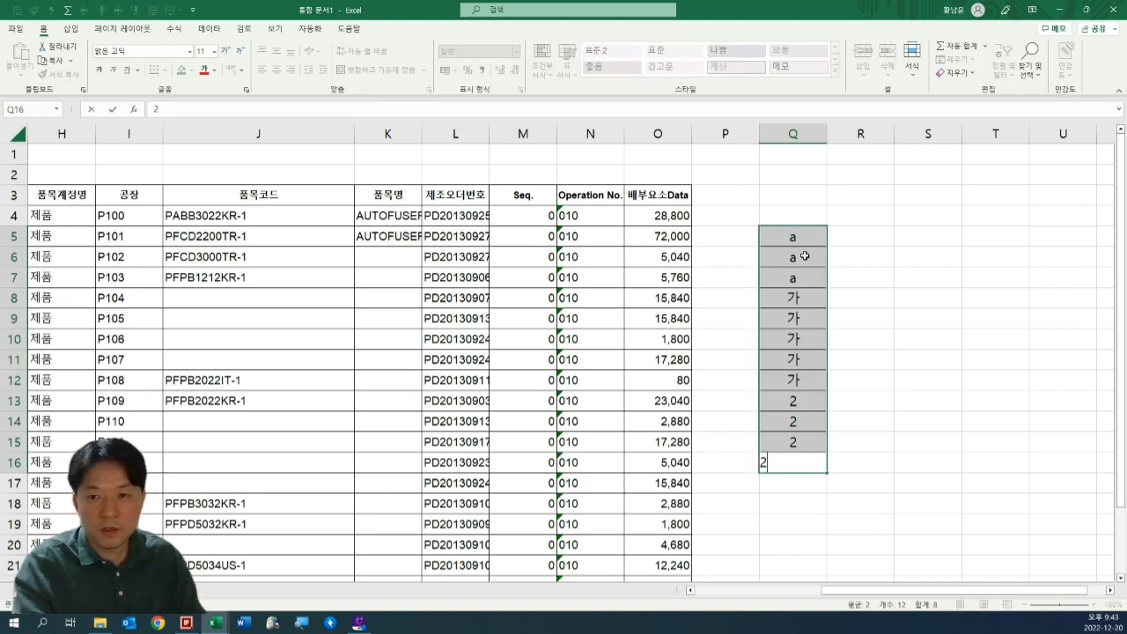
pyautogui.press('Return')
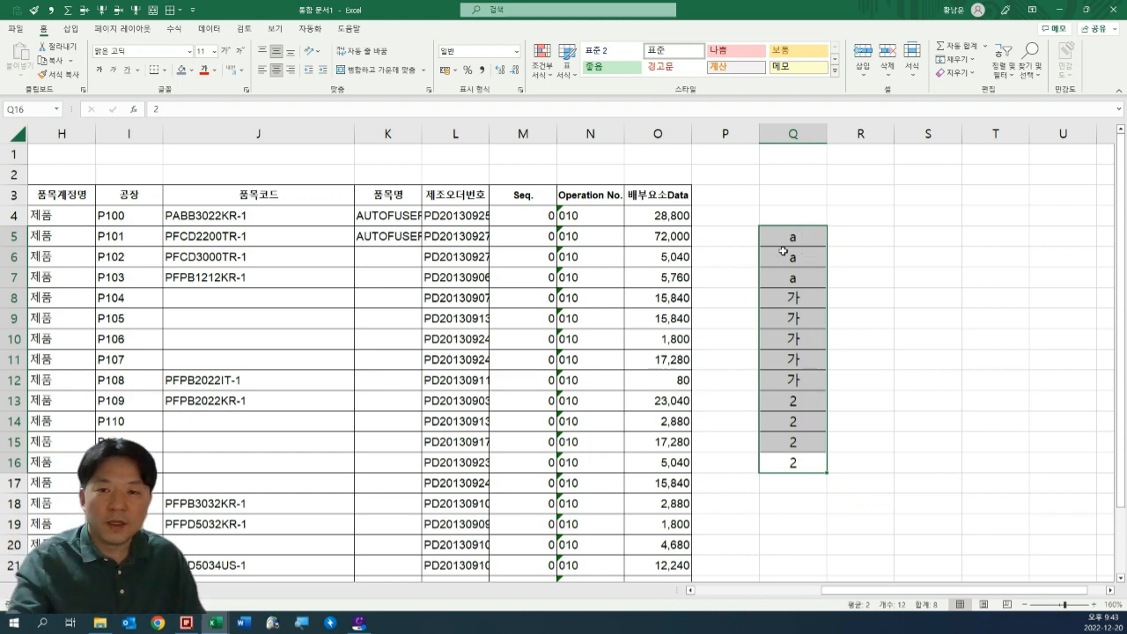
pyautogui.click(801, 232)
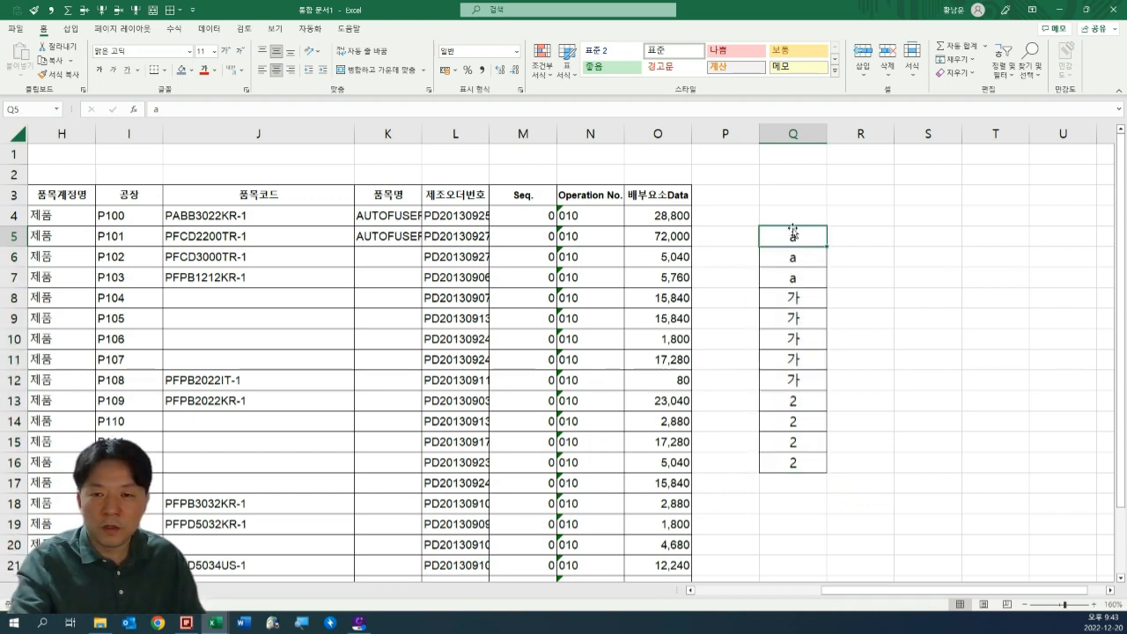
pyautogui.click(810, 425)
pyautogui.click(805, 441)
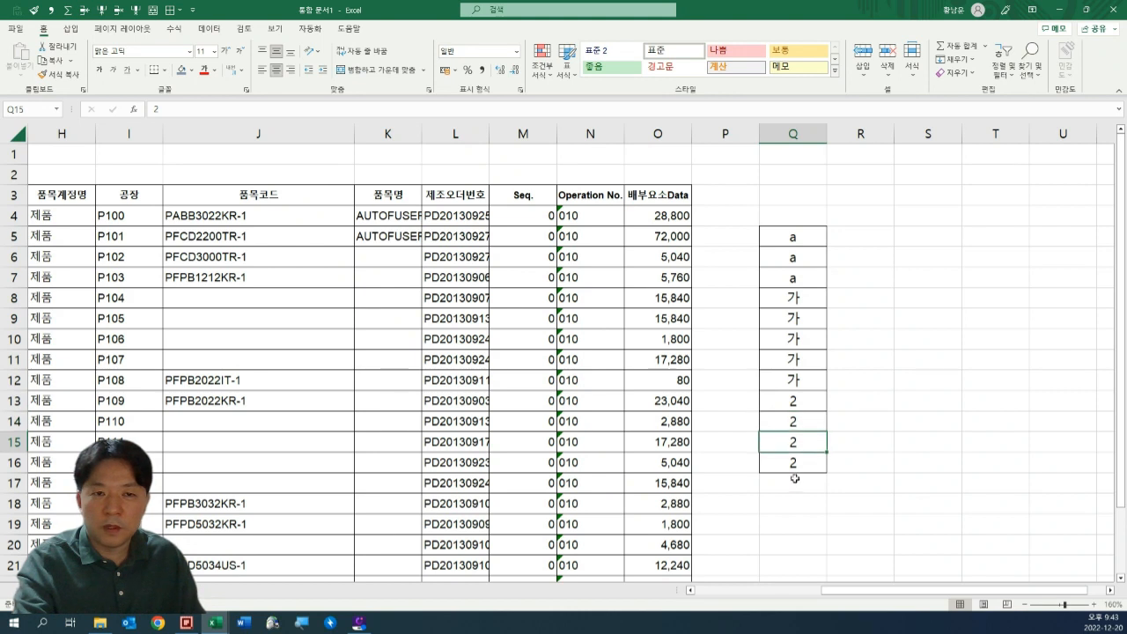
# Reset the sample column Q5:Q16 with the blank formatting of S15 using Format Painter, and delete its contents.
pyautogui.click(904, 464)
pyautogui.moveTo(810, 222)
pyautogui.mouseDown()
pyautogui.moveTo(812, 288)
pyautogui.moveTo(857, 441)
pyautogui.mouseUp()
pyautogui.click(916, 438)
pyautogui.hotkey('alt', '1')
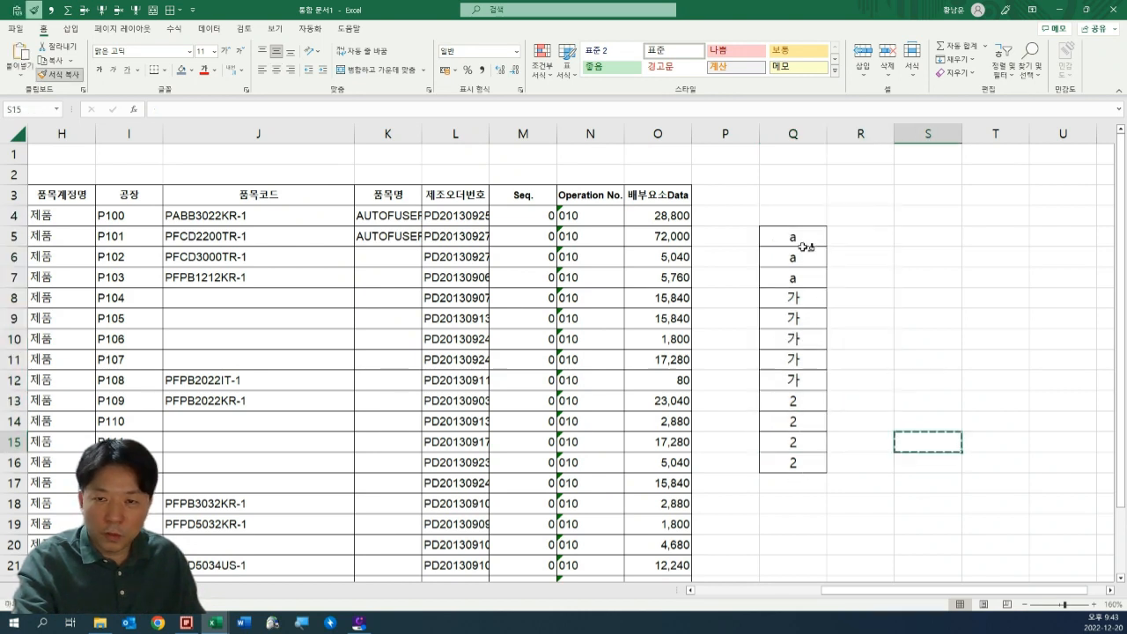
pyautogui.moveTo(806, 220); pyautogui.dragTo(842, 502)
pyautogui.press('Delete')
# Select only the blank cells within J4:K25 (품목코드 and 품목명) using the 빈 셀 option of Go To Special.
pyautogui.press('Left')
pyautogui.press('Home')
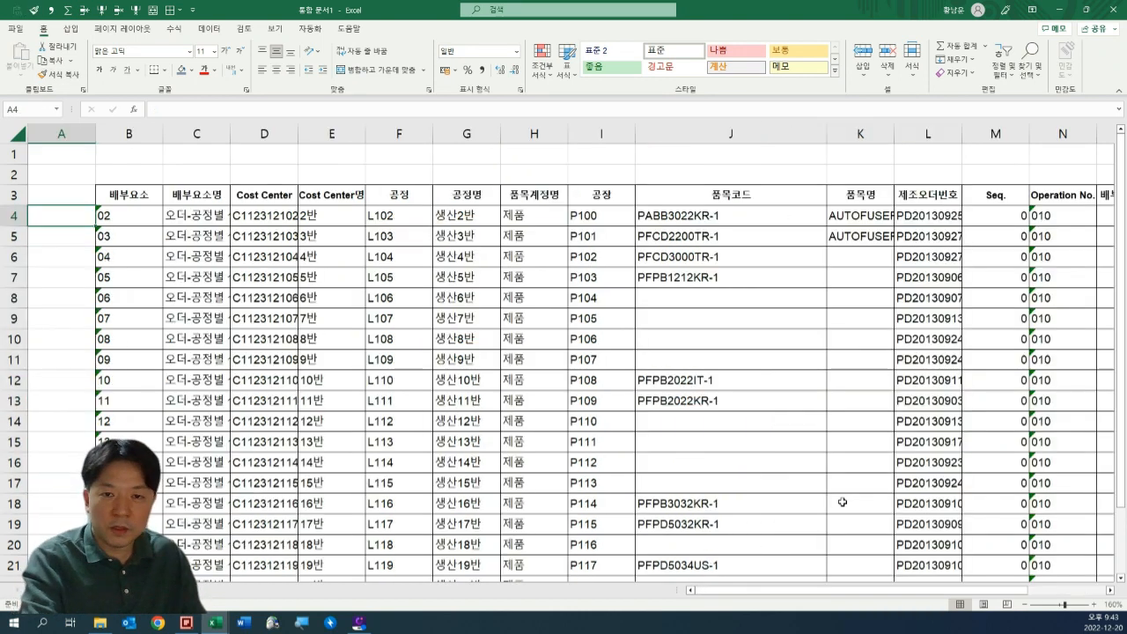
pyautogui.press('Right')
pyautogui.press('Right')
pyautogui.press('Right')
pyautogui.moveTo(705, 217); pyautogui.dragTo(849, 547)
pyautogui.scroll(-3, 833, 478)
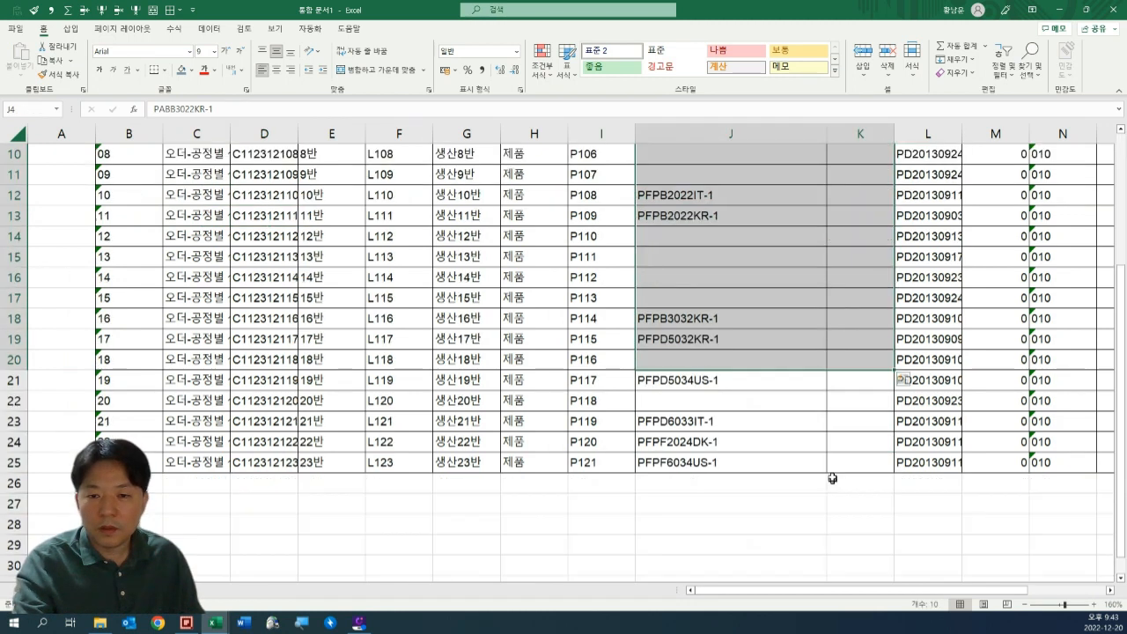
pyautogui.keyDown('shift'); pyautogui.click(848, 466); pyautogui.keyUp('shift')
pyautogui.scroll(3, 783, 458)
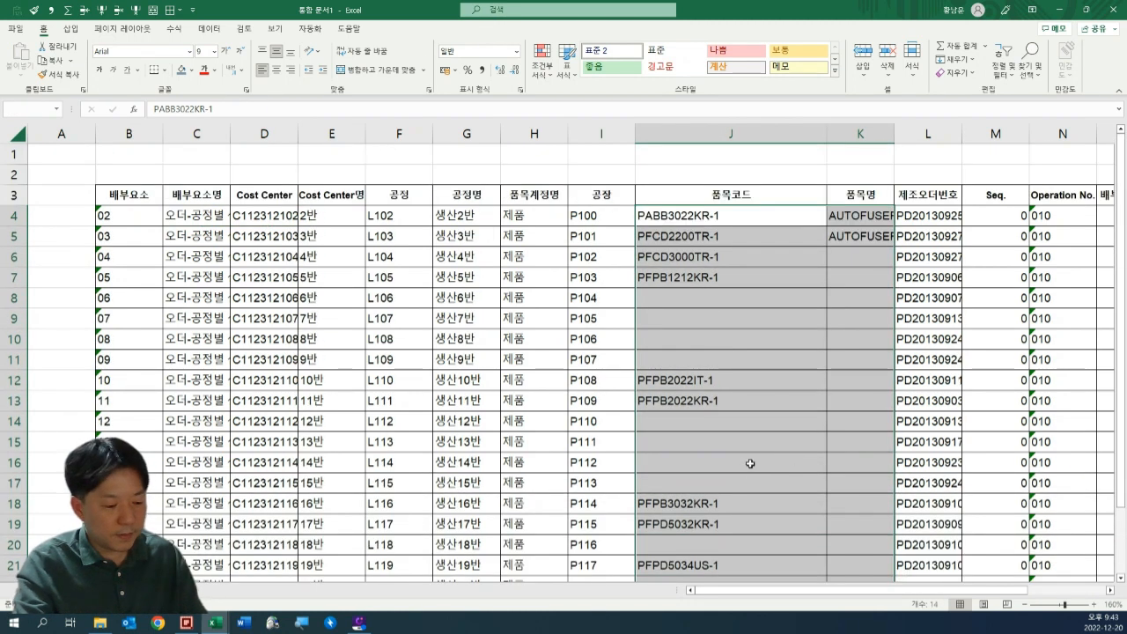
pyautogui.press('F5')
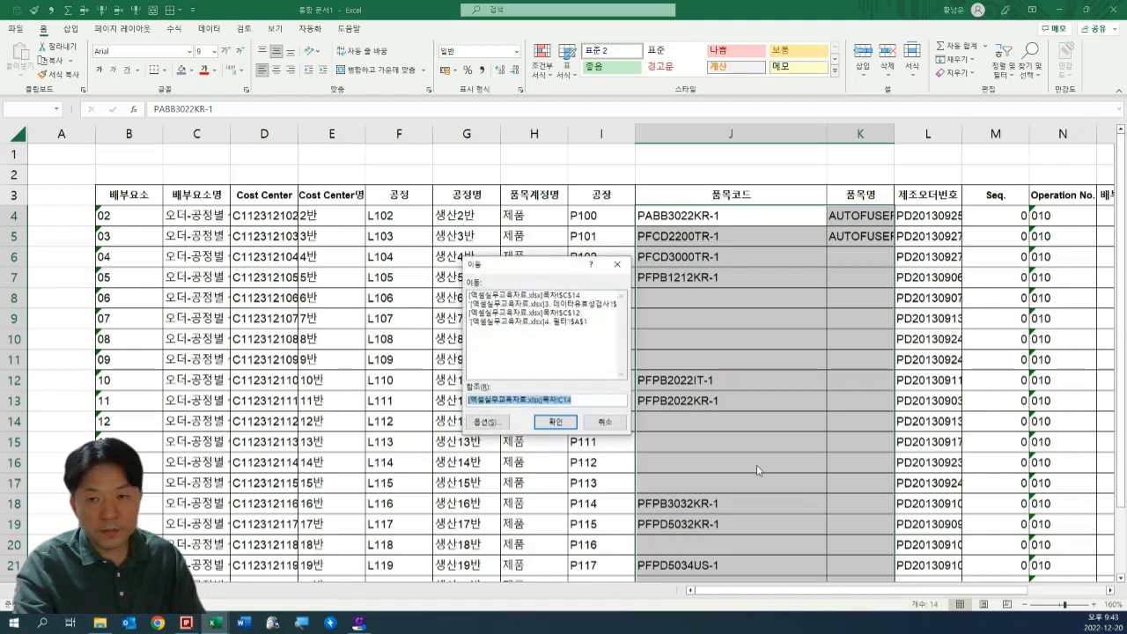
pyautogui.click(491, 425)
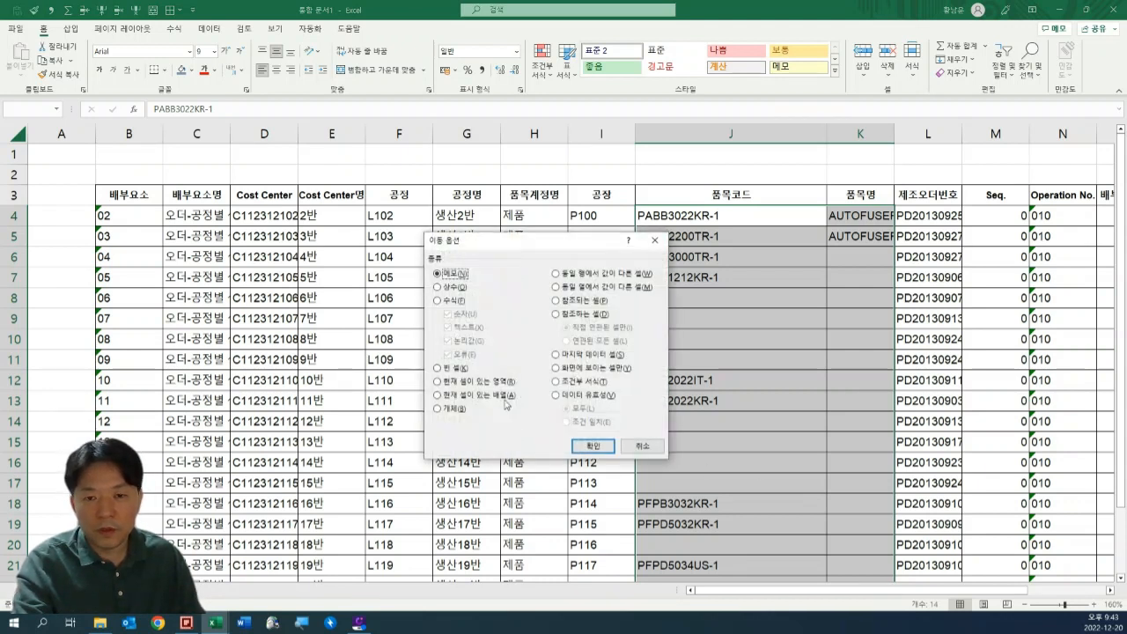
pyautogui.click(446, 369)
pyautogui.press('Return')
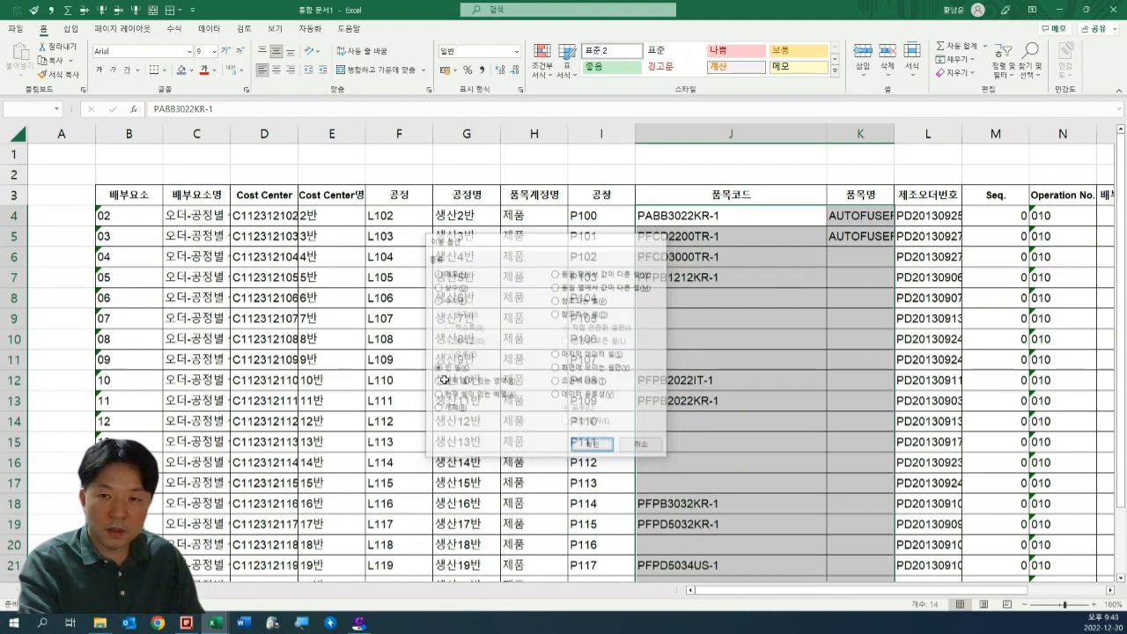
# Fill all selected blanks with a relative reference to the cell above, entering =J7 in J8 for the whole selection.
pyautogui.write('=')
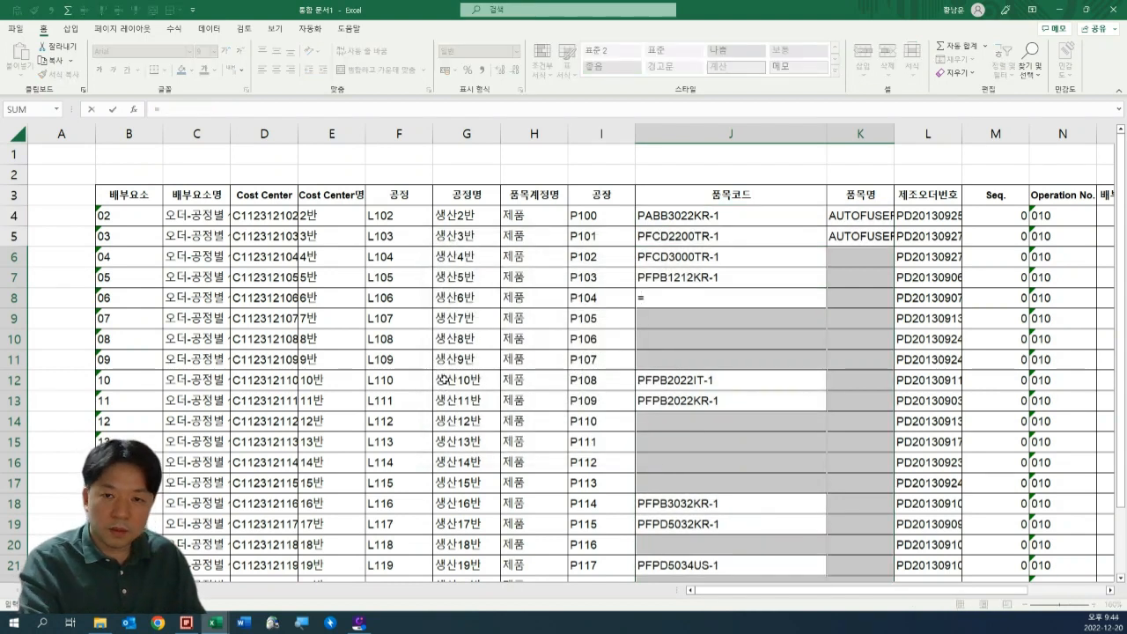
pyautogui.press('Up')
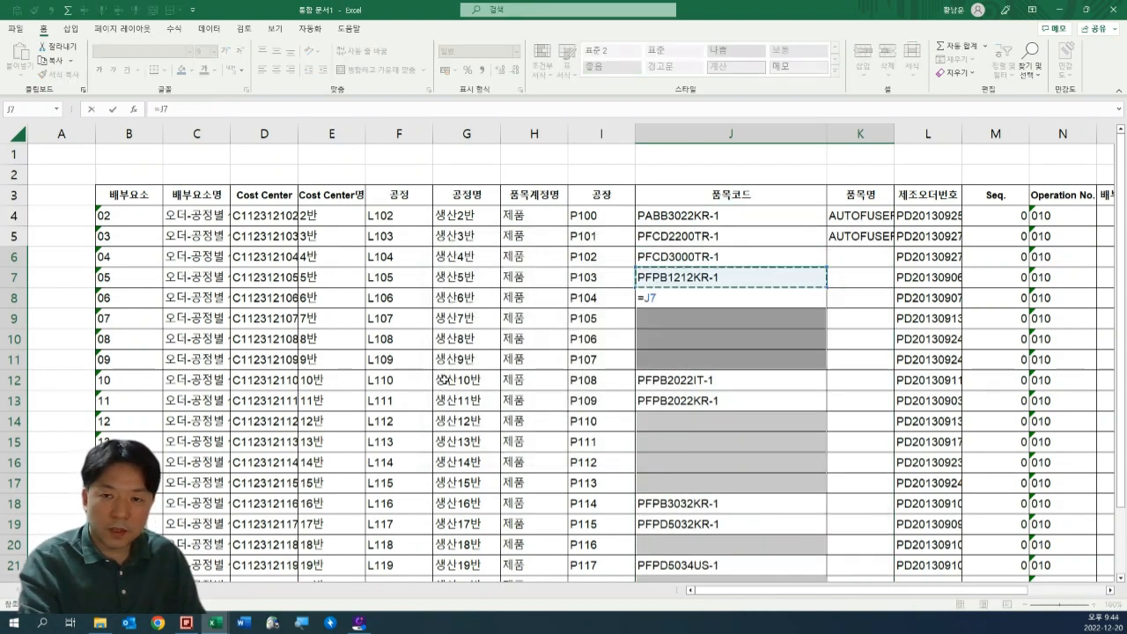
pyautogui.hotkey('ctrl', 'Return')
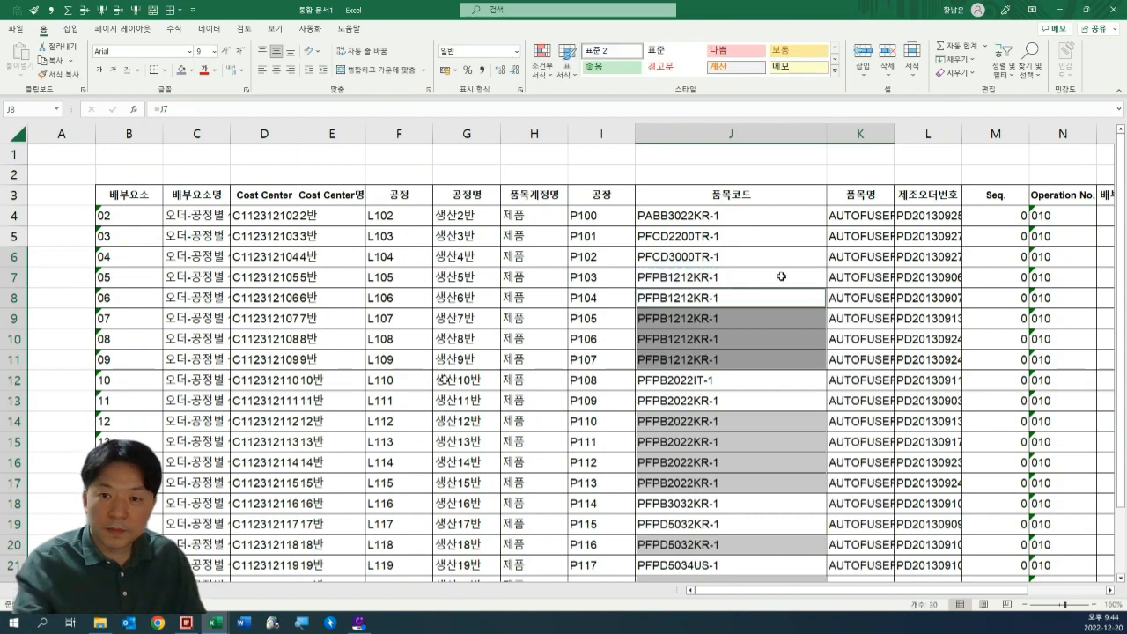
# Convert the formulas in J4:K25 to static values and check cells in the 품목명 column.
pyautogui.scroll(-2, 782, 277)
pyautogui.scroll(2, 737, 192)
pyautogui.click(730, 210)
pyautogui.scroll(-3, 771, 330)
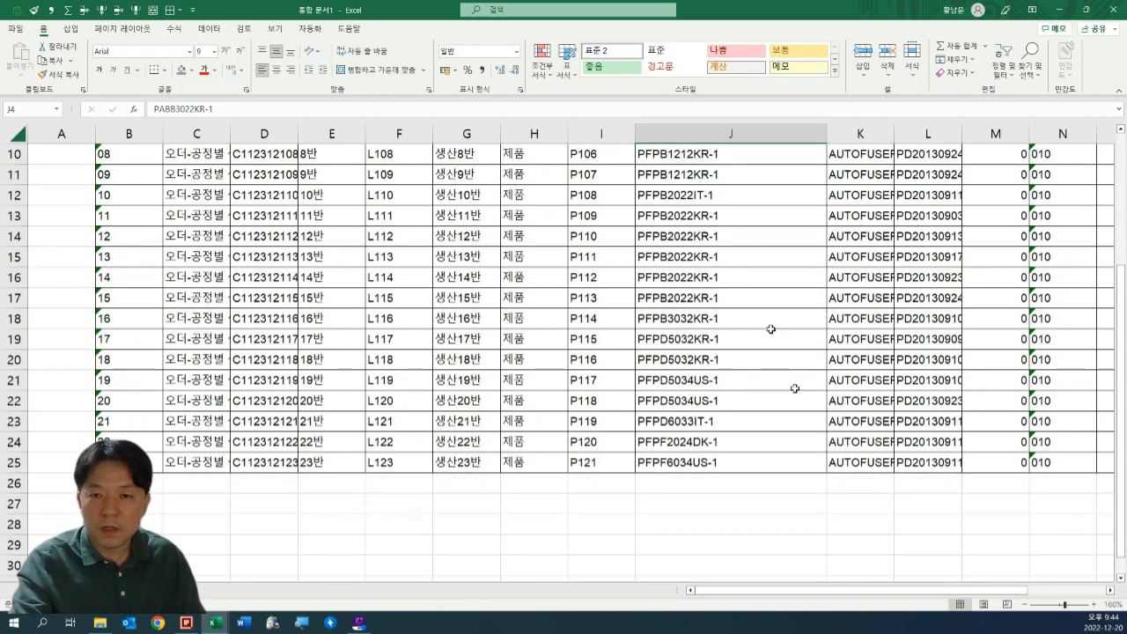
pyautogui.keyDown('shift'); pyautogui.click(857, 460); pyautogui.keyUp('shift')
pyautogui.scroll(2, 858, 460)
pyautogui.hotkey('ctrl', 'c')
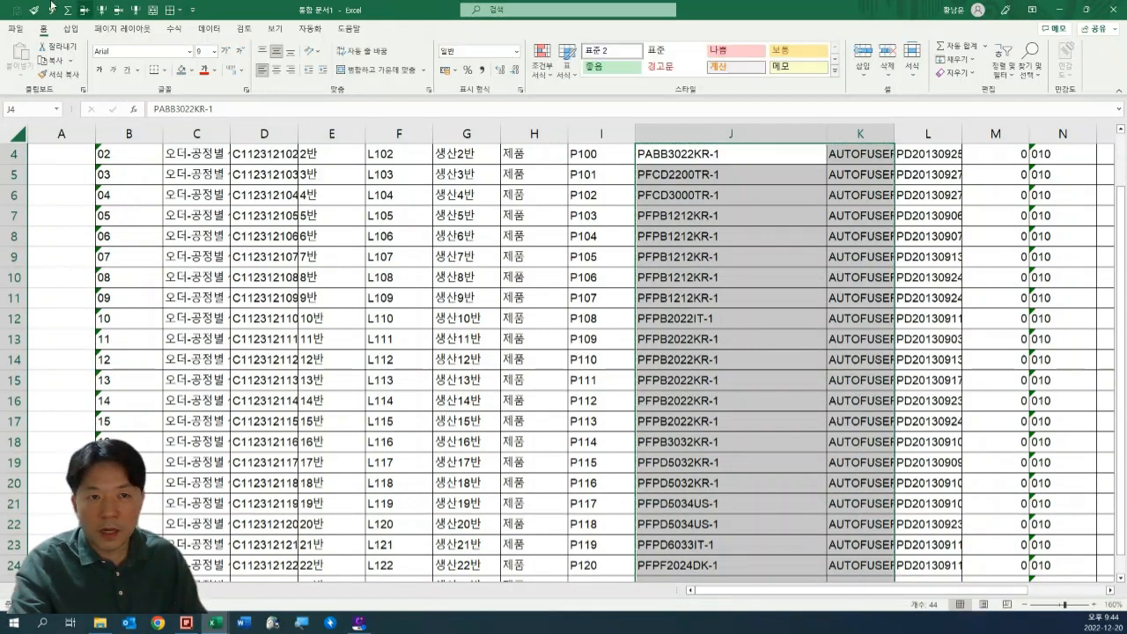
pyautogui.scroll(1, 724, 232)
pyautogui.click(860, 236)
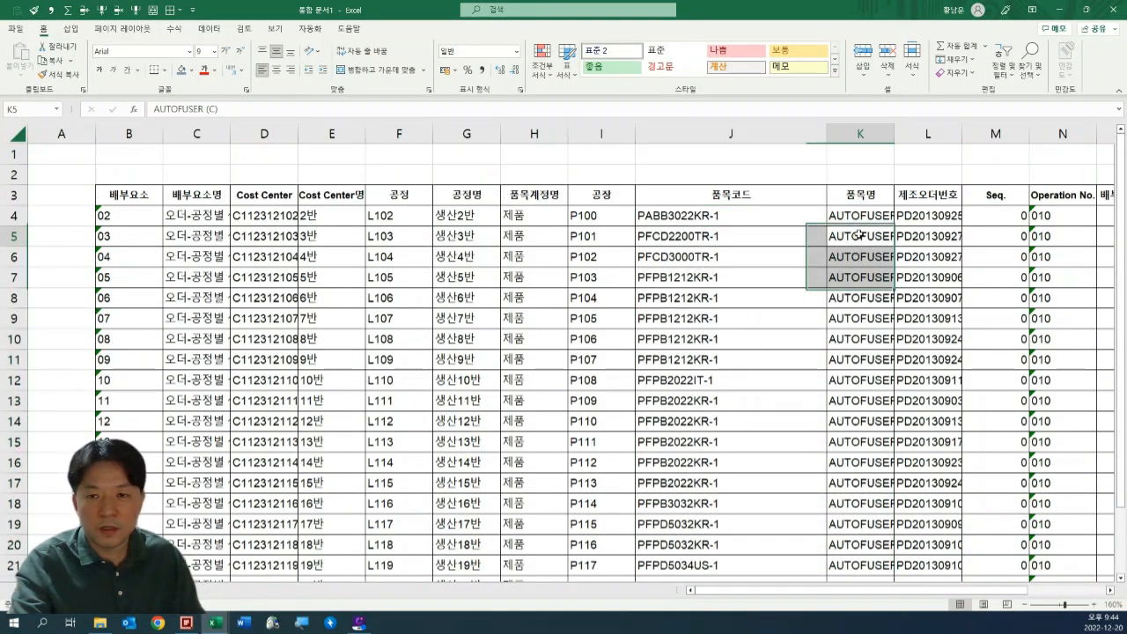
pyautogui.doubleClick(860, 235)
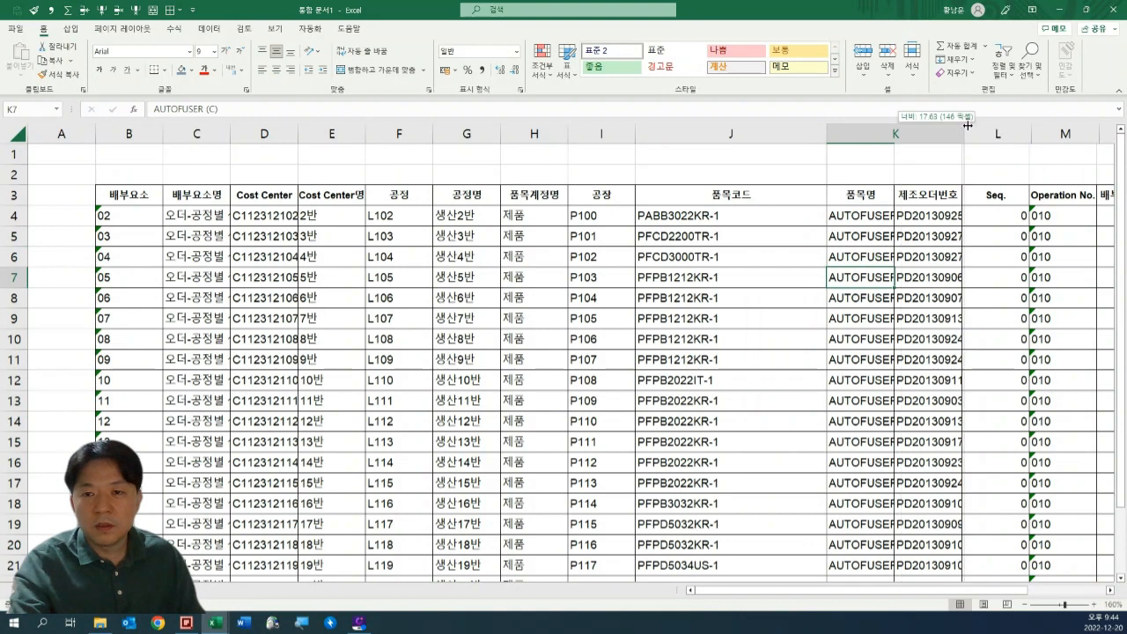
# Fit column K (품목명) to its contents and narrow column J (품목코드) to suit its codes.
pyautogui.doubleClick(897, 137)
pyautogui.click(731, 175)
pyautogui.moveTo(827, 133); pyautogui.dragTo(748, 133)
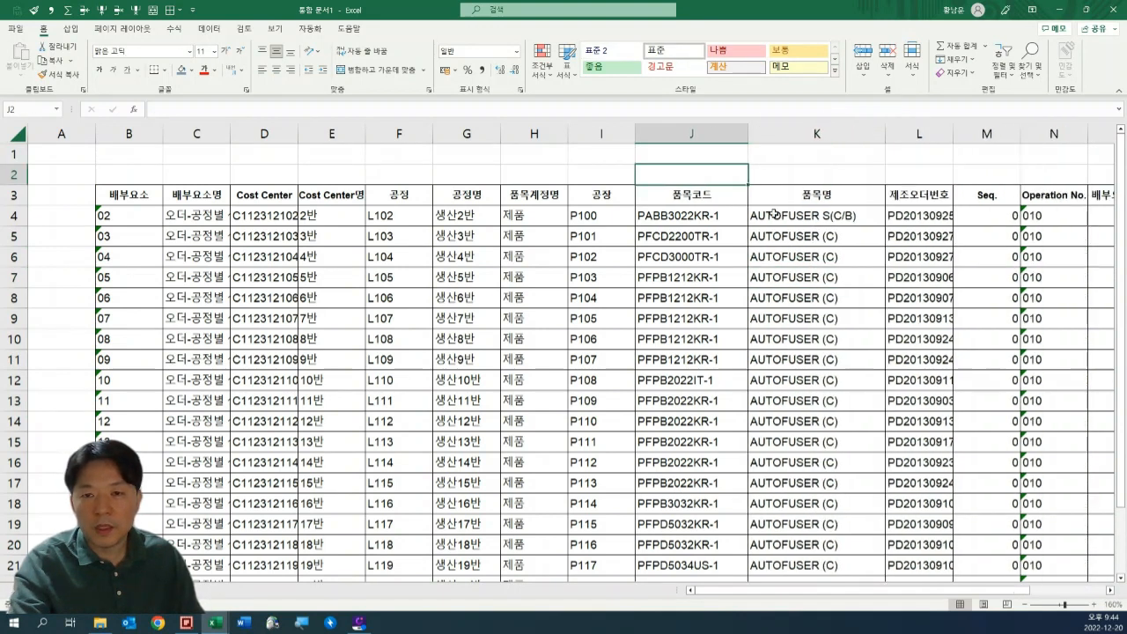
pyautogui.click(833, 243)
# Review the whole filled table B3:O25 at 130% zoom and leave an empty cell beside it selected.
pyautogui.keyDown('ctrl'); pyautogui.scroll(-1, 524, 227); pyautogui.keyUp('ctrl')
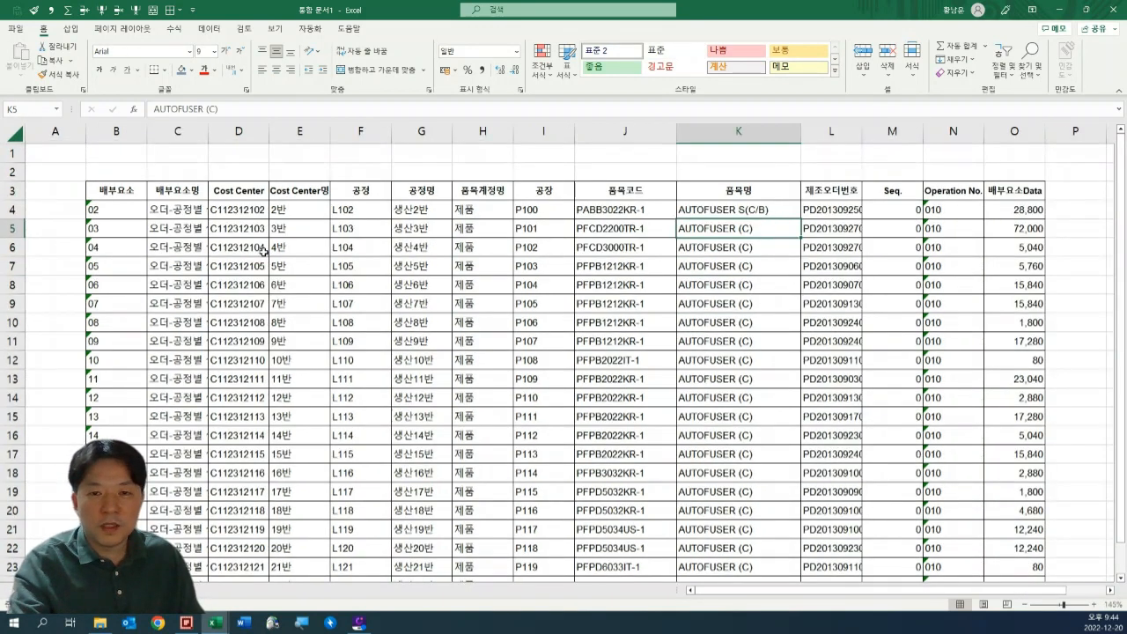
pyautogui.keyDown('ctrl'); pyautogui.scroll(-1, 262, 252); pyautogui.keyUp('ctrl')
pyautogui.moveTo(97, 185); pyautogui.dragTo(920, 507)
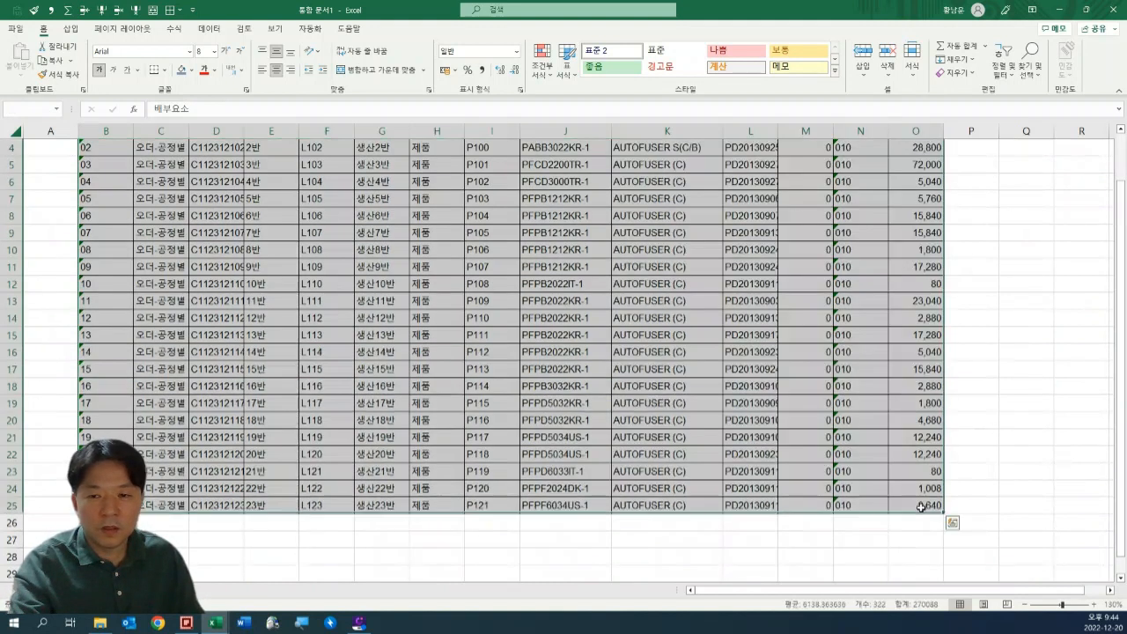
pyautogui.scroll(1, 930, 417)
pyautogui.click(1026, 335)
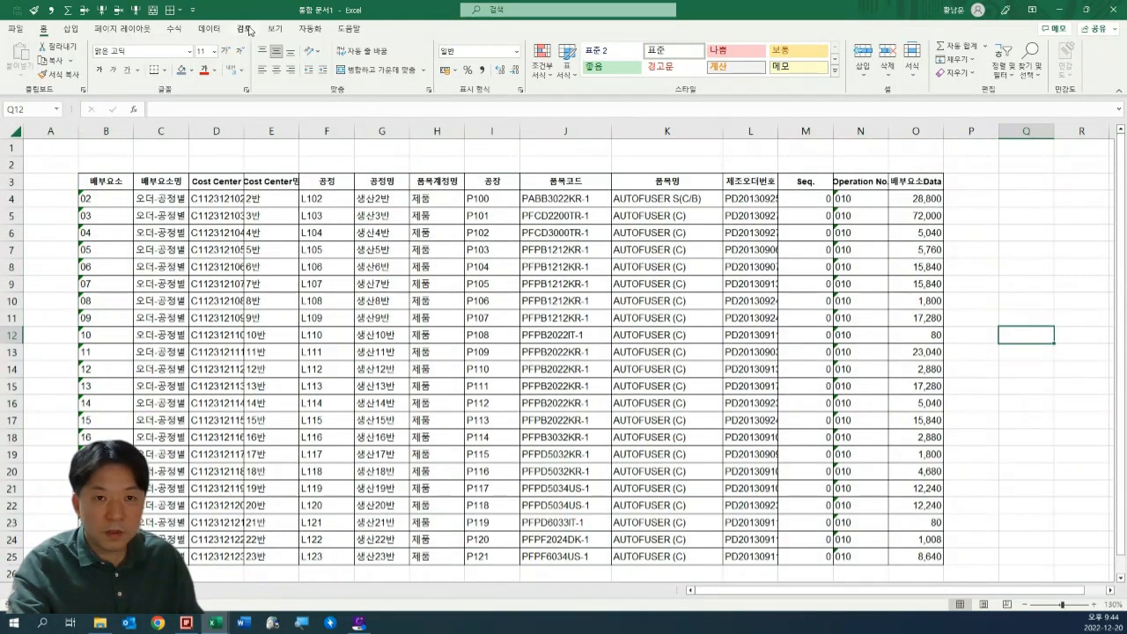
# Try to turn on Filter while only an empty cell outside the table is selected, first Q12 and again with Q5.
pyautogui.click(209, 28)
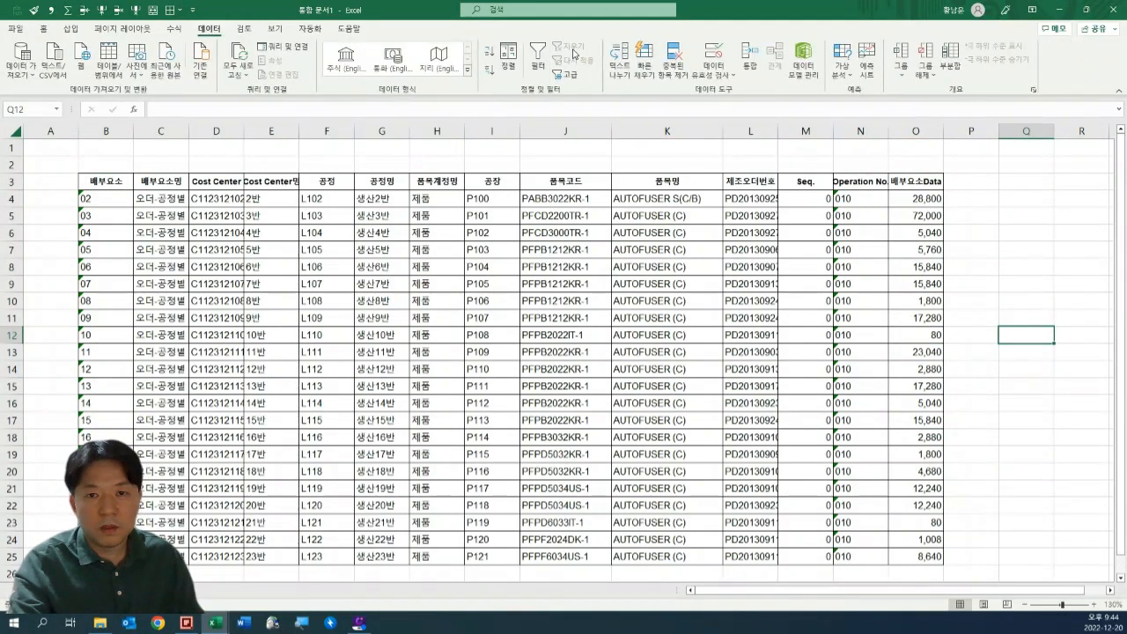
pyautogui.click(537, 58)
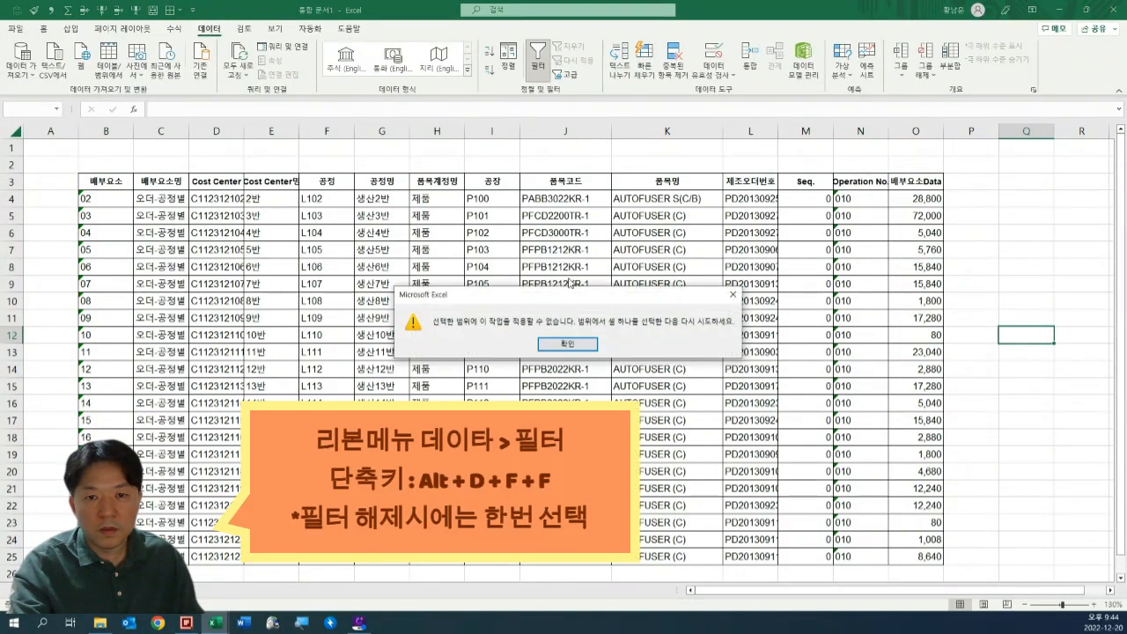
pyautogui.click(568, 344)
pyautogui.click(1037, 210)
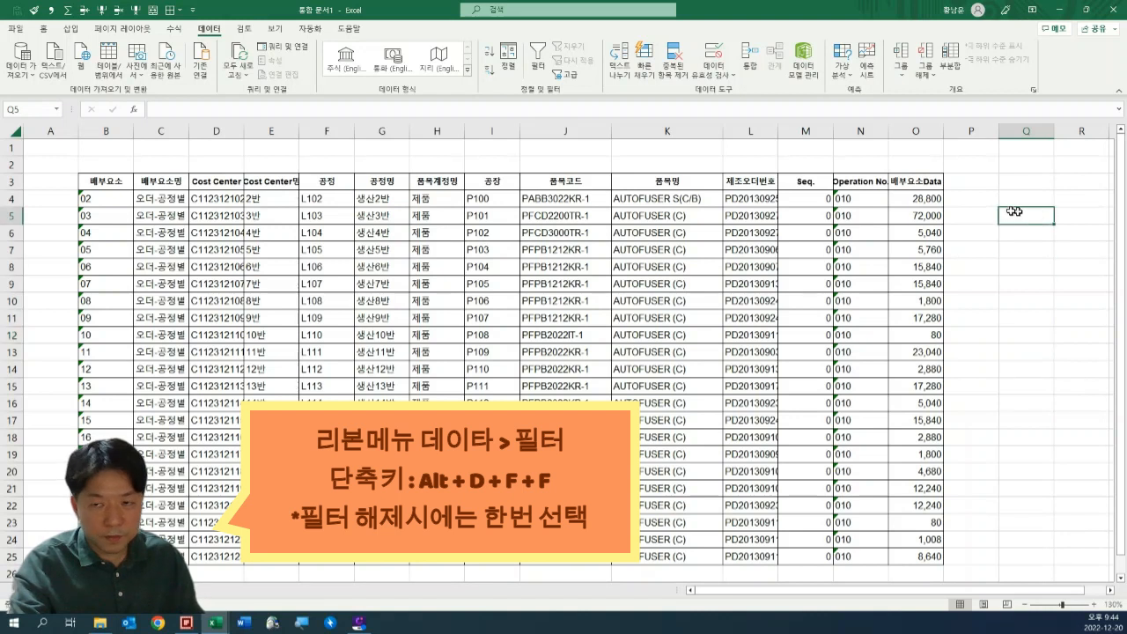
pyautogui.hotkey('alt', 'd')
pyautogui.press('f')
pyautogui.press('f')
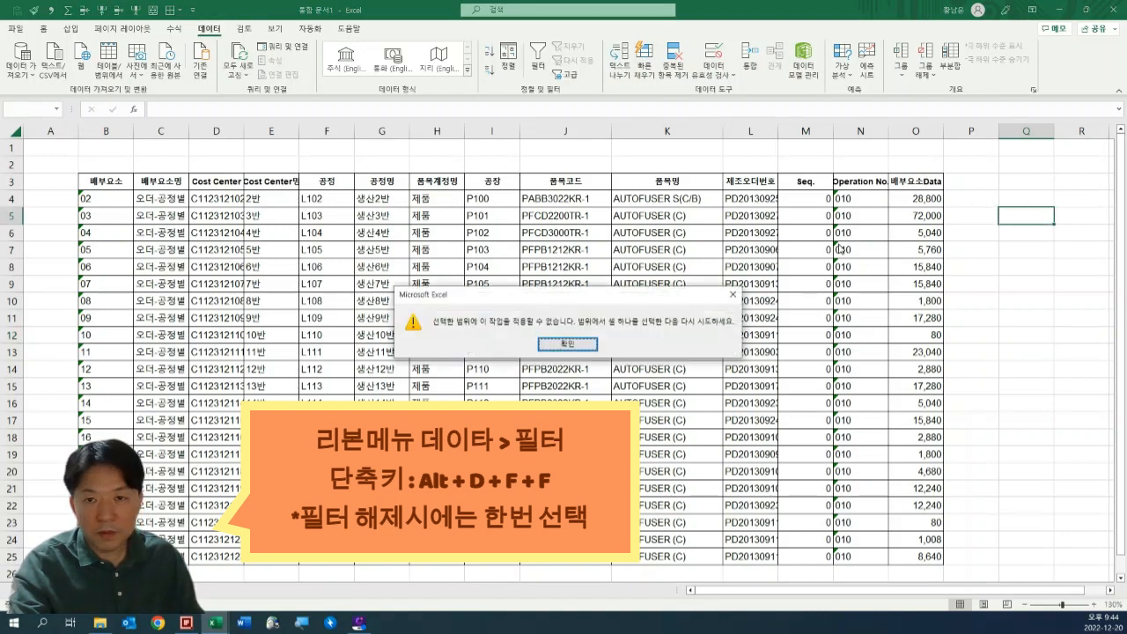
pyautogui.click(570, 344)
# Select the whole table B3:O25 from its header row and apply Filter to it.
pyautogui.click(99, 181)
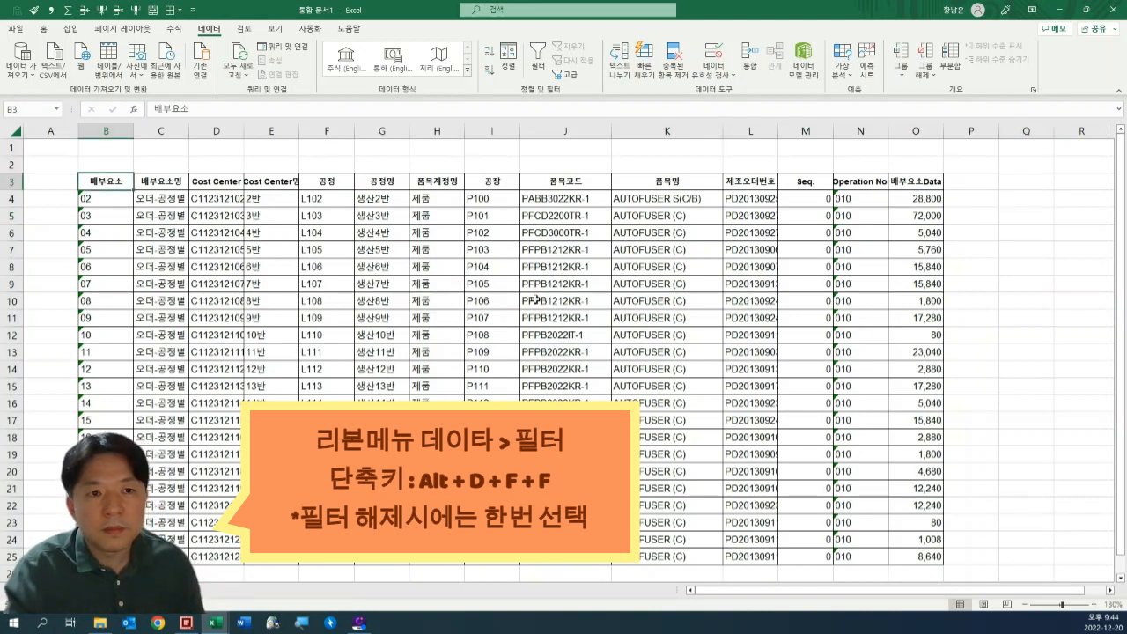
pyautogui.scroll(-2, 763, 349)
pyautogui.hotkey('ctrl', 'a')
pyautogui.hotkey('alt', 'd')
pyautogui.press('f')
pyautogui.press('f')
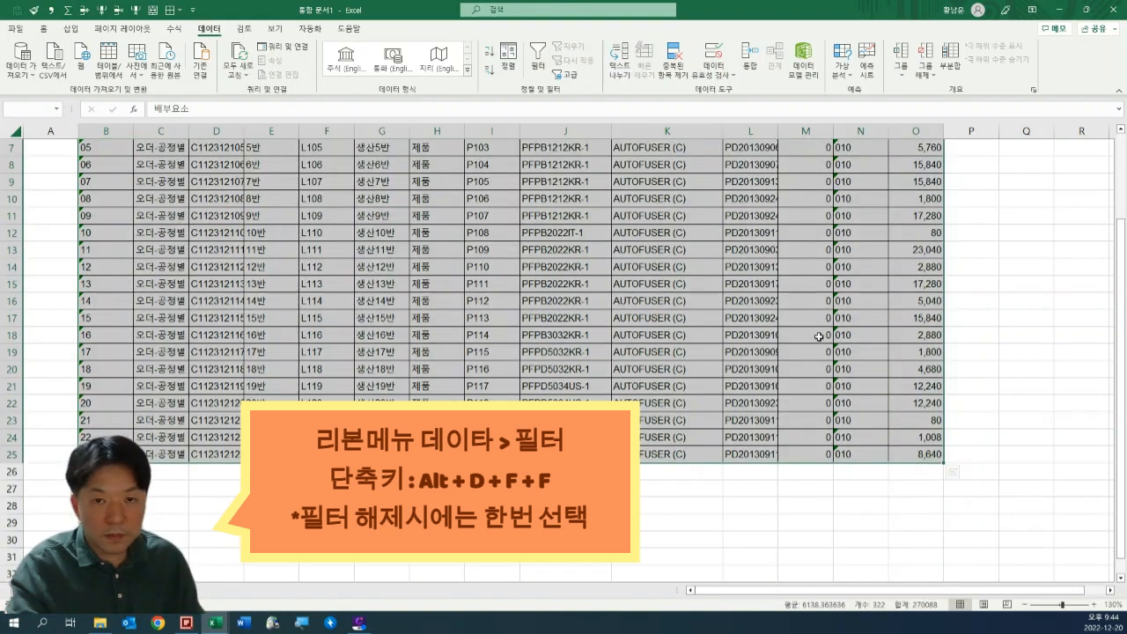
# Check the filtered header row and the extent of the table B3:O25.
pyautogui.click(459, 199)
pyautogui.scroll(-10, 1090, 350)
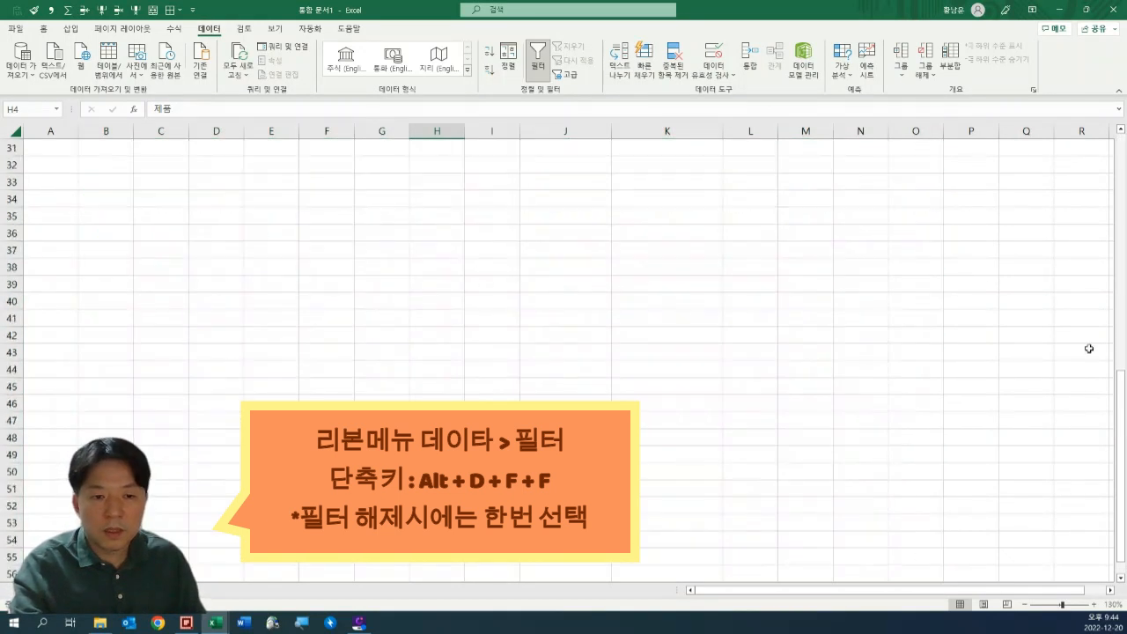
pyautogui.scroll(8, 913, 248)
pyautogui.scroll(2, 913, 248)
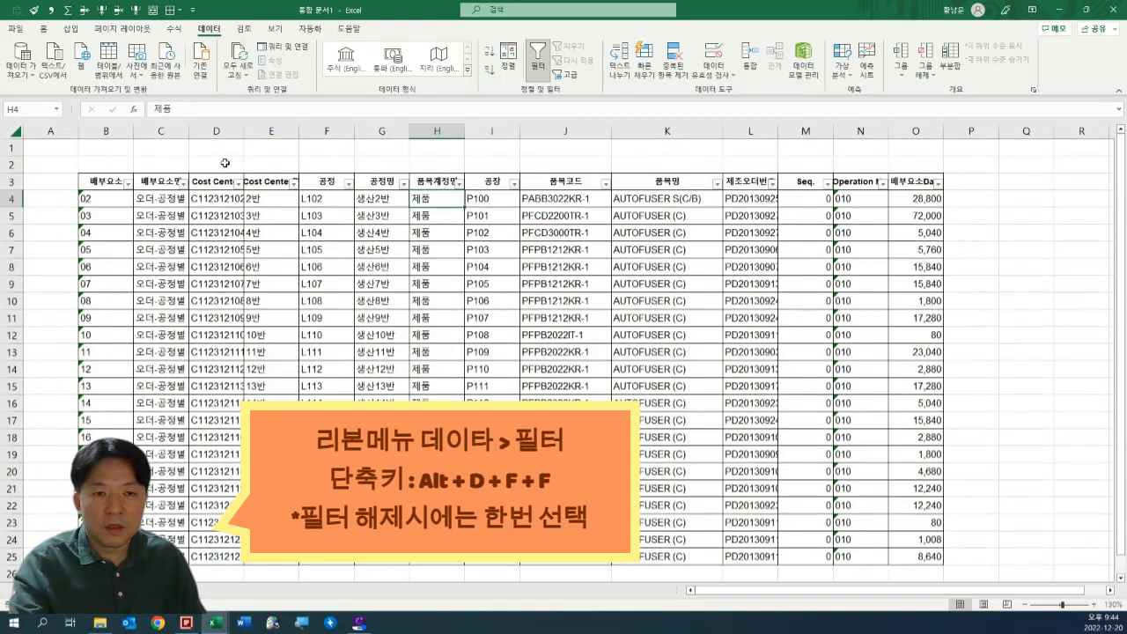
pyautogui.moveTo(106, 181); pyautogui.dragTo(914, 557)
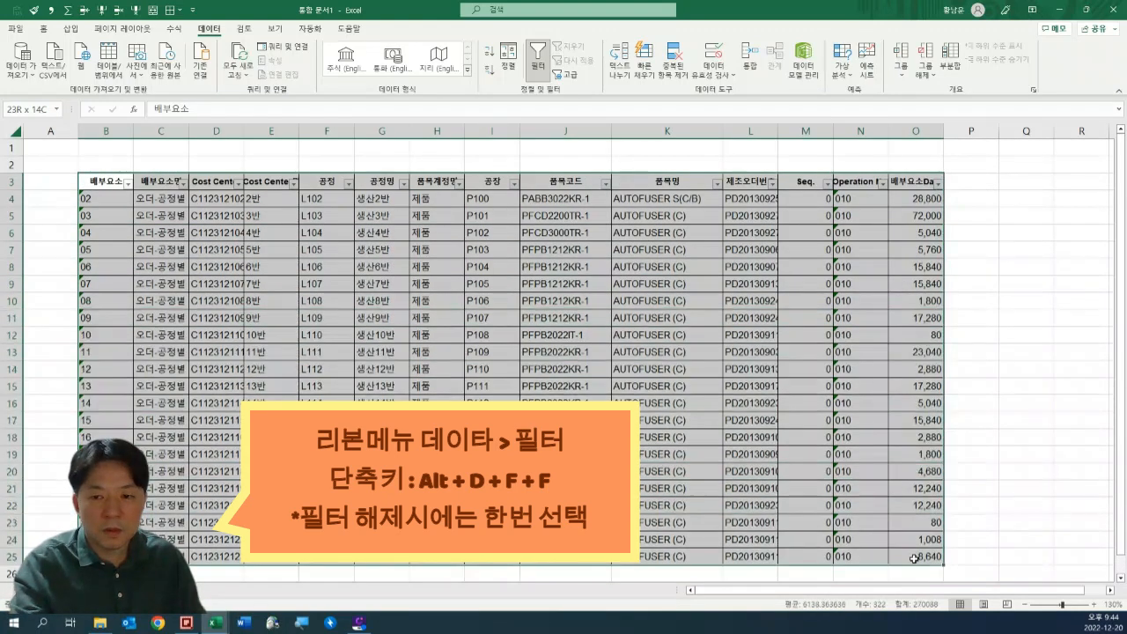
pyautogui.click(661, 288)
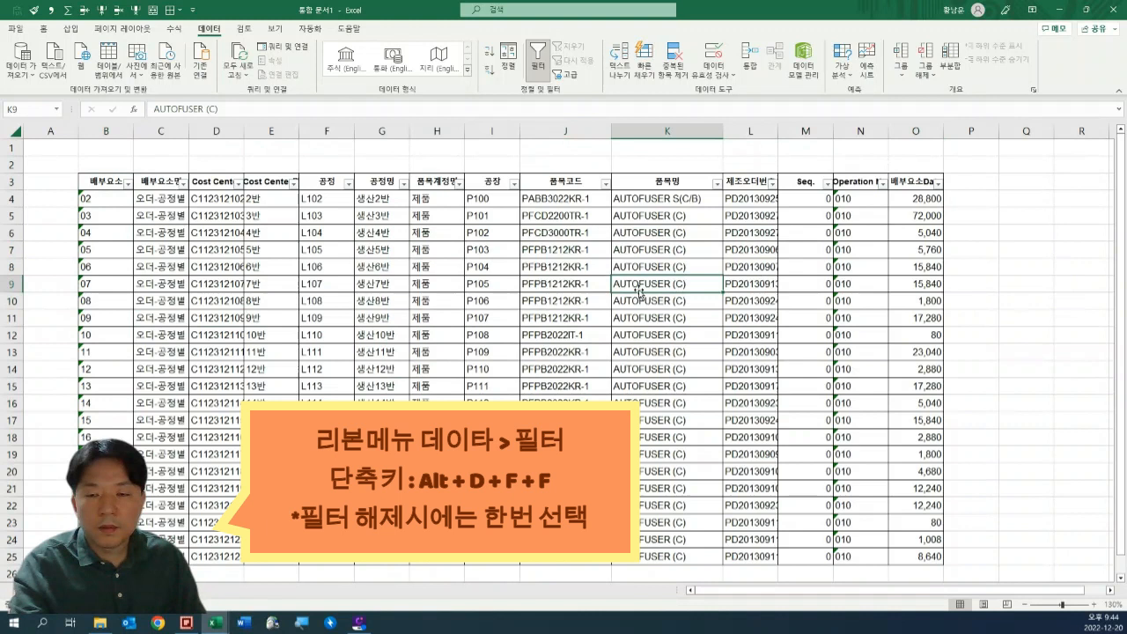
# Filter the 공정명 column to show only 생산13반.
pyautogui.click(385, 234)
pyautogui.click(404, 184)
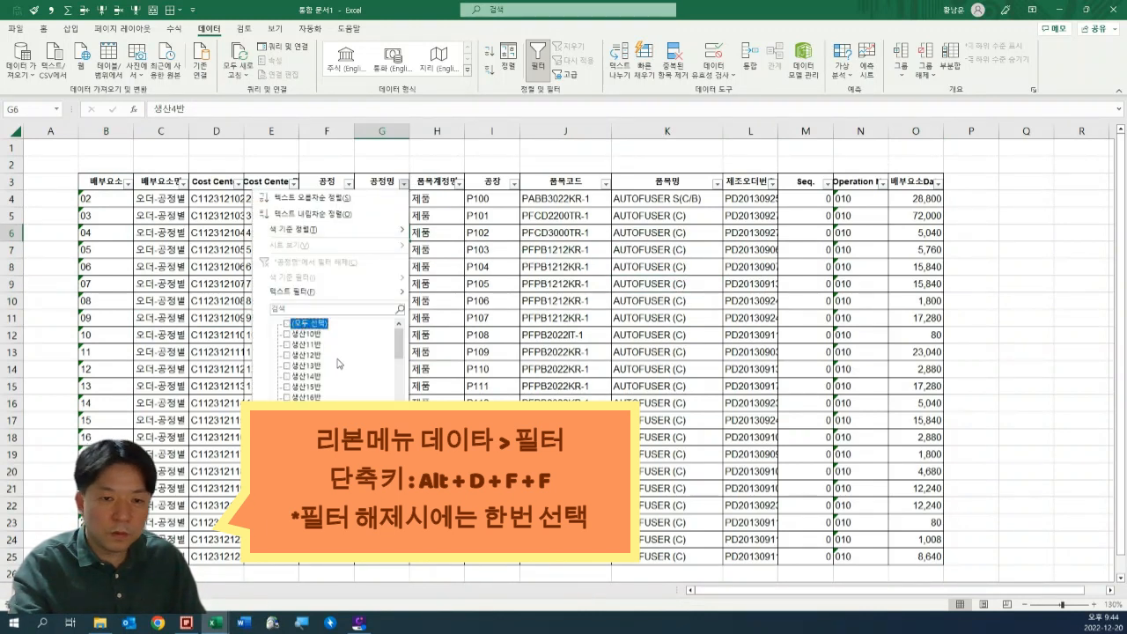
pyautogui.click(310, 367)
pyautogui.press('Return')
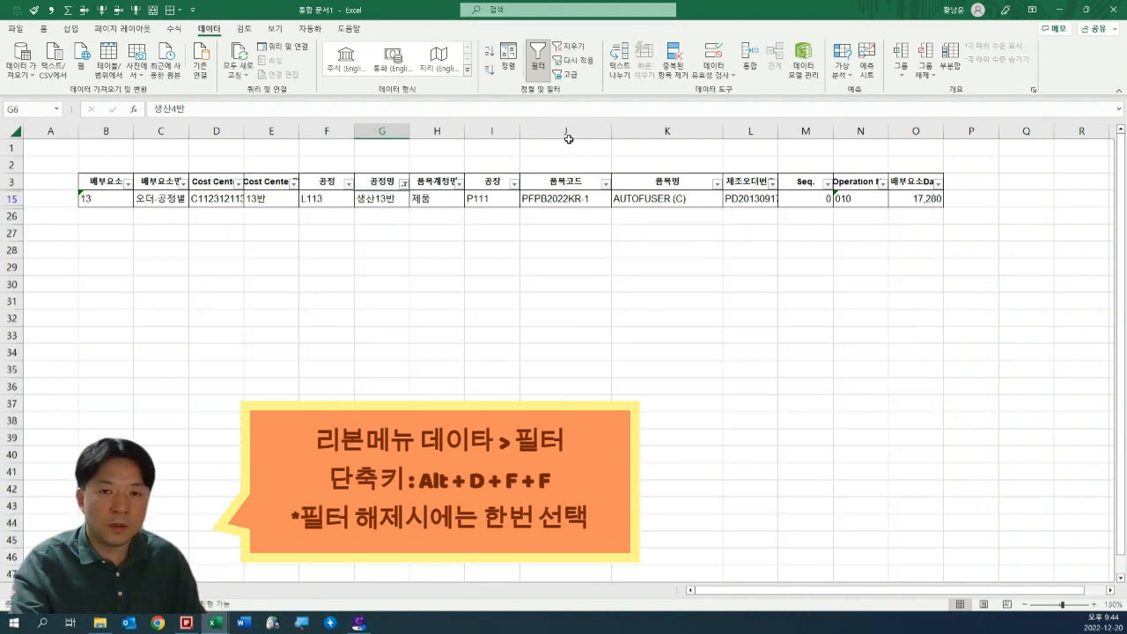
# Clear the 공정명 filter so that every table row is shown.
pyautogui.click(578, 48)
pyautogui.click(745, 351)
pyautogui.click(691, 234)
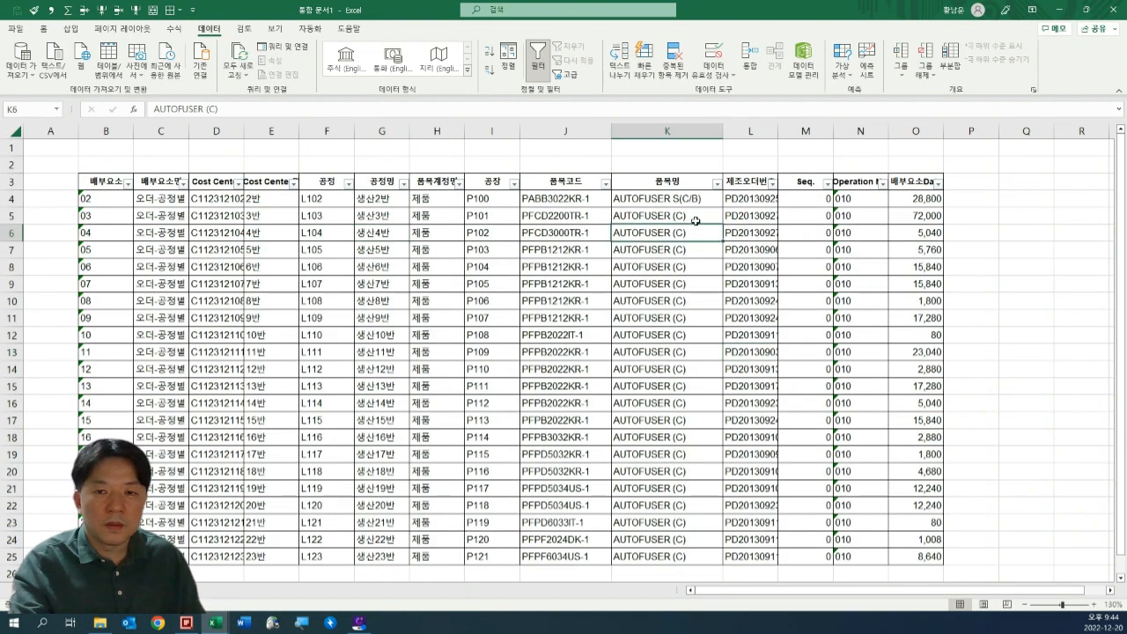
# Look over the table's headers and the entries in the 품목계정명 and 품목코드 columns.
pyautogui.click(694, 201)
pyautogui.hotkey('ctrl', 'Home')
pyautogui.press('Down')
pyautogui.press('Down')
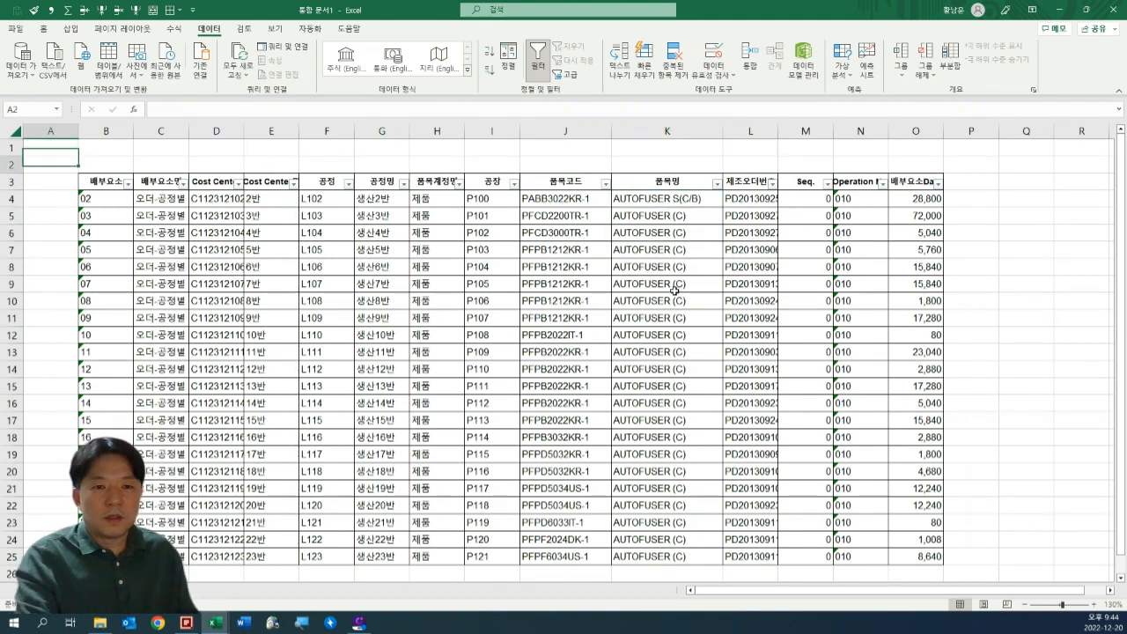
pyautogui.press('Right')
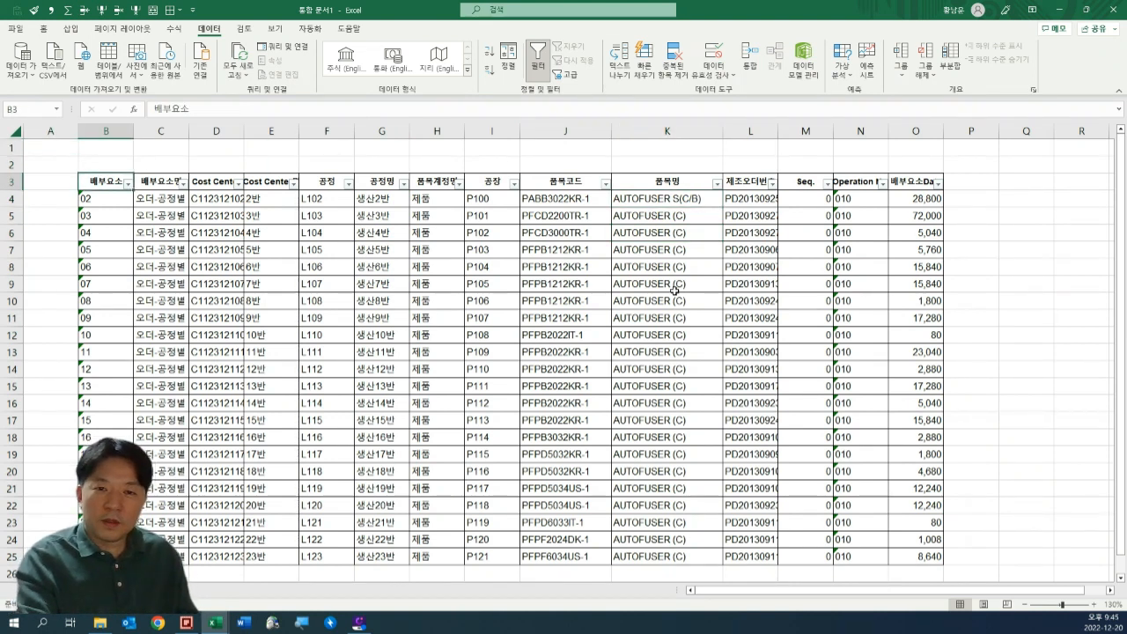
pyautogui.hotkey('ctrl', 'a')
pyautogui.press('Down')
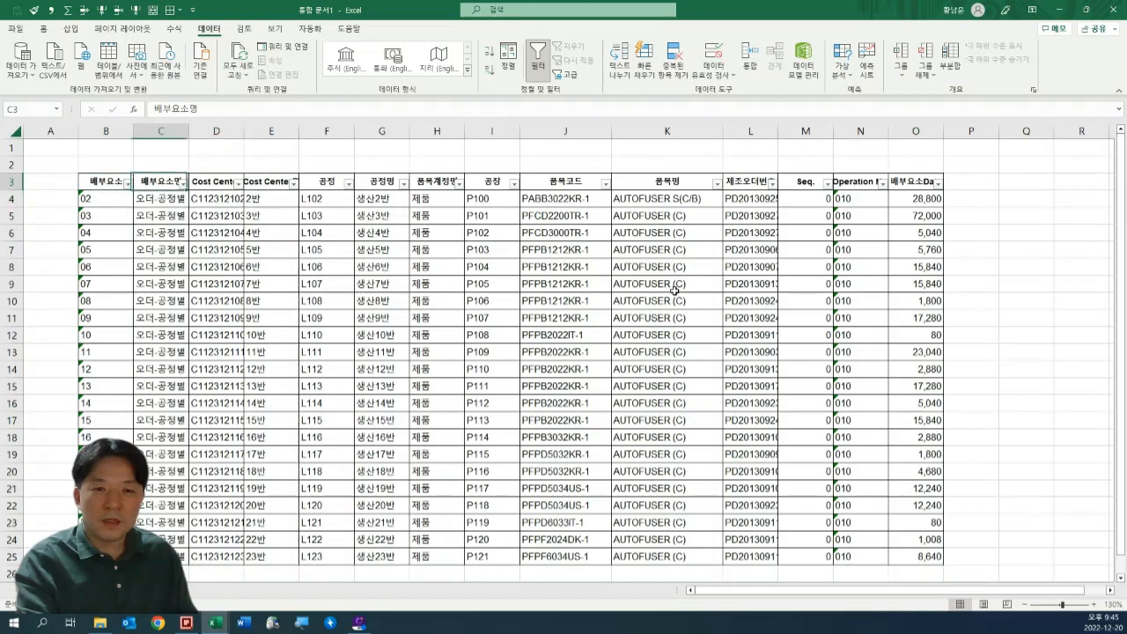
pyautogui.press('Right')
pyautogui.press('Right')
pyautogui.hotkey('ctrl', 'shift', 'Down')
pyautogui.press('Right')
pyautogui.press('Right')
pyautogui.press('Right')
pyautogui.press('Right')
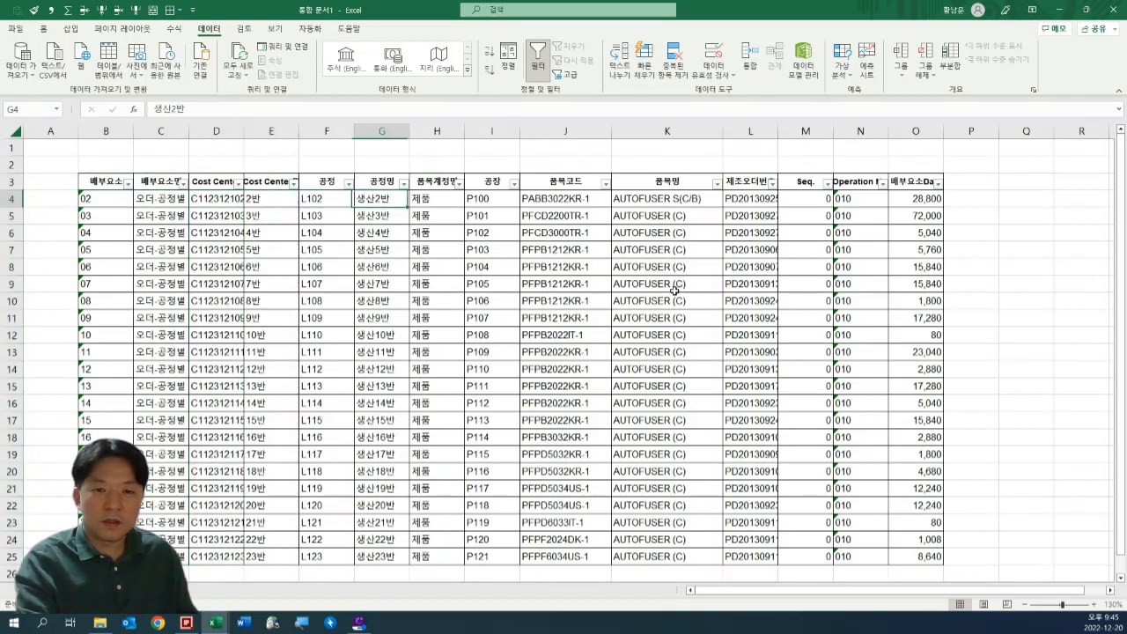
pyautogui.press('Up')
pyautogui.hotkey('ctrl', 'shift', 'Down')
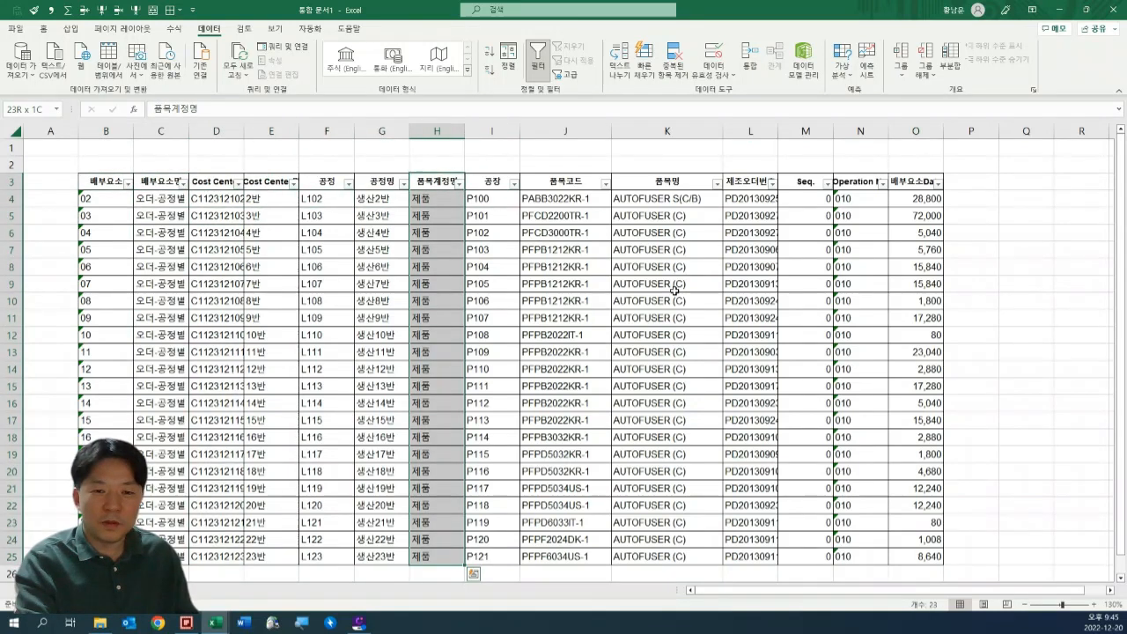
pyautogui.hotkey('shift', 'Right')
pyautogui.press('Down')
pyautogui.press('Right')
pyautogui.press('Right')
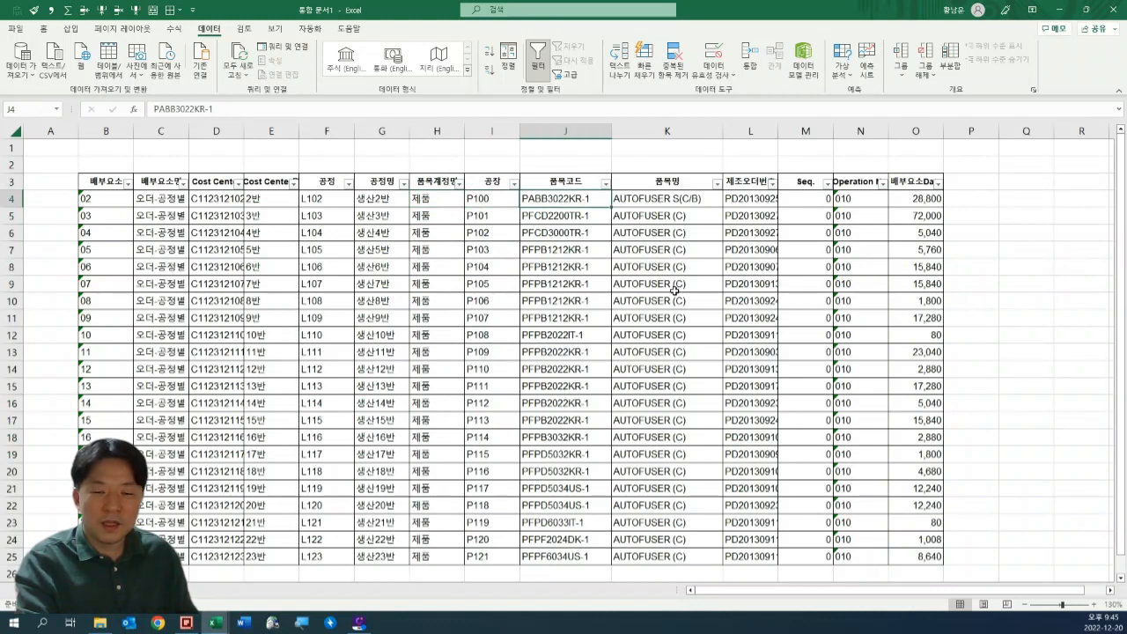
pyautogui.hotkey('ctrl', 'shift', 'Down')
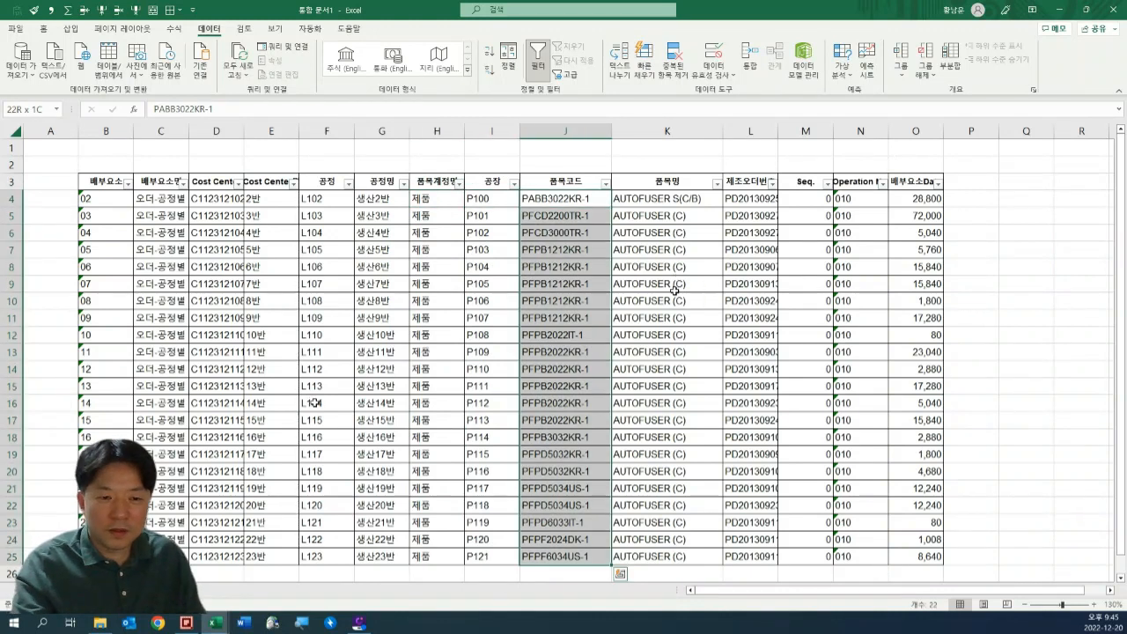
pyautogui.scroll(-2, 352, 408)
pyautogui.scroll(2, 382, 397)
# Switch to the 엑셀실무교육자료 workbook to view the original merged table, and return to the filtered workbook.
pyautogui.hotkey('alt', 'Tab')
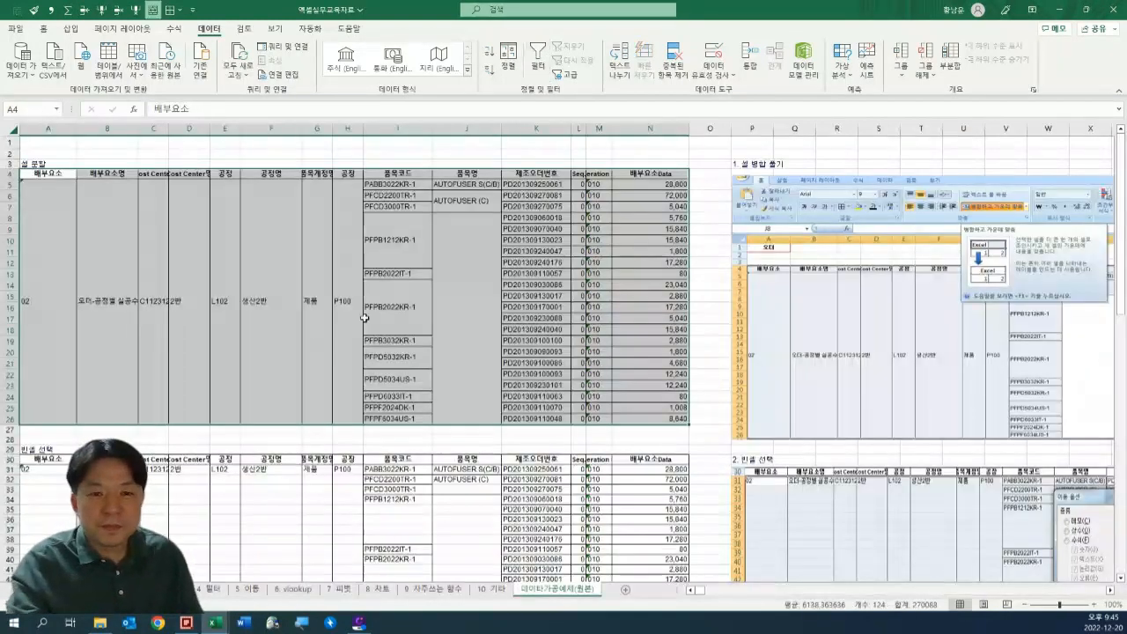
pyautogui.click(364, 319)
pyautogui.hotkey('alt', 'Tab')
pyautogui.click(542, 330)
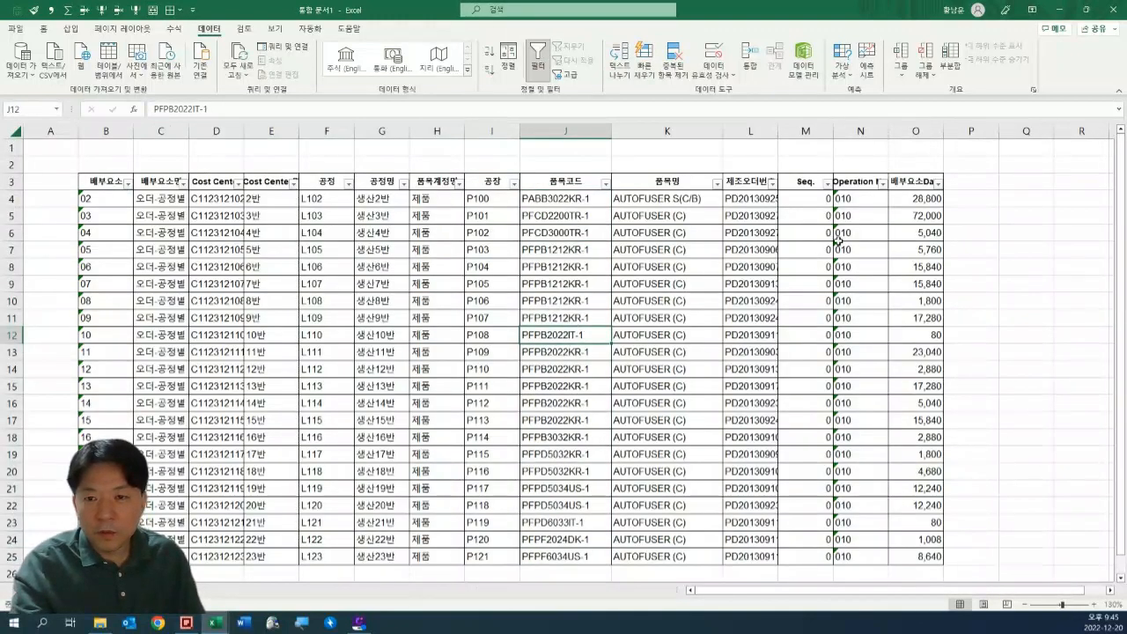
# Copy the code PFPB1212KR-1 from J8 and use it as the search text to filter the 품목코드 column.
pyautogui.click(530, 235)
pyautogui.click(557, 271)
pyautogui.press('F2')
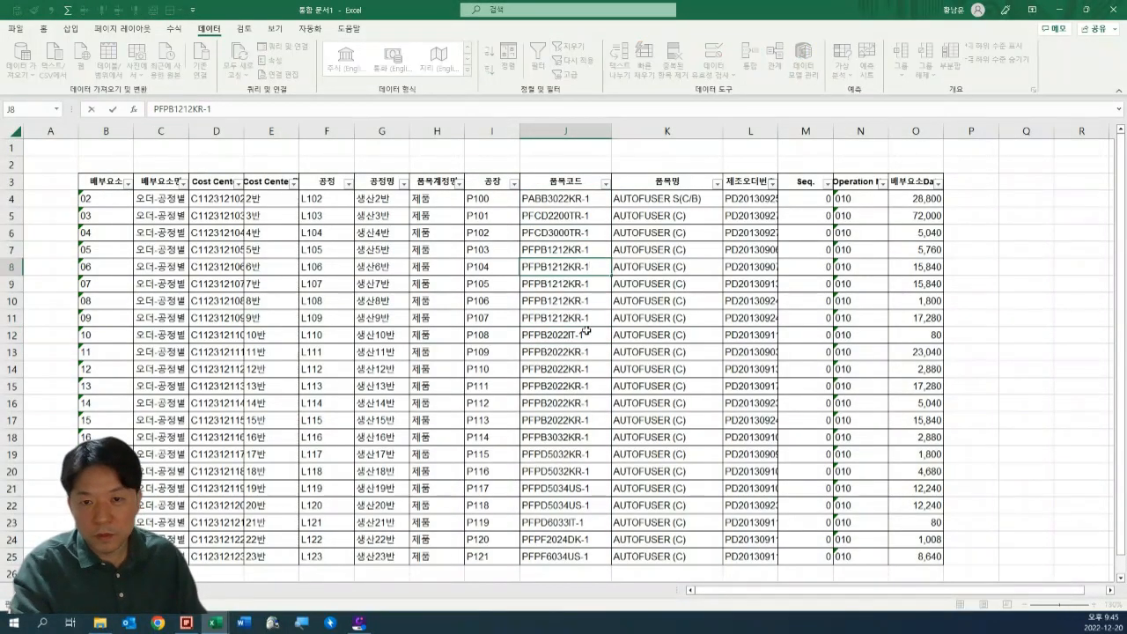
pyautogui.hotkey('shift', 'Home')
pyautogui.hotkey('ctrl', 'c')
pyautogui.press('Tab')
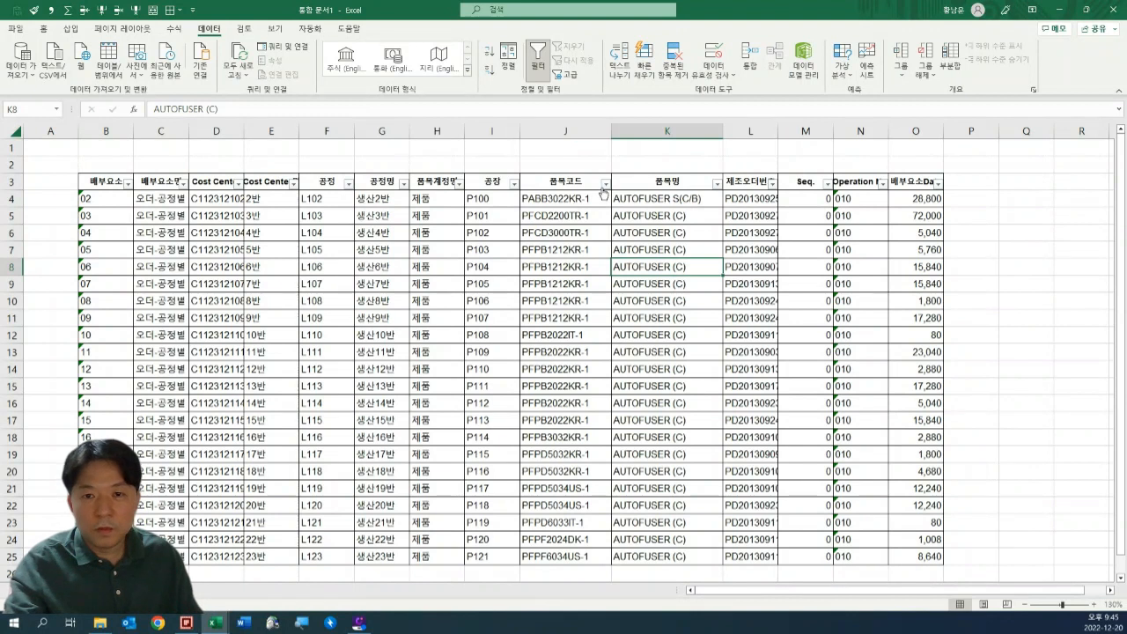
pyautogui.click(606, 184)
pyautogui.hotkey('ctrl', 'v')
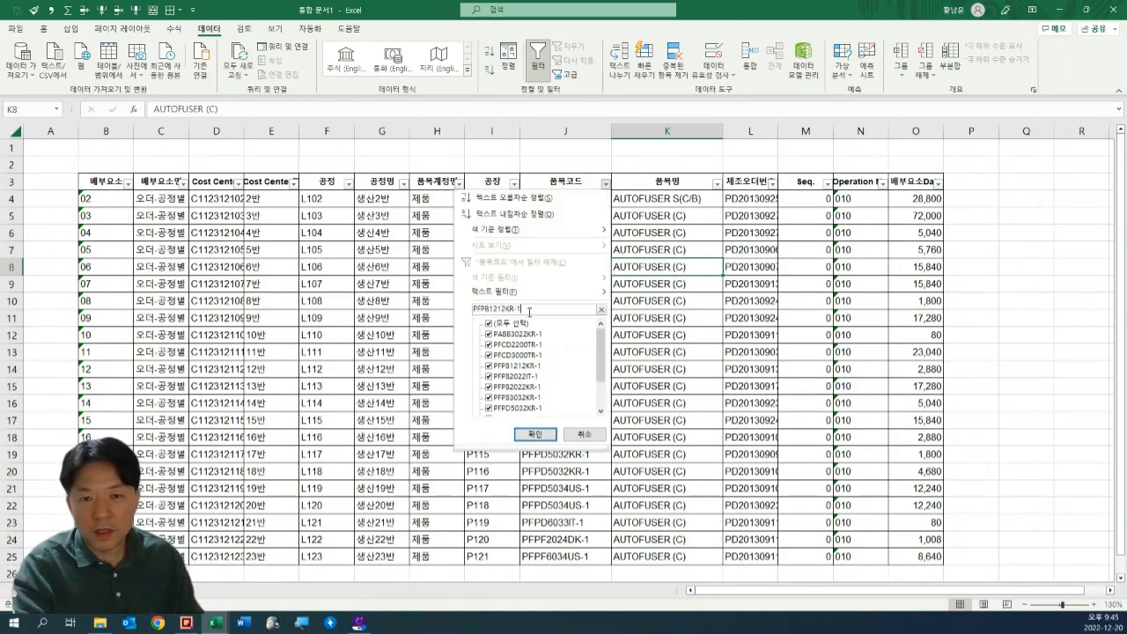
pyautogui.press('Return')
# Select the filtered codes J7:J11 in the 품목코드 column and clear the filter to show all rows.
pyautogui.press('Left')
pyautogui.press('Up')
pyautogui.hotkey('ctrl', 'shift', 'Down')
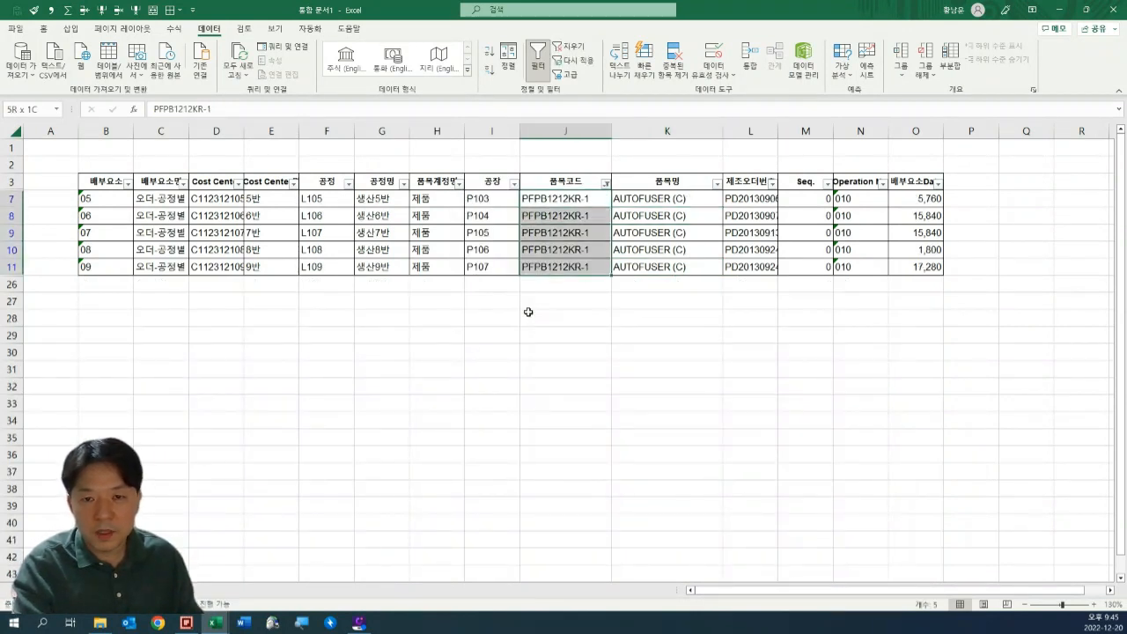
pyautogui.hotkey('ctrl', 'v')
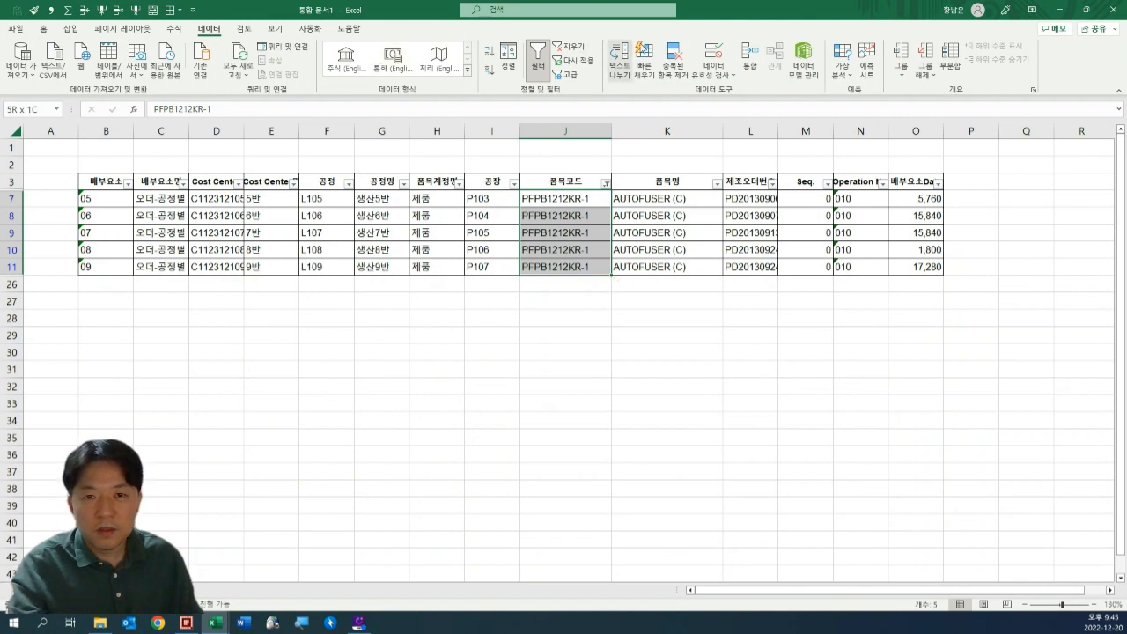
pyautogui.click(571, 46)
pyautogui.click(666, 219)
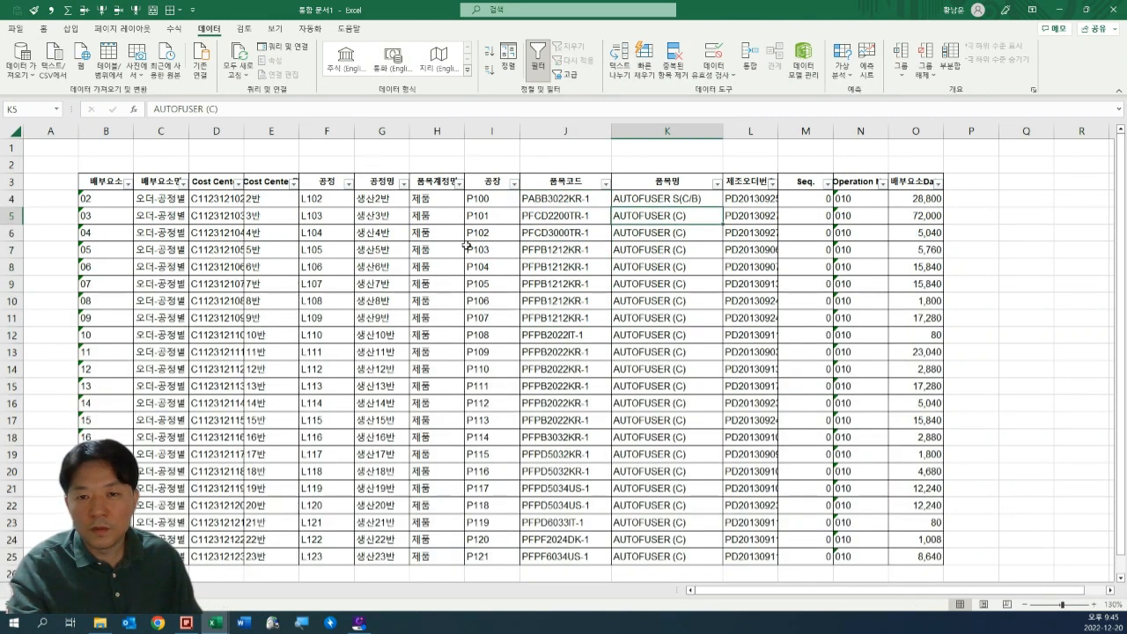
# Inspect the sort and filter options of the 품목코드 column without applying any of them.
pyautogui.click(605, 183)
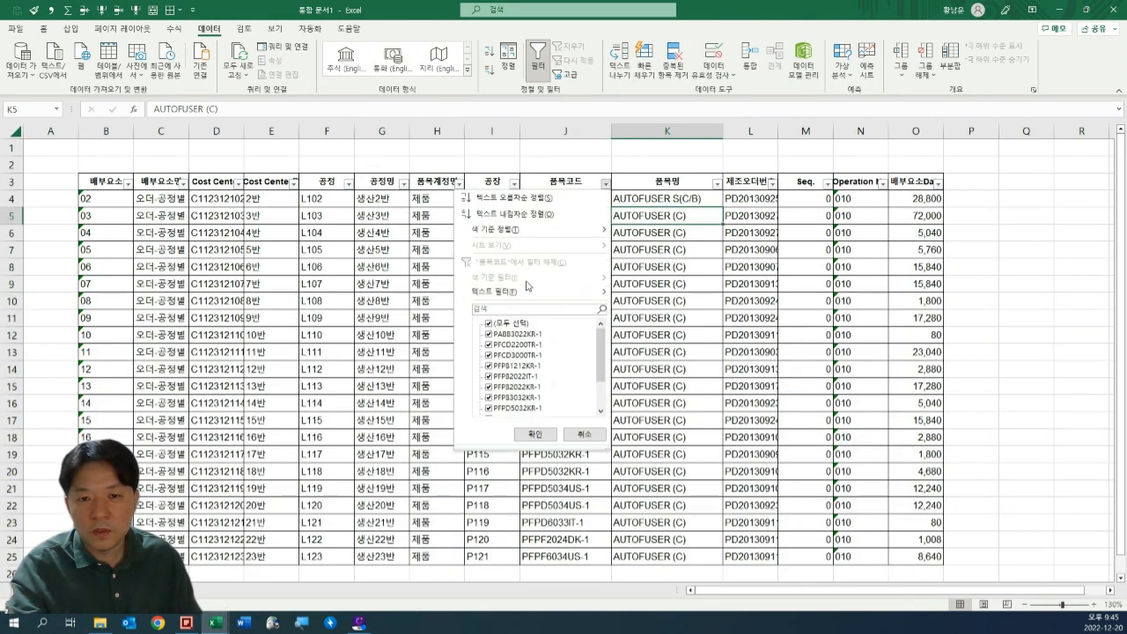
pyautogui.press('Escape')
pyautogui.click(730, 268)
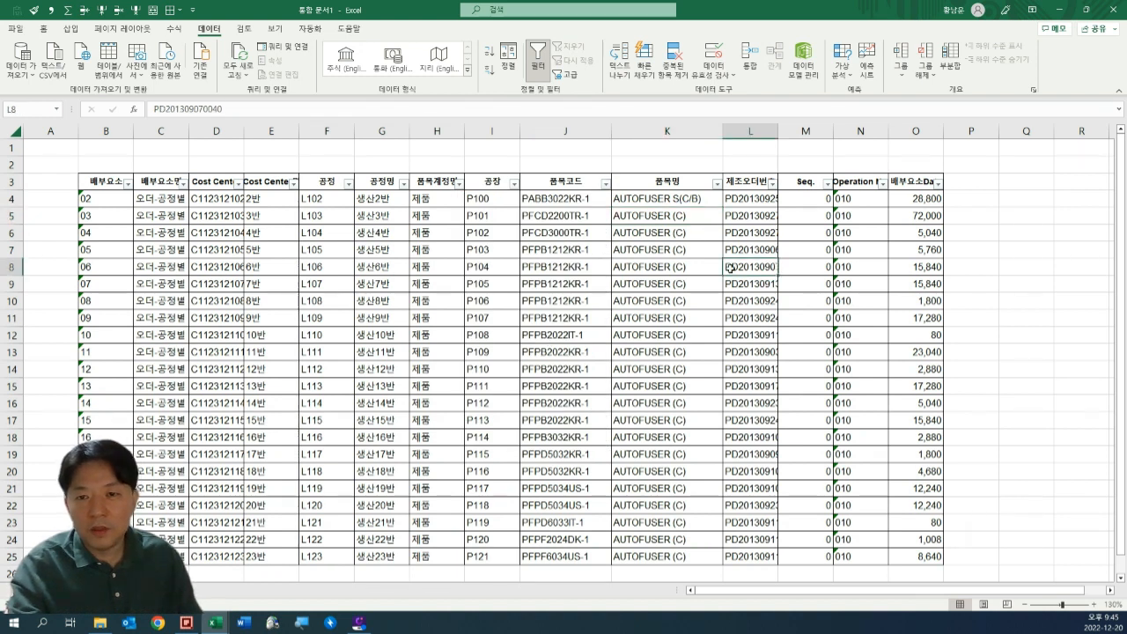
# Select cells O5, O9, O19, O23, O25 and O13 together and fill them with a blue-grey colour.
pyautogui.click(925, 215)
pyautogui.keyDown('ctrl'); pyautogui.click(926, 286); pyautogui.keyUp('ctrl')
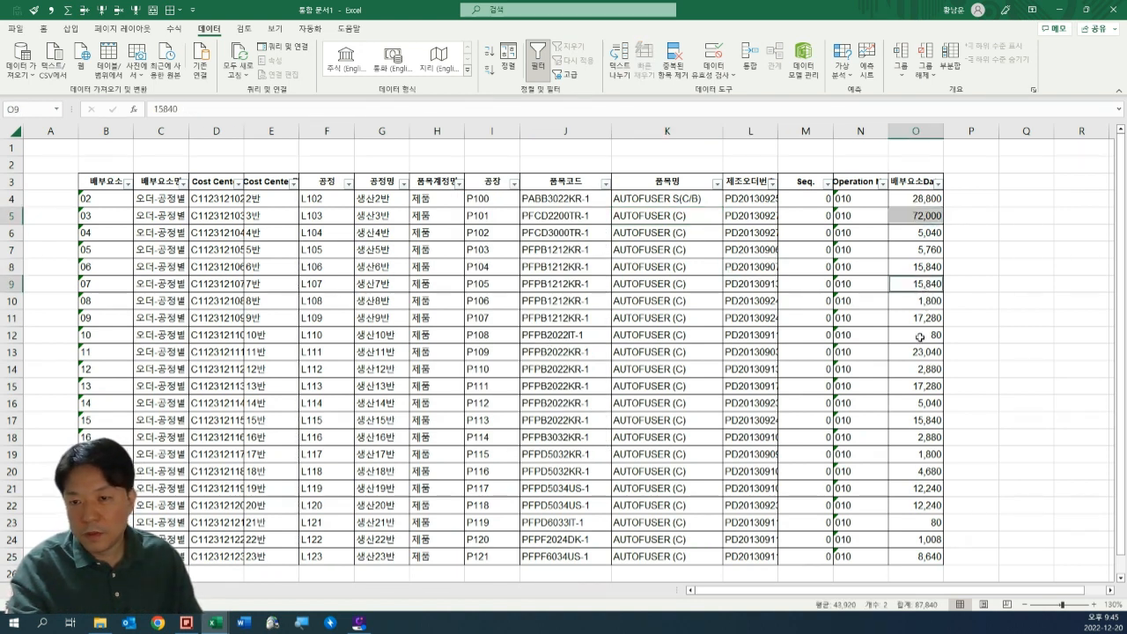
pyautogui.keyDown('ctrl'); pyautogui.click(921, 455); pyautogui.keyUp('ctrl')
pyautogui.keyDown('ctrl'); pyautogui.click(924, 521); pyautogui.keyUp('ctrl')
pyautogui.keyDown('ctrl'); pyautogui.click(922, 552); pyautogui.keyUp('ctrl')
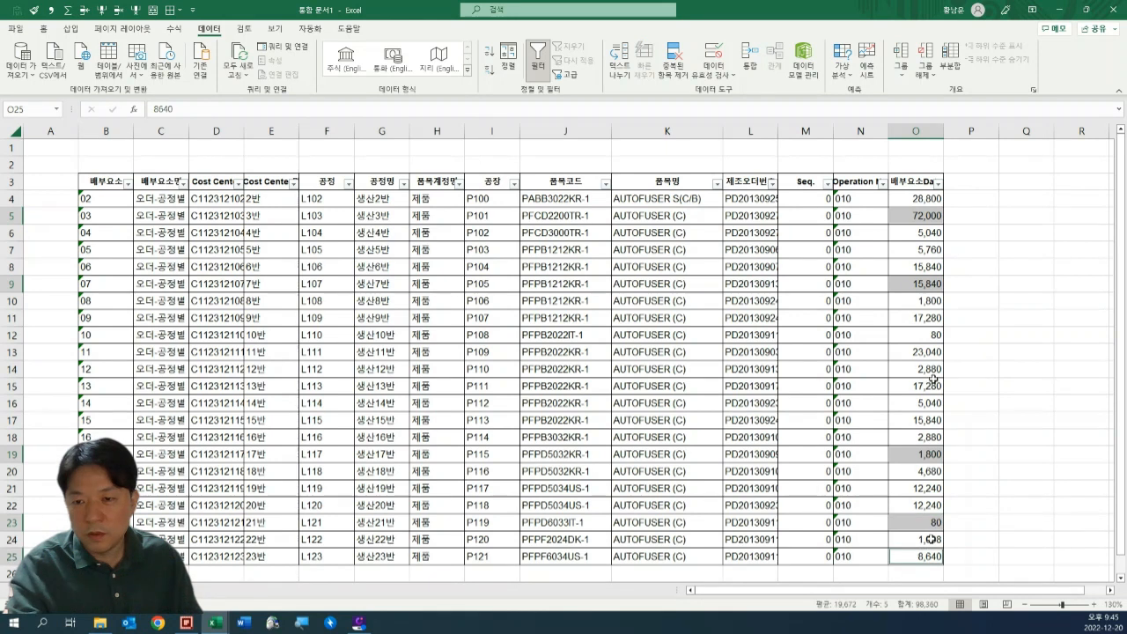
pyautogui.keyDown('ctrl'); pyautogui.click(919, 351); pyautogui.keyUp('ctrl')
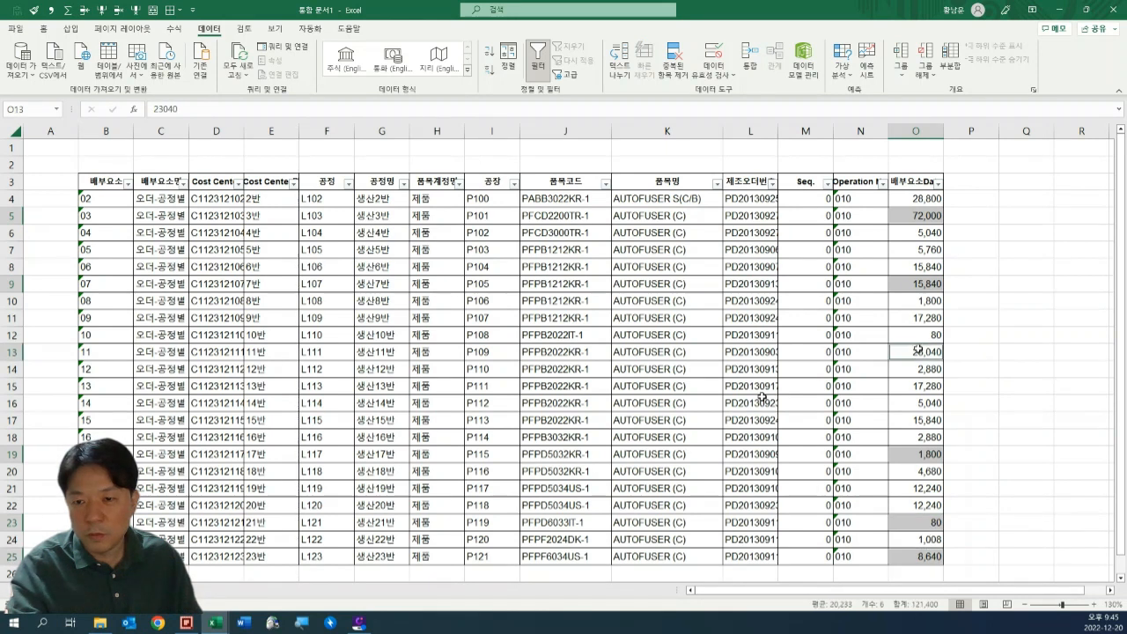
pyautogui.click(44, 29)
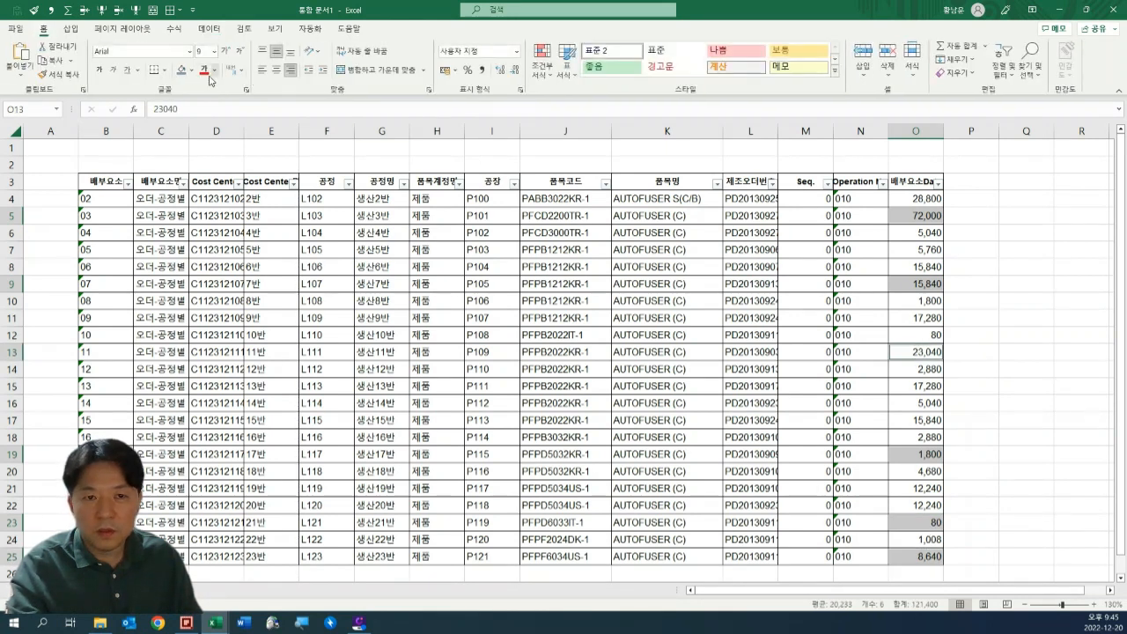
# Filter the 배부요소Data column by the blue-grey cell colour and select the filtered rows.
pyautogui.keyDown('ctrl'); pyautogui.click(895, 226); pyautogui.keyUp('ctrl')
pyautogui.click(937, 183)
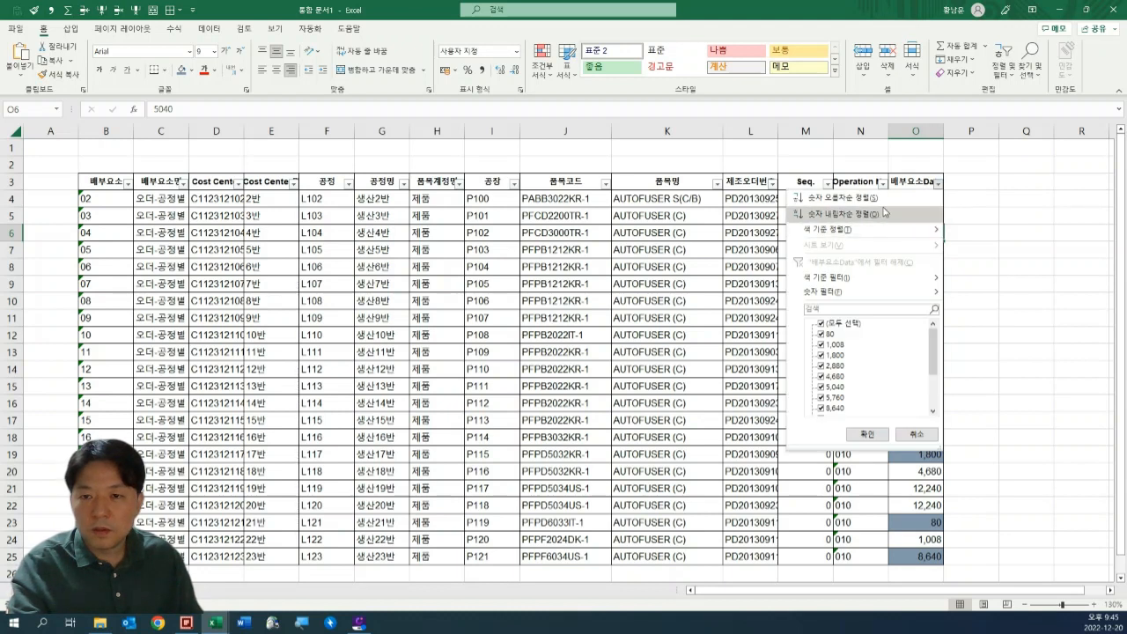
pyautogui.moveTo(866, 233)
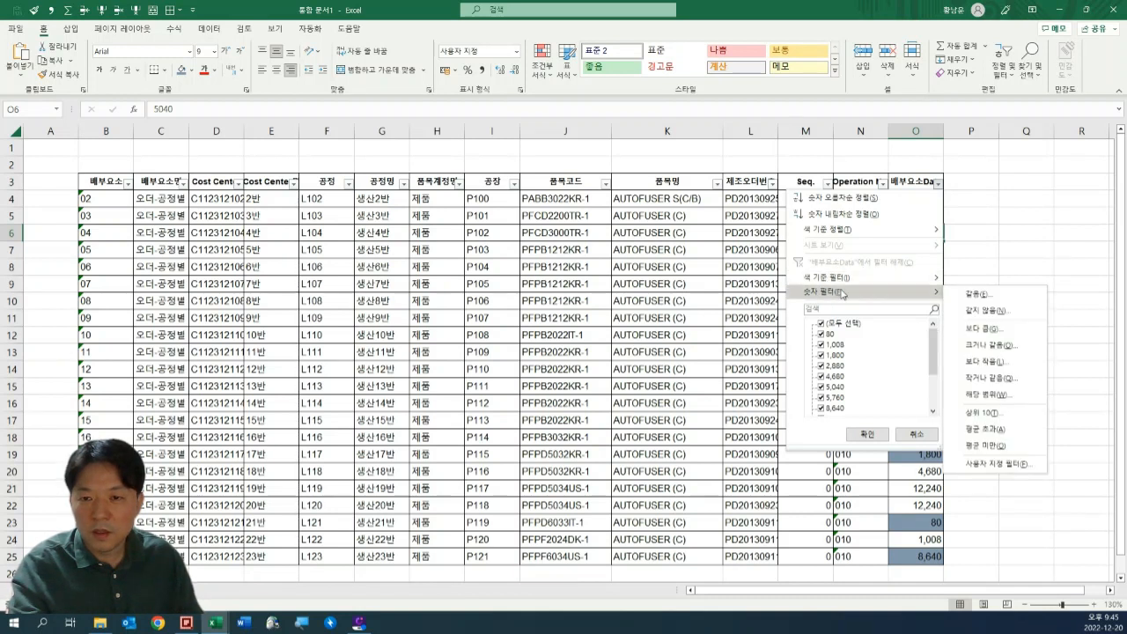
pyautogui.moveTo(862, 284)
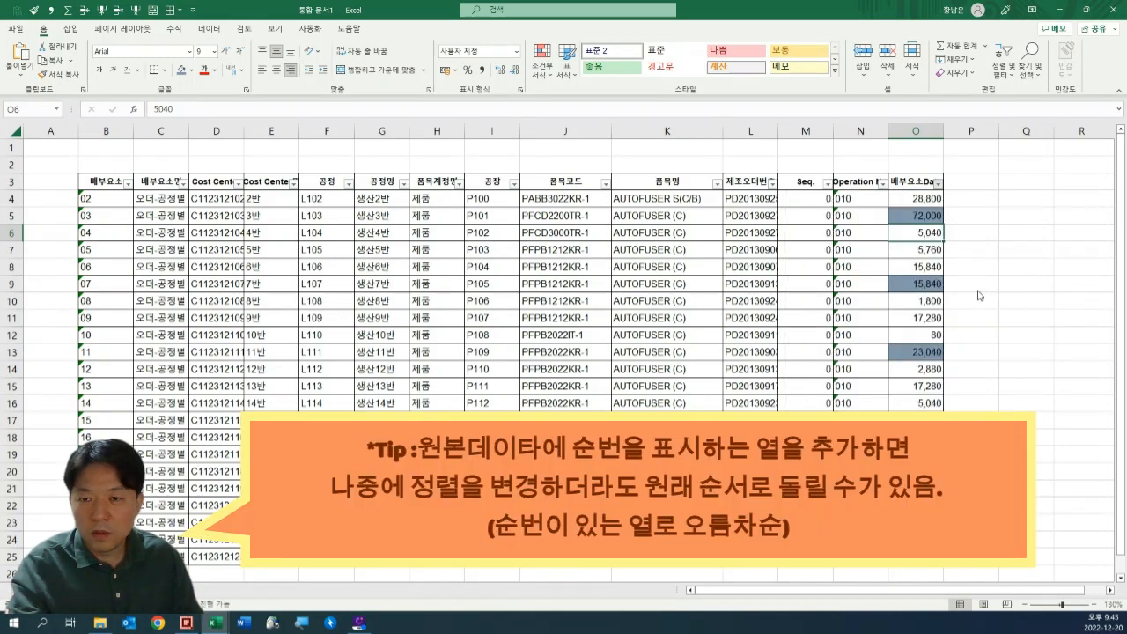
pyautogui.click(974, 292)
pyautogui.moveTo(913, 200); pyautogui.dragTo(103, 284)
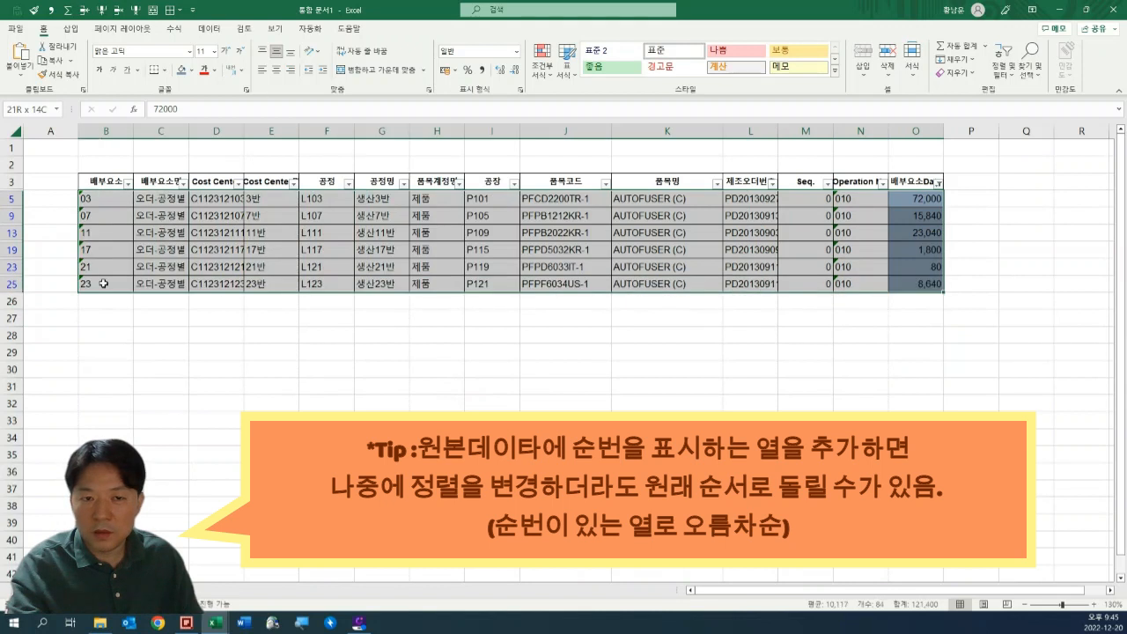
# Clear the colour filter on the 배부요소Data column to show all rows.
pyautogui.click(220, 339)
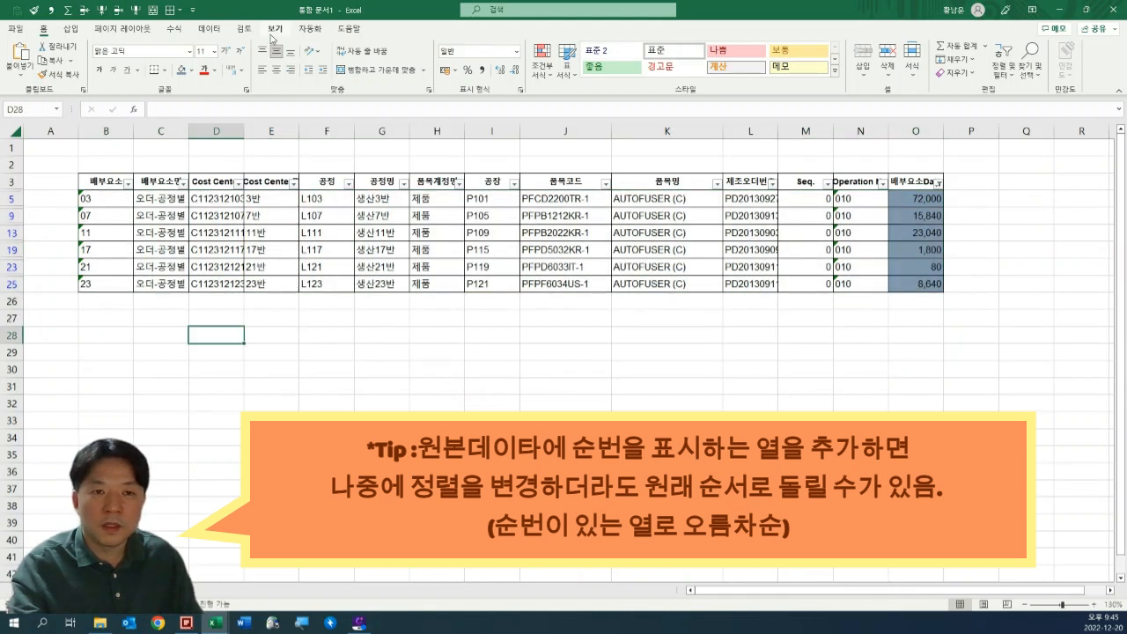
pyautogui.click(209, 28)
pyautogui.click(568, 47)
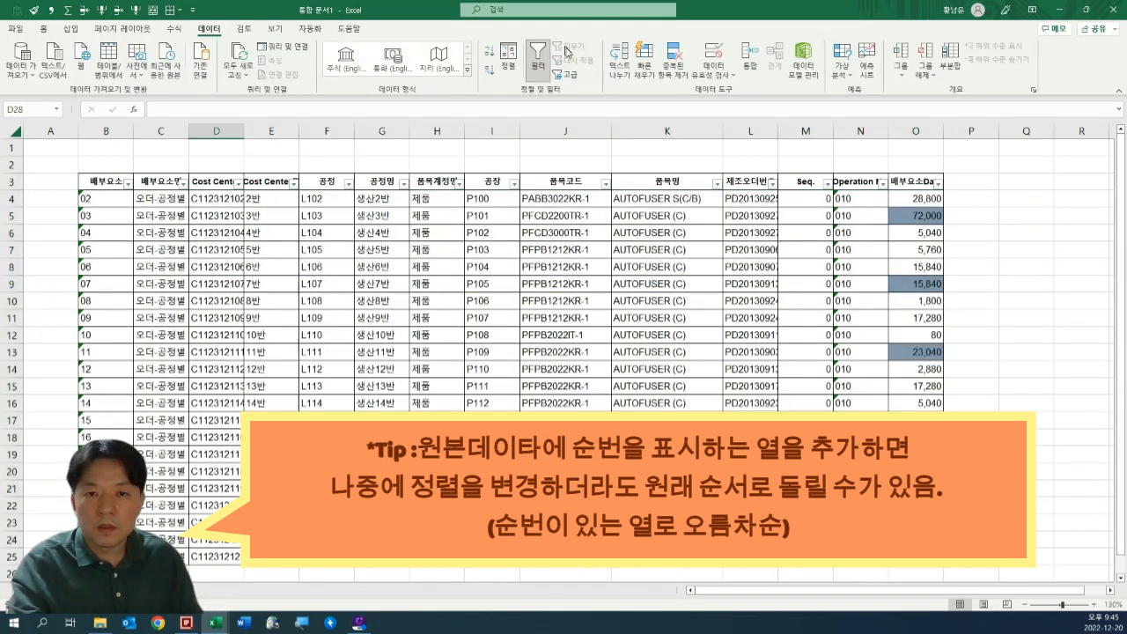
# Sort the table by the 품목코드 column in ascending order, and then re-sort it in descending order.
pyautogui.click(558, 230)
pyautogui.click(605, 183)
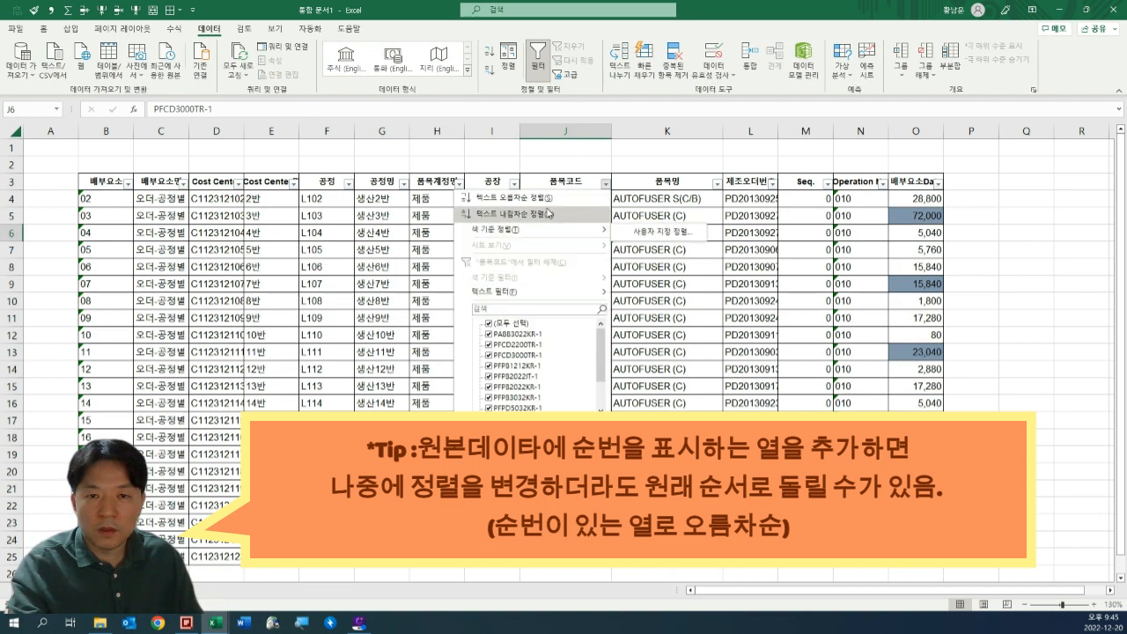
pyautogui.click(548, 199)
pyautogui.click(578, 269)
pyautogui.click(605, 183)
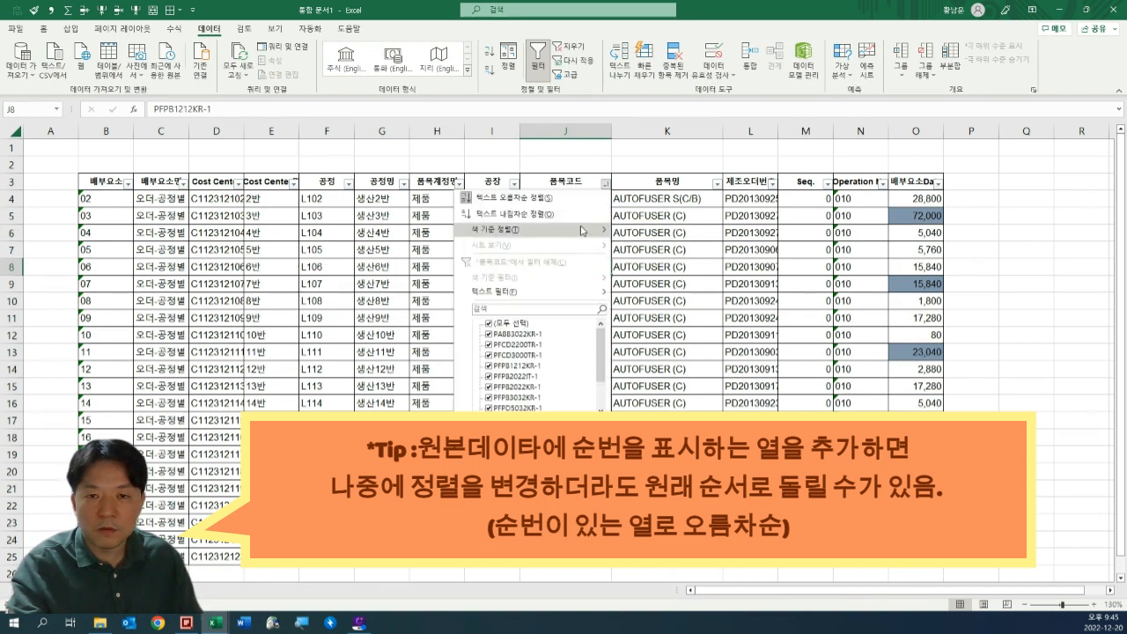
pyautogui.click(558, 215)
pyautogui.click(568, 282)
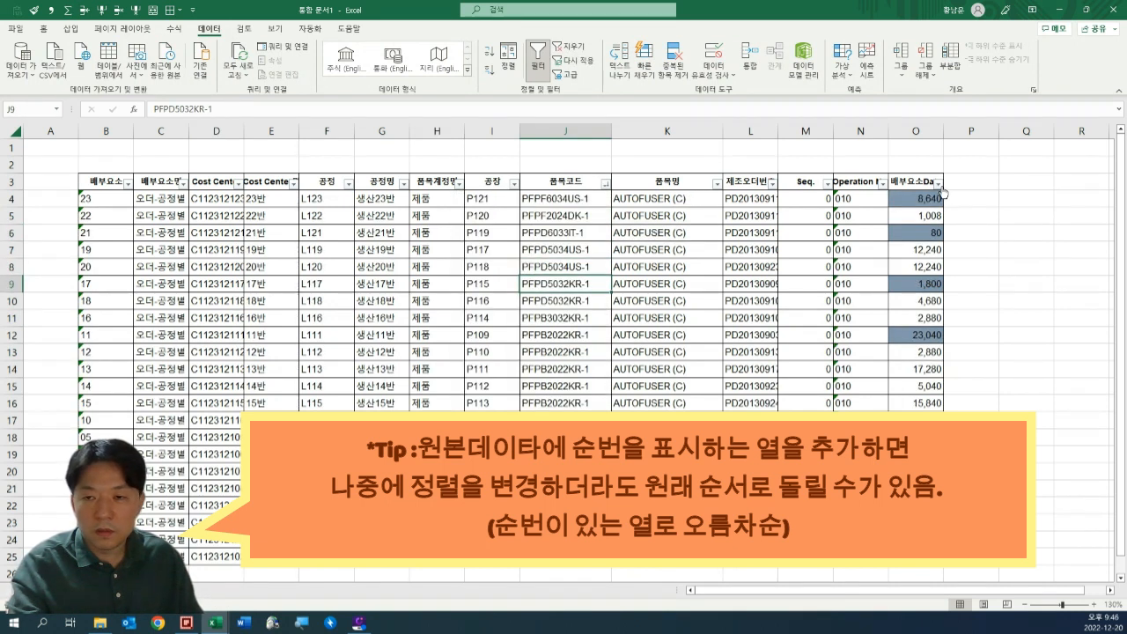
# Sort the table by the 배부요소Data column from smallest to largest.
pyautogui.click(939, 183)
pyautogui.click(841, 197)
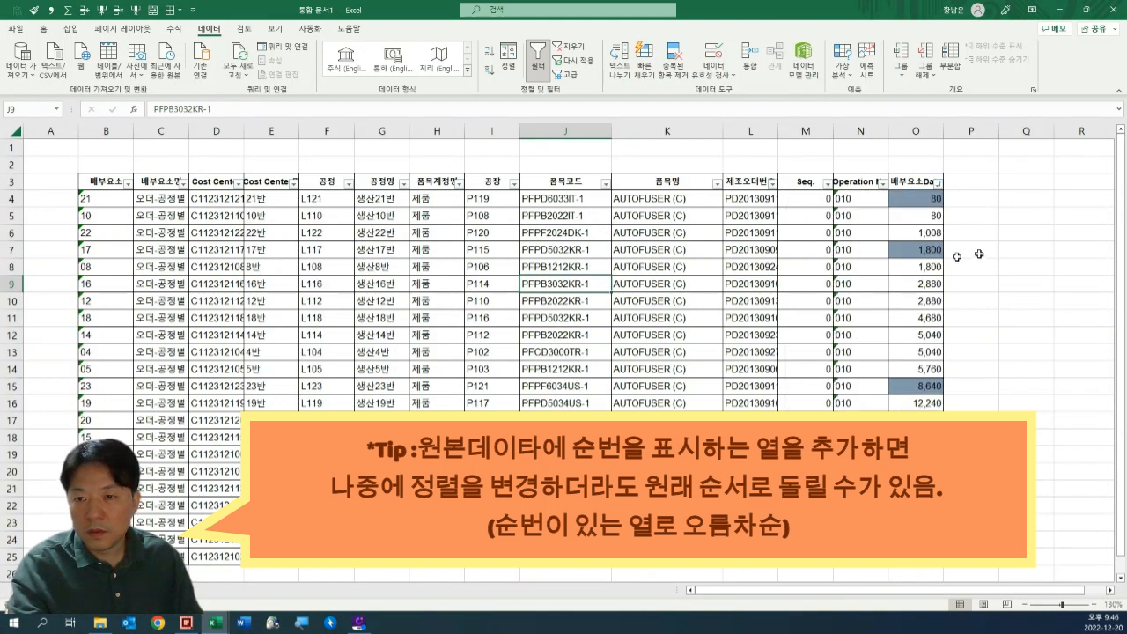
pyautogui.click(978, 250)
# Filter the 배부요소Data column for values greater than 6000 and select the filtered values.
pyautogui.click(939, 184)
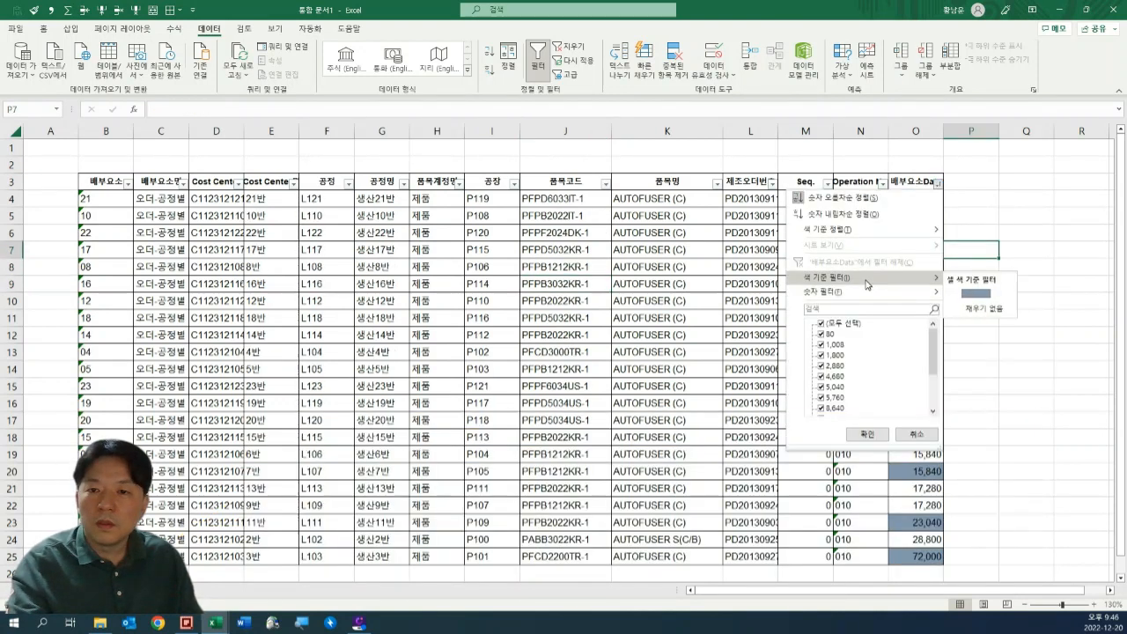
pyautogui.moveTo(853, 295)
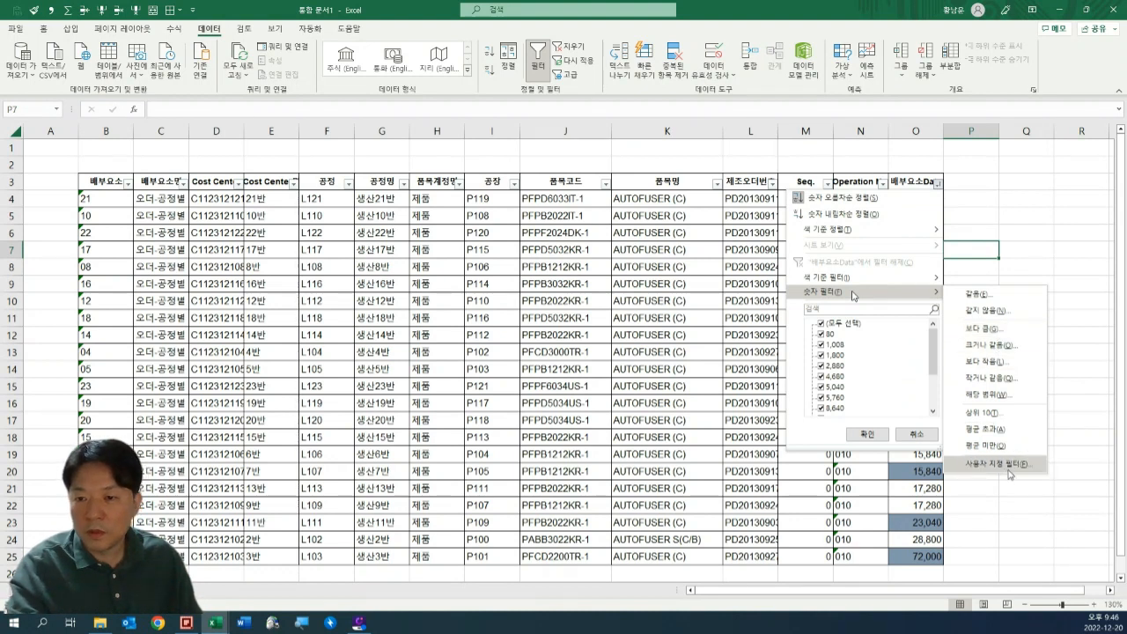
pyautogui.click(1002, 329)
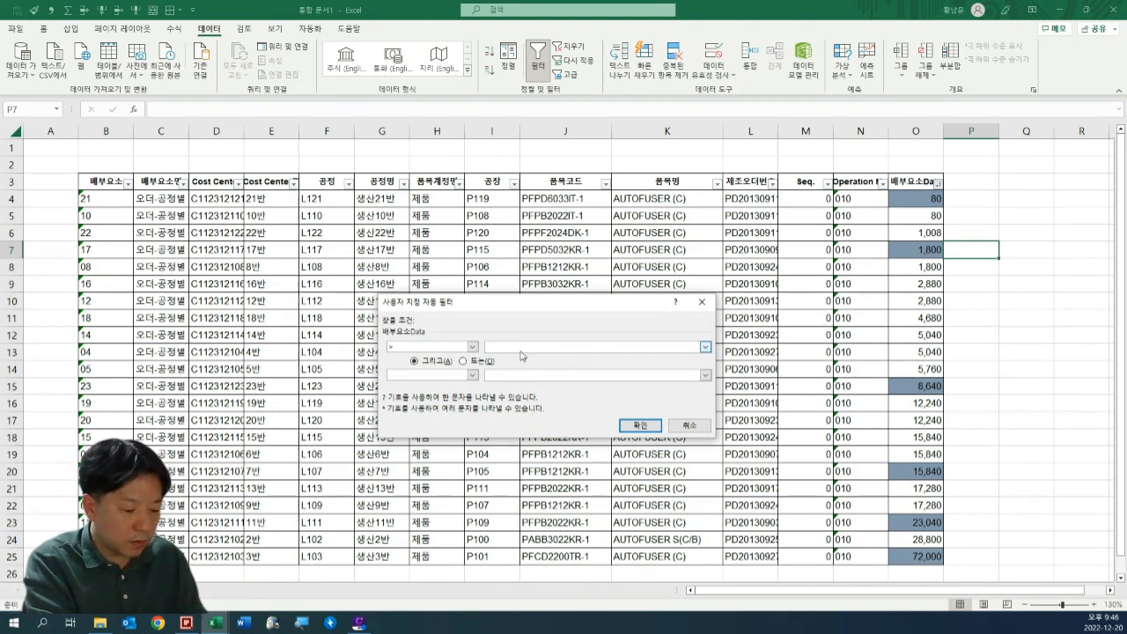
pyautogui.write('6000')
pyautogui.press('Return')
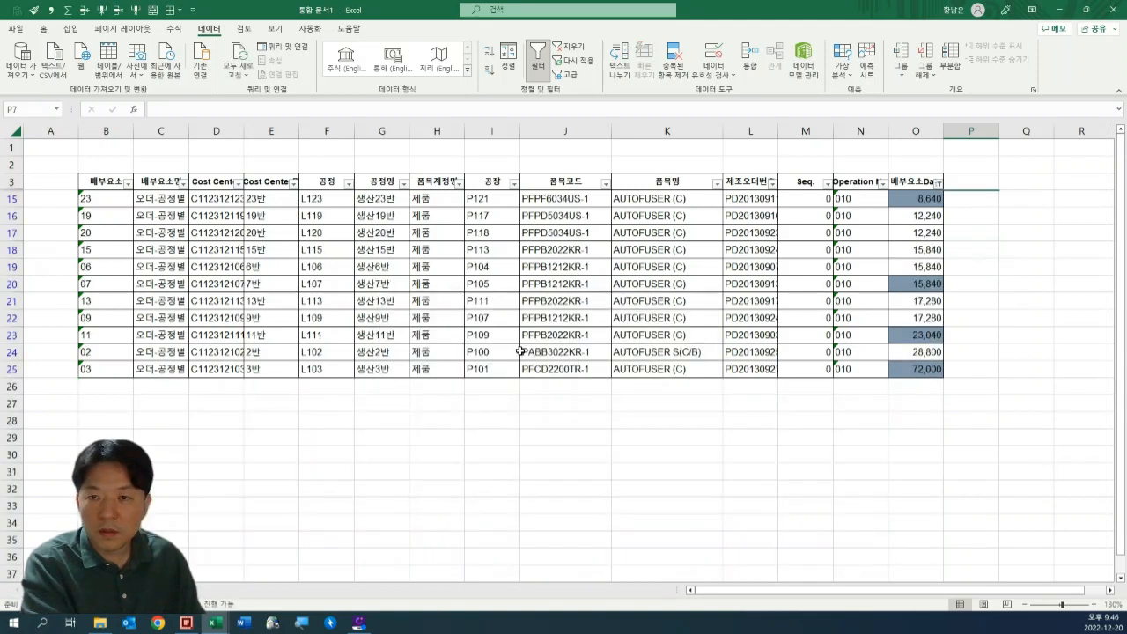
pyautogui.press('Left')
pyautogui.press('Down')
pyautogui.hotkey('ctrl', 'shift', 'Down')
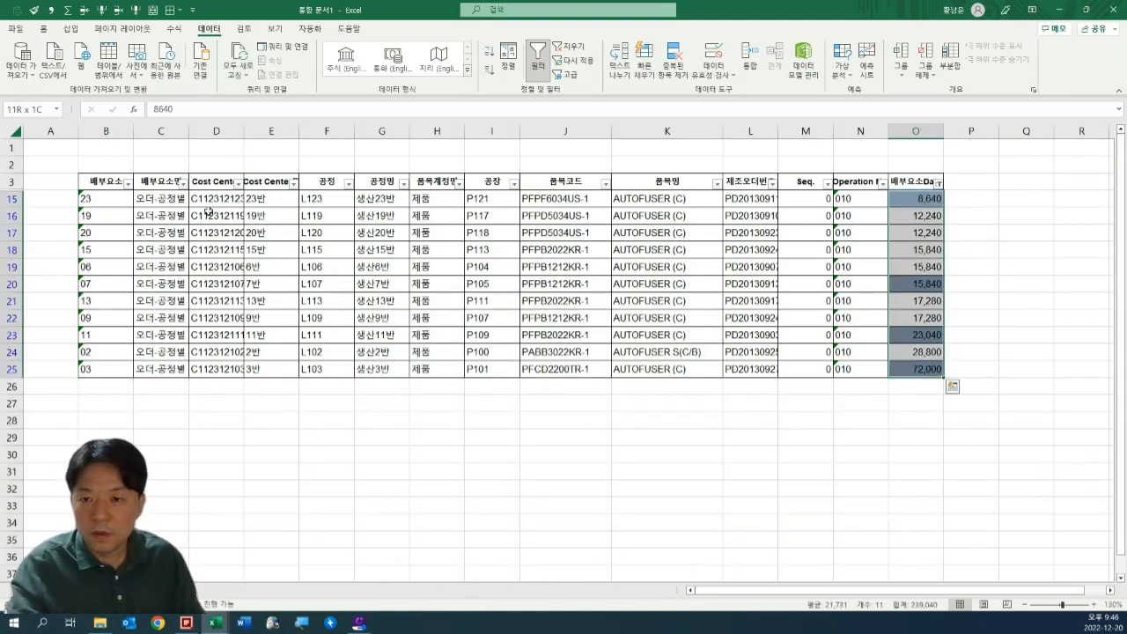
pyautogui.click(1017, 217)
# Add a second condition, less than 2000, joined with And (그리고), to the custom filter on the 배부요소Data column.
pyautogui.click(939, 183)
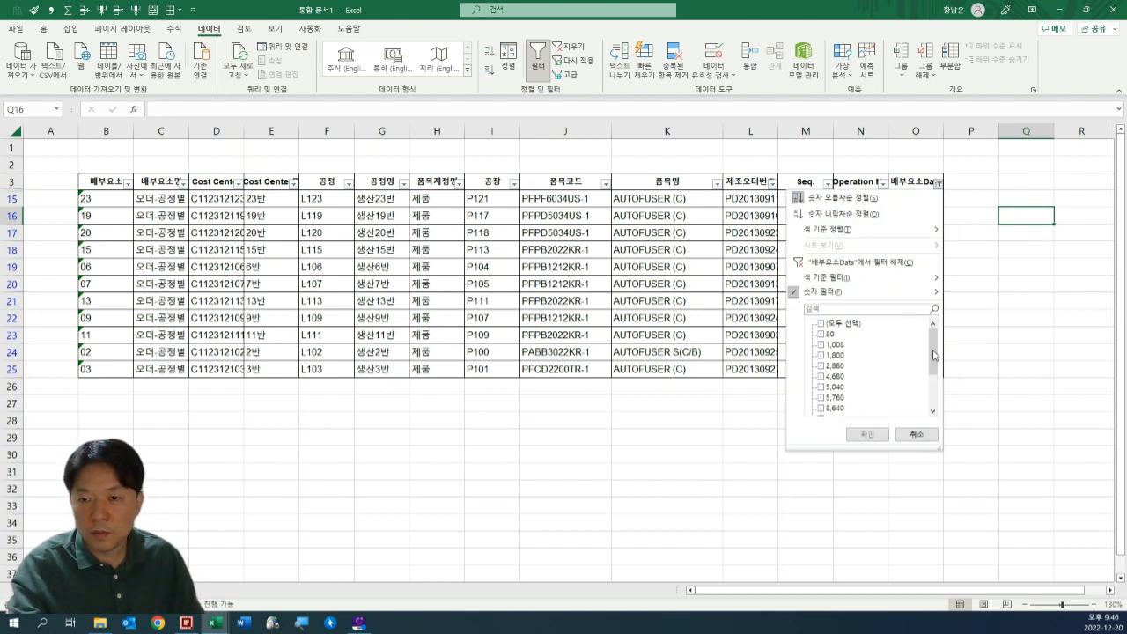
pyautogui.moveTo(832, 295)
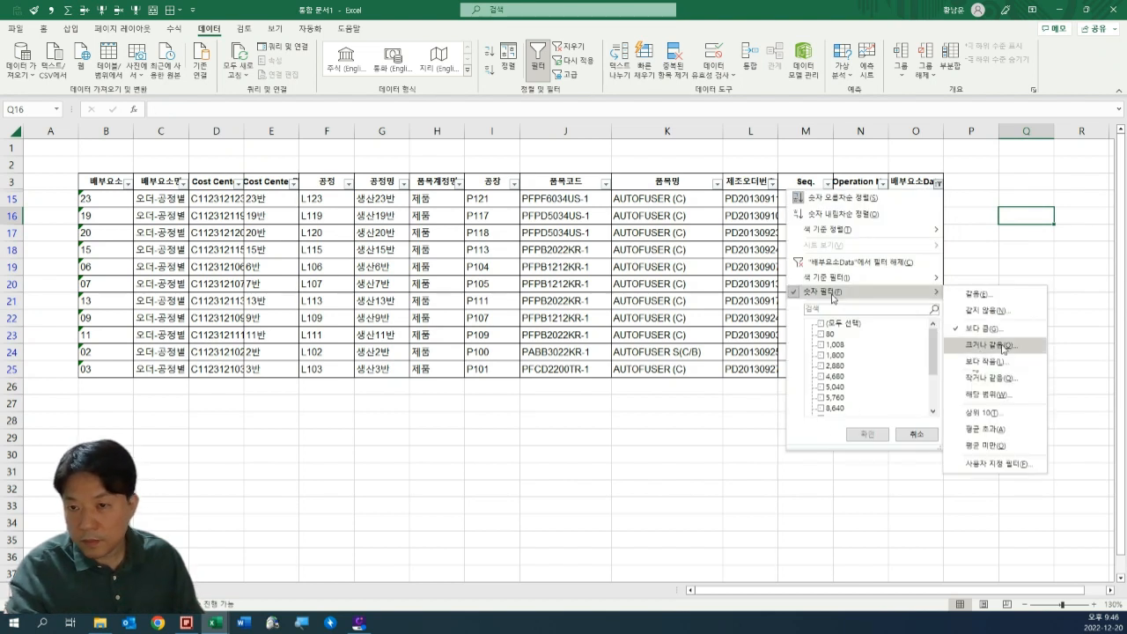
pyautogui.click(1010, 464)
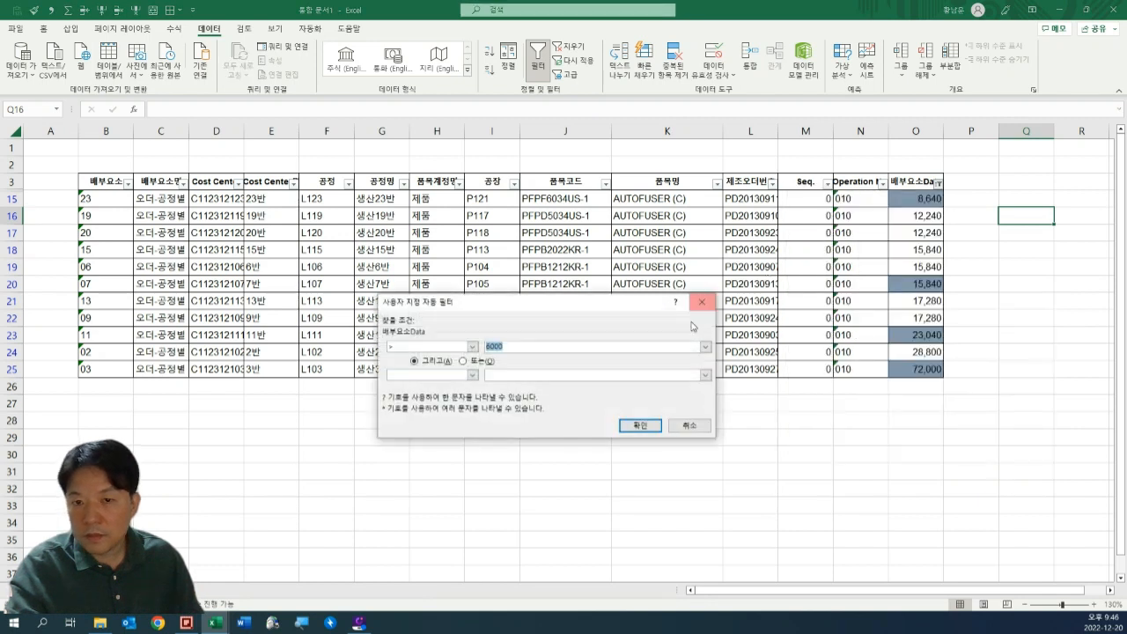
pyautogui.click(456, 375)
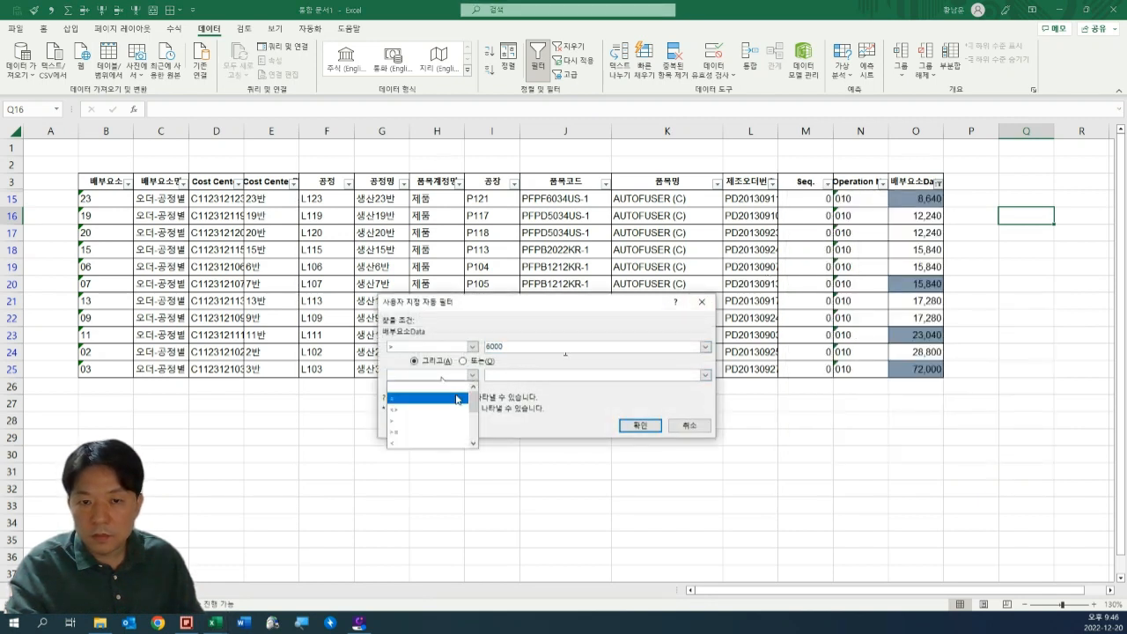
pyautogui.scroll(-1, 436, 423)
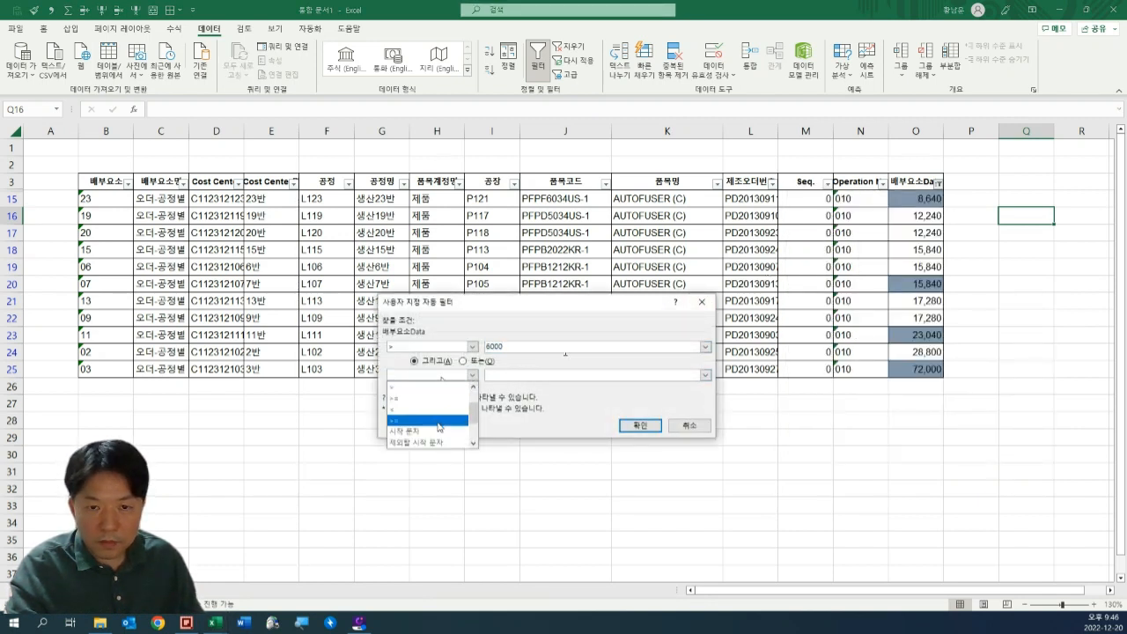
pyautogui.click(432, 421)
pyautogui.click(517, 375)
pyautogui.write('20')
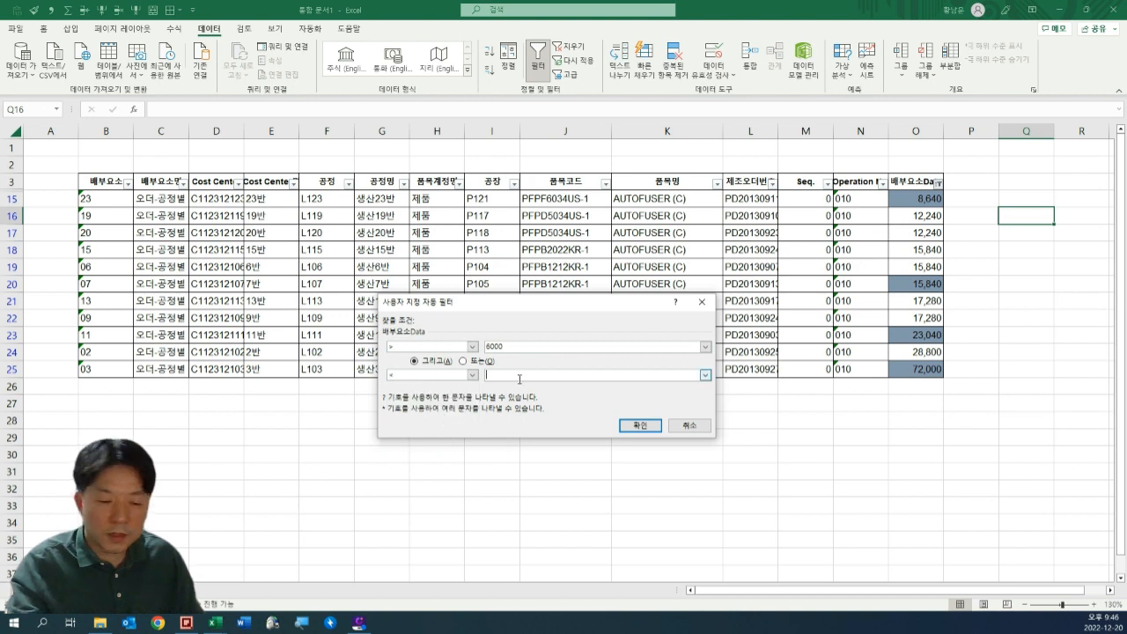
pyautogui.write('00')
pyautogui.press('Return')
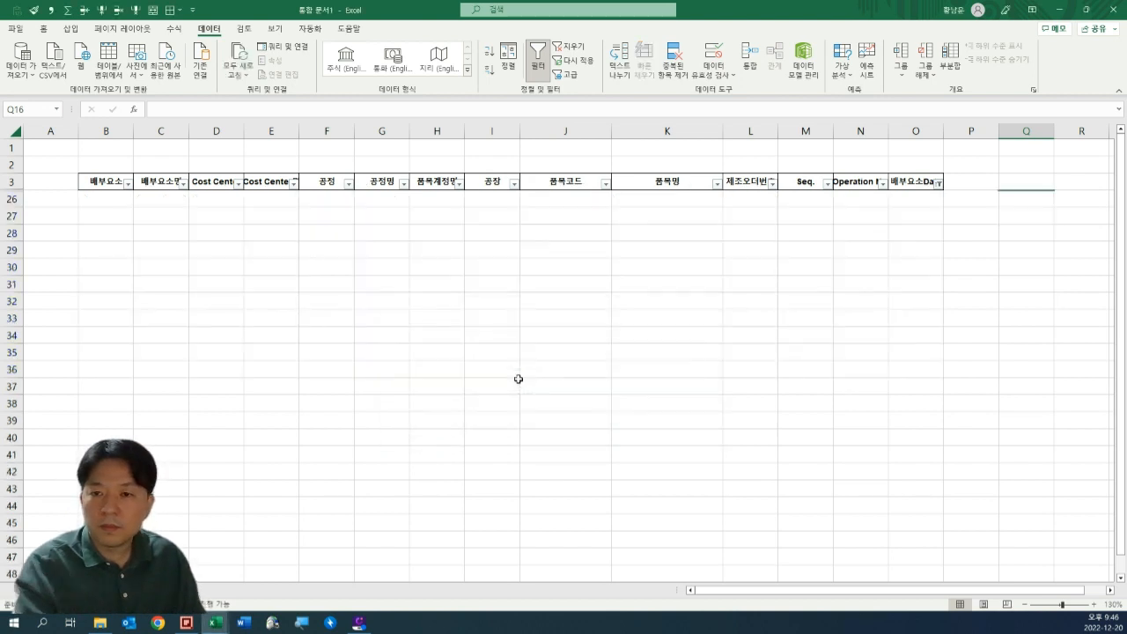
# Change the 배부요소Data custom filter to join its conditions with Or (또는) and set the less-than value to 20000.
pyautogui.click(938, 185)
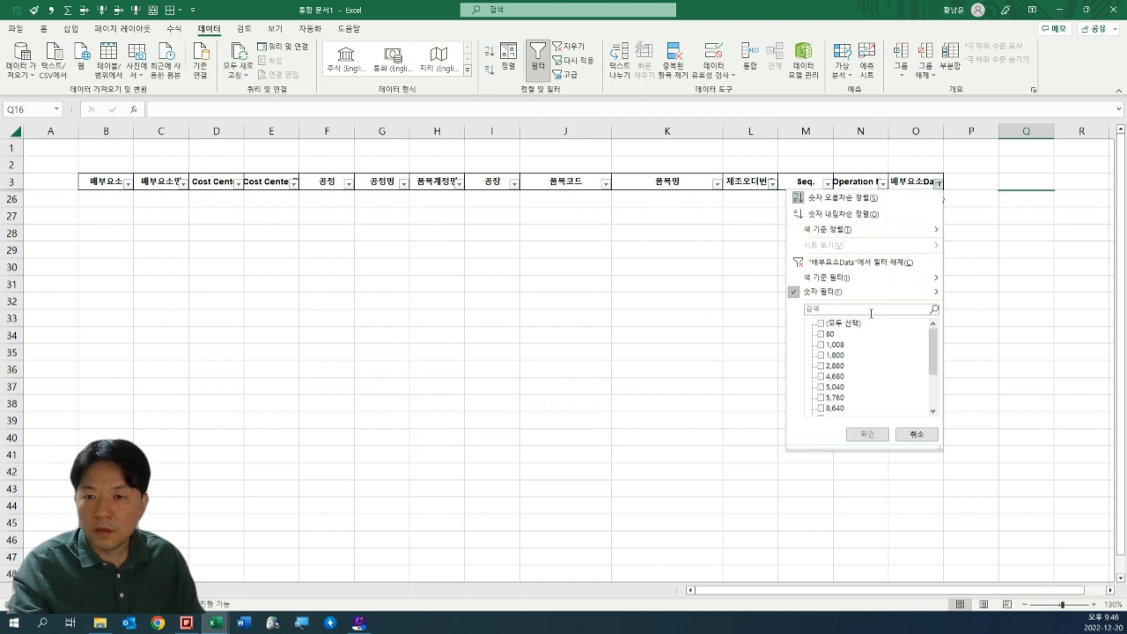
pyautogui.moveTo(877, 296)
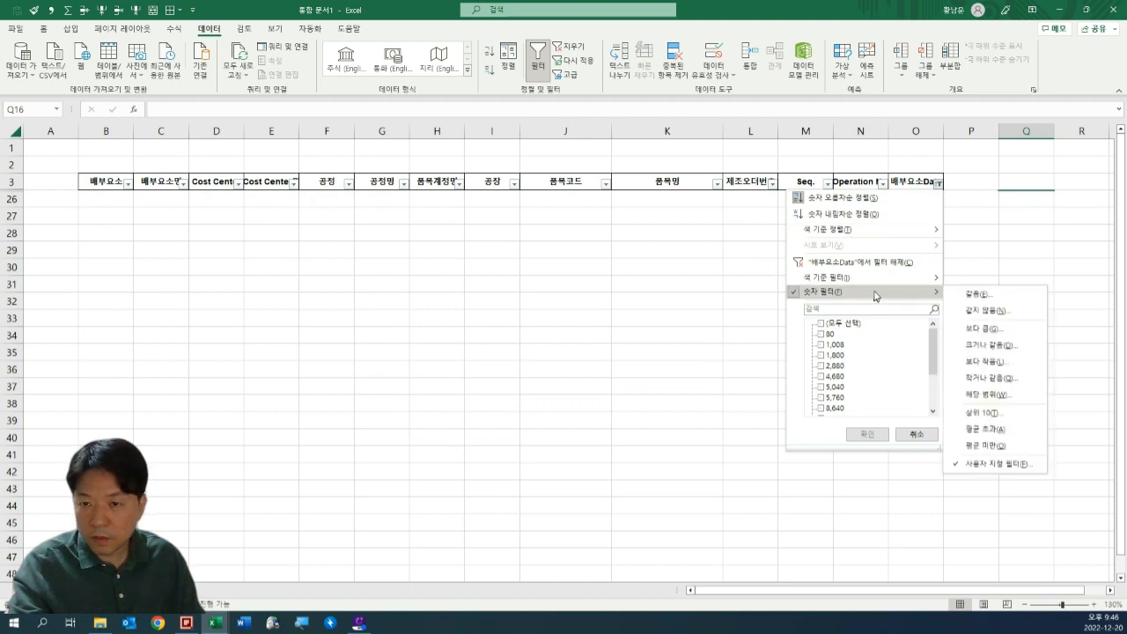
pyautogui.click(1000, 465)
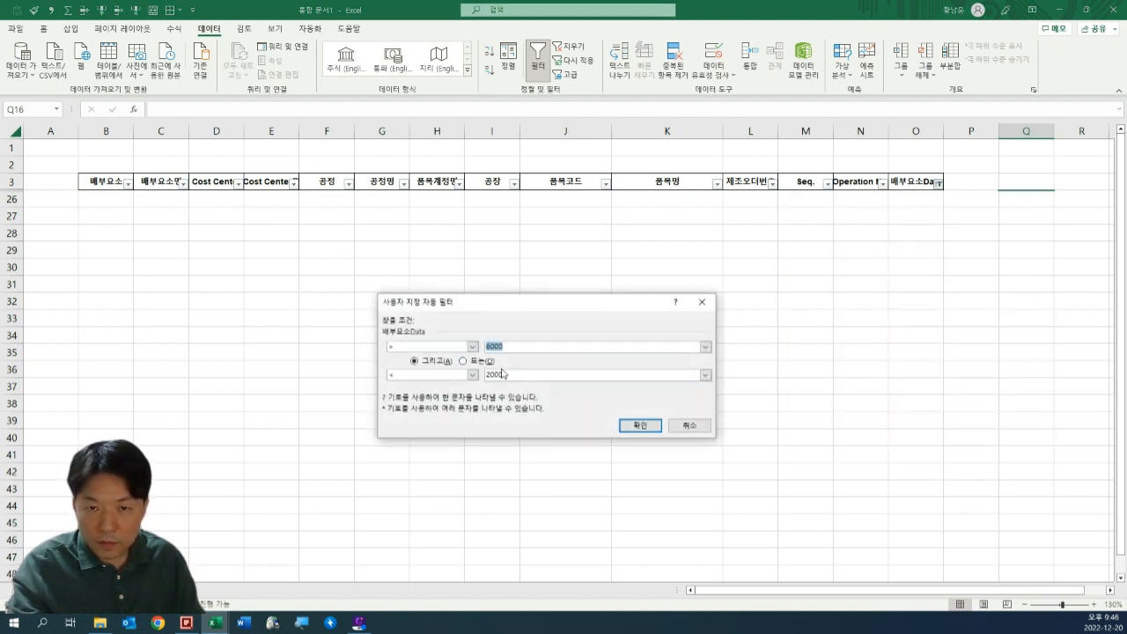
pyautogui.click(476, 362)
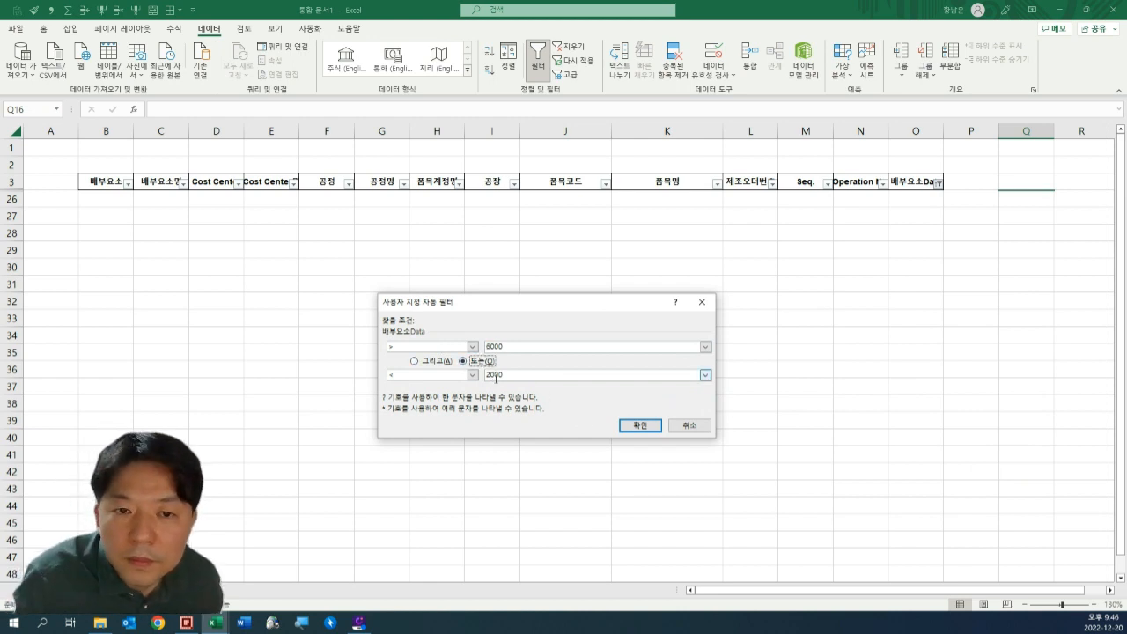
pyautogui.click(444, 376)
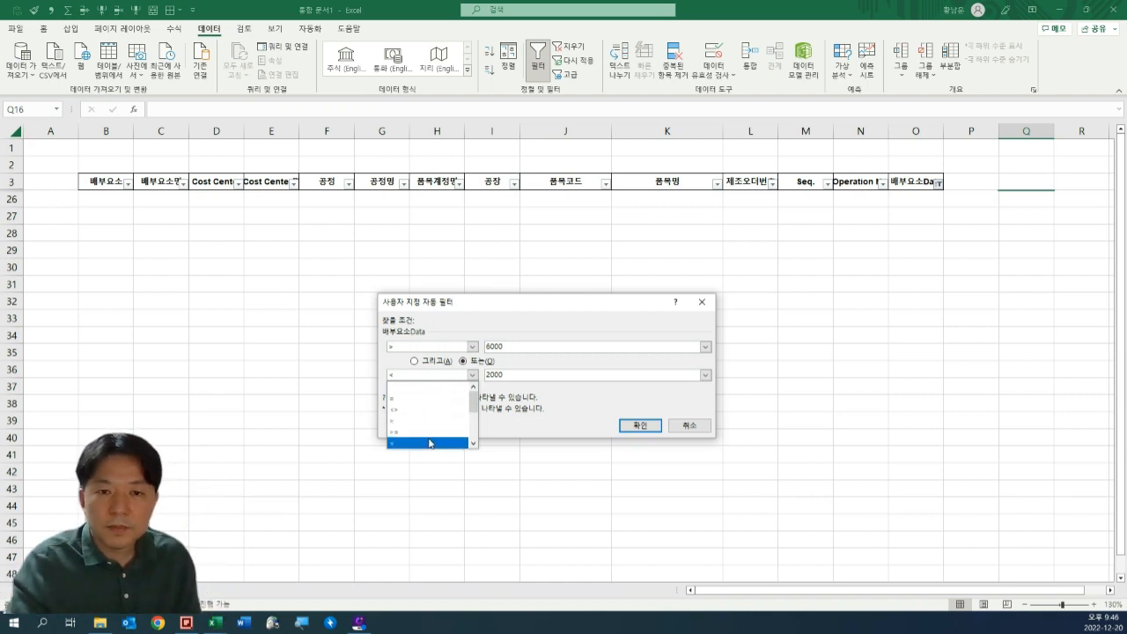
pyautogui.click(518, 370)
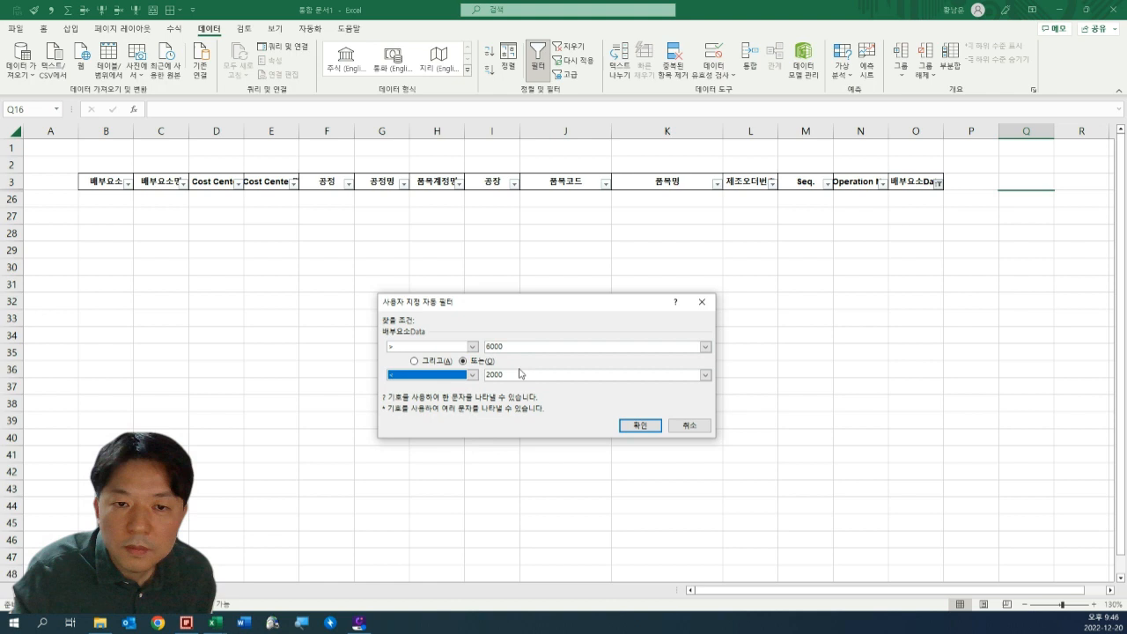
pyautogui.click(489, 374)
pyautogui.click(514, 375)
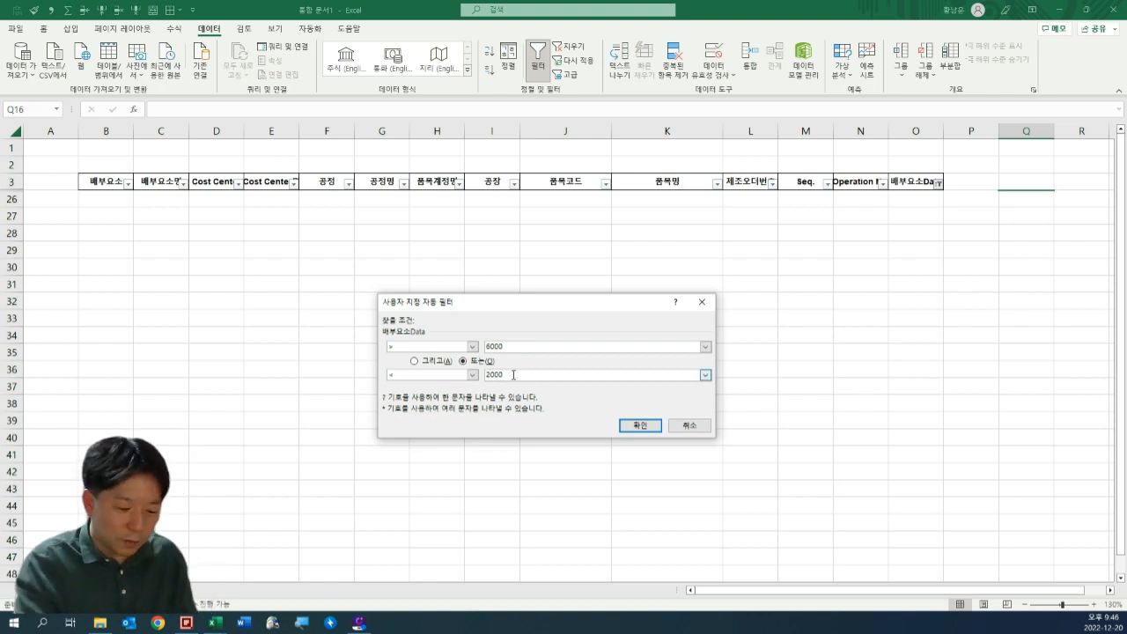
pyautogui.write('0')
pyautogui.press('Return')
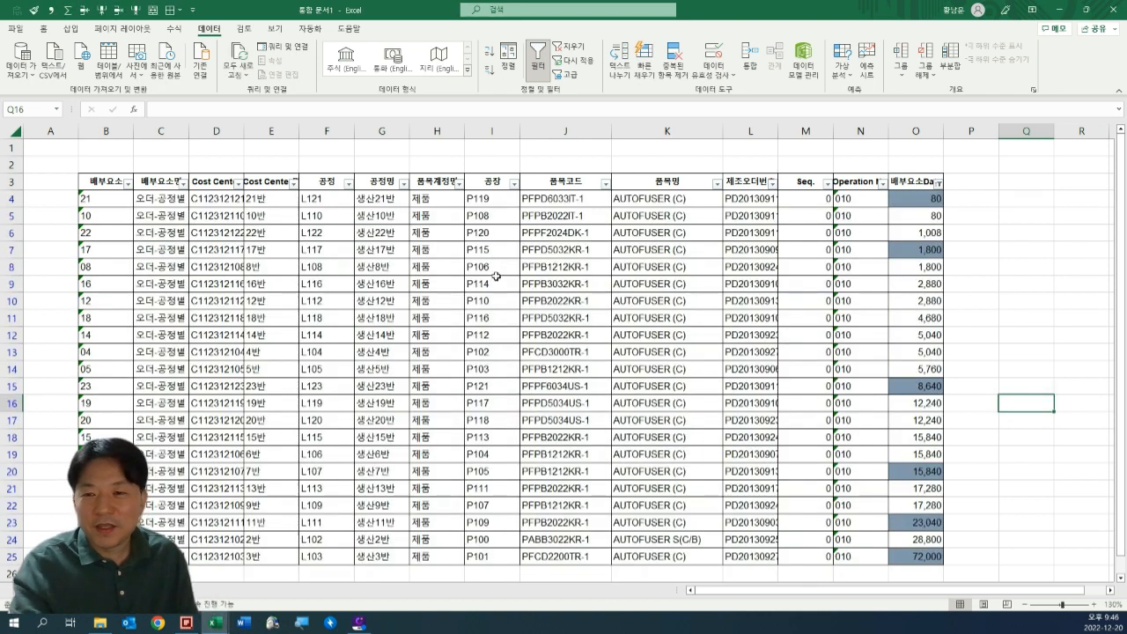
# Switch the 배부요소Data custom filter to And (그리고), keeping values greater than 6000 and less than 20000.
pyautogui.click(941, 184)
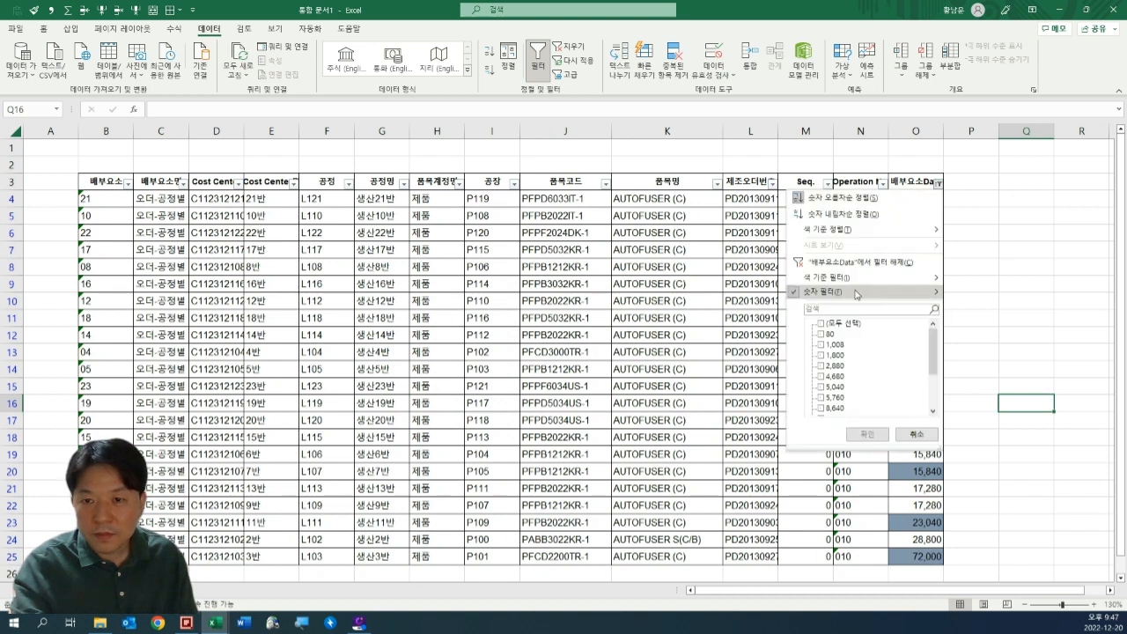
pyautogui.moveTo(846, 292)
pyautogui.click(991, 463)
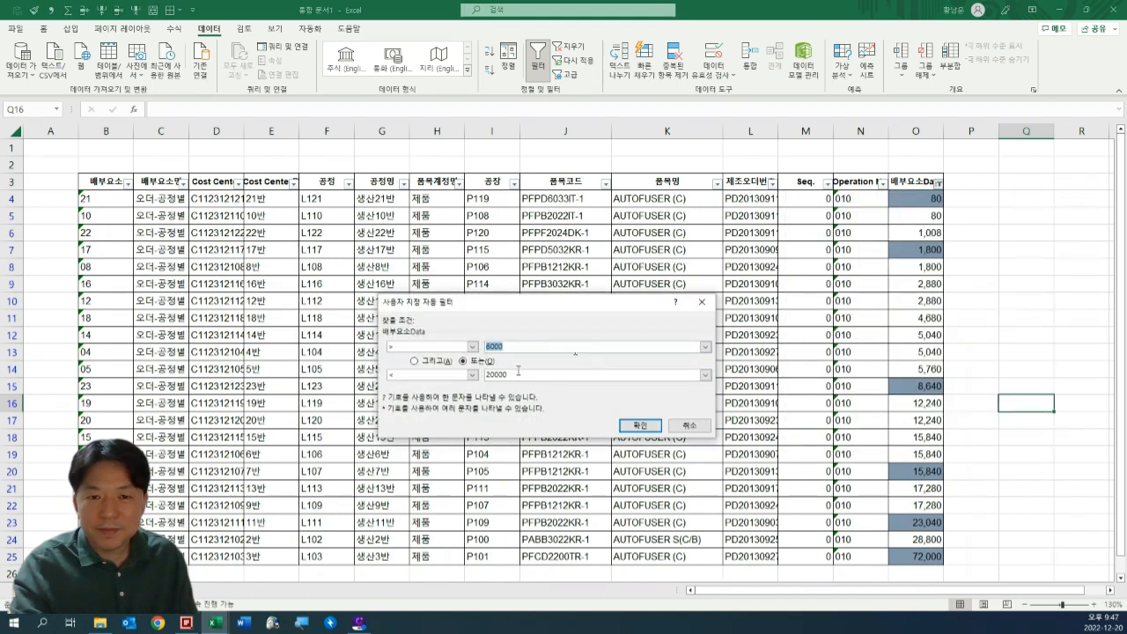
pyautogui.click(641, 426)
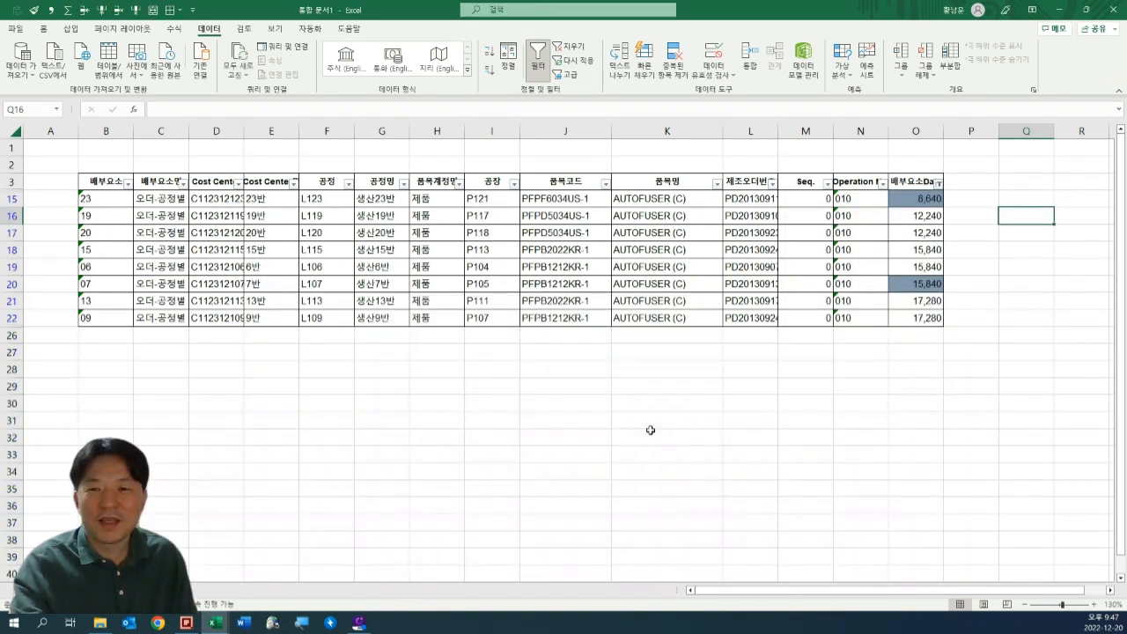
# Examine the filtered 배부요소Data values and the process names in the 공정명 column.
pyautogui.click(797, 403)
pyautogui.moveTo(921, 199); pyautogui.dragTo(916, 301)
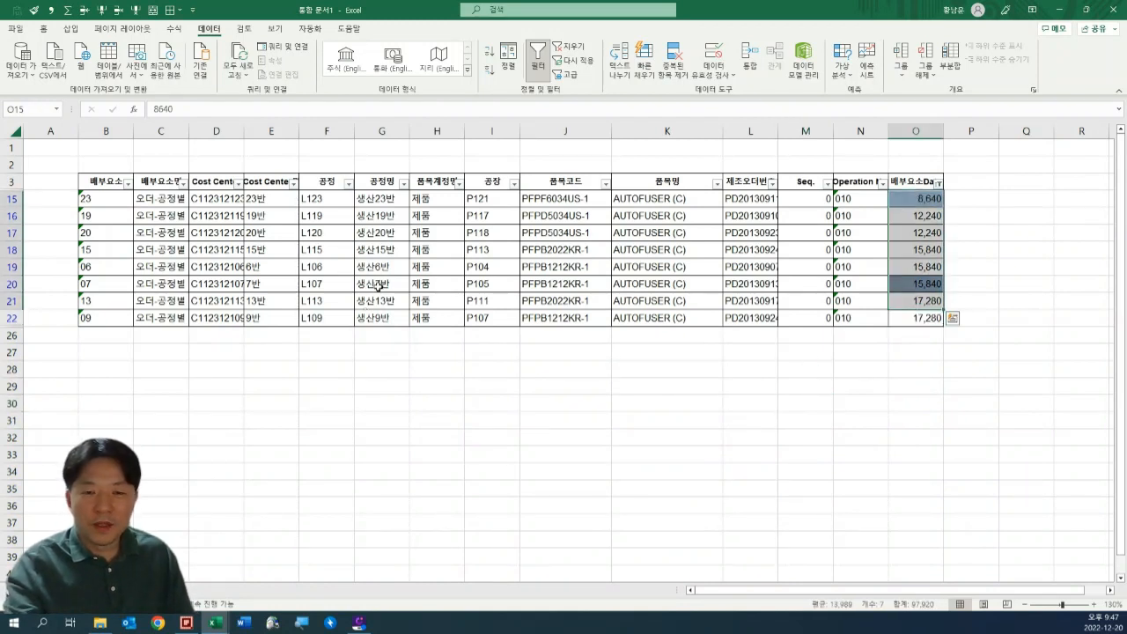
pyautogui.click(769, 227)
pyautogui.click(387, 220)
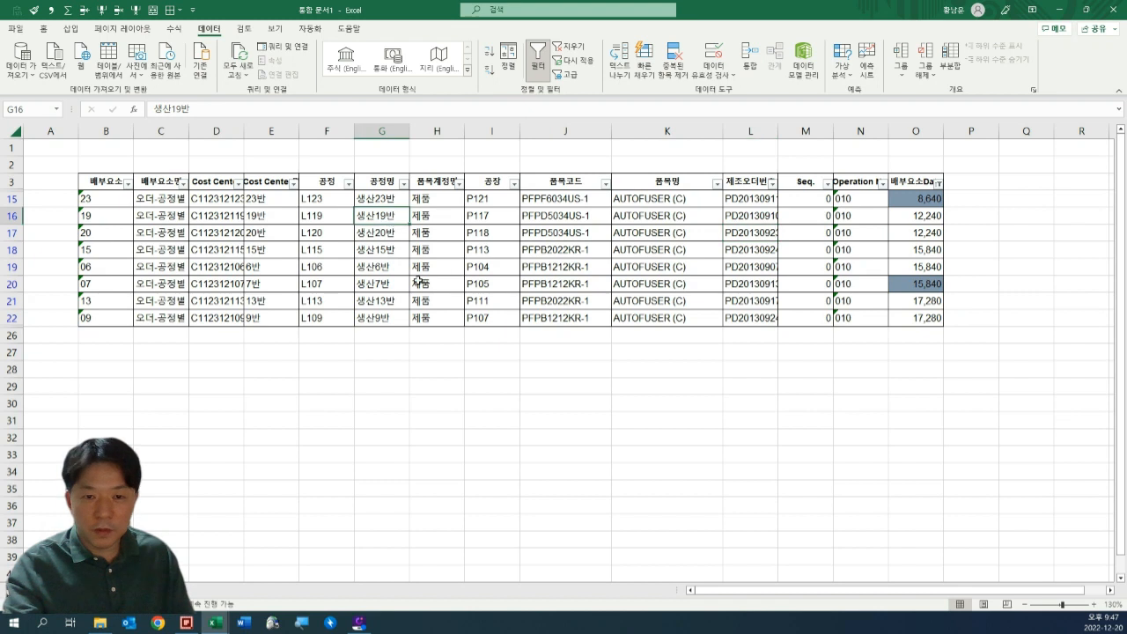
pyautogui.click(401, 280)
pyautogui.moveTo(389, 206); pyautogui.dragTo(391, 312)
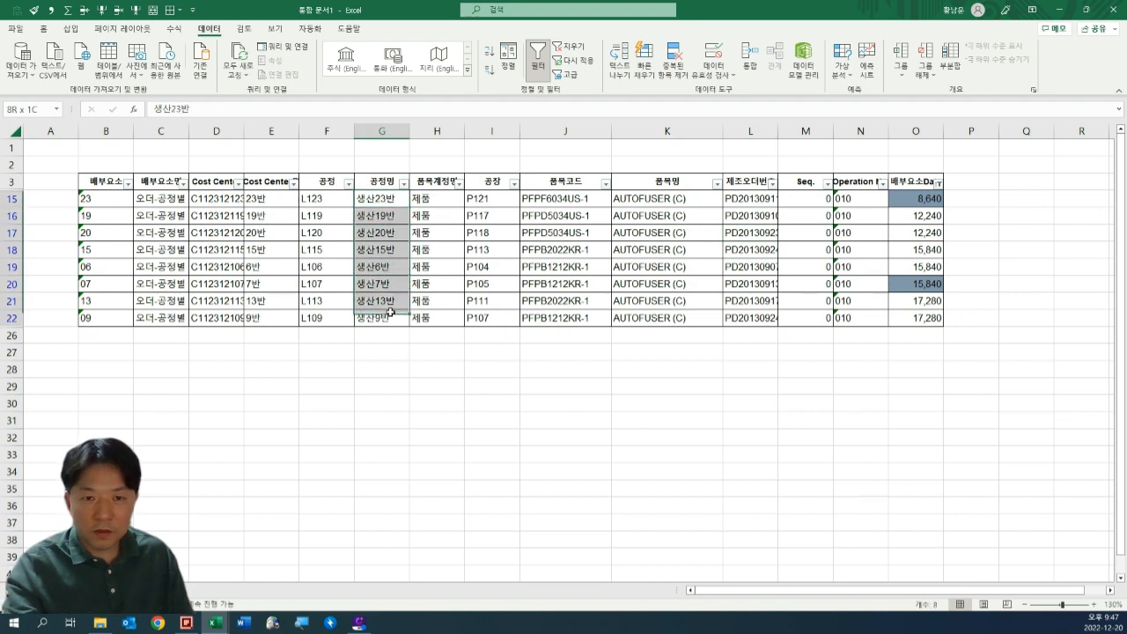
pyautogui.click(400, 200)
pyautogui.keyDown('shift'); pyautogui.click(390, 314); pyautogui.keyUp('shift')
pyautogui.moveTo(390, 314); pyautogui.dragTo(396, 284)
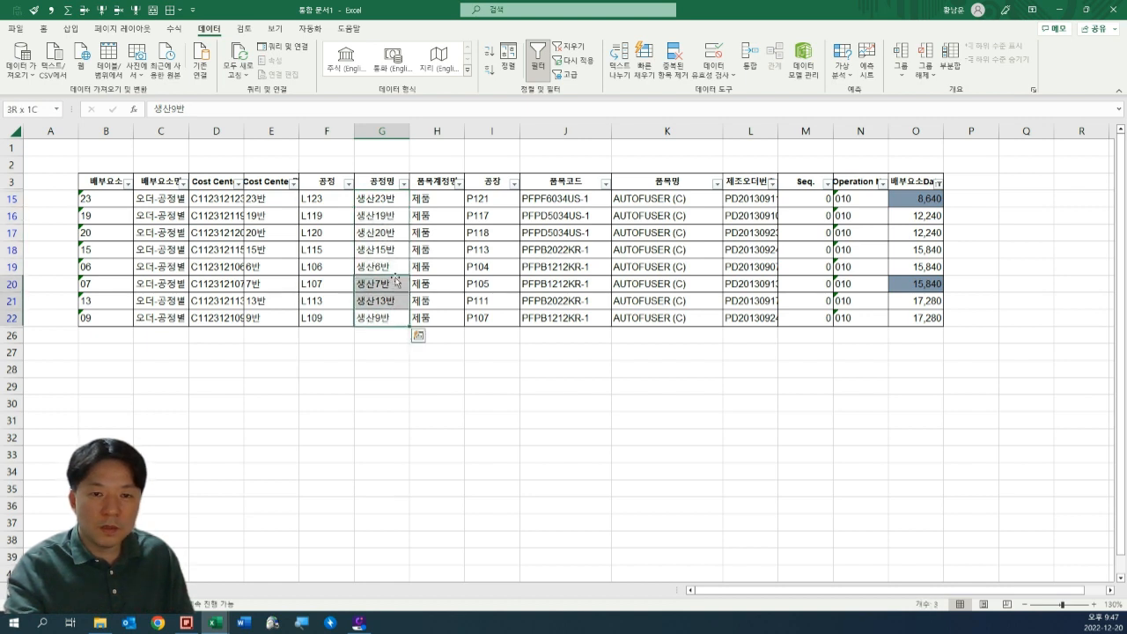
# Filter the 공정명 column with a does-not-contain (포함하지 않음) condition of *20*.
pyautogui.click(388, 216)
pyautogui.click(402, 182)
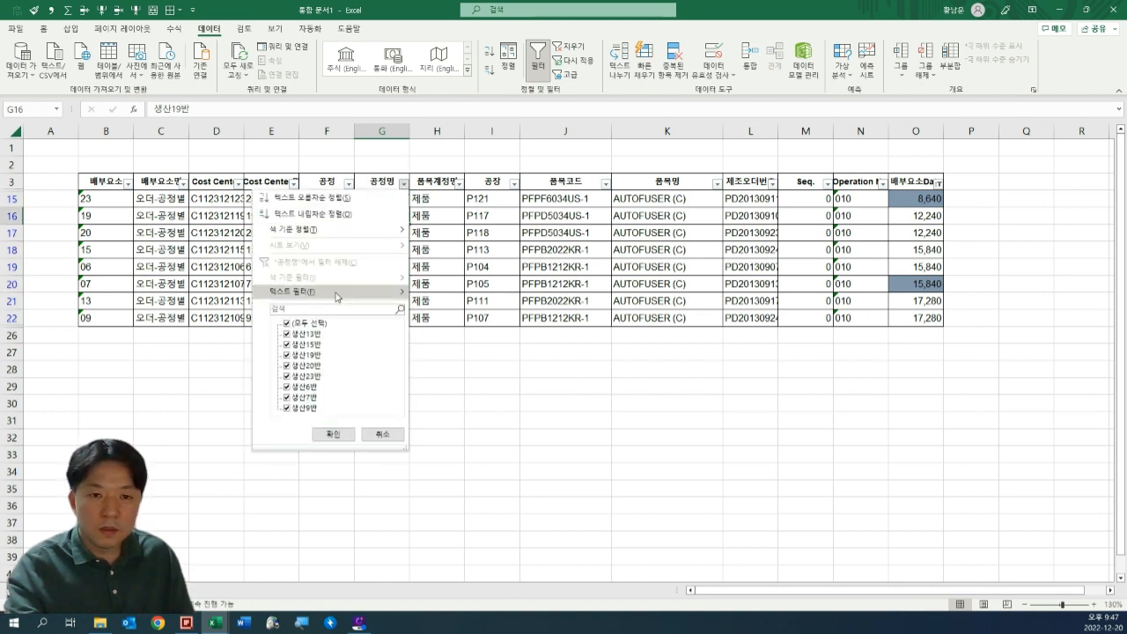
pyautogui.moveTo(338, 297)
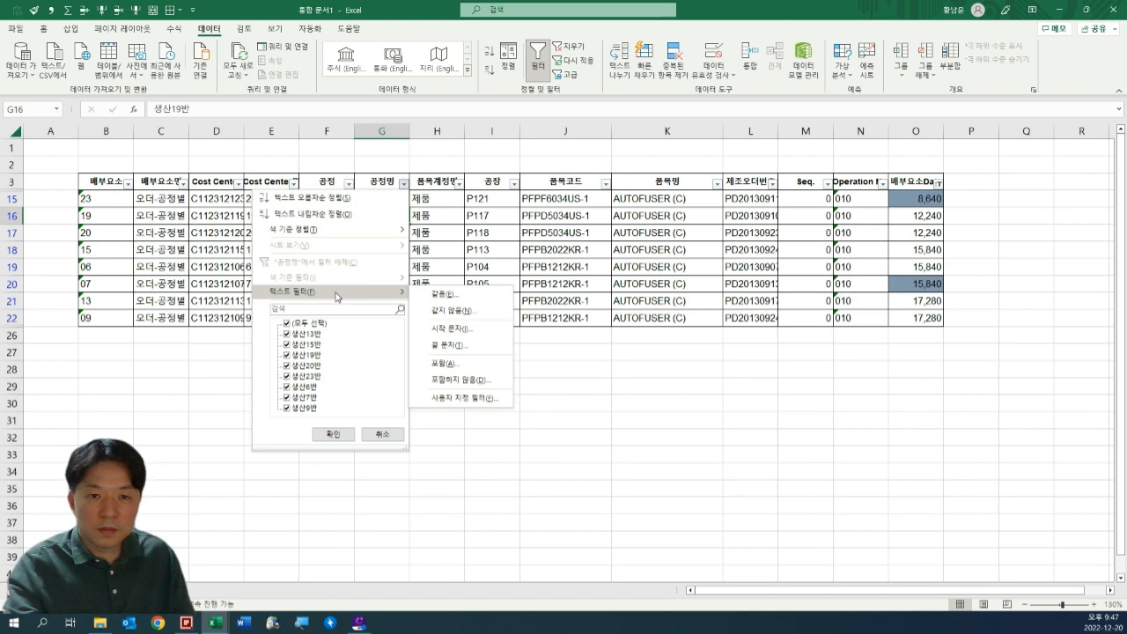
pyautogui.click(480, 380)
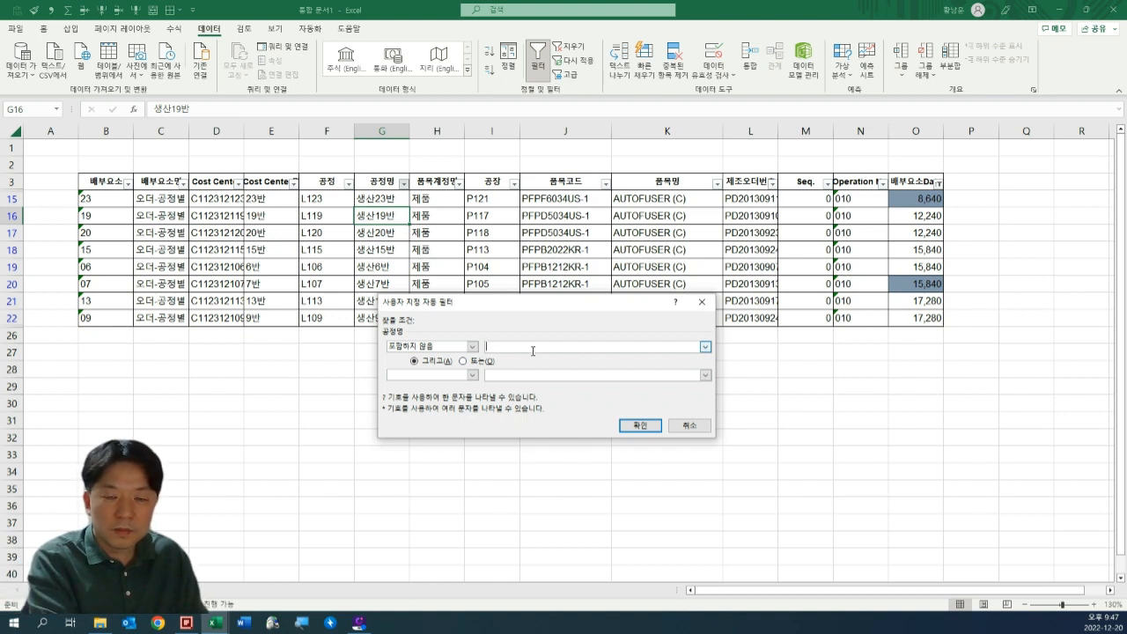
pyautogui.write('1')
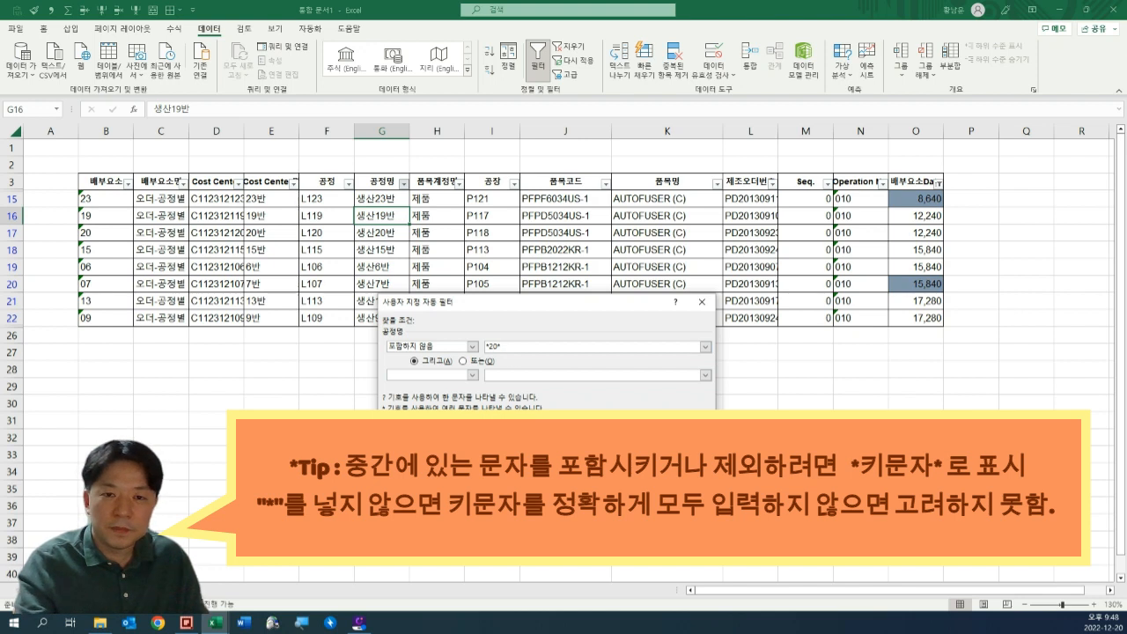
pyautogui.click(625, 431)
pyautogui.click(627, 454)
pyautogui.moveTo(394, 203); pyautogui.dragTo(395, 298)
pyautogui.click(388, 279)
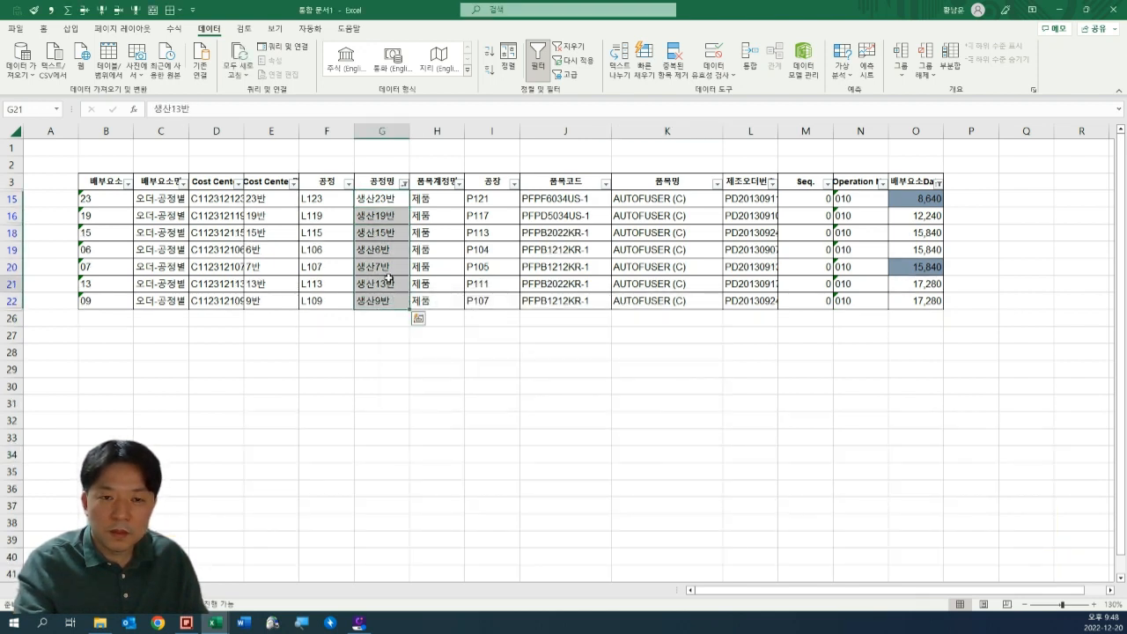
# Add a second contains (포함) condition of *3* to the 공정명 custom filter, joined with And (그리고).
pyautogui.click(403, 183)
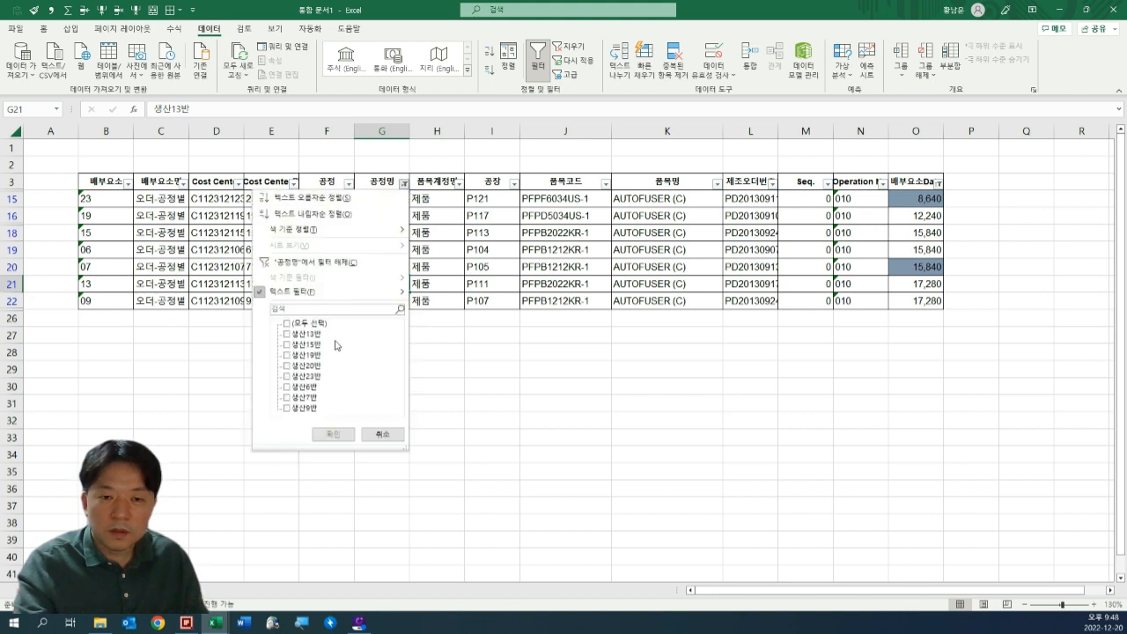
pyautogui.moveTo(352, 291)
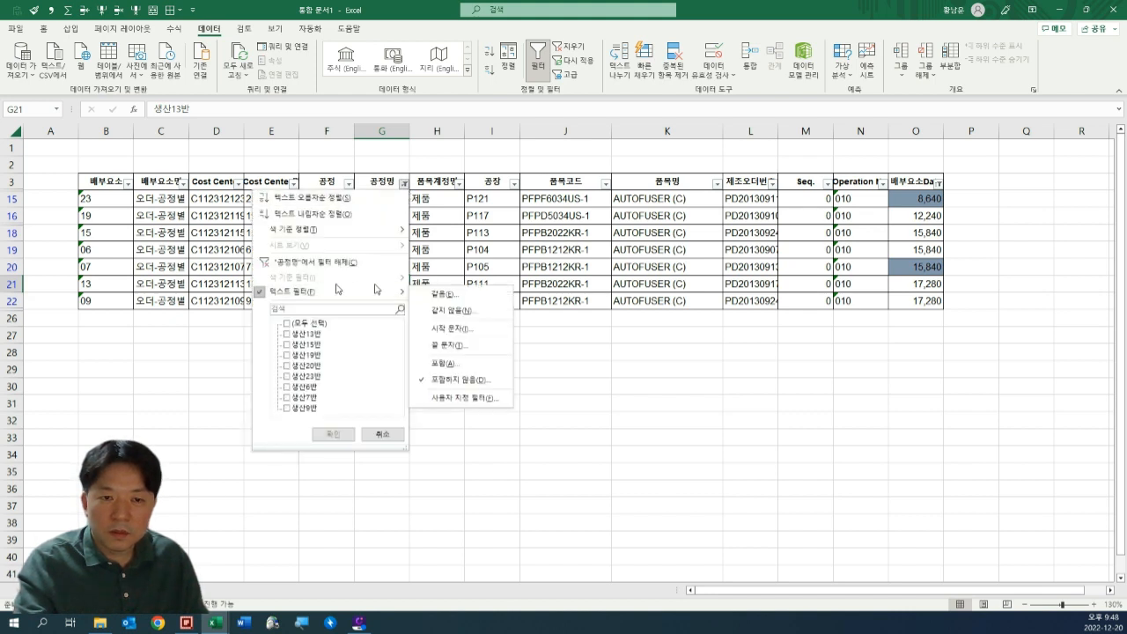
pyautogui.click(464, 399)
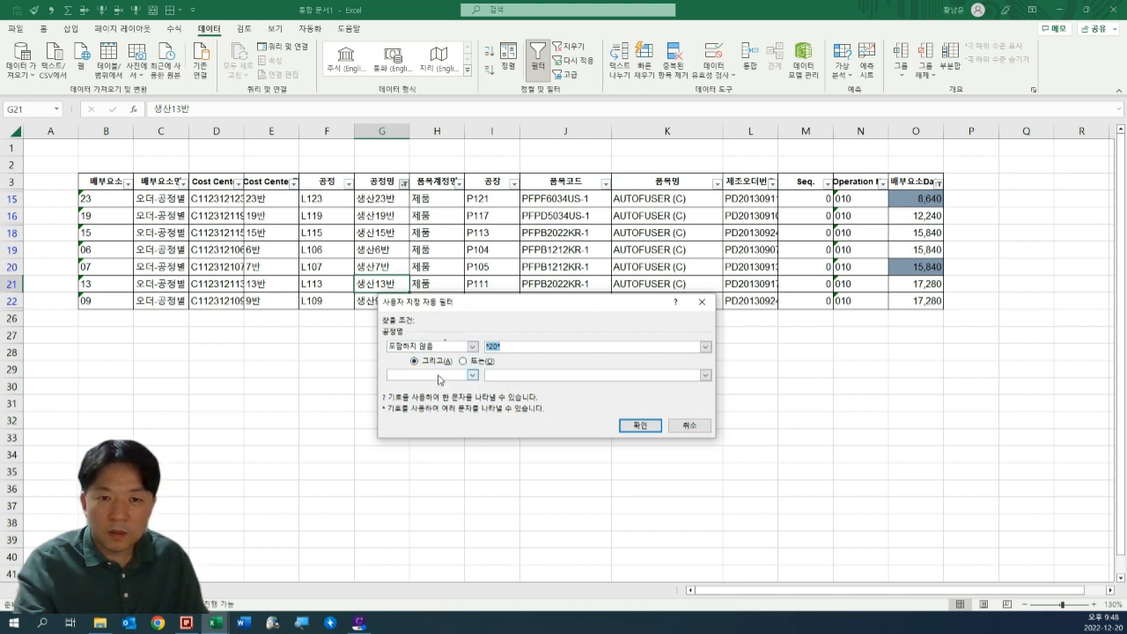
pyautogui.click(452, 376)
pyautogui.click(535, 379)
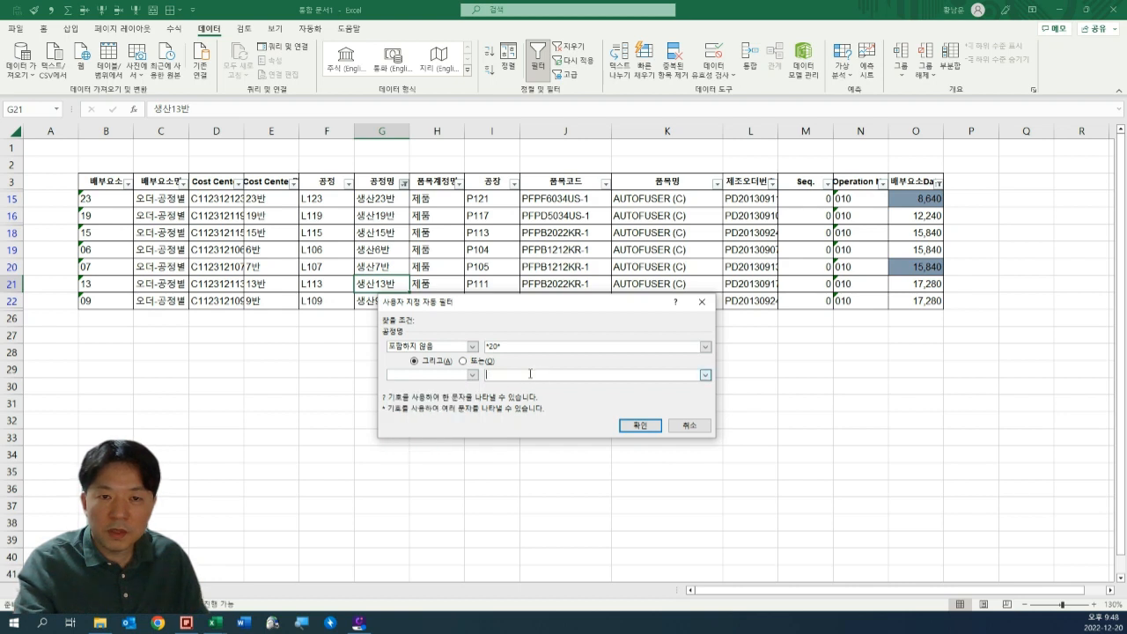
pyautogui.click(449, 377)
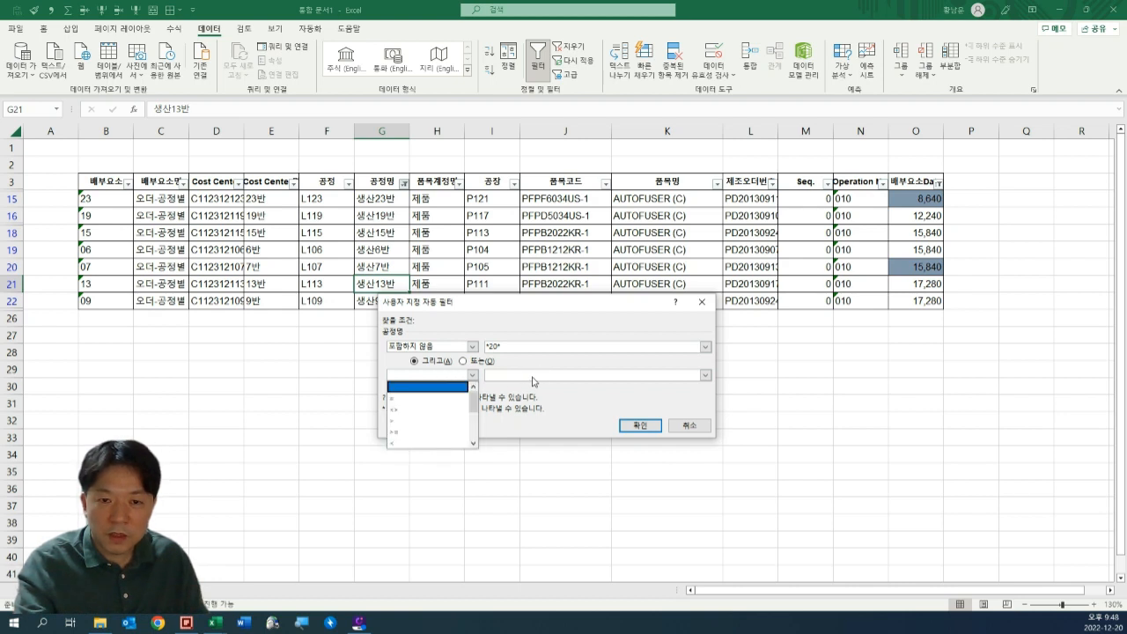
pyautogui.click(532, 381)
pyautogui.click(449, 379)
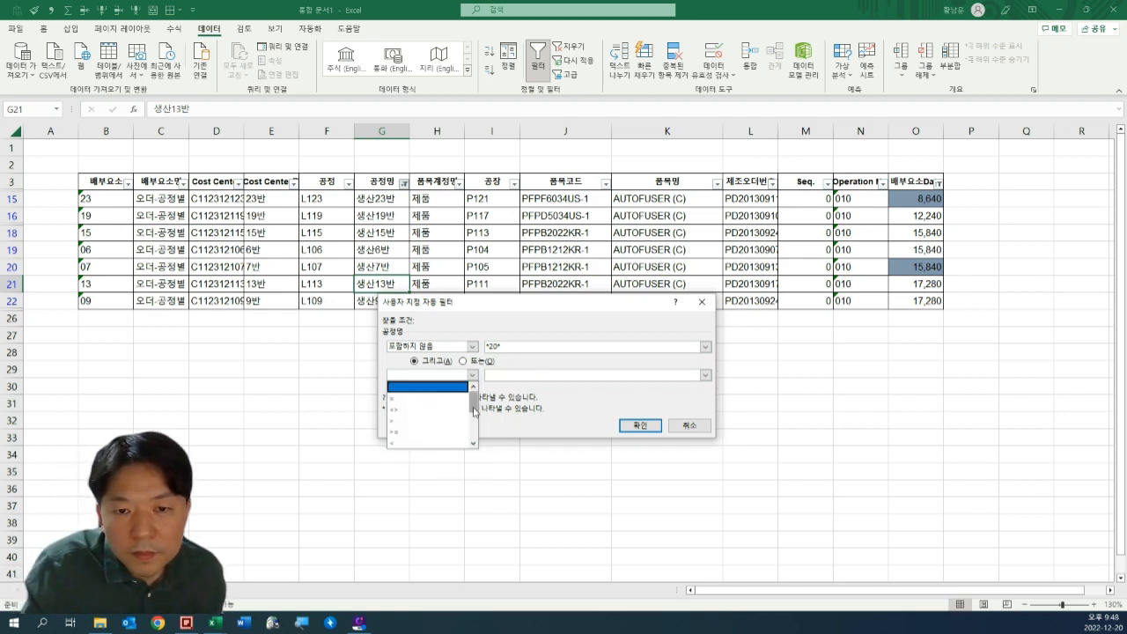
pyautogui.moveTo(474, 410); pyautogui.dragTo(474, 433)
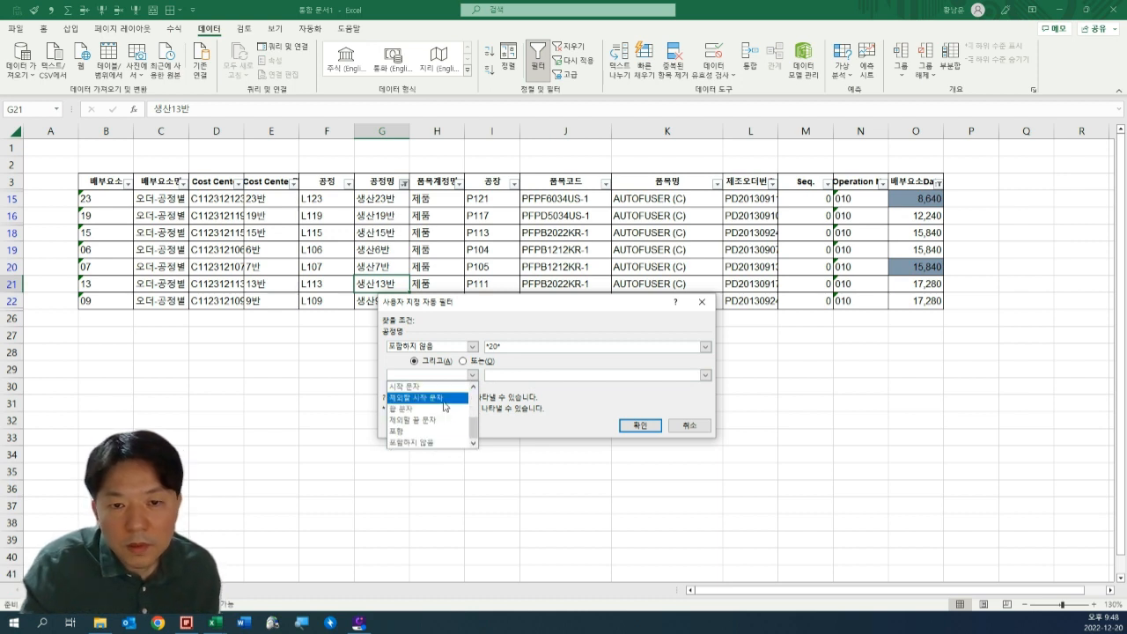
pyautogui.click(450, 430)
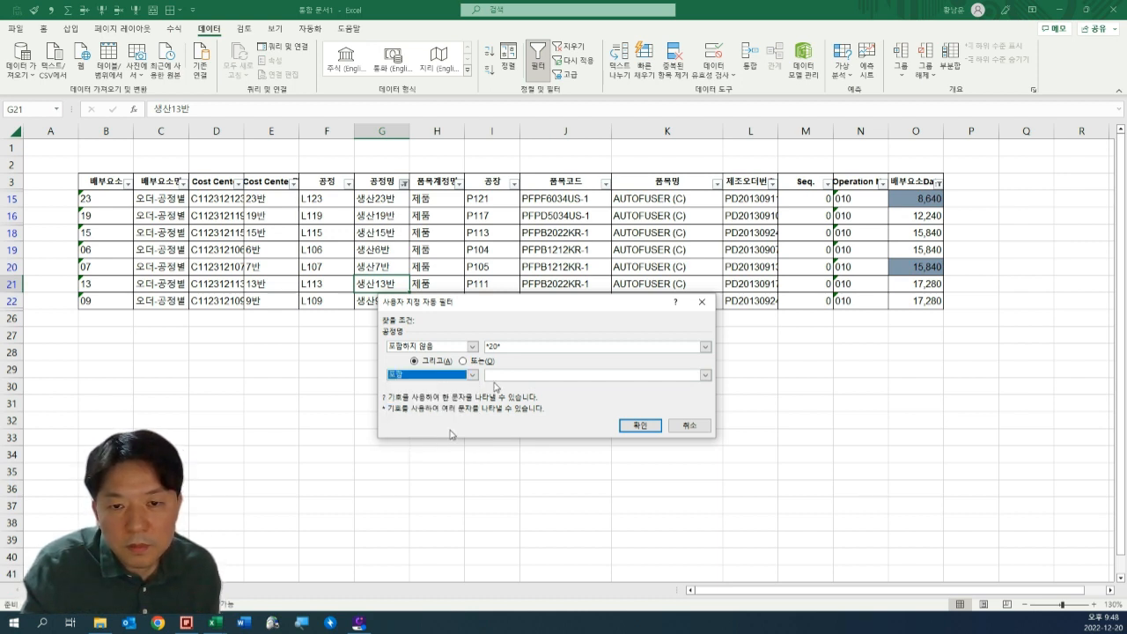
pyautogui.click(507, 376)
pyautogui.write('1')
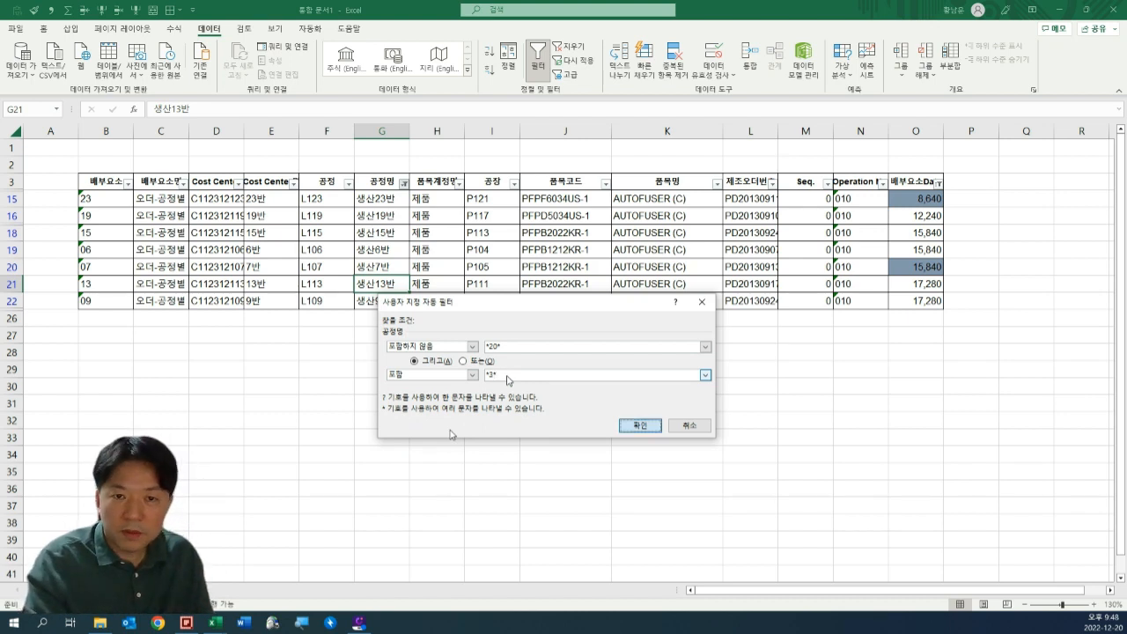
pyautogui.press('Return')
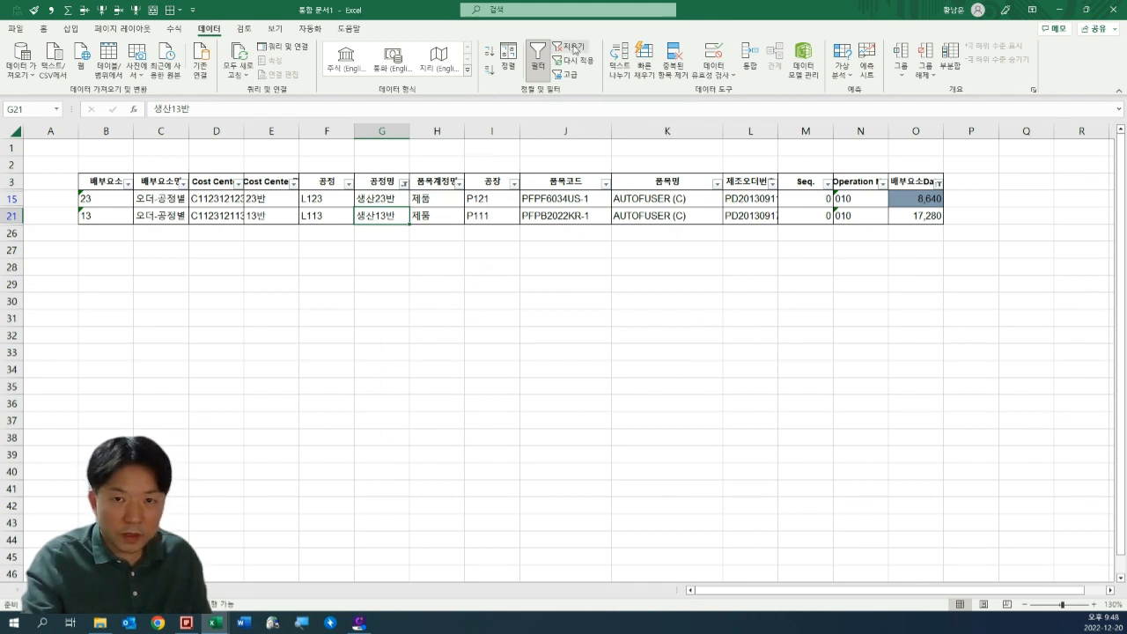
# Clear all active filters so every row of the table is shown.
pyautogui.click(403, 184)
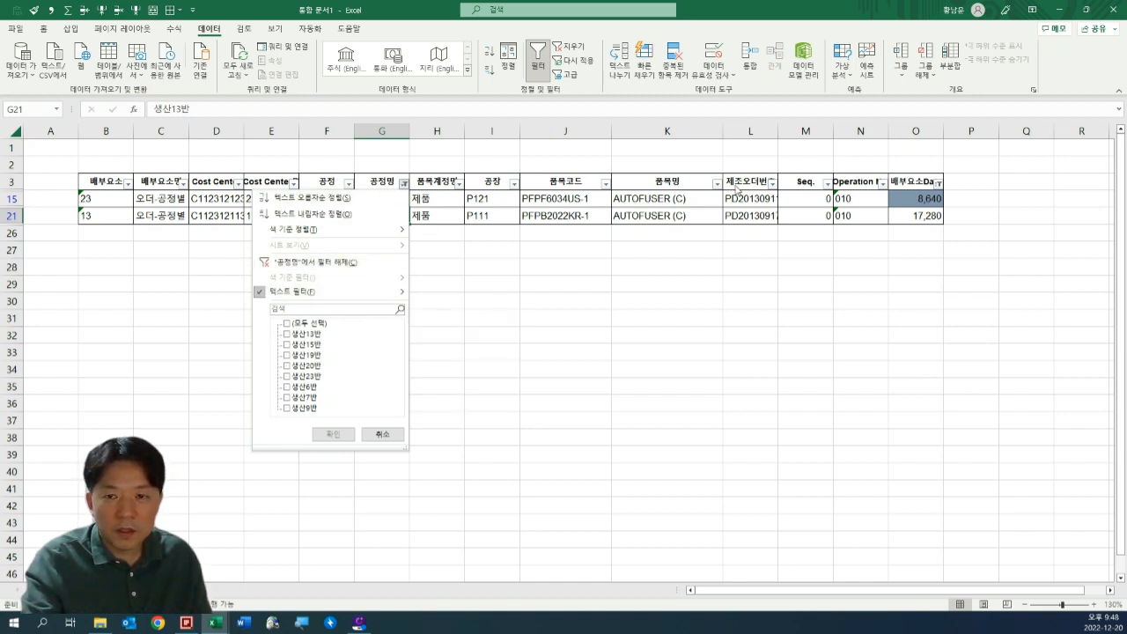
pyautogui.click(752, 233)
pyautogui.moveTo(898, 236); pyautogui.dragTo(868, 236)
pyautogui.click(396, 236)
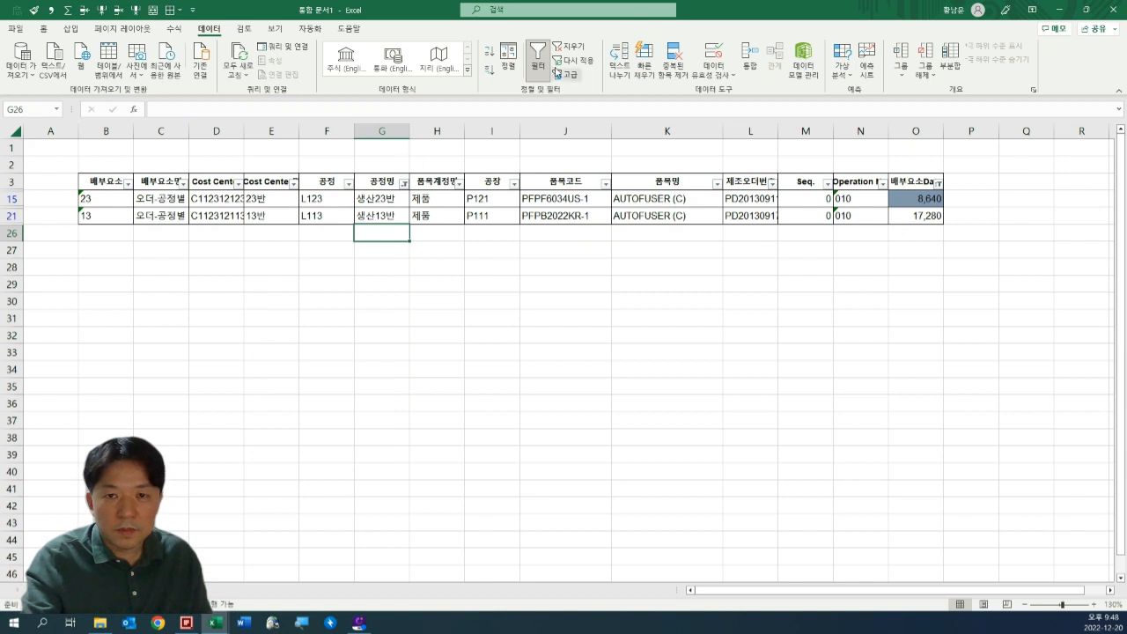
pyautogui.click(577, 47)
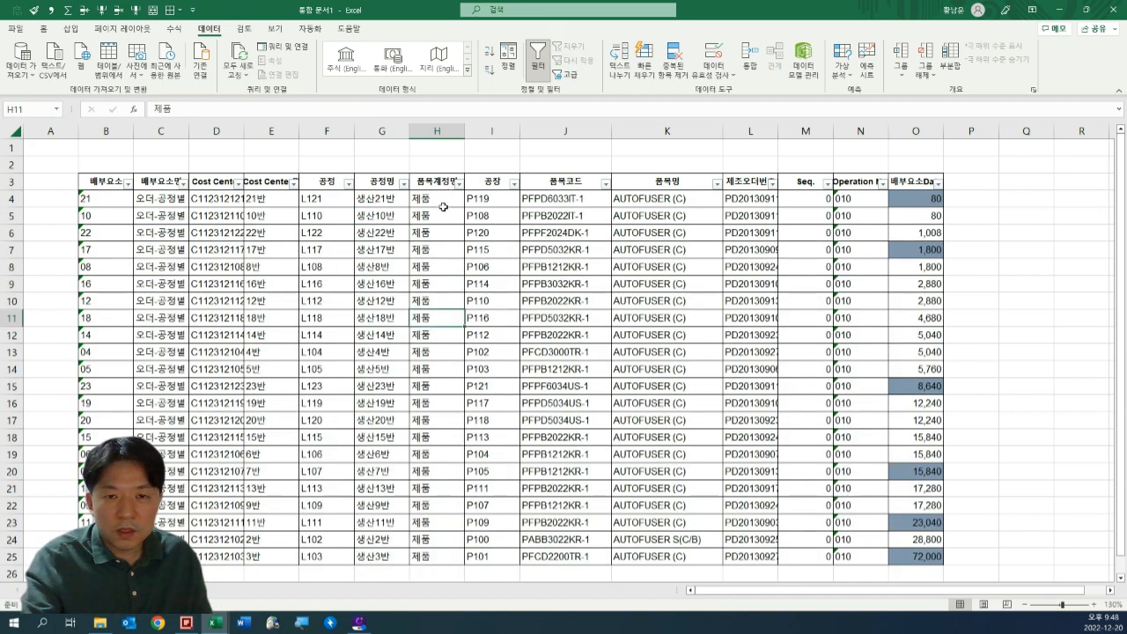
# Examine the 품목계정명 entries and the full extent of the table's data rows.
pyautogui.click(439, 199)
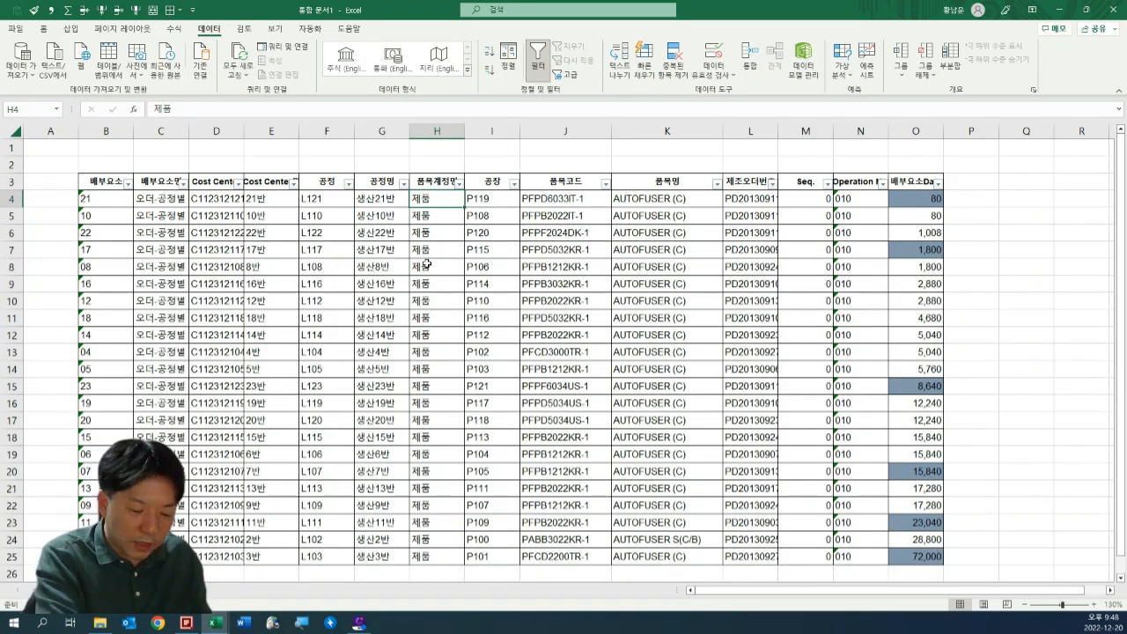
pyautogui.hotkey('shift', 'Down')
pyautogui.hotkey('shift', 'Down')
pyautogui.hotkey('shift', 'Down')
pyautogui.hotkey('shift', 'Down')
pyautogui.hotkey('shift', 'Down')
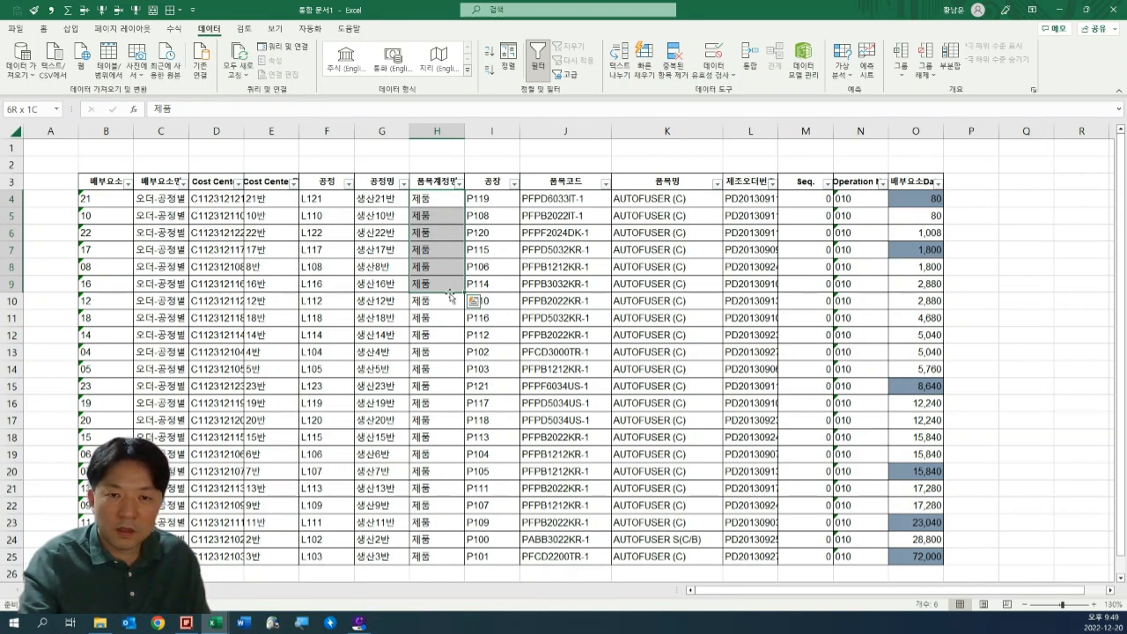
pyautogui.click(530, 231)
pyautogui.moveTo(891, 192); pyautogui.dragTo(110, 557)
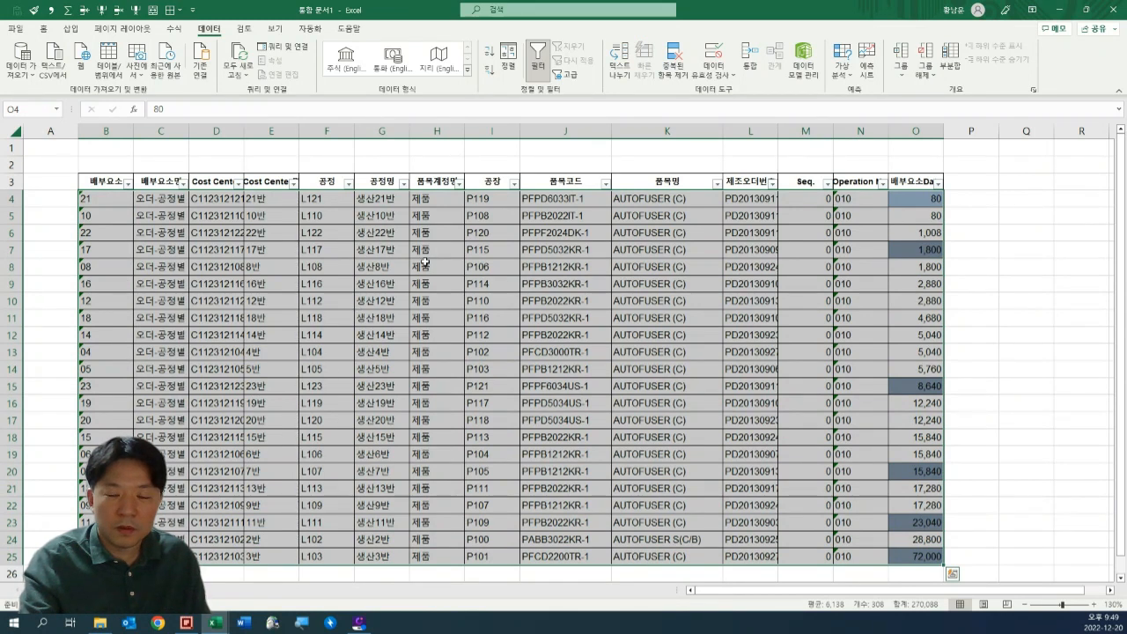
pyautogui.moveTo(920, 203); pyautogui.dragTo(105, 539)
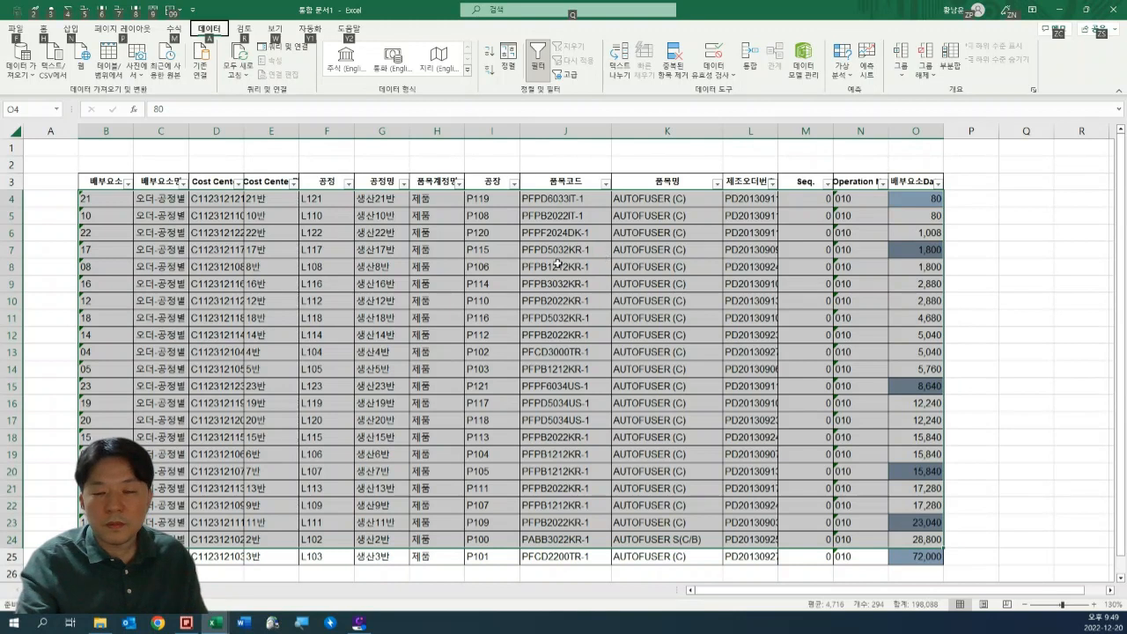
# Look through the 공정, 공정명 and 품목코드 columns for suitable filter criteria.
pyautogui.click(555, 266)
pyautogui.scroll(-4, 441, 265)
pyautogui.scroll(4, 476, 273)
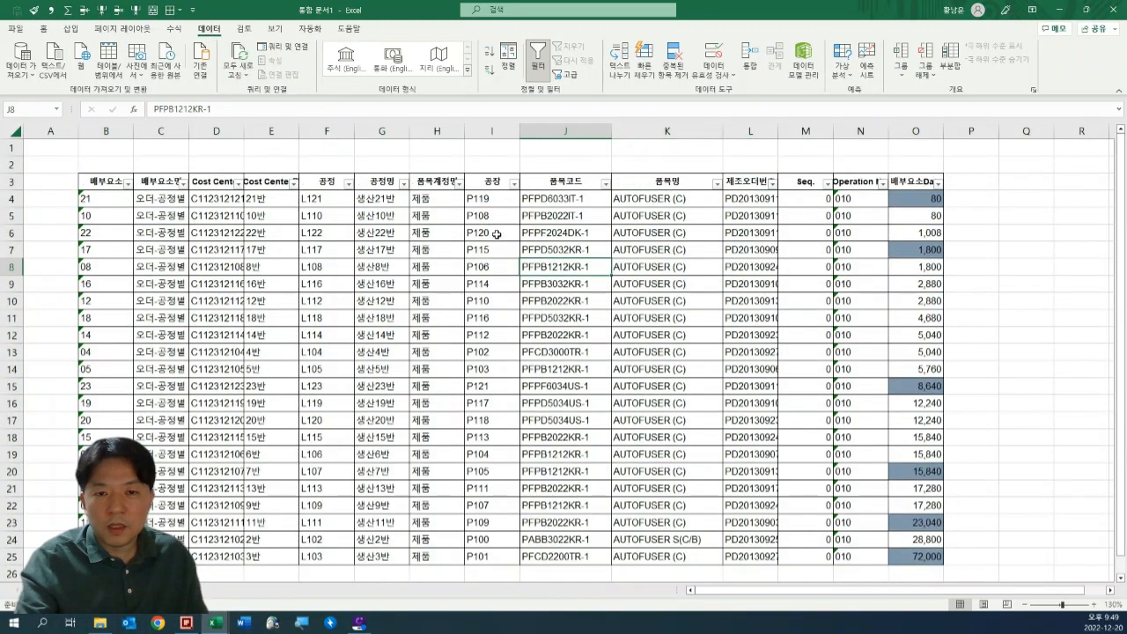
pyautogui.scroll(-1, 496, 233)
pyautogui.scroll(1, 496, 233)
pyautogui.click(396, 248)
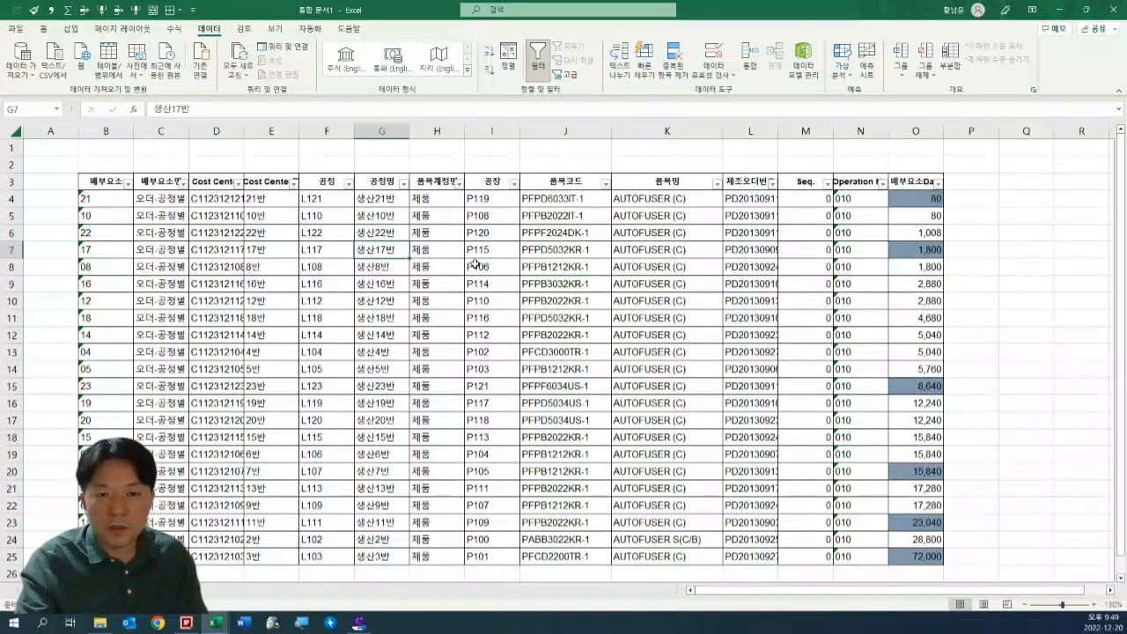
pyautogui.click(341, 215)
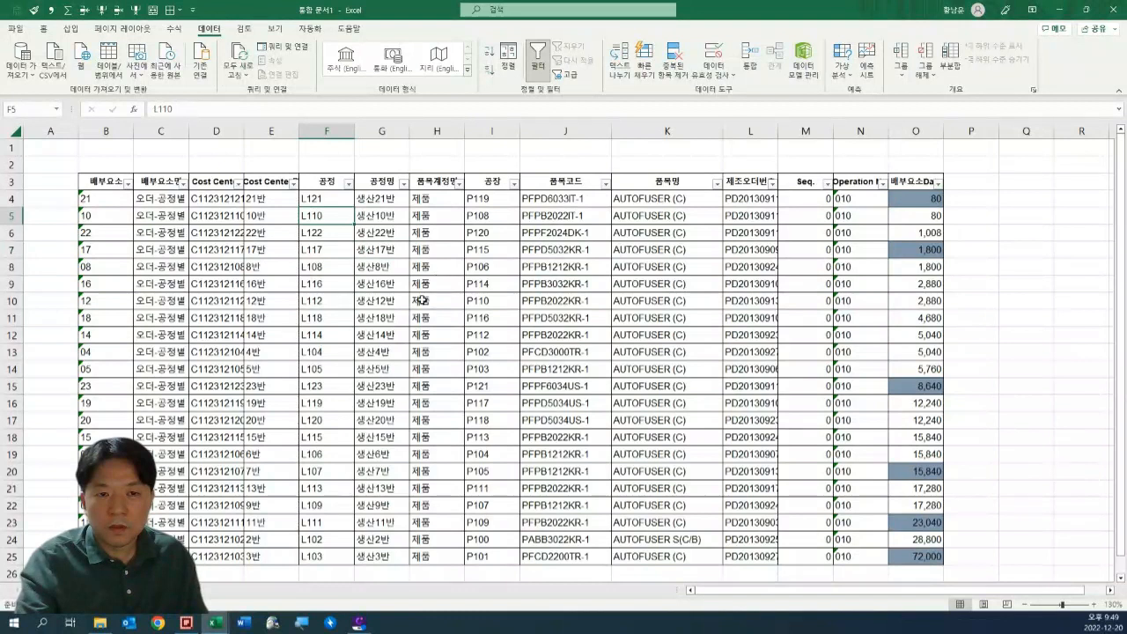
pyautogui.click(577, 251)
pyautogui.scroll(-1, 562, 392)
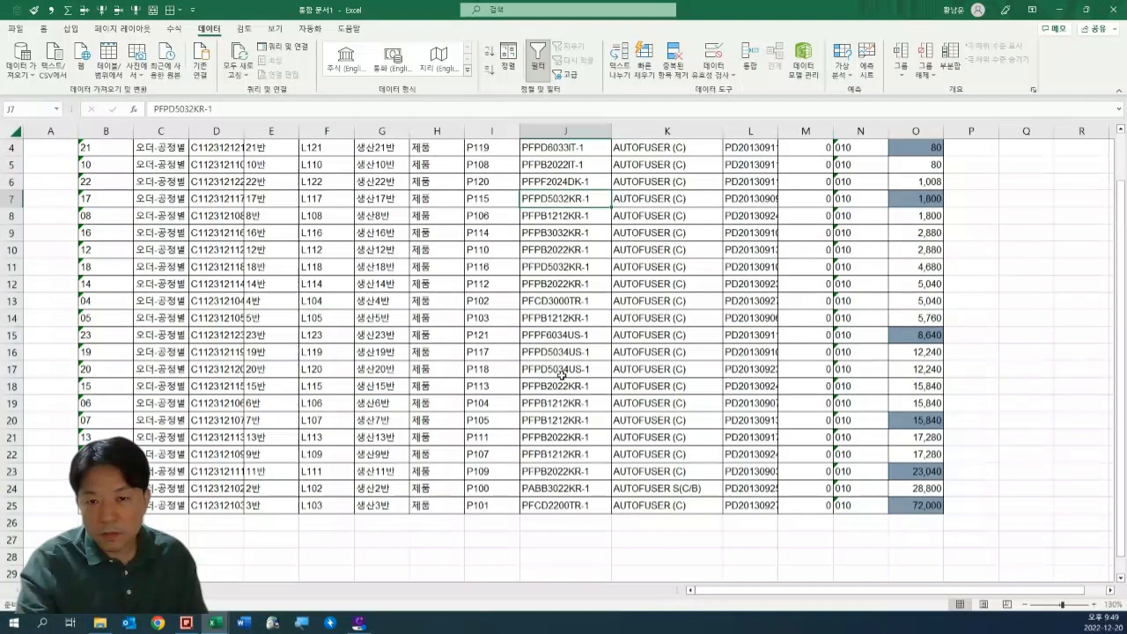
# Copy the item code PFPB2022KR-1 from J21 into empty cell J33 below the table.
pyautogui.click(562, 355)
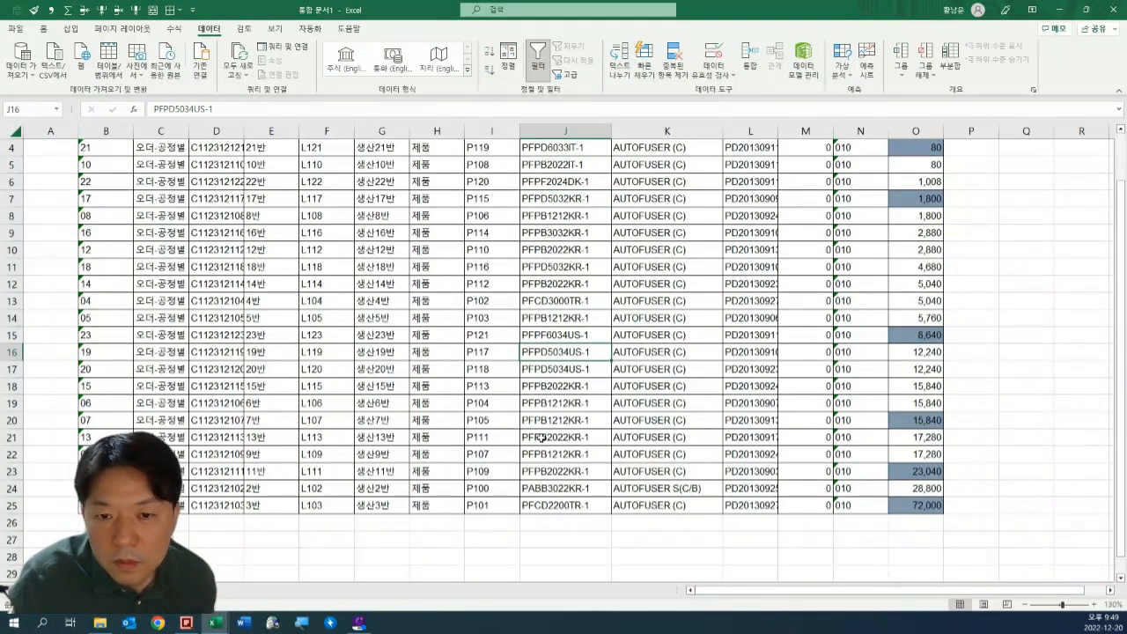
pyautogui.click(543, 438)
pyautogui.hotkey('ctrl', 'c')
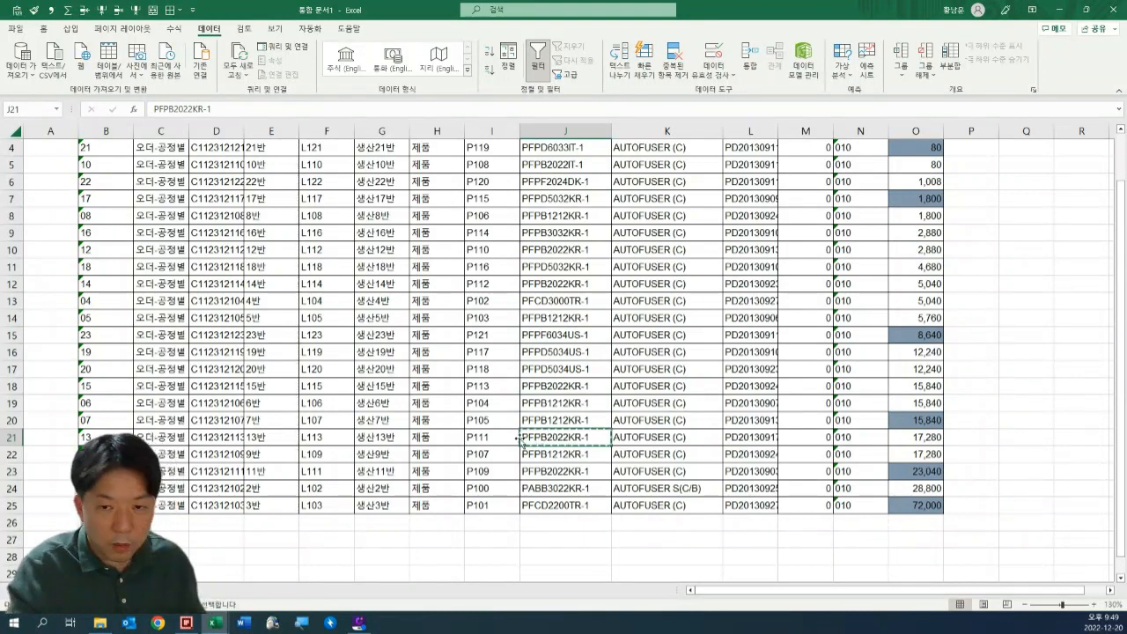
pyautogui.scroll(-4, 556, 443)
pyautogui.click(564, 440)
pyautogui.hotkey('ctrl', 'v')
pyautogui.scroll(5, 550, 276)
# Copy the item code PFPB2022IT-1 from J5 into J32, directly above the code already copied below the table.
pyautogui.click(551, 273)
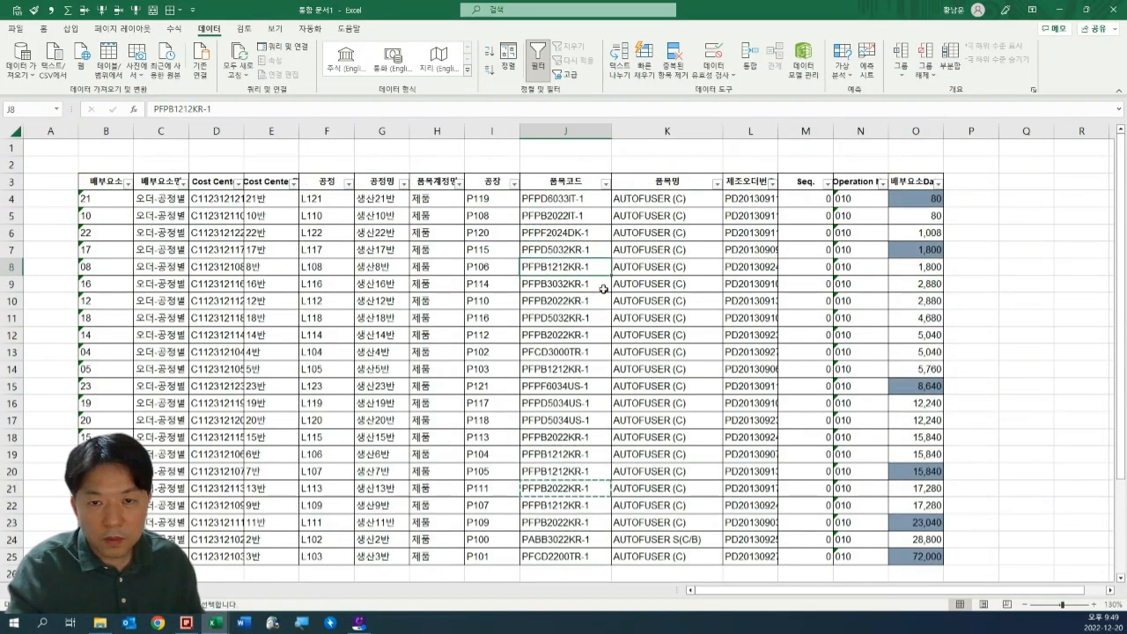
pyautogui.click(555, 216)
pyautogui.scroll(-6, 568, 325)
pyautogui.hotkey('ctrl', 'c')
pyautogui.click(563, 369)
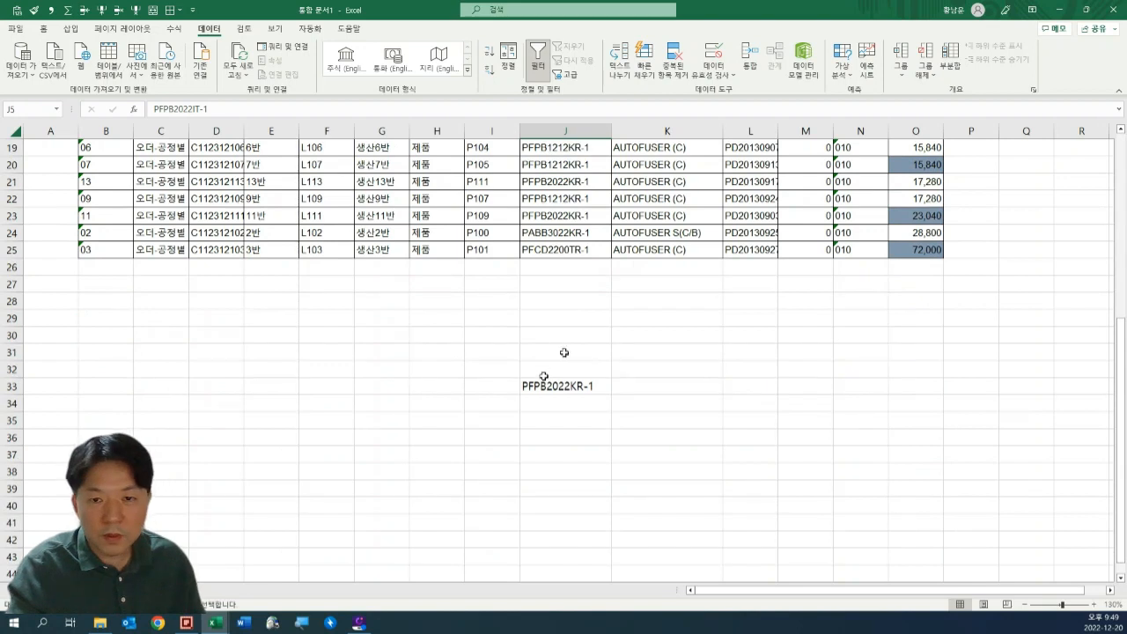
pyautogui.hotkey('ctrl', 'v')
pyautogui.scroll(6, 602, 189)
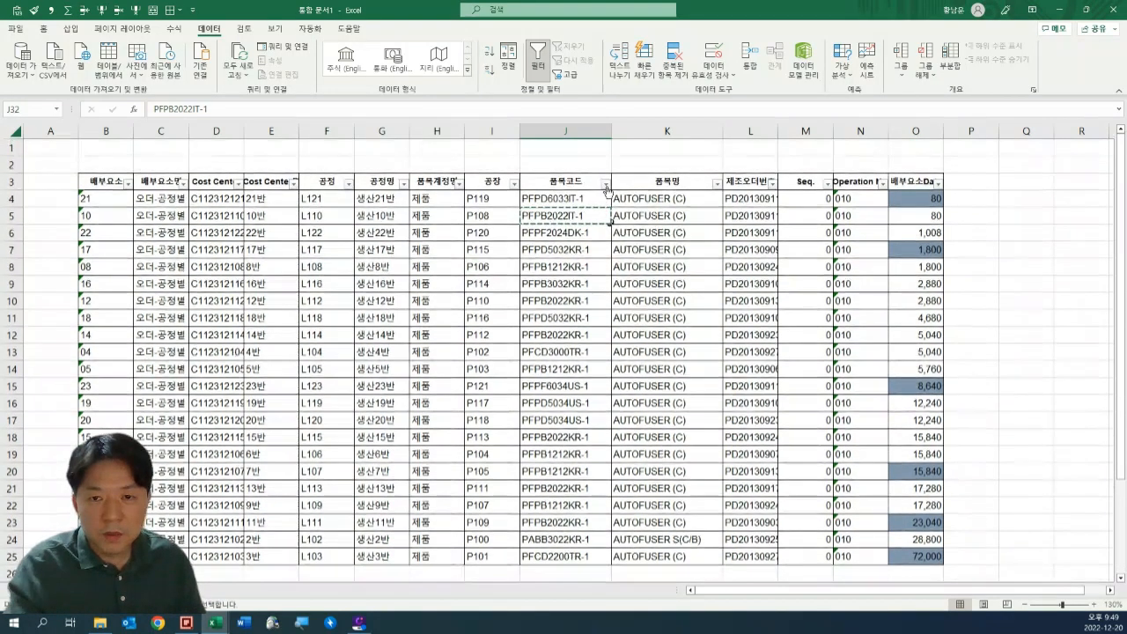
pyautogui.click(606, 183)
pyautogui.click(509, 323)
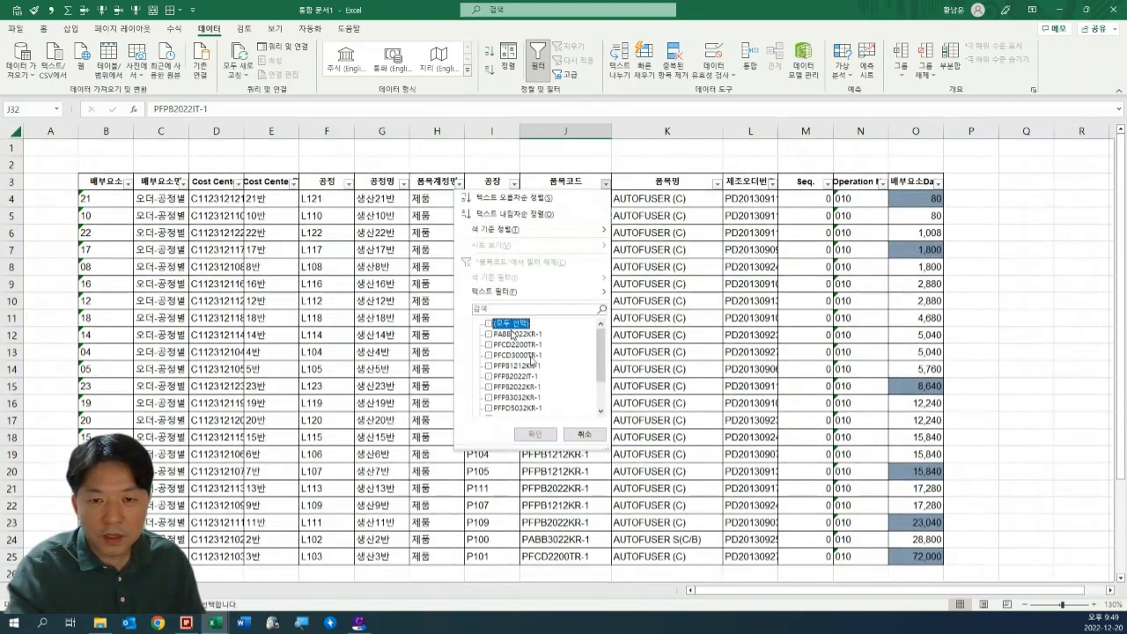
pyautogui.press('Escape')
# Copy the 품목코드 column heading from J3 into J31, directly above the two item codes below the table.
pyautogui.scroll(-5, 581, 378)
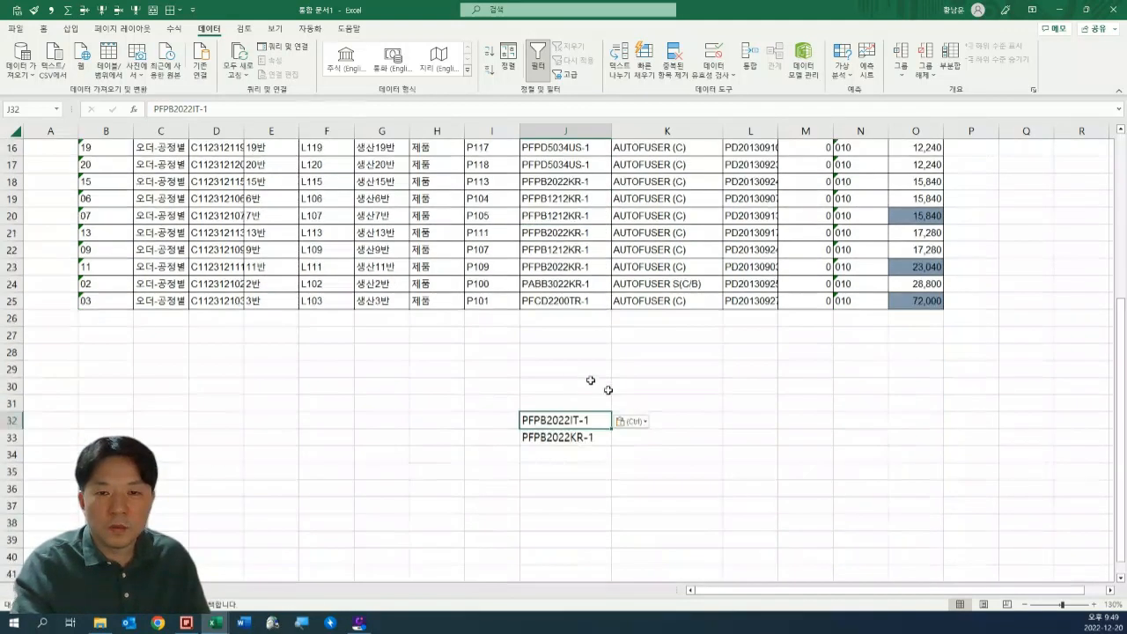
pyautogui.click(562, 399)
pyautogui.hotkey('ctrl', 'Up')
pyautogui.hotkey('ctrl', 'Up')
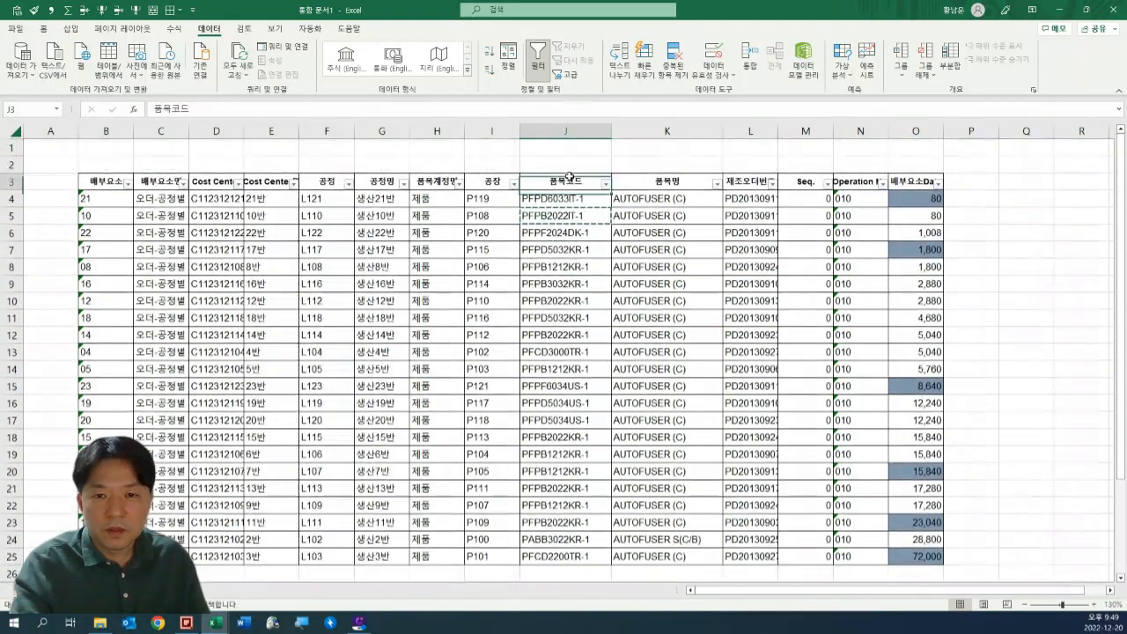
pyautogui.hotkey('ctrl', 'c')
pyautogui.scroll(-5, 637, 264)
pyautogui.click(581, 354)
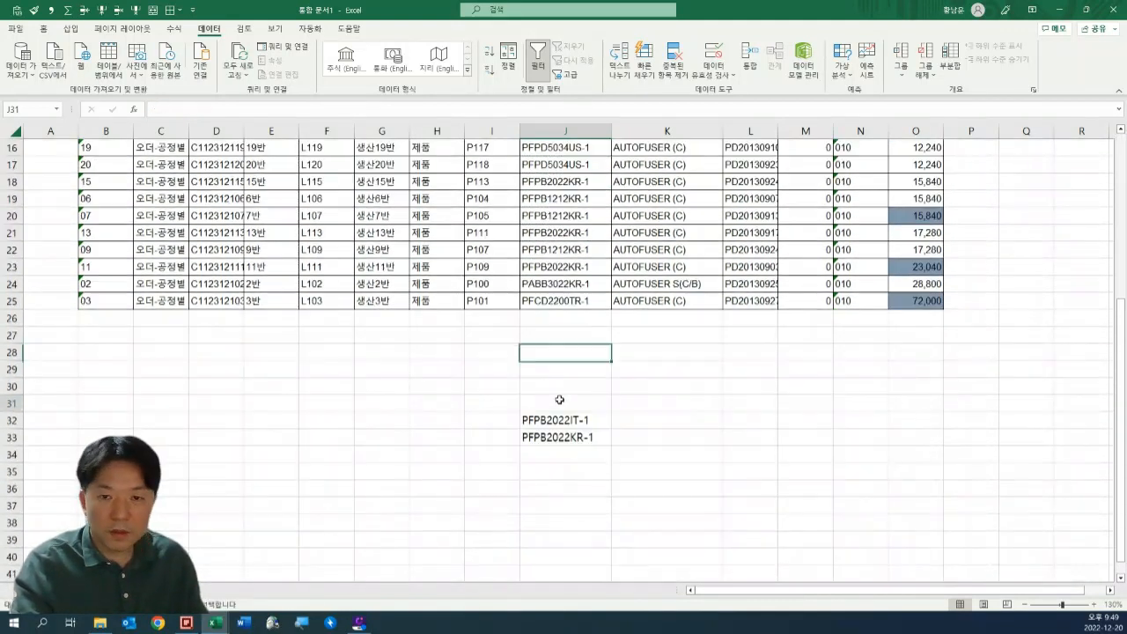
pyautogui.click(560, 399)
pyautogui.hotkey('ctrl', 'v')
# Review the table's header row, B3:O3, and its 품목코드 heading as the source of the criteria heading.
pyautogui.scroll(4, 666, 315)
pyautogui.scroll(1, 667, 314)
pyautogui.moveTo(916, 182); pyautogui.dragTo(117, 182)
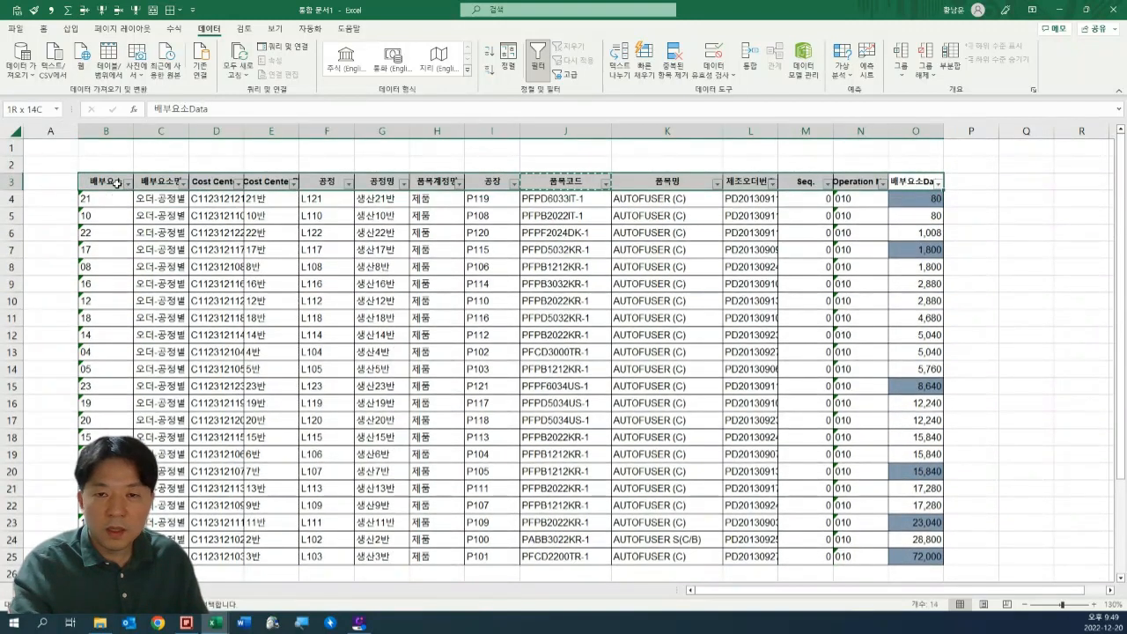
pyautogui.click(579, 181)
pyautogui.scroll(-6, 569, 408)
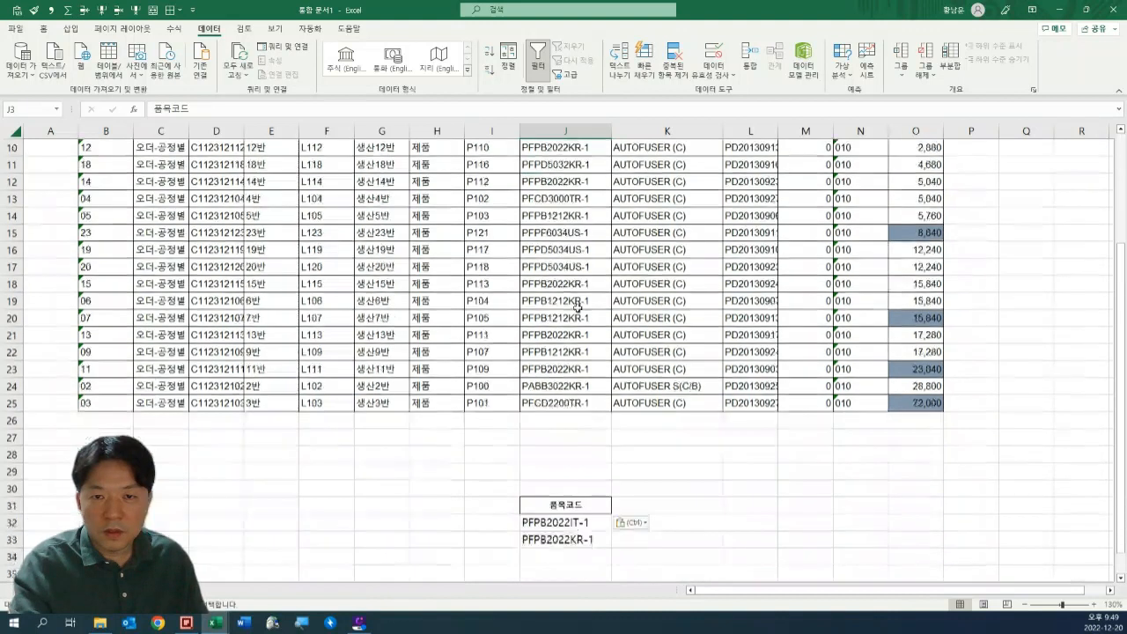
# Apply all borders to the criteria range J31:J33, covering the 품목코드 heading and both item codes.
pyautogui.moveTo(566, 385); pyautogui.dragTo(567, 352)
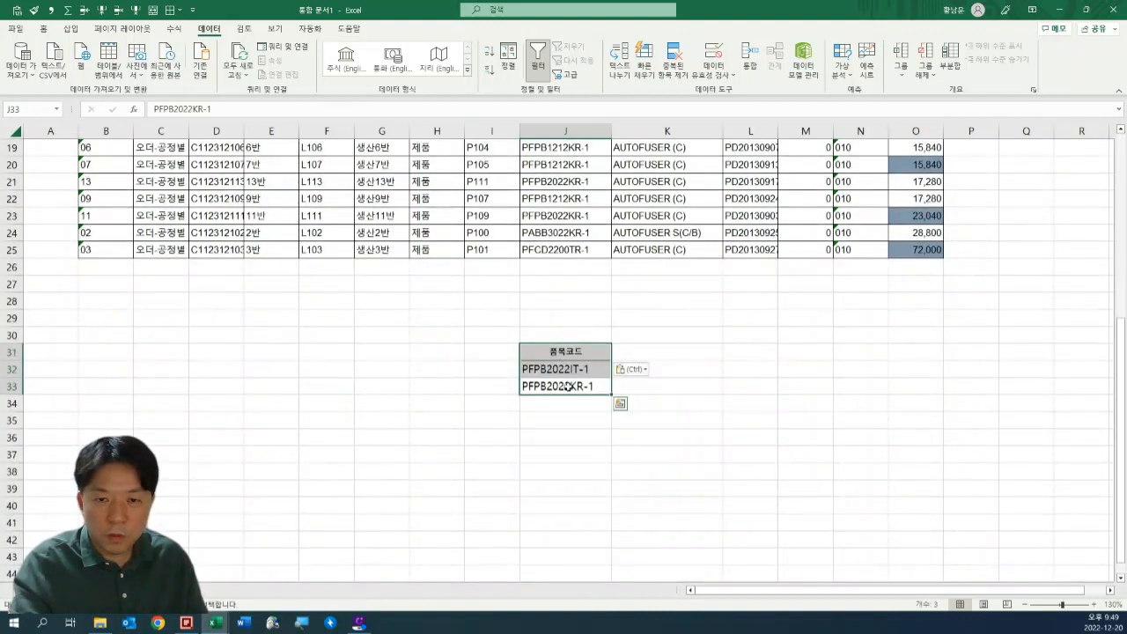
pyautogui.click(44, 28)
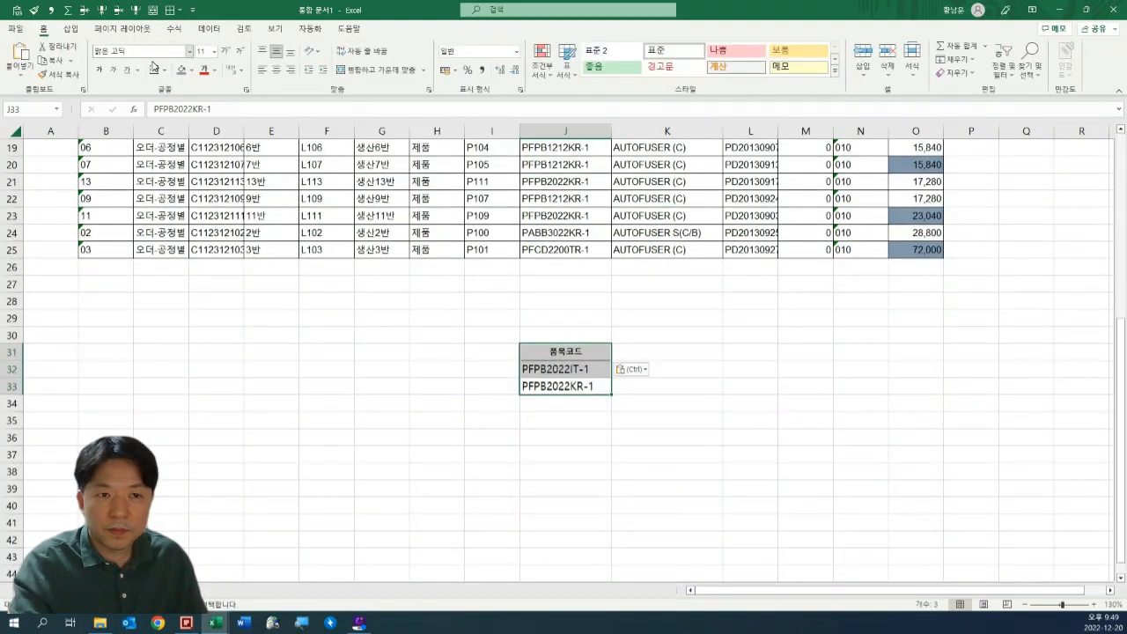
pyautogui.click(164, 70)
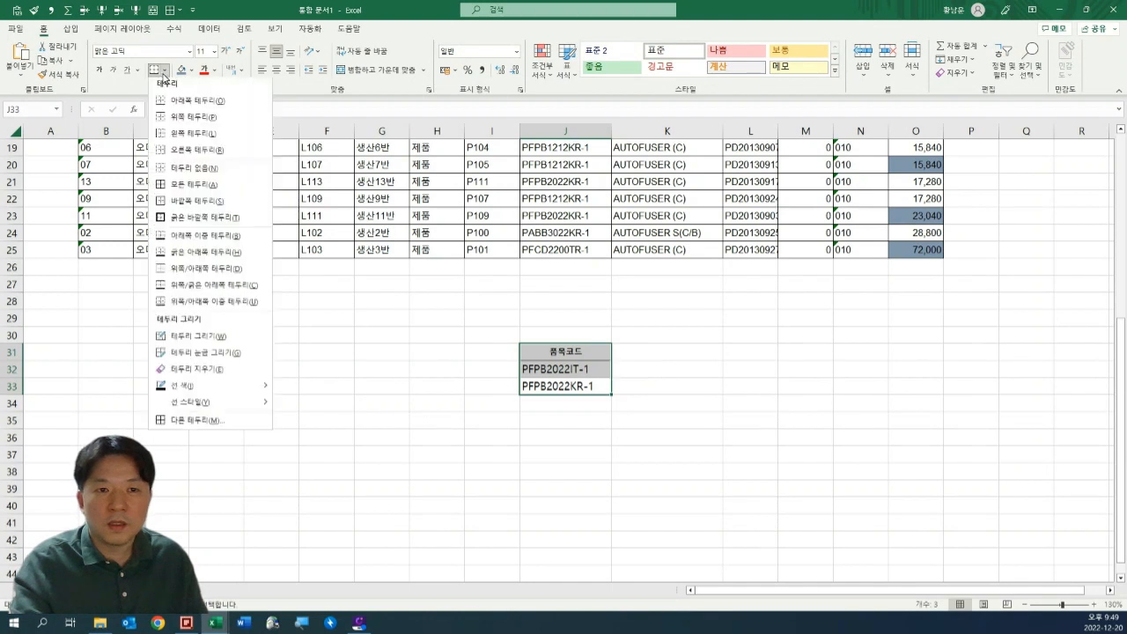
pyautogui.click(187, 119)
pyautogui.hotkey('alt', 'o')
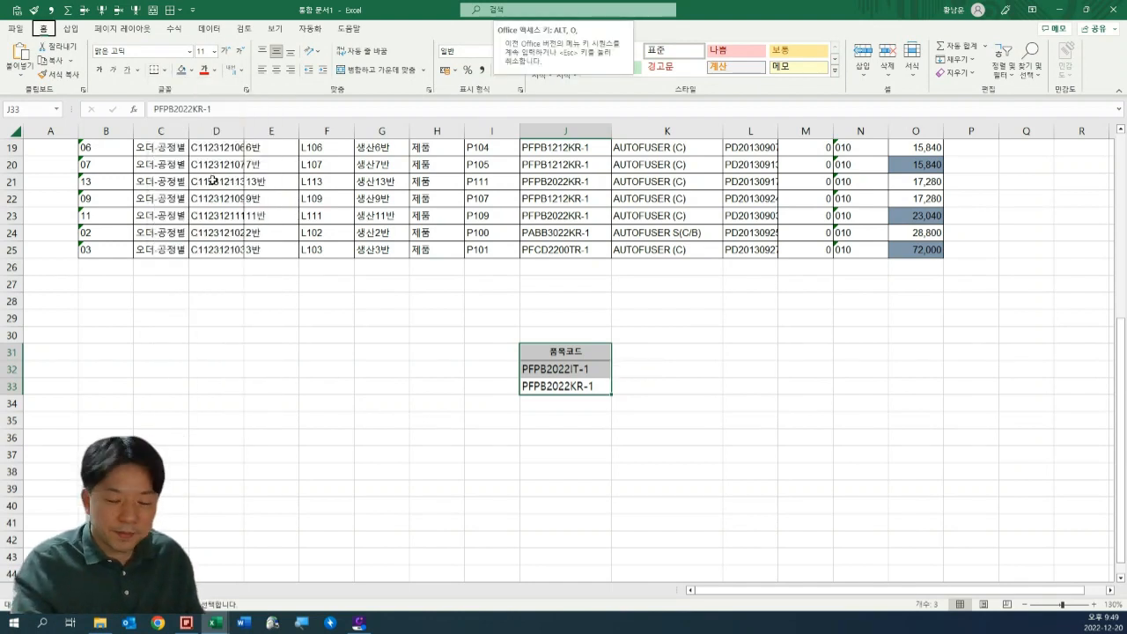
pyautogui.press('Escape')
pyautogui.hotkey('alt', '0')
pyautogui.press('9')
pyautogui.press('a')
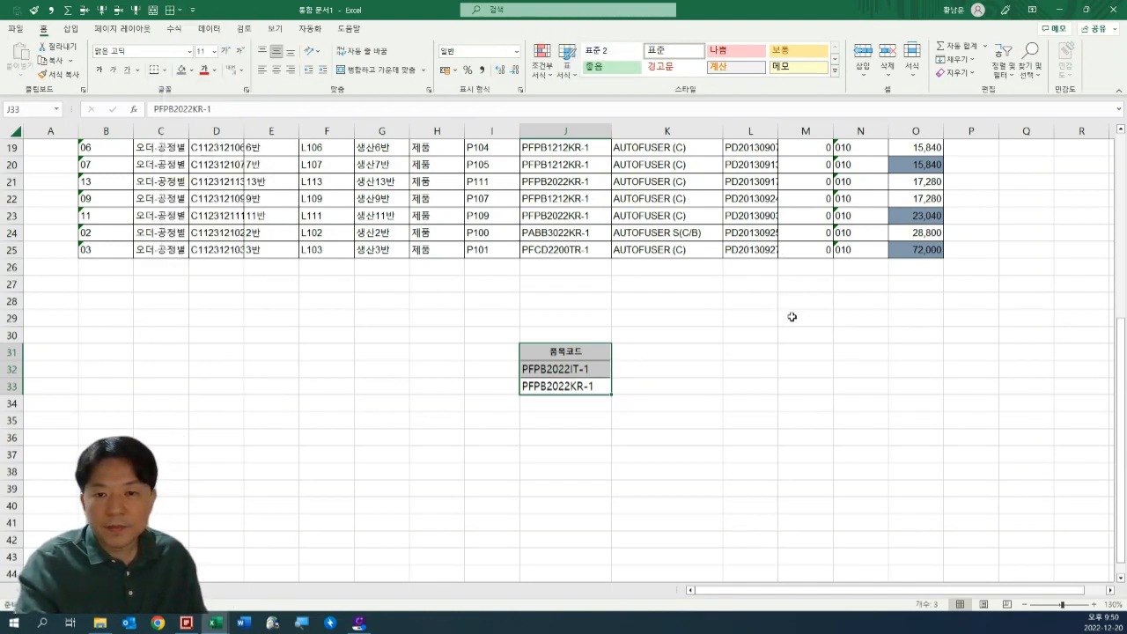
# Compare the criteria codes in J32:J33 with the entries in the table's 품목코드 column.
pyautogui.moveTo(559, 363); pyautogui.dragTo(560, 386)
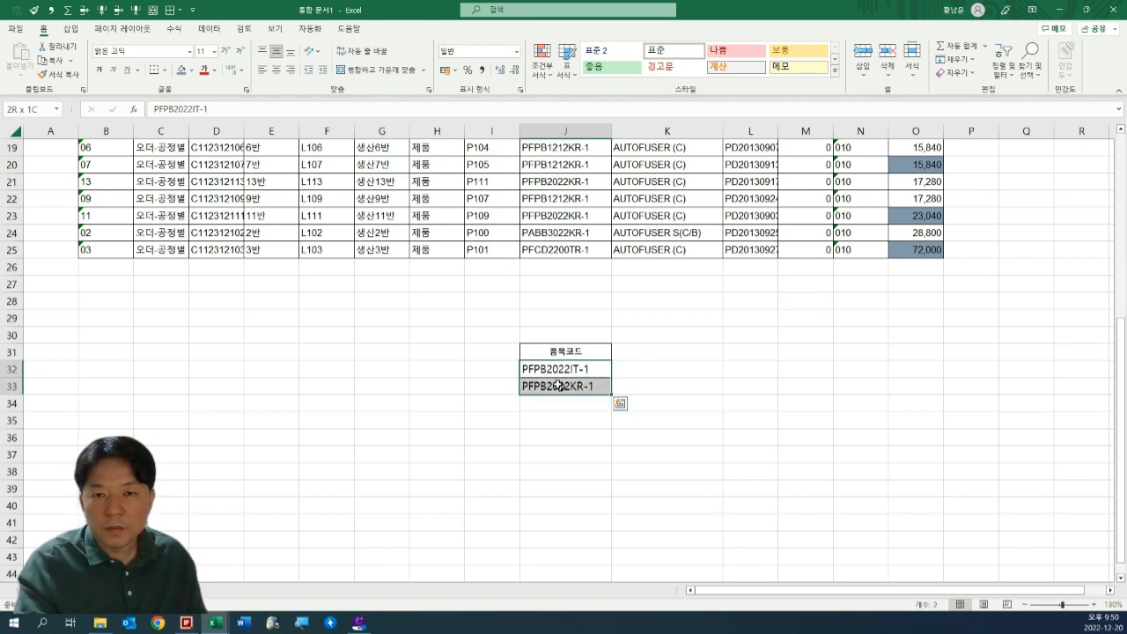
pyautogui.scroll(6, 561, 386)
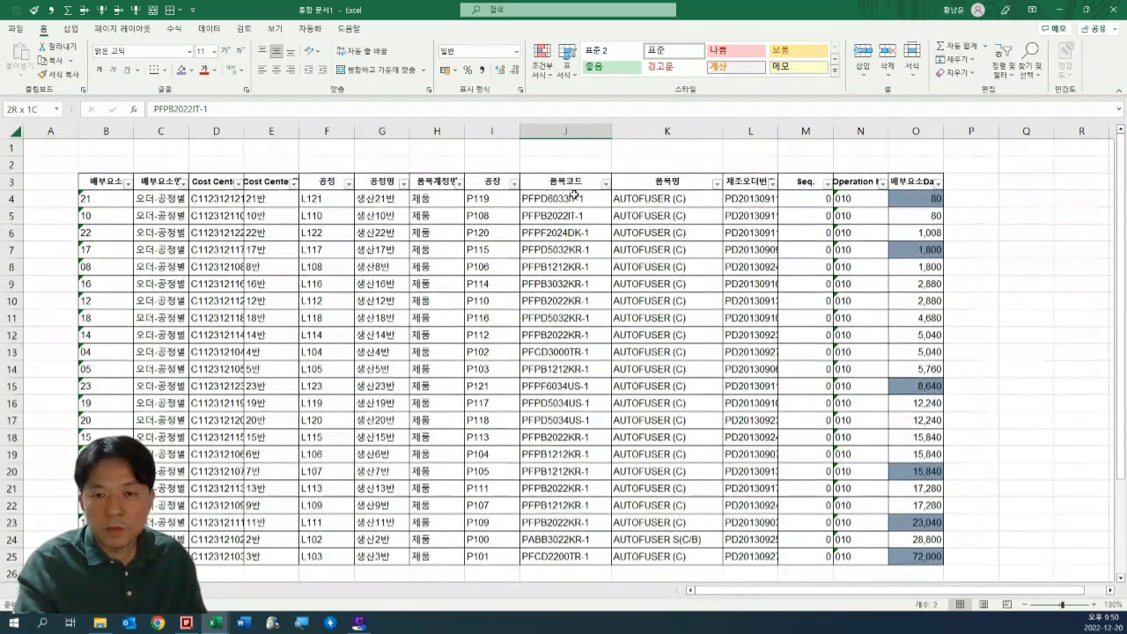
pyautogui.scroll(-4, 584, 308)
pyautogui.moveTo(571, 455); pyautogui.dragTo(576, 486)
pyautogui.scroll(4, 575, 484)
pyautogui.click(568, 250)
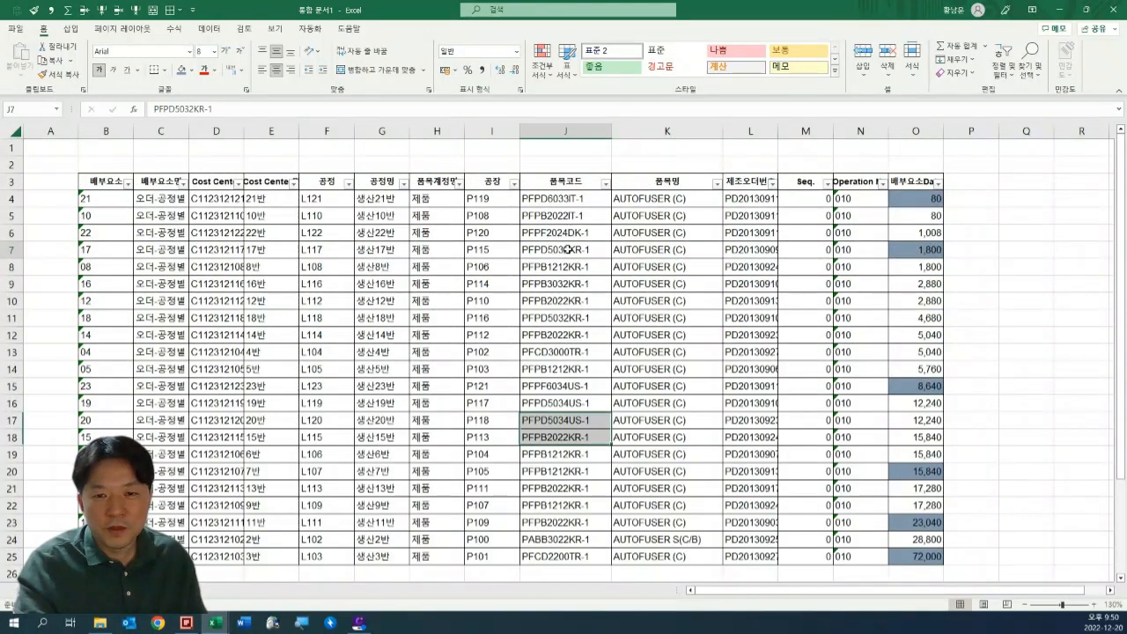
pyautogui.scroll(-4, 582, 493)
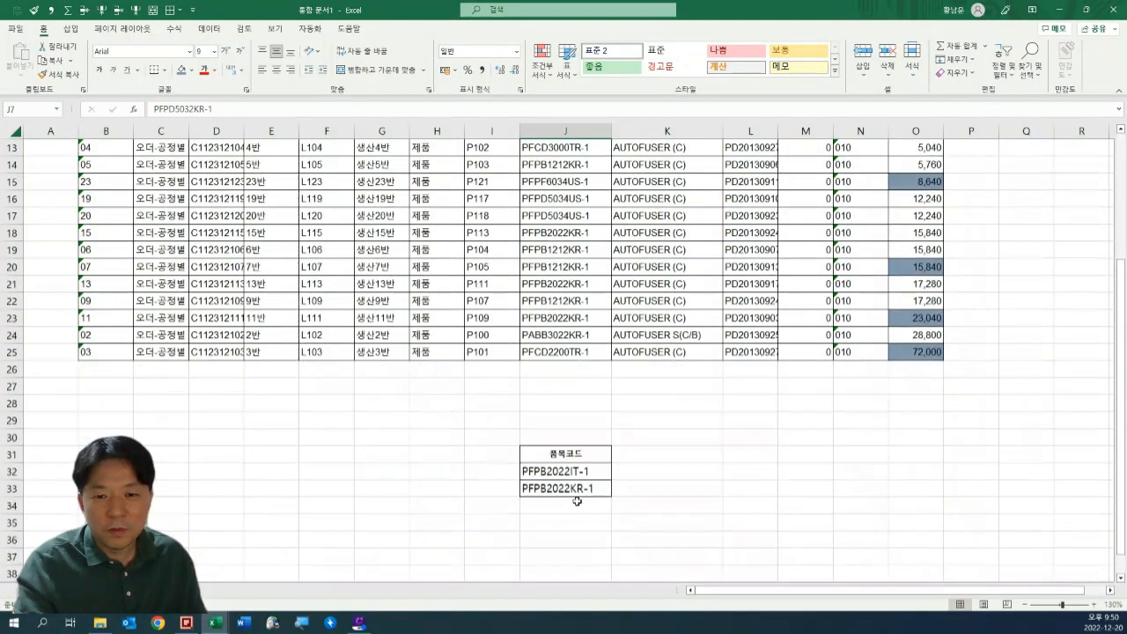
pyautogui.scroll(4, 179, 296)
# Open the Advanced Filter for the whole table, using B3:O25 including its headings as the list range.
pyautogui.click(110, 185)
pyautogui.scroll(-2, 754, 449)
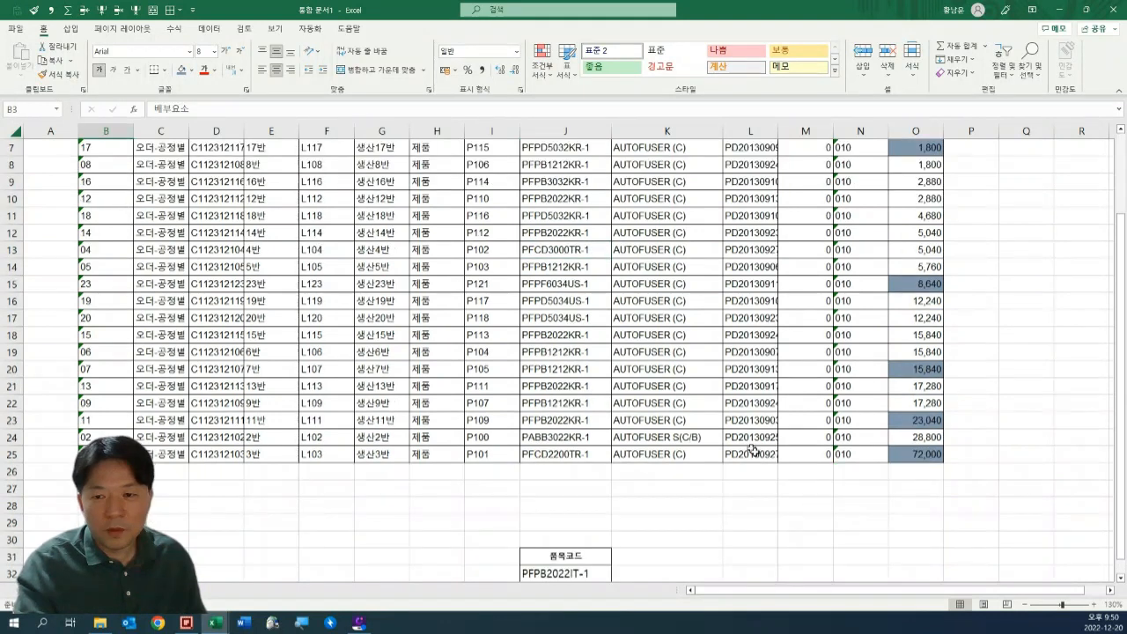
pyautogui.hotkey('ctrl', 'a')
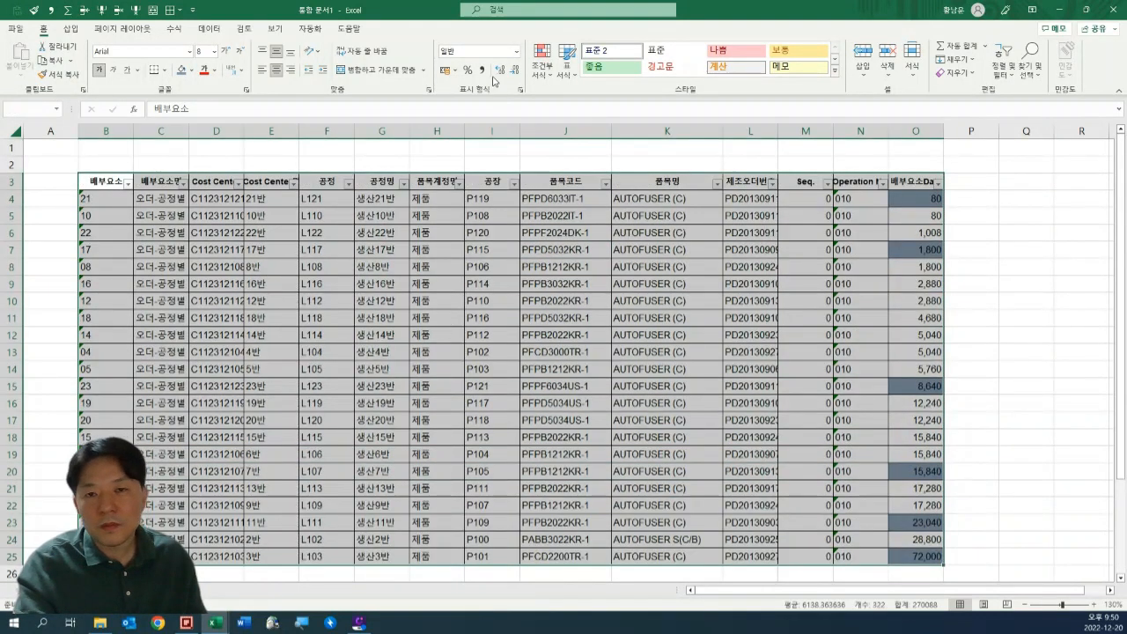
pyautogui.click(209, 28)
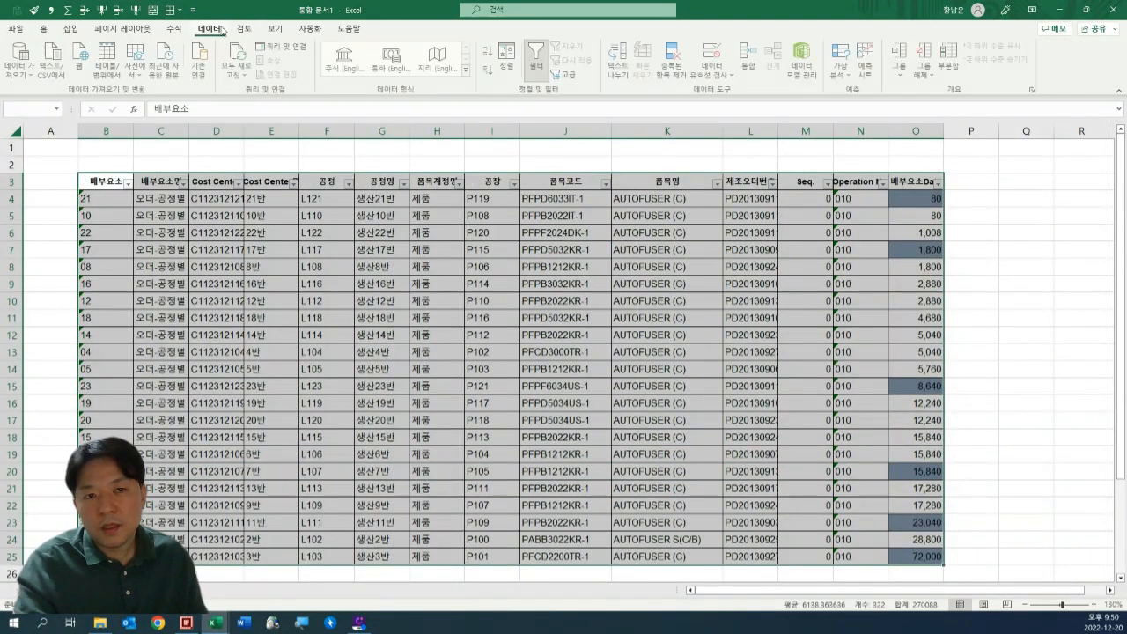
pyautogui.click(573, 77)
pyautogui.scroll(-2, 570, 229)
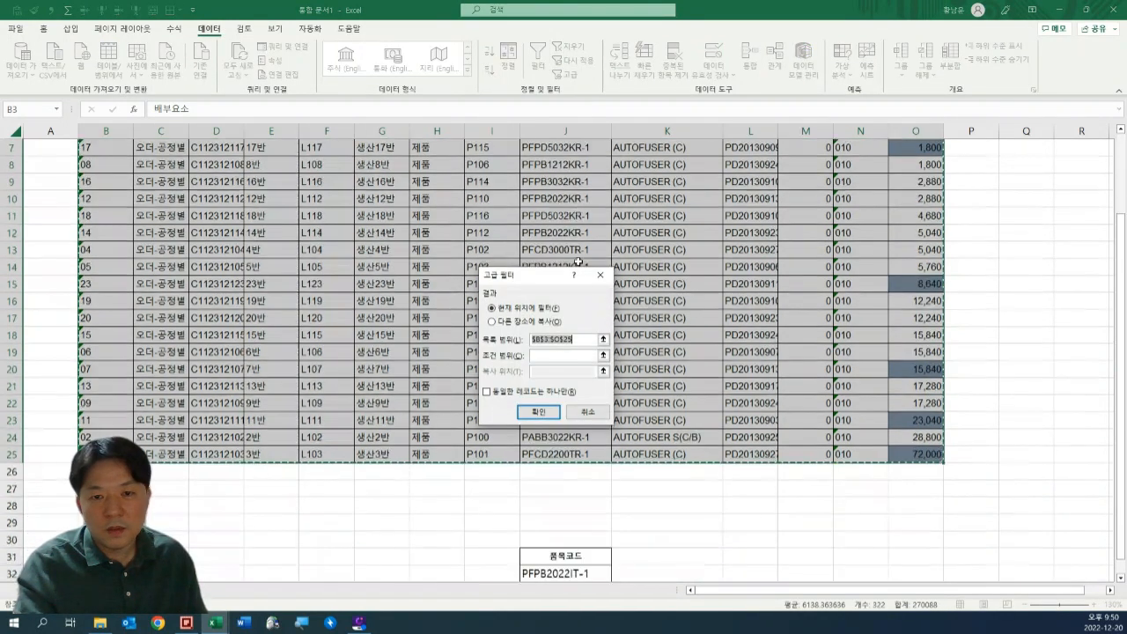
pyautogui.scroll(2, 894, 188)
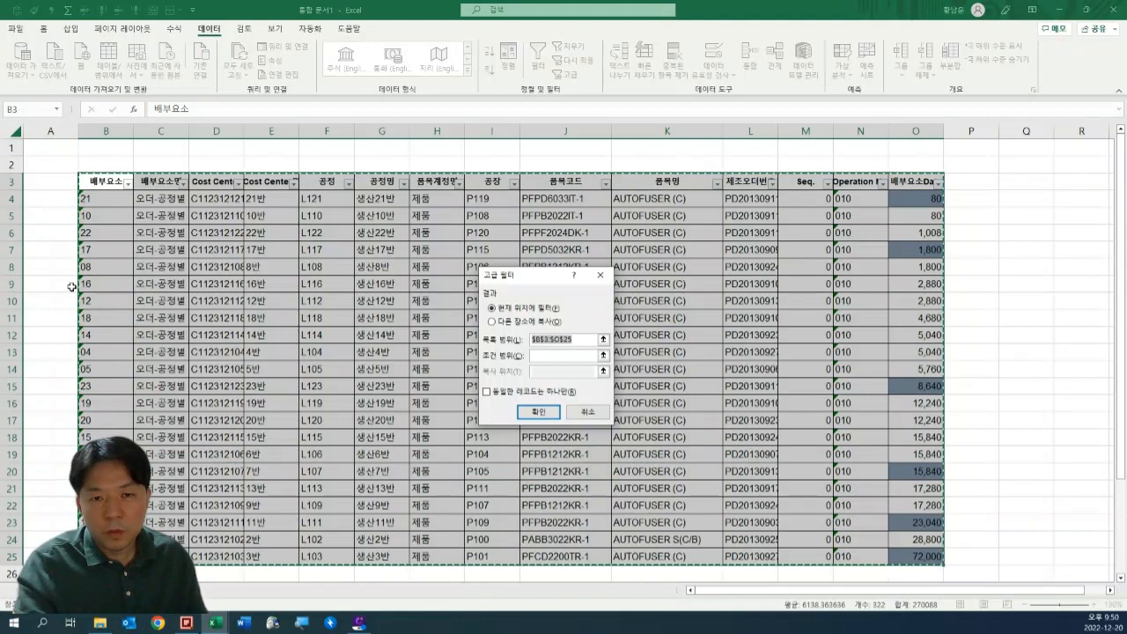
# Set the Advanced Filter's criteria range to J31:J33, the 품목코드 heading with its two item codes.
pyautogui.scroll(-5, 547, 370)
pyautogui.click(557, 356)
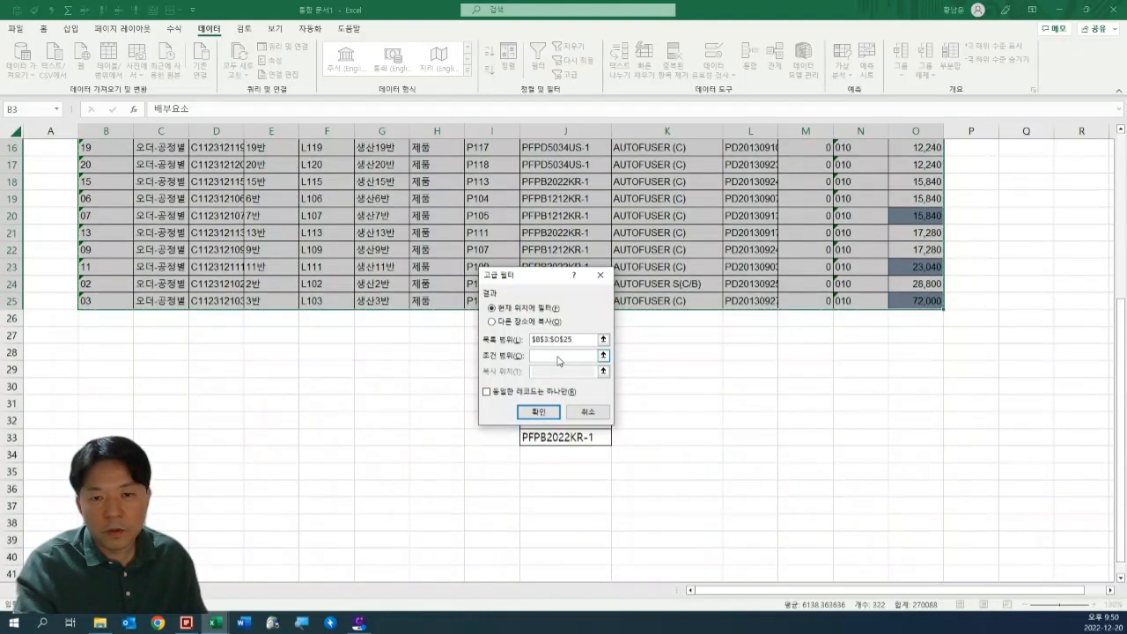
pyautogui.scroll(2, 555, 500)
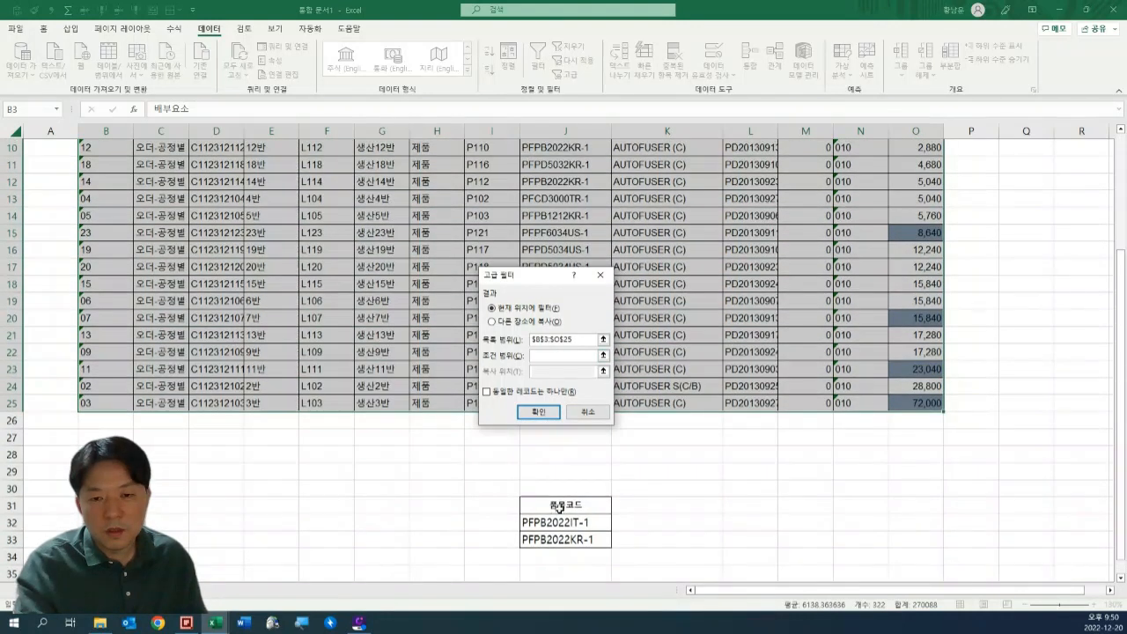
pyautogui.moveTo(559, 508)
pyautogui.mouseDown()
pyautogui.moveTo(563, 539)
pyautogui.moveTo(581, 520)
pyautogui.moveTo(573, 508)
pyautogui.mouseUp()
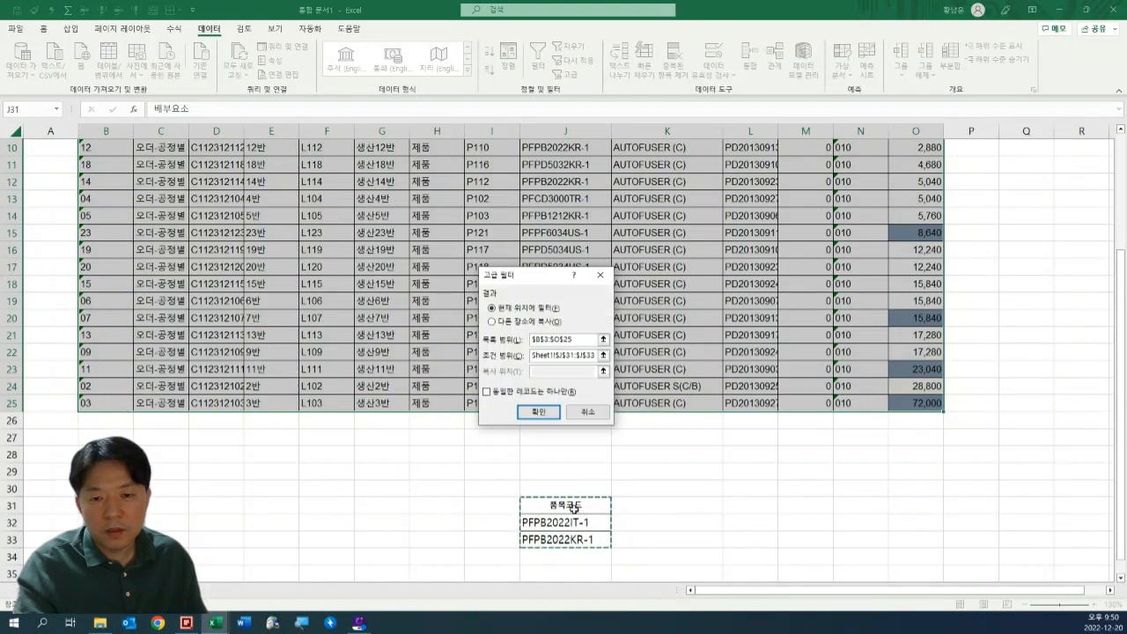
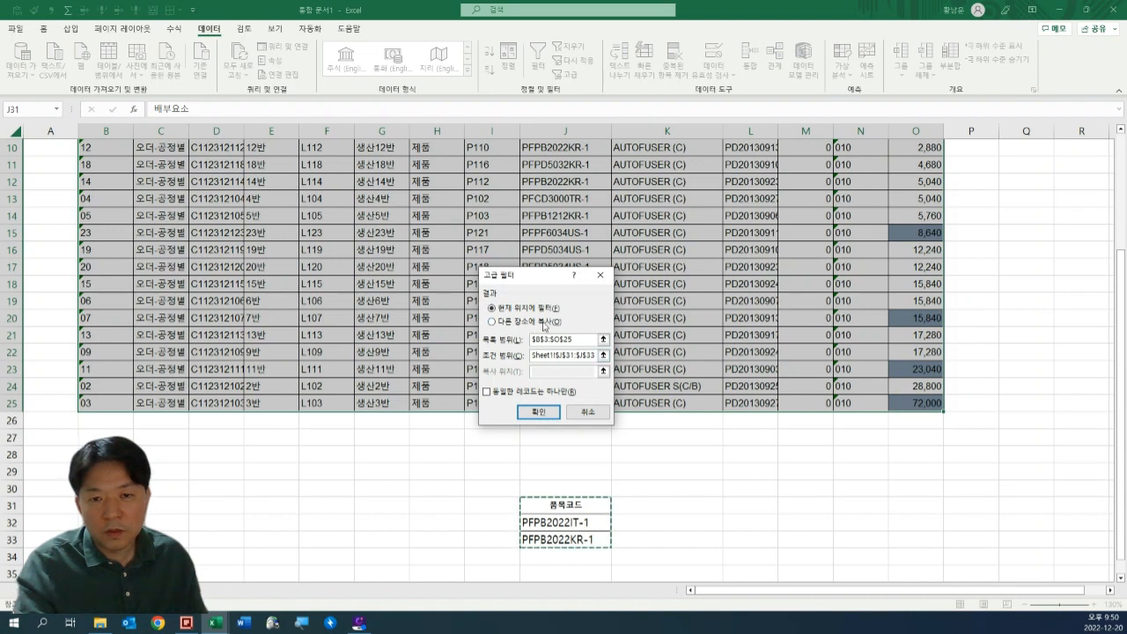
# Run the Advanced Filter in place and compare the filtered rows' item codes with the criteria codes in J32:J33.
pyautogui.scroll(3, 727, 239)
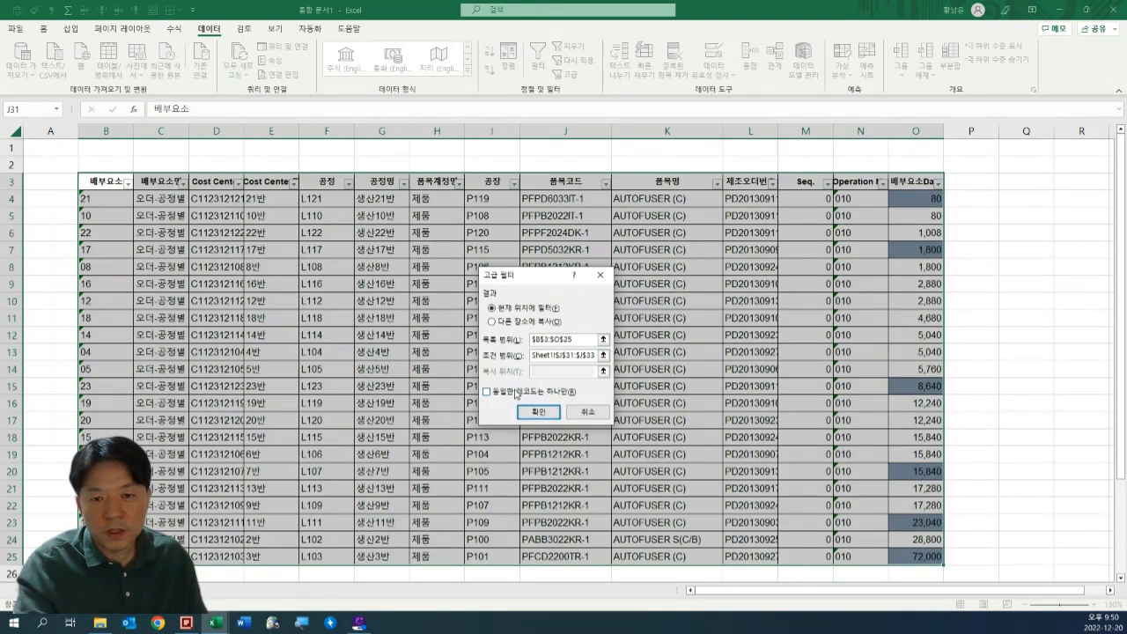
pyautogui.click(537, 412)
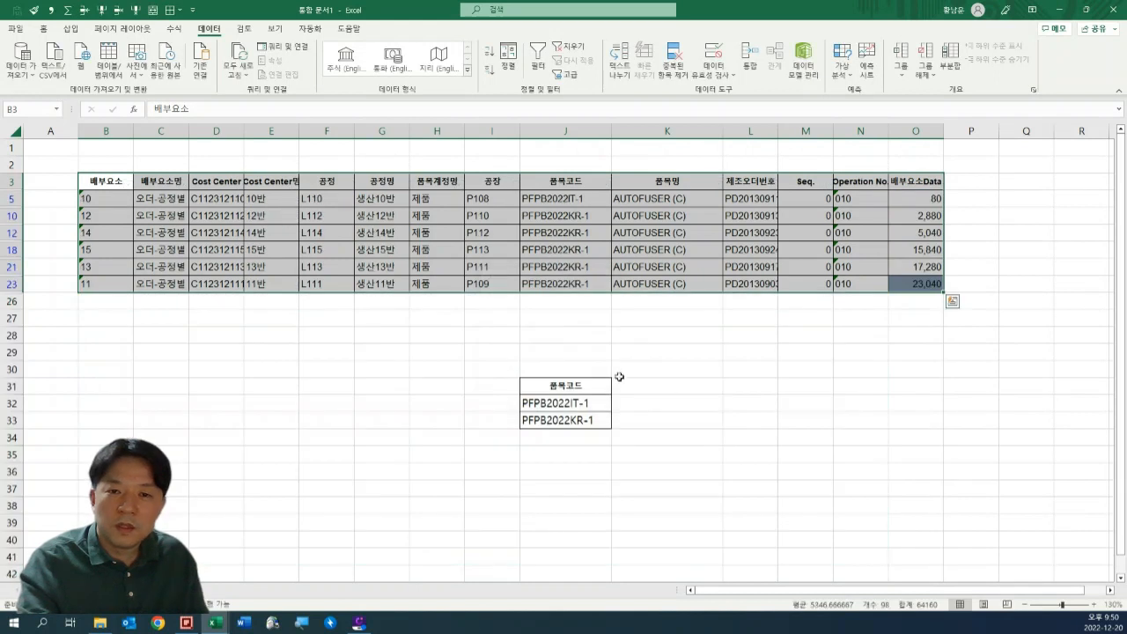
pyautogui.moveTo(568, 427); pyautogui.dragTo(570, 404)
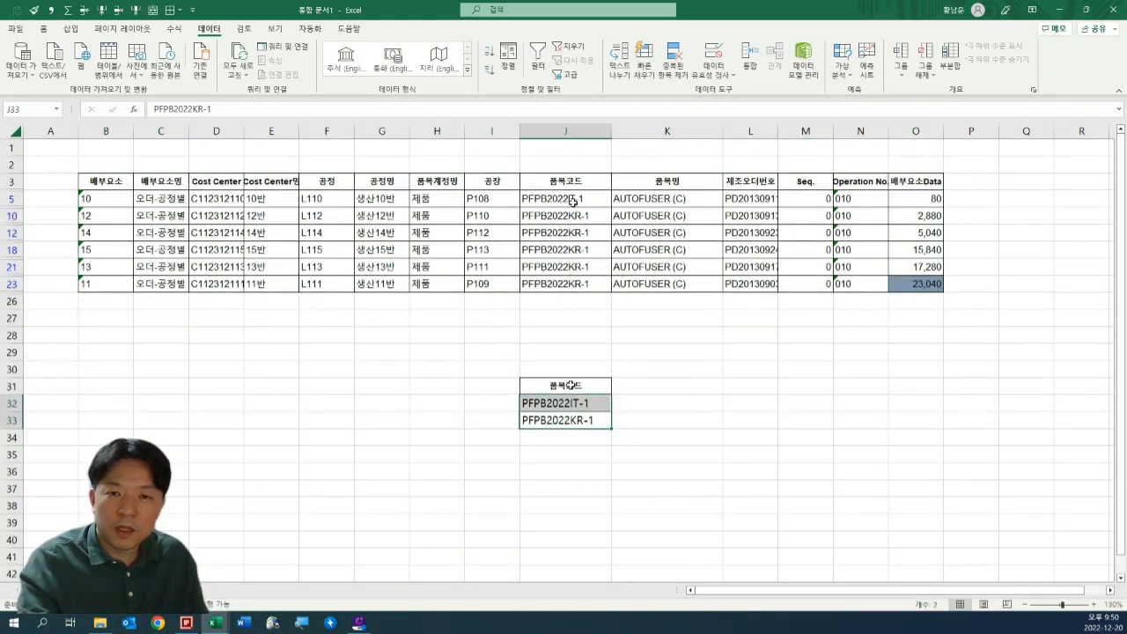
pyautogui.moveTo(573, 201); pyautogui.dragTo(141, 284)
pyautogui.moveTo(96, 286); pyautogui.dragTo(912, 178)
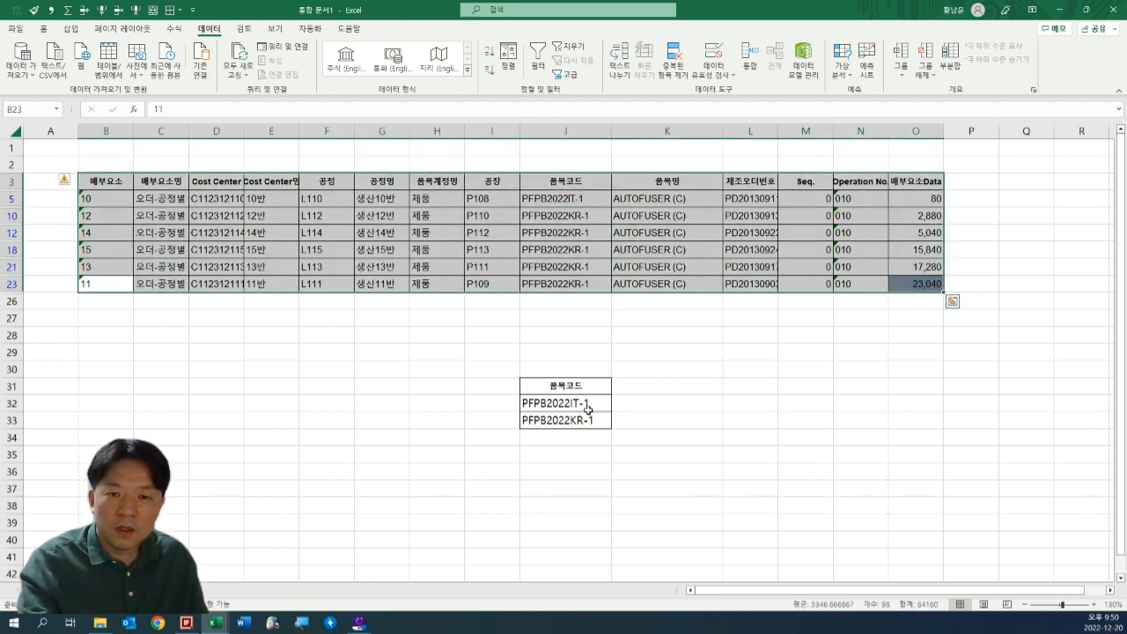
pyautogui.moveTo(587, 410)
pyautogui.mouseDown()
pyautogui.moveTo(588, 433)
pyautogui.moveTo(585, 422)
pyautogui.mouseUp()
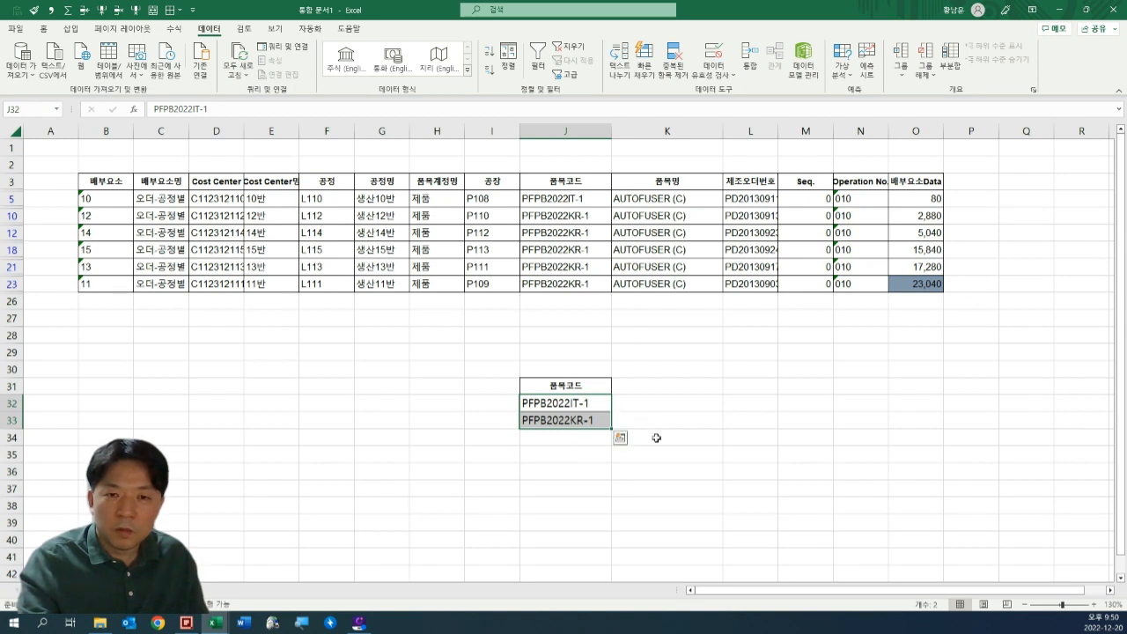
# Enter the wildcard text *FPB* in cell K32 beside the first criteria code.
pyautogui.press('Right')
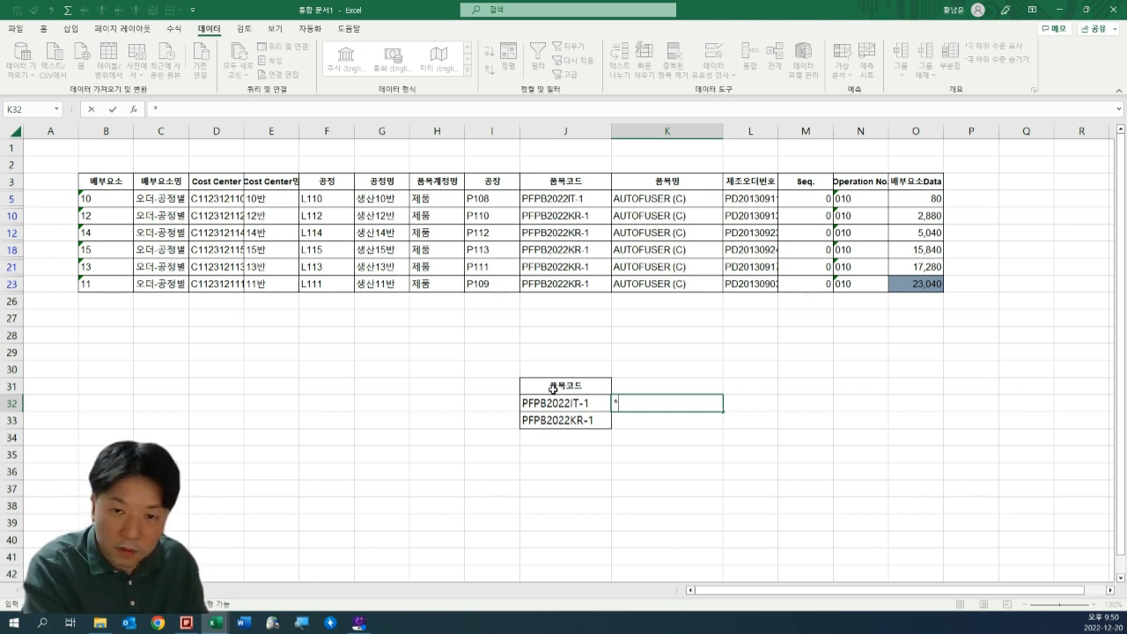
pyautogui.write('ㄹ')
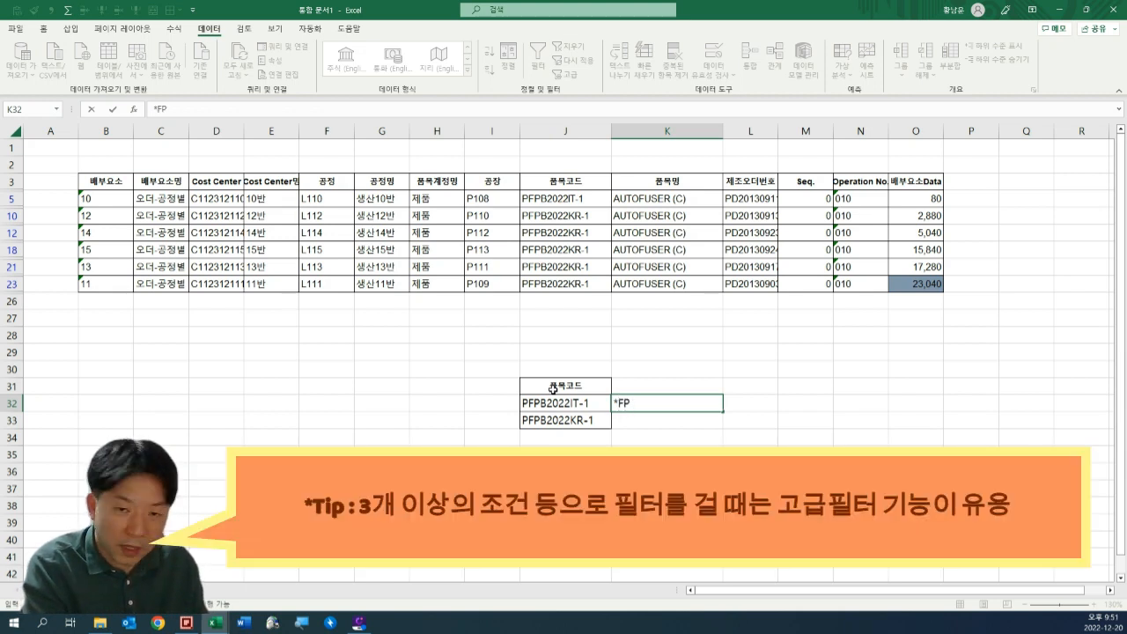
pyautogui.press('Return')
pyautogui.press('Up')
pyautogui.press('F2')
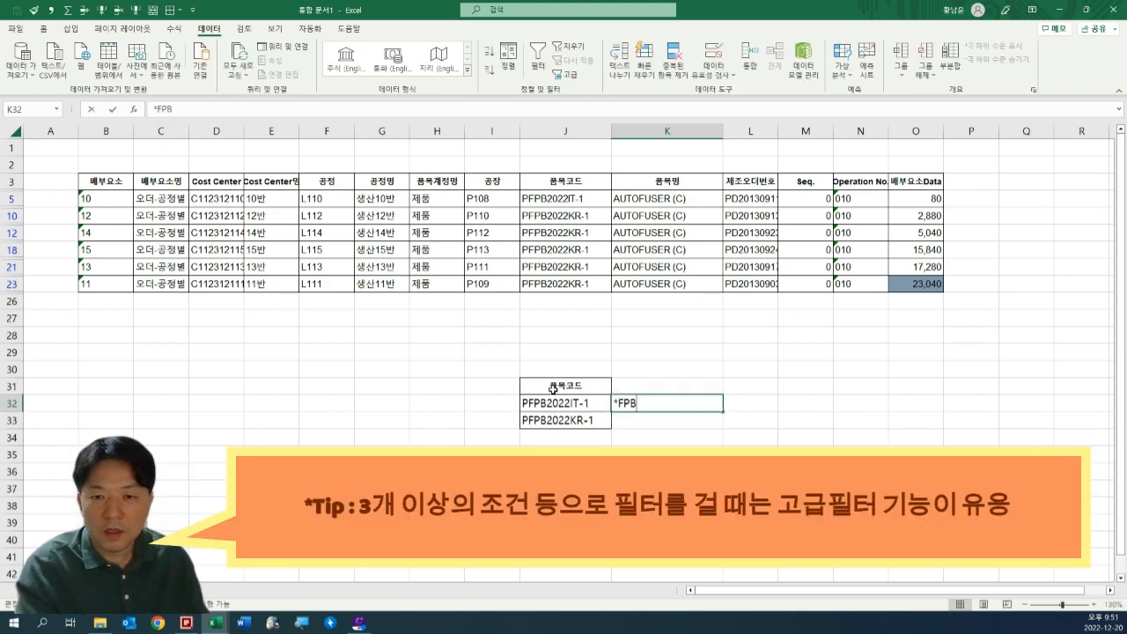
pyautogui.press('Return')
pyautogui.press('Up')
pyautogui.press('Up')
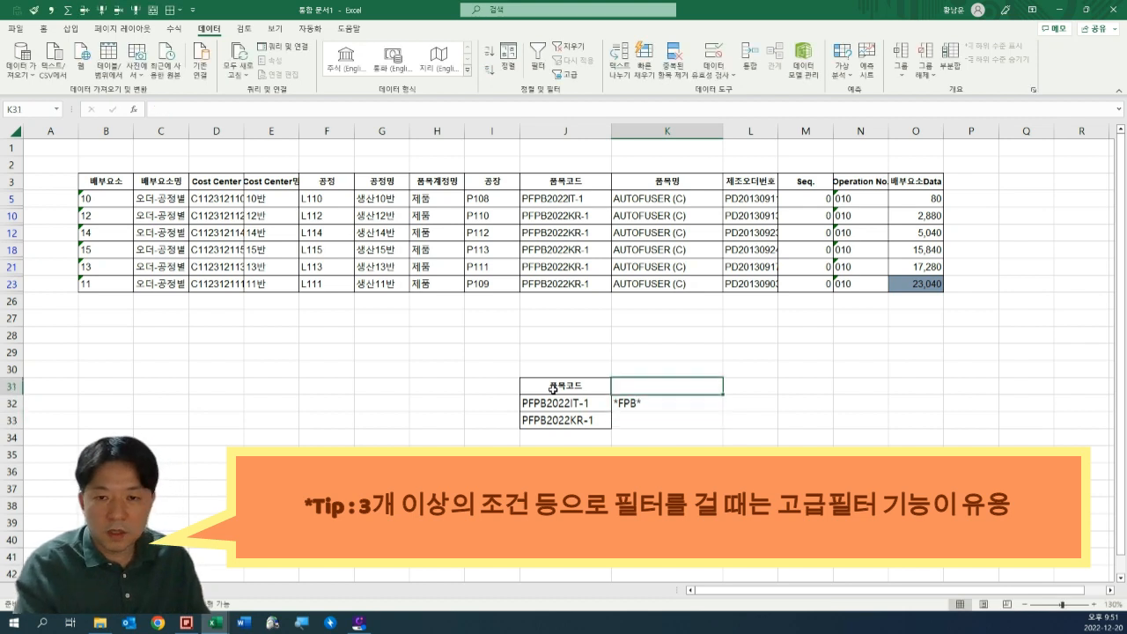
# Inspect the wildcard text in K32 beside the criteria codes and clear it from the cell.
pyautogui.press('Down')
pyautogui.press('F2')
pyautogui.press('Home')
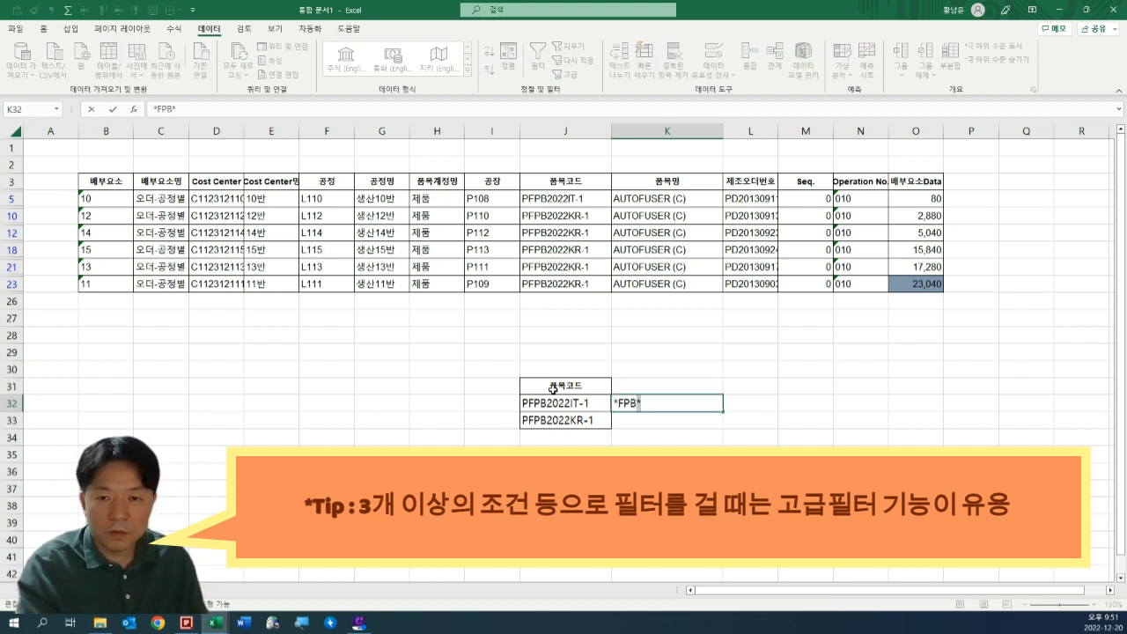
pyautogui.press('Escape')
pyautogui.press('Left')
pyautogui.press('Left')
pyautogui.press('Left')
pyautogui.press('Right')
pyautogui.press('Right')
pyautogui.press('Right')
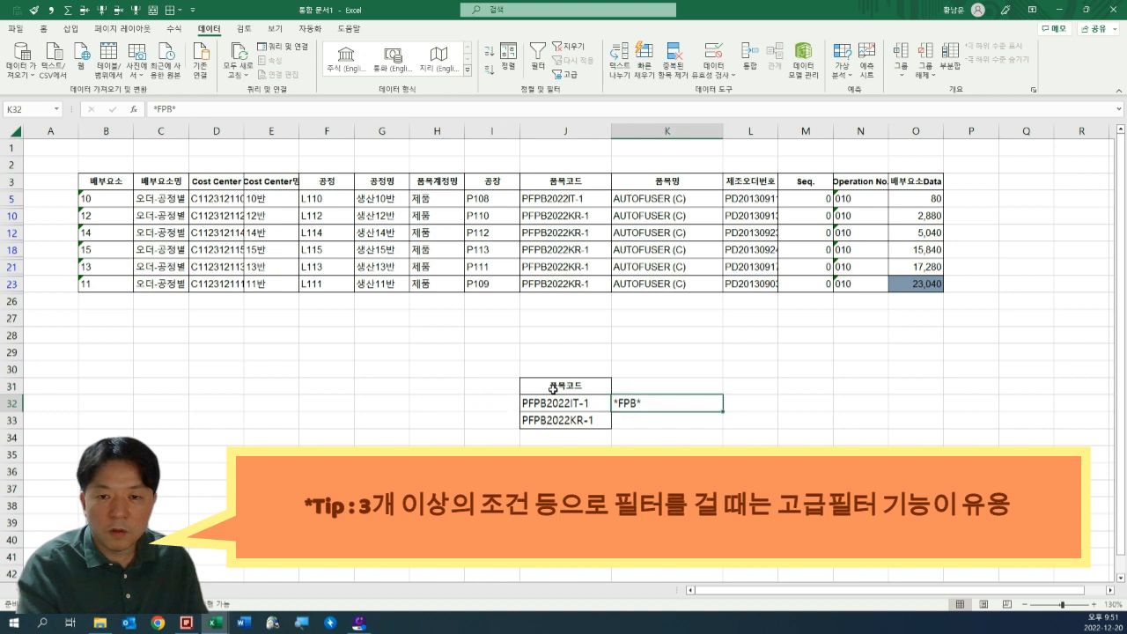
pyautogui.press('Left')
pyautogui.press('Down')
pyautogui.press('Up')
pyautogui.press('Right')
pyautogui.press('Delete')
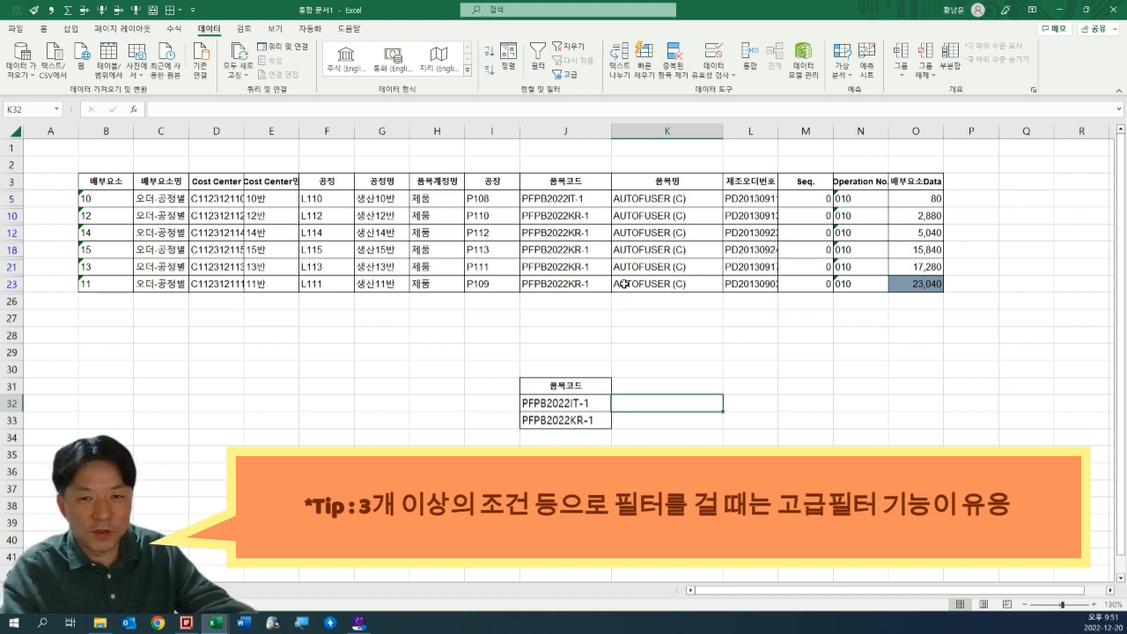
# Undo the recent formatting changes to the criteria range and redo them.
pyautogui.moveTo(606, 385); pyautogui.dragTo(695, 426)
pyautogui.click(695, 426)
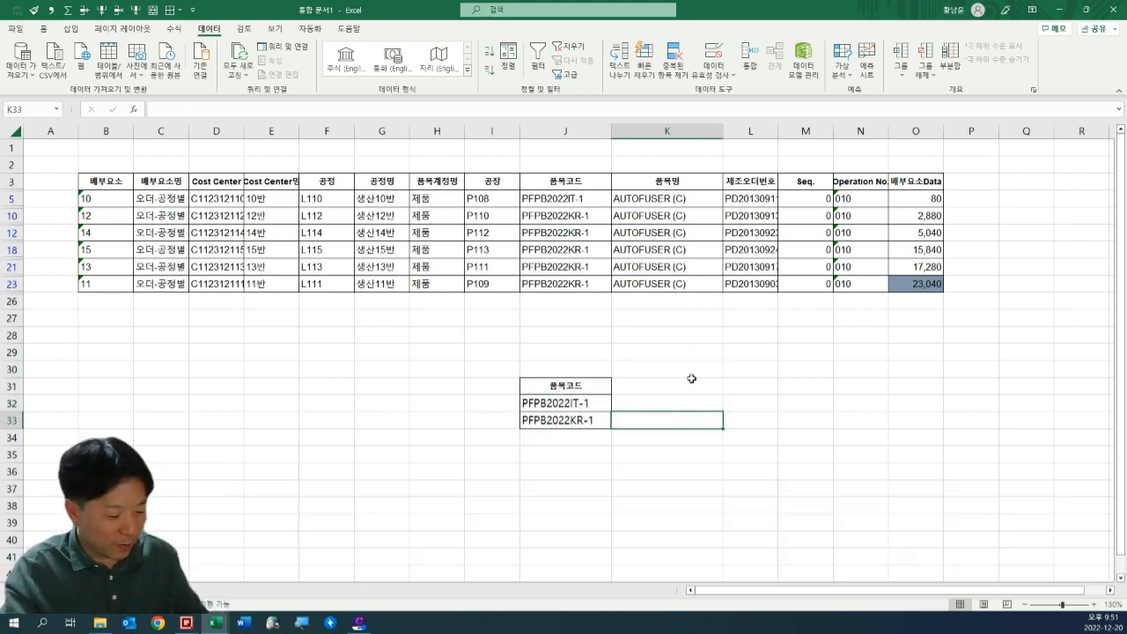
pyautogui.hotkey('ctrl', 'z')
pyautogui.hotkey('ctrl', 'z')
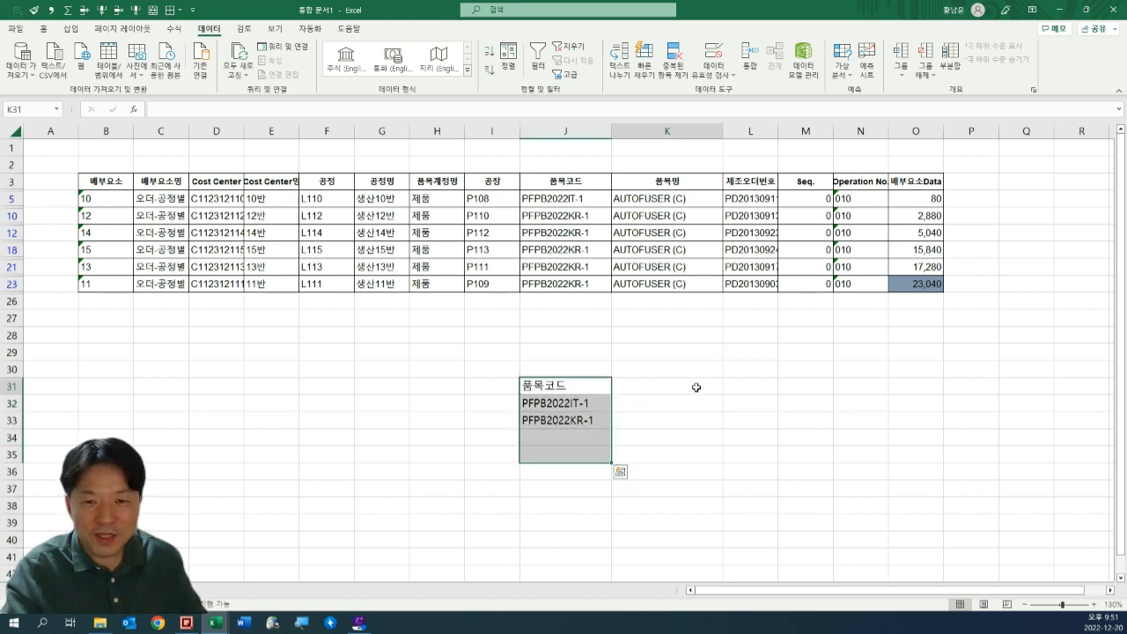
pyautogui.click(682, 408)
pyautogui.hotkey('ctrl', 'y')
pyautogui.hotkey('ctrl', 'y')
pyautogui.click(764, 383)
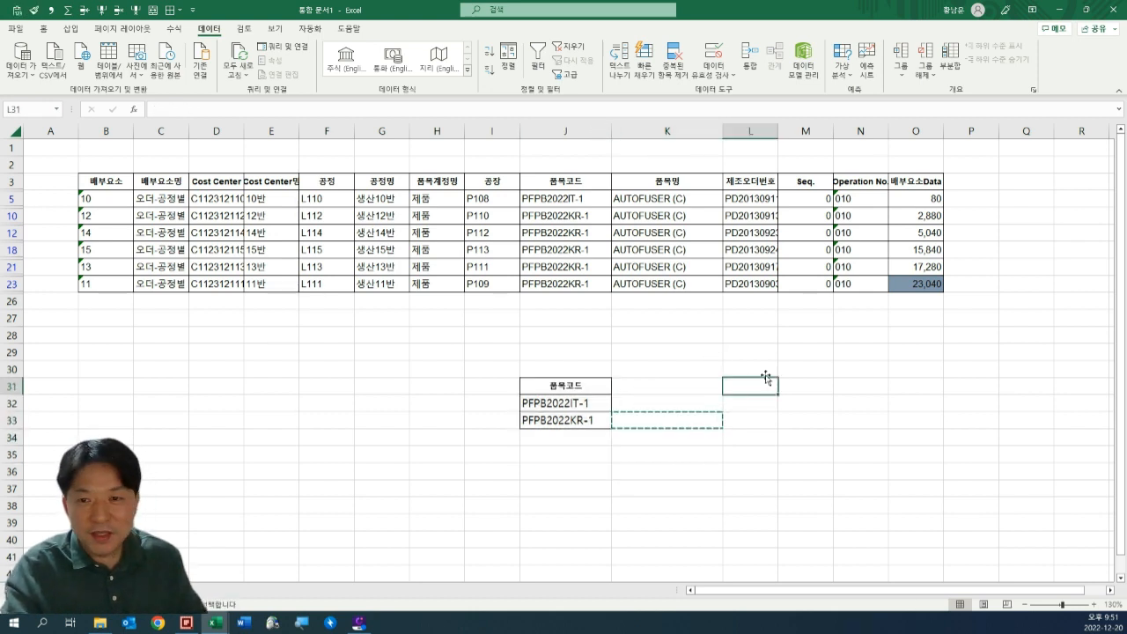
pyautogui.moveTo(118, 179); pyautogui.dragTo(916, 286)
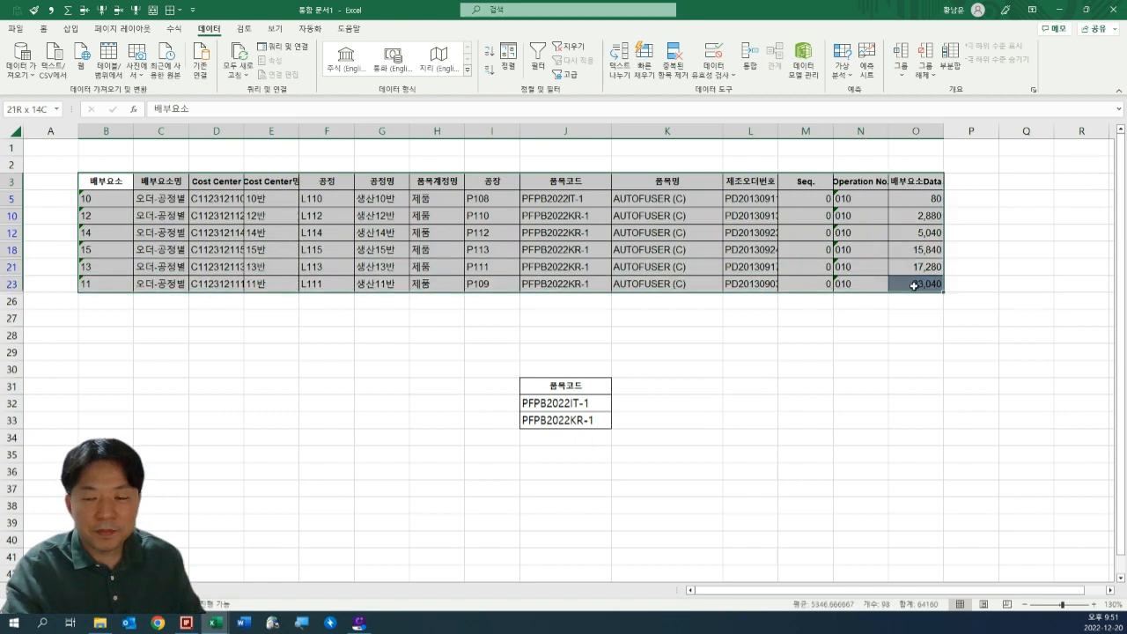
pyautogui.click(758, 370)
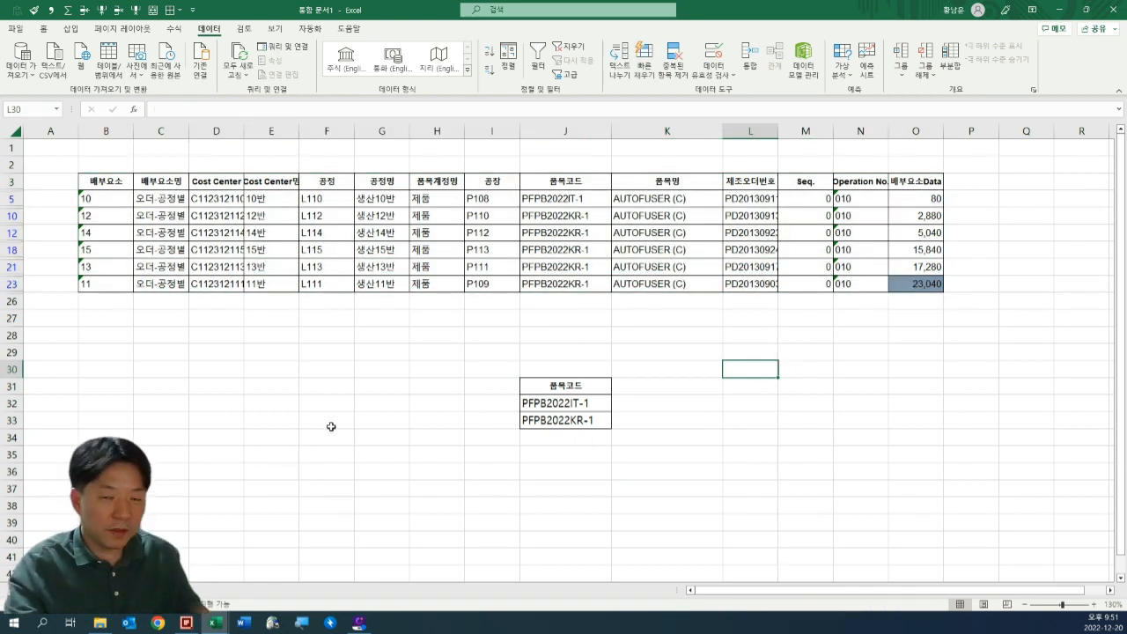
pyautogui.click(408, 468)
# Switch to the 엑셀실무교육자료 workbook and bring up the <EXCEL Study> contents sheet at its filter and 이동 topics.
pyautogui.moveTo(213, 623)
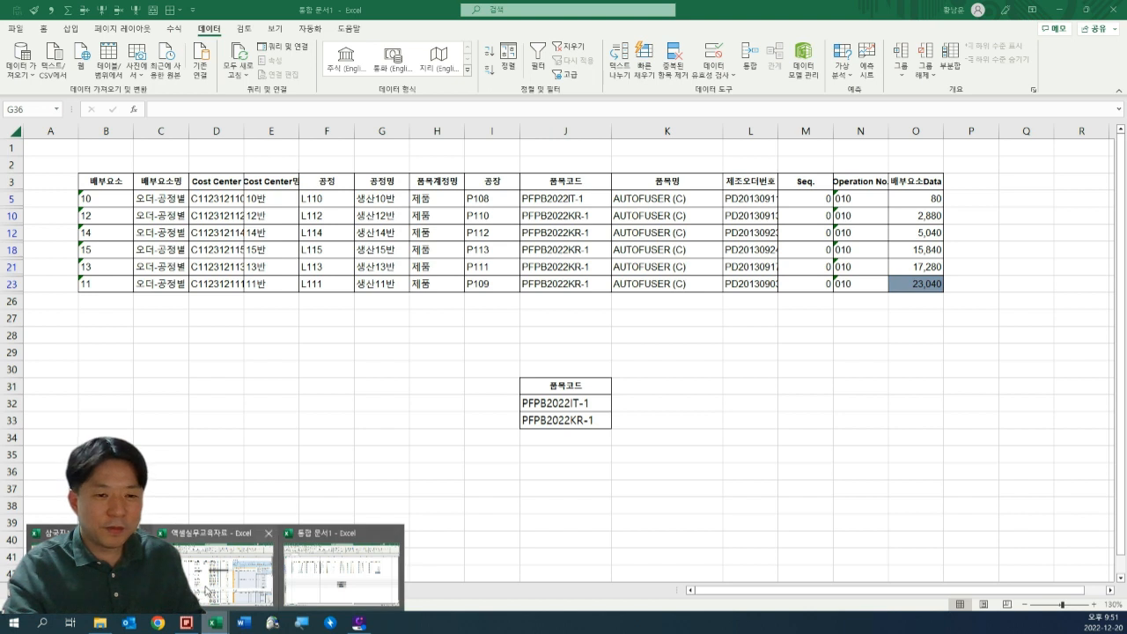
pyautogui.click(220, 572)
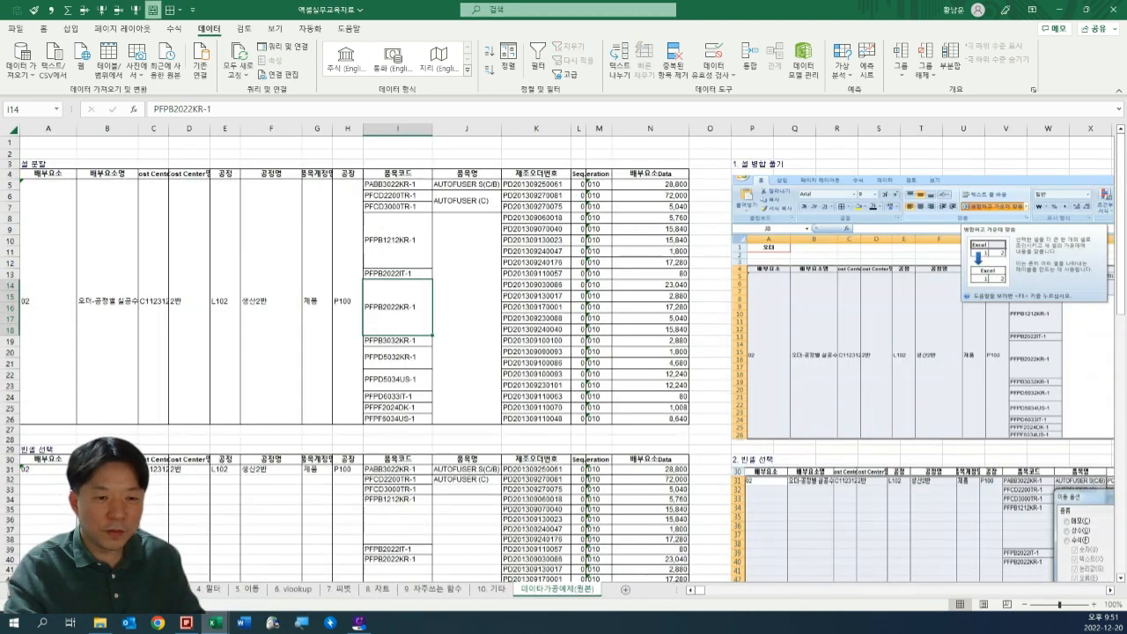
pyautogui.click(15, 590)
pyautogui.click(15, 590)
pyautogui.click(65, 590)
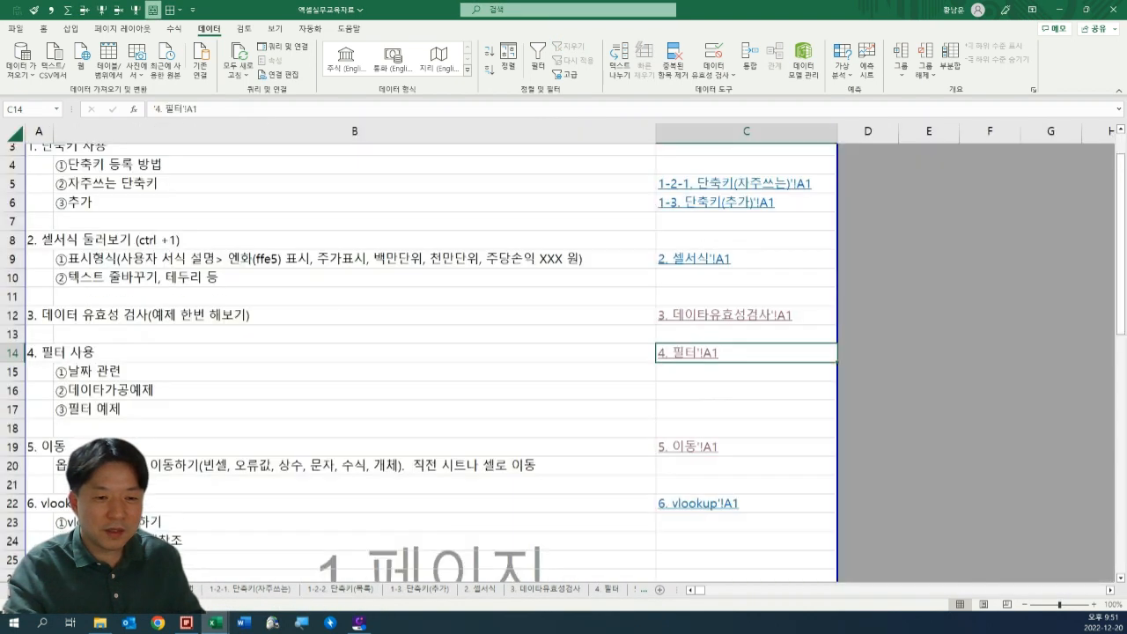
pyautogui.scroll(2, 117, 333)
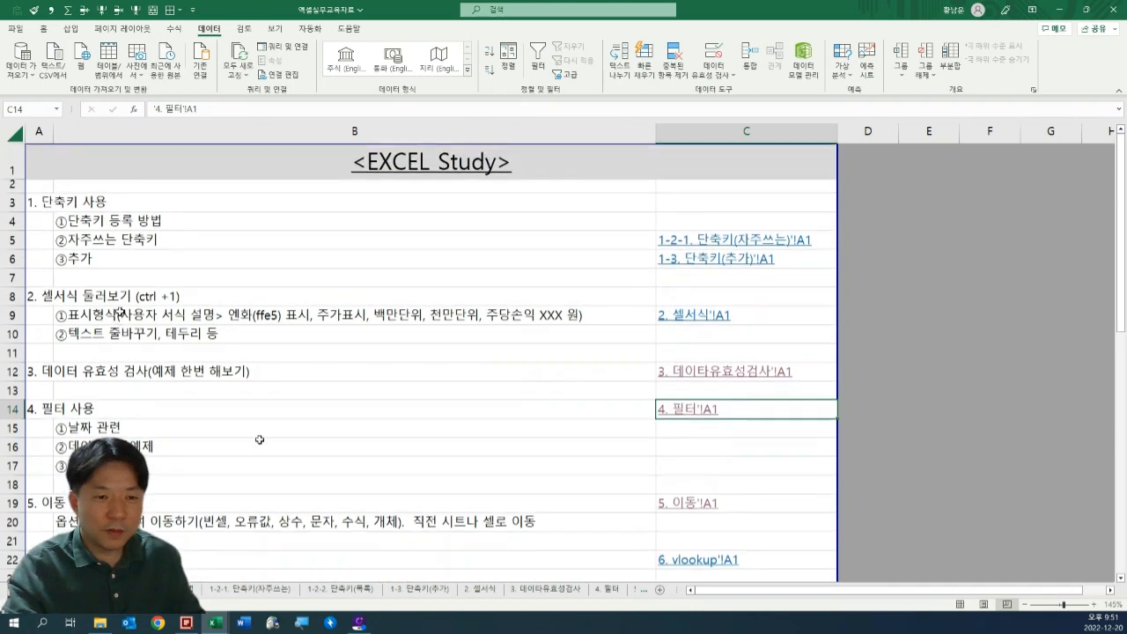
pyautogui.scroll(-1, 176, 410)
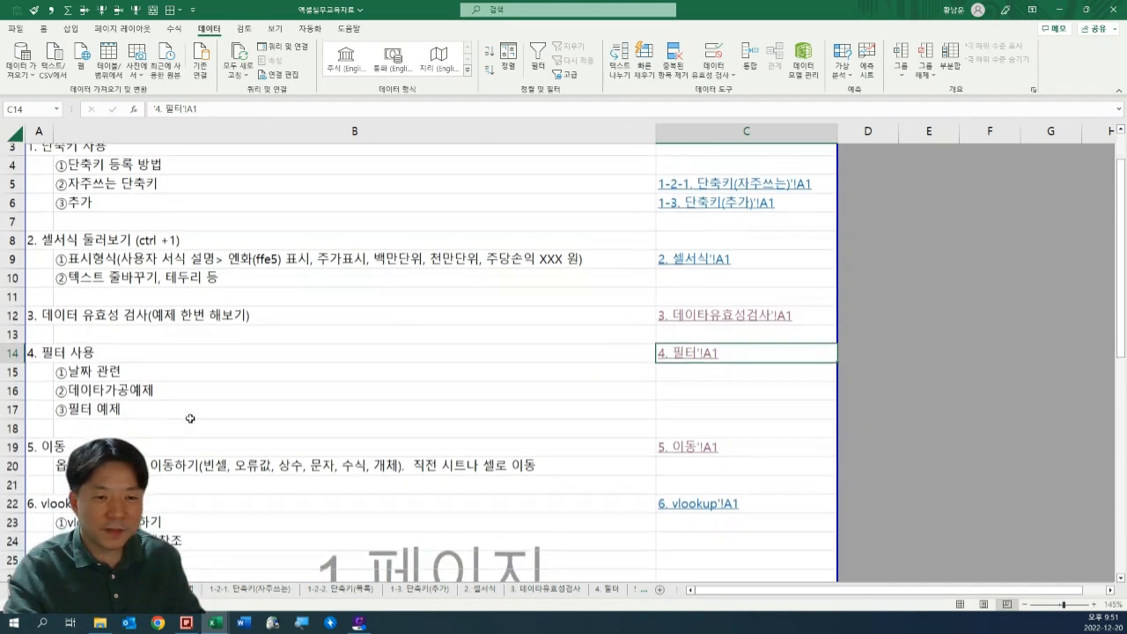
# Open the 5. 이동 sheet from the contents list and examine the pictured 이동 옵션 choices.
pyautogui.click(361, 465)
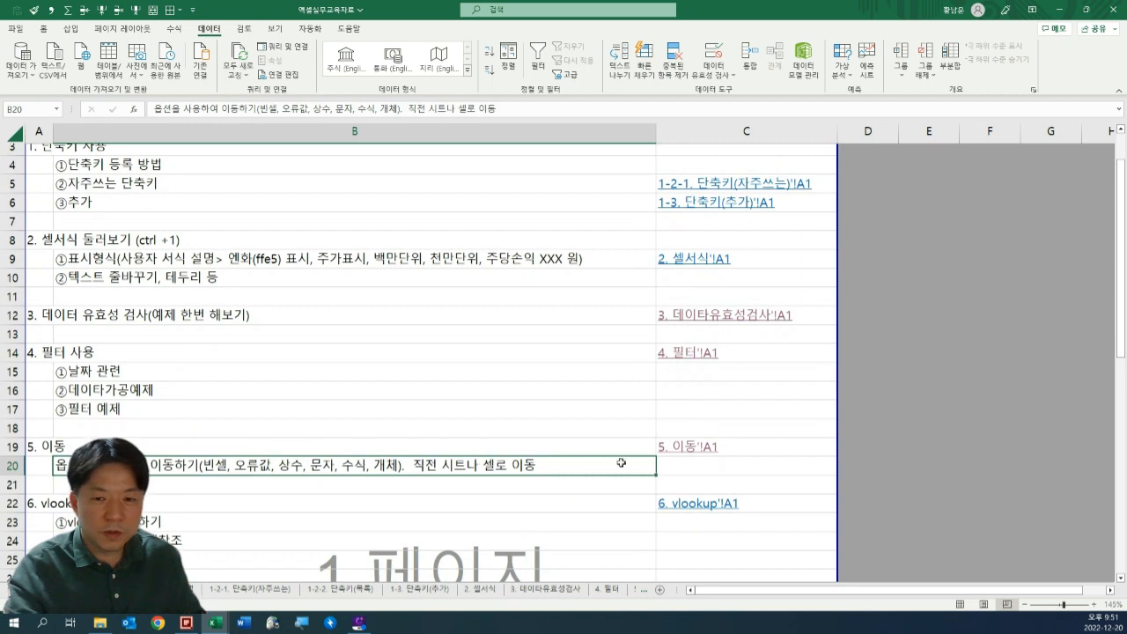
pyautogui.click(687, 446)
pyautogui.click(515, 291)
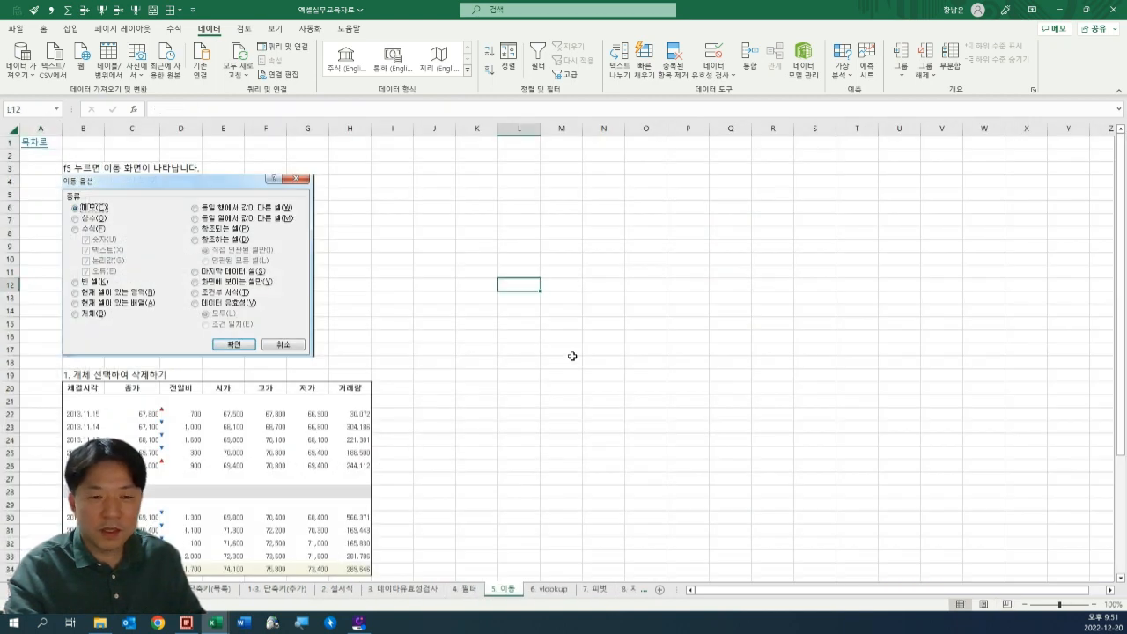
pyautogui.keyDown('ctrl'); pyautogui.scroll(4, 562, 385); pyautogui.keyUp('ctrl')
pyautogui.keyDown('ctrl'); pyautogui.scroll(1, 581, 380); pyautogui.keyUp('ctrl')
pyautogui.scroll(3, 581, 380)
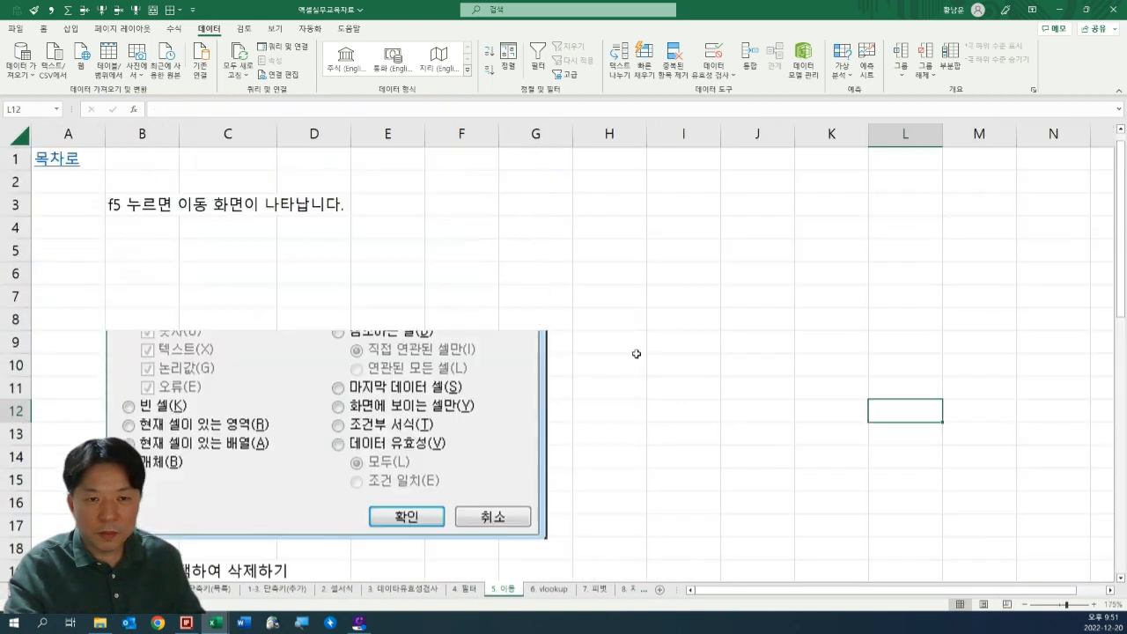
pyautogui.keyDown('ctrl'); pyautogui.scroll(-1, 575, 359); pyautogui.keyUp('ctrl')
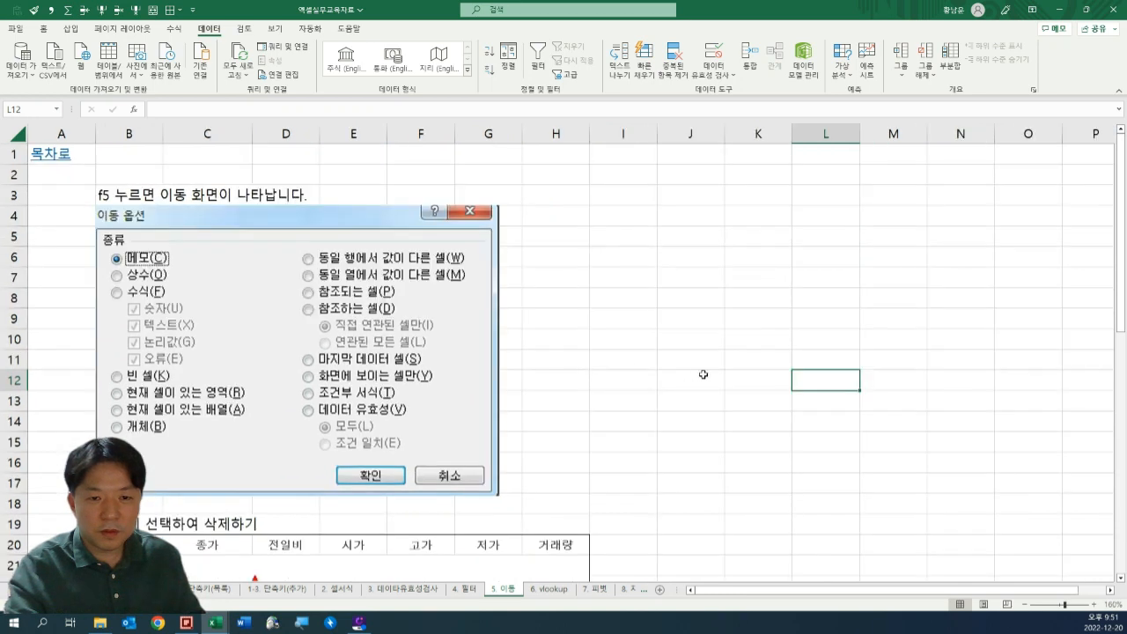
pyautogui.click(691, 376)
pyautogui.keyDown('ctrl'); pyautogui.scroll(3, 584, 378); pyautogui.keyUp('ctrl')
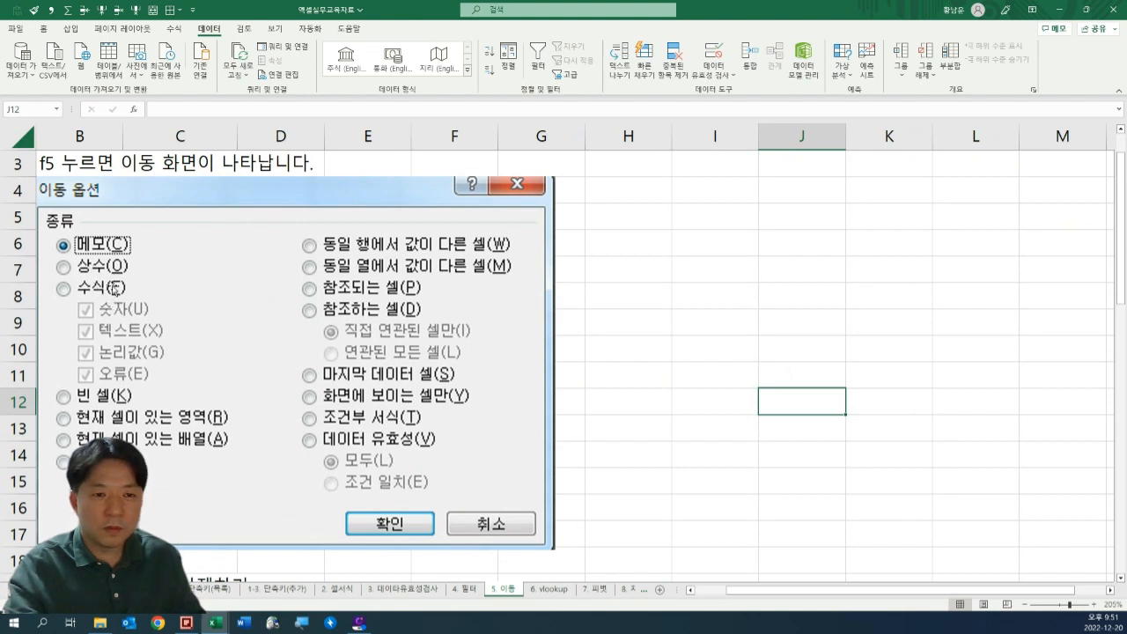
pyautogui.click(797, 269)
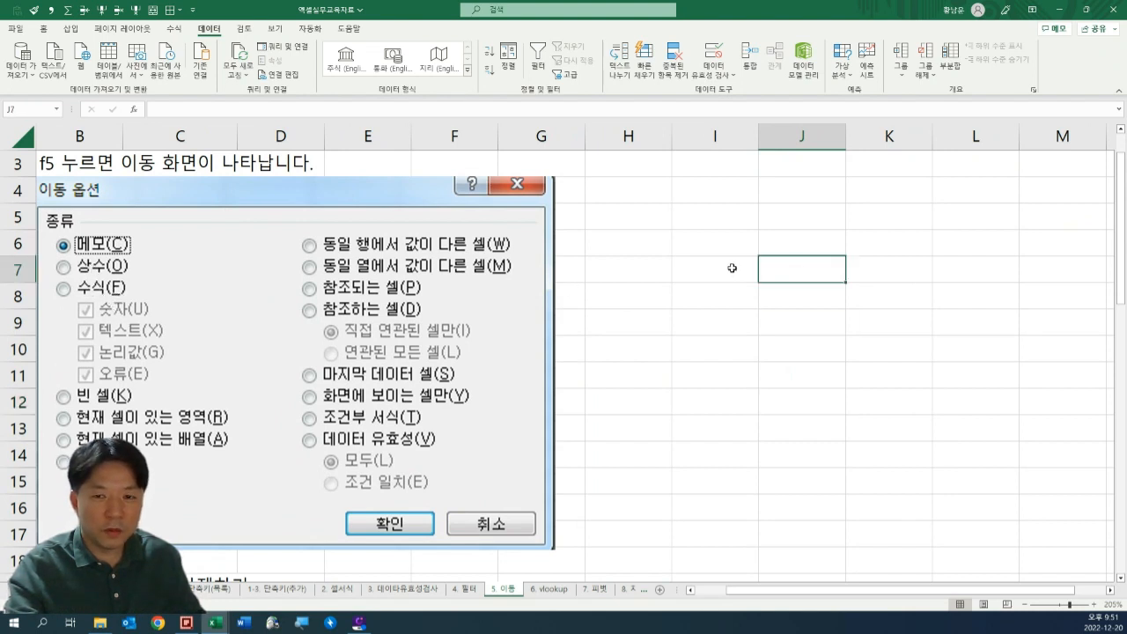
# Enter the formula =1+2 in cell I7 and reopen the cell to show it.
pyautogui.click(731, 269)
pyautogui.write('=1')
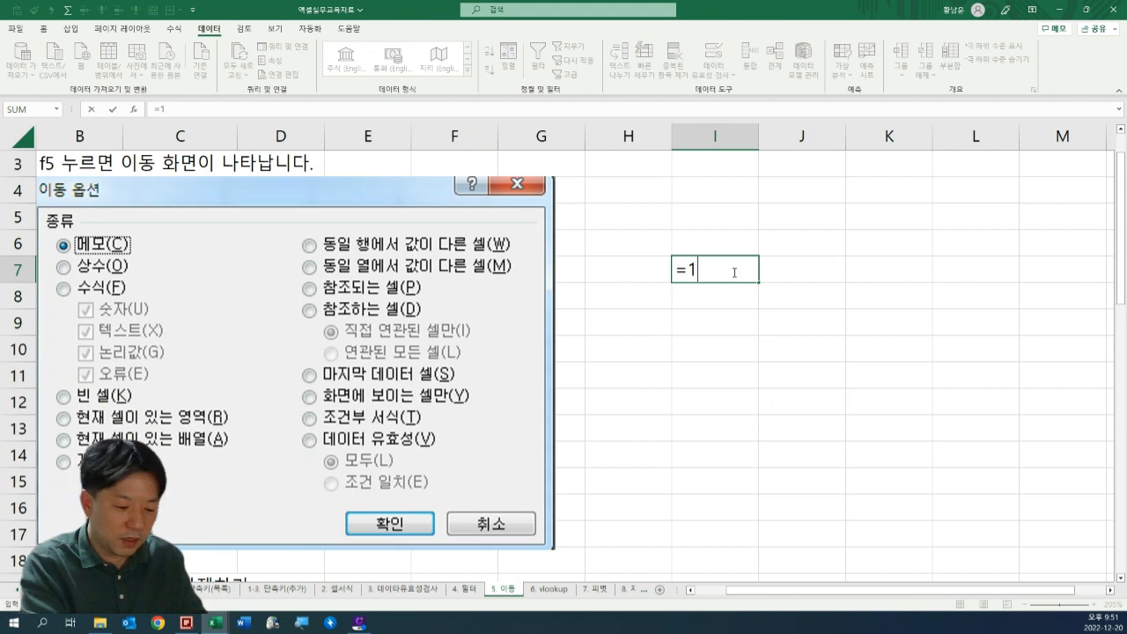
pyautogui.write('+2')
pyautogui.press('Return')
pyautogui.doubleClick(735, 272)
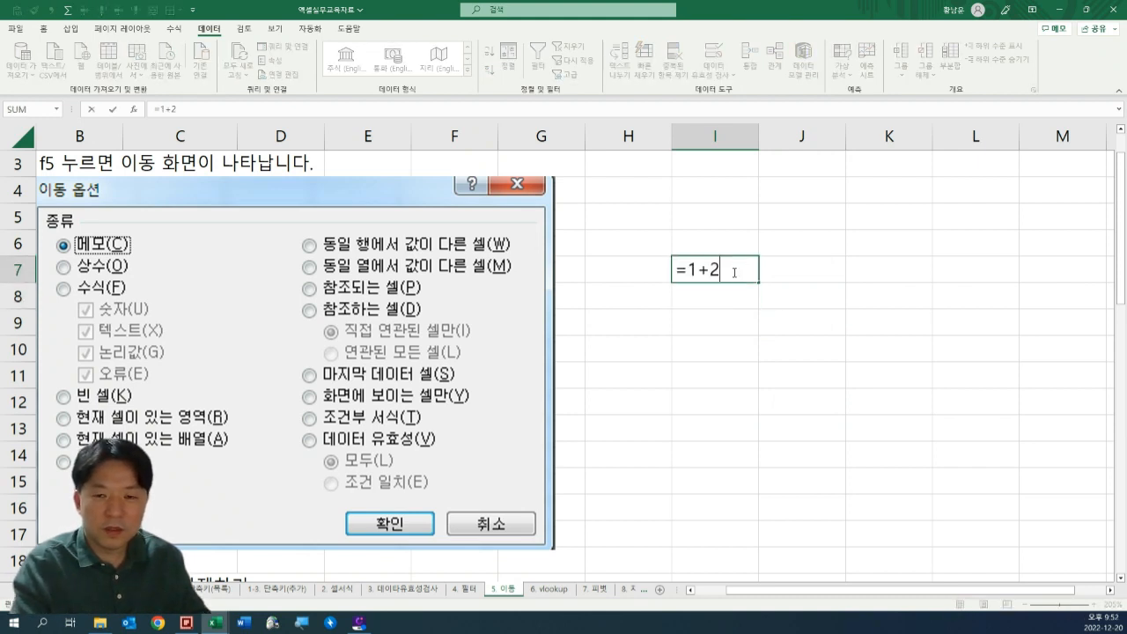
# Enter the constants 1 in cell I5 and 2 in cell I6.
pyautogui.hotkey('shift', 'Return')
pyautogui.press('Up')
pyautogui.write('1')
pyautogui.press('Return')
pyautogui.write('2')
pyautogui.press('Return')
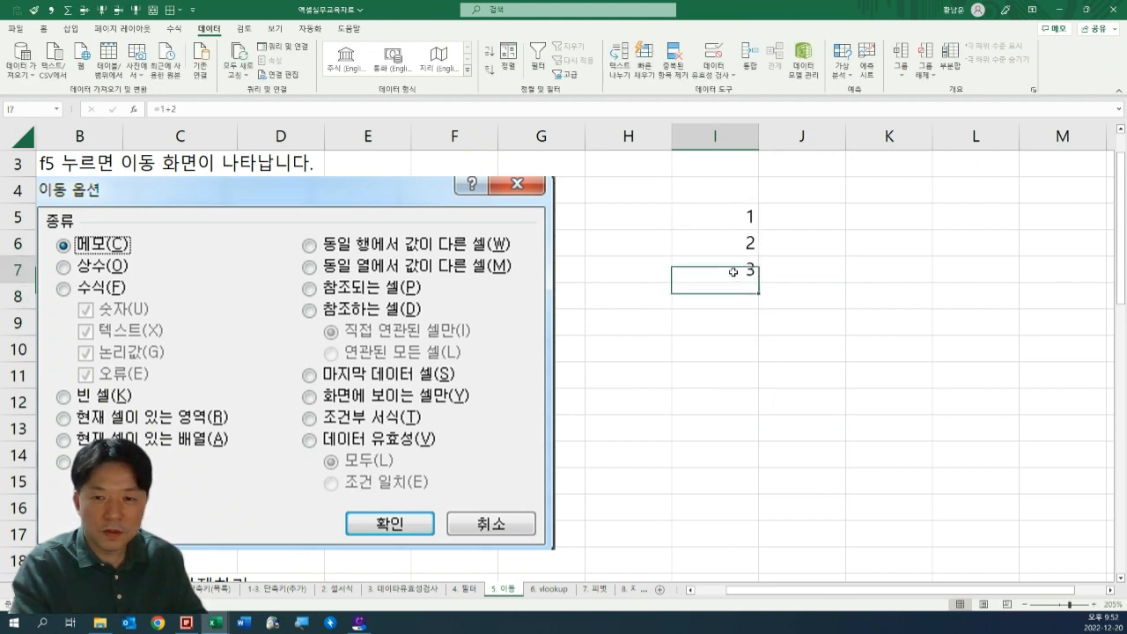
# Replace the content of I7 with the formula =I5+I6 and inspect its cell references.
pyautogui.write('=')
pyautogui.press('Up')
pyautogui.press('Up')
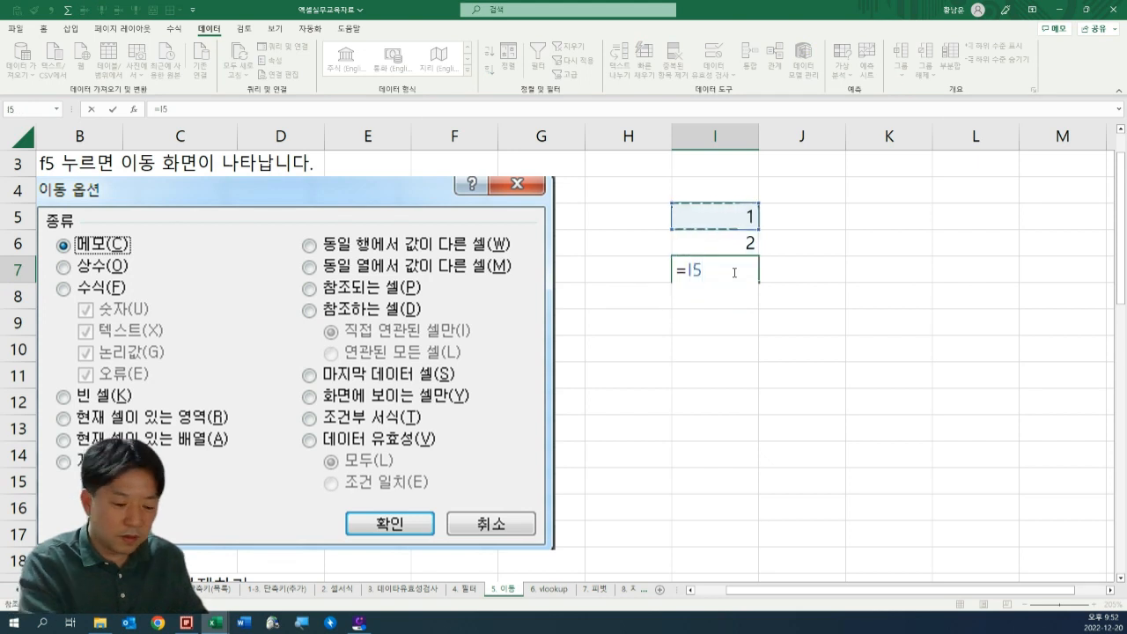
pyautogui.write('+')
pyautogui.press('Up')
pyautogui.press('Return')
pyautogui.doubleClick(731, 274)
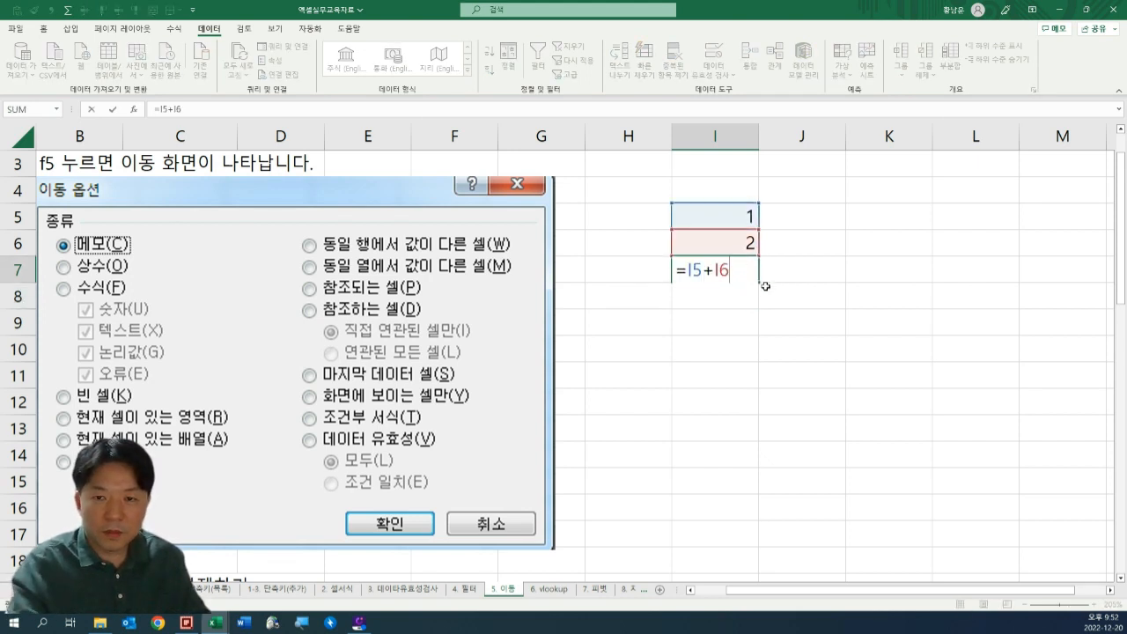
pyautogui.press('Escape')
# Replace the content of I7 with the formula =SUM(I5:I6) and reopen the cell to inspect its referenced range.
pyautogui.write('=su')
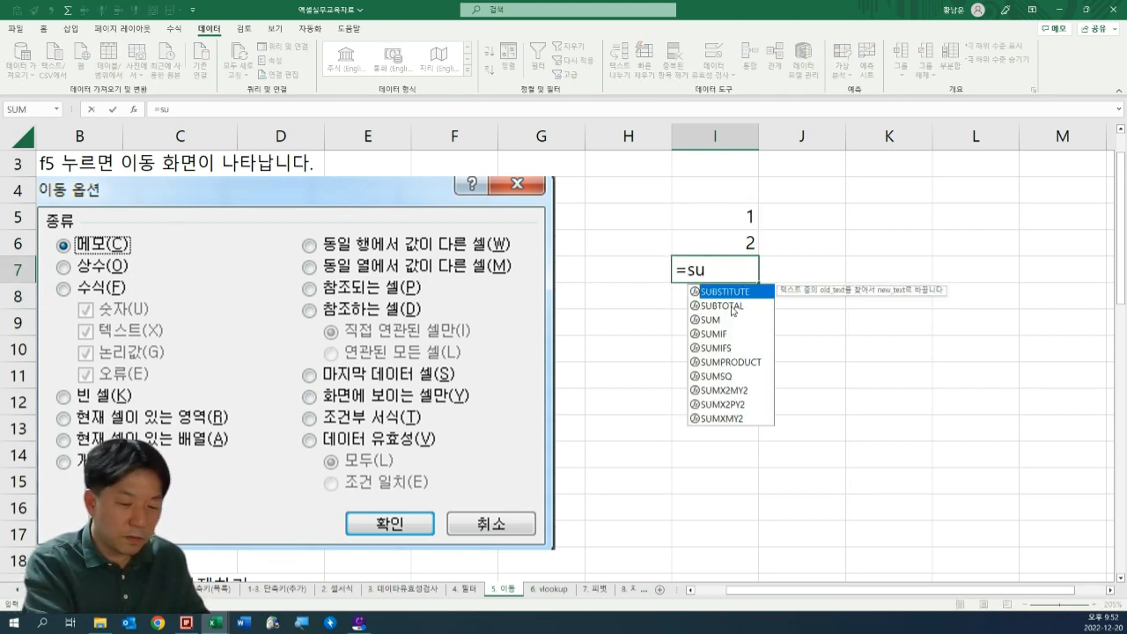
pyautogui.write('m(')
pyautogui.press('Up')
pyautogui.hotkey('shift', 'Up')
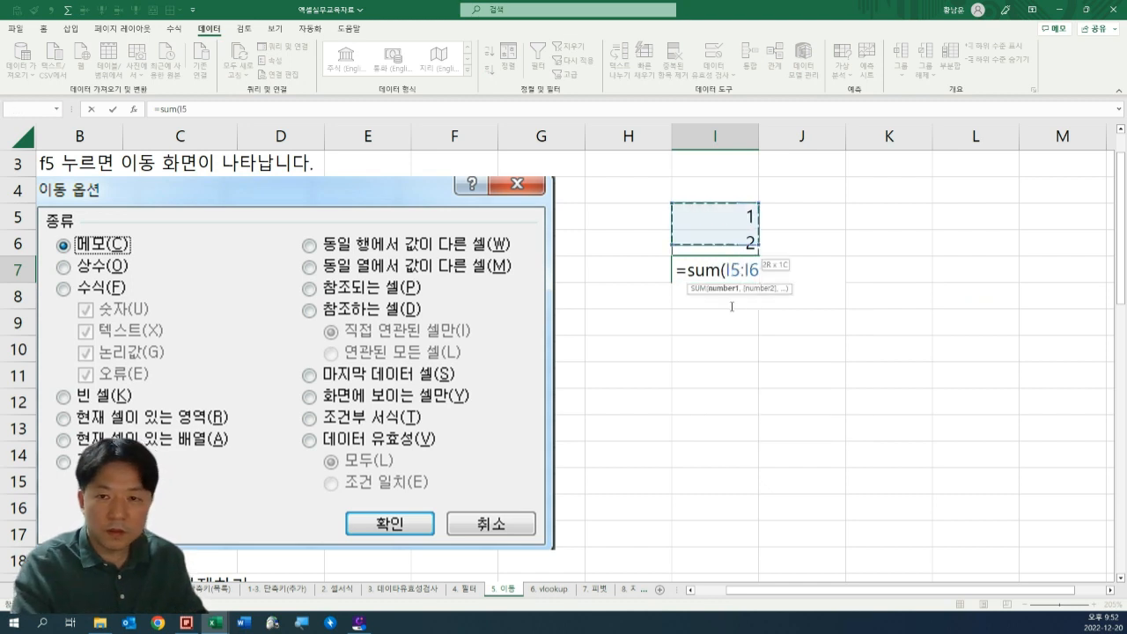
pyautogui.write(')')
pyautogui.hotkey('ctrl', 'Return')
pyautogui.press('F2')
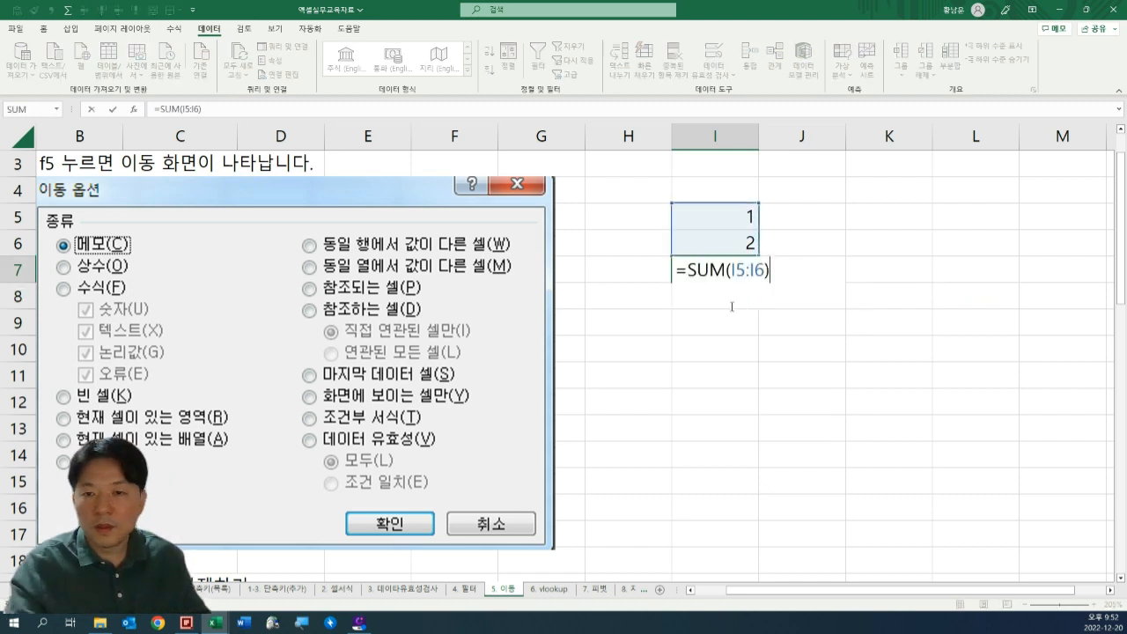
pyautogui.press('Escape')
# Select all formula cells on the sheet with Go To Special, using 수식 with 숫자, 텍스트, 논리값 and 오류 included.
pyautogui.click(831, 273)
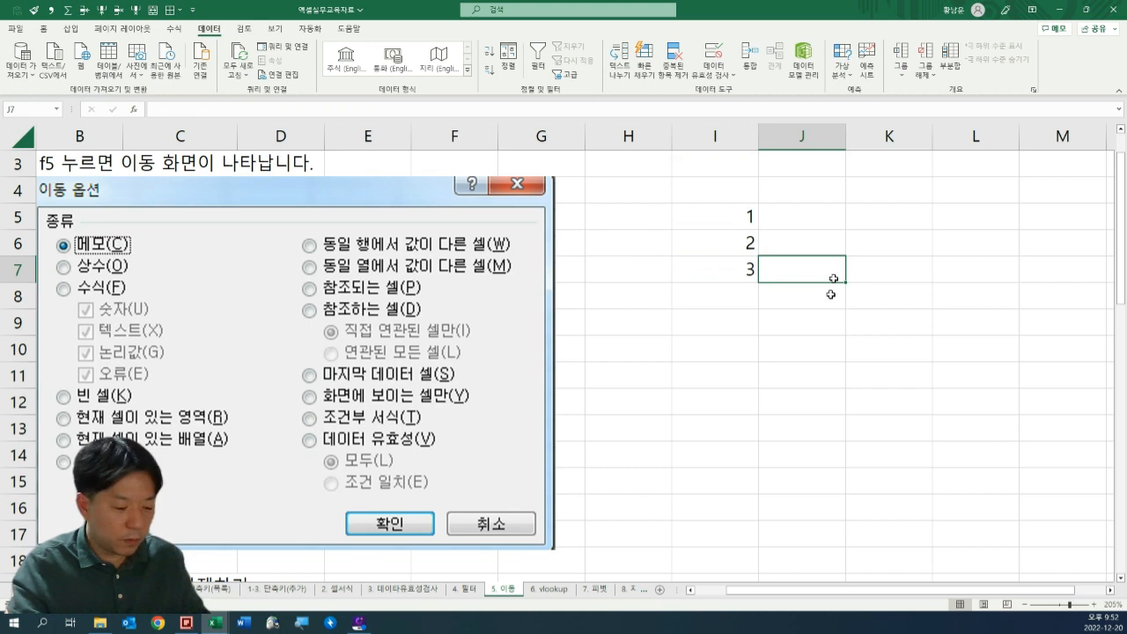
pyautogui.press('F5')
pyautogui.click(488, 424)
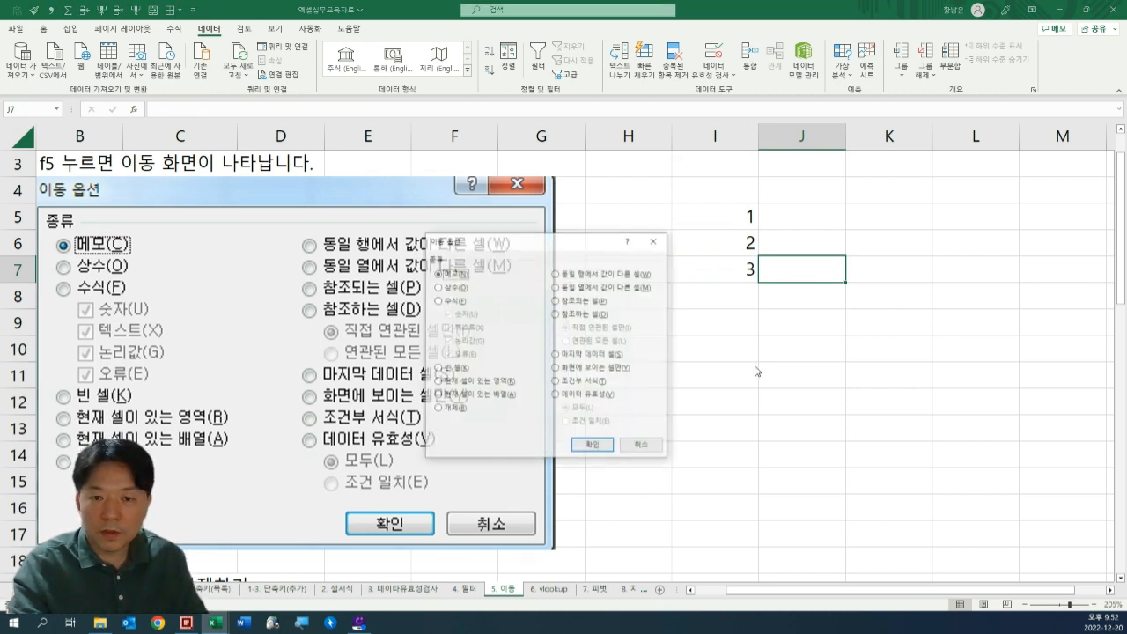
pyautogui.click(450, 302)
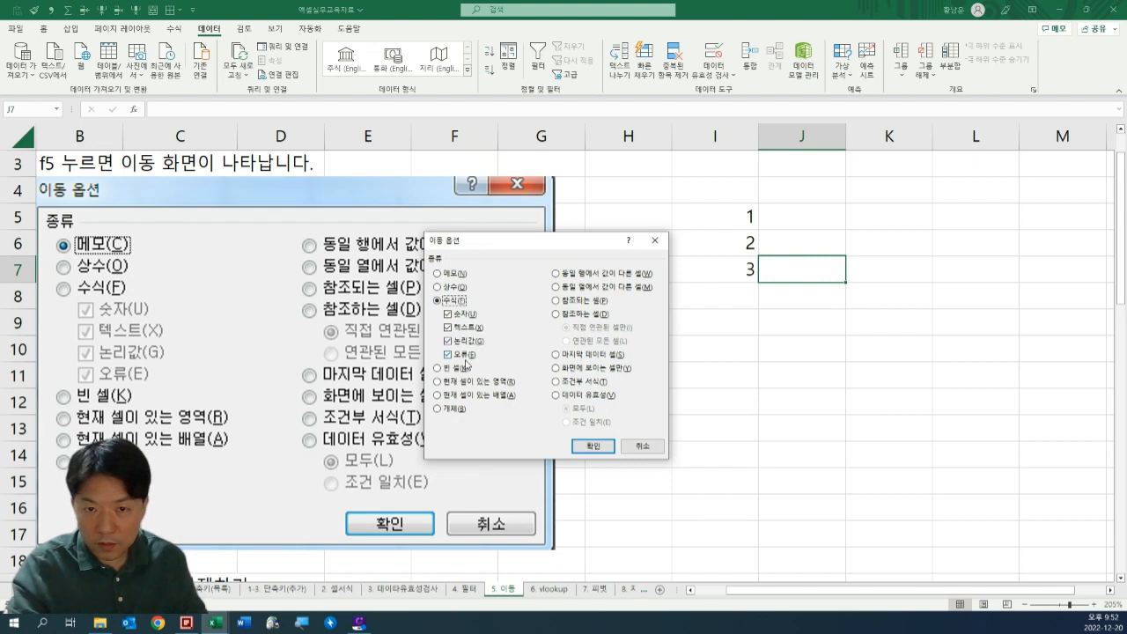
pyautogui.click(593, 446)
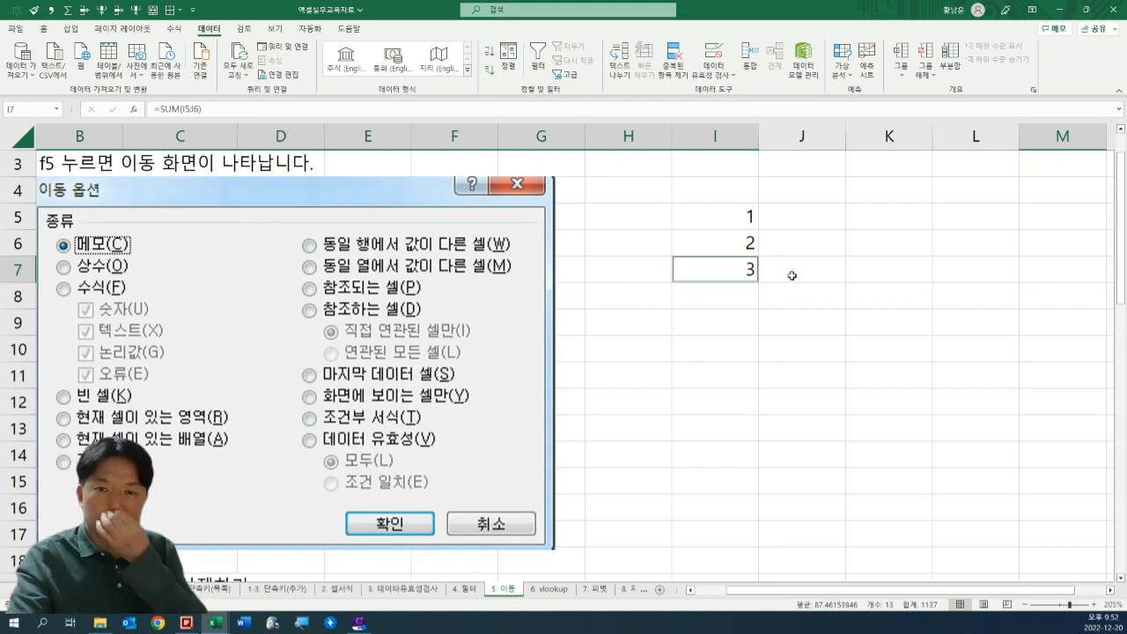
# Apply the blue-grey fill colour to the selected formula cells and check the formula cell I7.
pyautogui.click(43, 28)
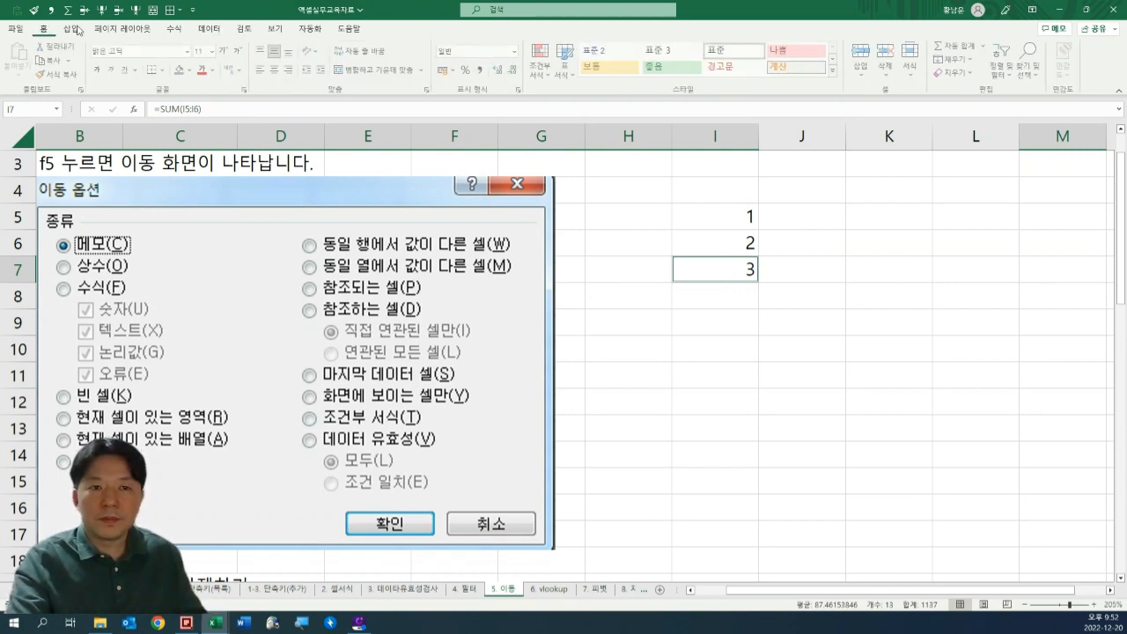
pyautogui.click(182, 70)
pyautogui.click(745, 270)
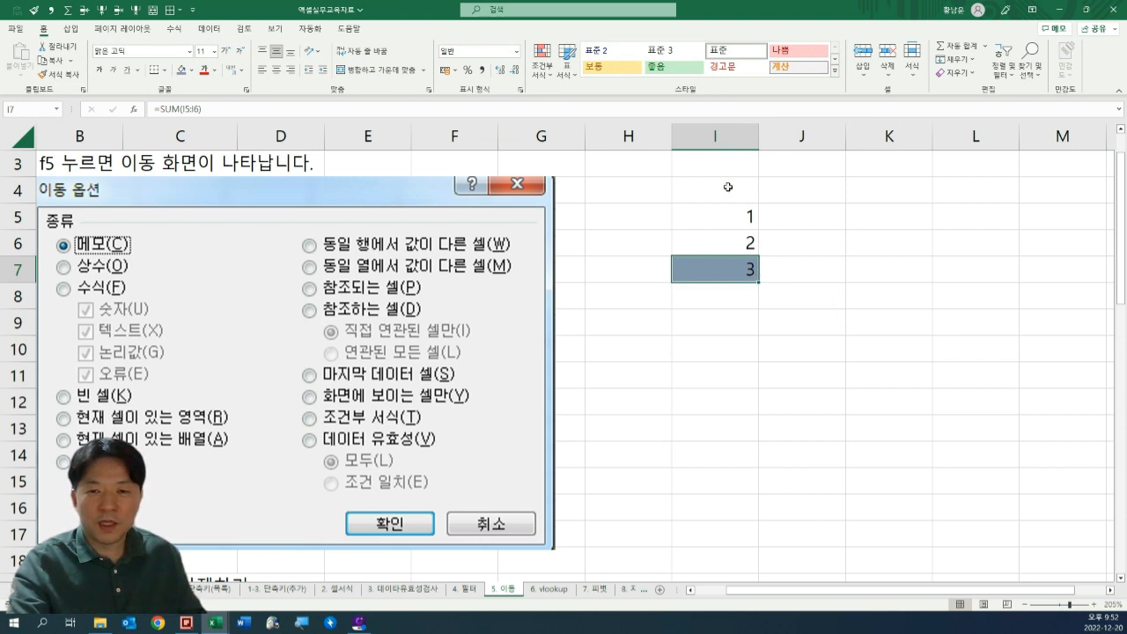
pyautogui.click(790, 292)
pyautogui.click(715, 277)
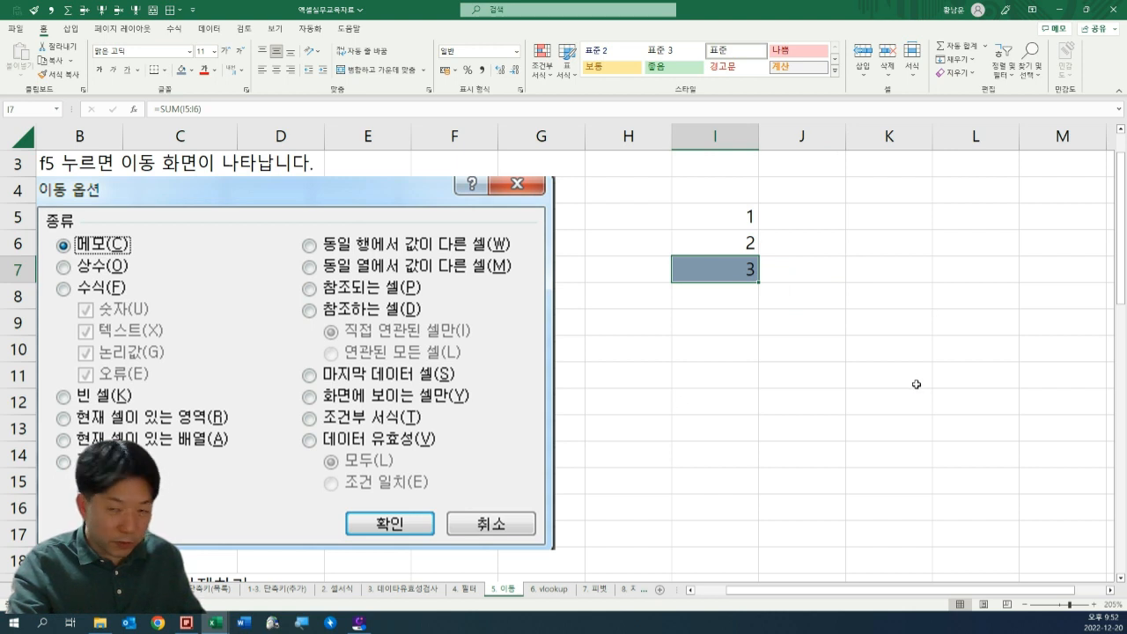
# Toggle the sheet between showing formulas and showing results to compare the display of cells I5 to I7.
pyautogui.hotkey('ctrl', '`')
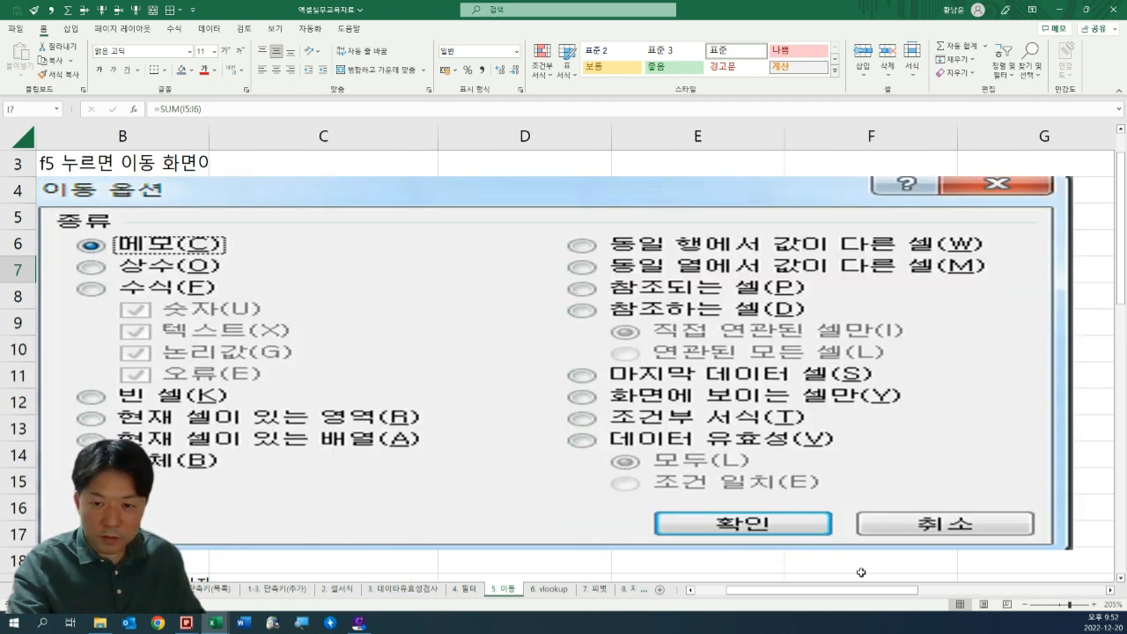
pyautogui.moveTo(850, 597); pyautogui.dragTo(986, 597)
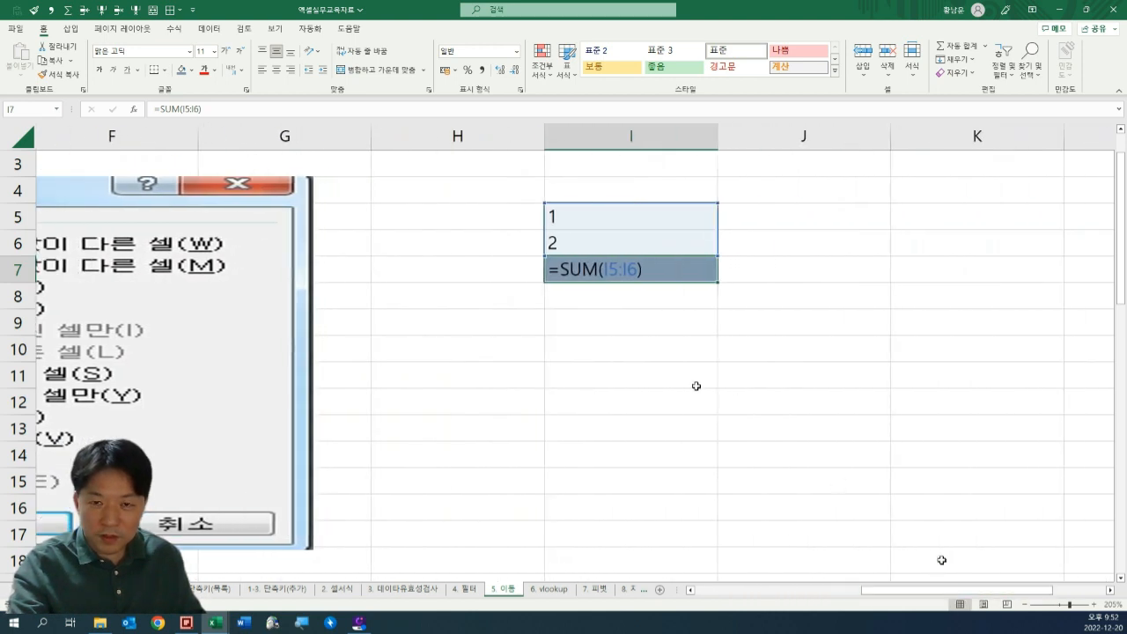
pyautogui.scroll(1, 696, 386)
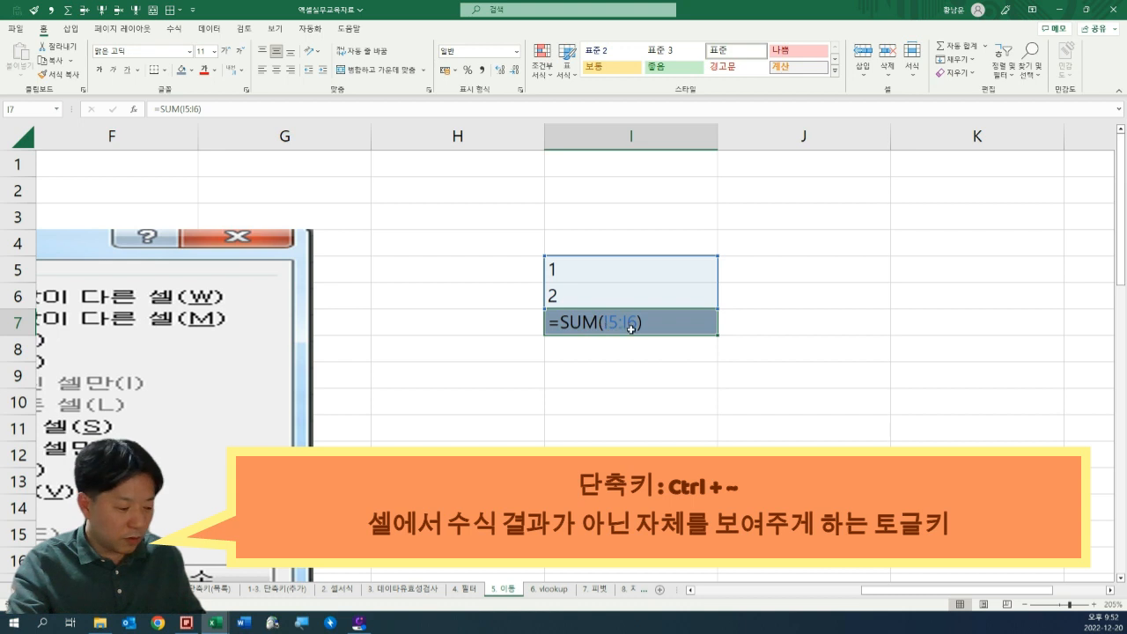
pyautogui.hotkey('ctrl', '`')
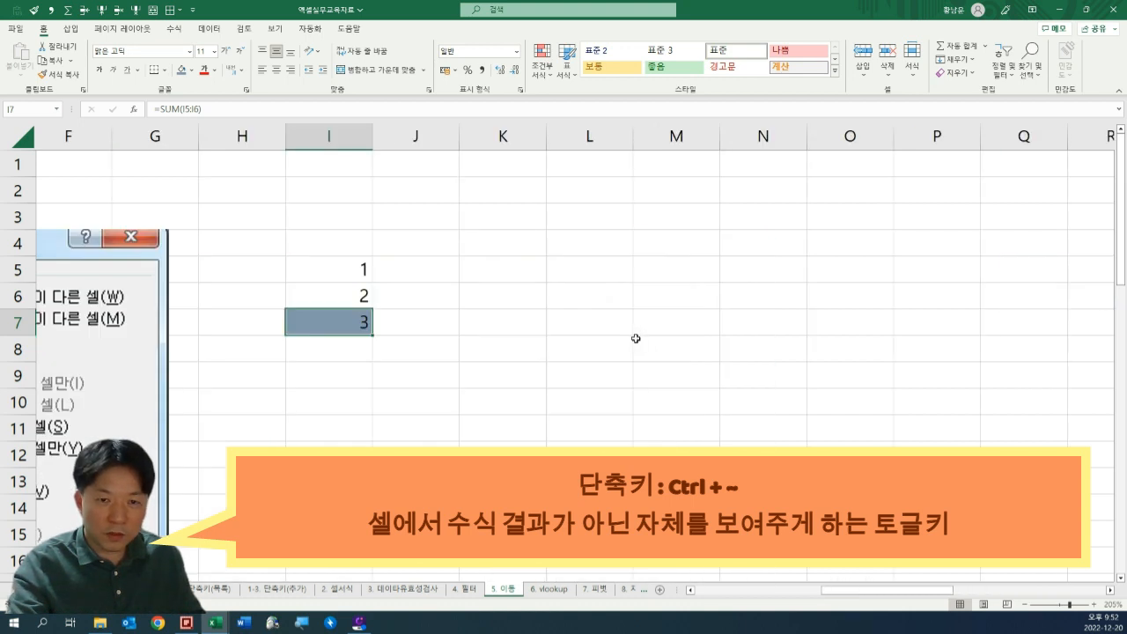
pyautogui.hotkey('ctrl', '`')
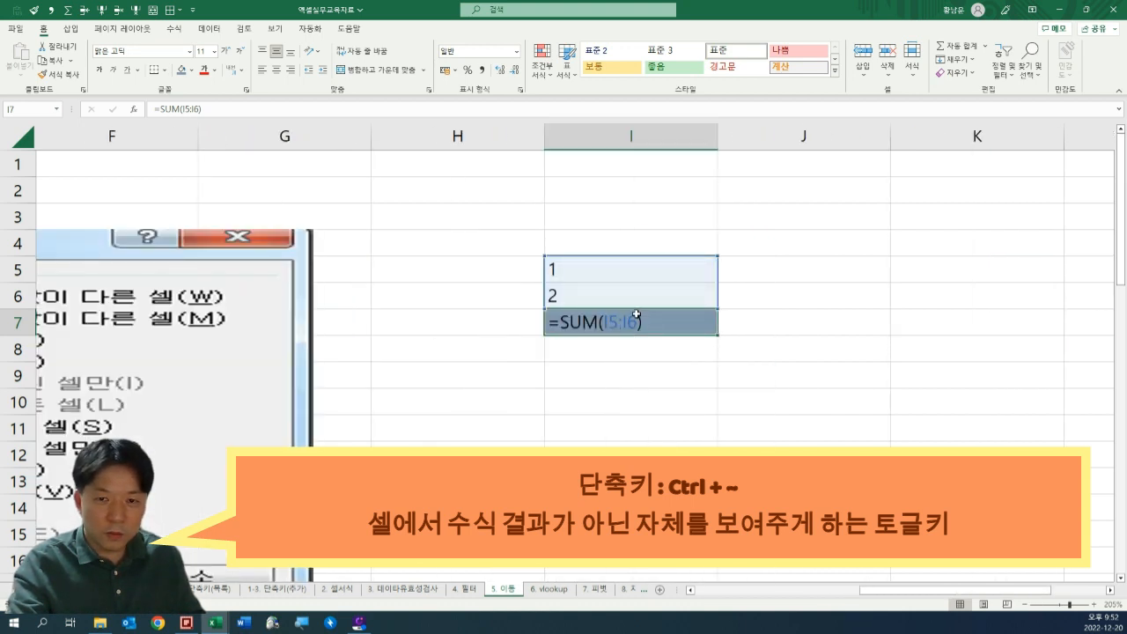
pyautogui.hotkey('ctrl', '`')
pyautogui.moveTo(604, 349); pyautogui.dragTo(799, 327)
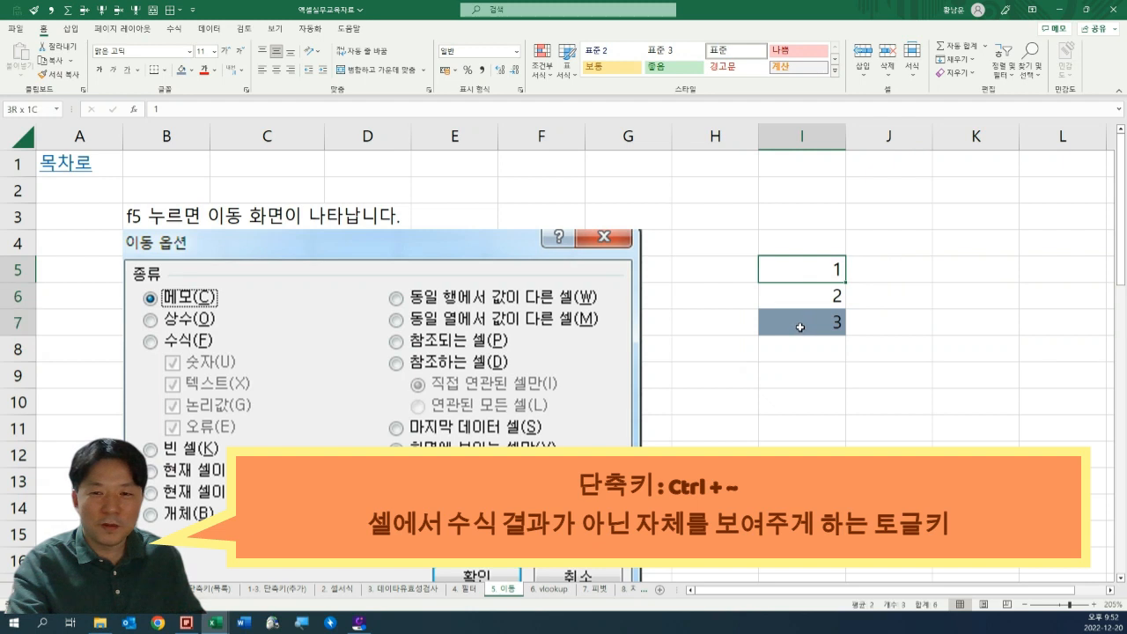
pyautogui.click(943, 302)
pyautogui.click(763, 326)
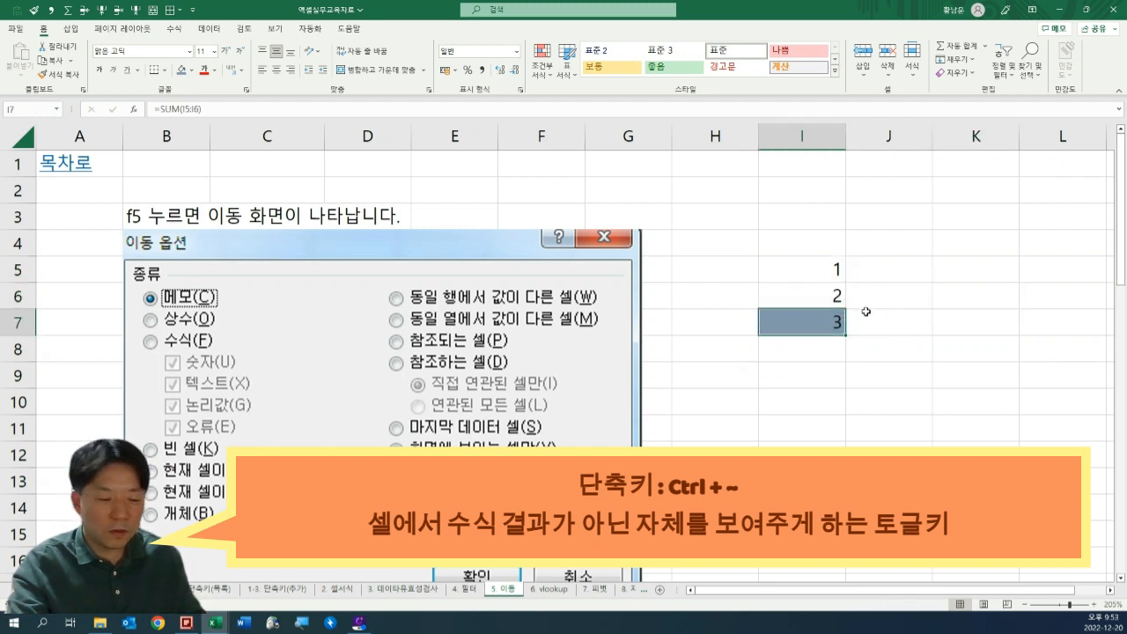
pyautogui.hotkey('ctrl', '`')
pyautogui.hotkey('ctrl', '`')
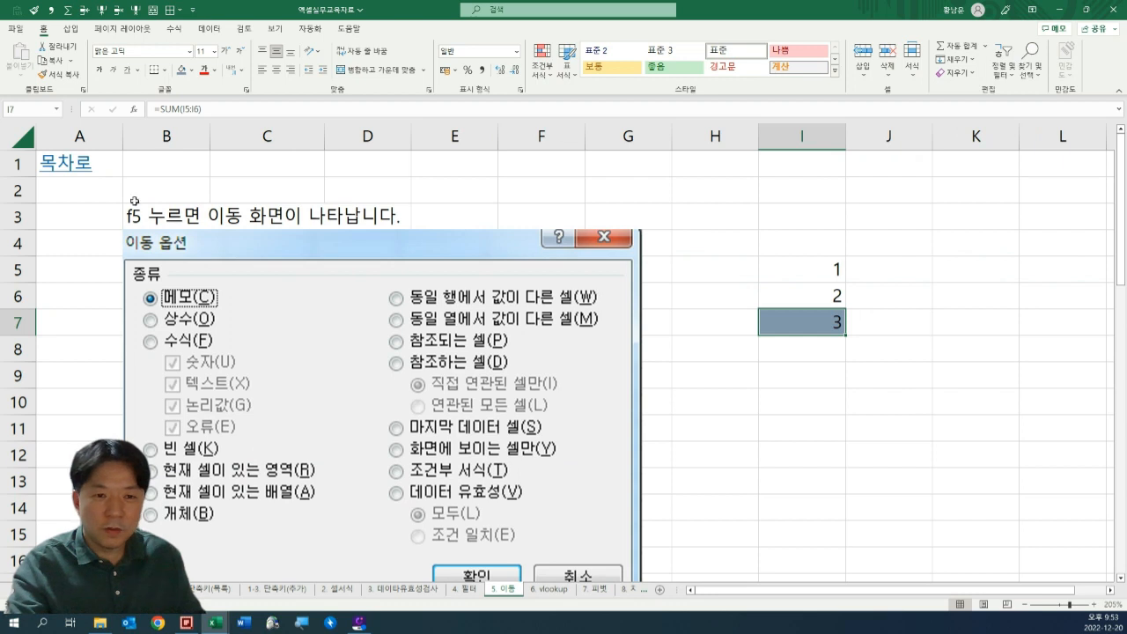
pyautogui.click(134, 214)
pyautogui.click(800, 304)
pyautogui.click(885, 342)
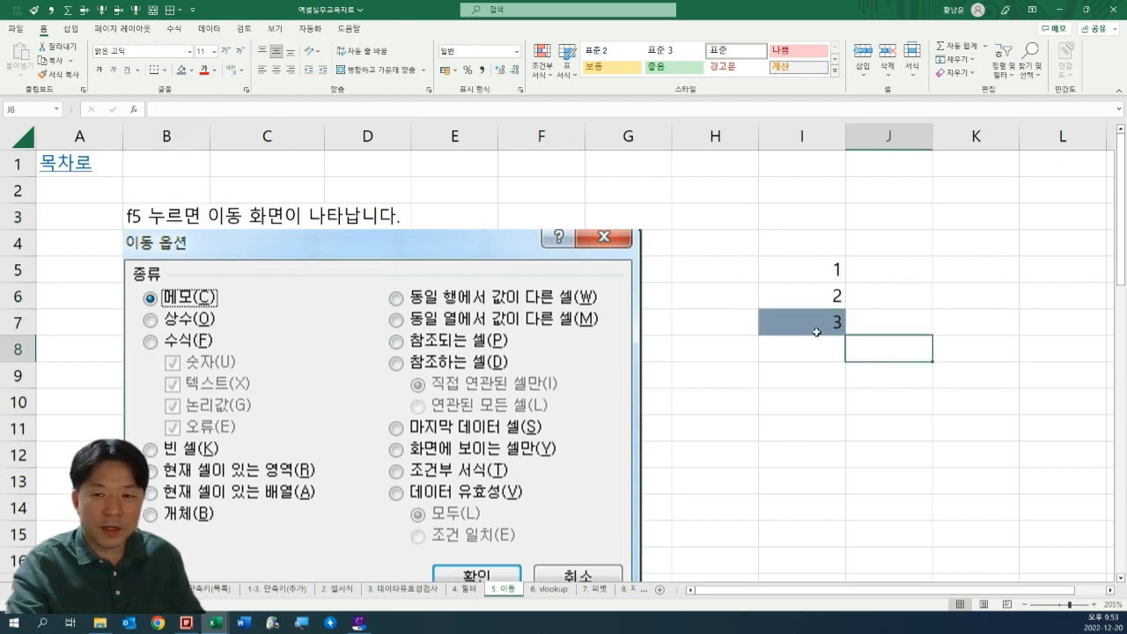
pyautogui.scroll(-1, 815, 322)
pyautogui.scroll(1, 813, 321)
pyautogui.click(805, 402)
pyautogui.click(428, 403)
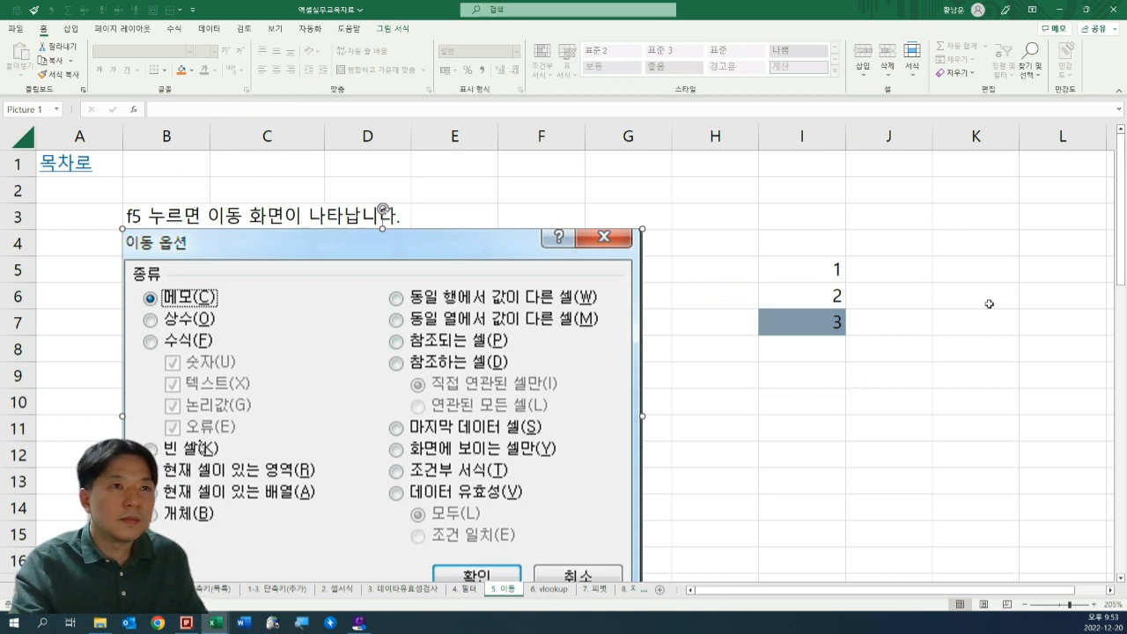
pyautogui.click(826, 323)
pyautogui.moveTo(823, 318); pyautogui.dragTo(811, 265)
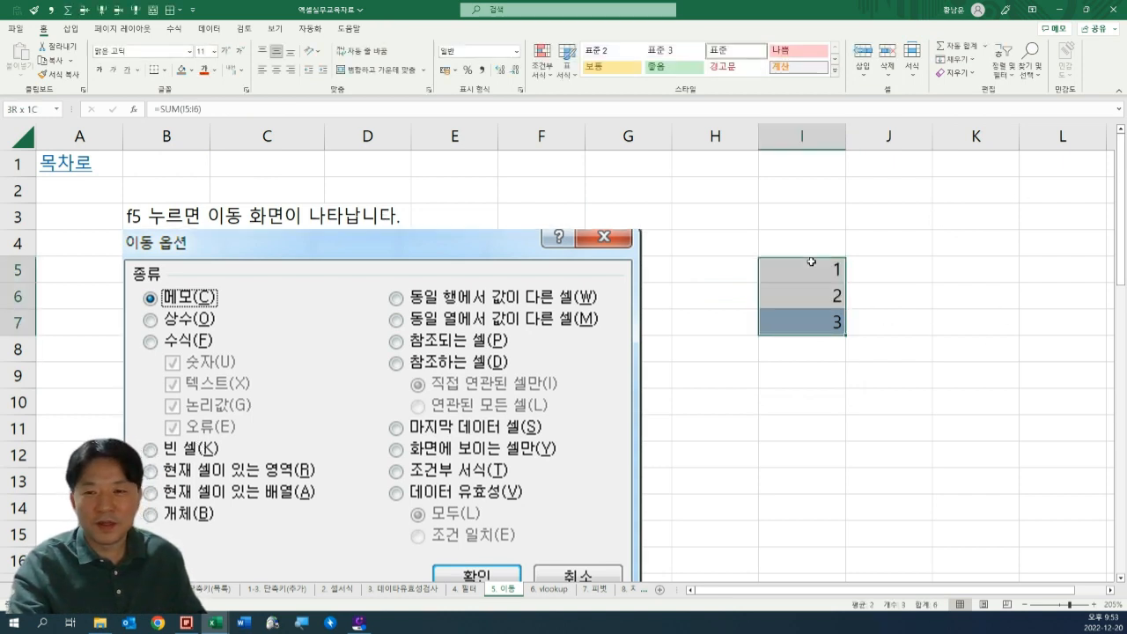
pyautogui.click(859, 331)
# Return to the EXCEL Study contents sheet and examine the topic list around the 5. 이동 section.
pyautogui.click(14, 590)
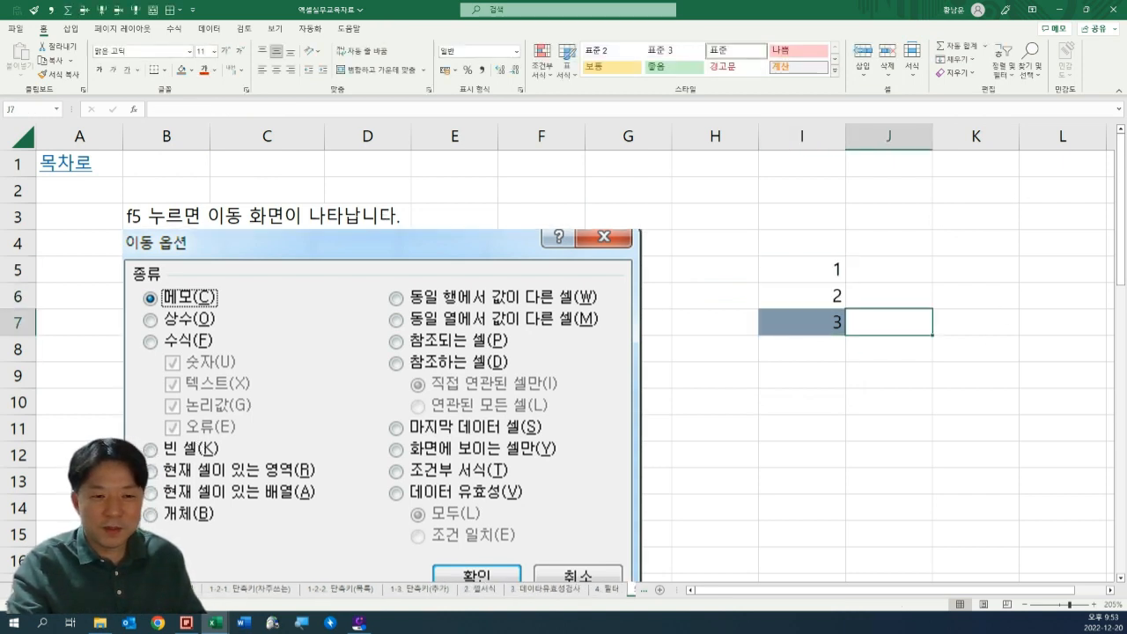
pyautogui.click(60, 590)
pyautogui.scroll(1, 264, 422)
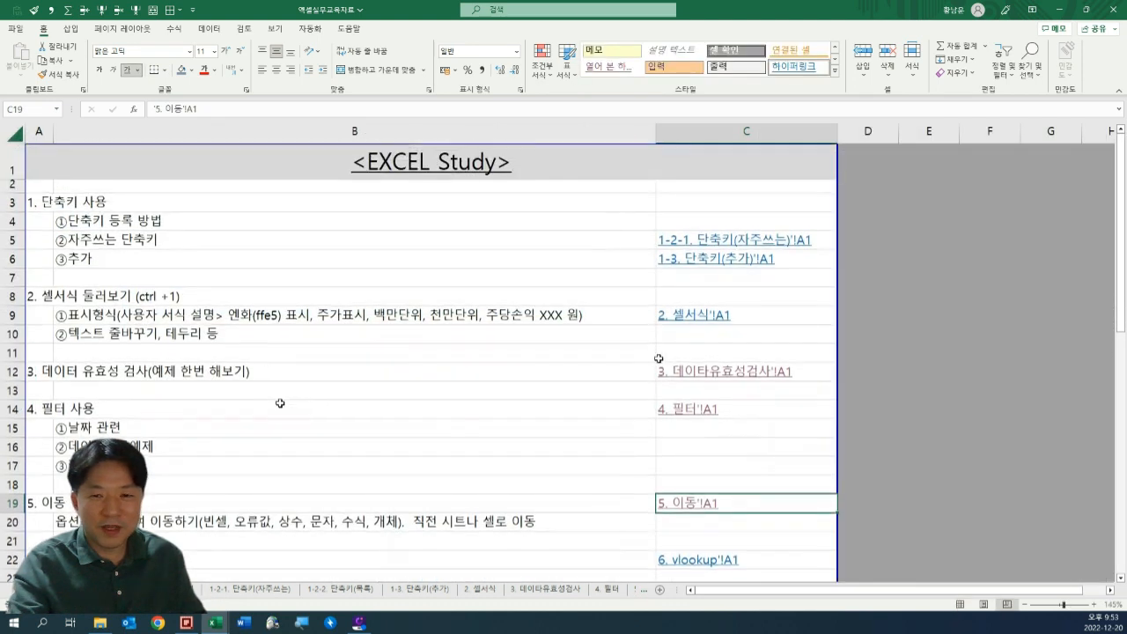
pyautogui.click(506, 372)
pyautogui.hotkey('ctrl', 'Down')
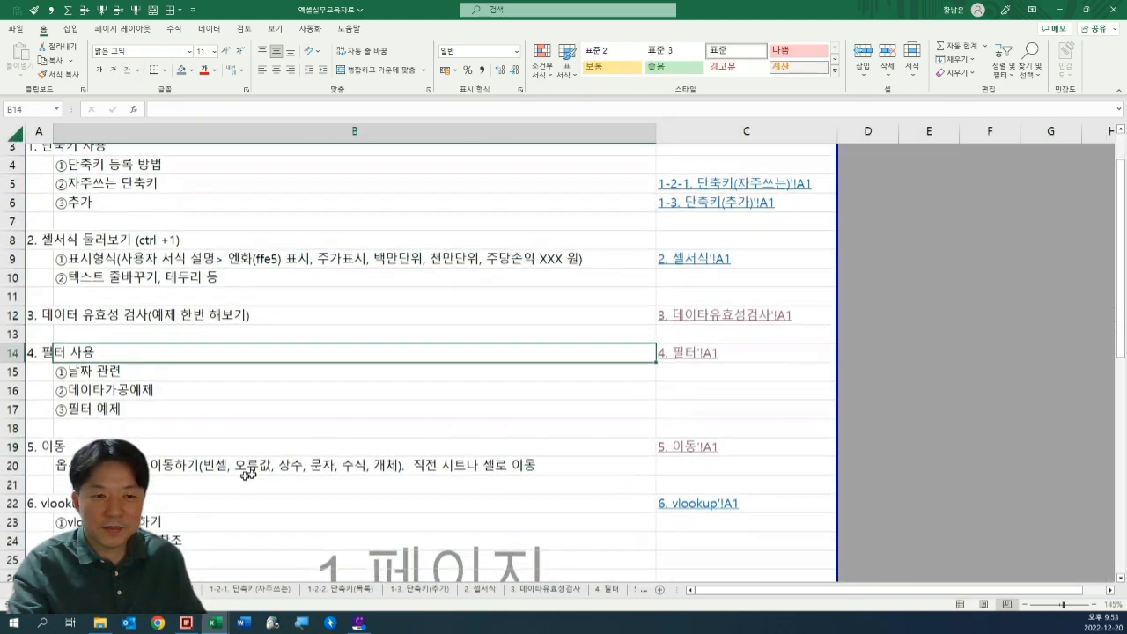
pyautogui.click(247, 471)
pyautogui.scroll(1, 150, 362)
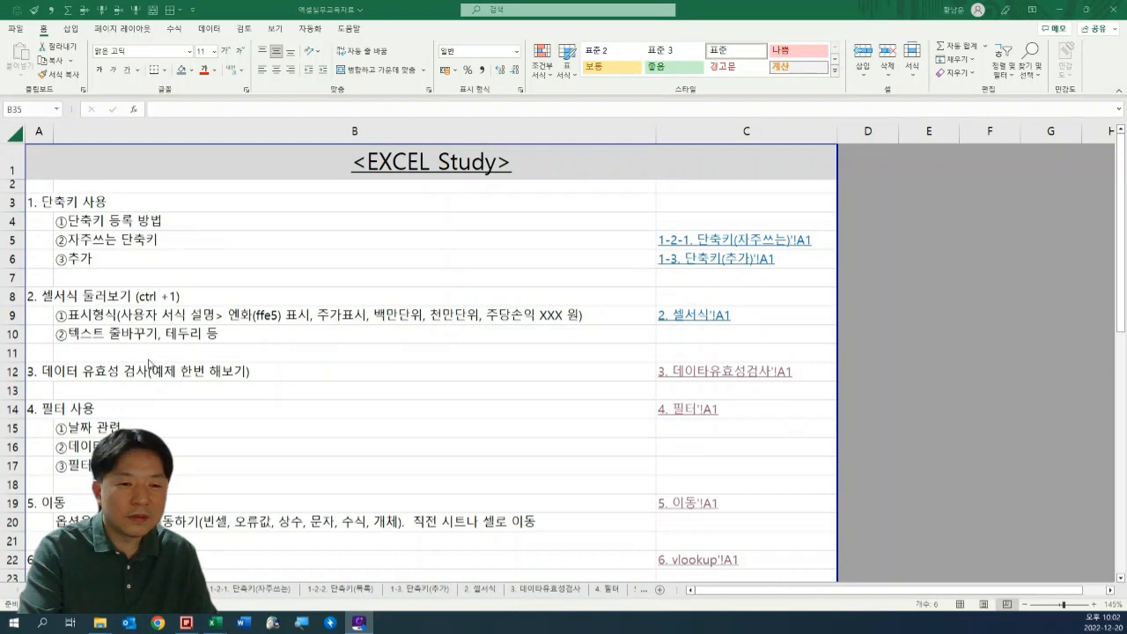